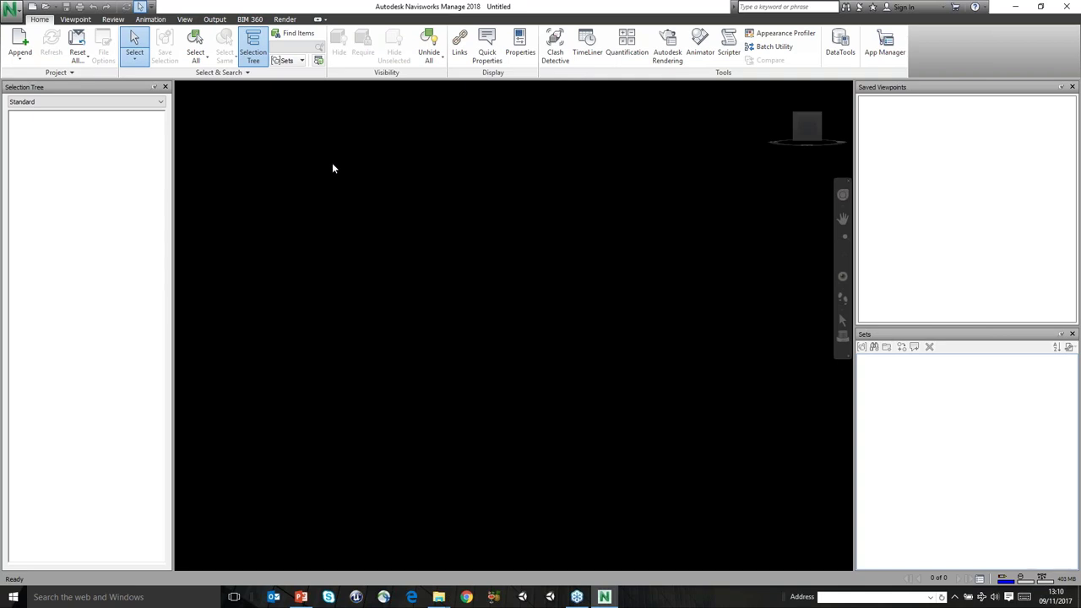
Turn off Enable Auto-Save in the General Auto-Save options and apply the change
left_click(10, 9)
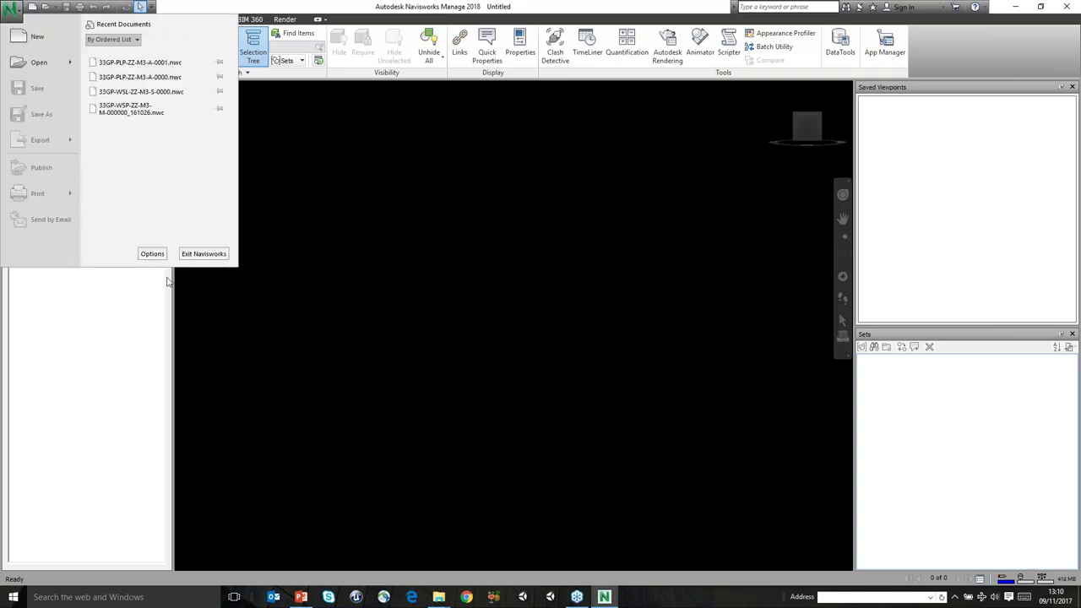
left_click(151, 253)
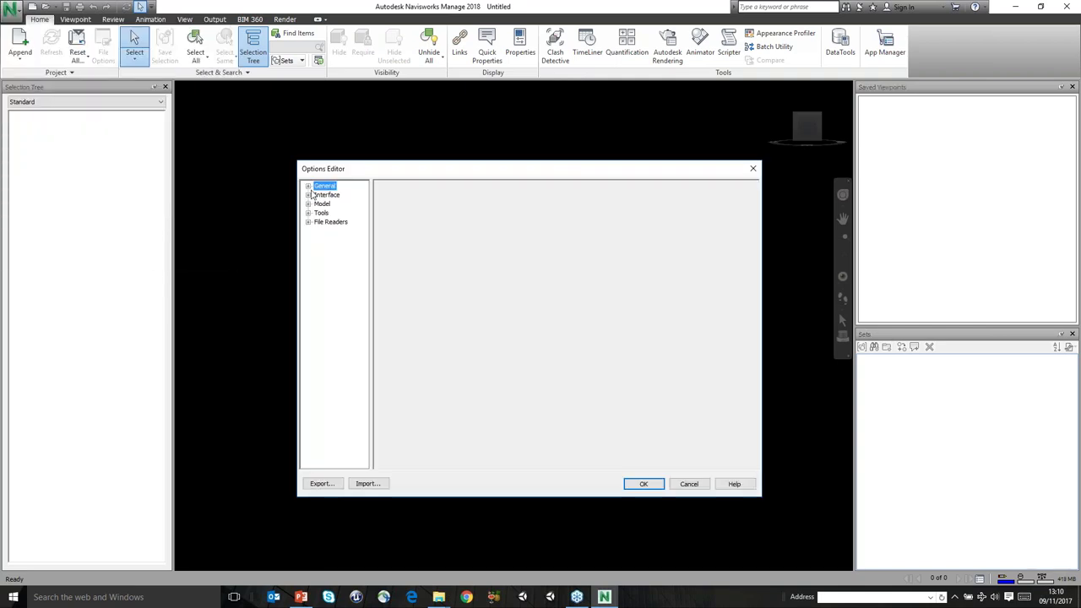
left_click(309, 195)
left_click(308, 187)
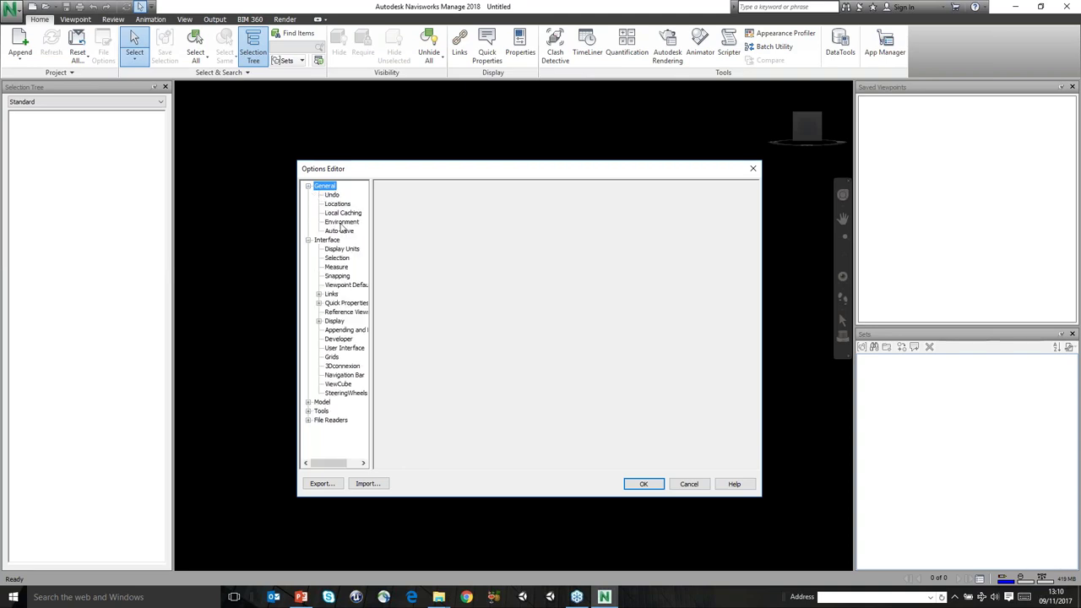
left_click(339, 230)
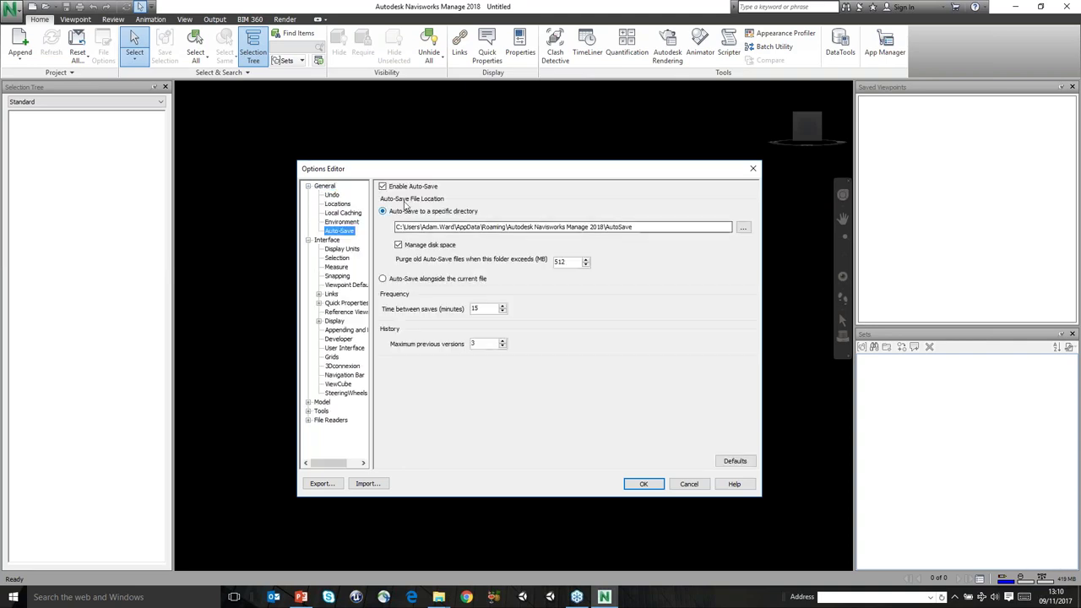
left_click(645, 483)
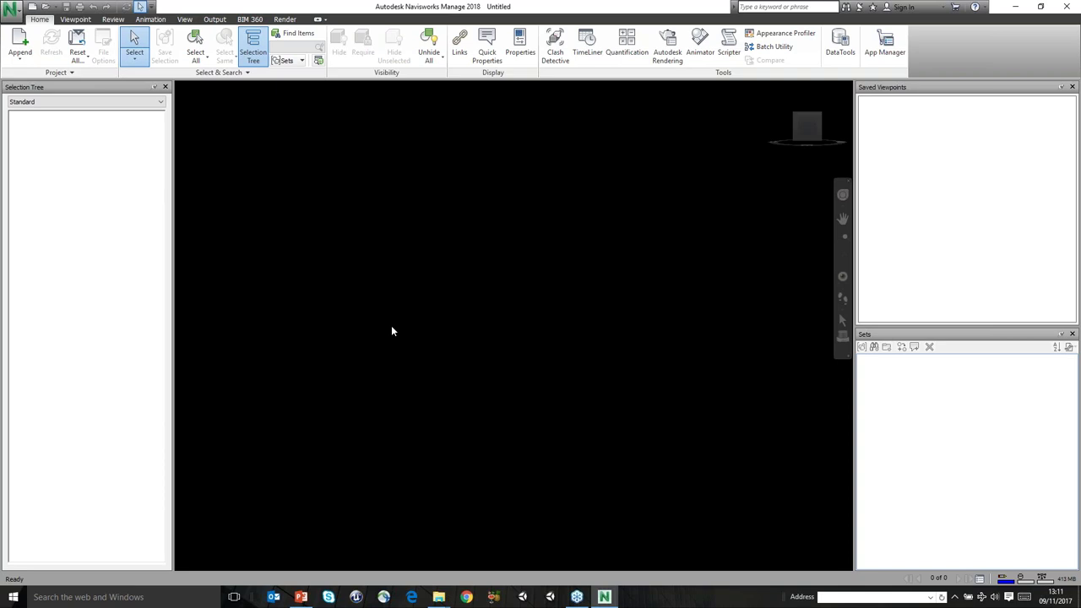
Append the architecture models 33GP-PLP-ZZ-M3-A-0000.nwc and 33GP-PLP-ZZ-M3-A-0001.nwc from the Models Week 1 ARCHITECTURE folder
left_click(20, 44)
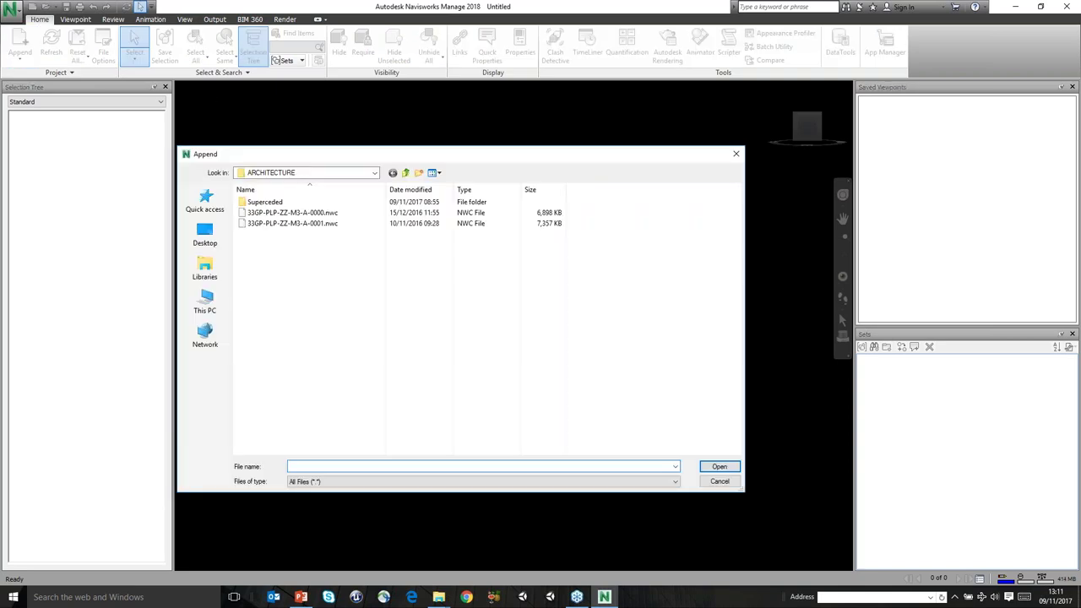
left_click(405, 174)
left_click(405, 174)
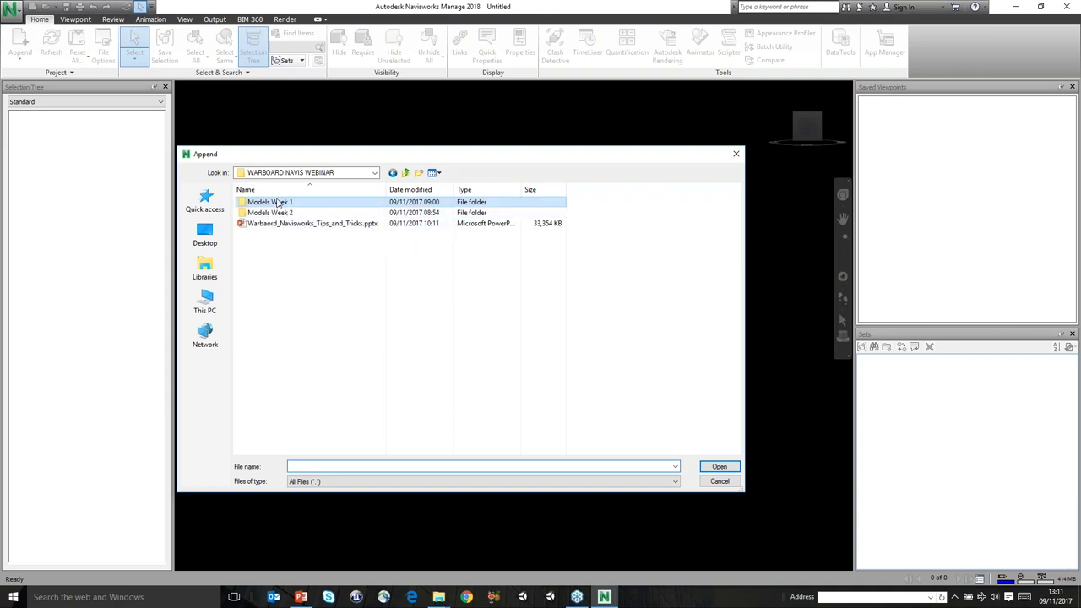
double_click(279, 204)
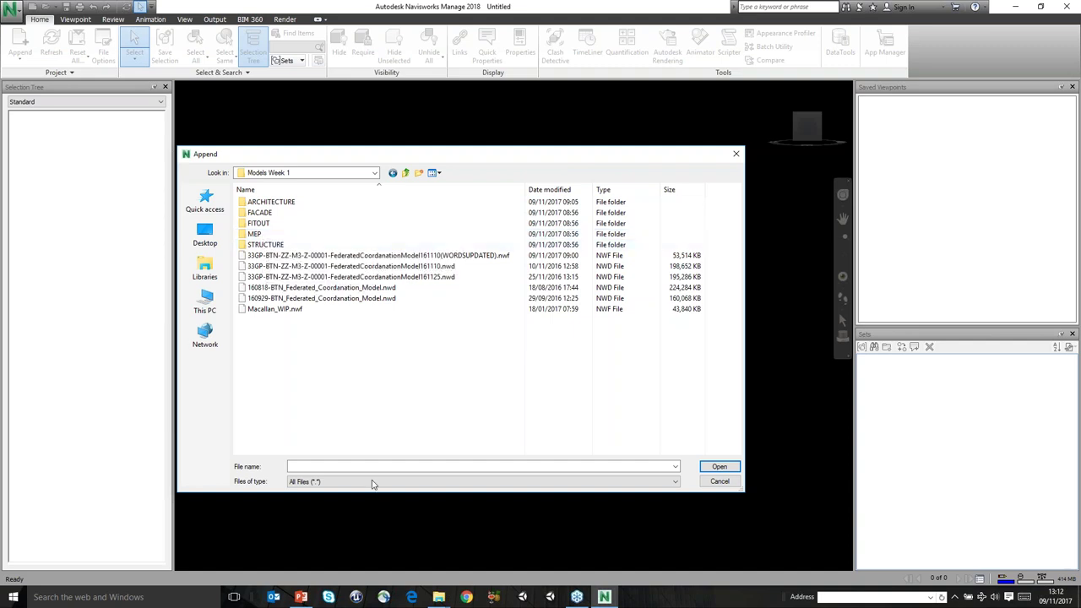
double_click(279, 202)
left_click(312, 213)
left_click(309, 225, "shift")
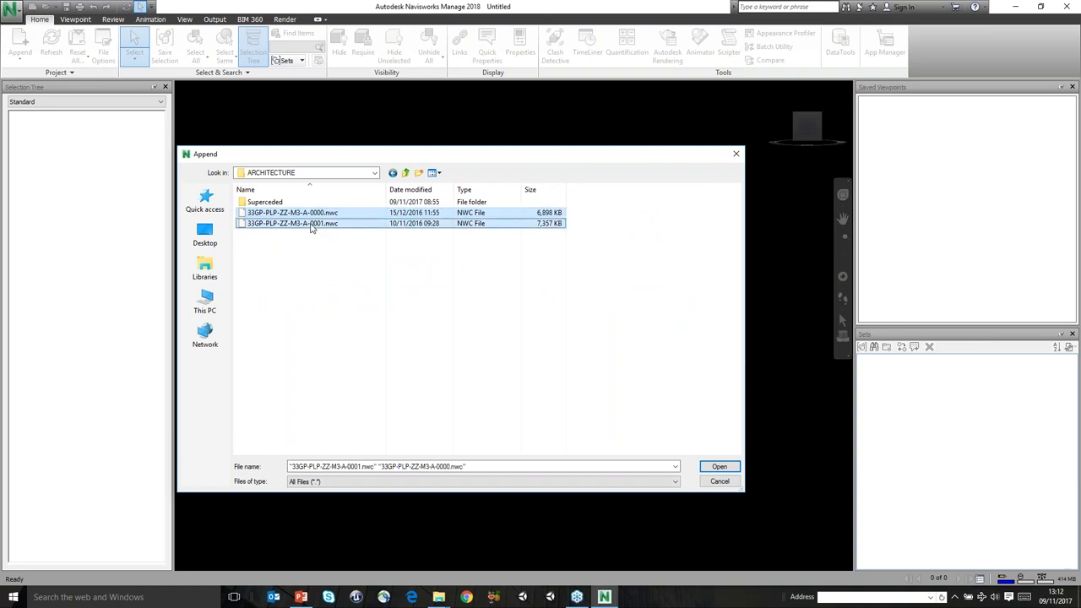
left_click(718, 466)
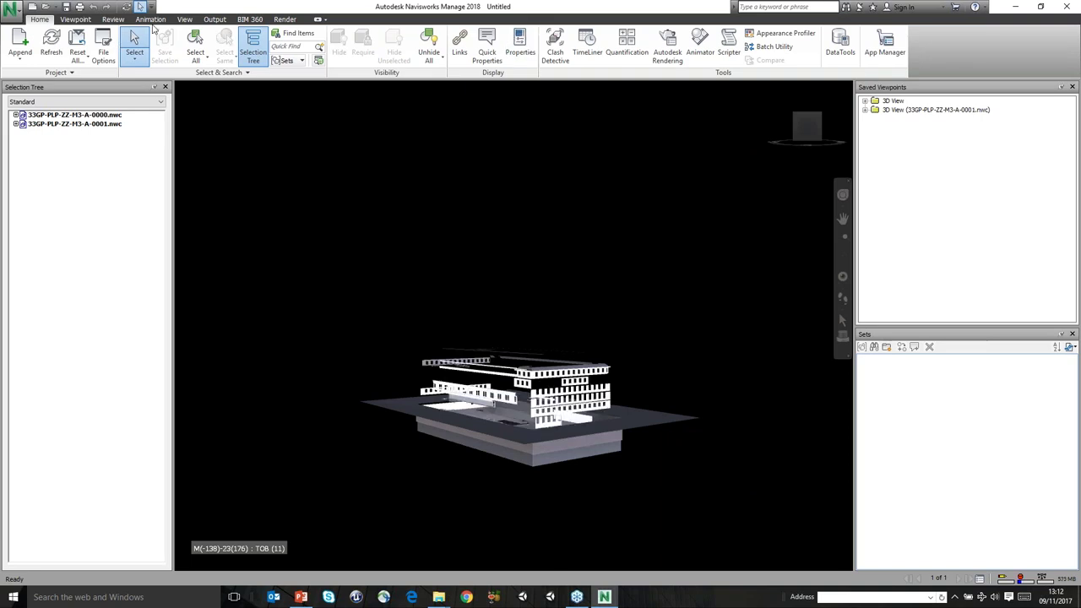
Change the viewpoint's lighting style for the appended architecture models
left_click(84, 19)
left_click(531, 53)
left_click(537, 106)
middle_click_drag(507, 326, 521, 294, "shift")
Append the facade model 33GP-MSA-ZZ-M3-B-000.nwc from the FACADE folder
left_click(40, 18)
left_click(21, 51)
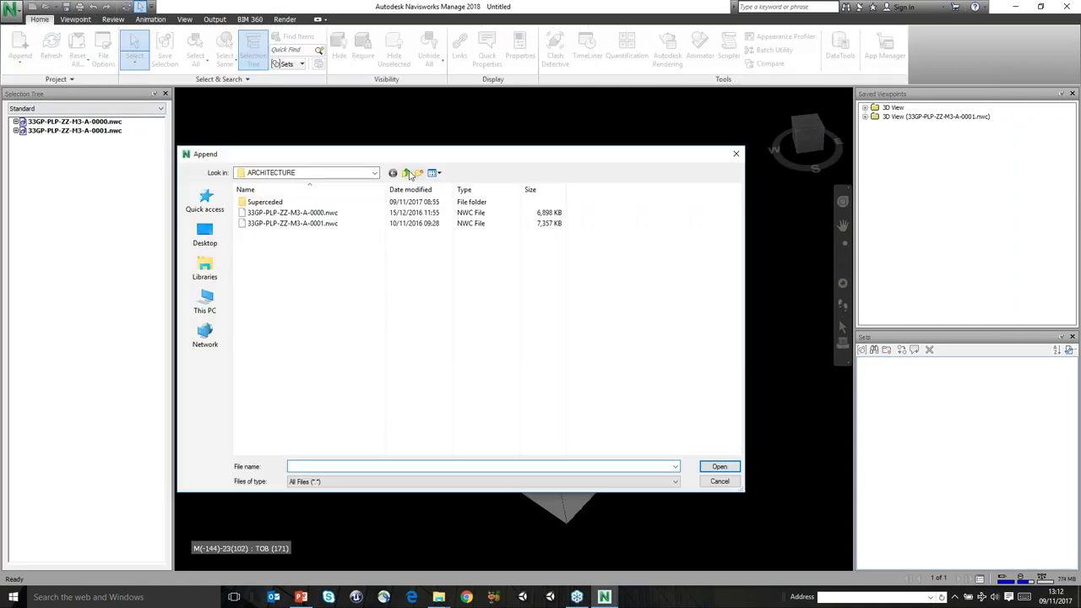
left_click(406, 173)
double_click(297, 223)
left_click(291, 213)
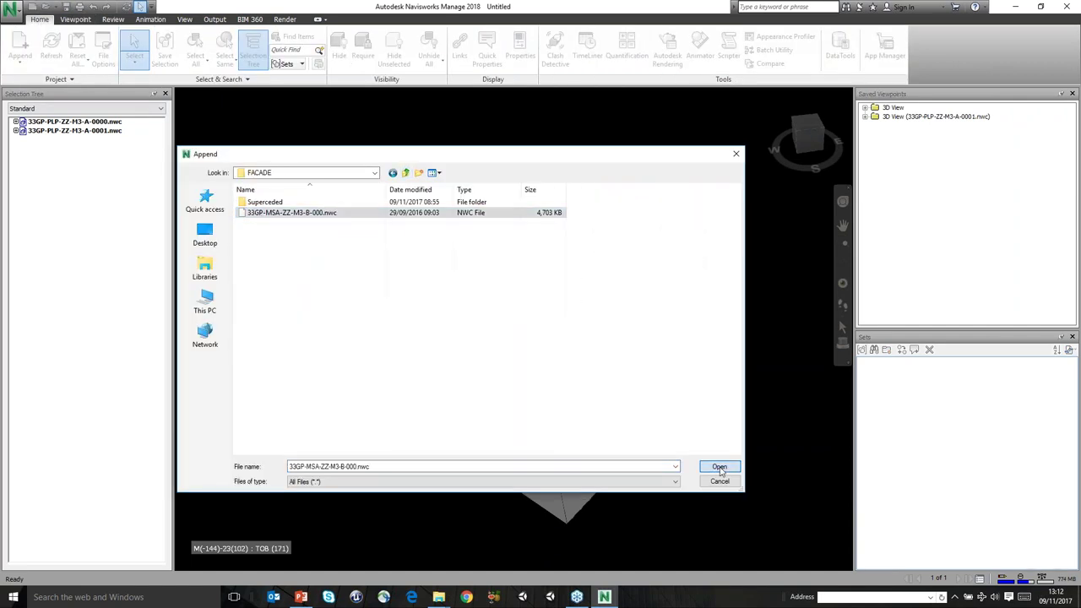
left_click(719, 466)
Append the fit-out models 33GP-HKS-ZZ-M3-I-001.nwc and 33GP-HKS-ZZ-M3-I-002.nwc from the FITOUT folder
left_click(21, 51)
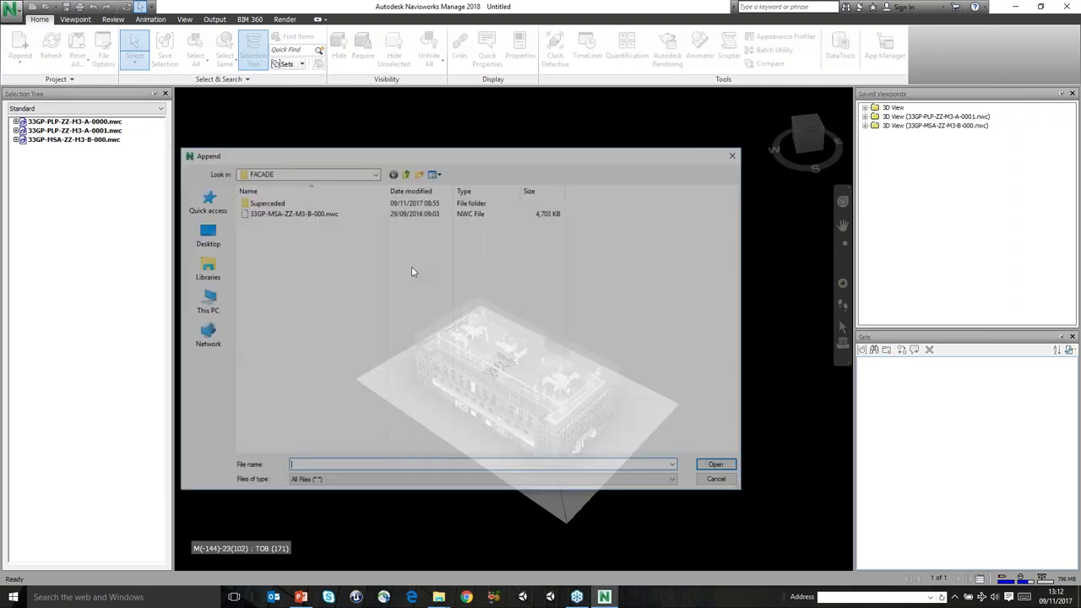
left_click(394, 175)
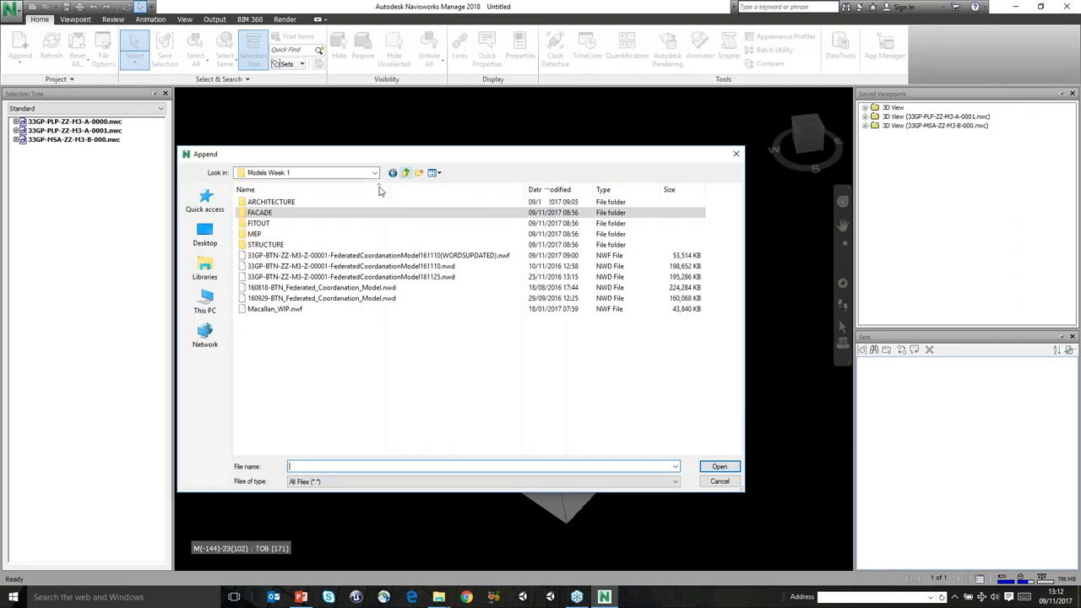
double_click(293, 229)
left_click(277, 215)
left_click(289, 223, "shift")
left_click(719, 466)
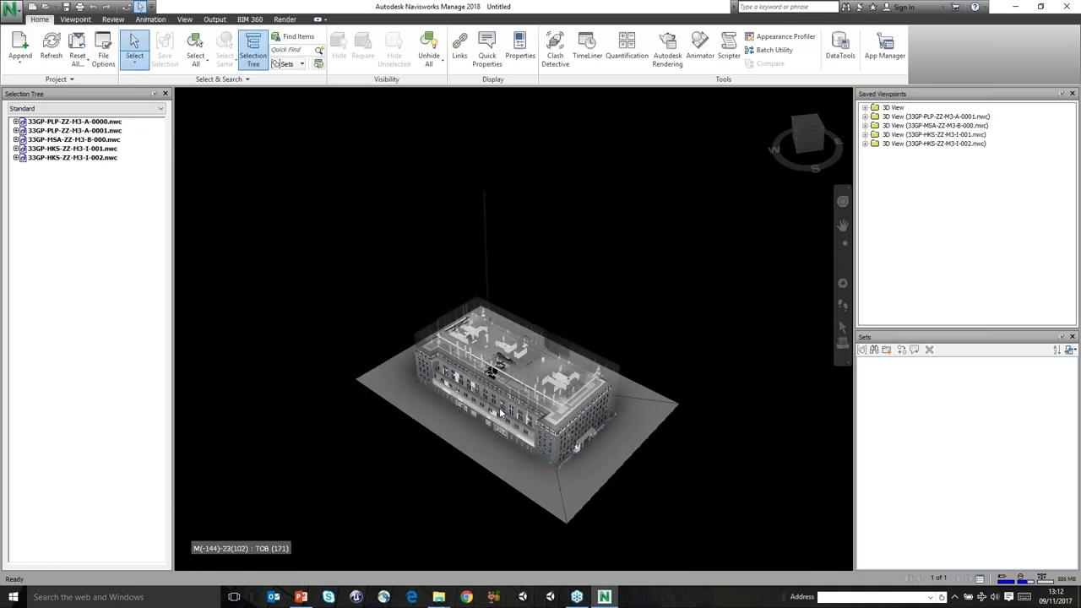
Append the services model 33GP-WSP-ZZ-M3-M-000000_161026.nwc from the MEP folder
left_click(23, 44)
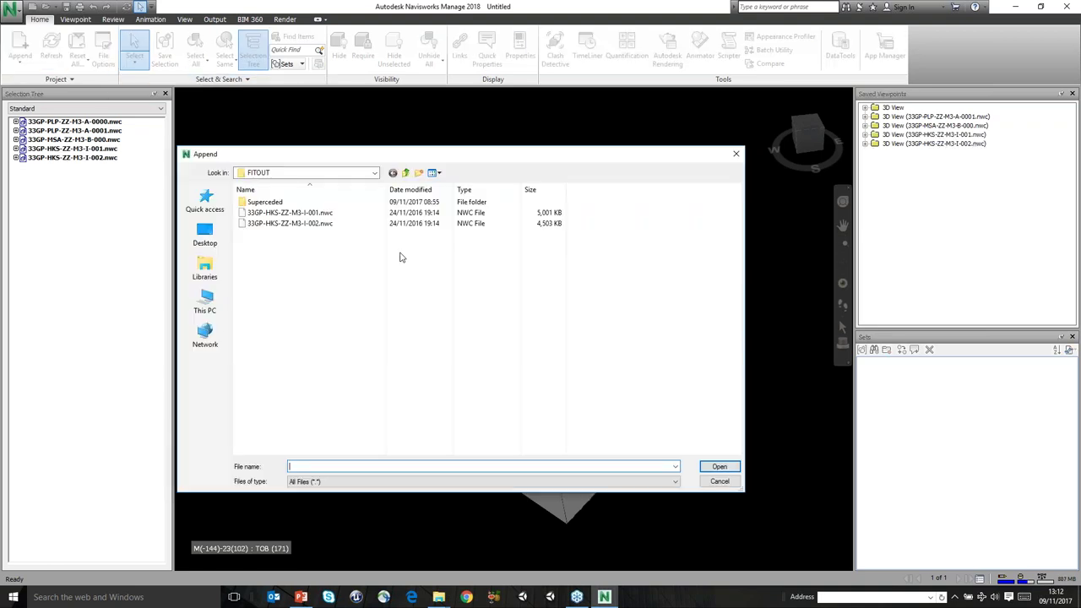
left_click(405, 173)
double_click(255, 234)
left_click(289, 213)
left_click(713, 466)
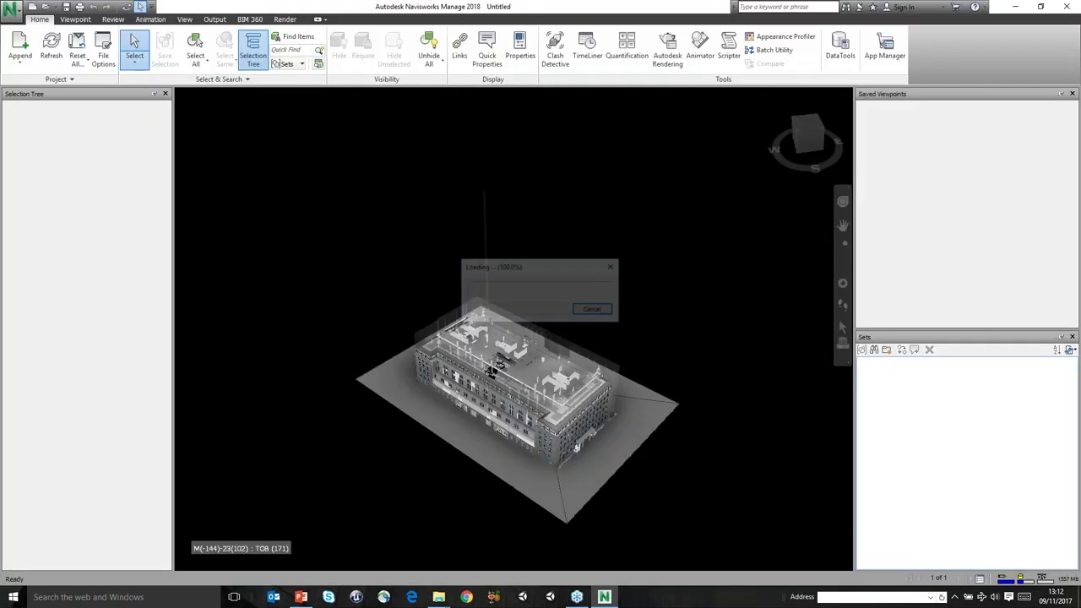
Append the structural model 33GP-WSL-ZZ-M3-S-0000.nwc from the STRUCTURE folder, ignoring all unresolved external references
left_click(19, 46)
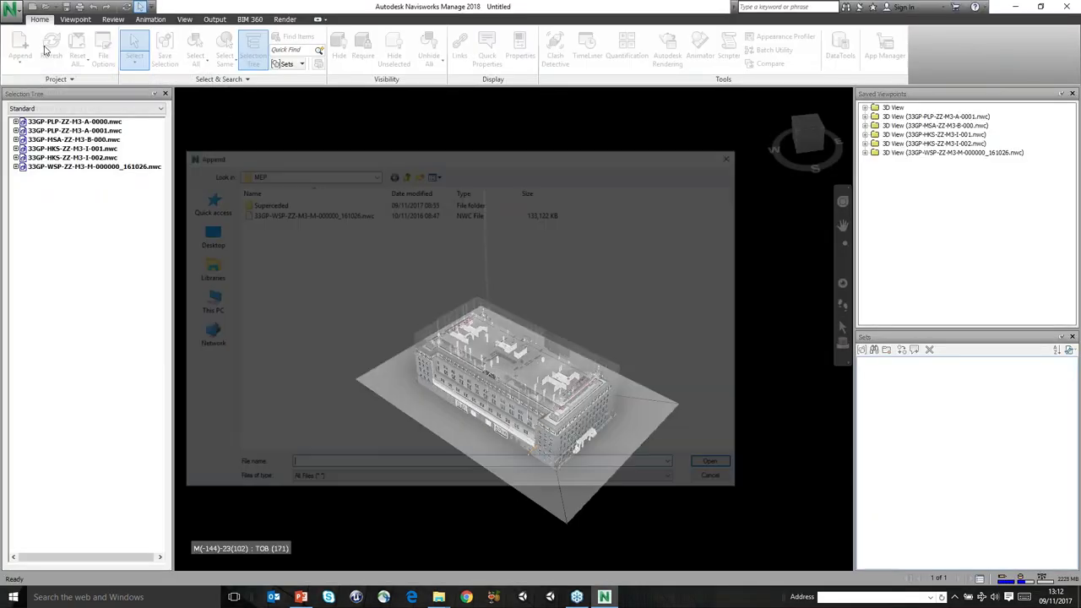
left_click(406, 172)
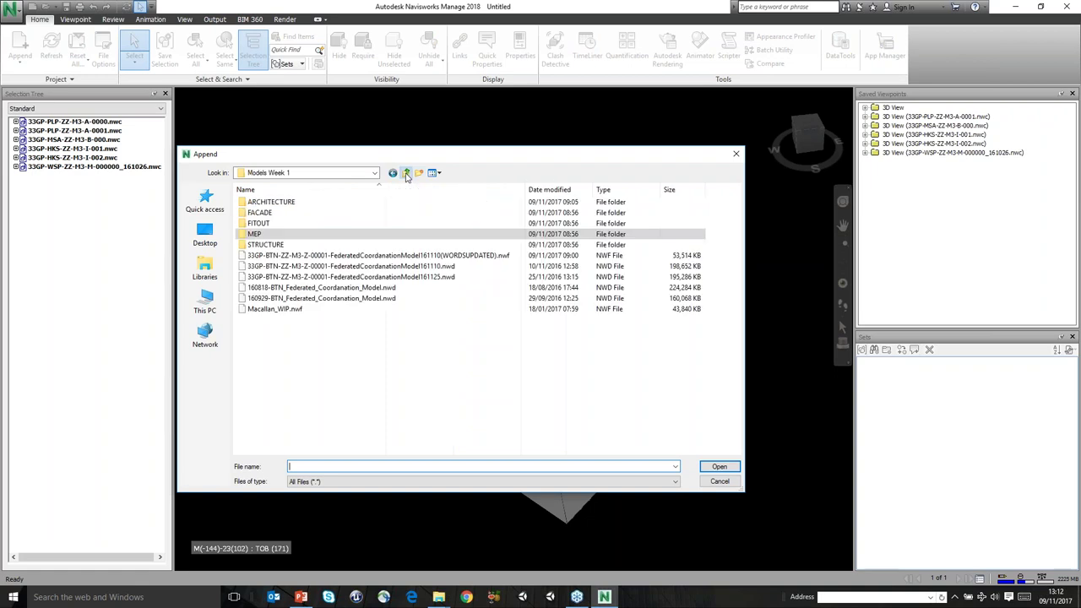
double_click(270, 246)
left_click(282, 215)
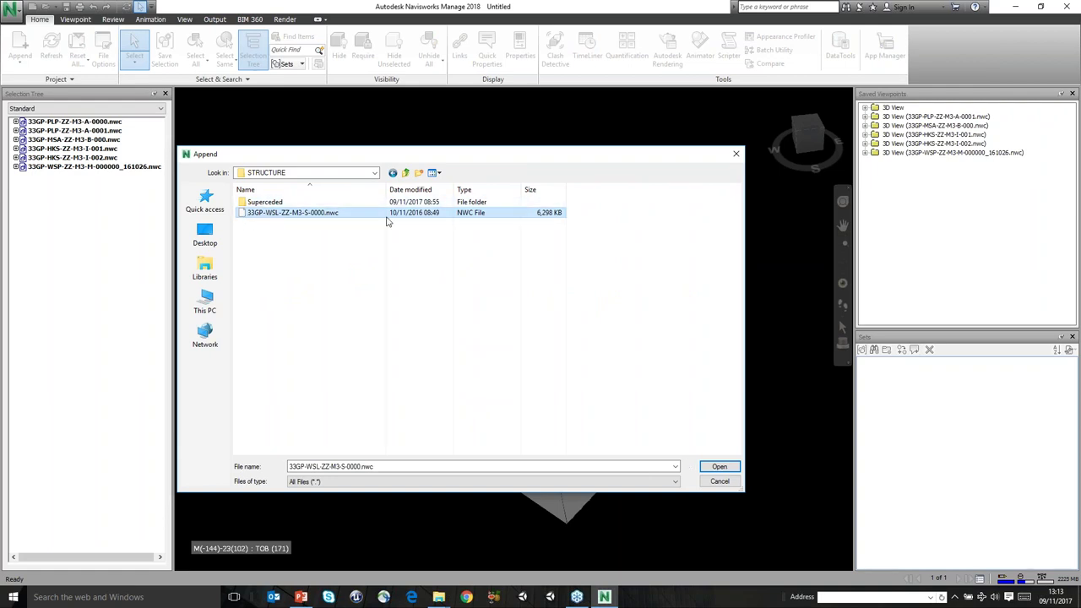
left_click(719, 468)
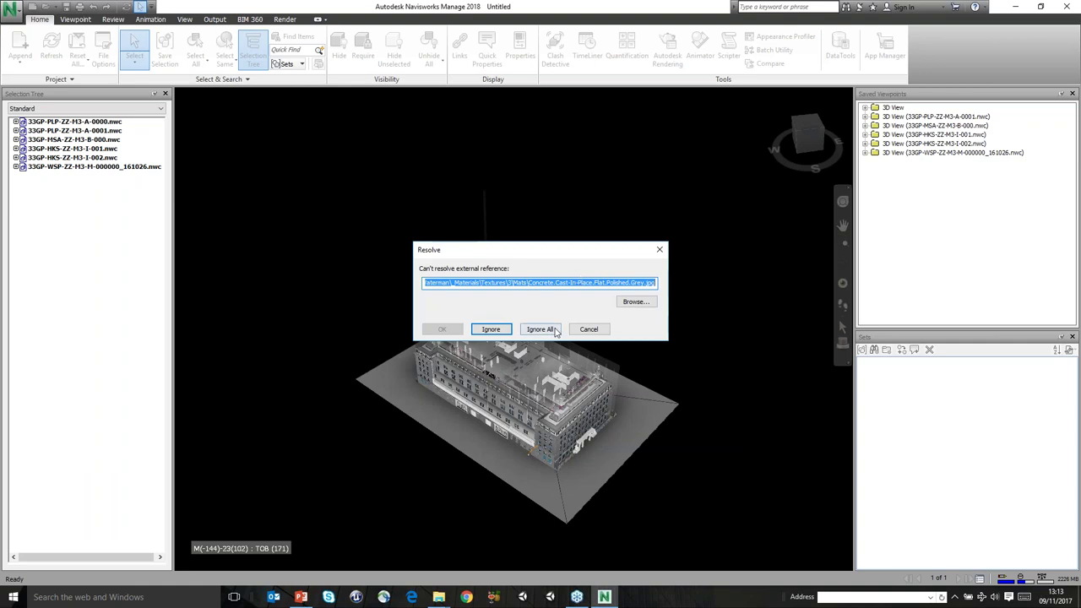
left_click(547, 329)
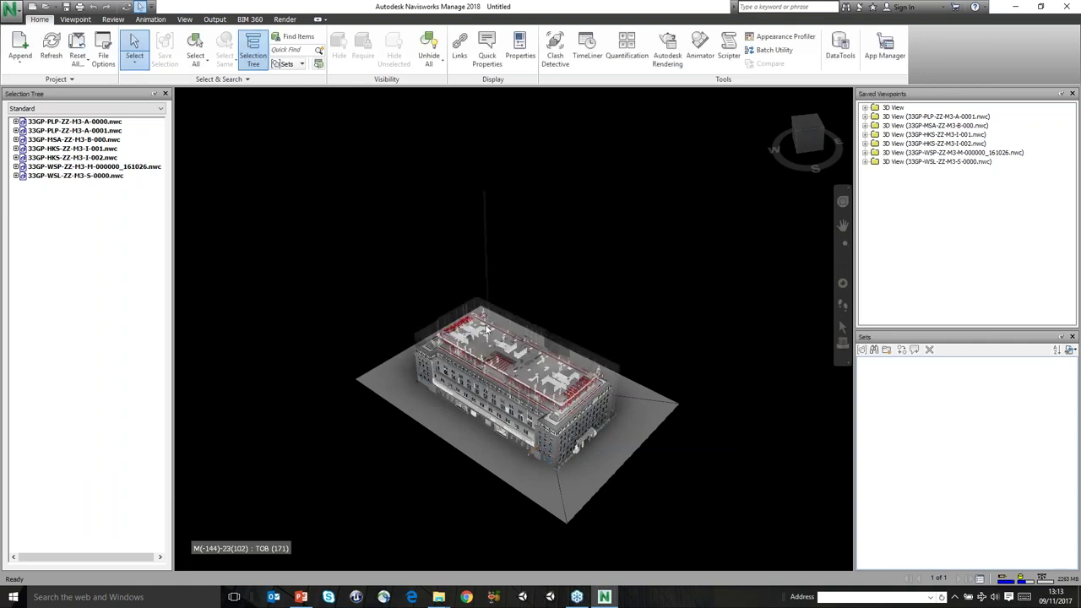
Inspect the combined building model from outside, examining the long facades, the corner and the wooden entrance door up close
scroll(521, 430, "up", 6)
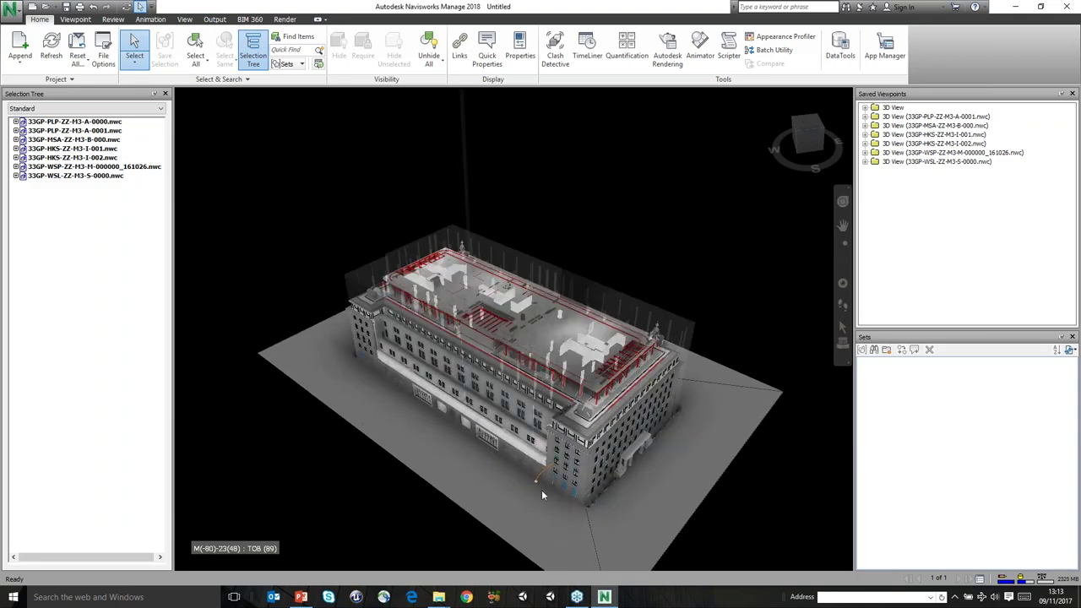
mouse_move(602, 457)
middle_mouse_down("shift")
mouse_move(405, 434)
mouse_move(556, 422)
middle_mouse_up("shift")
scroll(668, 458, "up", 8)
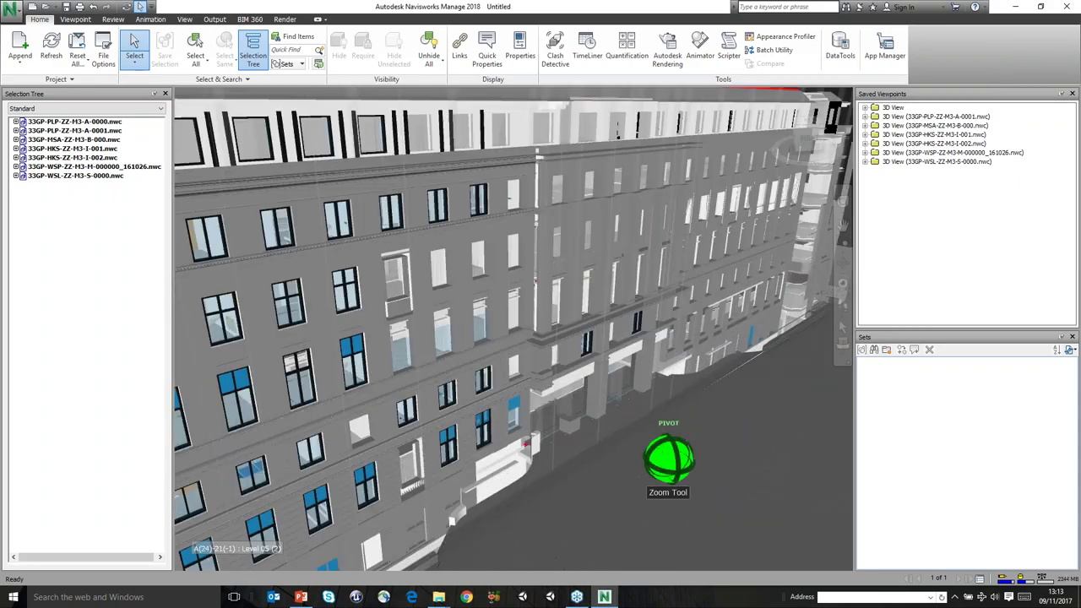
scroll(603, 338, "up", 6)
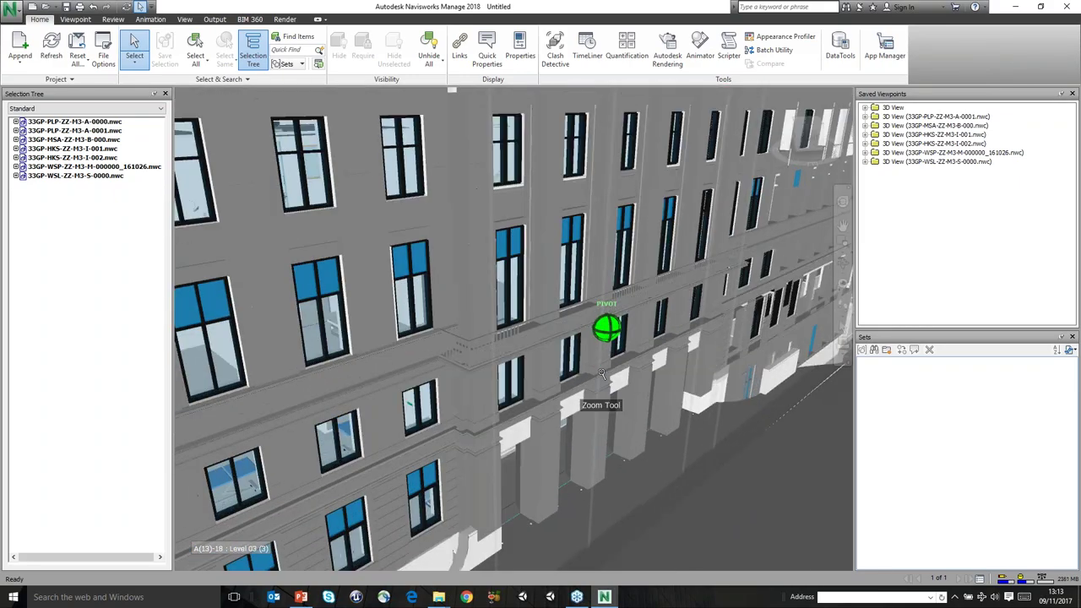
scroll(601, 373, "down", 12)
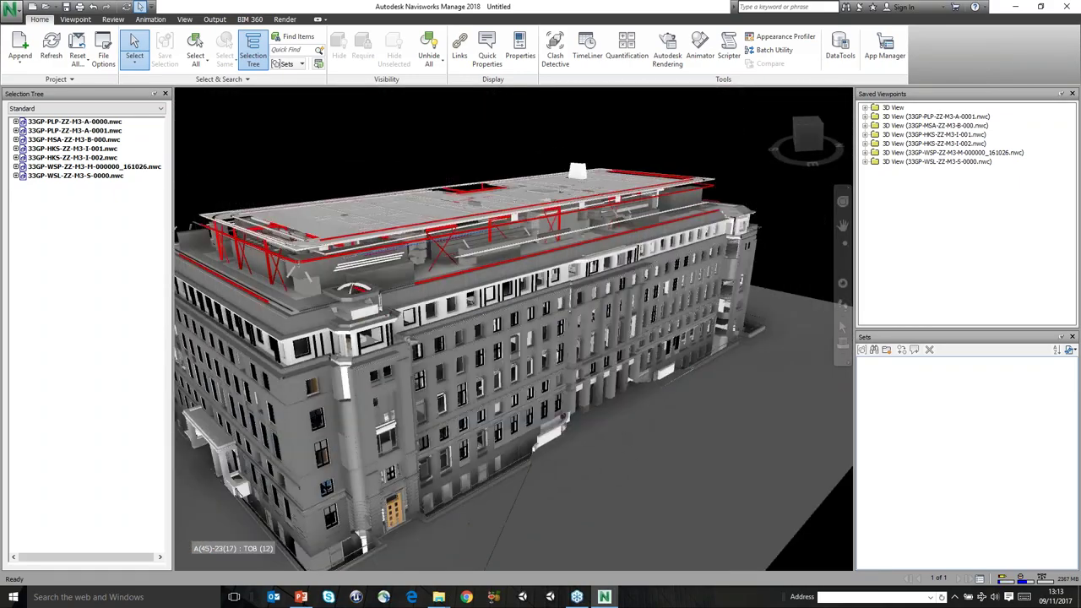
scroll(598, 369, "up", 8)
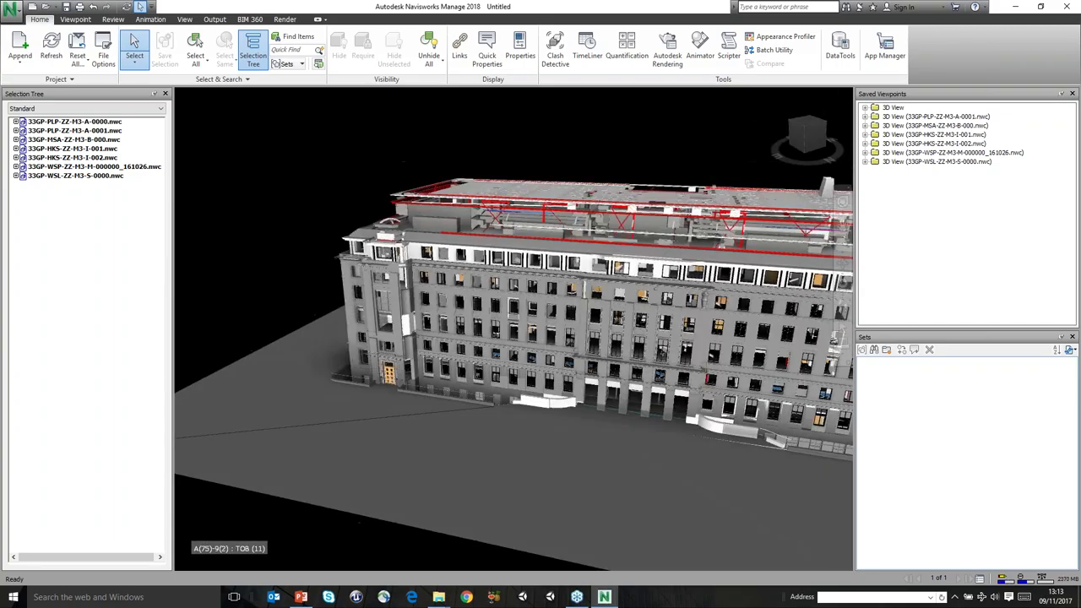
scroll(507, 379, "up", 2)
scroll(506, 379, "down", 4)
scroll(712, 447, "up", 8)
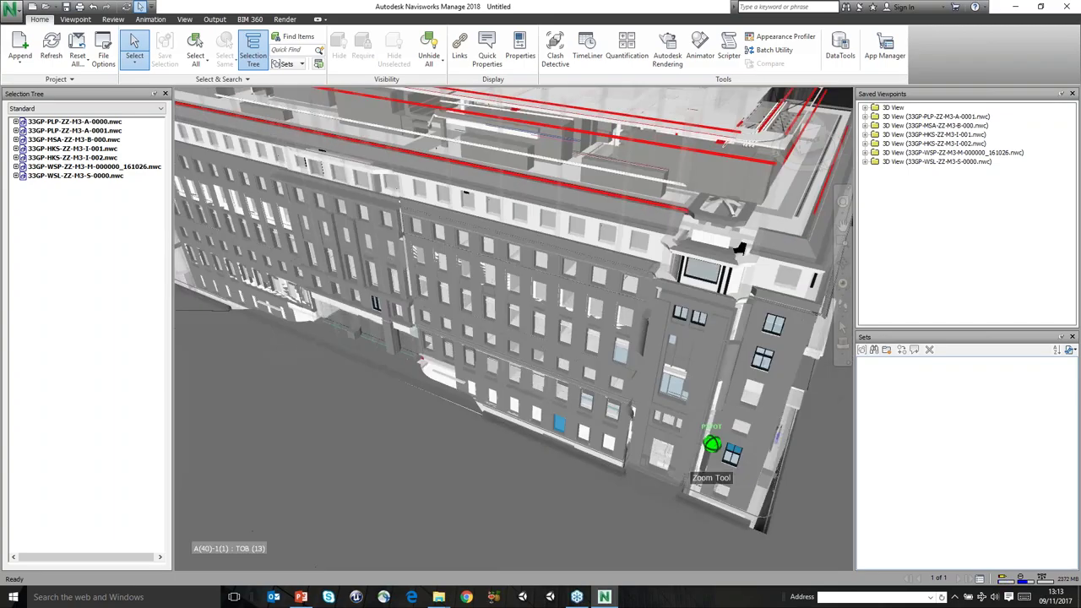
scroll(711, 447, "down", 4)
scroll(550, 438, "up", 4)
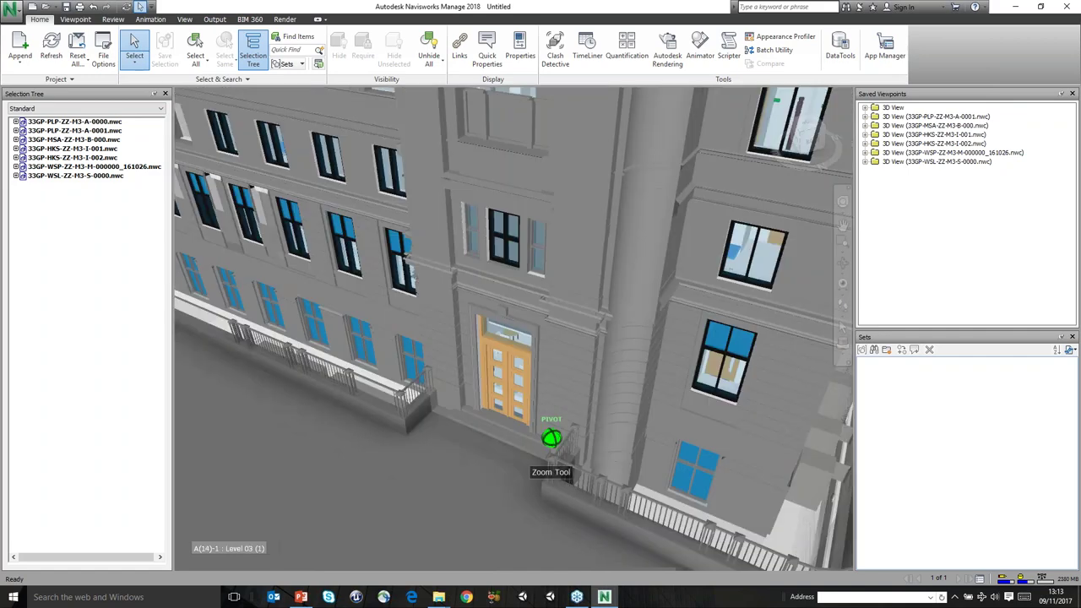
middle_click_drag(551, 437, 466, 317, "shift")
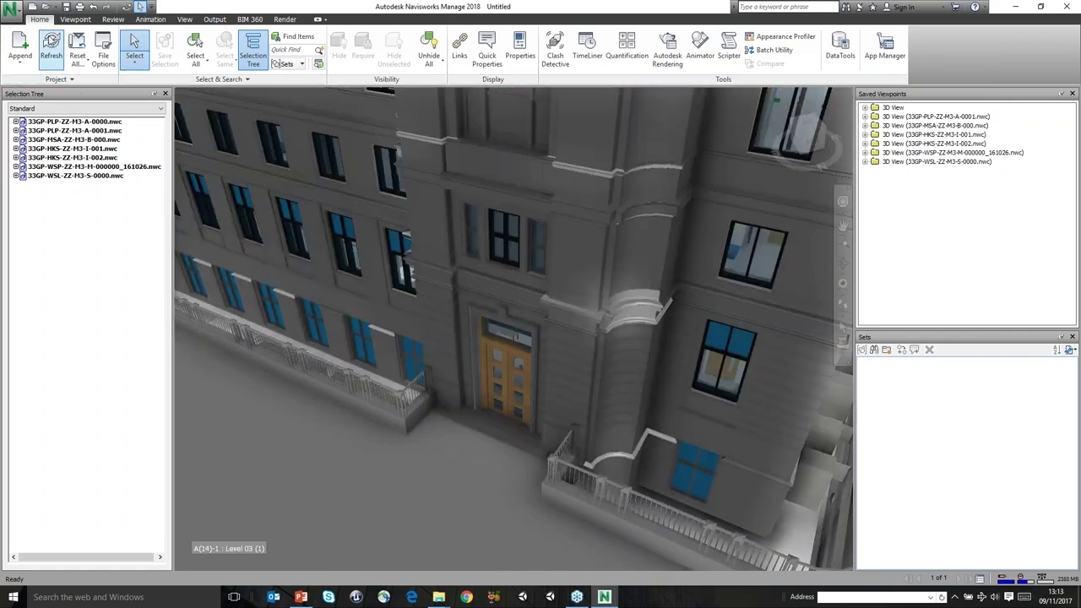
Switch Screen Space Ambient Occlusion off and back on in the Autodesk display options to compare the model's shading
left_click(10, 10)
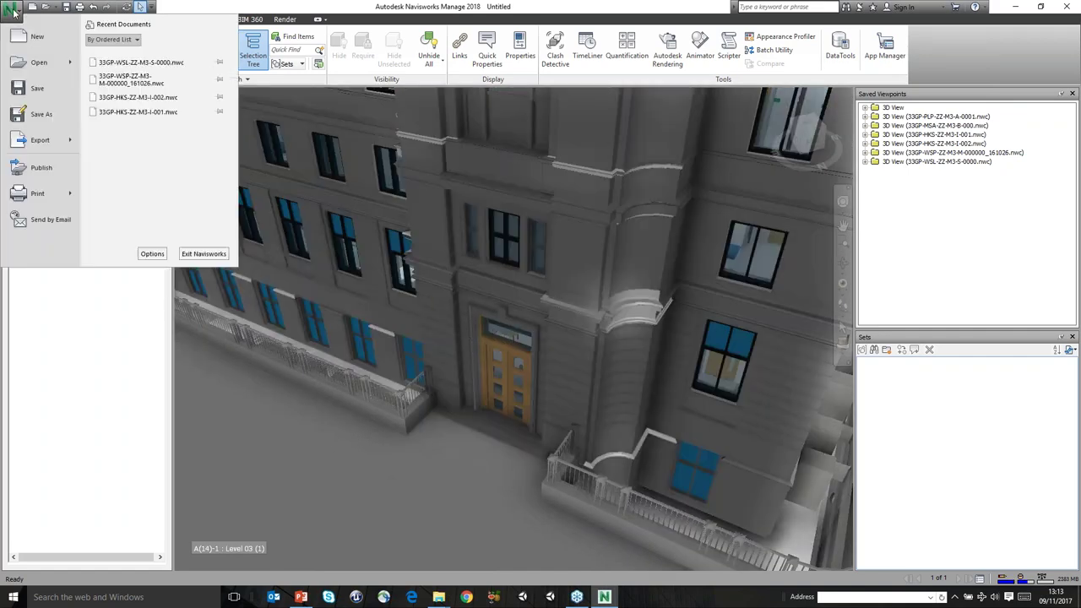
left_click(151, 254)
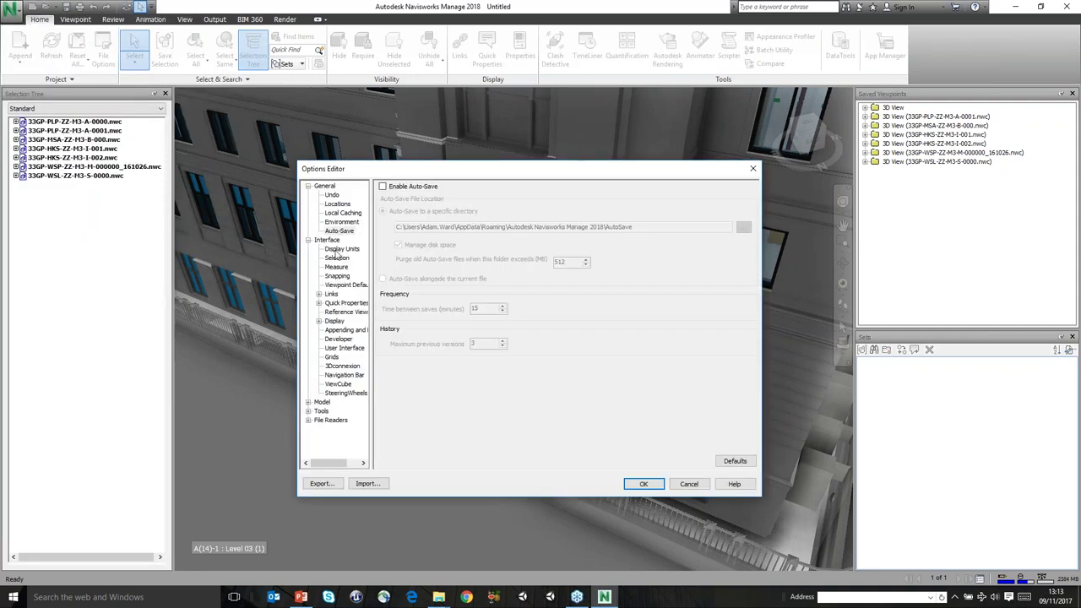
left_click(318, 322)
left_click(346, 329)
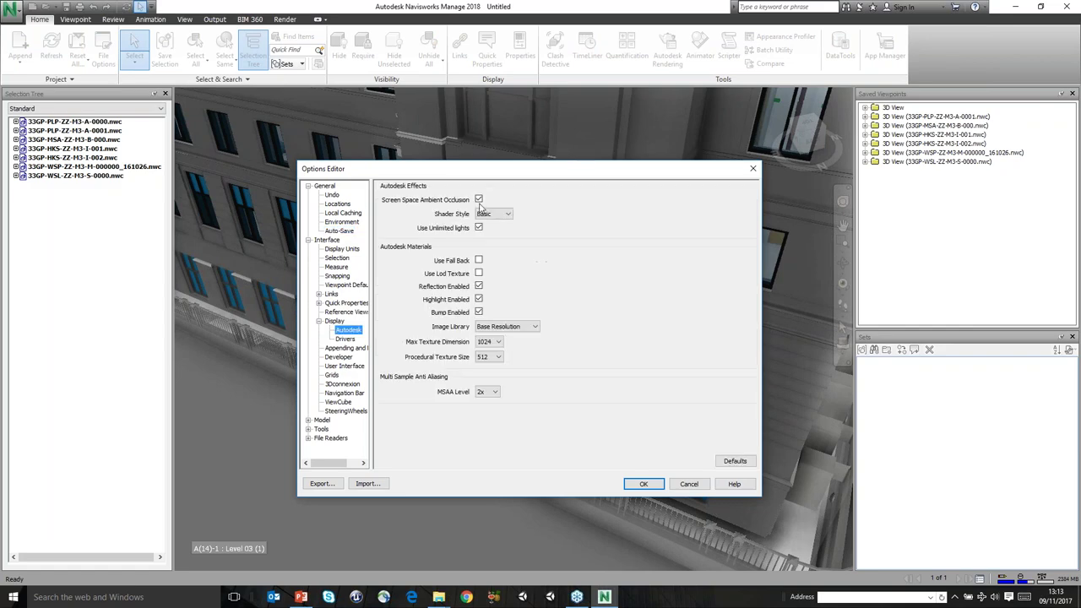
left_click(479, 199)
left_click_drag(513, 168, 923, 153)
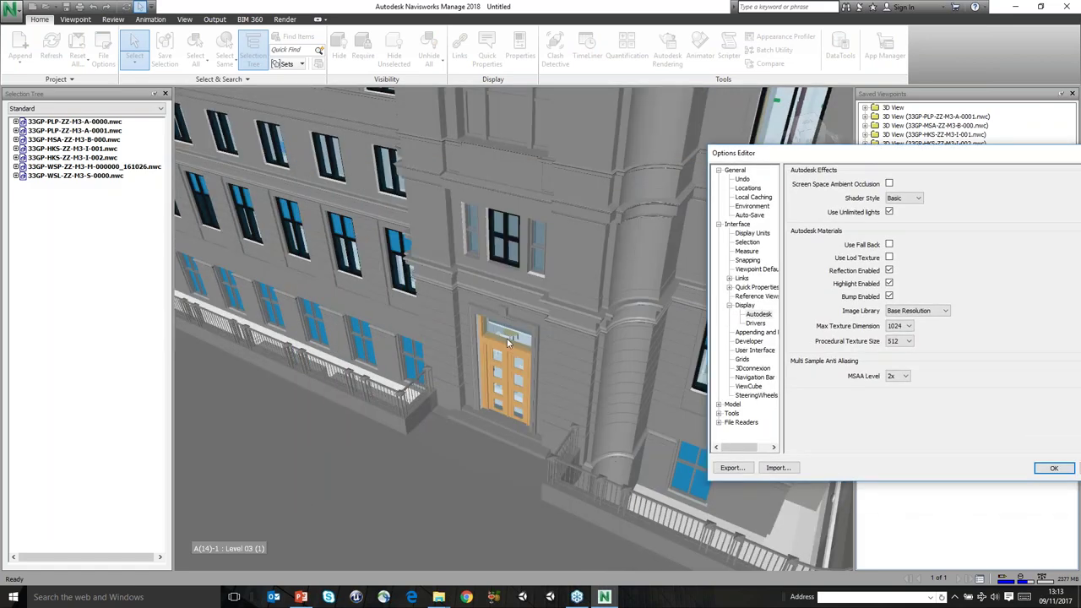
left_click(888, 184)
left_click(1054, 468)
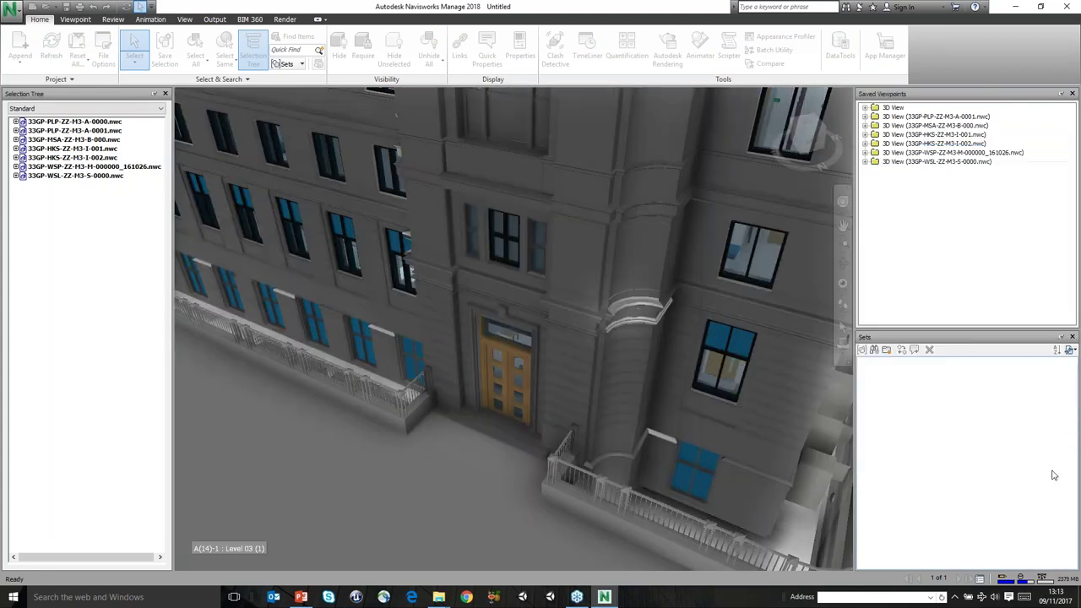
Delete all the imported 3D View folders from the saved viewpoints, including the structural model's viewpoint folder
middle_click_drag(479, 296, 498, 336, "shift")
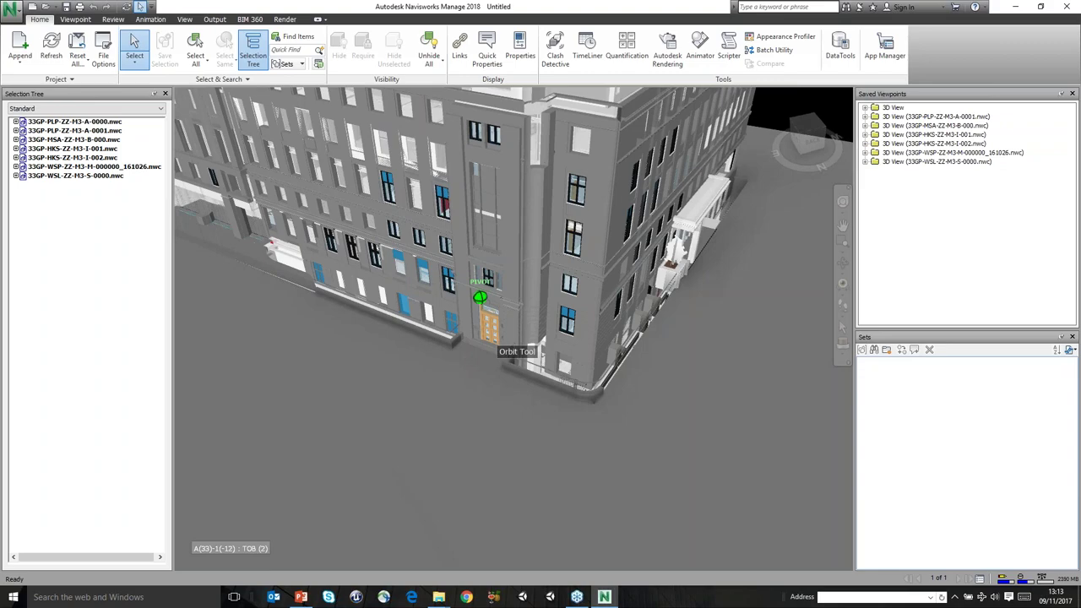
scroll(470, 364, "down", 5)
scroll(470, 365, "down", 3)
middle_click_drag(470, 365, 242, 197, "shift")
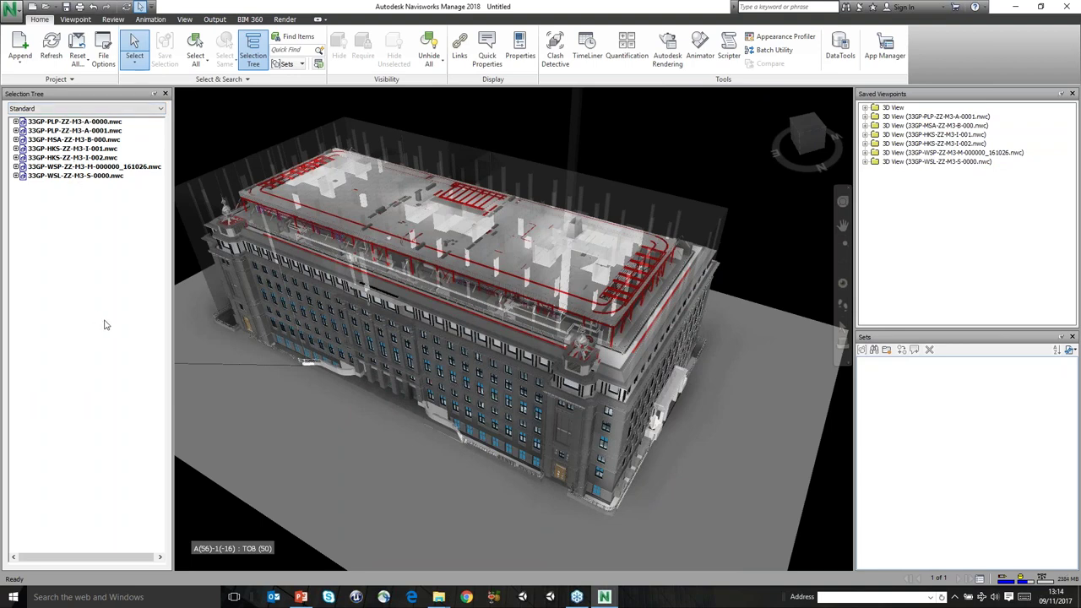
left_click(896, 112)
left_click(905, 161, "shift")
right_click(904, 125)
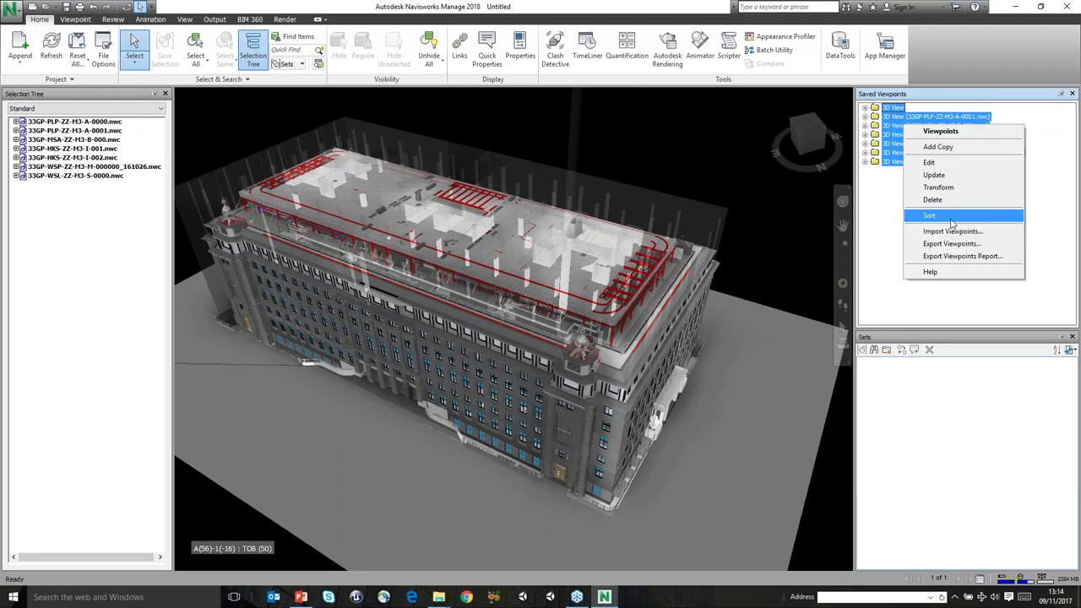
left_click(932, 200)
left_click(864, 161)
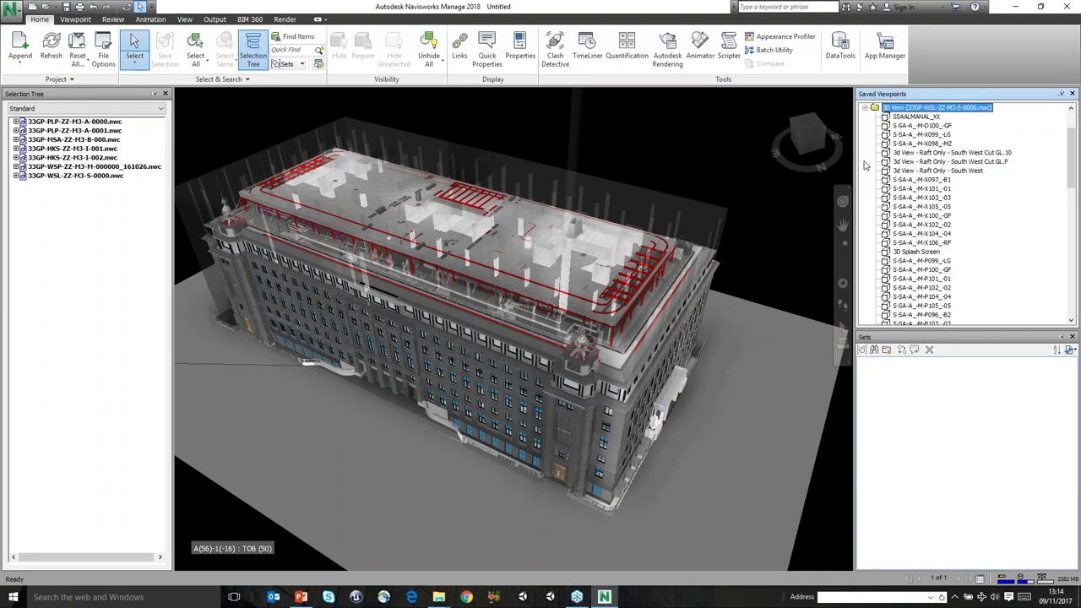
left_click(865, 109)
right_click(893, 116)
left_click(935, 191)
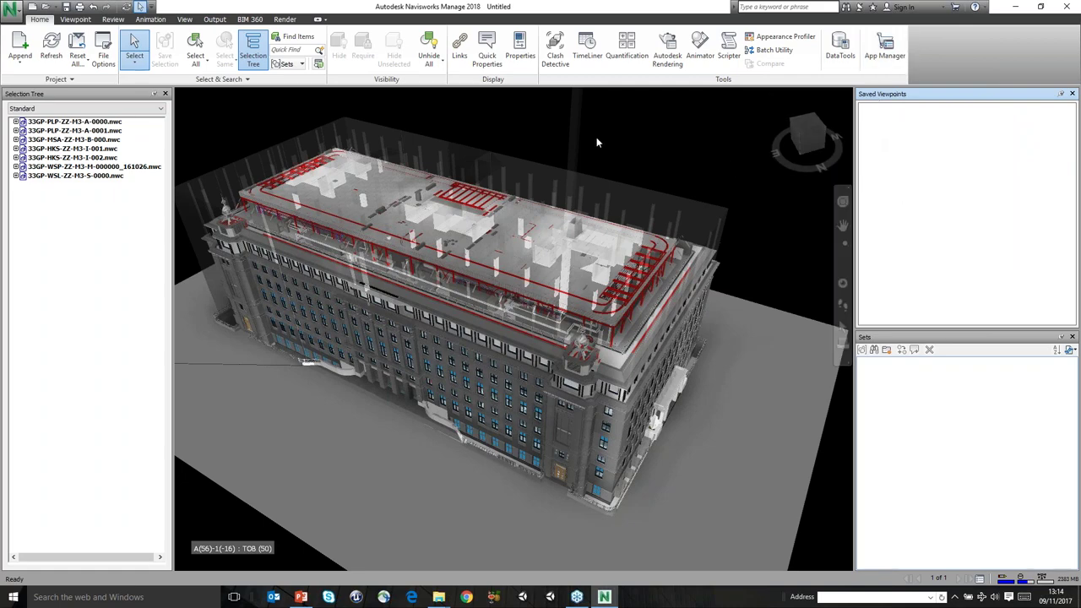
Save an overall aerial view of the building as a viewpoint named HOME
middle_click_drag(657, 252, 620, 150, "shift")
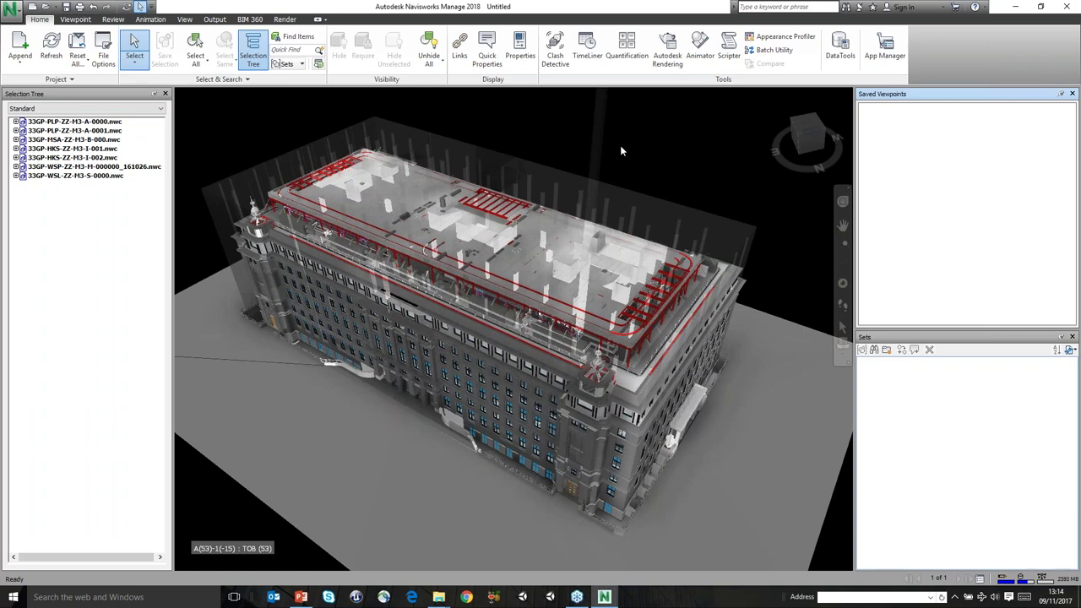
right_click(895, 134)
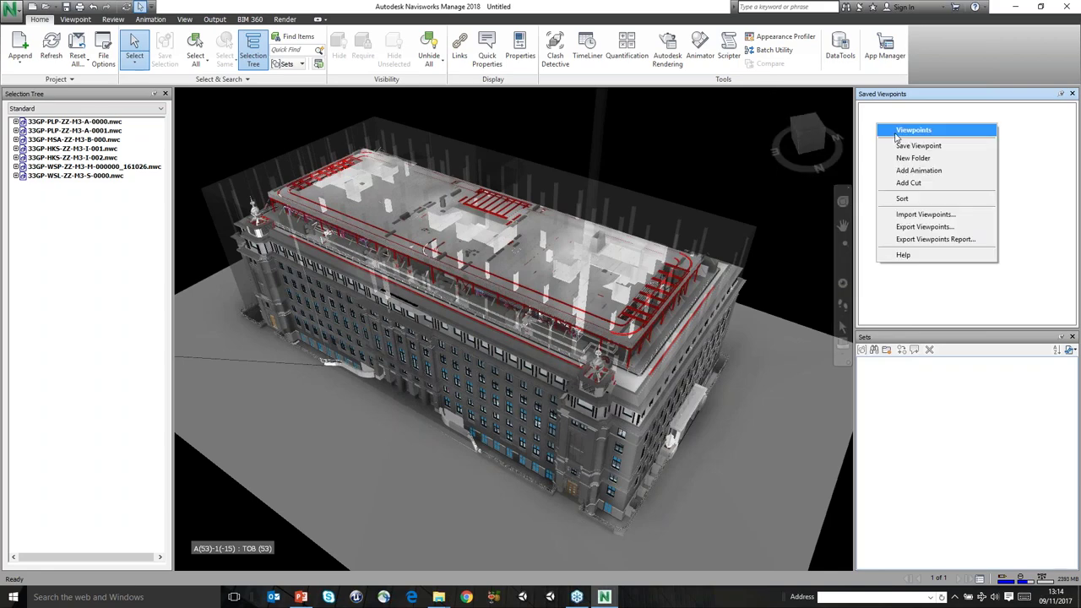
left_click(908, 146)
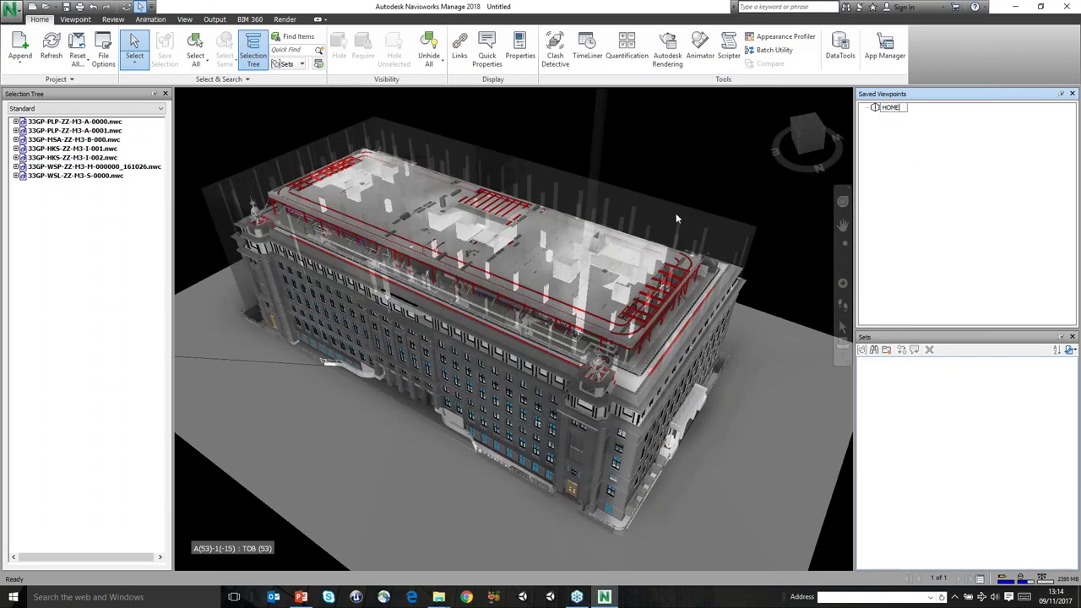
Enable the Hide/Required and Override Appearance saved attributes for the HOME viewpoint and update the viewpoint
scroll(675, 219, "down", 3)
middle_click_drag(675, 219, 641, 224, "shift")
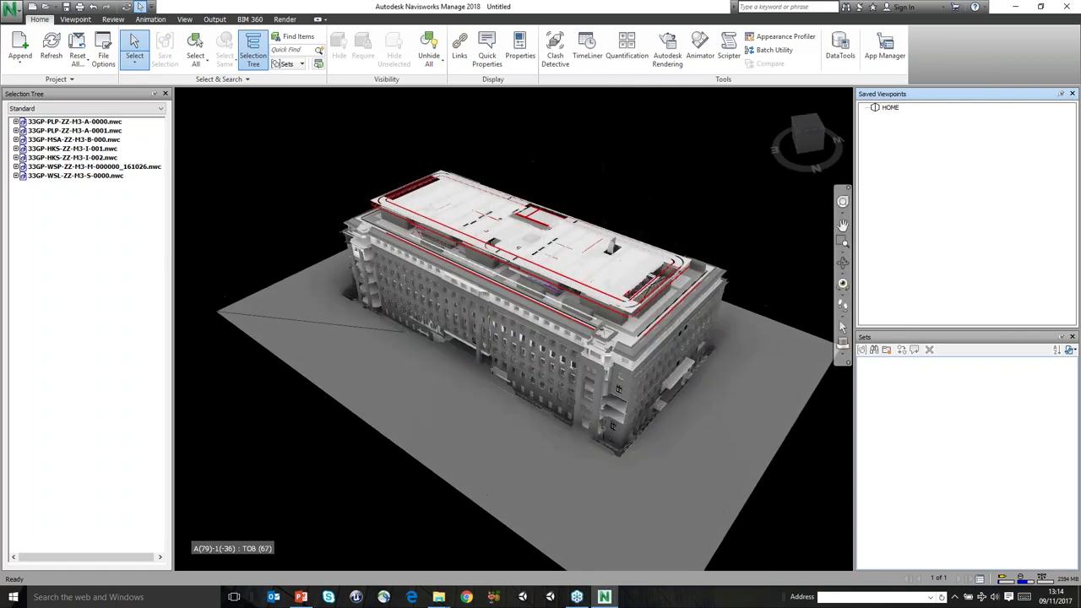
right_click(889, 108)
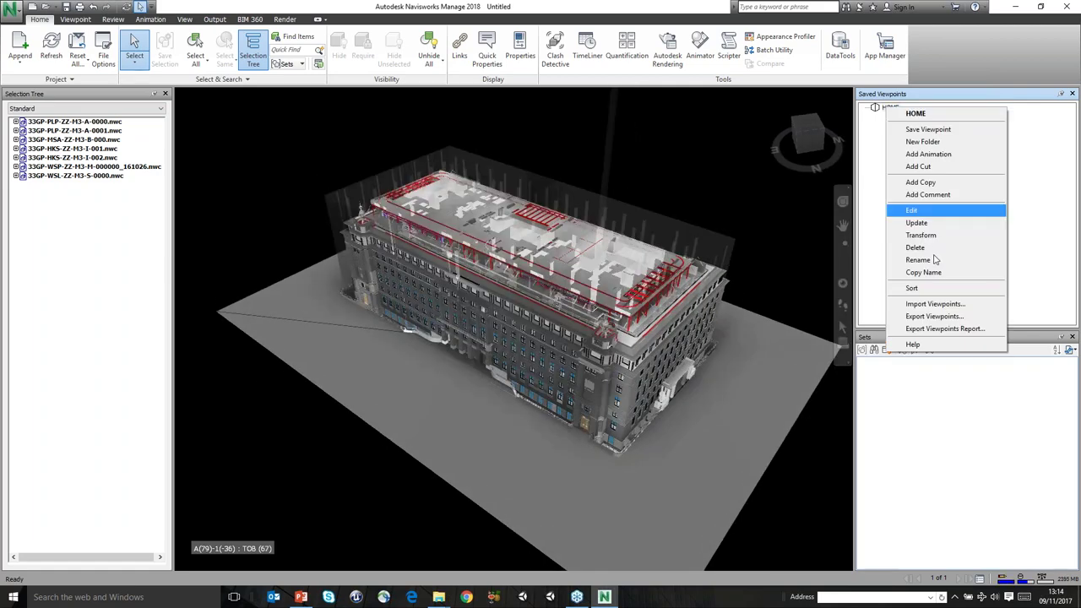
left_click(915, 212)
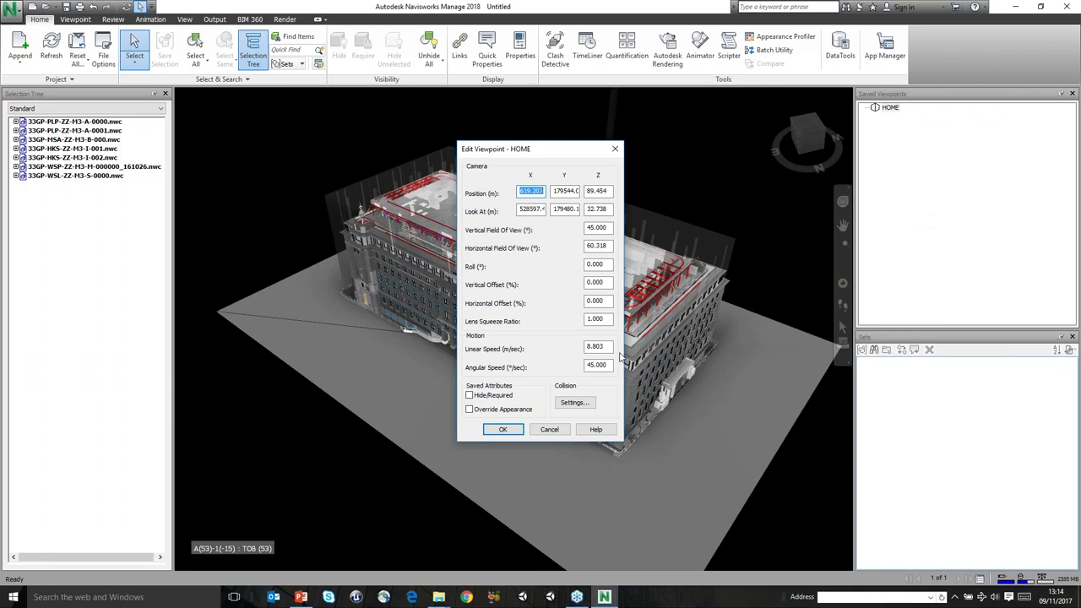
left_click(469, 409)
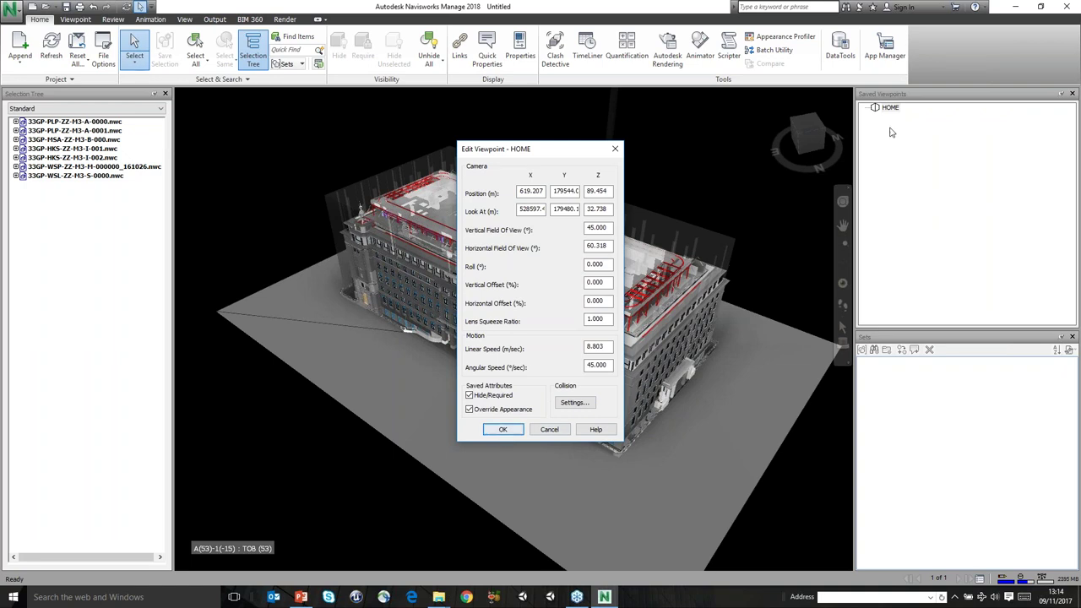
left_click(502, 428)
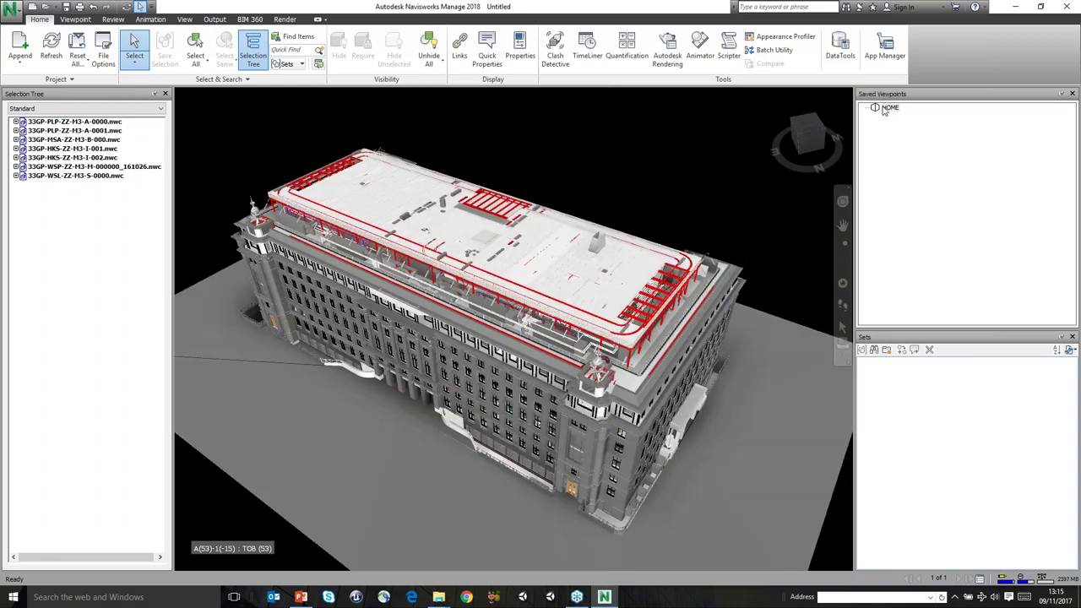
right_click(889, 108)
left_click(913, 222)
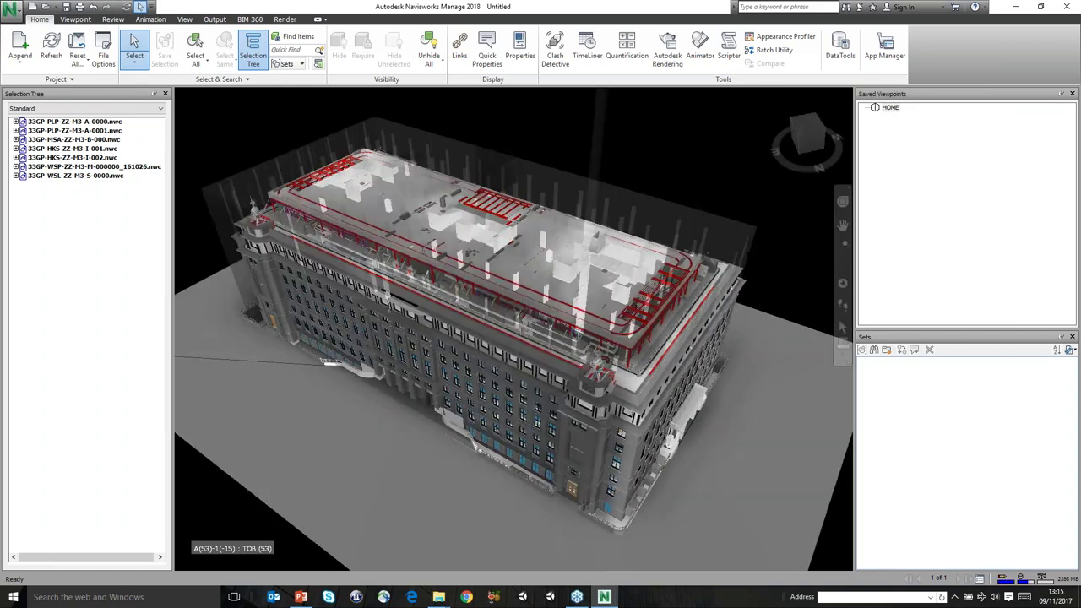
Enable sectioning and set section plane 1 to Align To Surface, using the building's flat roof as the reference
middle_click_drag(514, 329, 514, 304, "shift")
middle_click_drag(621, 329, 663, 361, "shift")
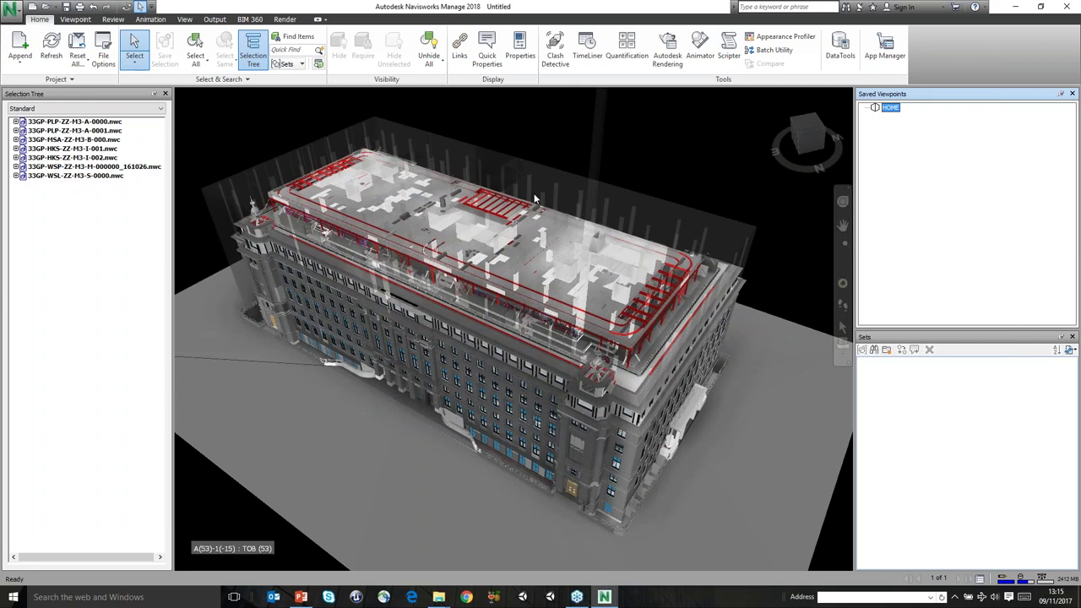
left_click(75, 18)
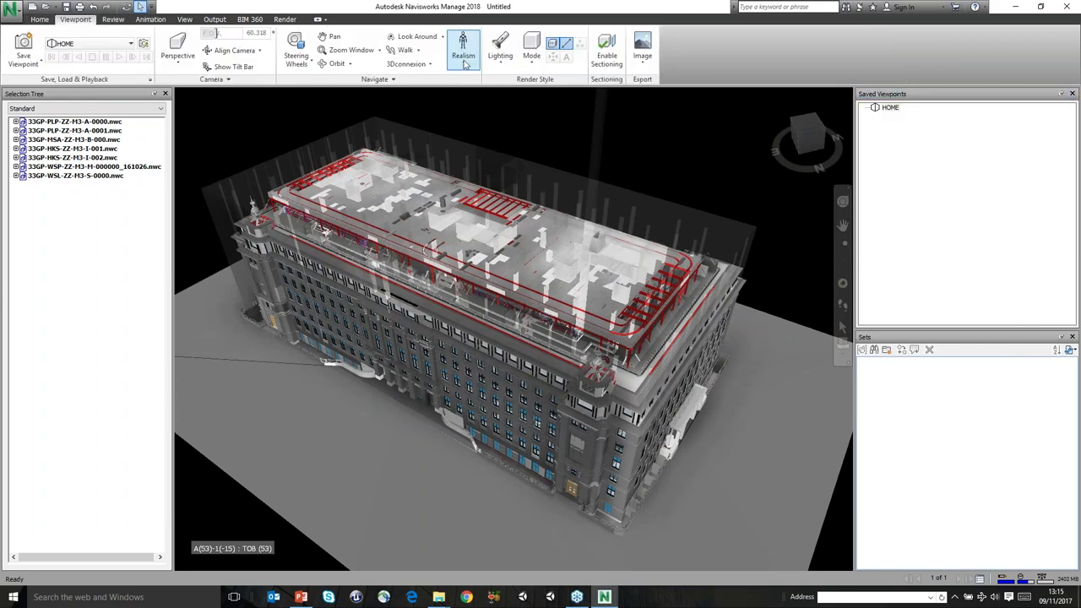
left_click(602, 61)
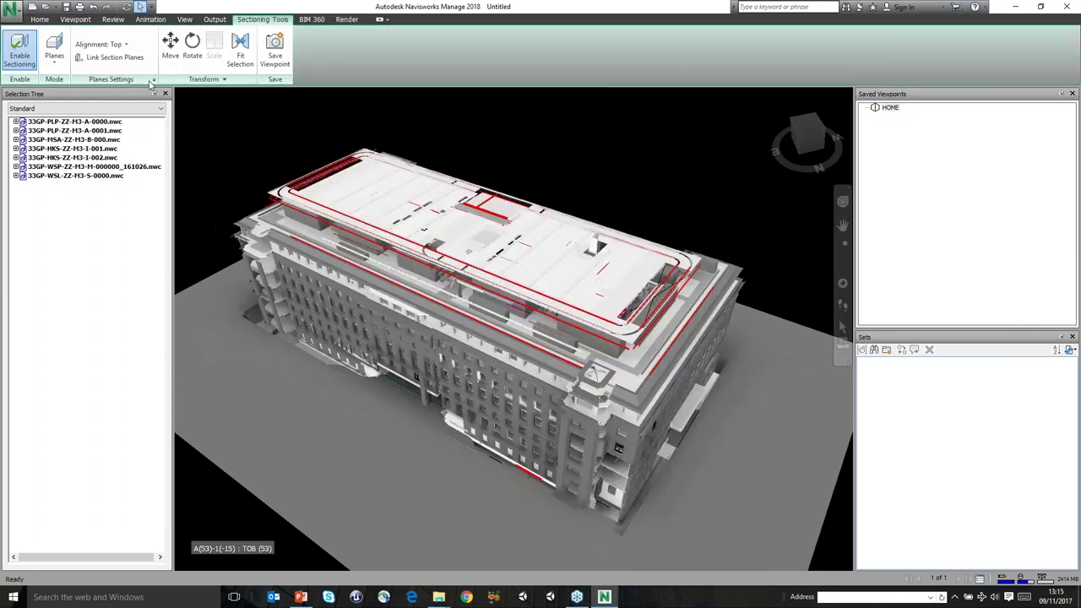
left_click(153, 78)
left_click_drag(540, 199, 268, 126)
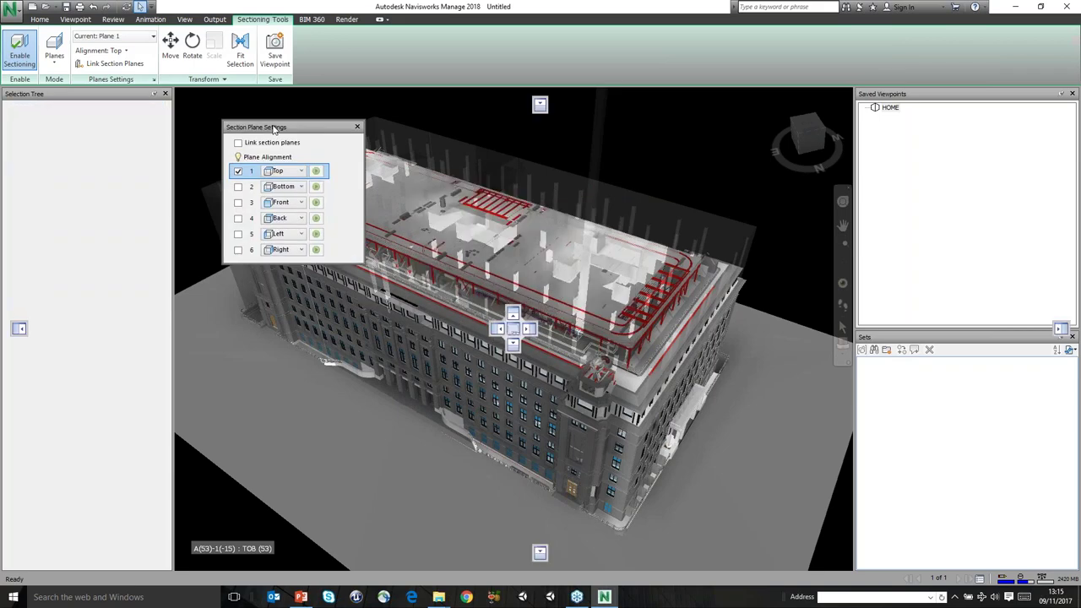
left_click(300, 171)
left_click(302, 272)
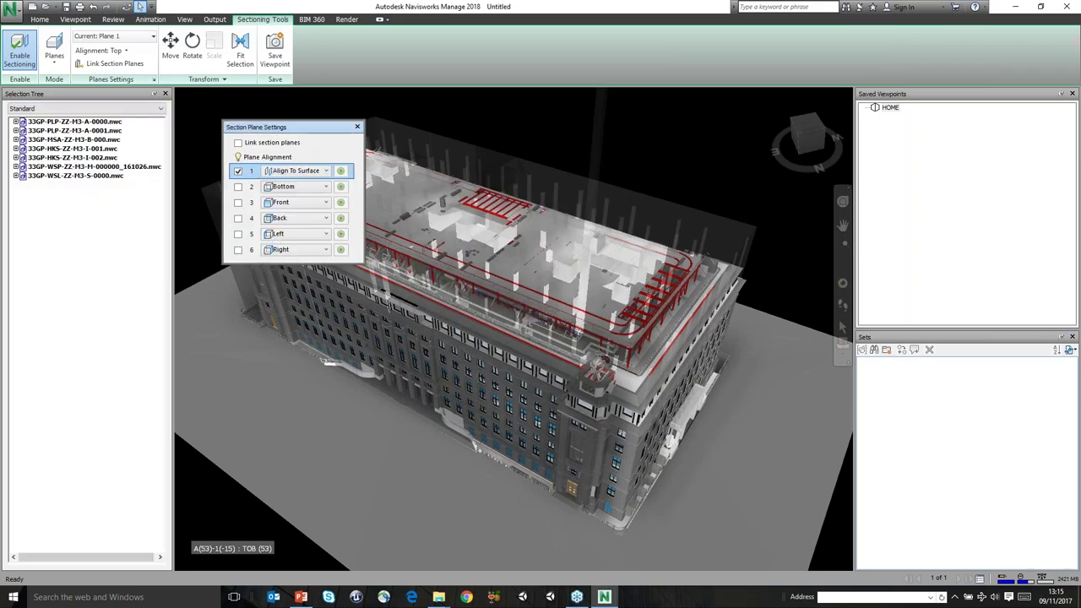
left_click(542, 220)
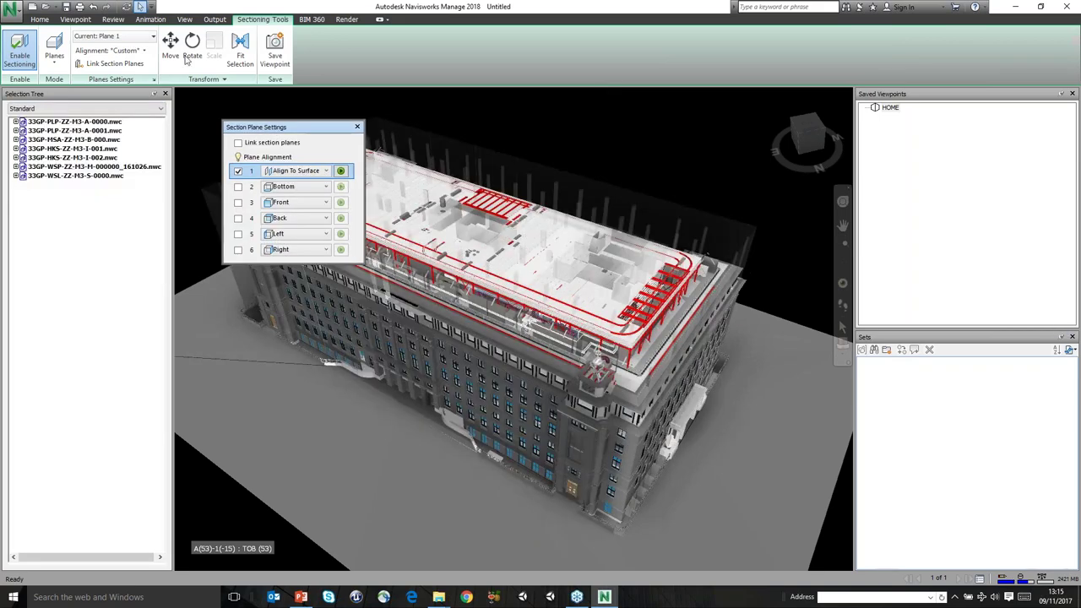
Move the section plane down through the building to cut open an upper floor's rooms, and close the plane settings
left_click_drag(519, 174, 537, 246)
scroll(518, 299, "up", 6)
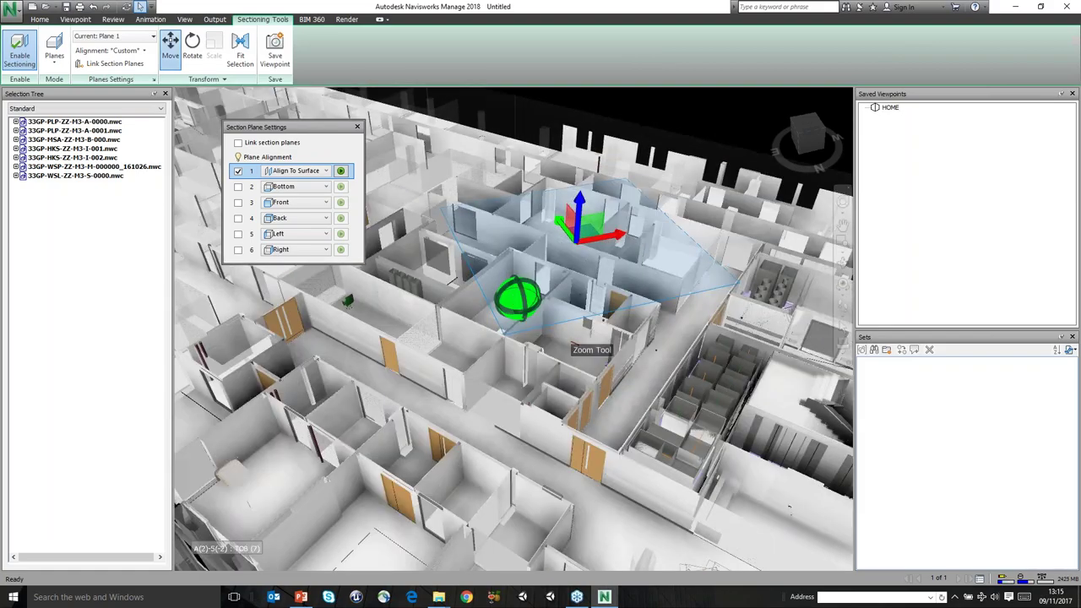
scroll(517, 300, "down", 3)
mouse_move(579, 230)
left_mouse_down()
mouse_move(580, 200)
mouse_move(578, 223)
left_mouse_up()
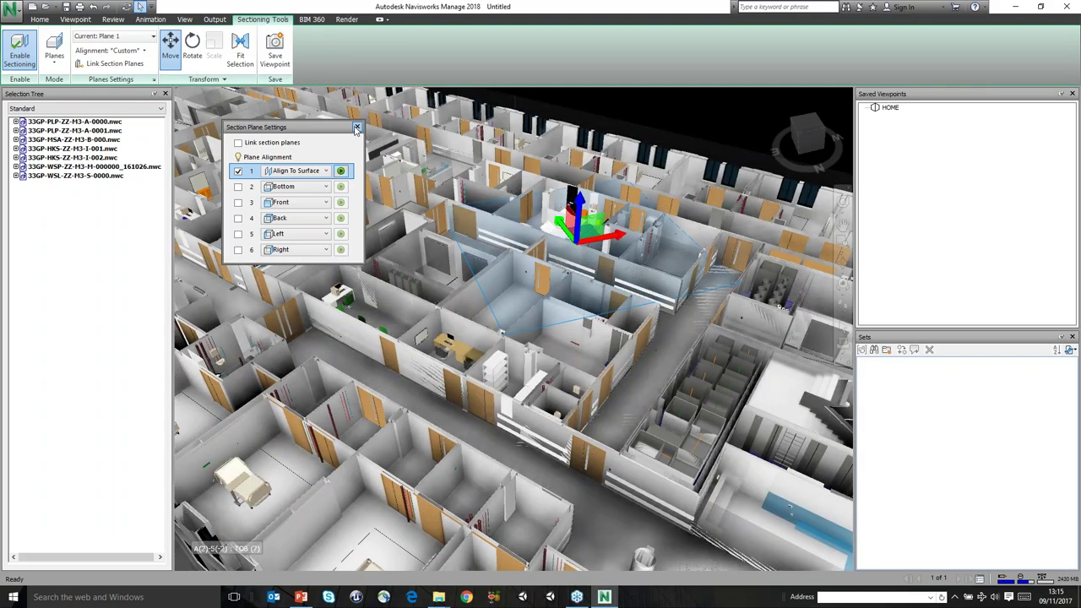
left_click(358, 129)
left_click(171, 46)
Examine the sectioned floor's rooms, walls and furniture up close, and return to the whole building with nothing selected
scroll(545, 289, "up", 4)
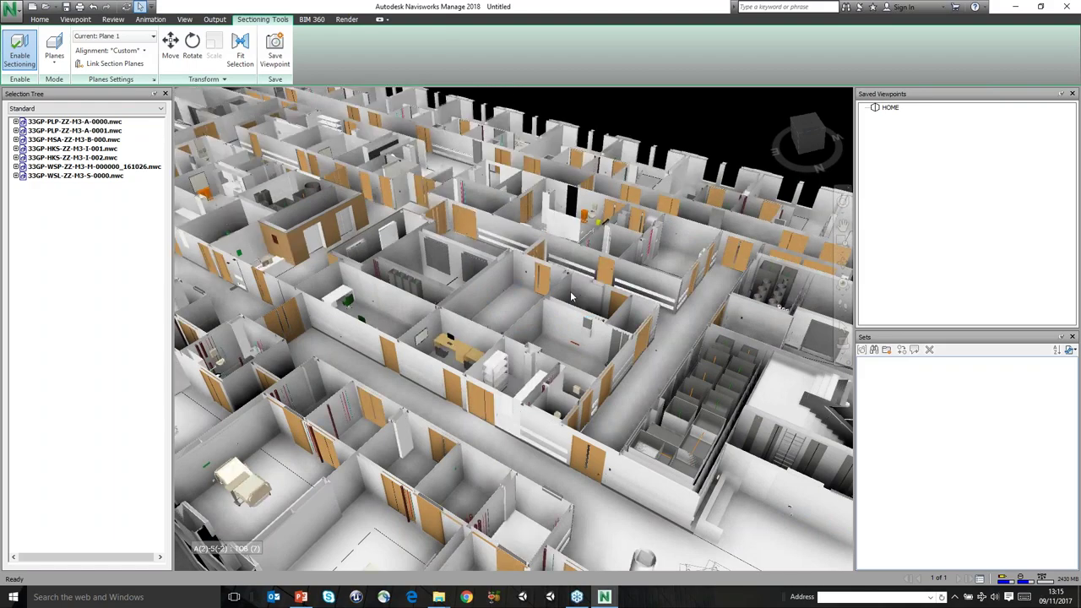
scroll(545, 288, "up", 3)
left_click(544, 289)
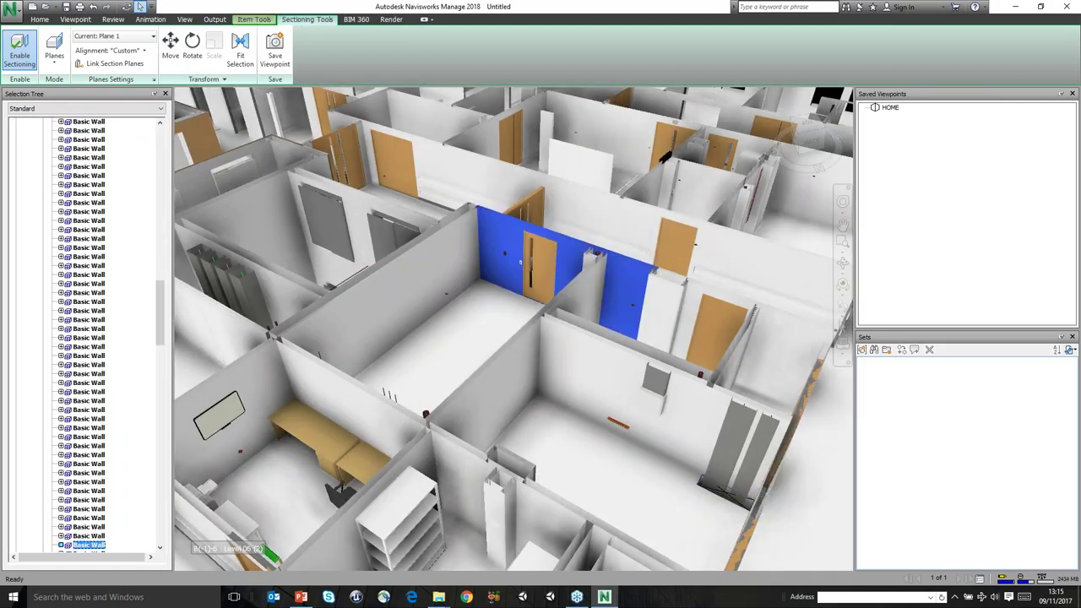
scroll(520, 262, "up", 1)
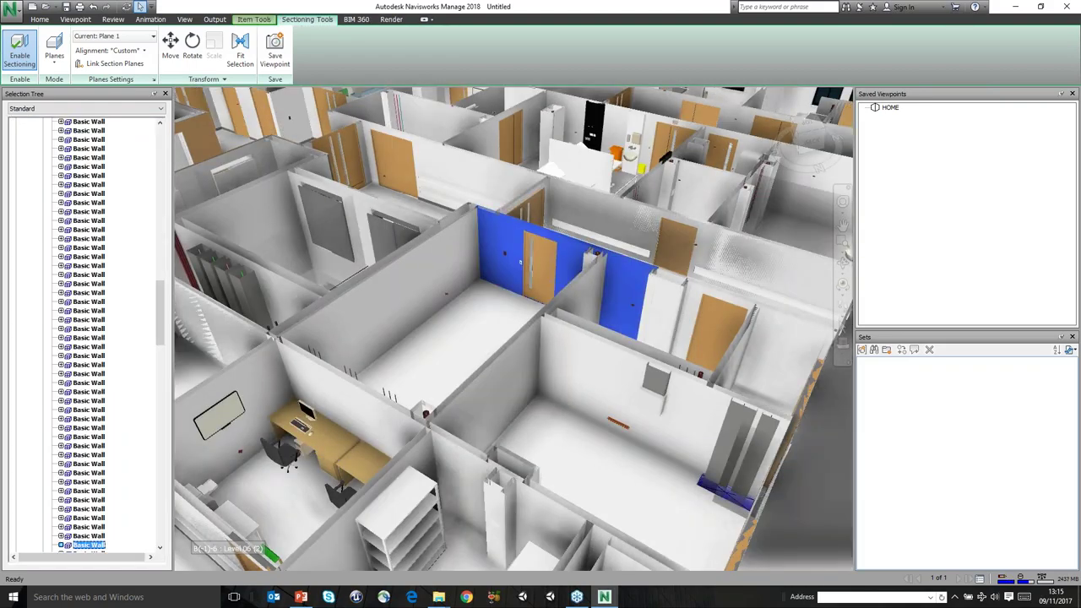
scroll(520, 263, "down", 8)
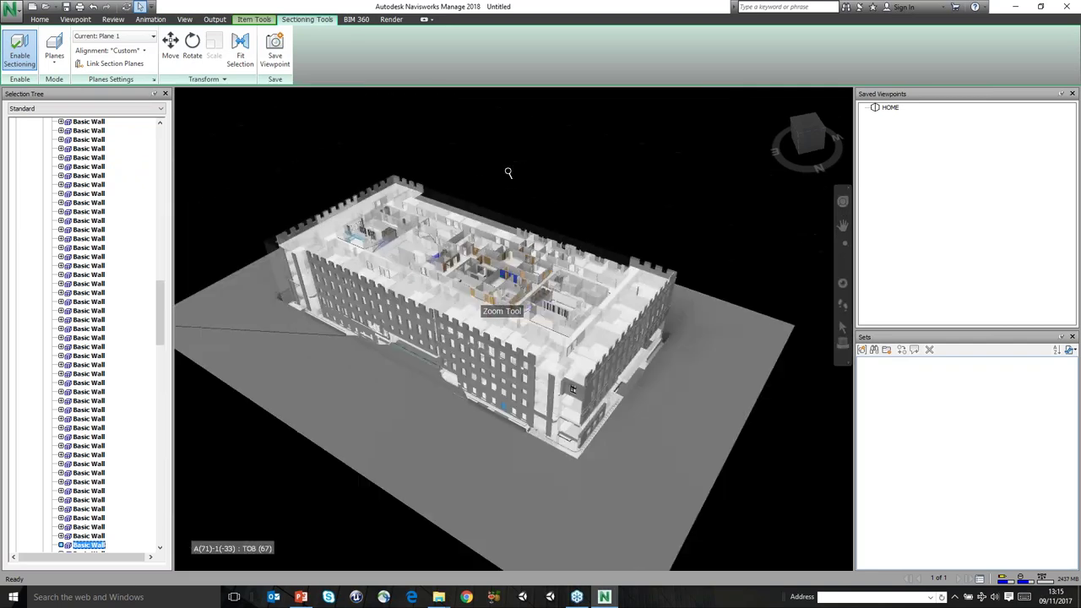
left_click(508, 172)
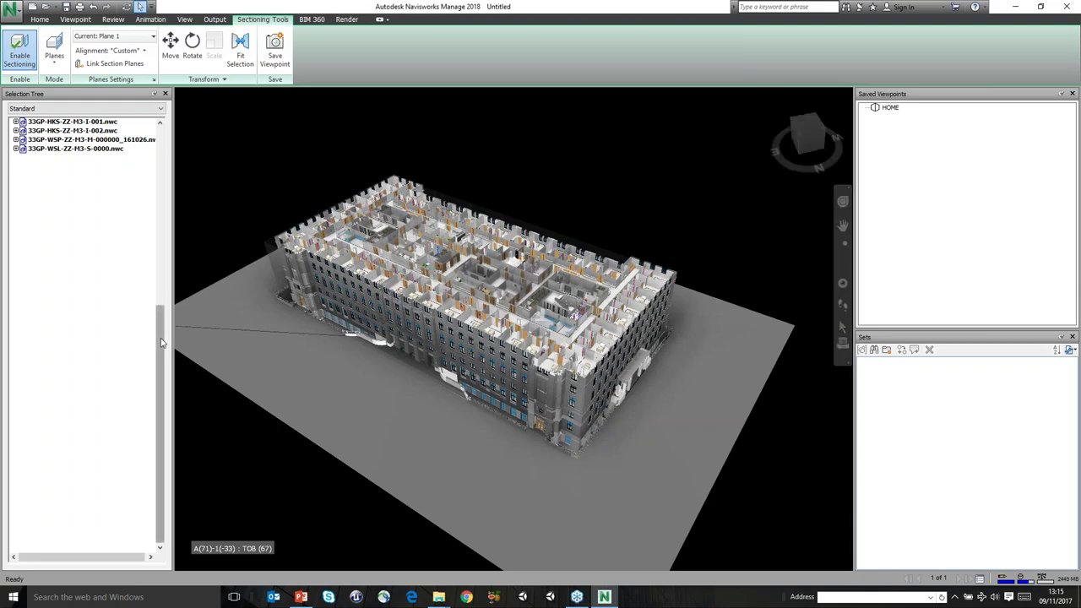
Override the colour of both architectural models, 33GP-PLP-ZZ-M3-A-0000.nwc and 33GP-PLP-ZZ-M3-A-0001.nwc, with the basic grey
left_click(99, 122)
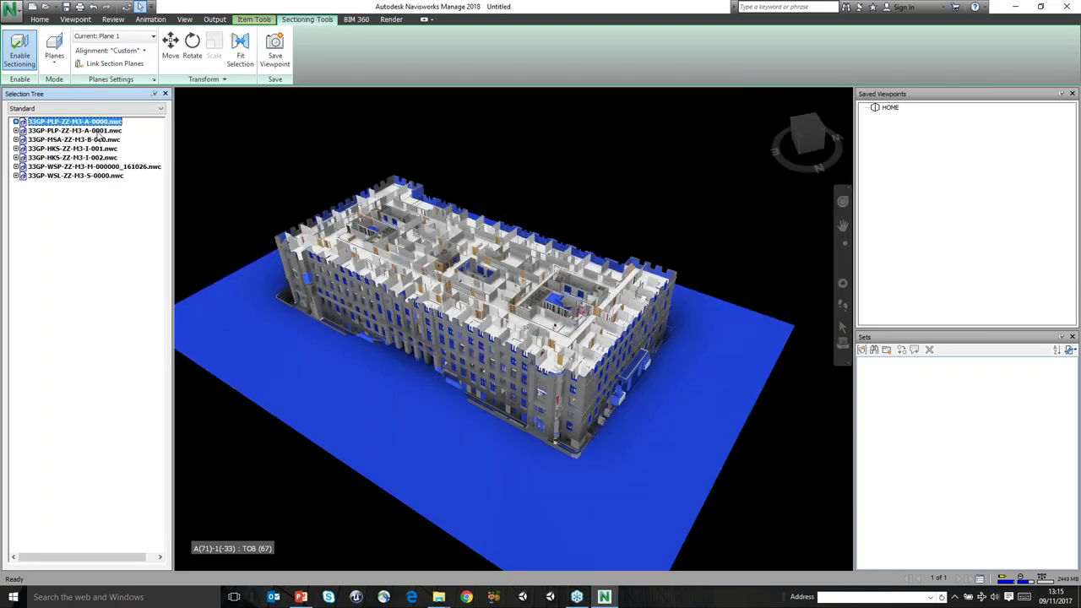
left_click(100, 131, "ctrl")
right_click(98, 135)
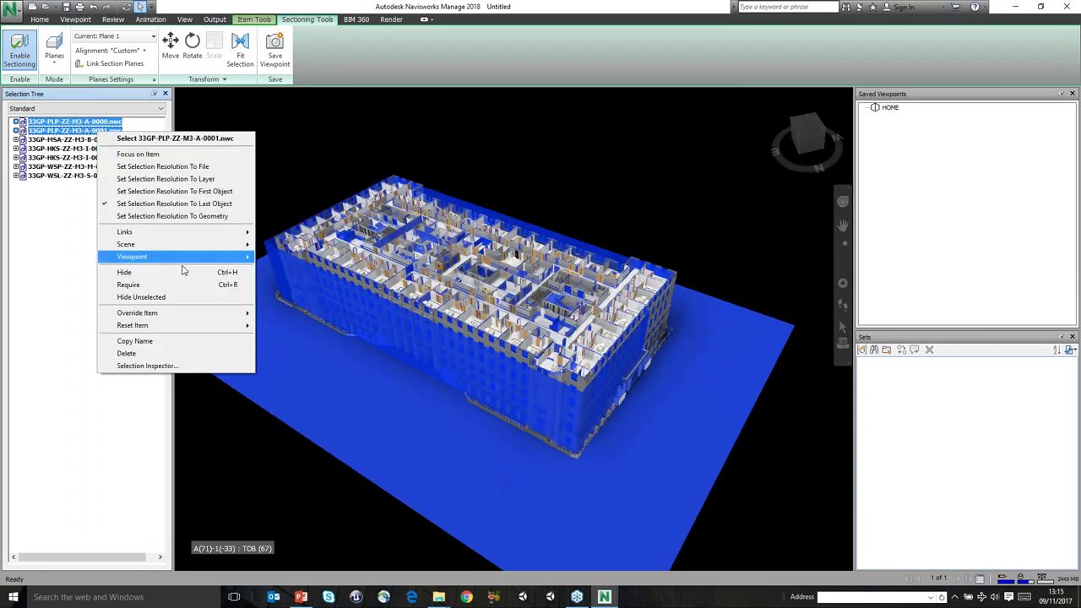
mouse_move(200, 315)
left_click(282, 314)
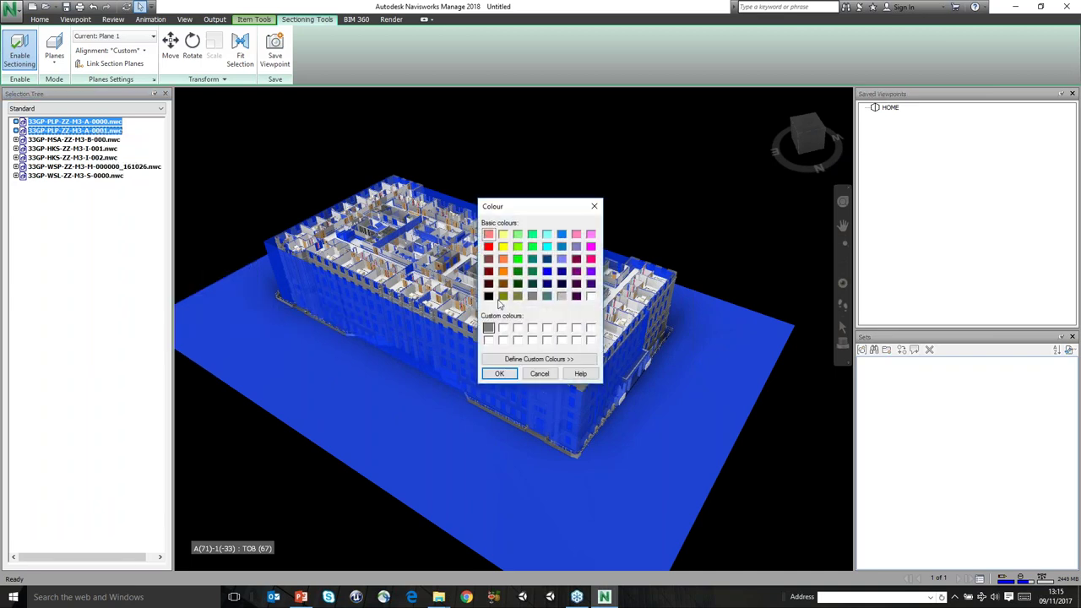
left_click(532, 295)
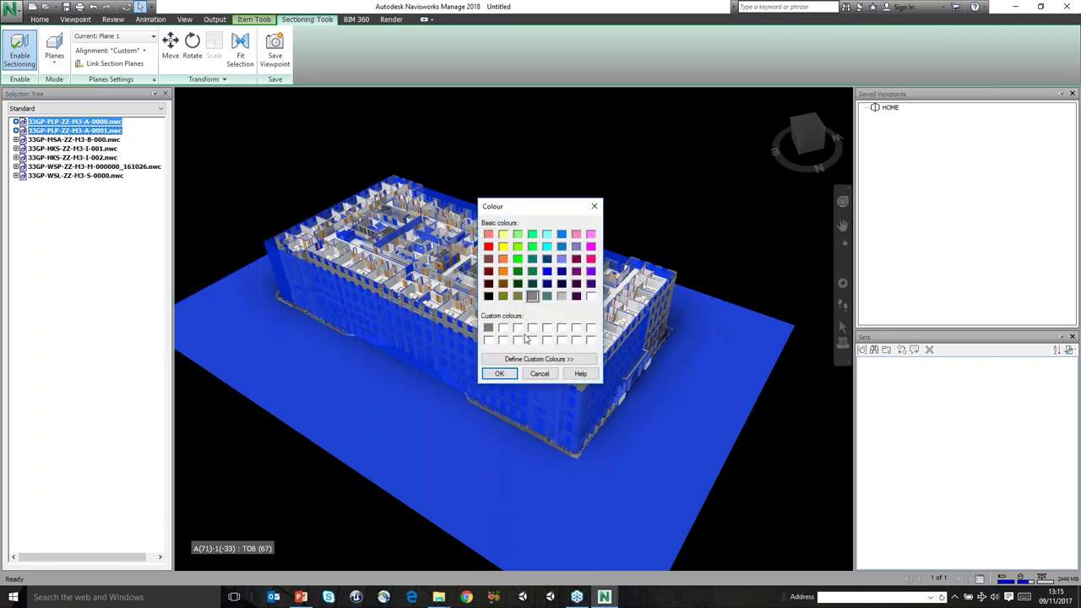
left_click(499, 373)
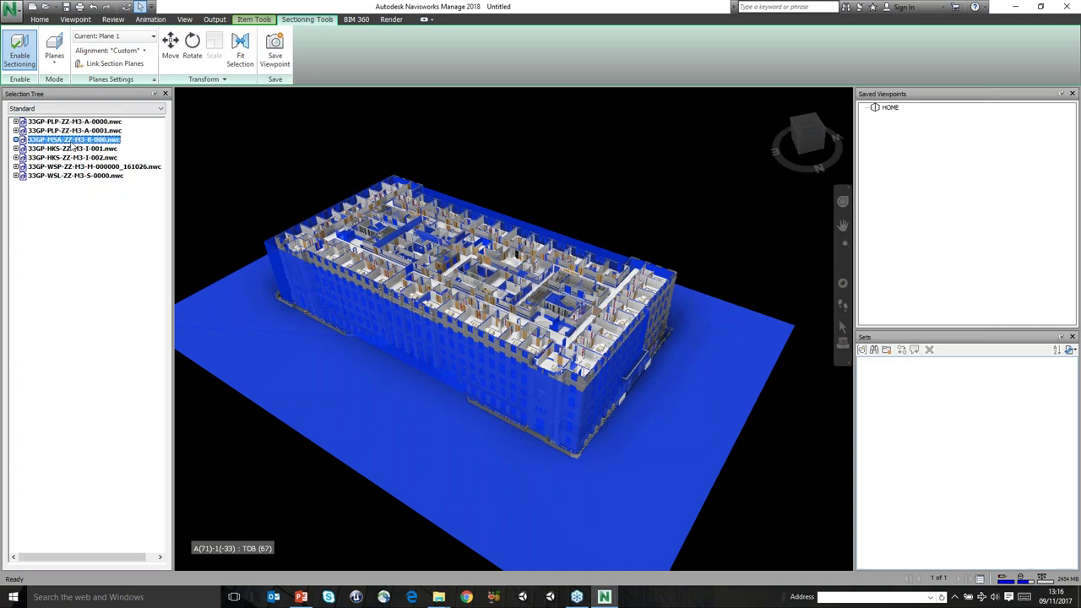
Override the colour of the facade model 33GP-MSA-ZZ-M3-B-000.nwc
left_click(74, 140)
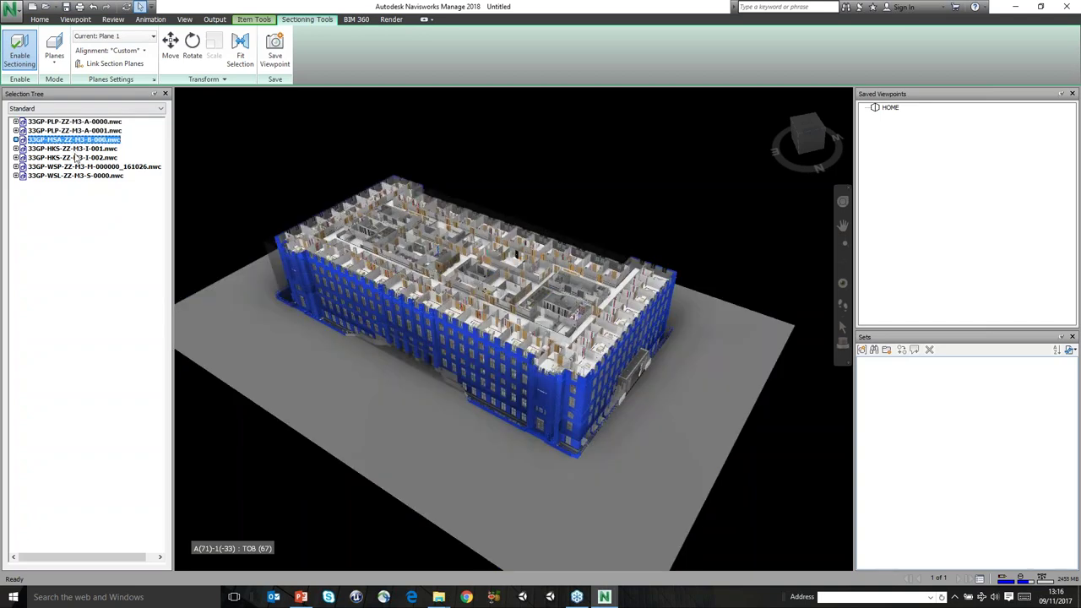
right_click(72, 143)
mouse_move(142, 349)
left_click(269, 351)
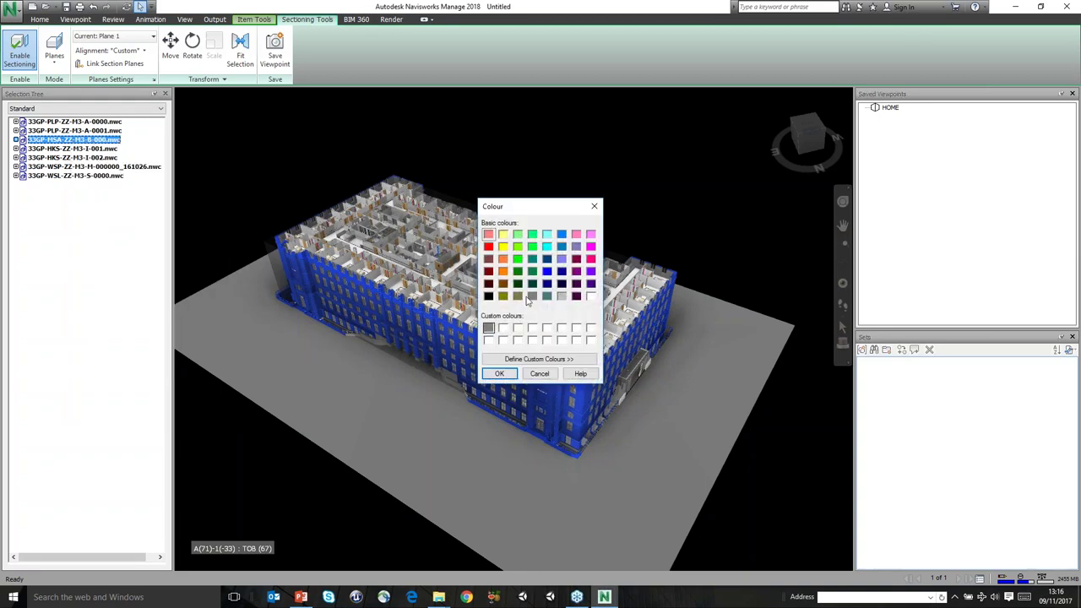
left_click(499, 373)
Override the colour of the interior model 33GP-HKS-ZZ-M3-I-001.nwc with the basic light green
left_click(57, 148)
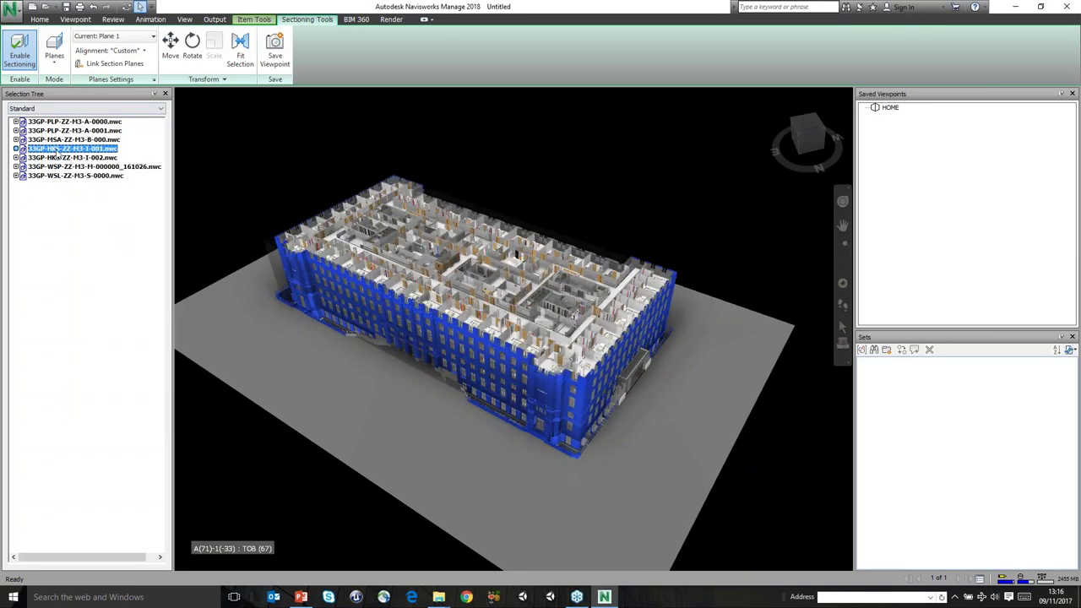
right_click(56, 150)
mouse_move(135, 360)
left_click(249, 361)
left_click(518, 235)
left_click(502, 374)
Give the second interior model, 33GP-HKS-ZZ-M3-I-002.nwc, the same basic light green colour override
right_click(56, 158)
mouse_move(181, 366)
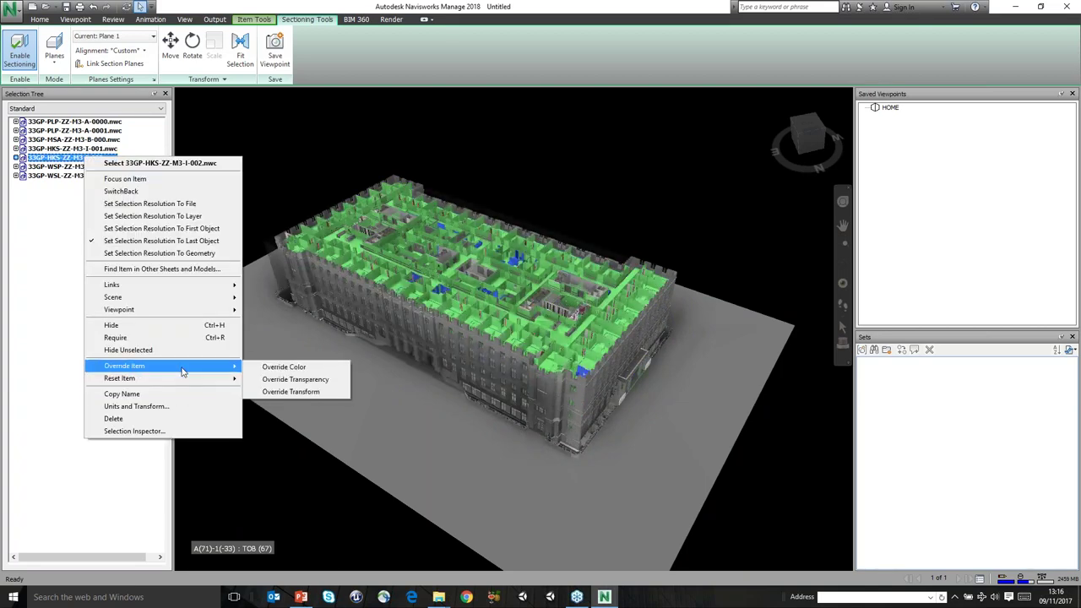
left_click(279, 367)
left_click(518, 235)
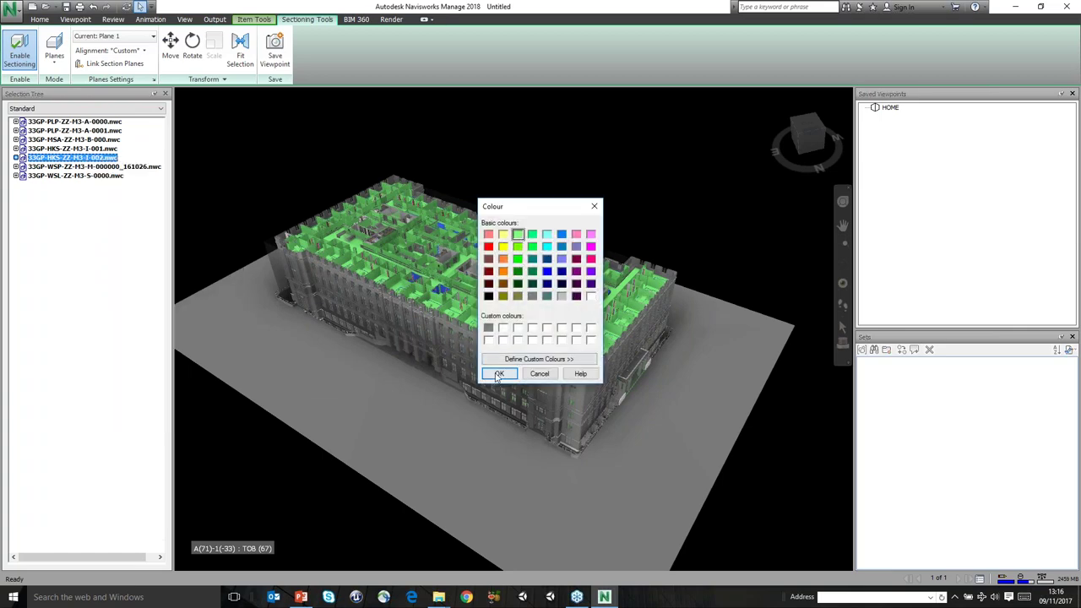
left_click(499, 374)
Override the colour of the services model 33GP-WSP-ZZ-M3-M-000000_161026.nwc with the basic light yellow
left_click(84, 167)
right_click(82, 166)
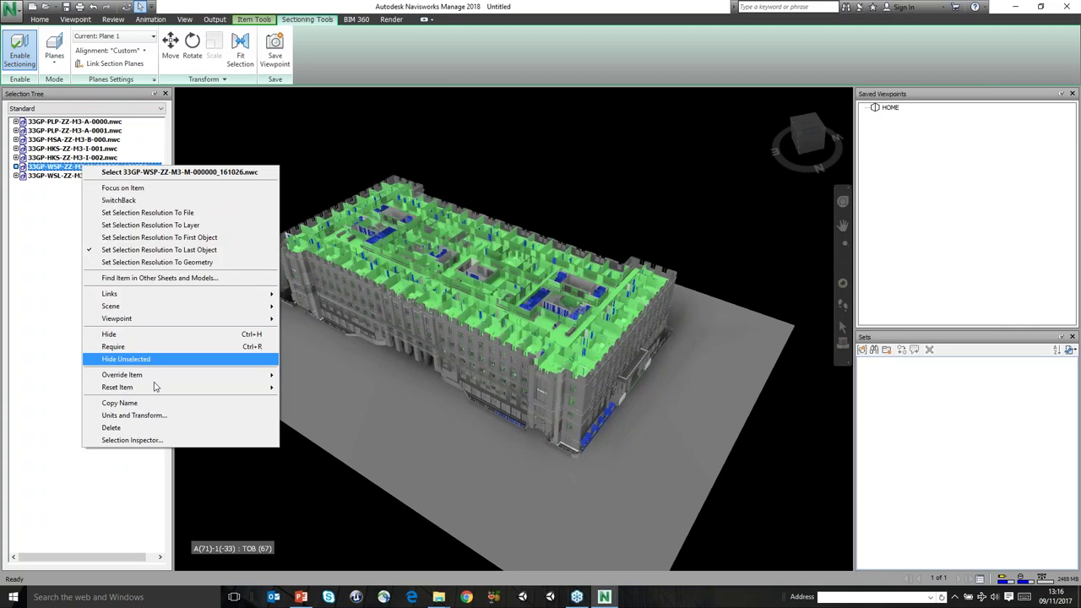
mouse_move(154, 377)
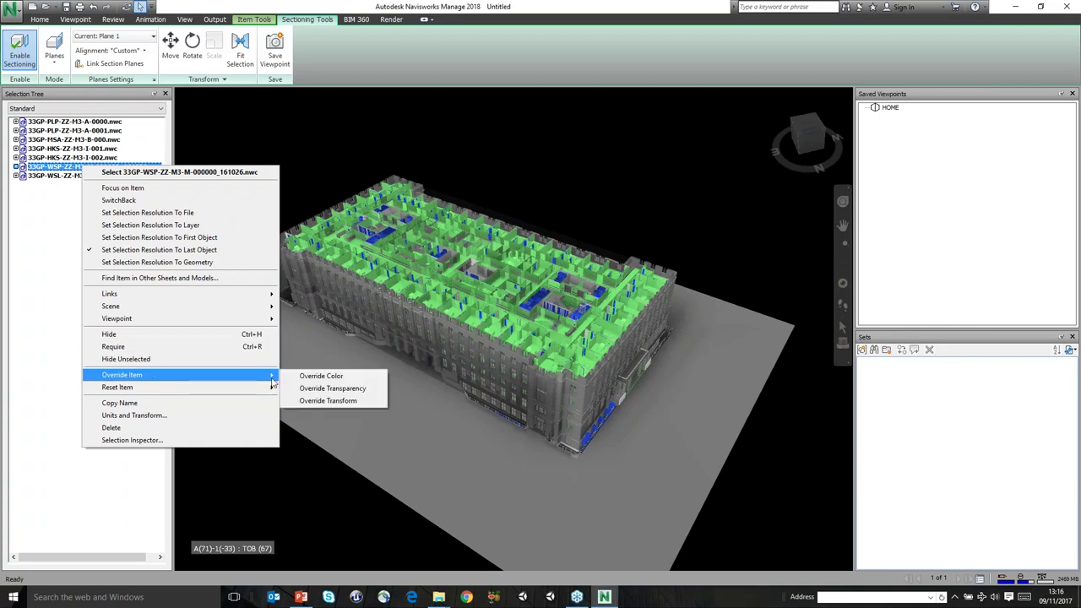
left_click(324, 372)
left_click(503, 235)
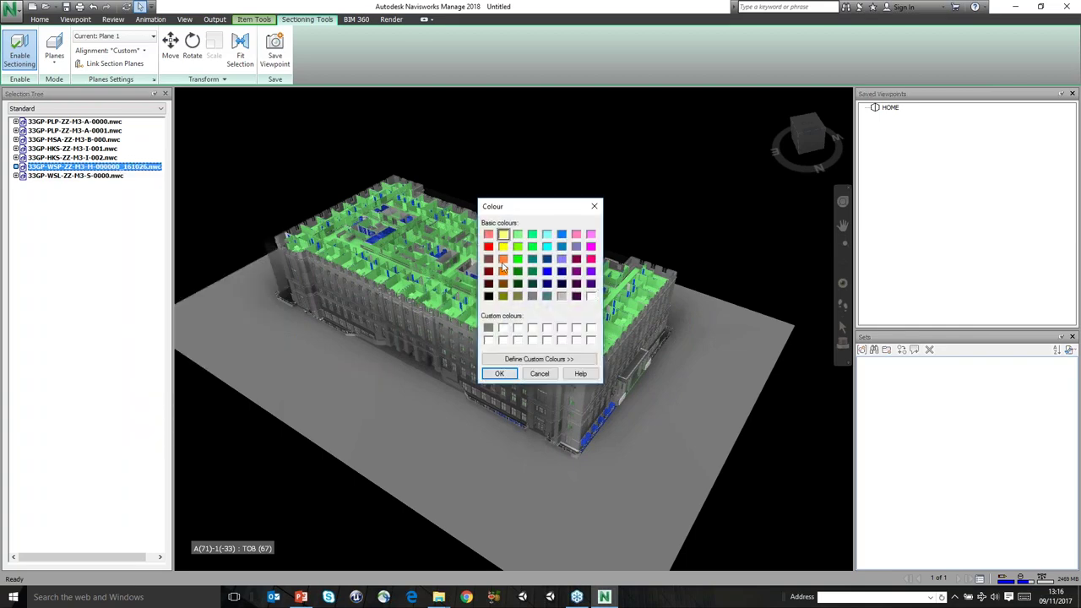
left_click(499, 373)
Override the colour of the structural model 33GP-WSL-ZZ-M3-S-0000.nwc with the basic hot pink
left_click(86, 176)
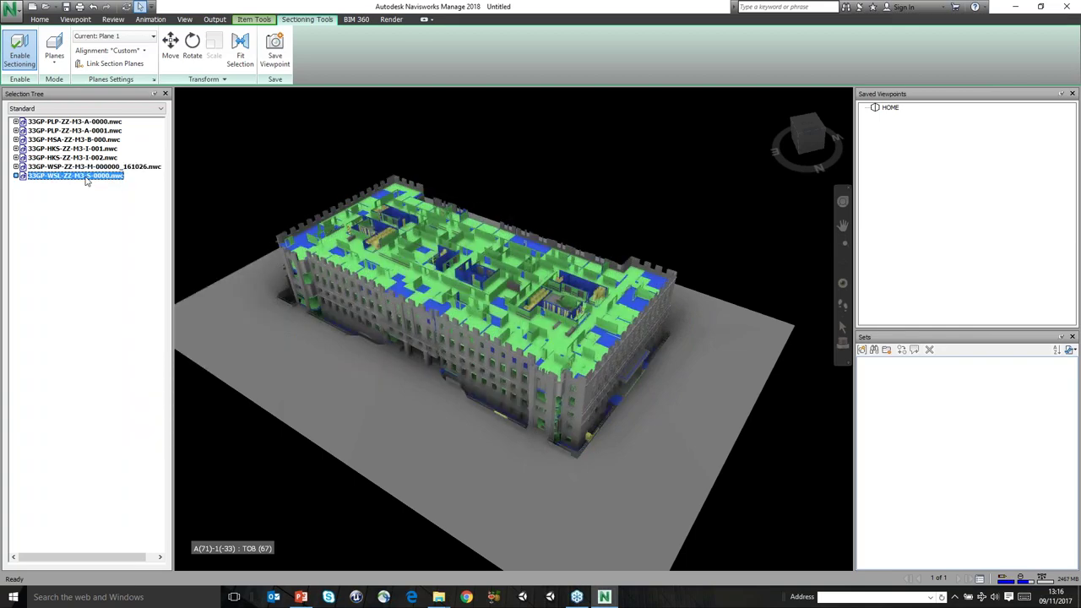
right_click(85, 178)
mouse_move(146, 330)
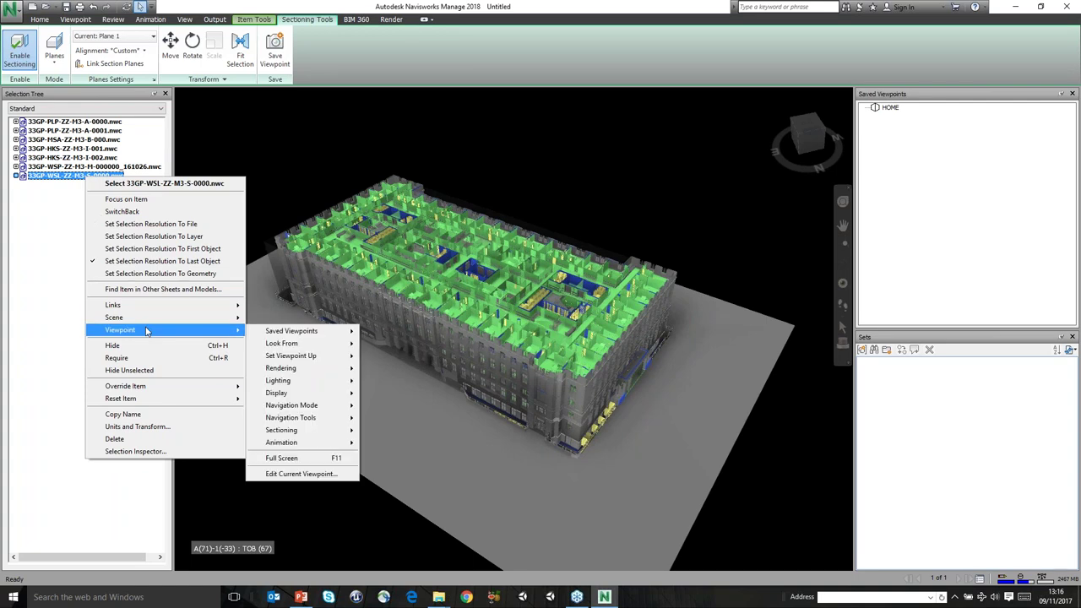
mouse_move(154, 389)
left_click(310, 383)
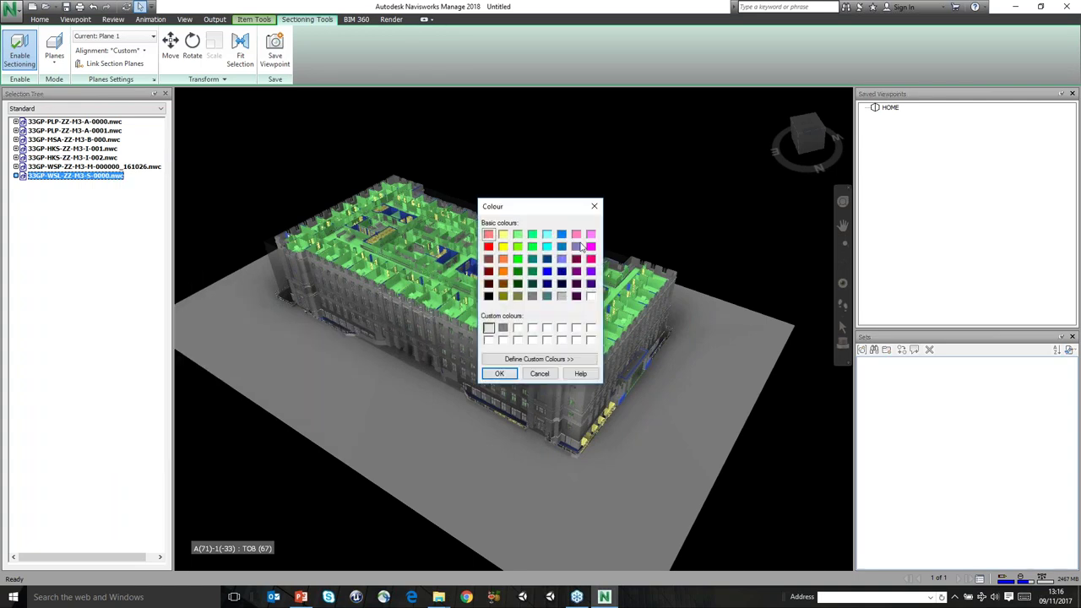
left_click(589, 259)
left_click(499, 373)
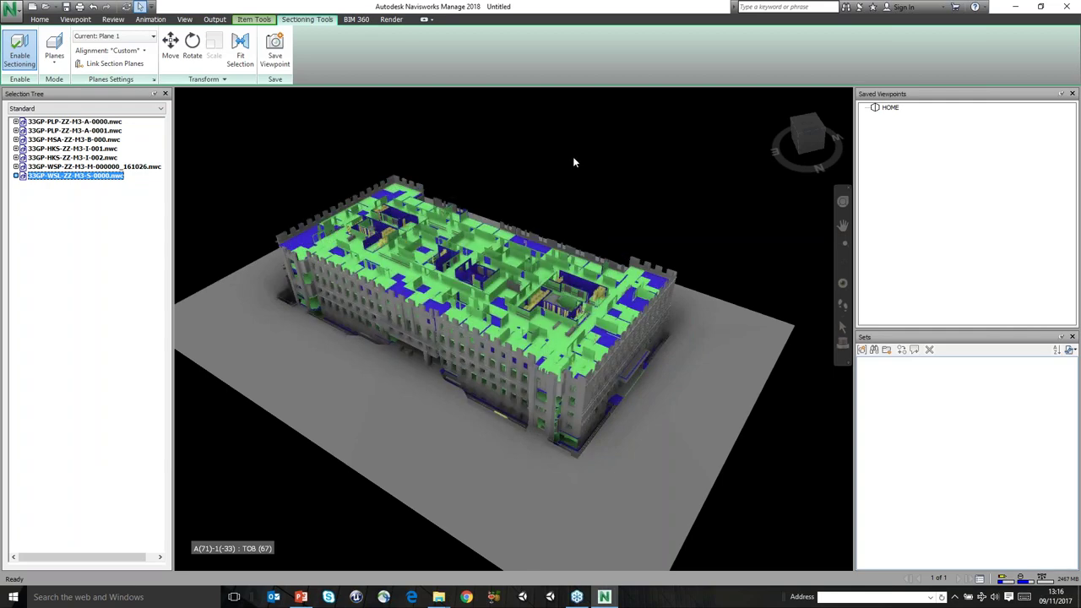
Examine the colour-coded rooms, services and structure on the sectioned floor up close, and return to the whole building
scroll(579, 350, "up", 5)
middle_click_drag(533, 297, 646, 414)
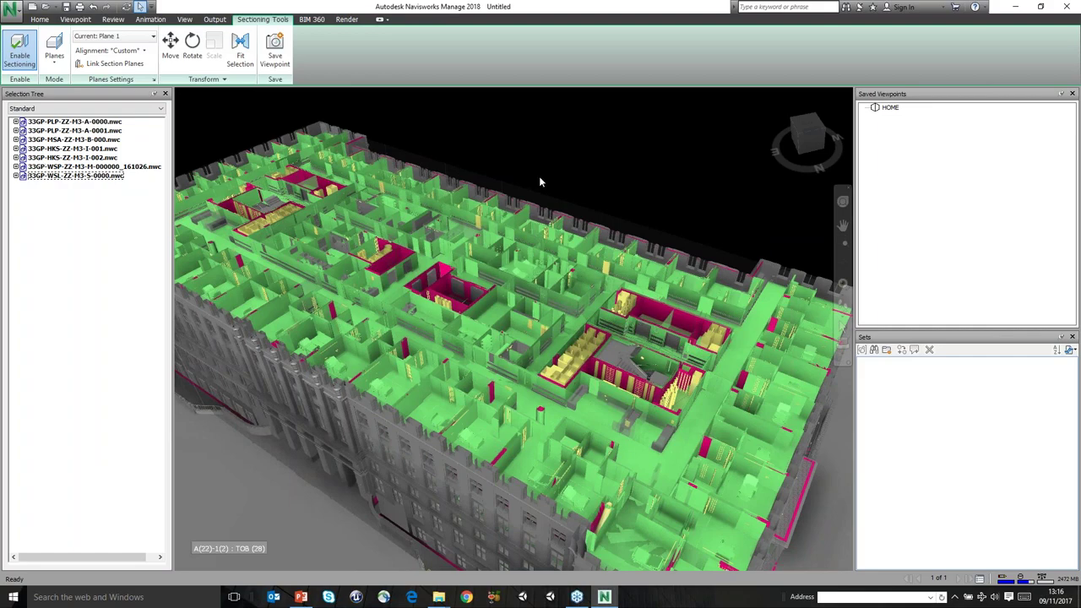
scroll(541, 181, "up", 3)
scroll(526, 242, "up", 3)
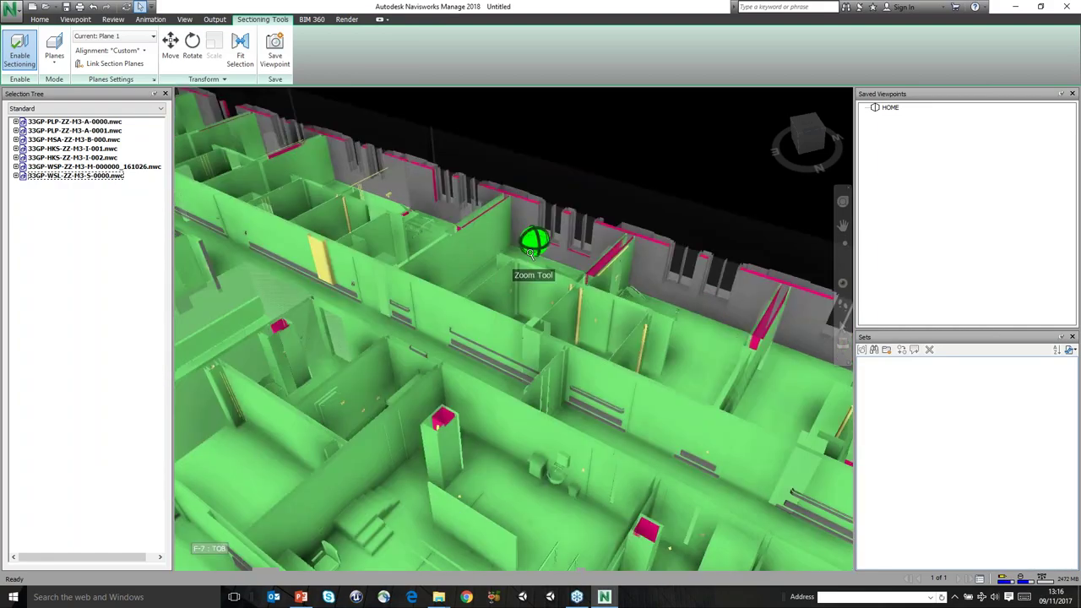
scroll(502, 295, "down", 6)
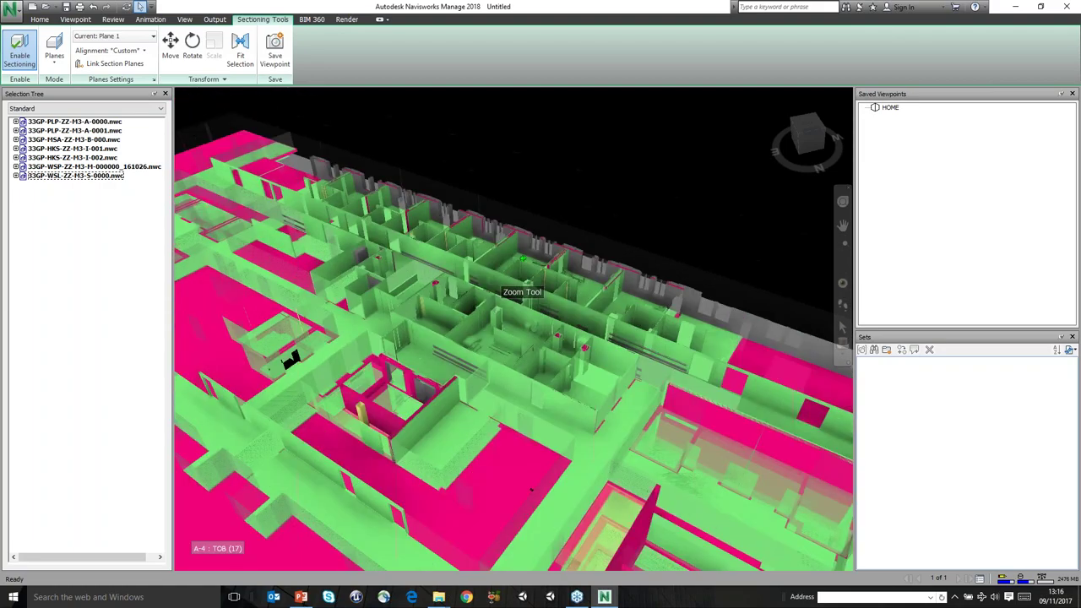
scroll(410, 336, "up", 5)
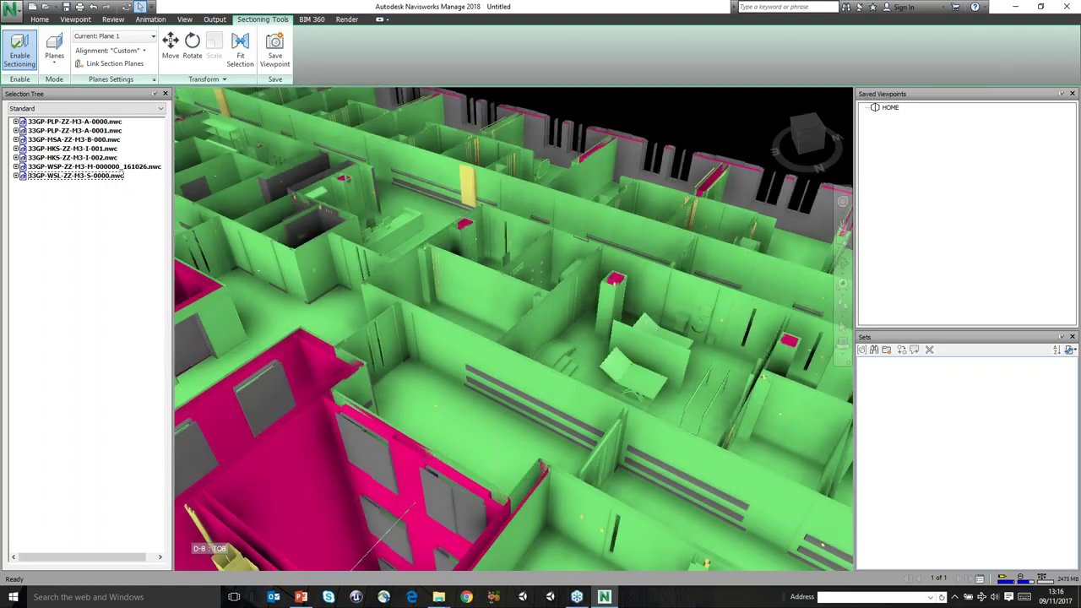
middle_click_drag(253, 228, 100, 140, "shift")
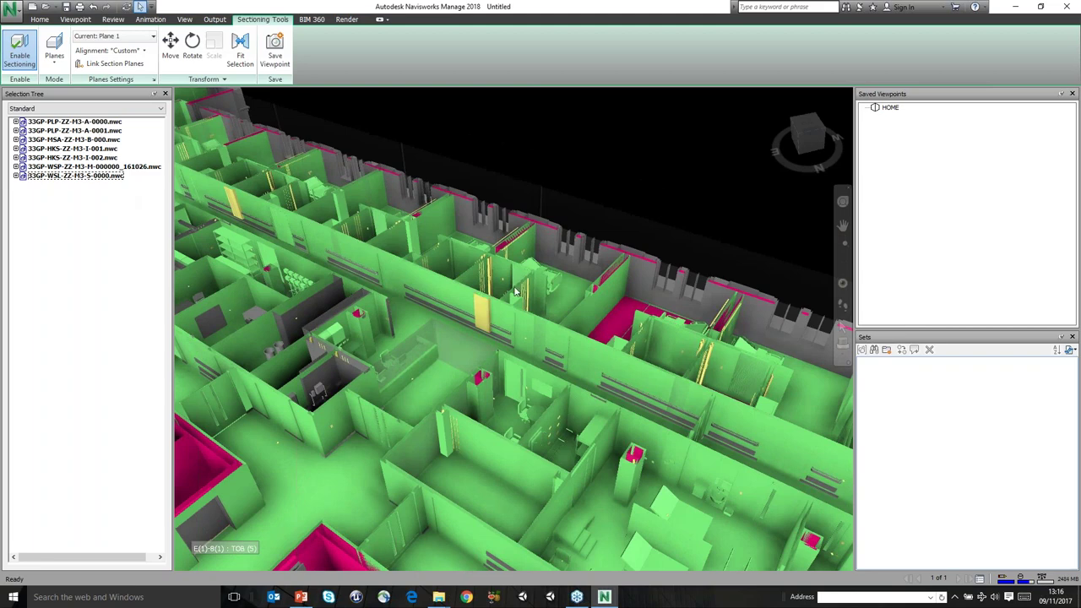
scroll(513, 290, "up", 4)
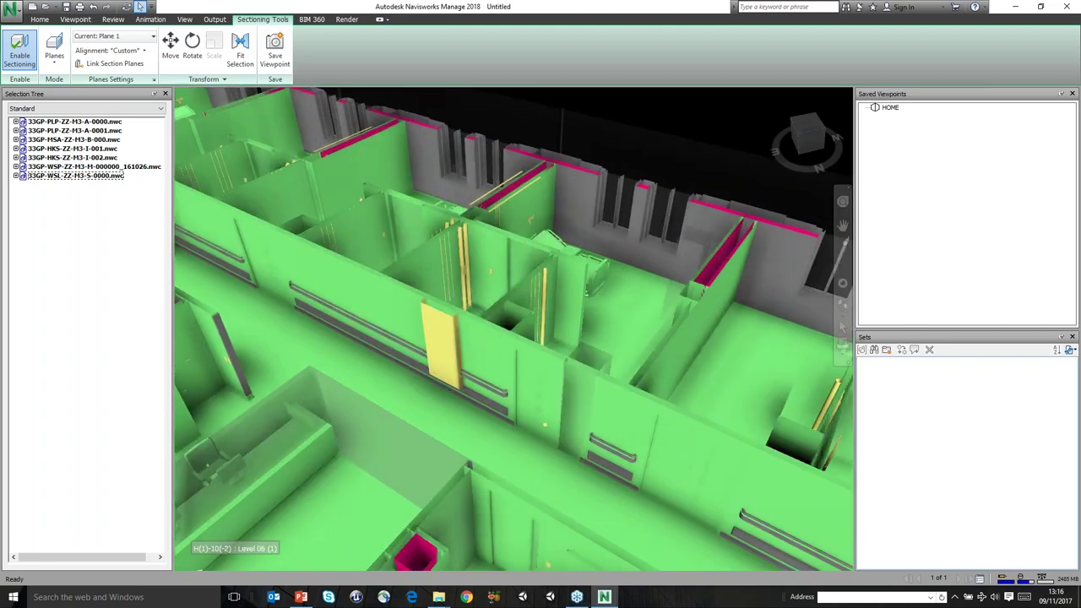
scroll(363, 219, "down", 5)
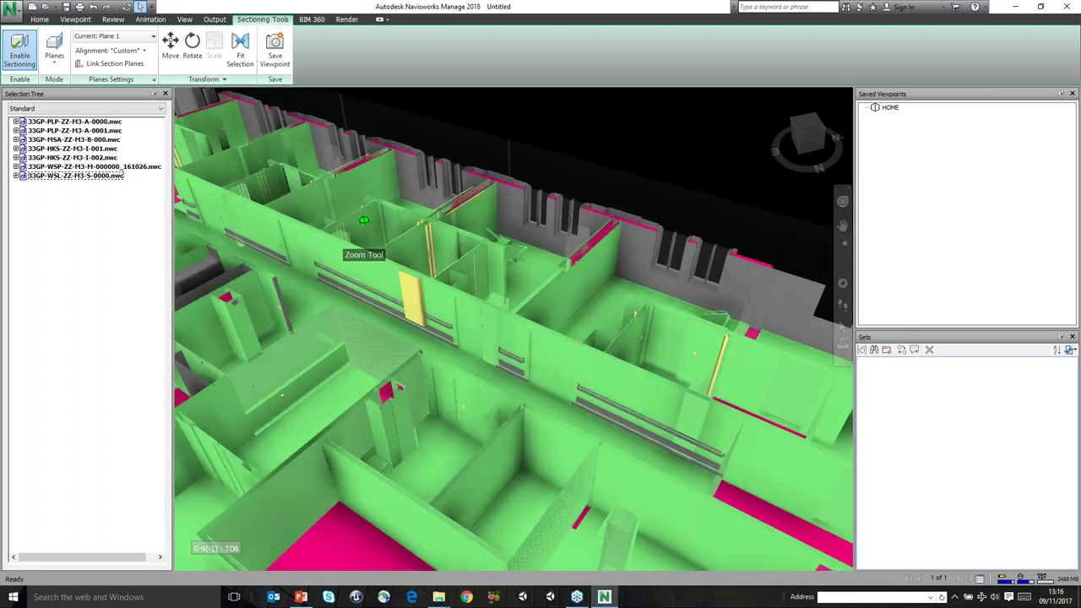
scroll(313, 381, "up", 4)
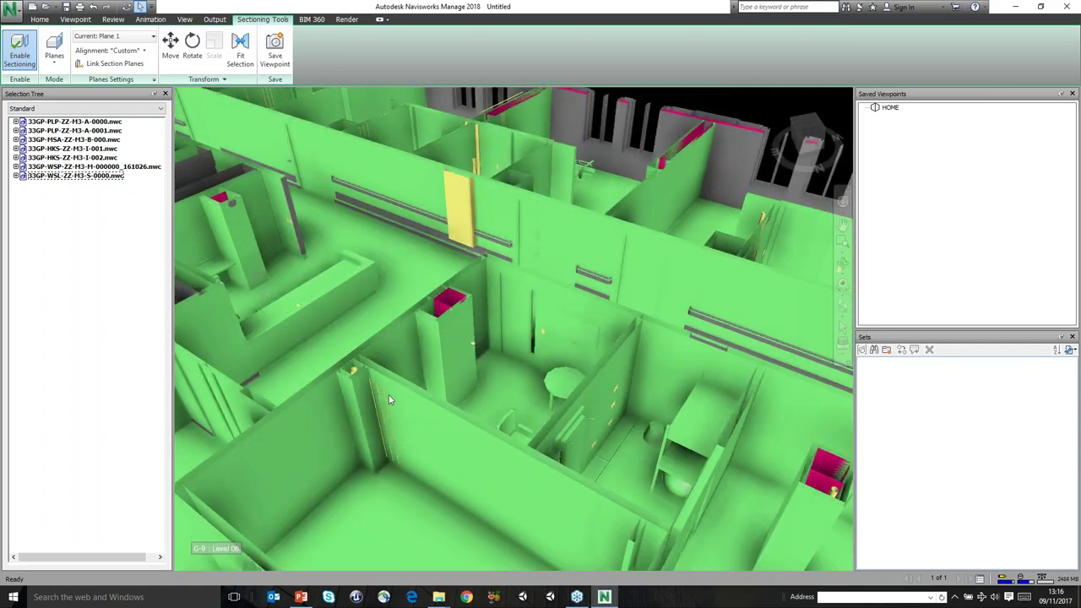
scroll(401, 361, "down", 8)
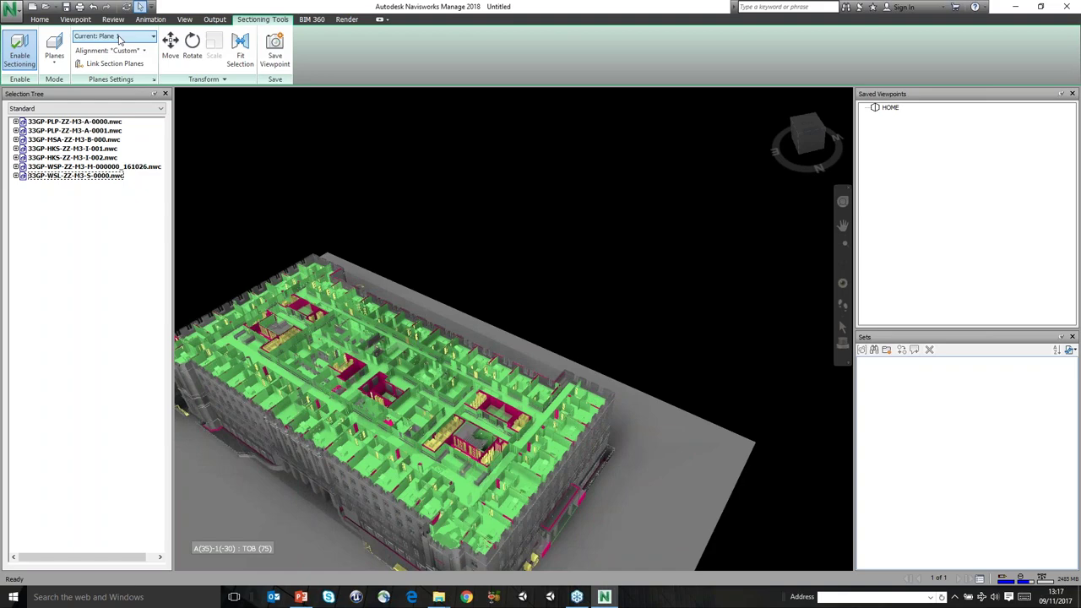
Turn off sectioning and save a view of the complete building as a viewpoint named HOME Coordantion
left_click(54, 68)
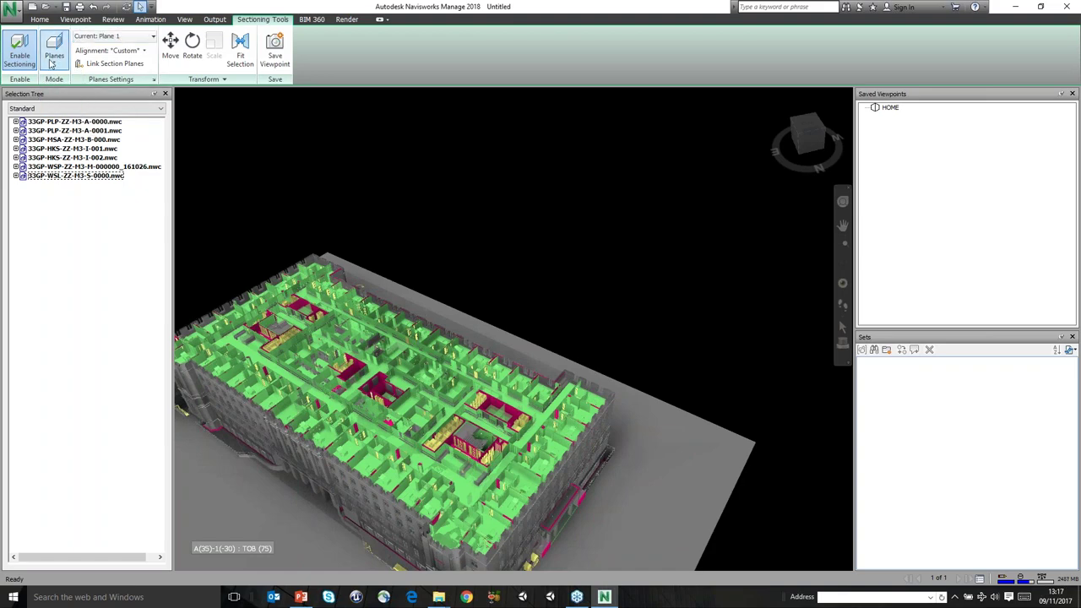
left_click(20, 50)
middle_click_drag(478, 228, 500, 411, "shift")
right_click(887, 124)
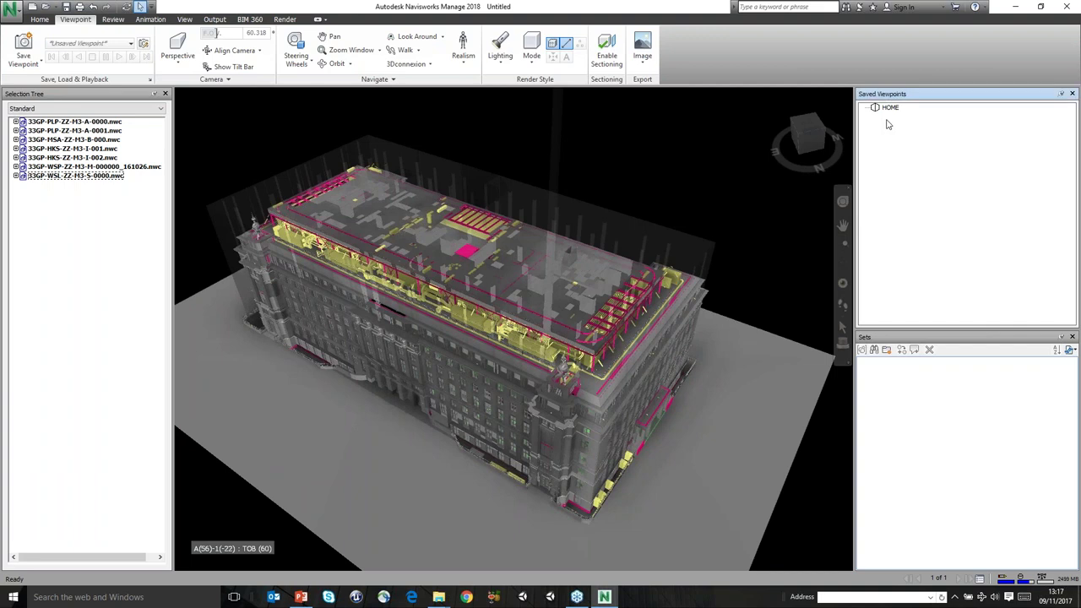
left_click(910, 145)
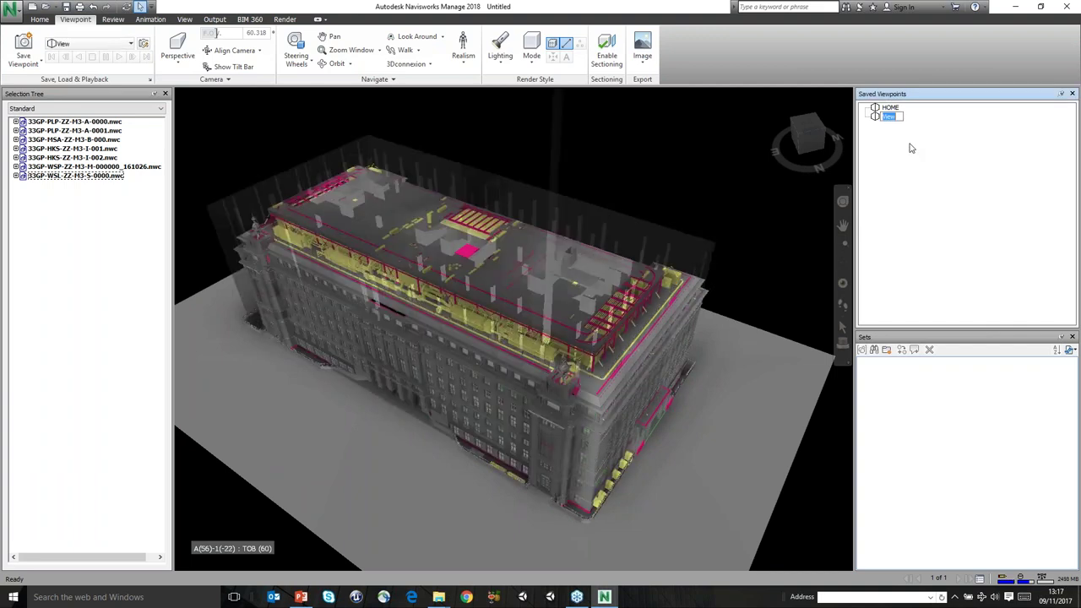
type("HO")
Try to edit the HOME Coordantion viewpoint so that it saves the Override Appearance attribute
right_click(875, 121)
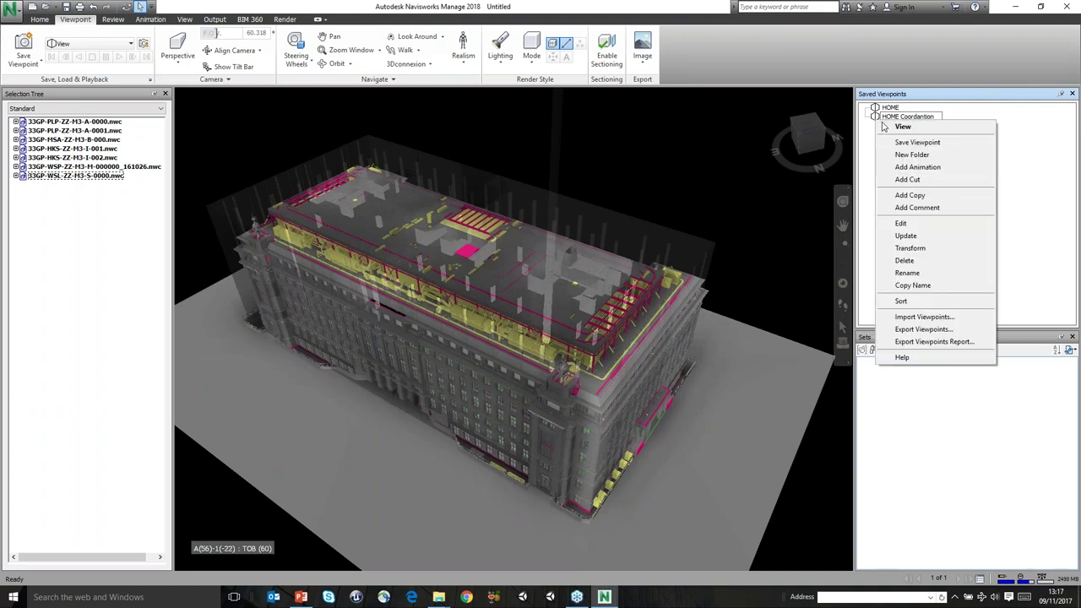
left_click(922, 226)
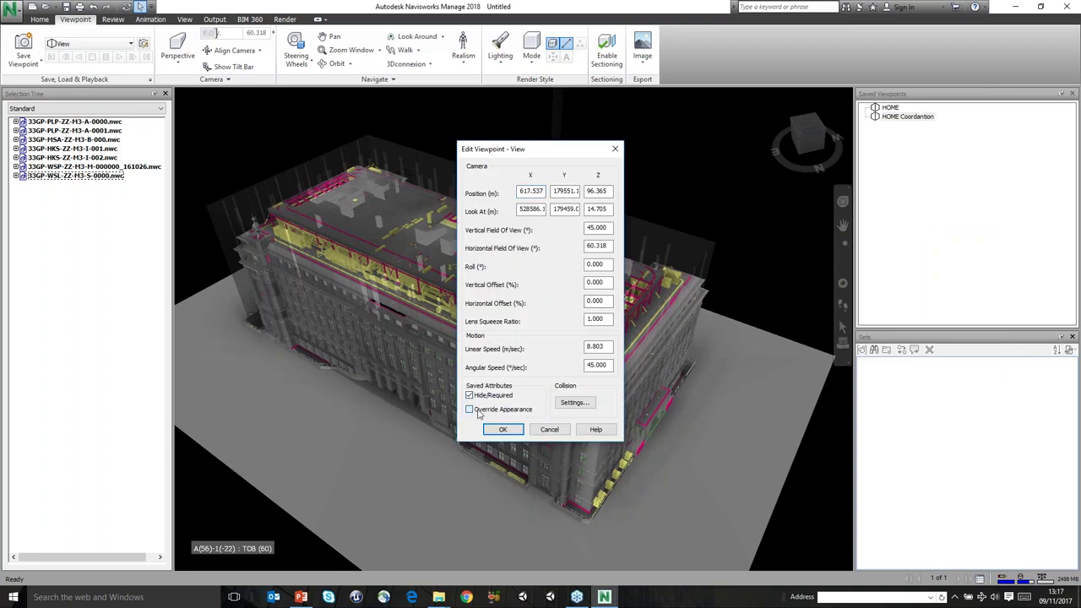
left_click(502, 429)
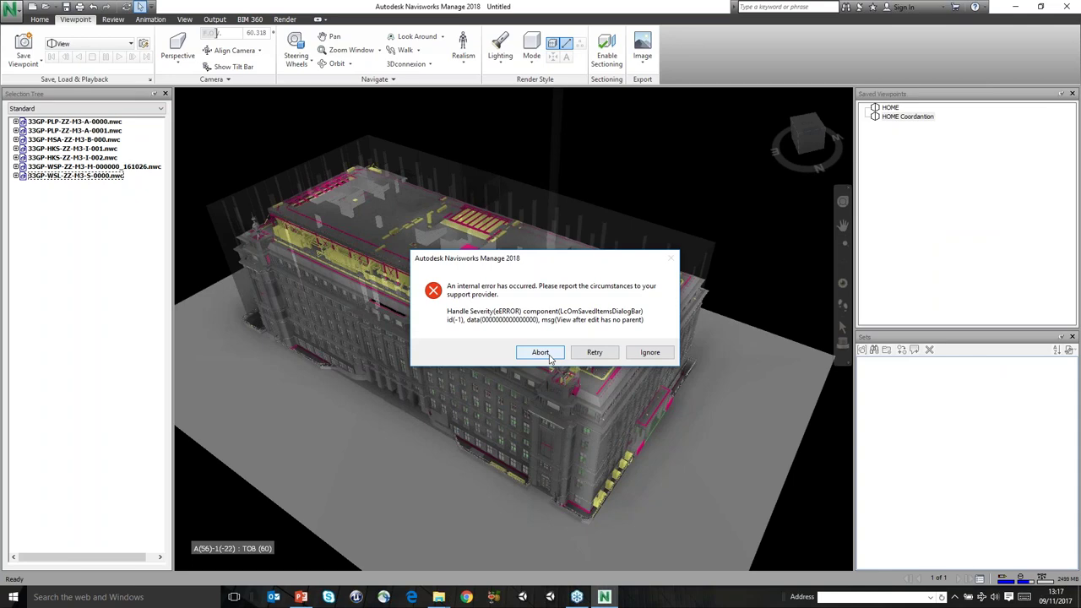
left_click(594, 353)
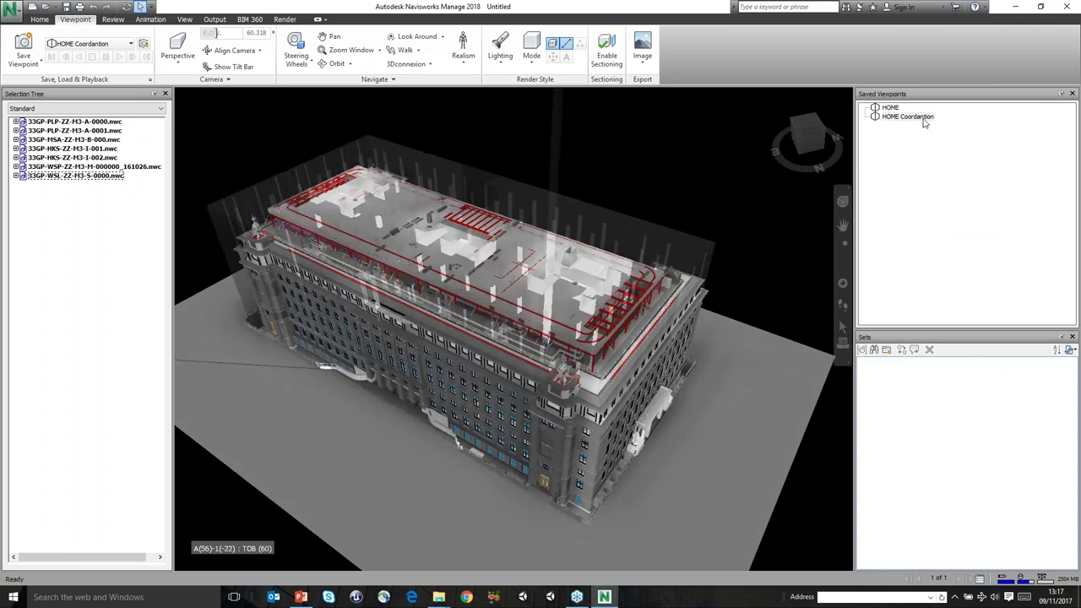
Edit the saved attributes of the HOME Coordantion viewpoint once more and recall the viewpoint
right_click(924, 121)
left_click(937, 234)
left_click(498, 430)
left_click(903, 116)
Override the colour of both architectural models and the facade model 33GP-MSA-ZZ-M3-B-000.nwc together with the basic grey
left_click(84, 121)
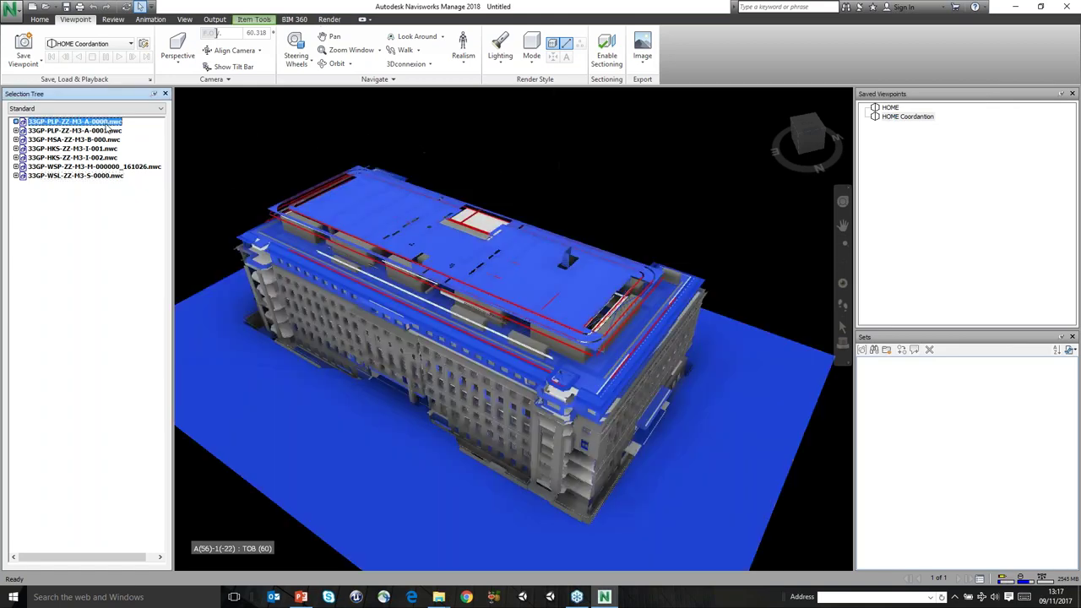
left_click(97, 130)
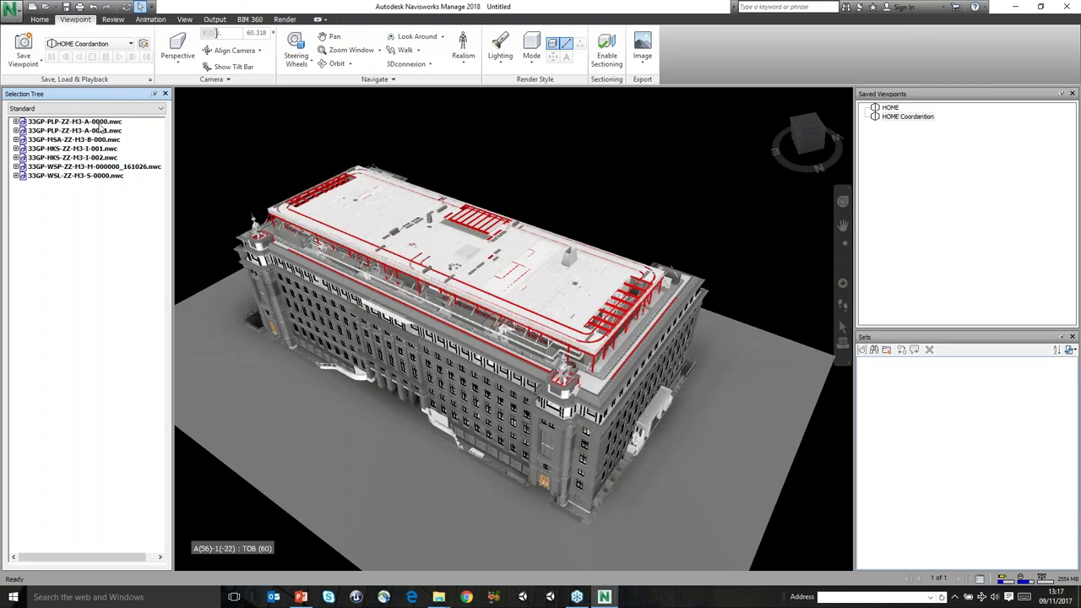
left_click(99, 132, "shift")
right_click(99, 132)
left_click(80, 139)
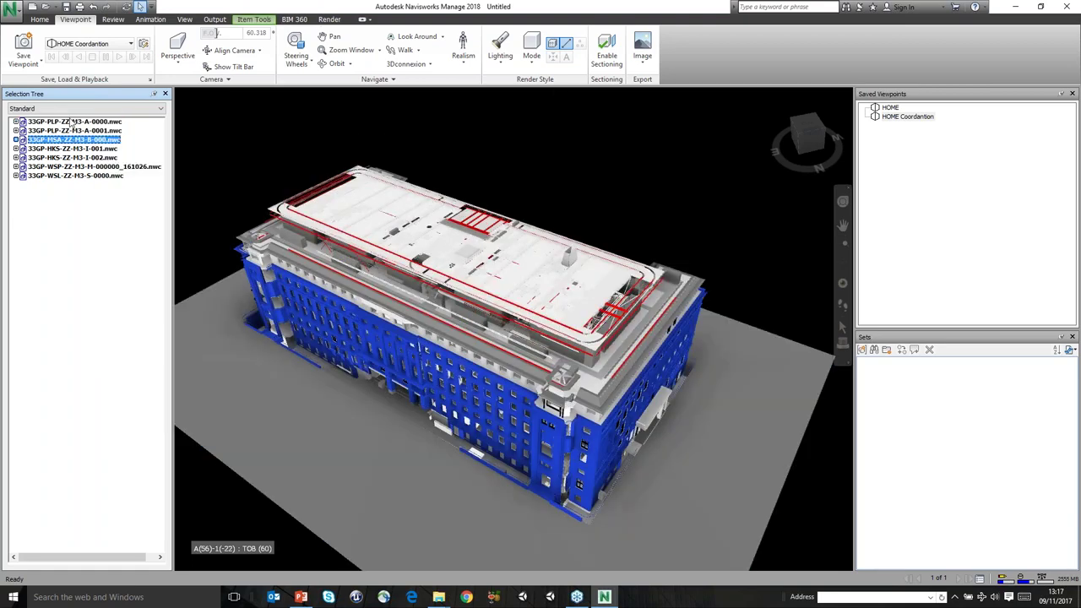
left_click(68, 123, "shift")
right_click(68, 124)
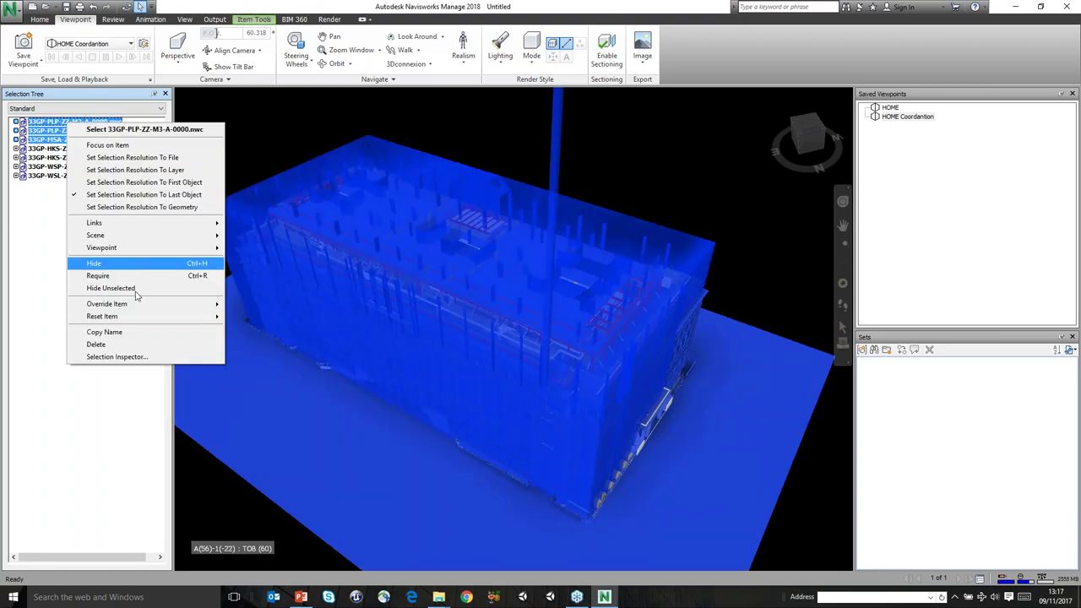
mouse_move(140, 304)
left_click(266, 305)
left_click(532, 295)
left_click(499, 372)
Override the colour of both interior models, 33GP-HKS-ZZ-M3-I-001.nwc and 33GP-HKS-ZZ-M3-I-002.nwc, together with the basic light green
left_click(71, 149)
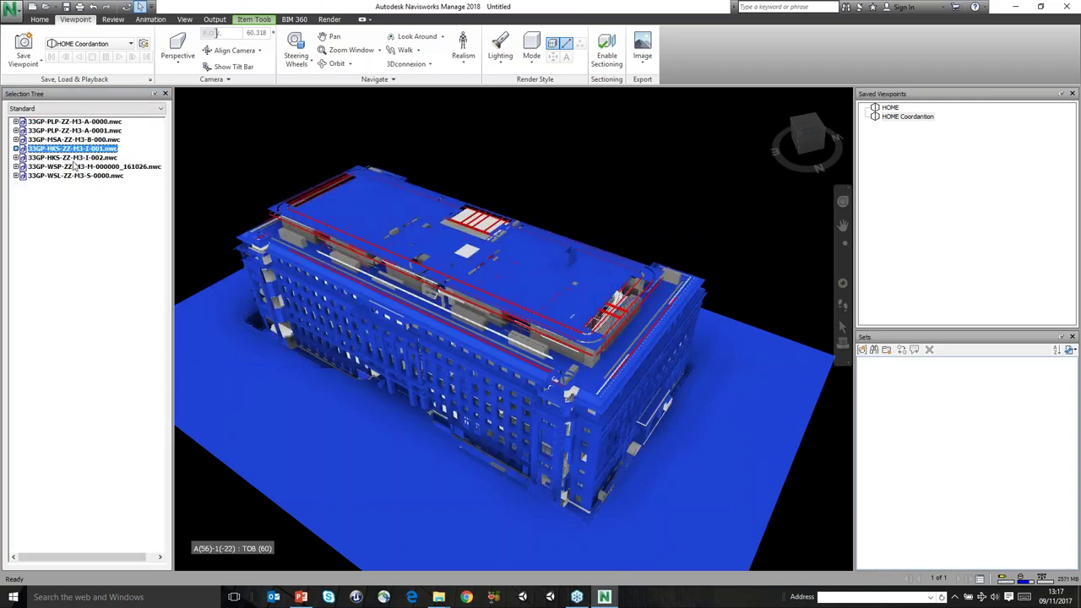
left_click(72, 158, "shift")
right_click(72, 158)
mouse_move(169, 340)
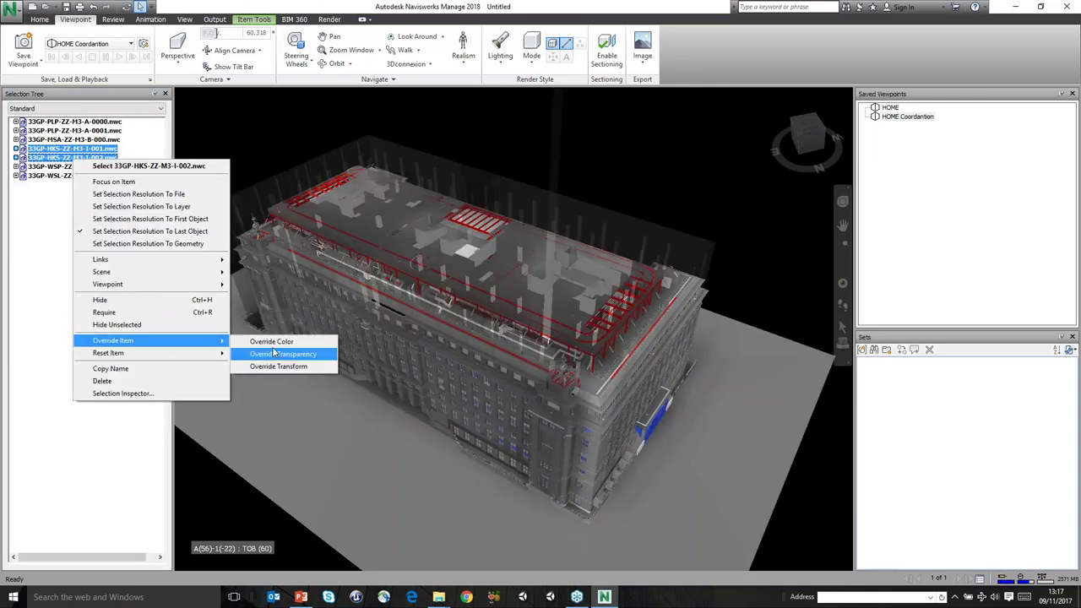
left_click(268, 340)
left_click(516, 236)
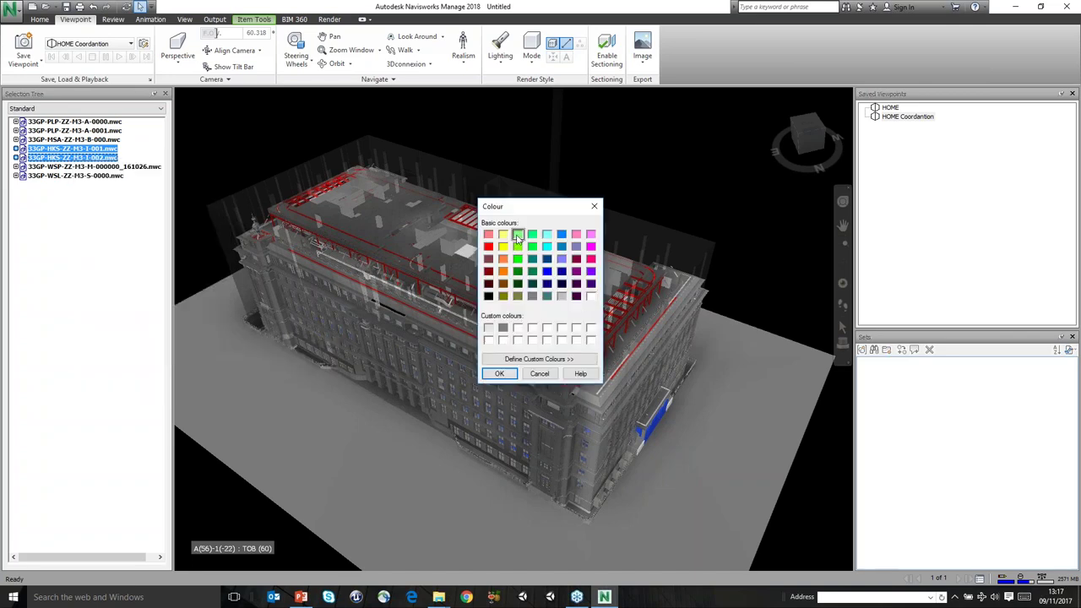
left_click(499, 373)
Override the colour of the MEP model 33GP-WSP-ZZ-M3-M-000000_161026.nwc with the basic bright pink
left_click(143, 166)
right_click(143, 167)
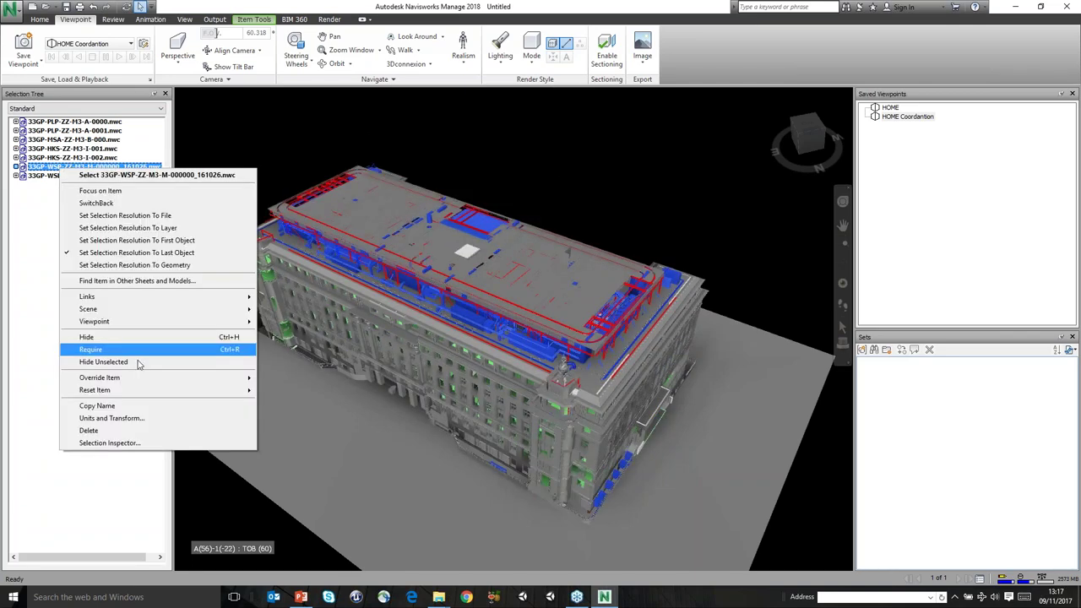
mouse_move(143, 380)
left_click(339, 373)
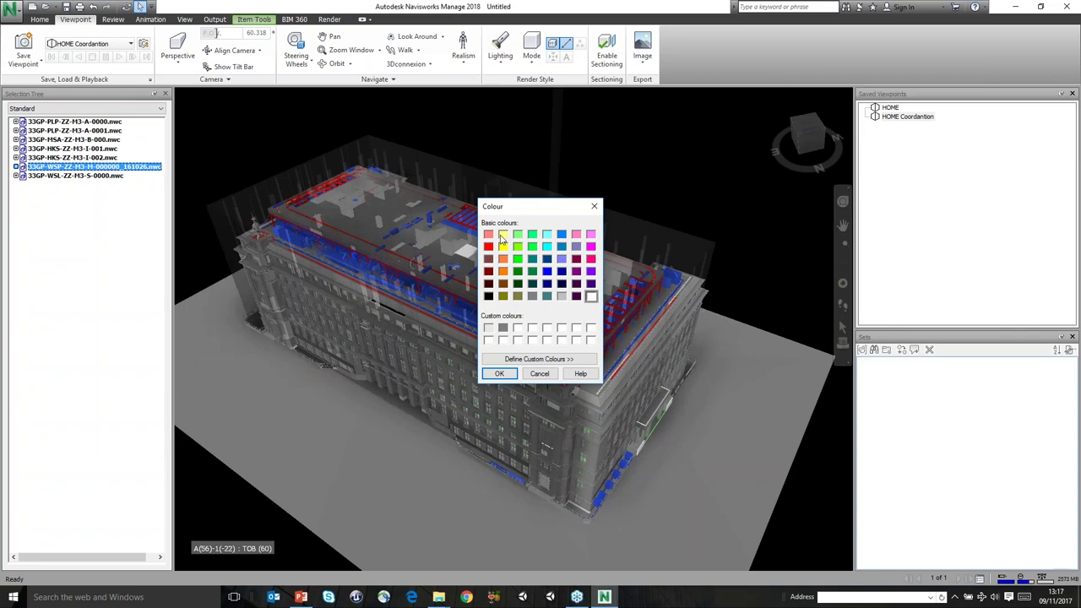
left_click(590, 270)
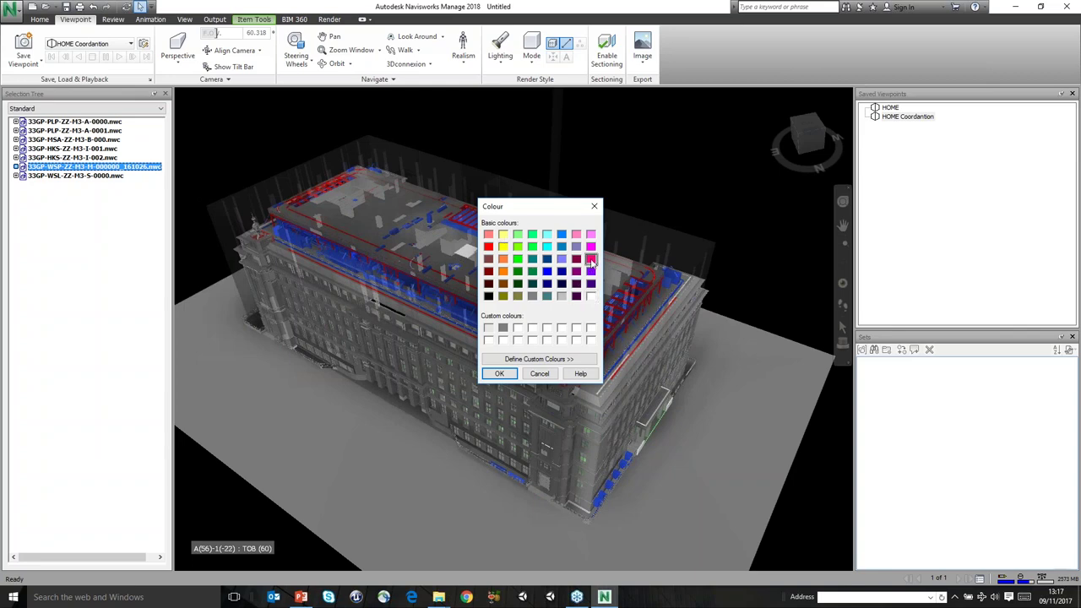
left_click(499, 373)
Override the colour of the structural model 33GP-WSL-ZZ-M3-S-0000.nwc with the basic light yellow
left_click(84, 175)
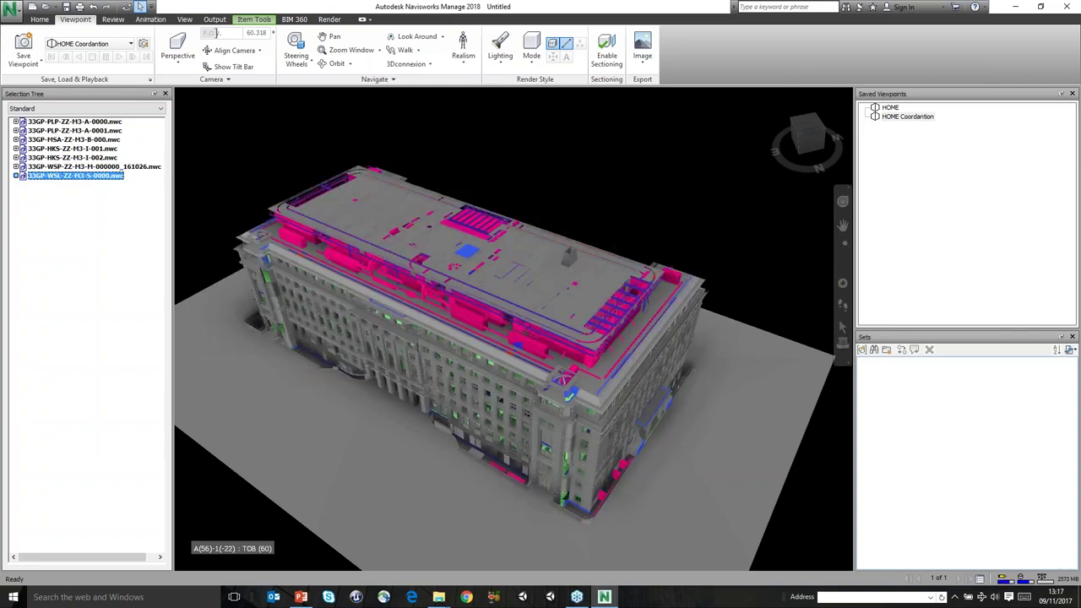
right_click(84, 175)
mouse_move(144, 386)
left_click(278, 386)
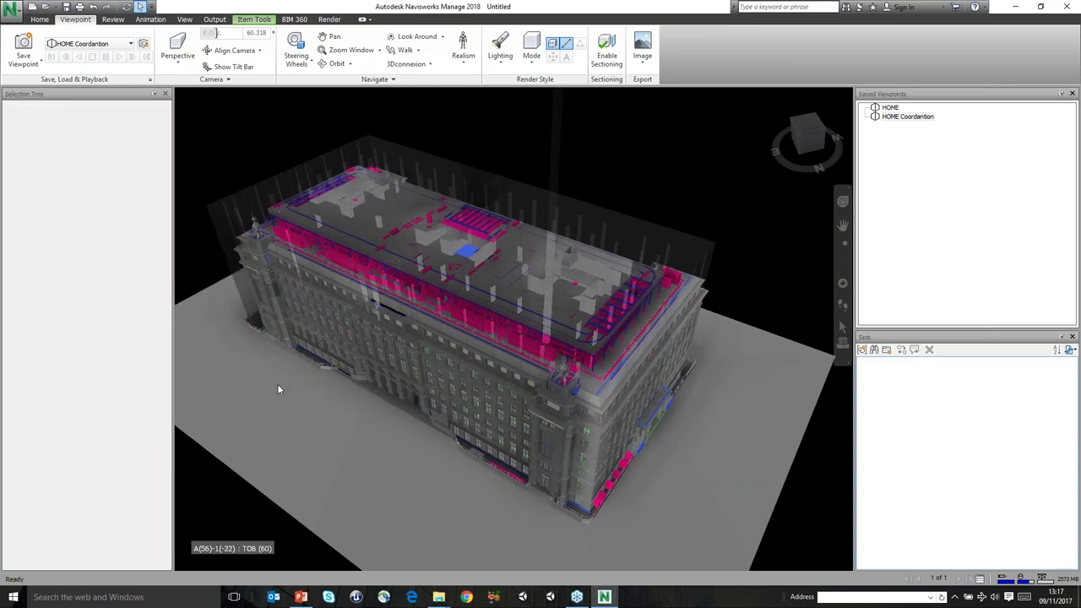
left_click(505, 245)
left_click(498, 373)
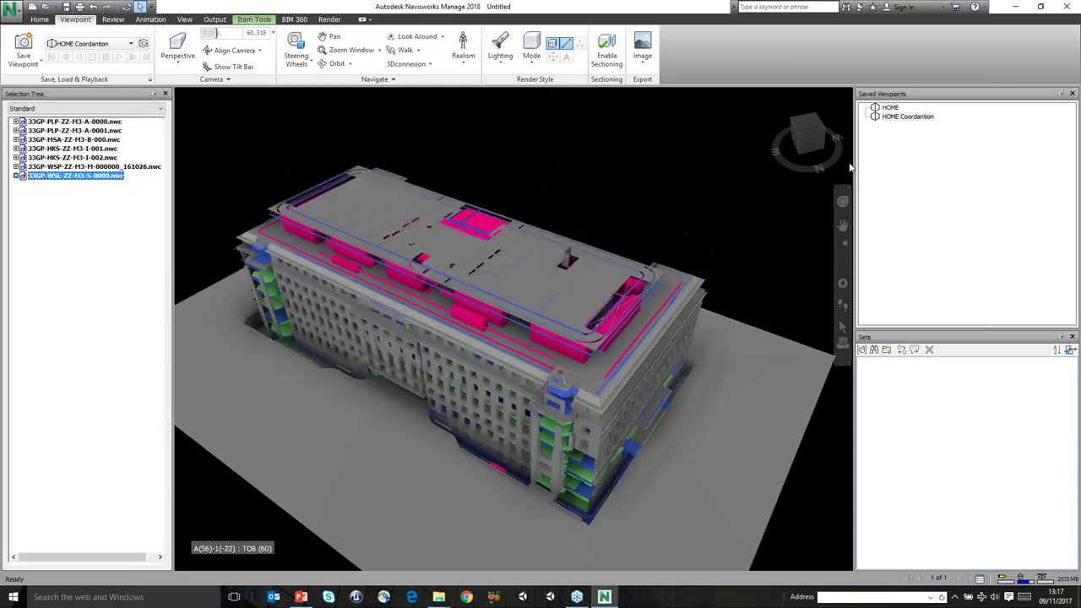
Update the HOME Coordantion viewpoint with the current colour overrides, clear the selection and recall the viewpoint
left_click(905, 117)
right_click(907, 117)
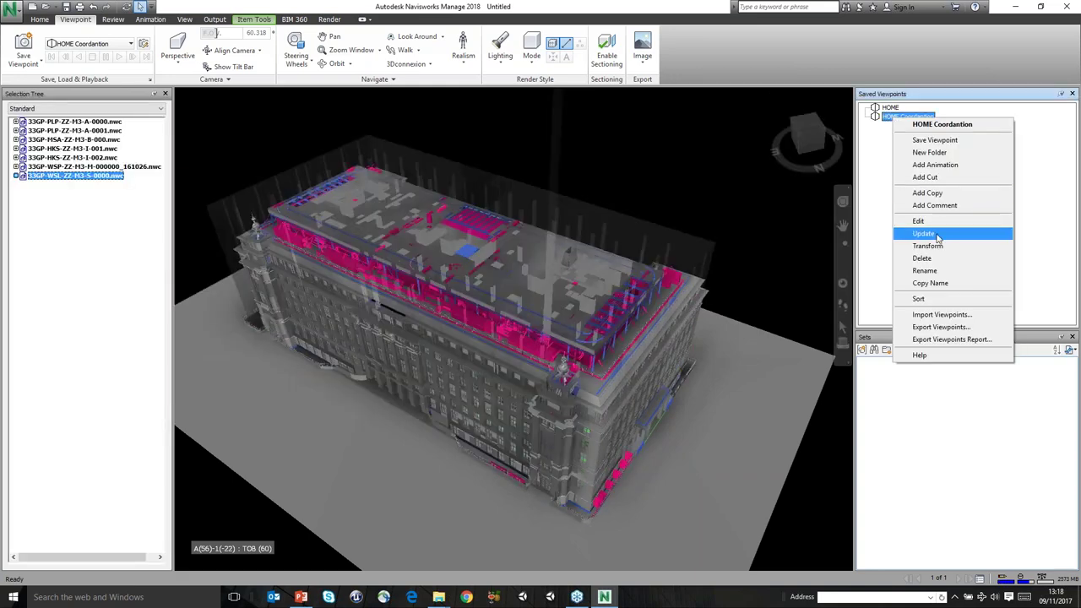
left_click(929, 232)
left_click(638, 147)
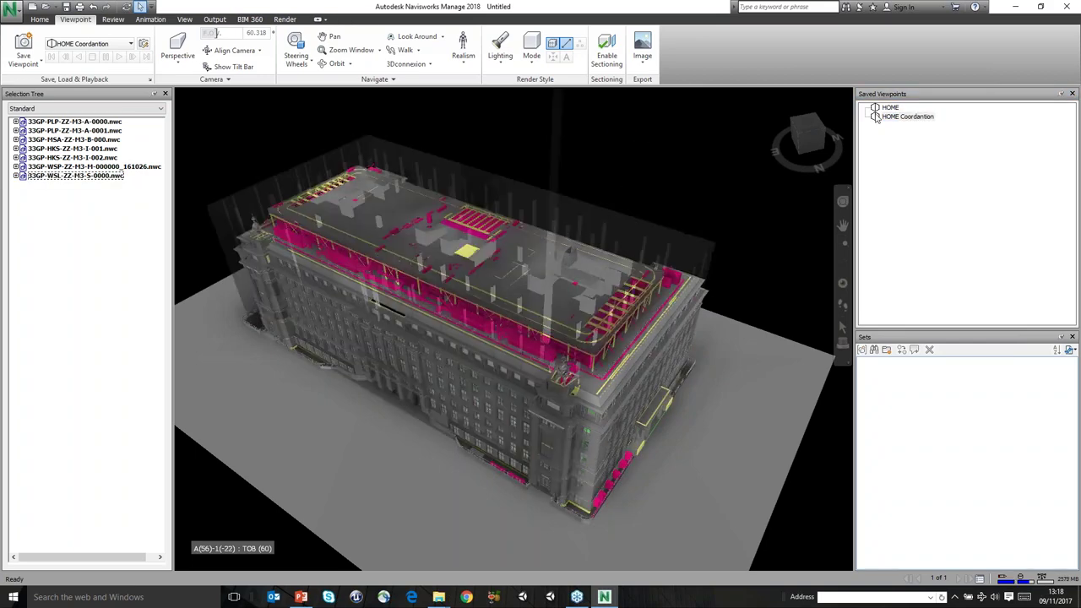
left_click(907, 116)
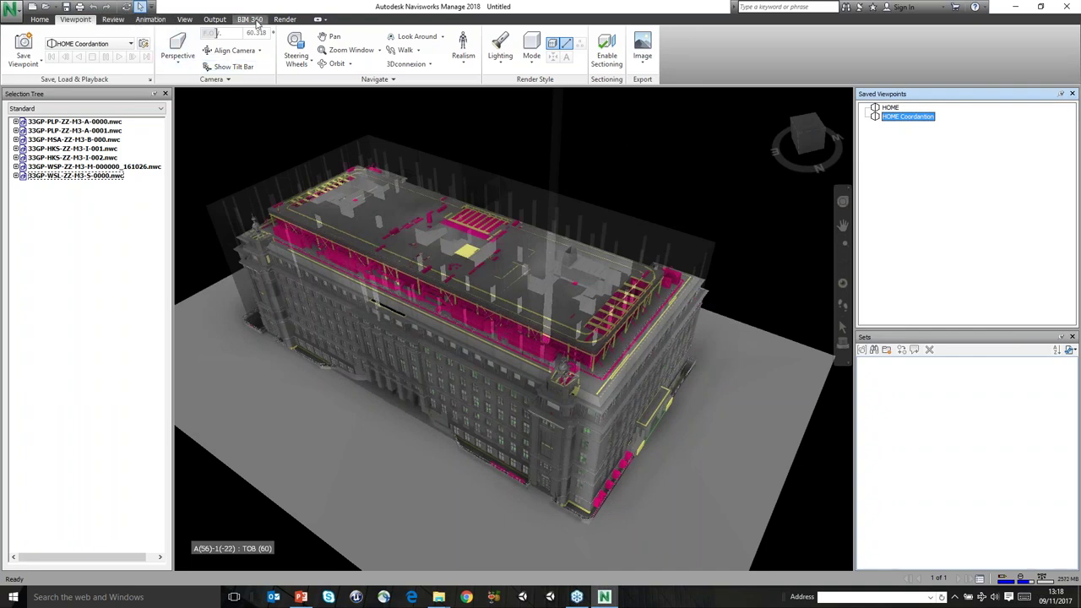
Enable sectioning to cut the building horizontally at the top and save the sectioned view as a new viewpoint
left_click(184, 19)
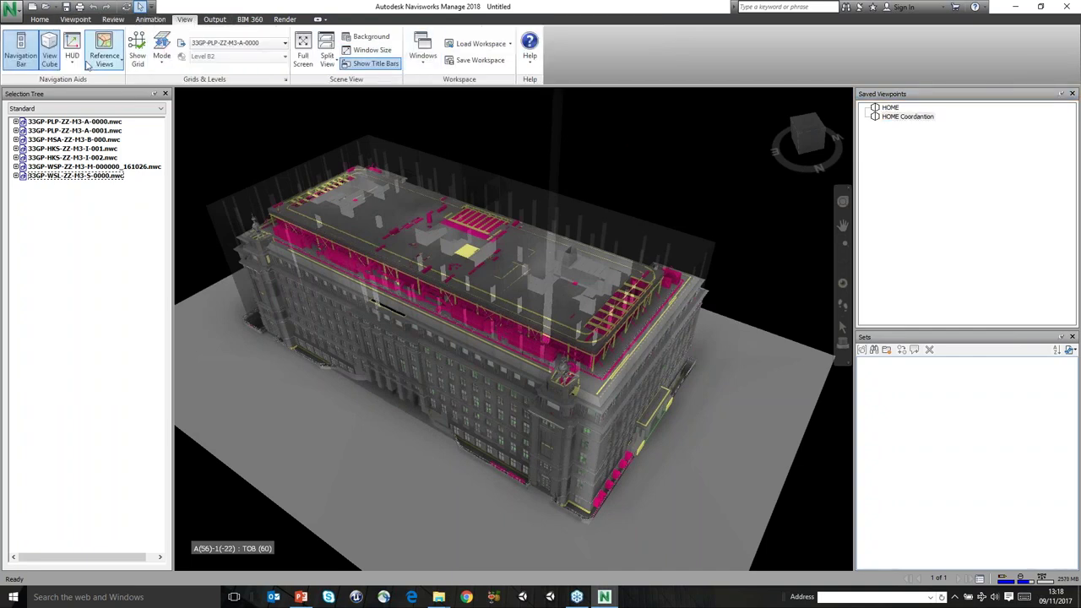
left_click(75, 19)
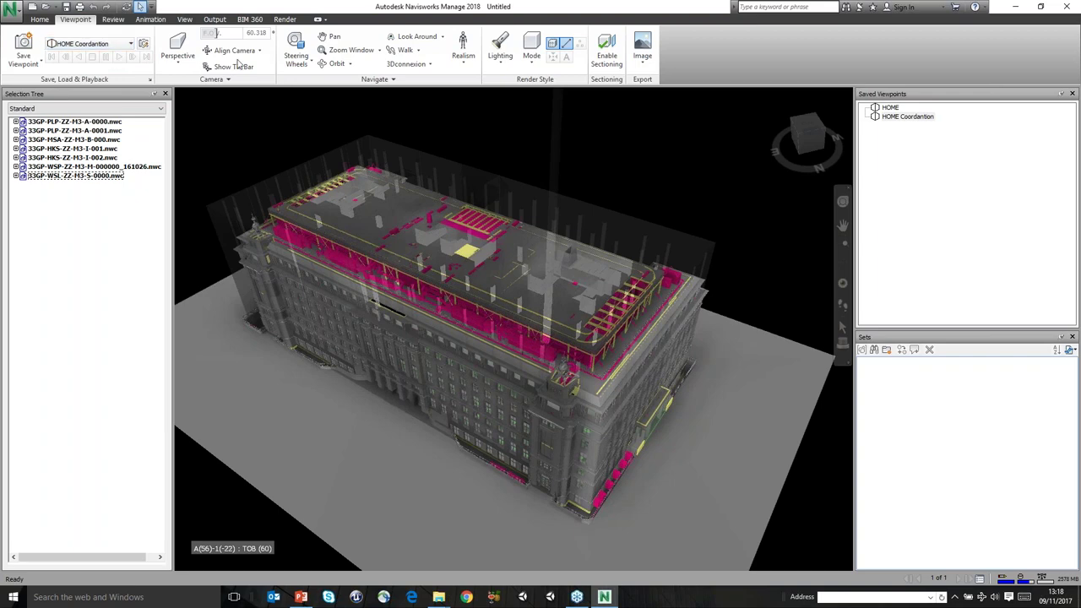
left_click(606, 51)
right_click(895, 131)
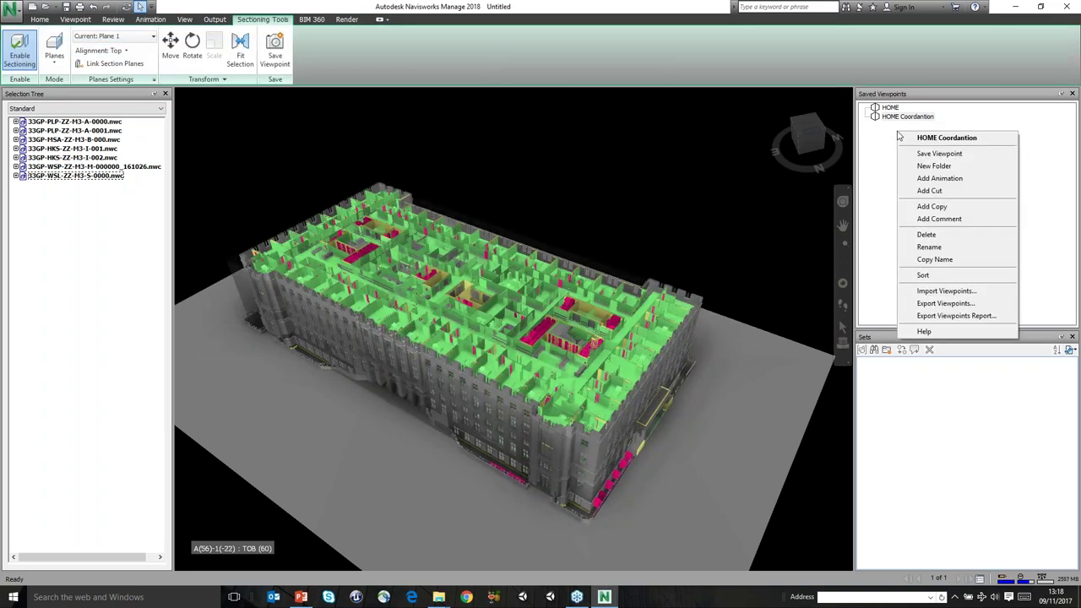
left_click(944, 154)
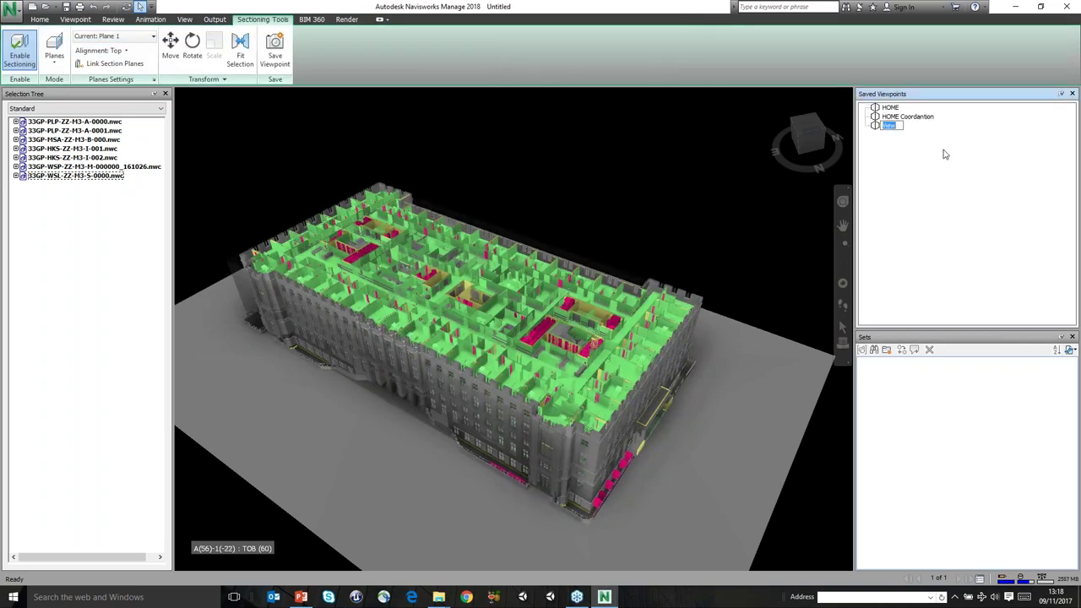
Edit the new sectioned viewpoint to save the Hide/Required attribute and update it from the current view
right_click(876, 129)
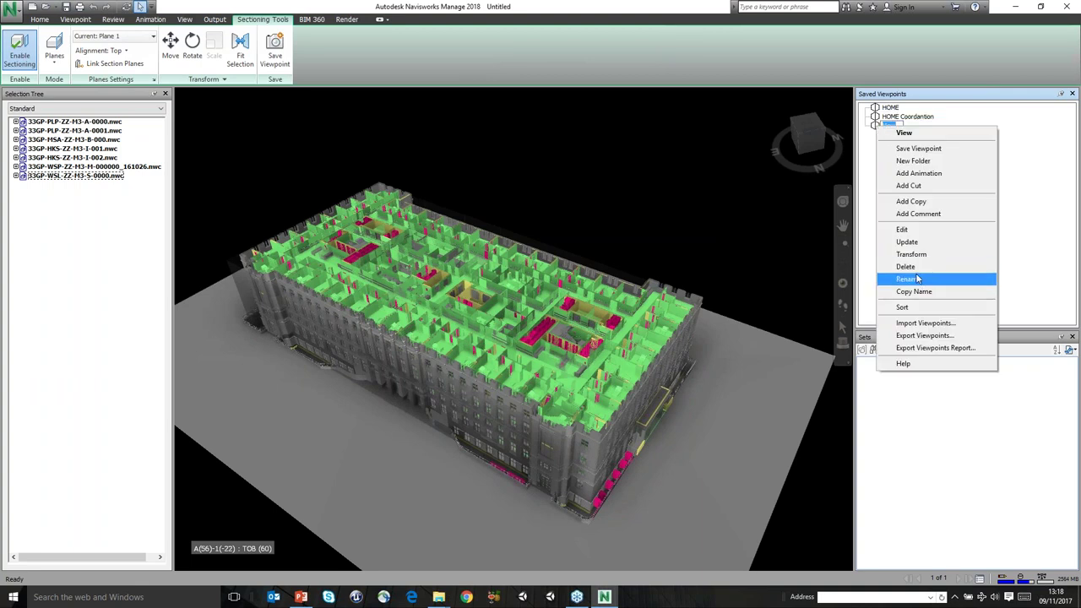
left_click(908, 231)
left_click(470, 396)
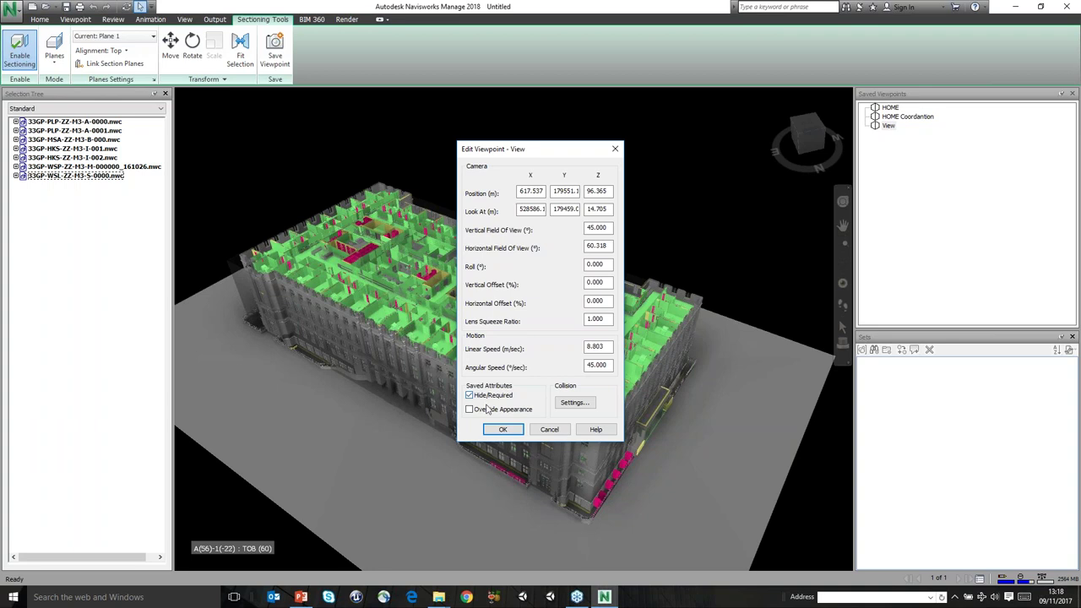
left_click(510, 434)
right_click(889, 126)
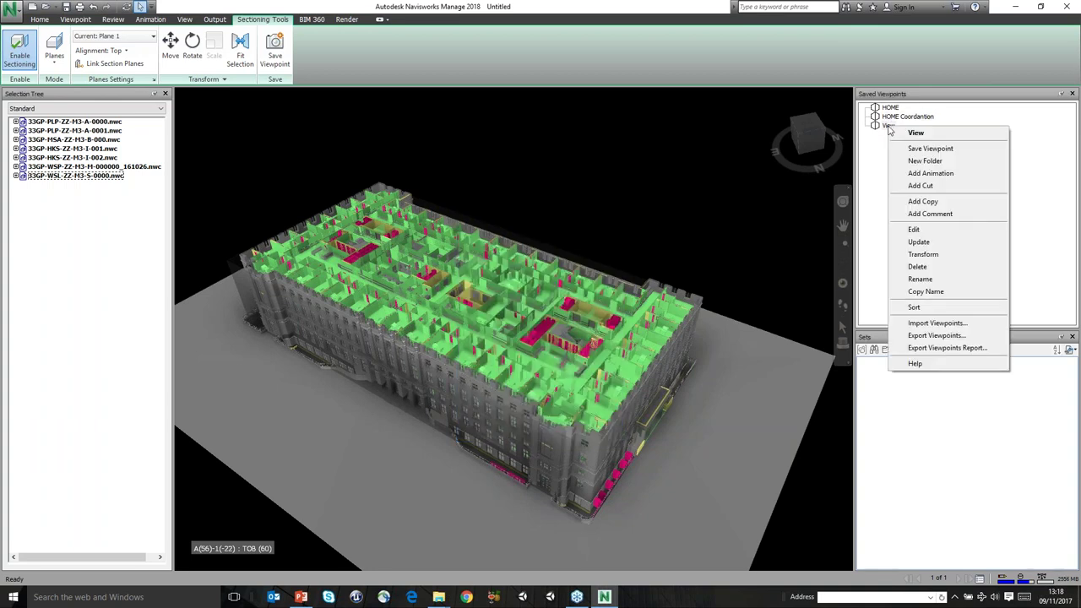
left_click(929, 242)
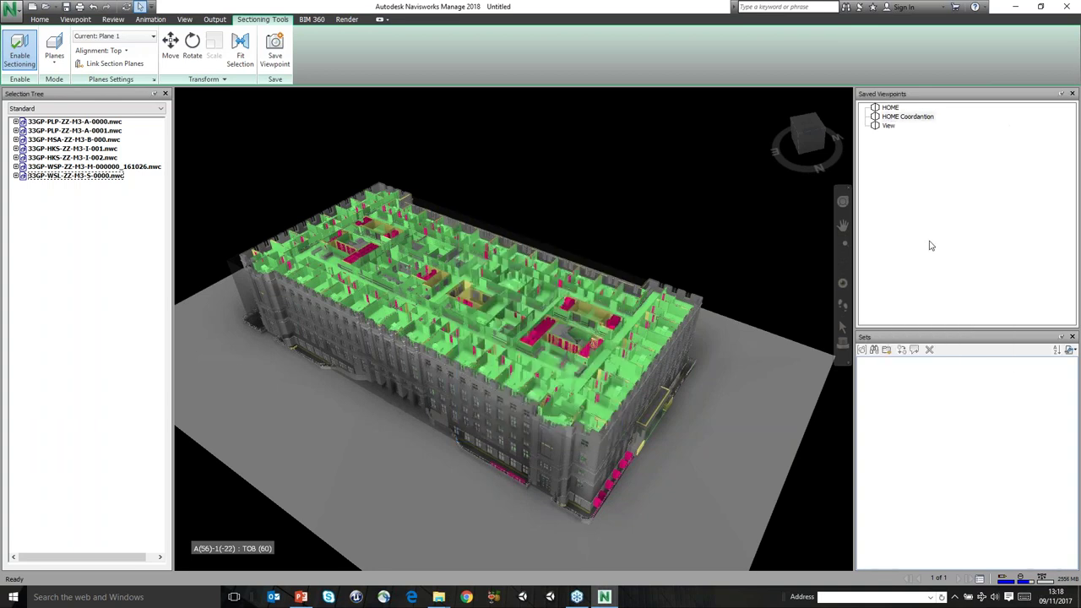
Recall the new sectioned viewpoint and rename it Section
left_click(890, 118)
left_click(890, 125)
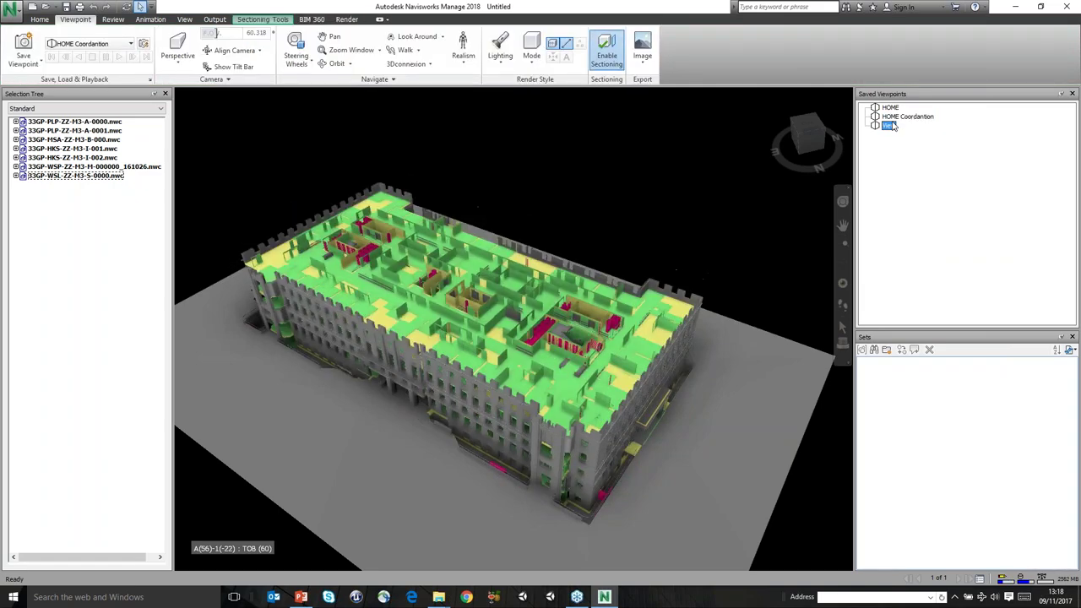
right_click(892, 128)
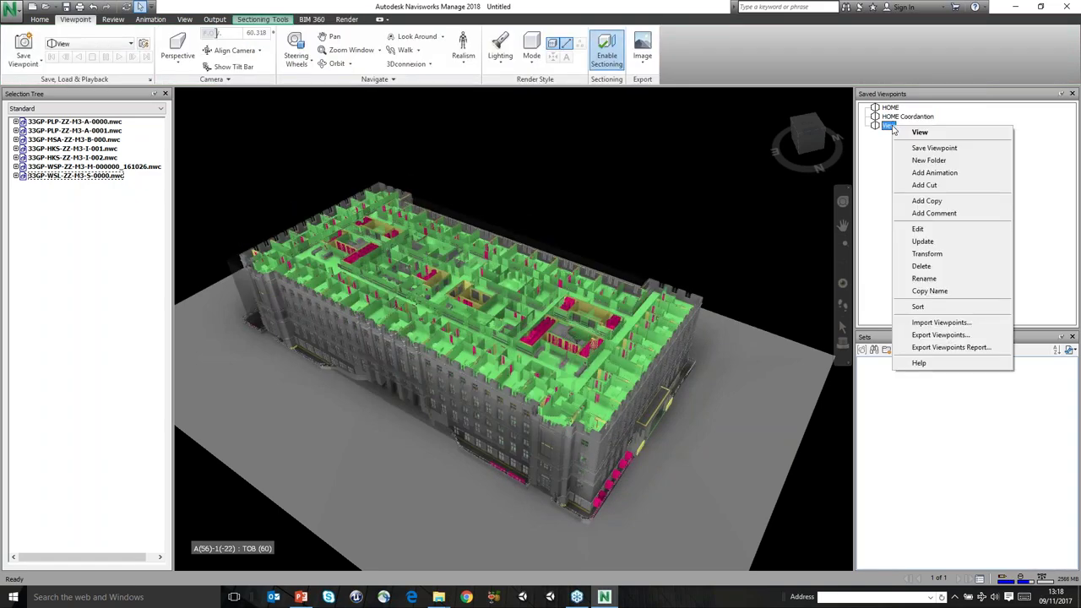
left_click(944, 282)
type("Section")
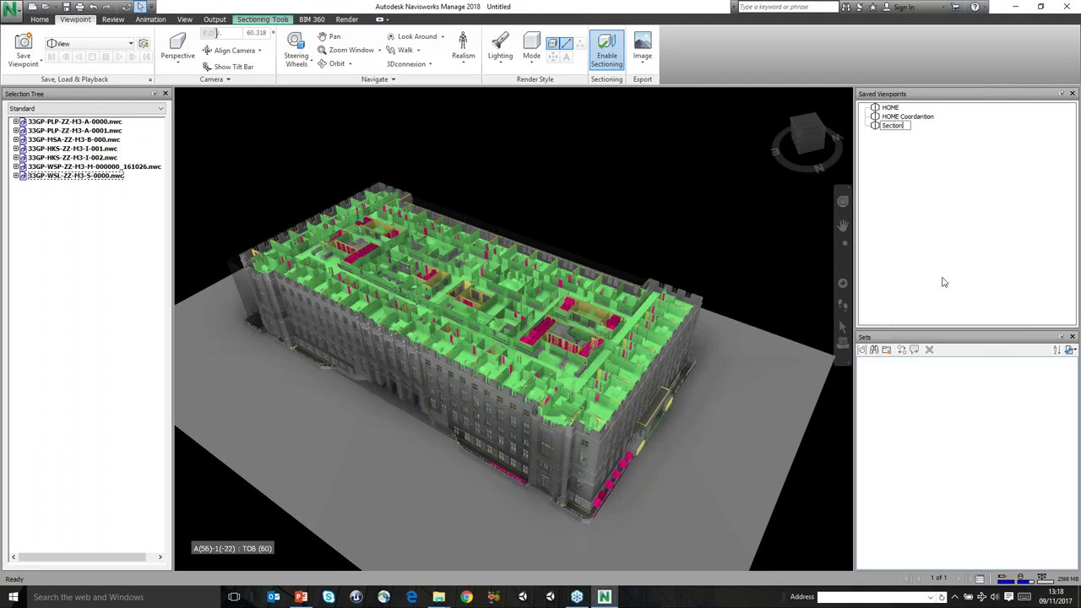
key("Return")
Recall the HOME Coordantion, Section and HOME viewpoints, return to Section and inspect the cut floor up close
left_click(907, 116)
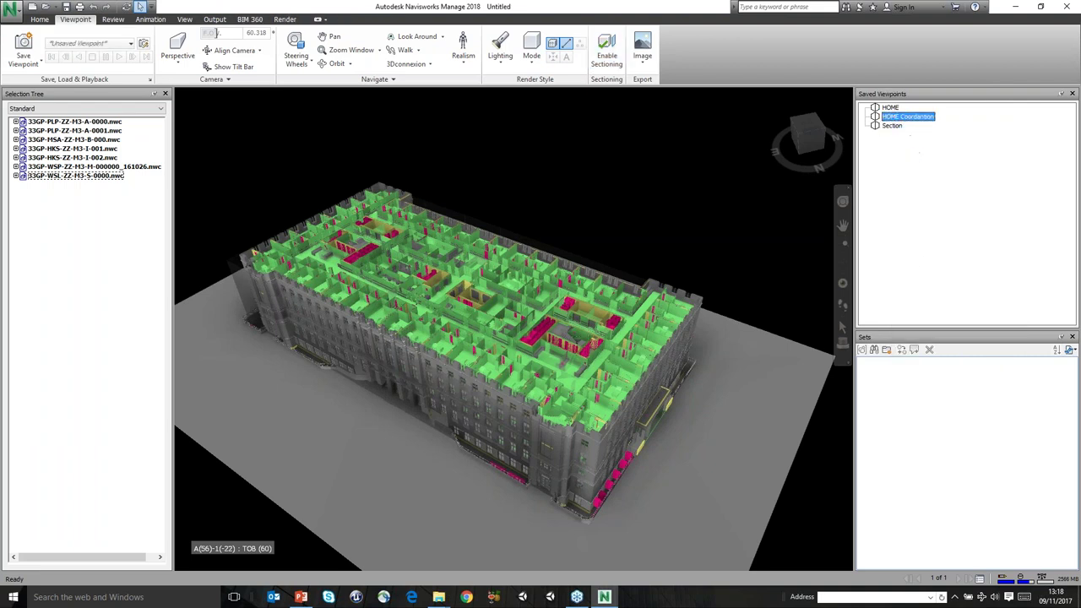
left_click(887, 117)
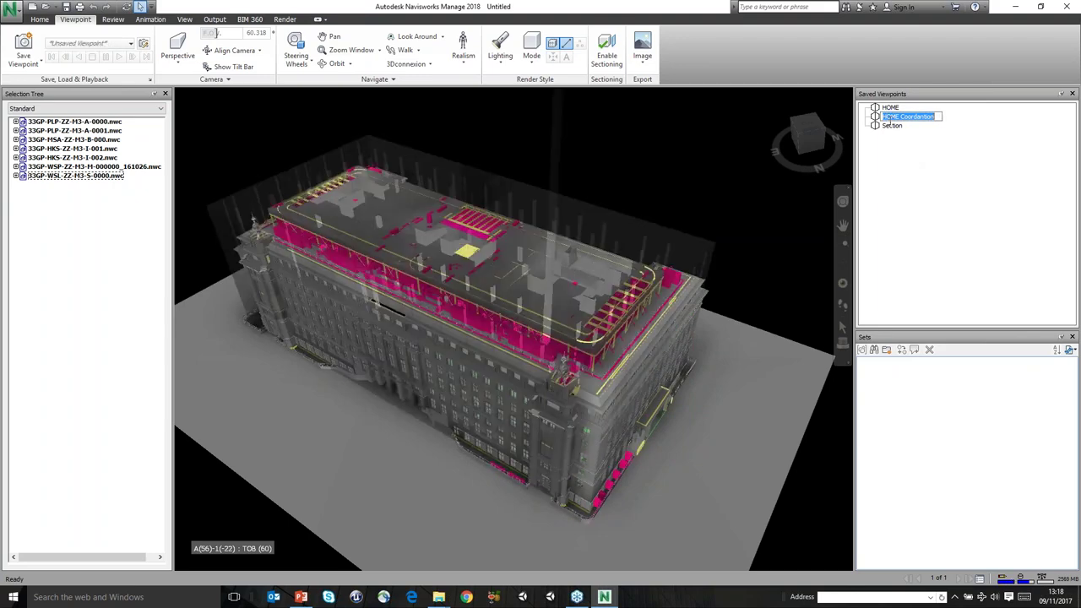
key("Return")
key("Down")
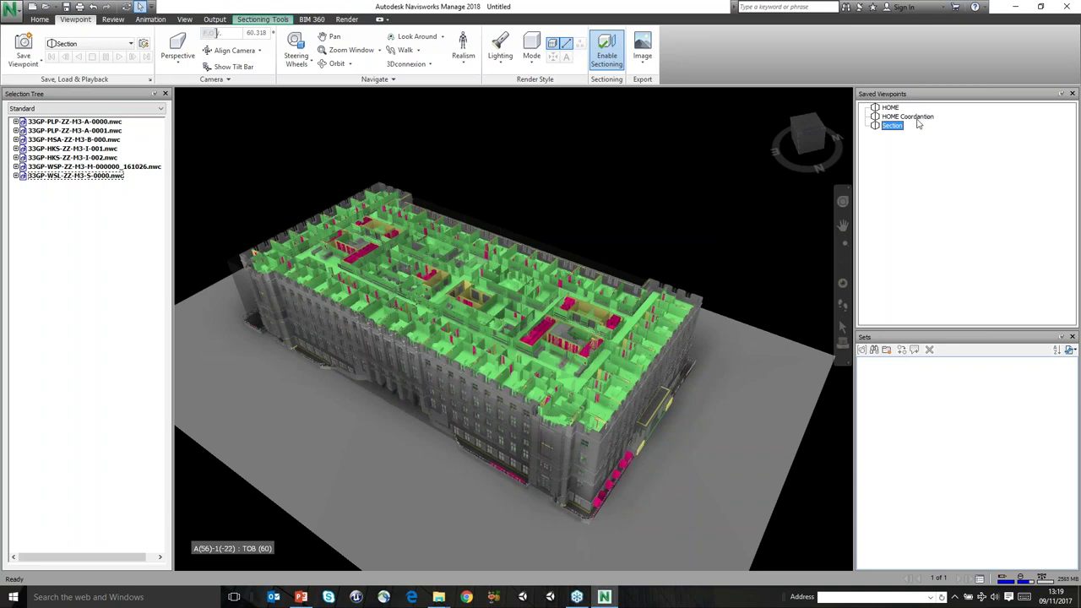
left_click(878, 108)
left_click(882, 126)
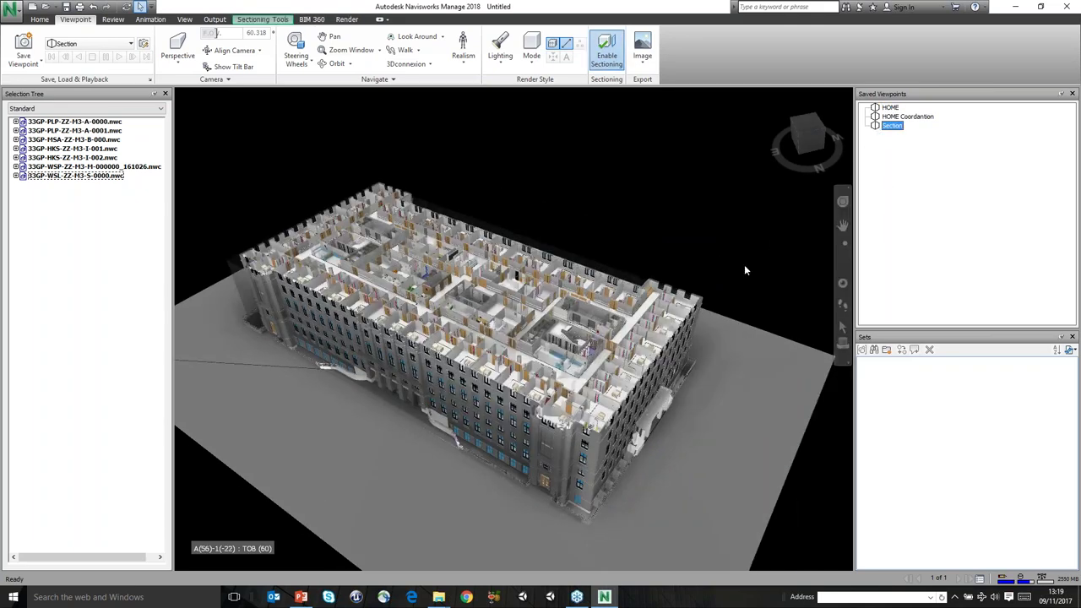
scroll(589, 290, "up", 2)
scroll(589, 291, "up", 4)
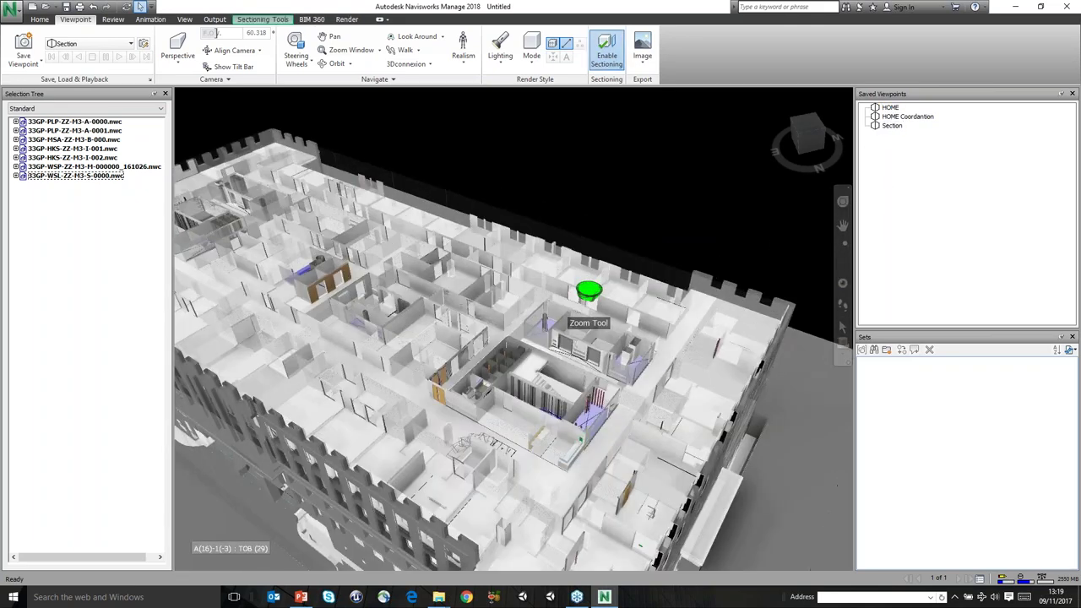
Compare the saved viewpoints again by switching between HOME Coordantion, Section and HOME, ending on HOME Coordantion
left_click(897, 116)
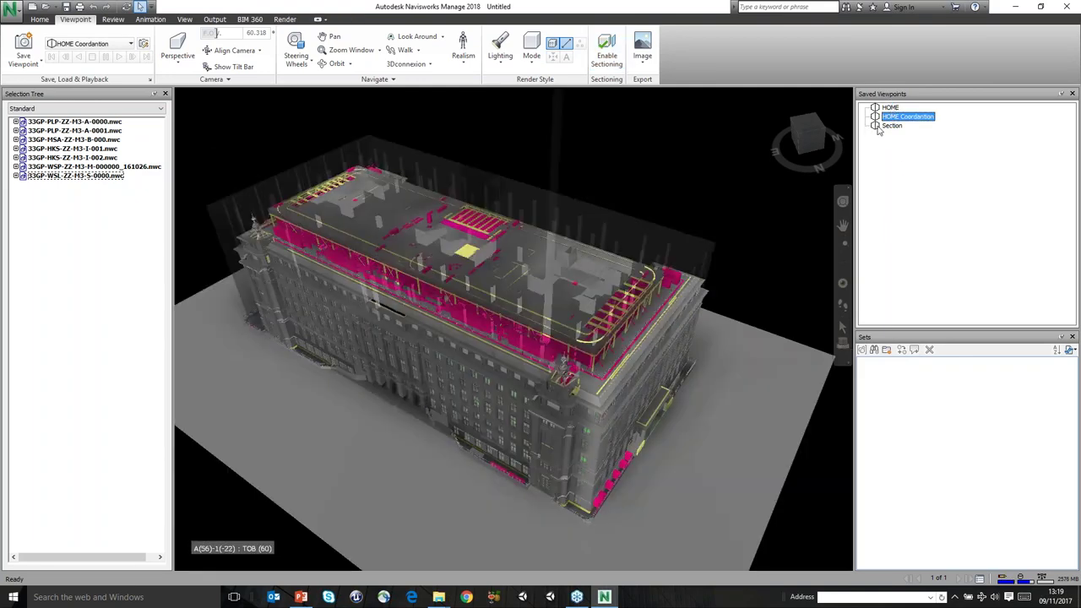
left_click(891, 125)
left_click(889, 108)
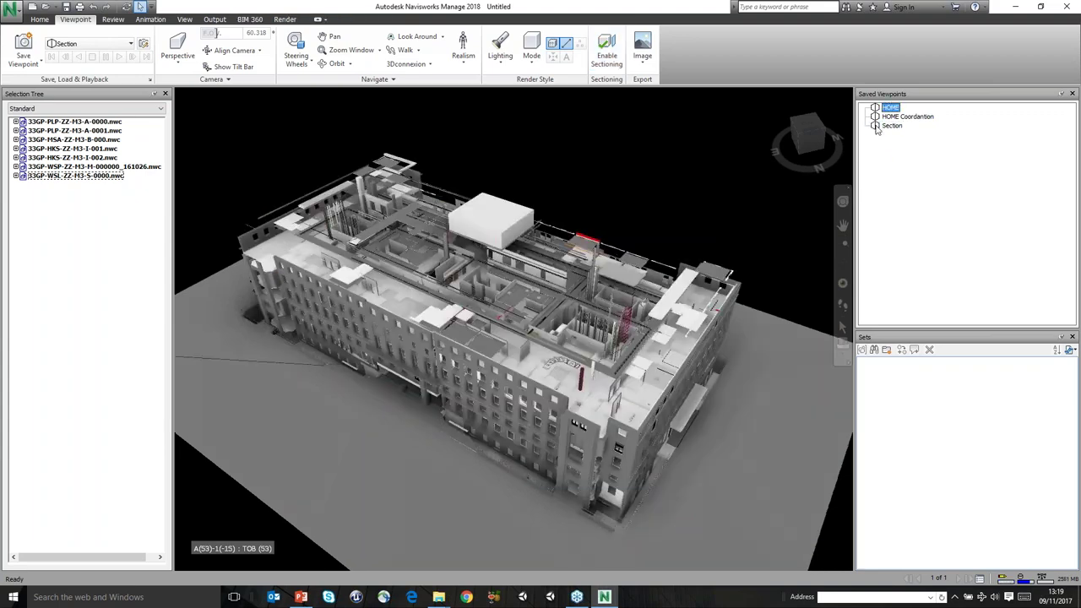
left_click(875, 116)
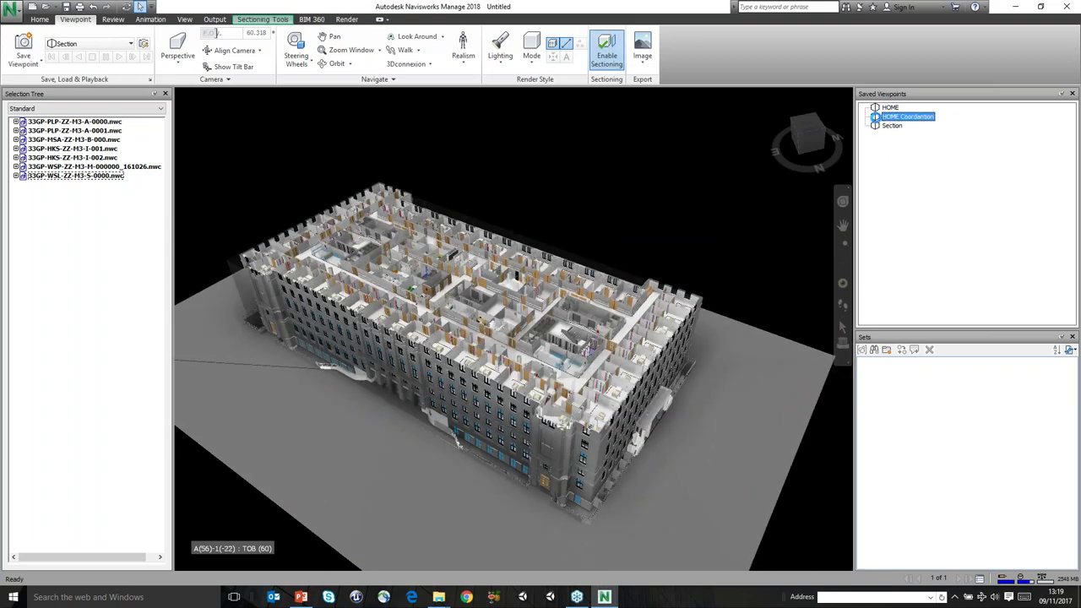
left_click(875, 125)
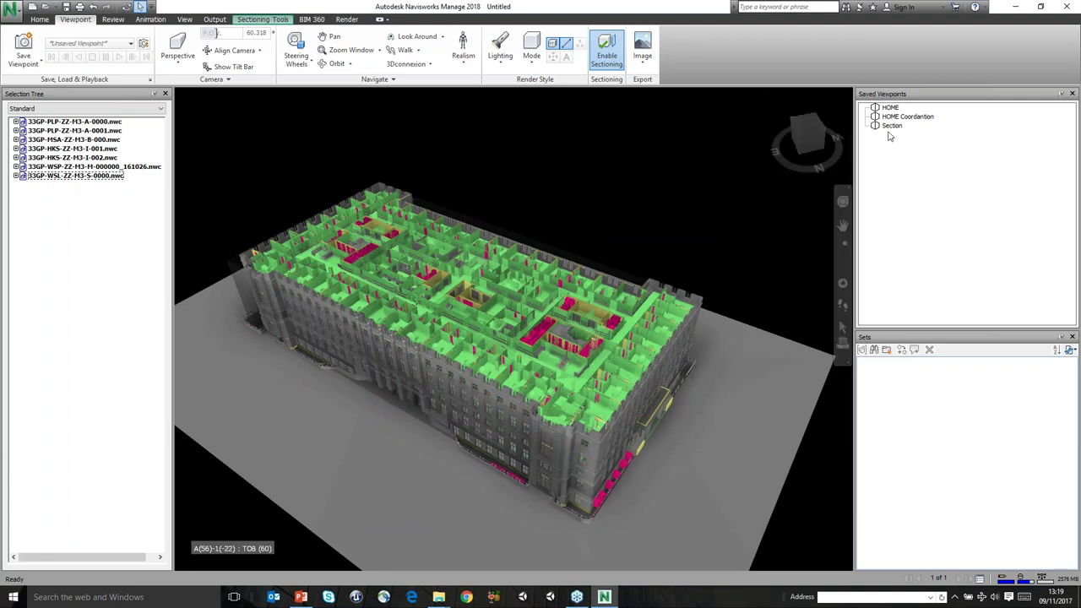
left_click(40, 19)
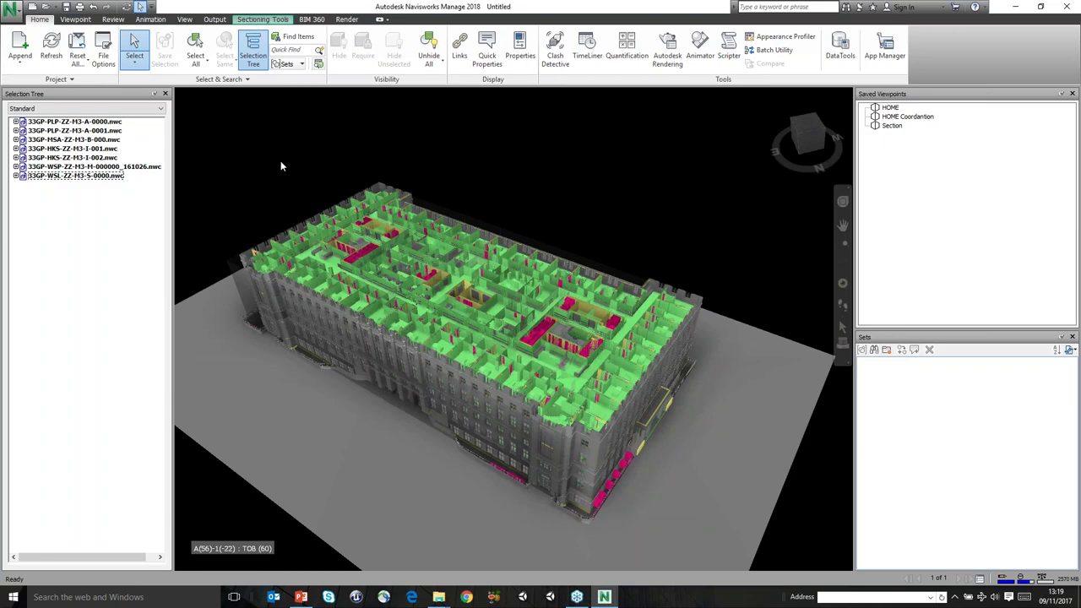
left_click(896, 118)
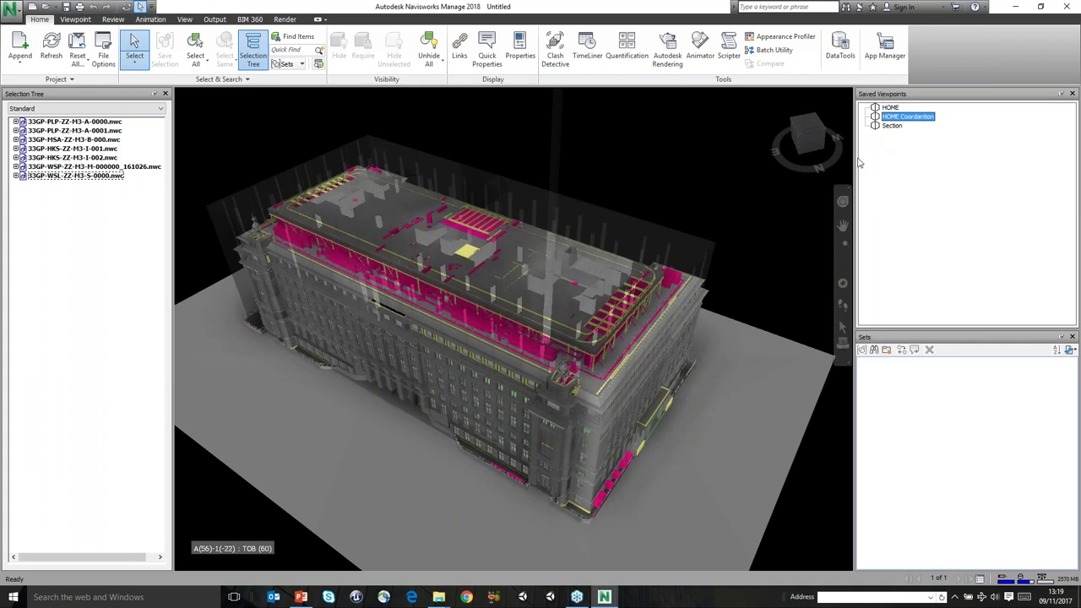
Open 33GP-BTN-ZZ-M3-Z-00001-FederatedCoordanationModel161110(WORDSUPDATED).nwf from the Models Week 1 folder
left_click(13, 10)
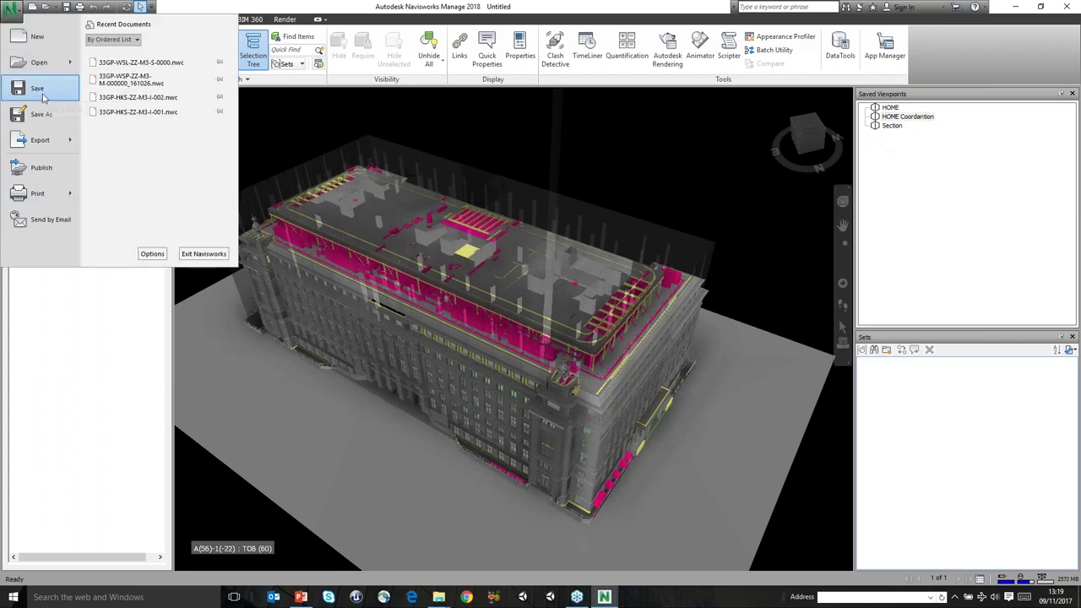
left_click(51, 53)
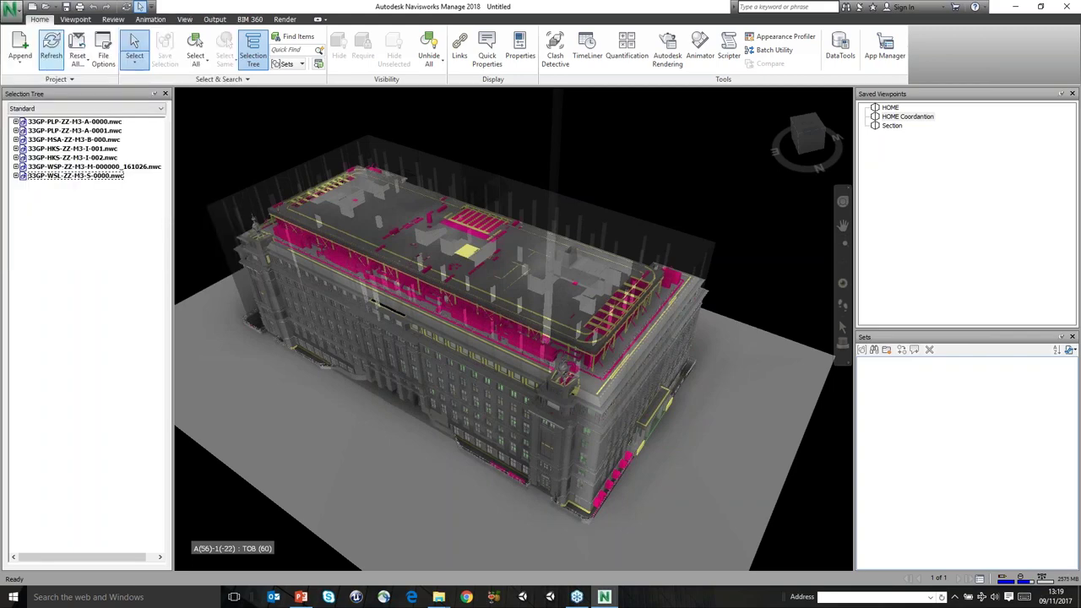
left_click(405, 173)
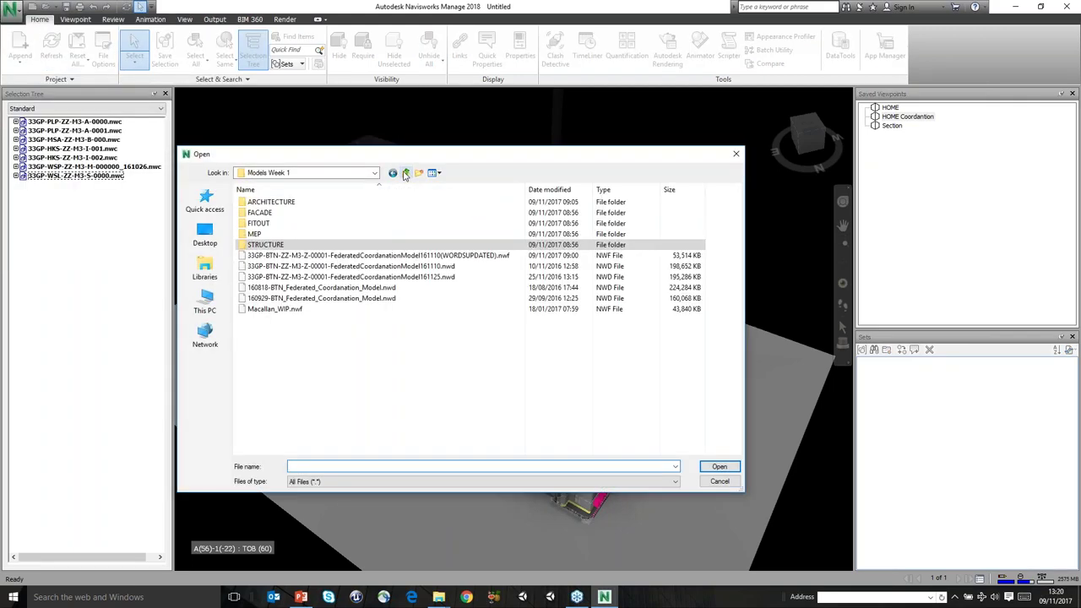
left_click(405, 256)
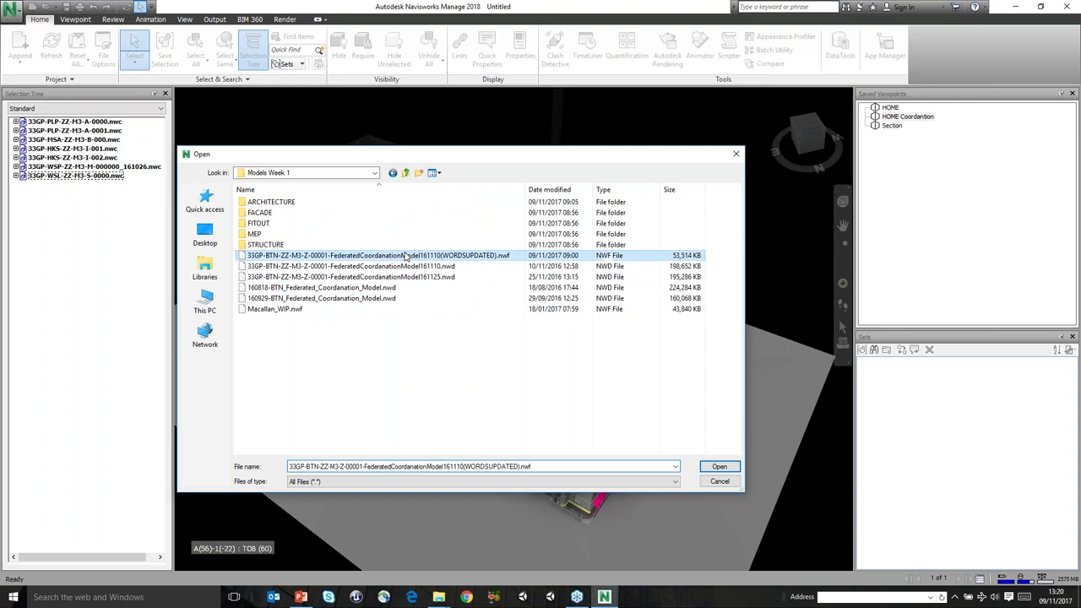
left_click(718, 466)
left_click(561, 342)
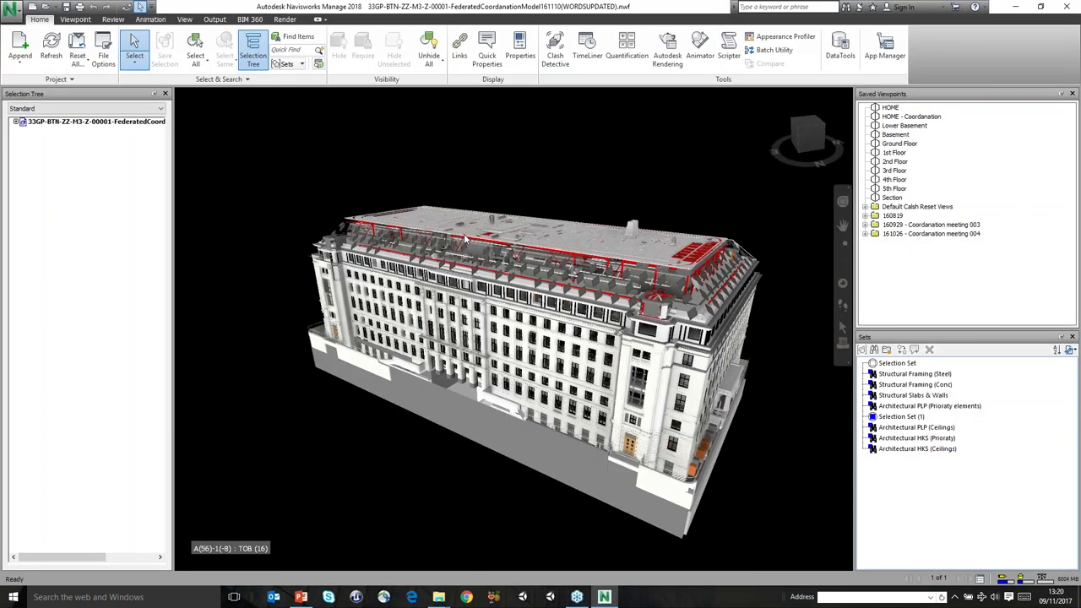
Expand the federated model in the selection tree, then recall the HOME - Coordanation and 1st Floor viewpoints
left_click(15, 122)
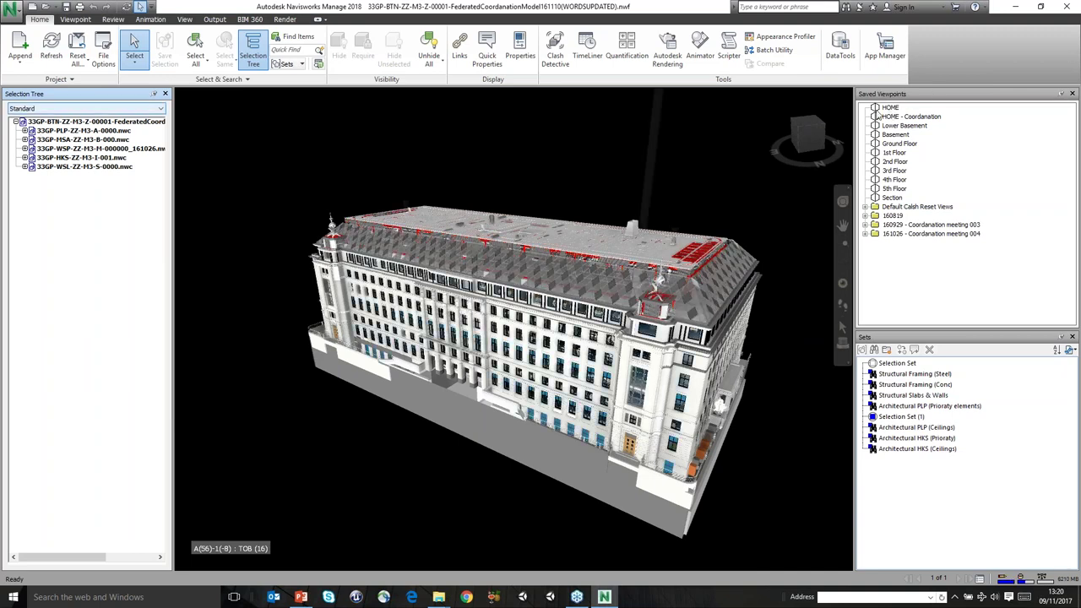
left_click(909, 116)
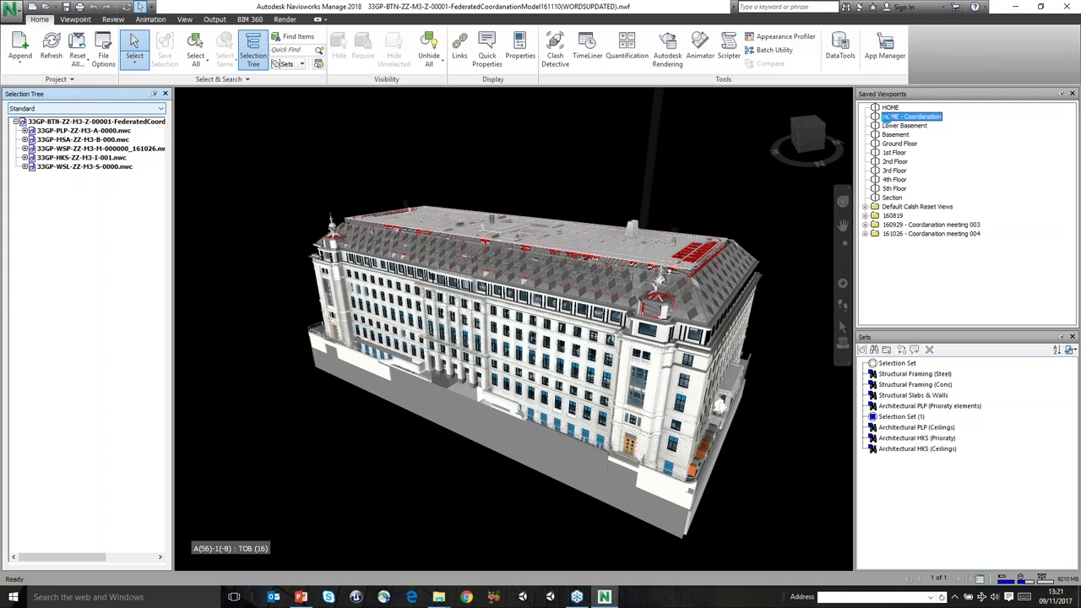
left_click(885, 119)
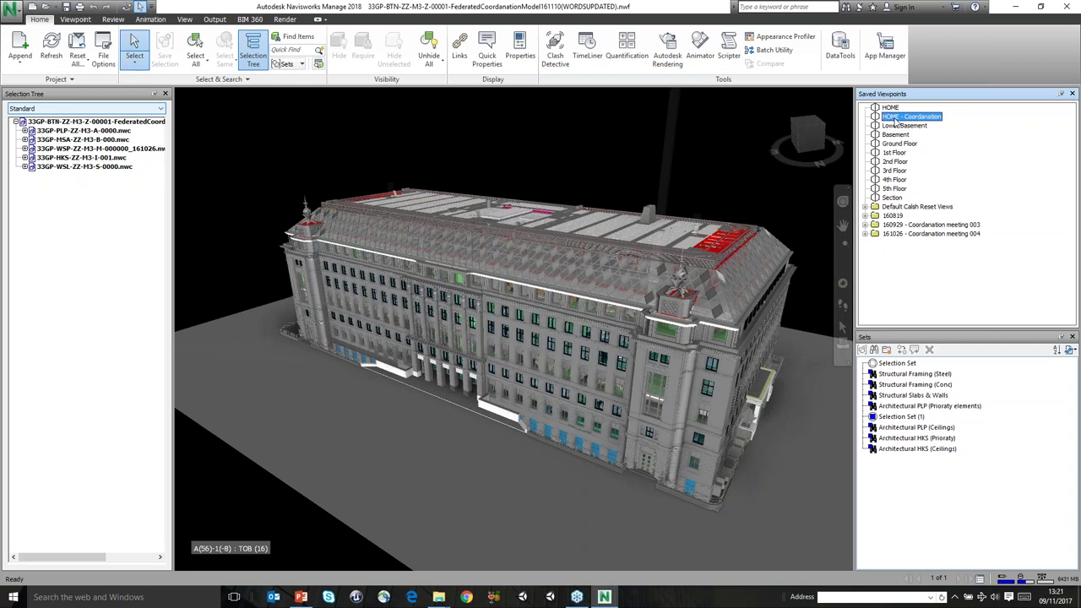
middle_click_drag(752, 155, 695, 180, "shift")
left_click(894, 152)
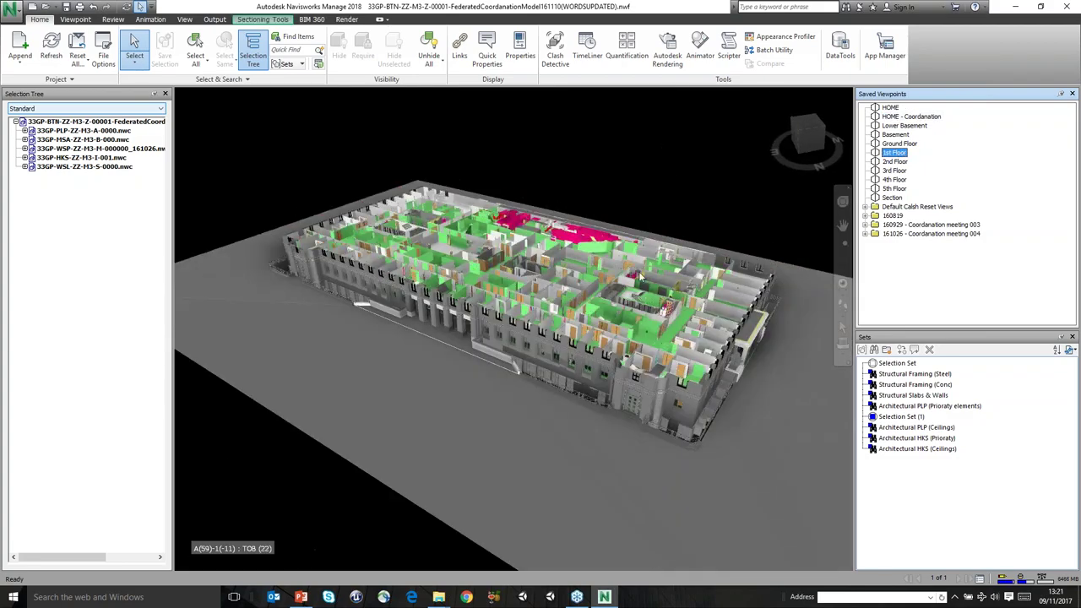
Inspect the pink mechanical plant on the 1st floor up close, selecting an air handling unit and its neighbouring duct insulation to identify them
scroll(614, 268, "up", 10)
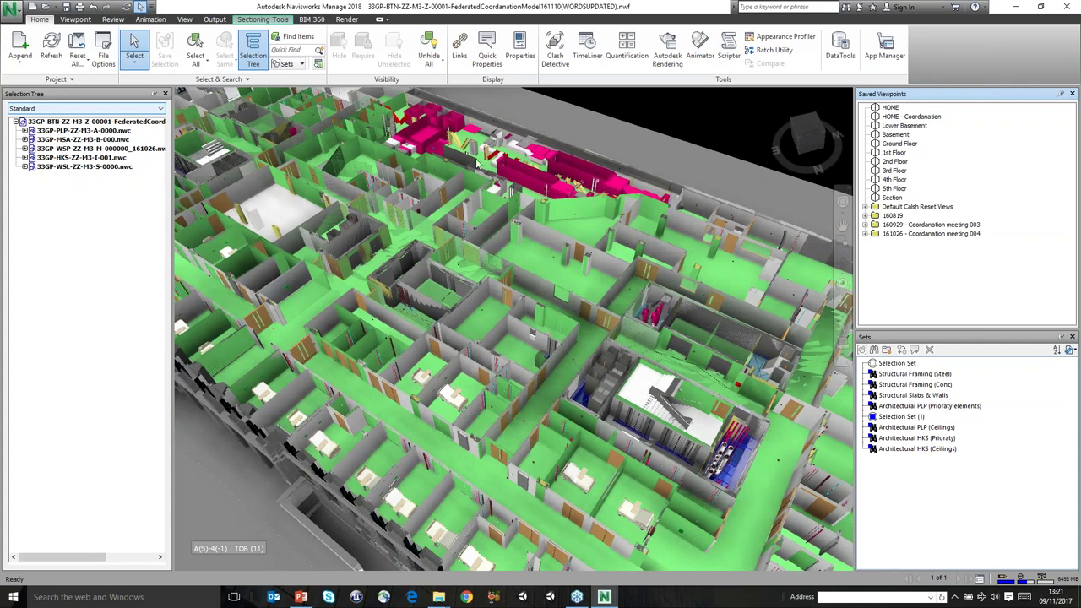
scroll(459, 145, "up", 8)
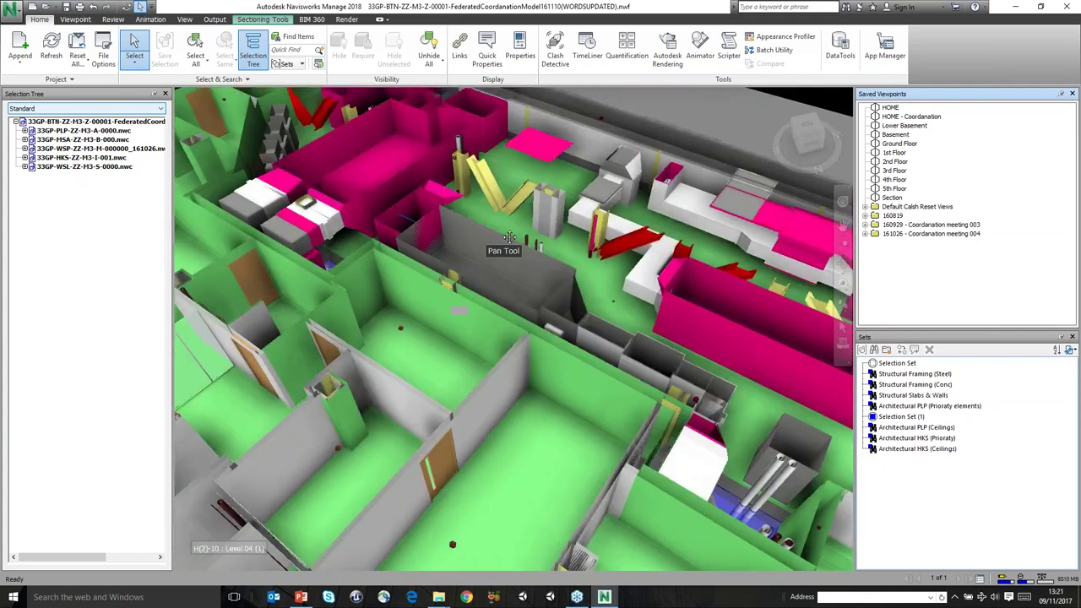
scroll(482, 257, "up", 8)
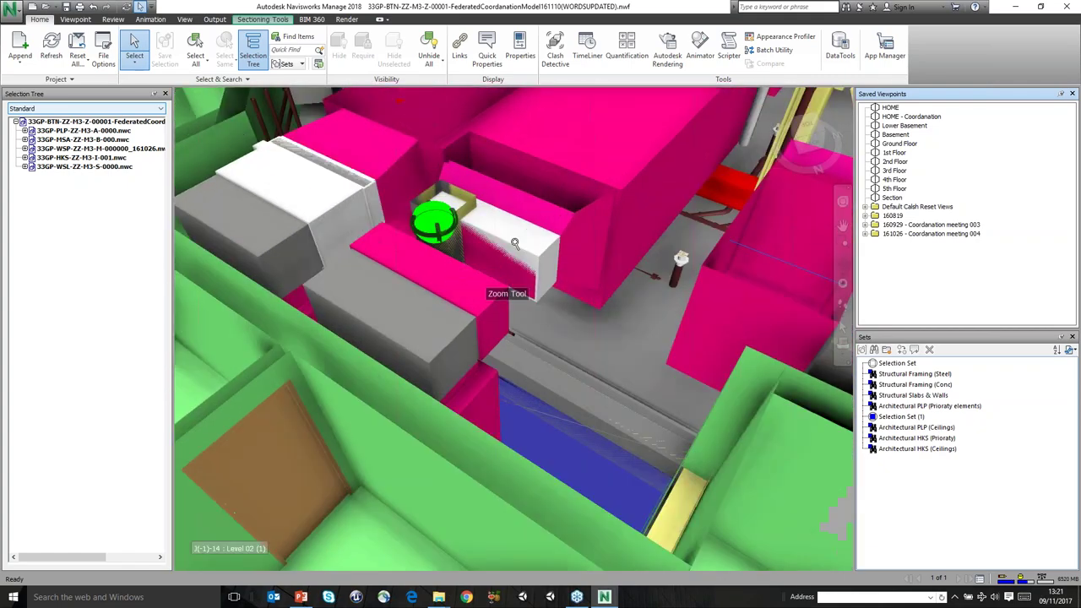
left_click(601, 174)
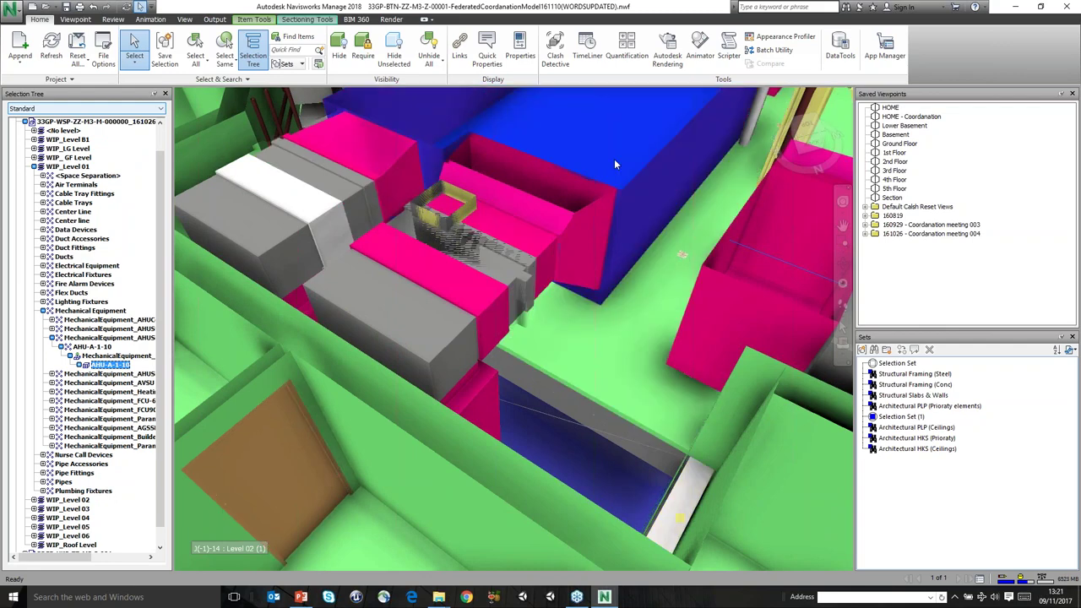
middle_click_drag(577, 221, 597, 250, "shift")
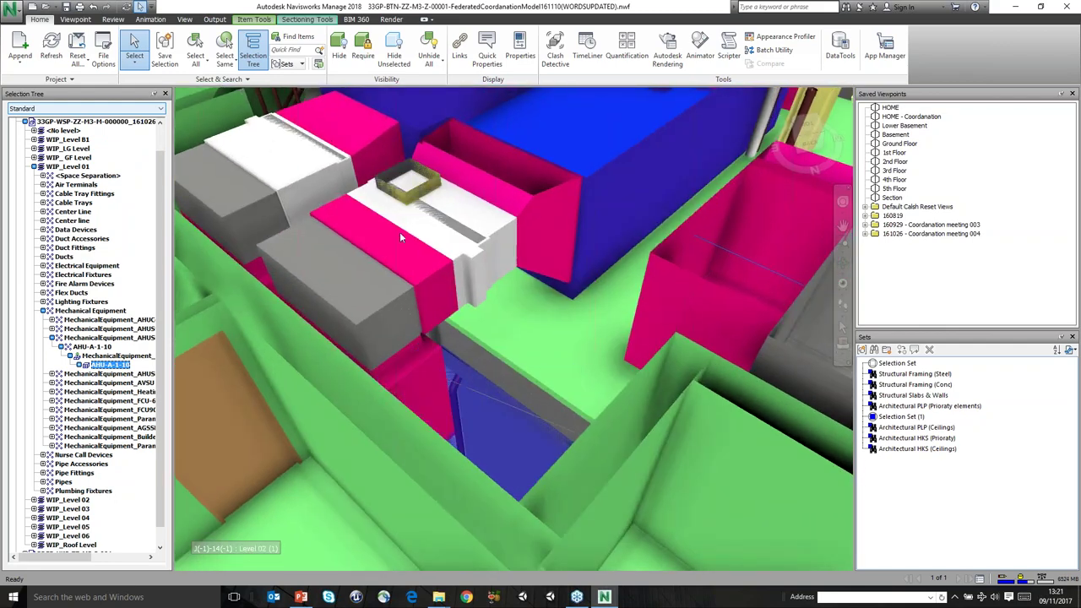
left_click(458, 246)
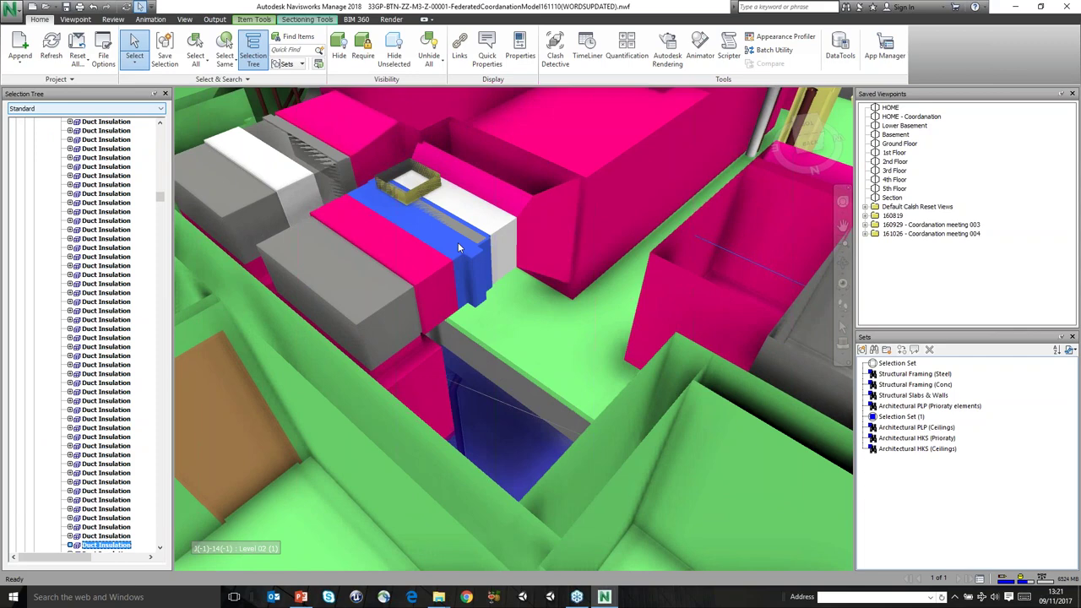
scroll(457, 243, "down", 3)
scroll(464, 242, "down", 10)
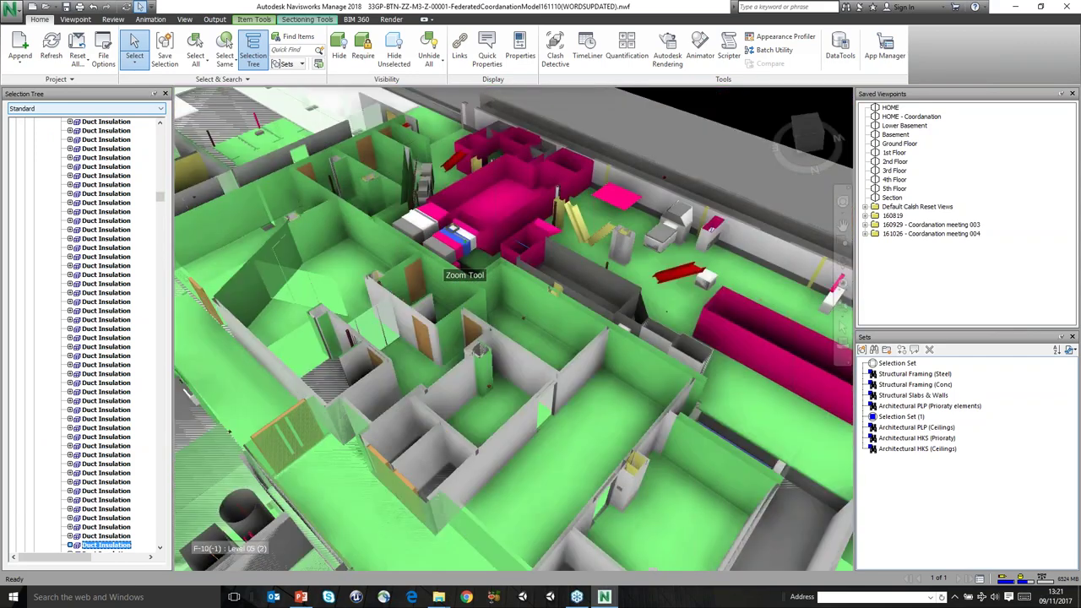
scroll(84, 254, "up", 10)
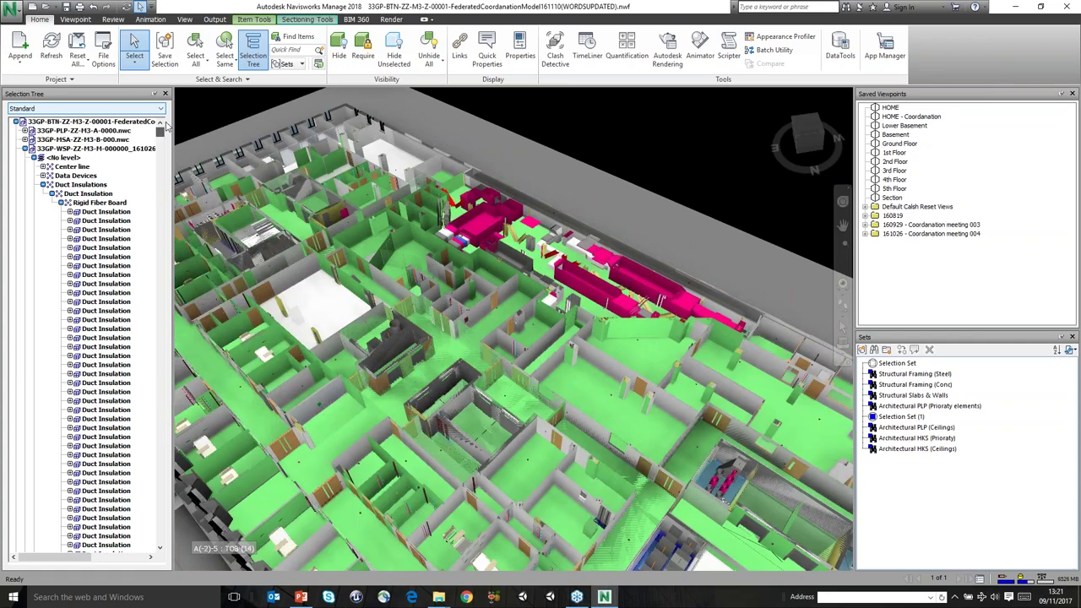
Collapse the WSP file's branch and override the colour of 33GP-PLP-ZZ-M3-A-0000.nwc, accepting the preselected colour
left_click(26, 148)
left_click(88, 131)
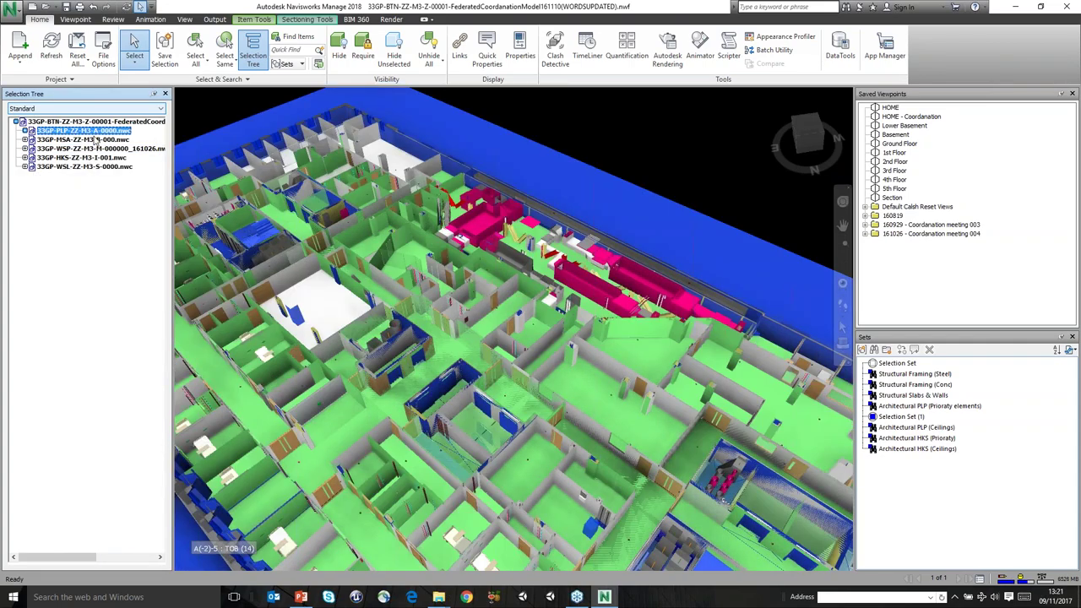
right_click(93, 132)
mouse_move(186, 347)
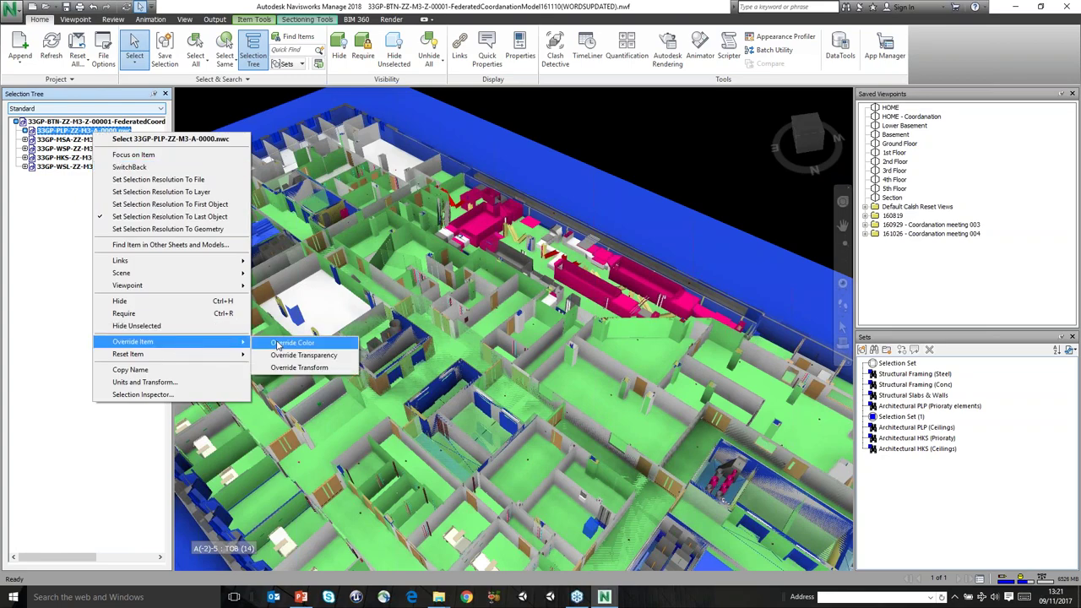
left_click(291, 343)
left_click(498, 373)
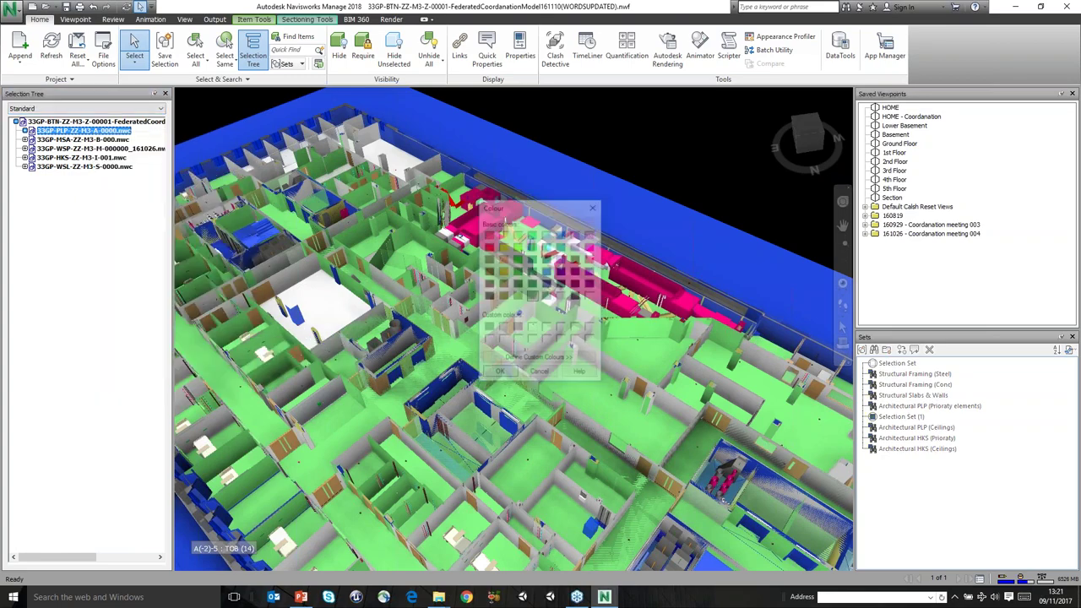
Override the colour of 33GP-MSA-ZZ-M3-B-000.nwc with grey
right_click(97, 141)
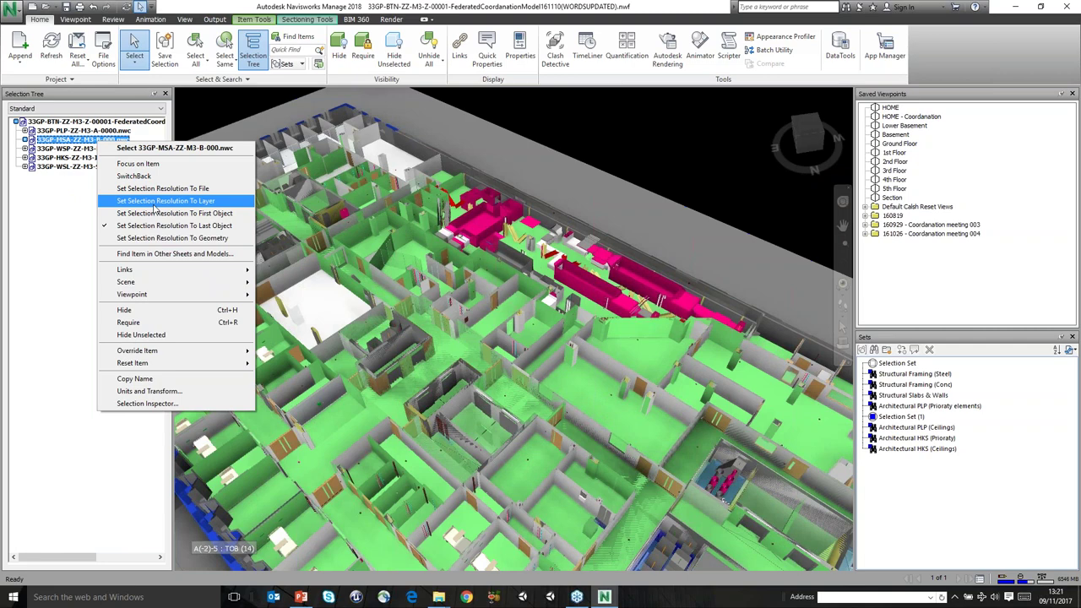
mouse_move(186, 350)
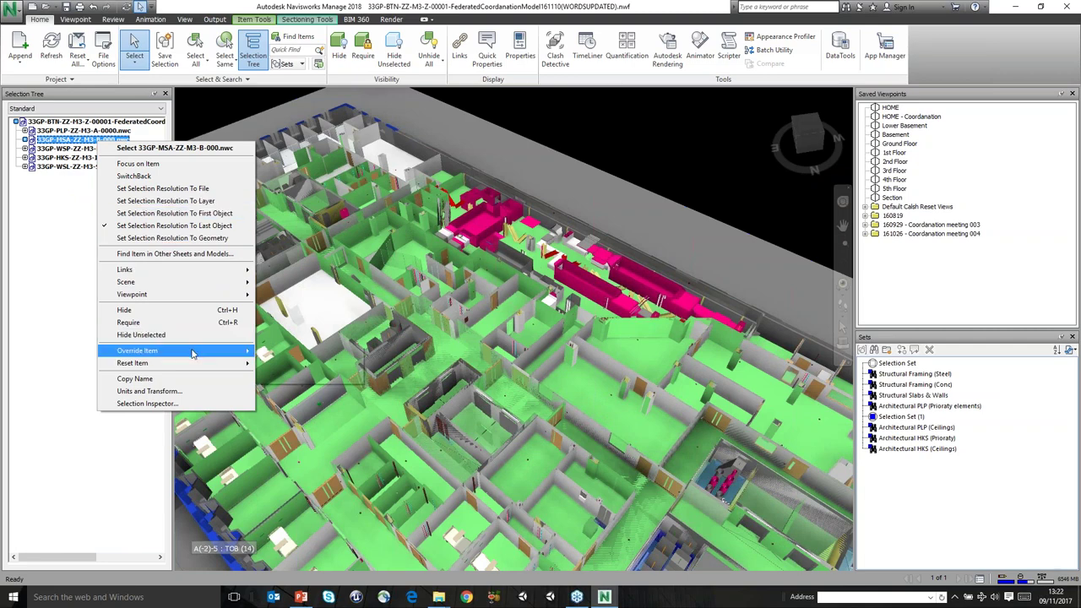
left_click(286, 353)
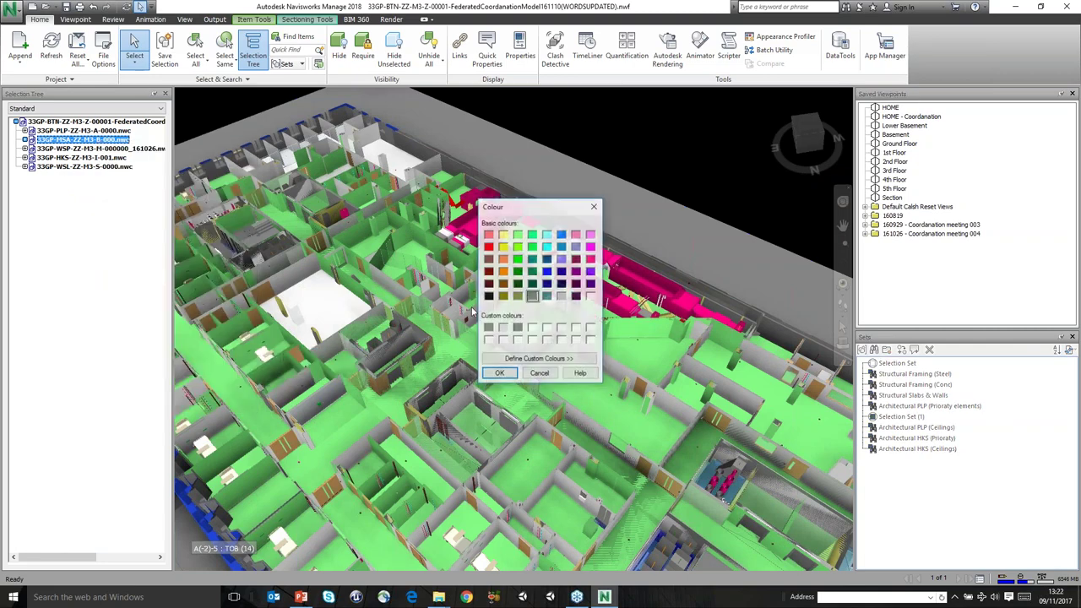
left_click(499, 375)
Override the colour of 33GP-WSP-ZZ-M3-M-000000_161026.nwc with the bright pink basic colour
right_click(75, 148)
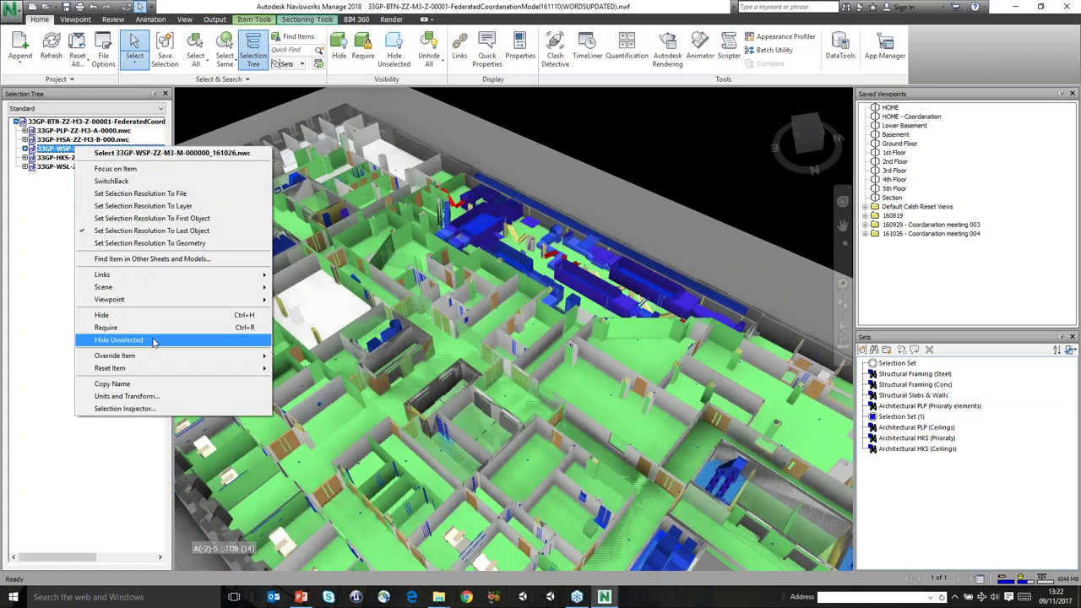
mouse_move(158, 355)
left_click(291, 356)
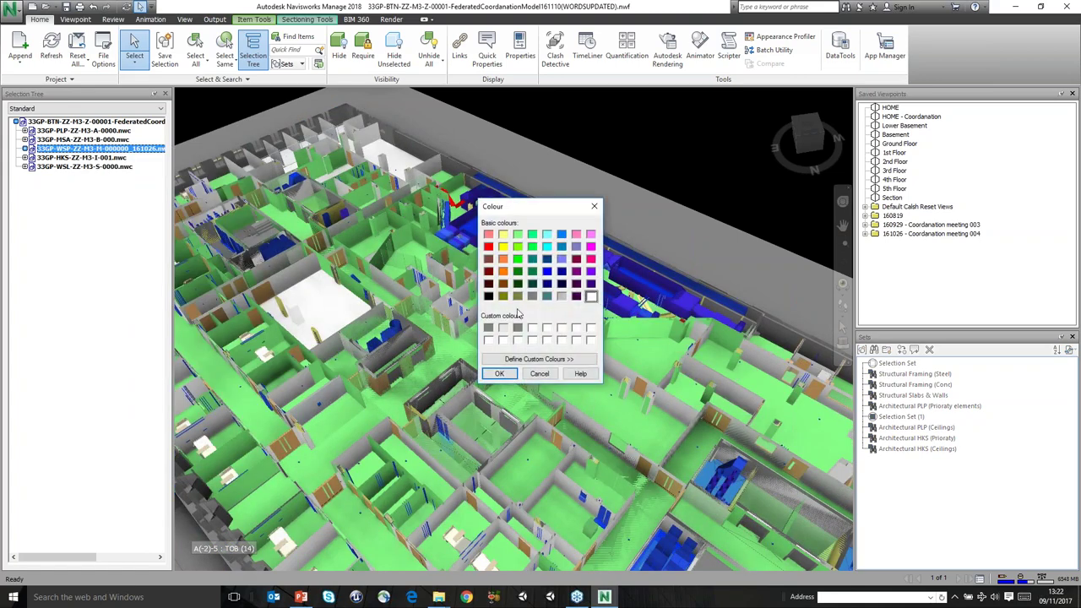
left_click(590, 258)
left_click(499, 373)
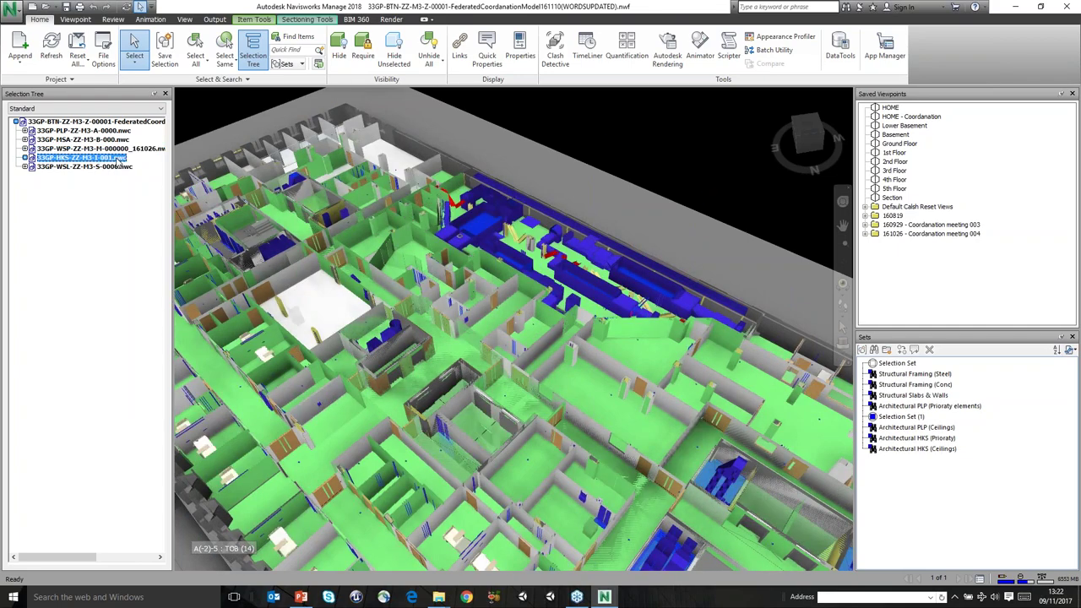
Override the colour of 33GP-HKS-ZZ-M3-I-001.nwc with light green
right_click(82, 157)
mouse_move(213, 372)
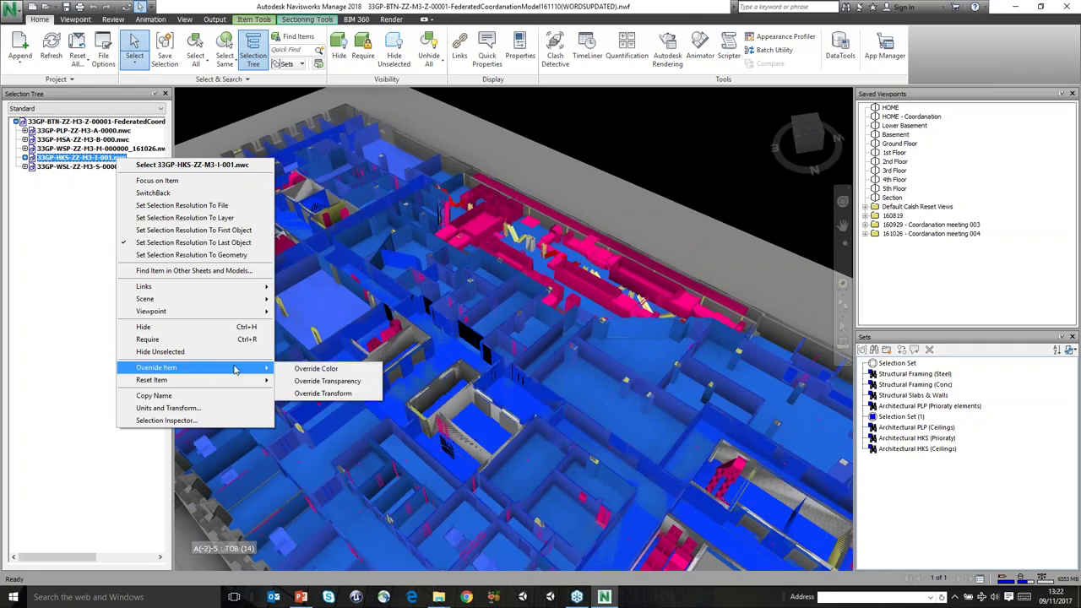
left_click(310, 369)
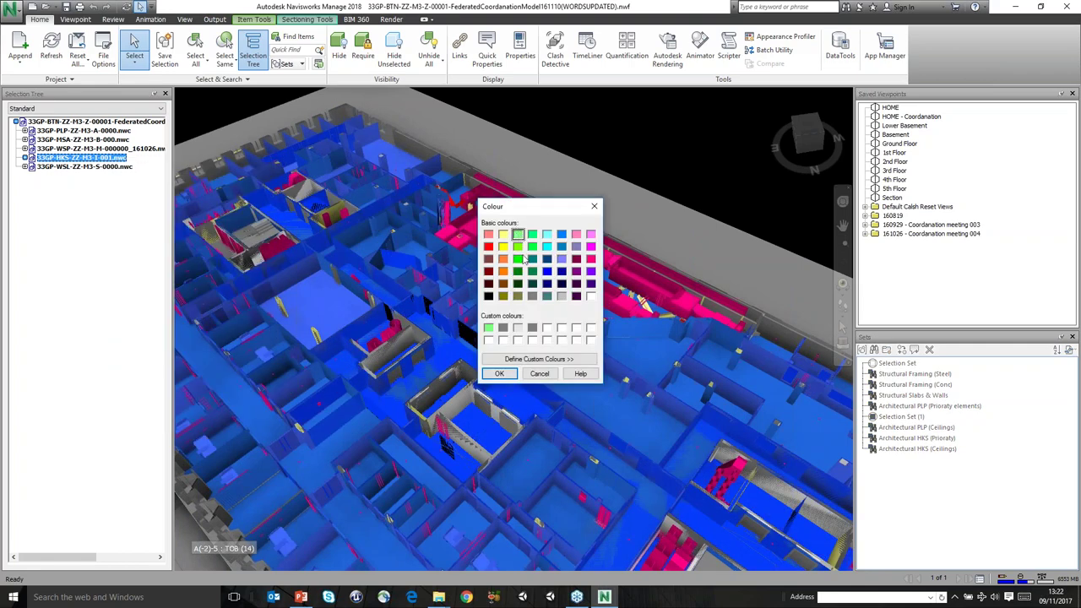
left_click(499, 373)
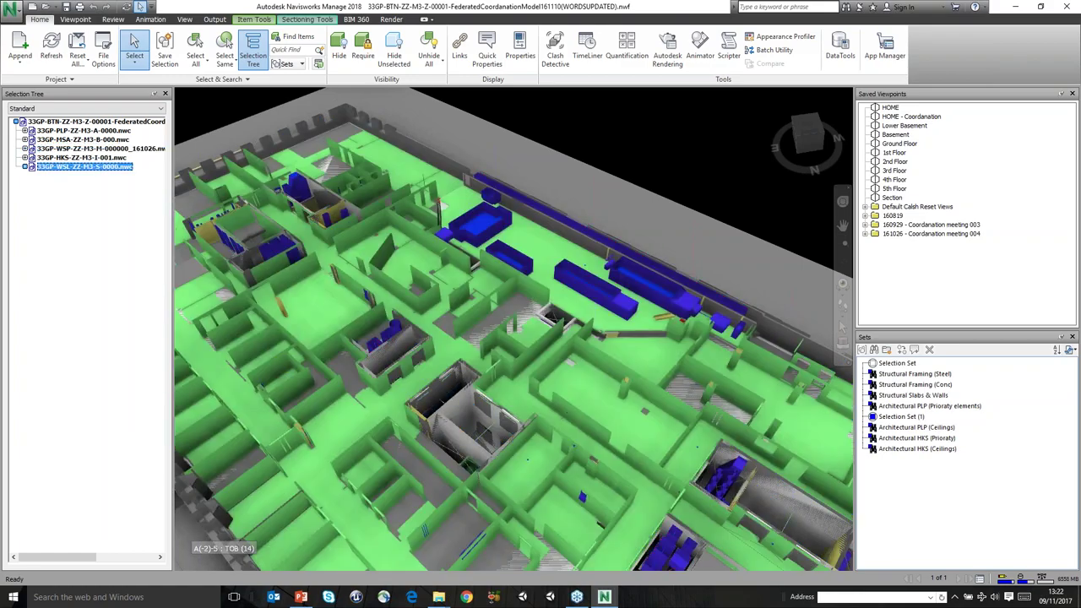
Override the colour of 33GP-WSL-ZZ-M3-S-0000.nwc with light yellow
right_click(98, 167)
mouse_move(159, 378)
left_click(309, 374)
left_click(503, 236)
left_click(499, 373)
Clear the selection, review the recoloured 1st floor as a whole, and recall the 3rd Floor viewpoint
left_click(100, 148)
right_click(902, 121)
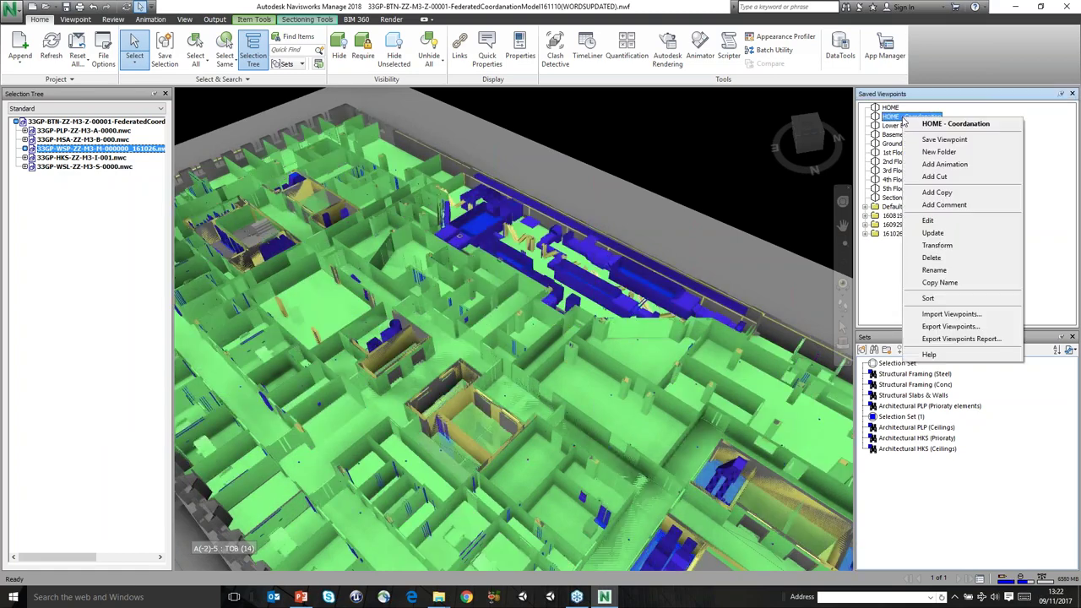
left_click(762, 171)
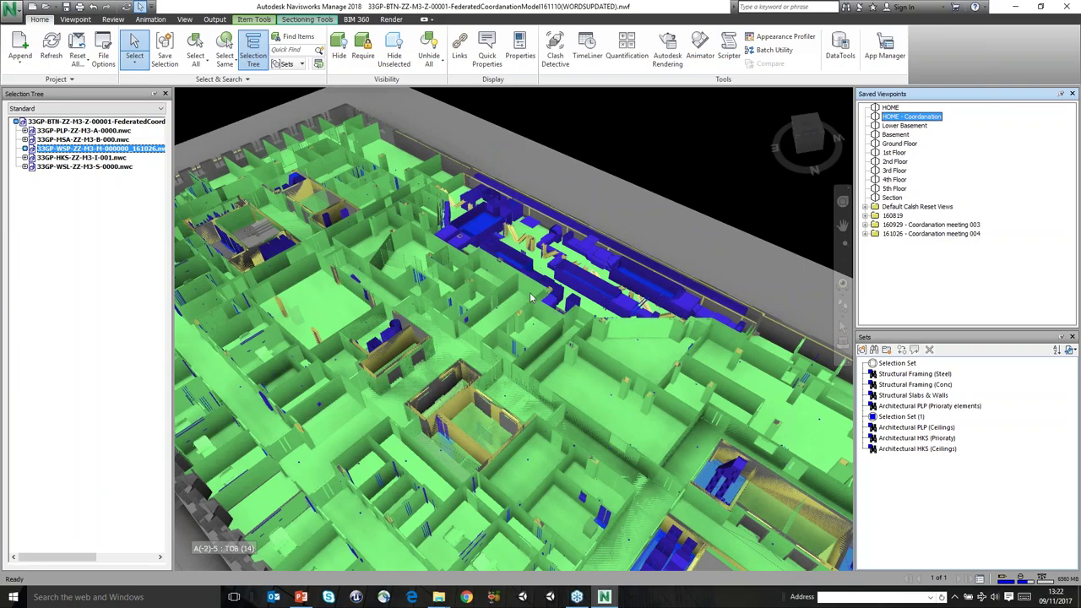
key("F11")
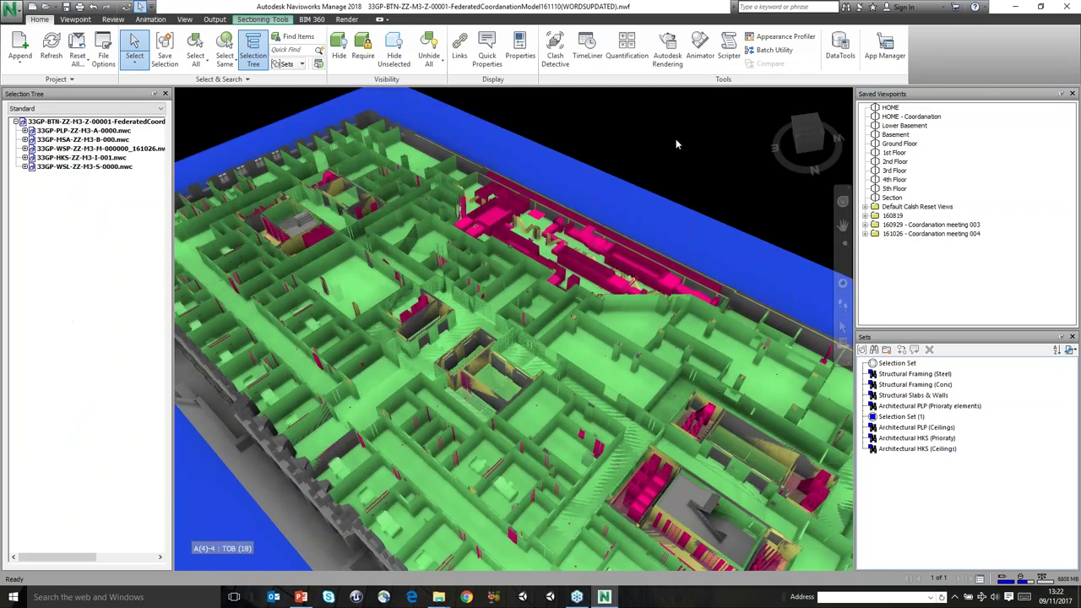
left_click(676, 144)
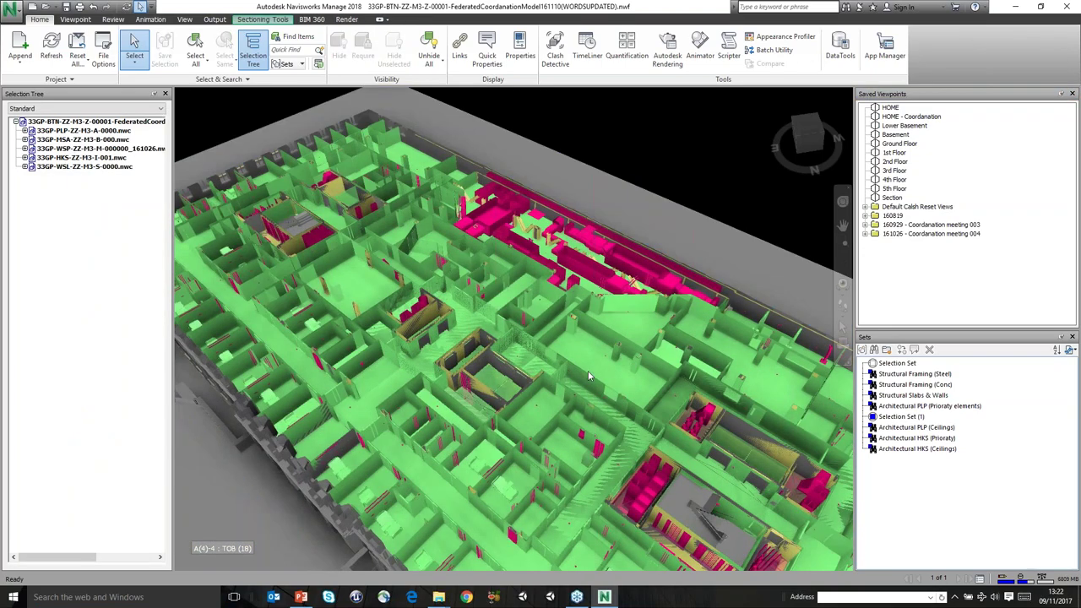
scroll(588, 374, "down", 5)
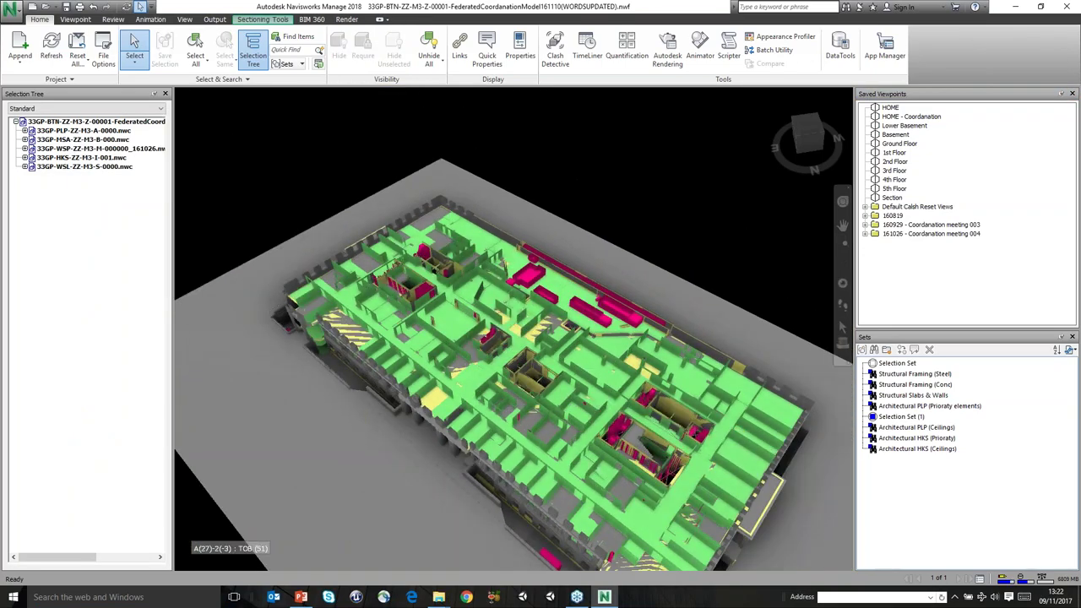
left_click(894, 170)
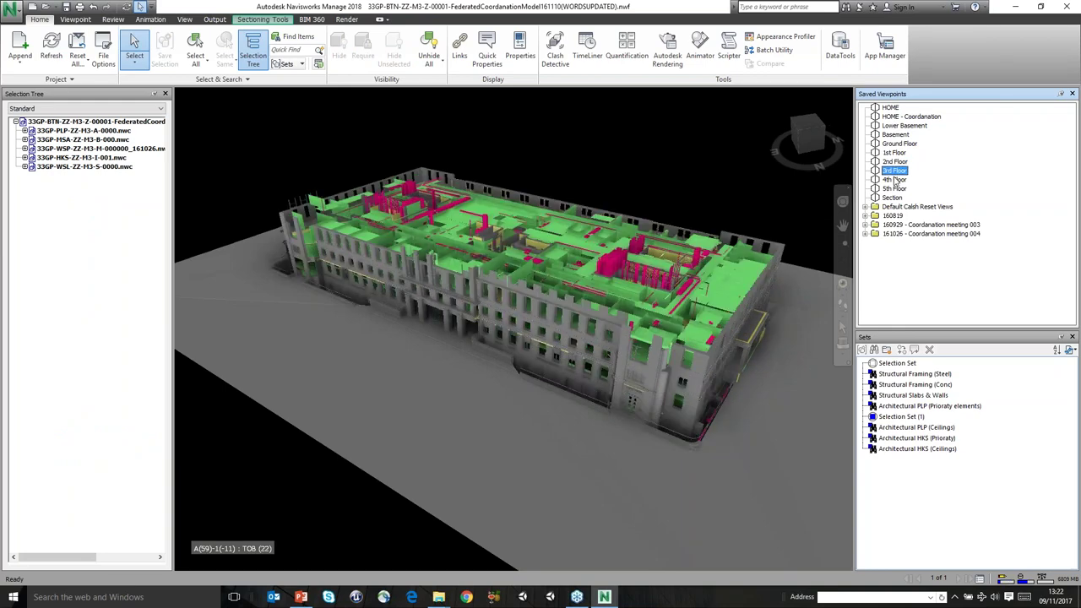
Recall the 4th Floor, 5th Floor, Section and 1st Floor viewpoints in turn and inspect the 1st floor cores up close
left_click(894, 179)
left_click(894, 189)
left_click(891, 197)
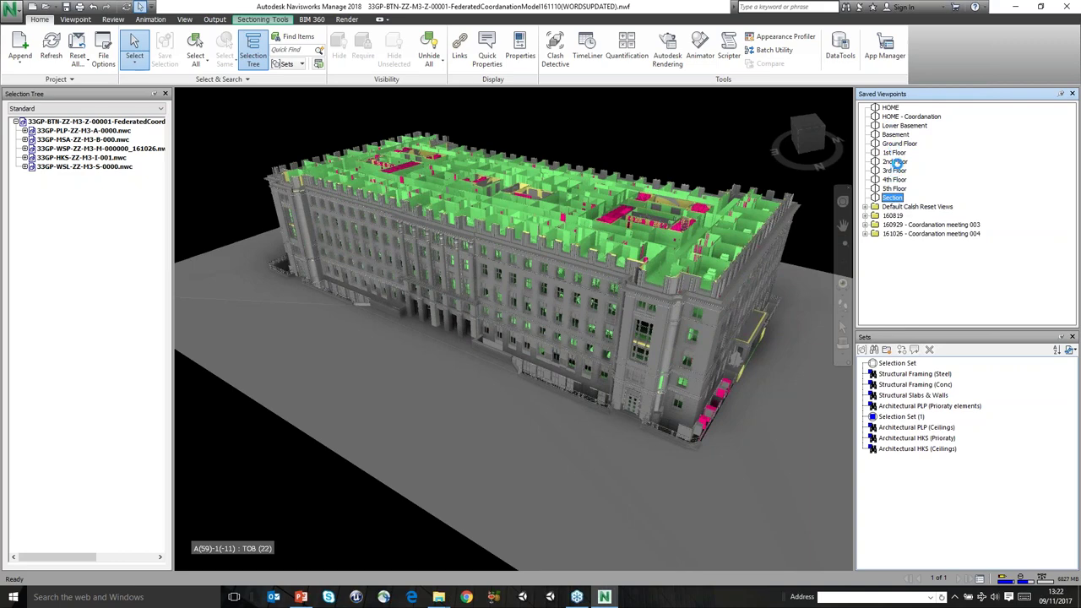
key("F11")
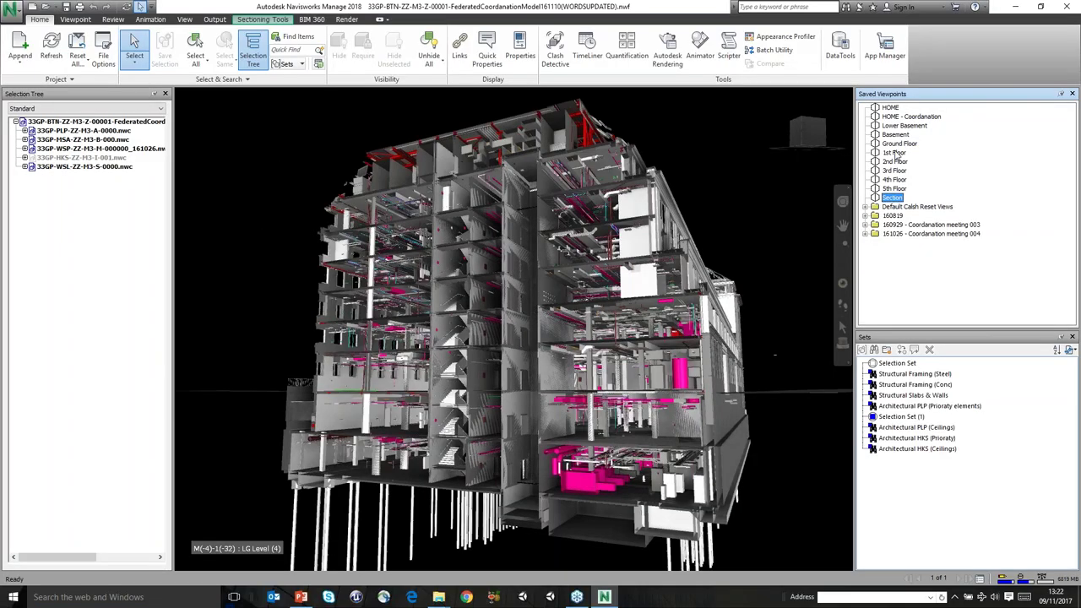
left_click(894, 179)
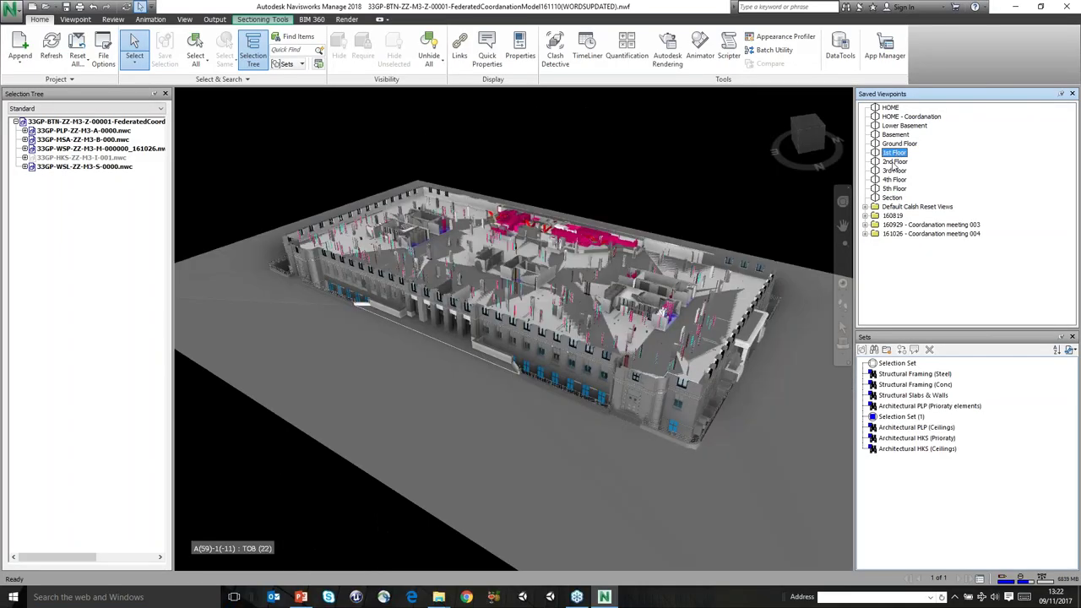
scroll(619, 242, "up", 8)
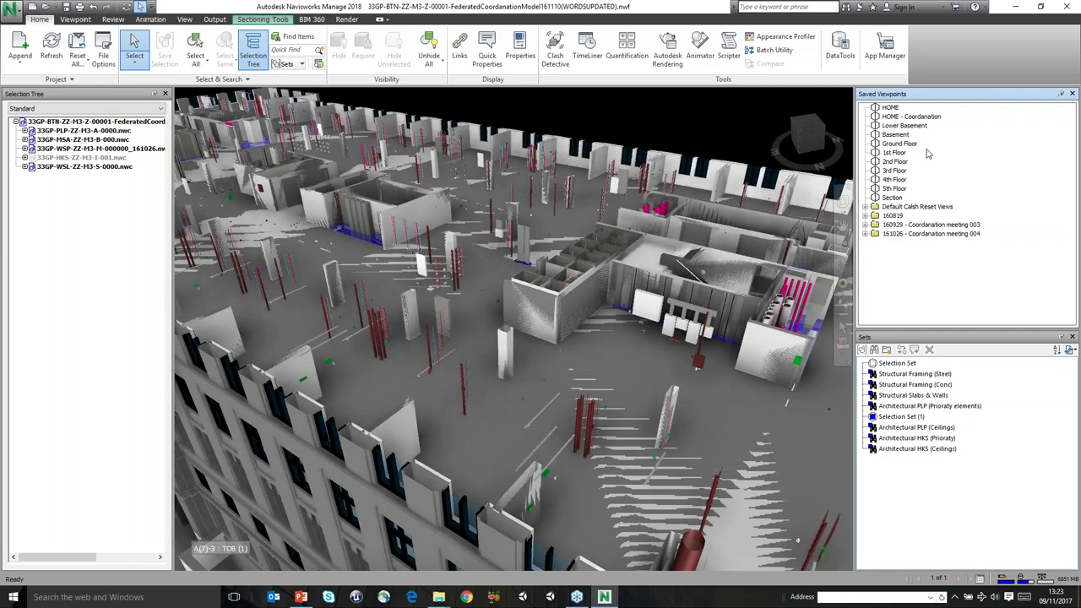
Recall the HOME - Coordanation and 2nd Floor viewpoints and examine the colour-coded rooms and services up close
left_click(902, 116)
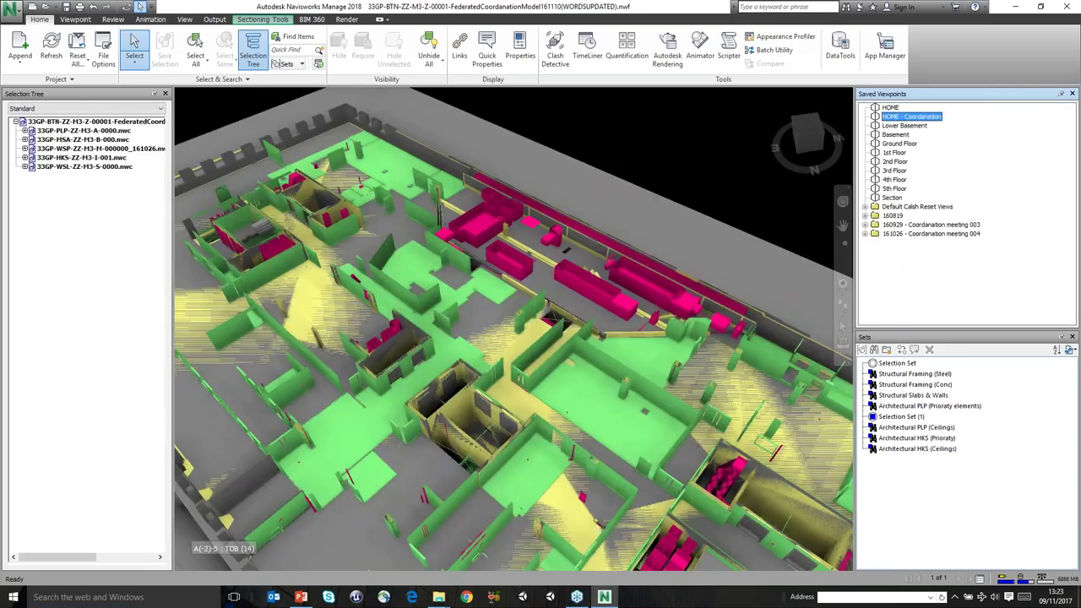
left_click(895, 162)
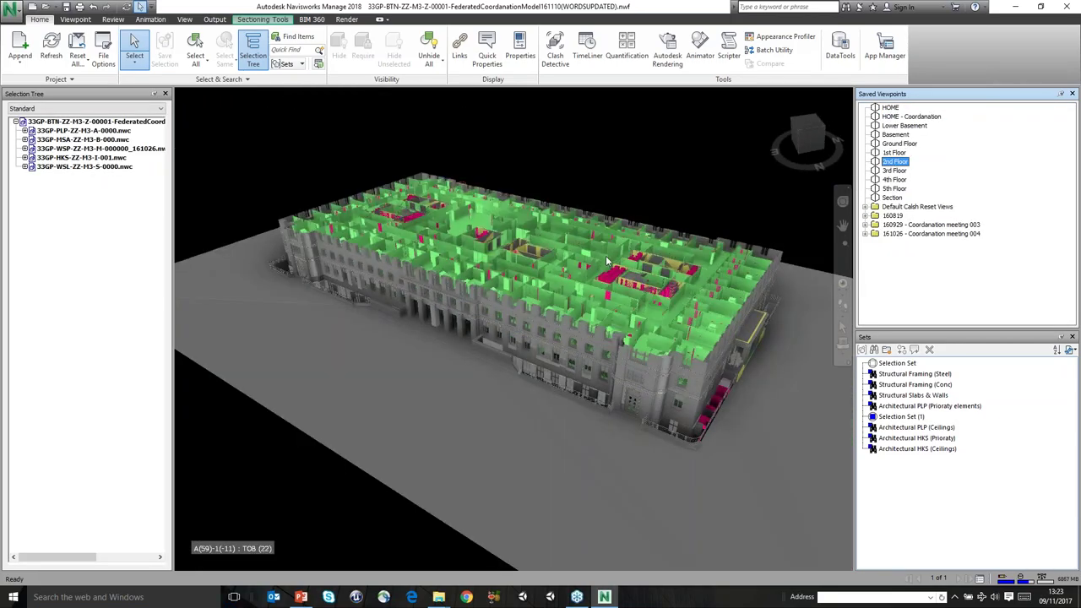
scroll(579, 287, "up", 5)
scroll(579, 300, "up", 8)
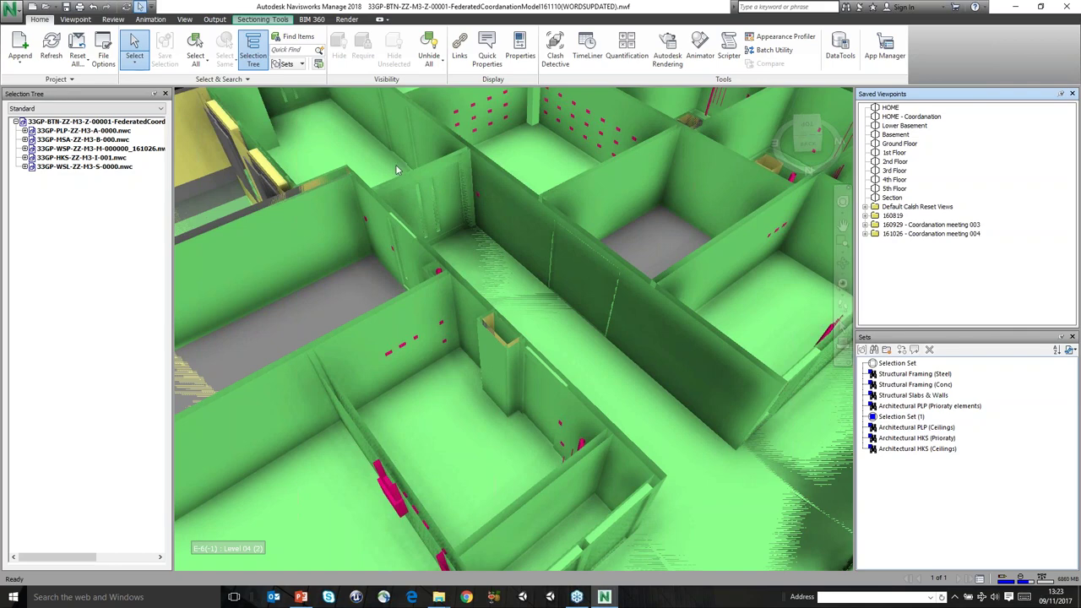
Open Clash Detective, enlarge its window, and widen the Name column to read through the full clash test names
left_click(555, 49)
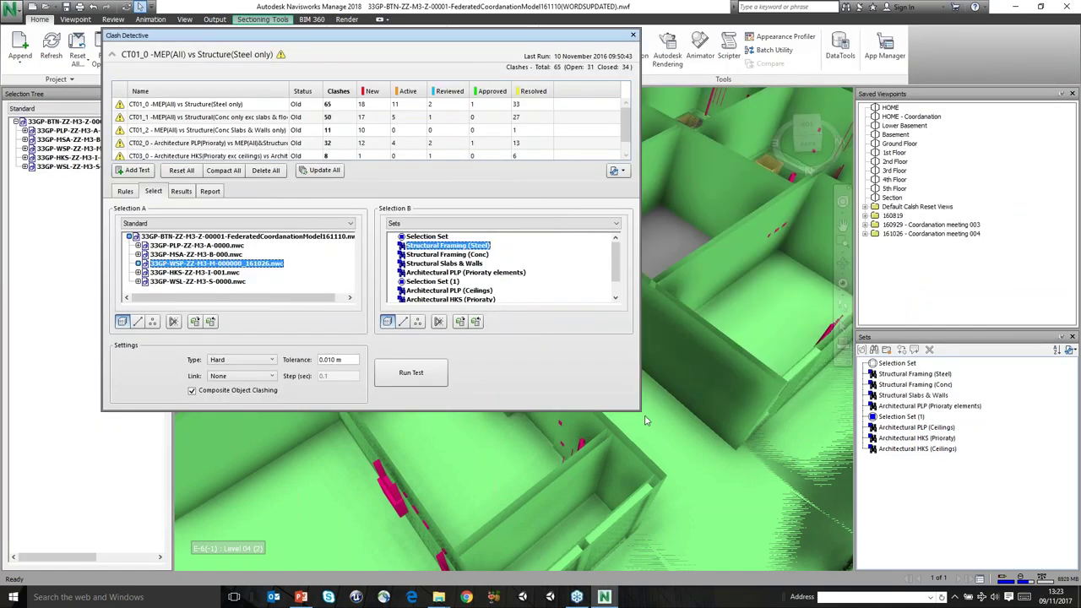
left_click_drag(639, 411, 751, 490)
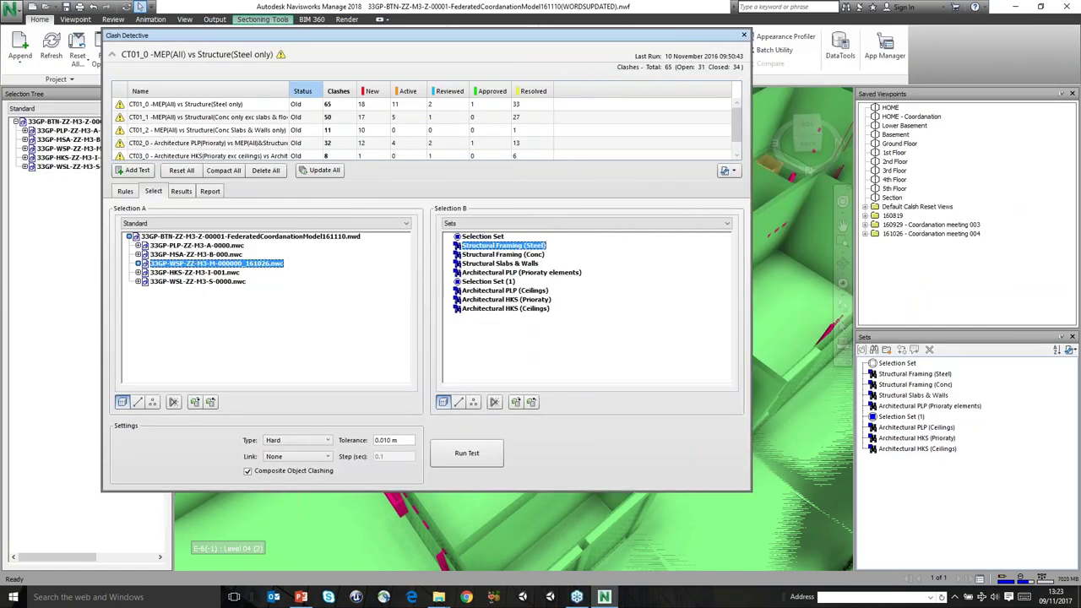
left_click(236, 107)
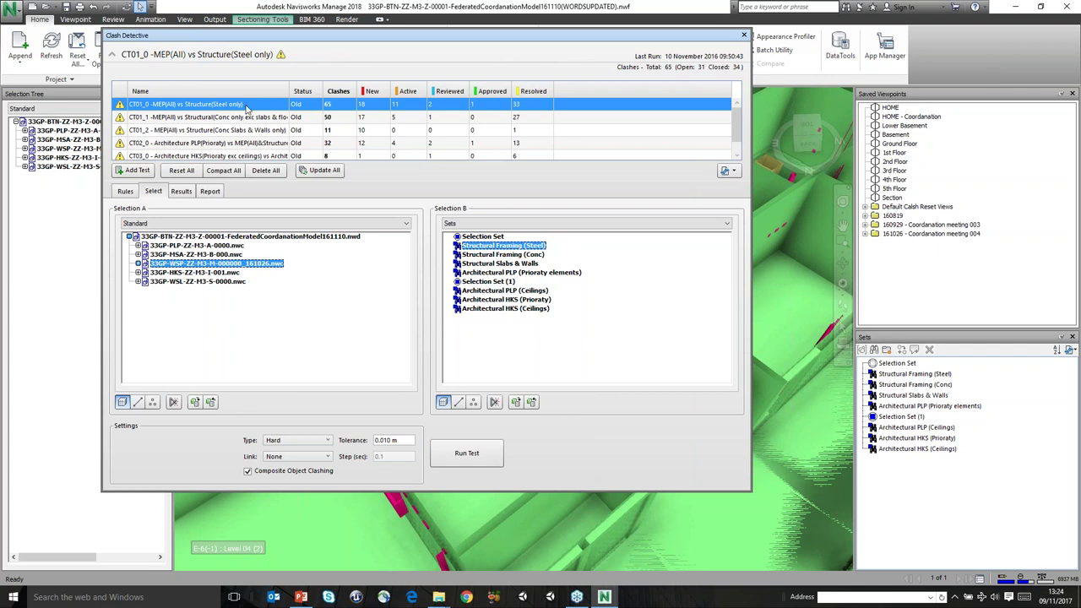
left_click_drag(288, 90, 353, 91)
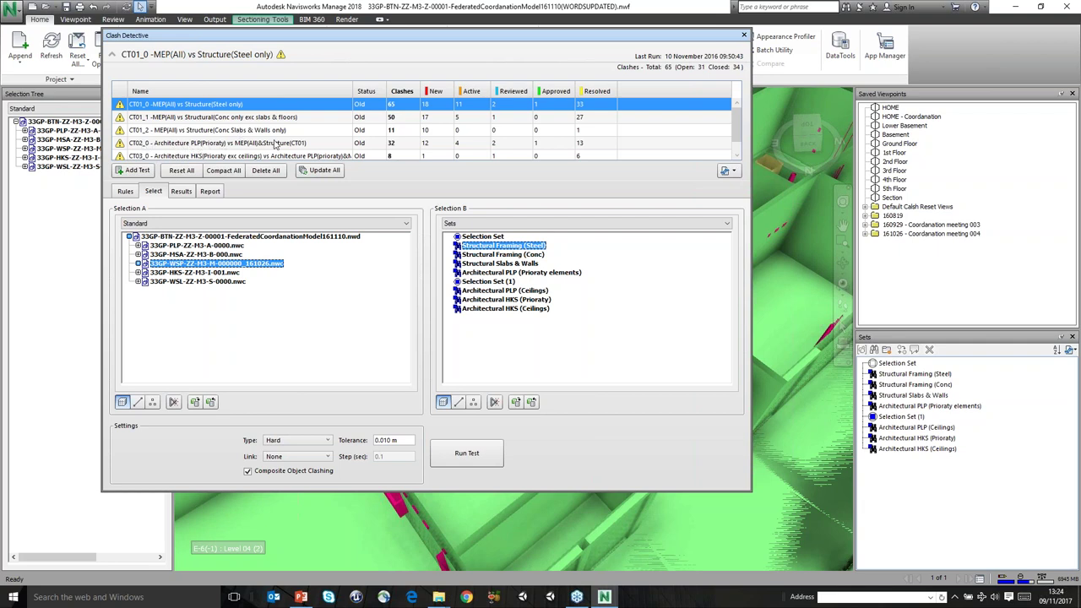
scroll(287, 148, "down", 1)
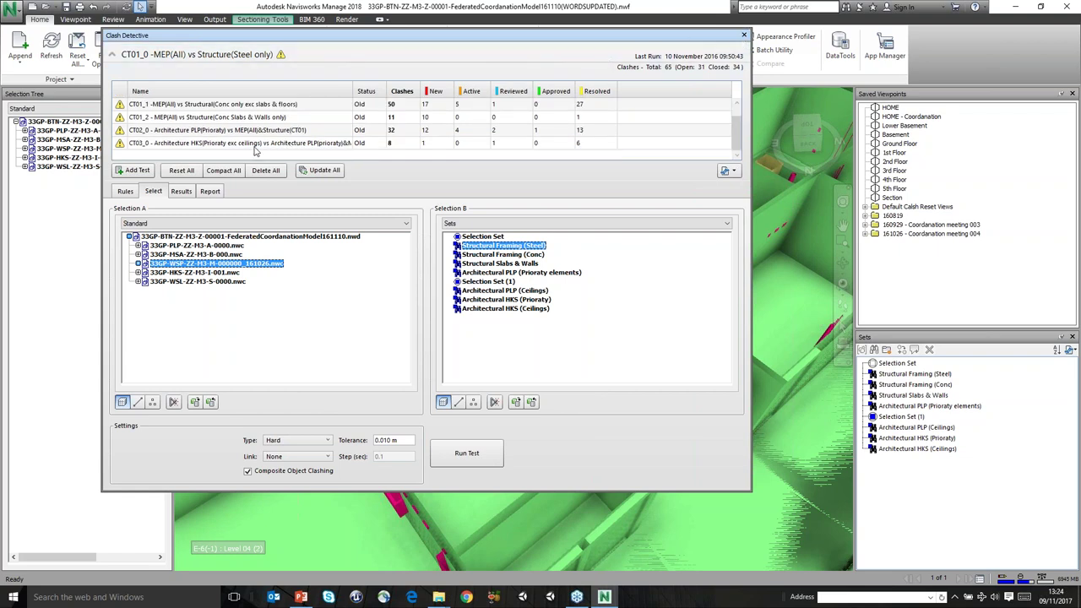
Delete all the existing clash tests, from CT01_0 to CT03_0, one after another
left_click(256, 145)
left_click(190, 108)
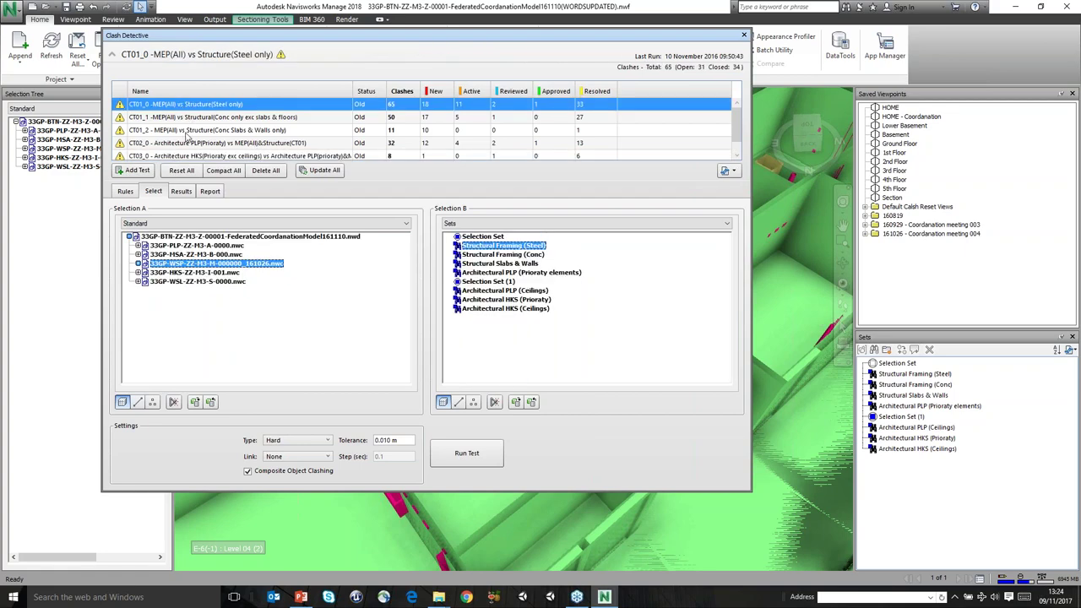
scroll(184, 135, "down", 1)
left_click(186, 143)
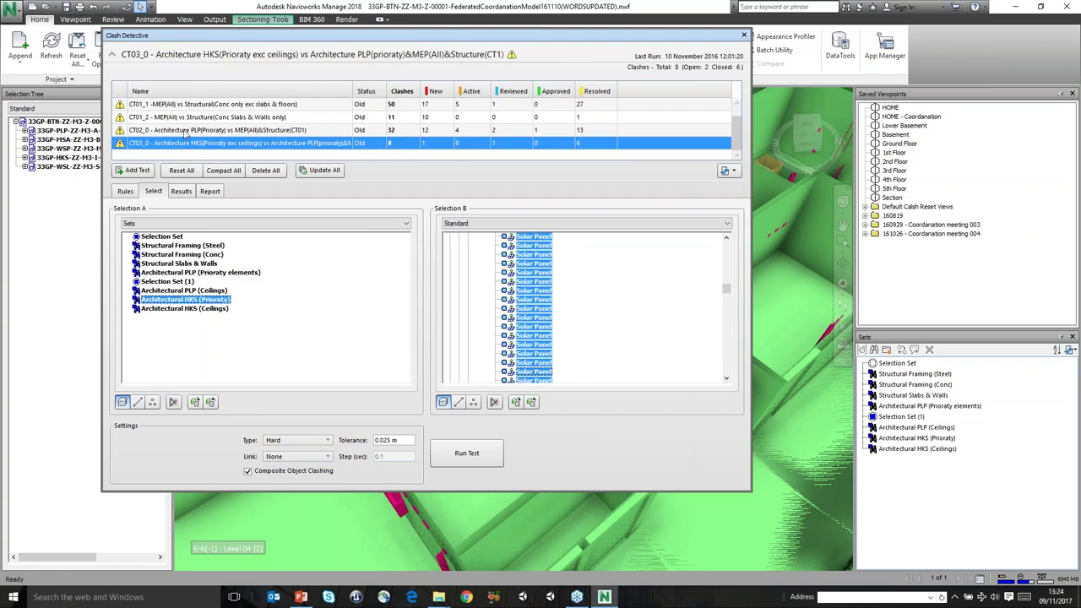
key("Delete")
key("Delete")
key("Delete")
key("Delete")
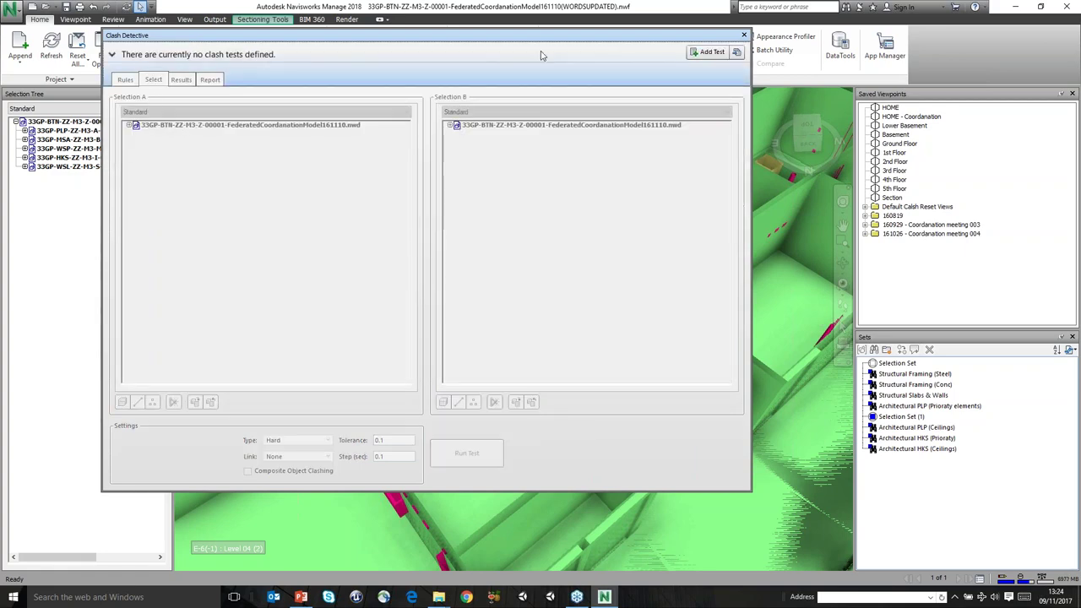
Add a new clash test and name it "CT01 - MEP vs Structure"
left_click(707, 52)
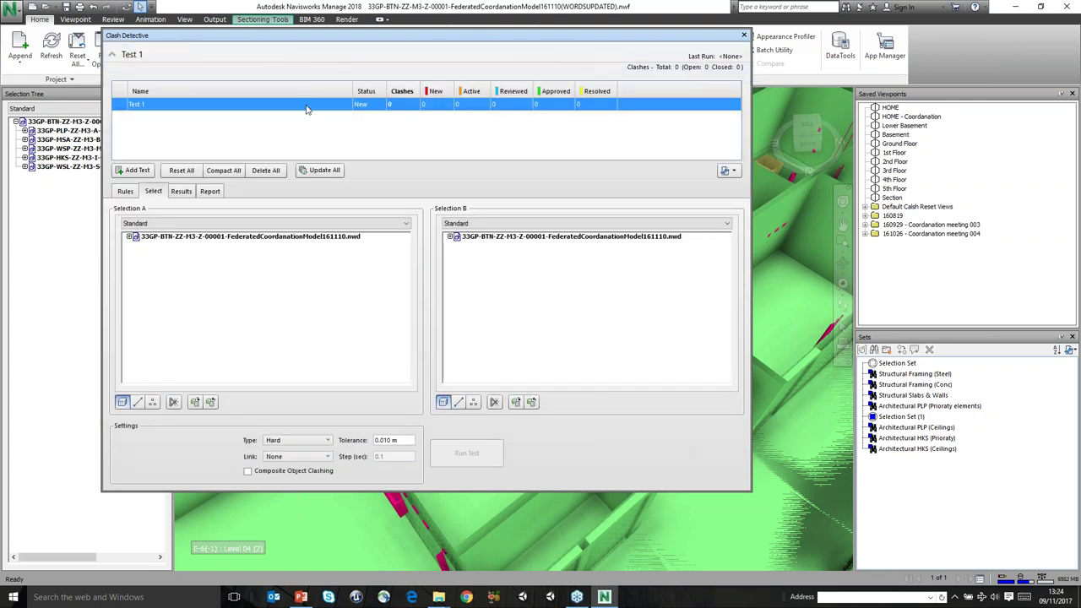
left_click(307, 109)
type("ct")
key("BackSpace")
key("BackSpace")
type("CTI1 - MEP vs Structure")
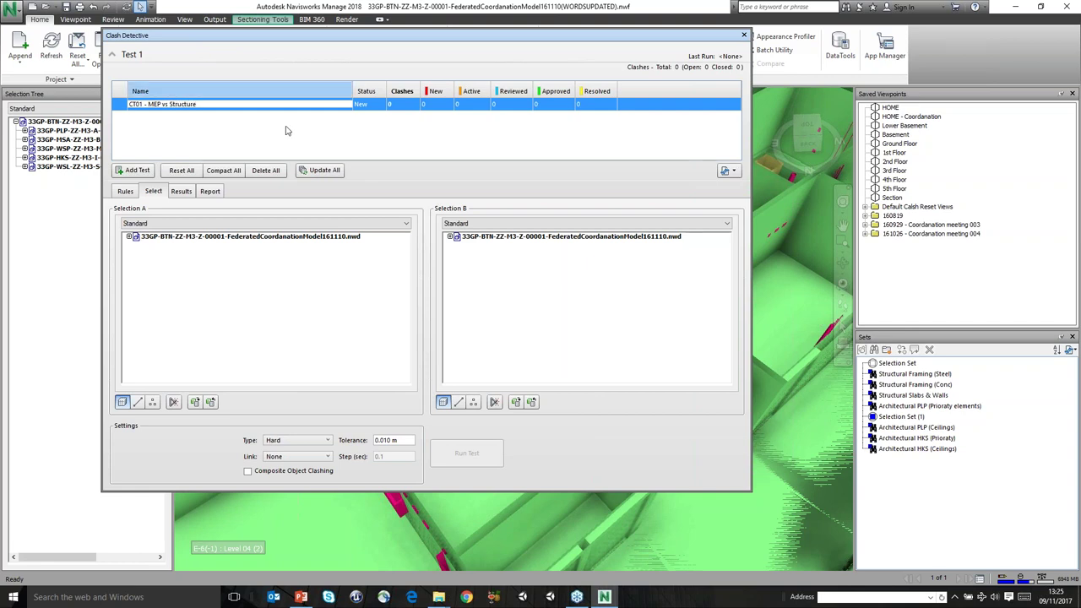
Set 33GP-WSL-ZZ-M3-S-0000.nwc as Selection A and 33GP-WSP-ZZ-M3-M-000000_161026.nwc as Selection B, and close Clash Detective
left_click(130, 236)
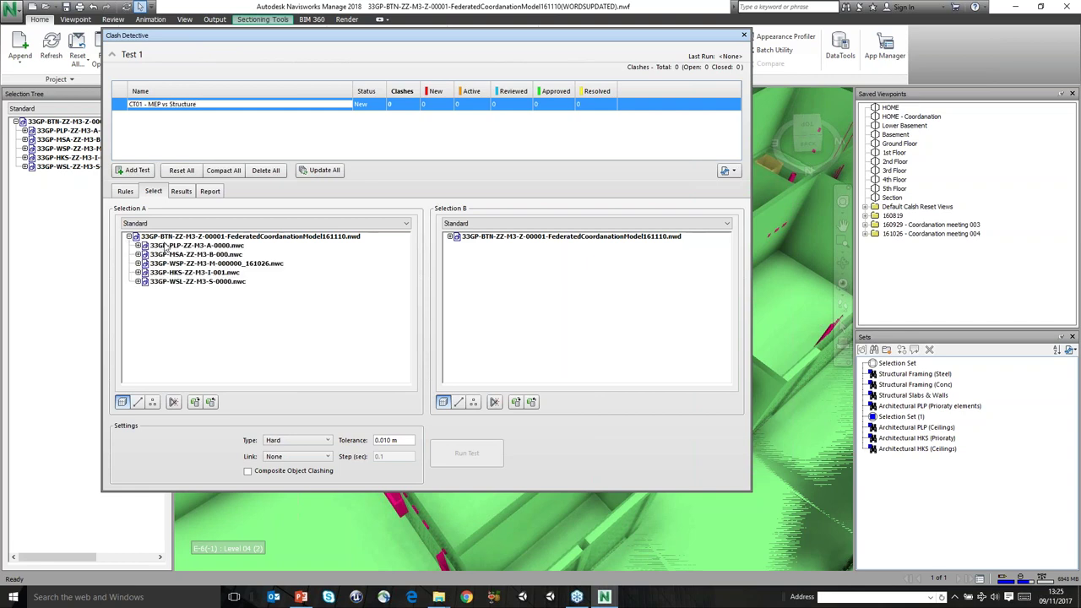
left_click(450, 236)
left_click(195, 282)
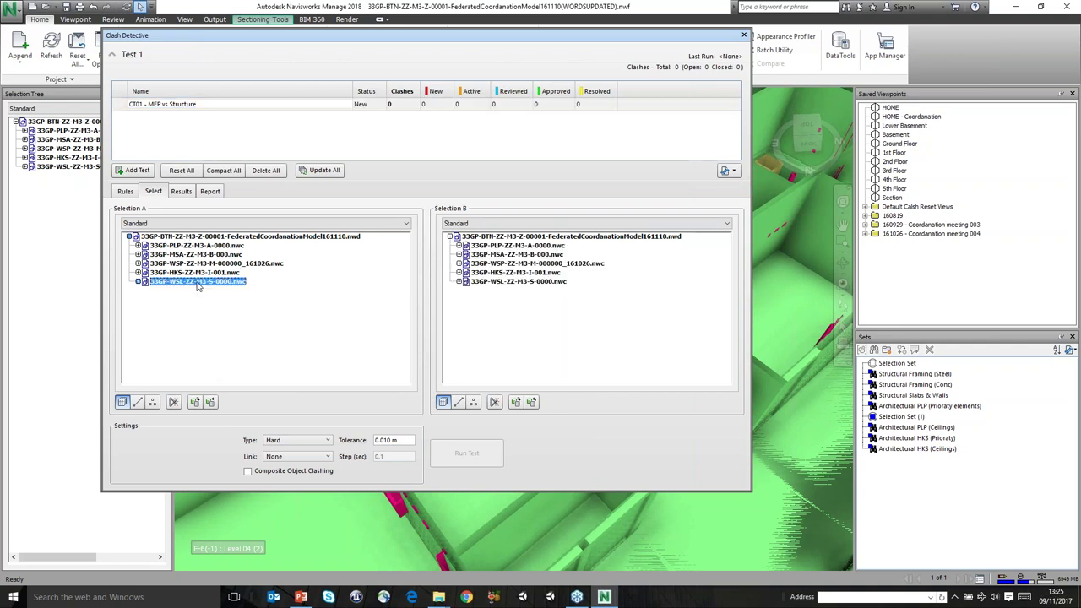
left_click(512, 264)
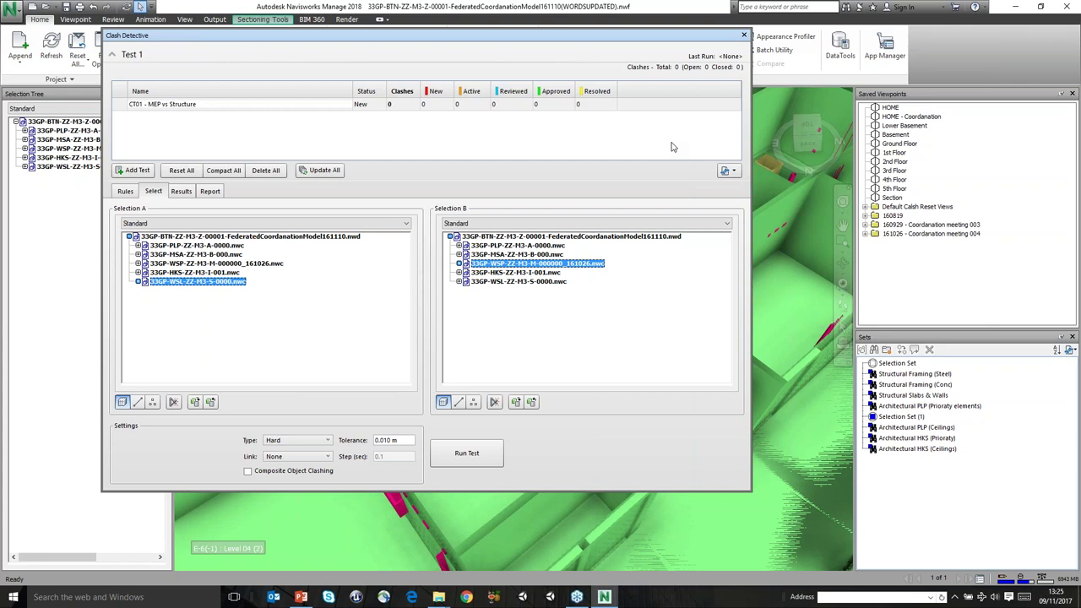
left_click(742, 34)
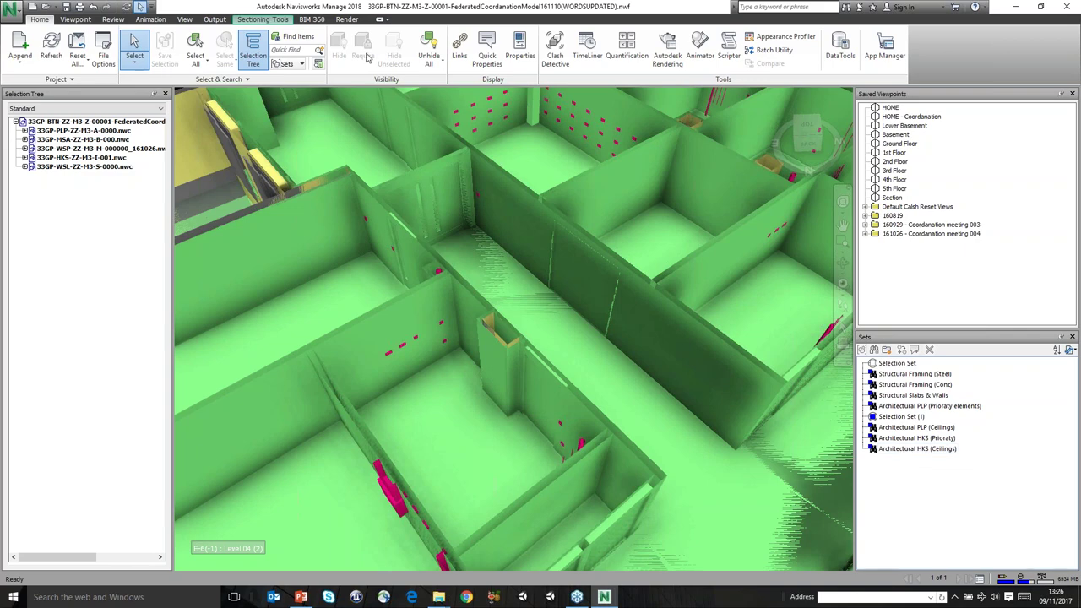
Recall the HOME - Coordanation viewpoint and turn off sectioning to show the whole building
scroll(490, 287, "down", 15)
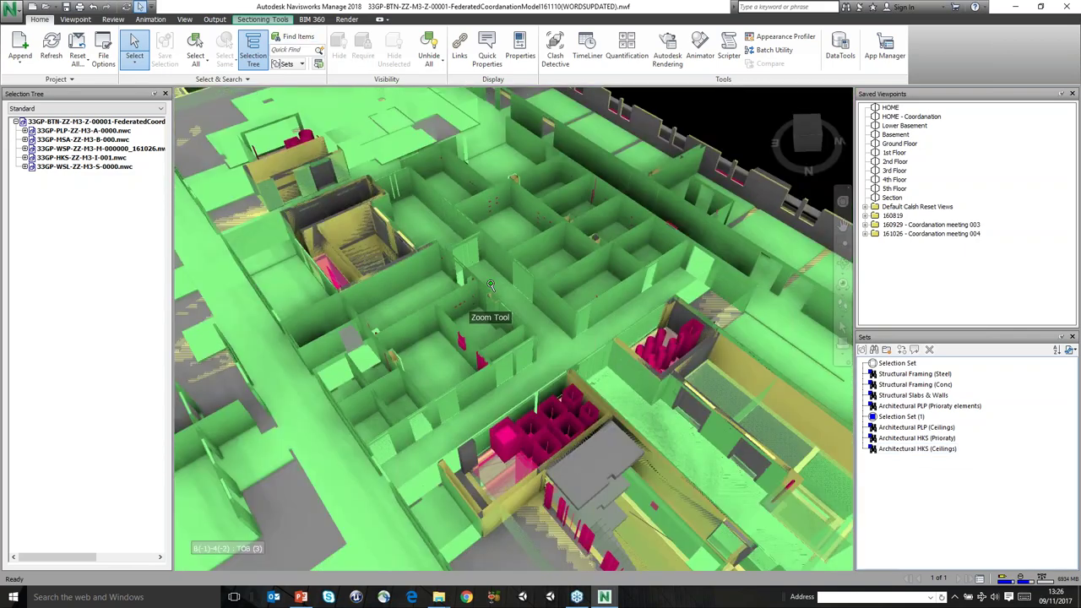
left_click(895, 118)
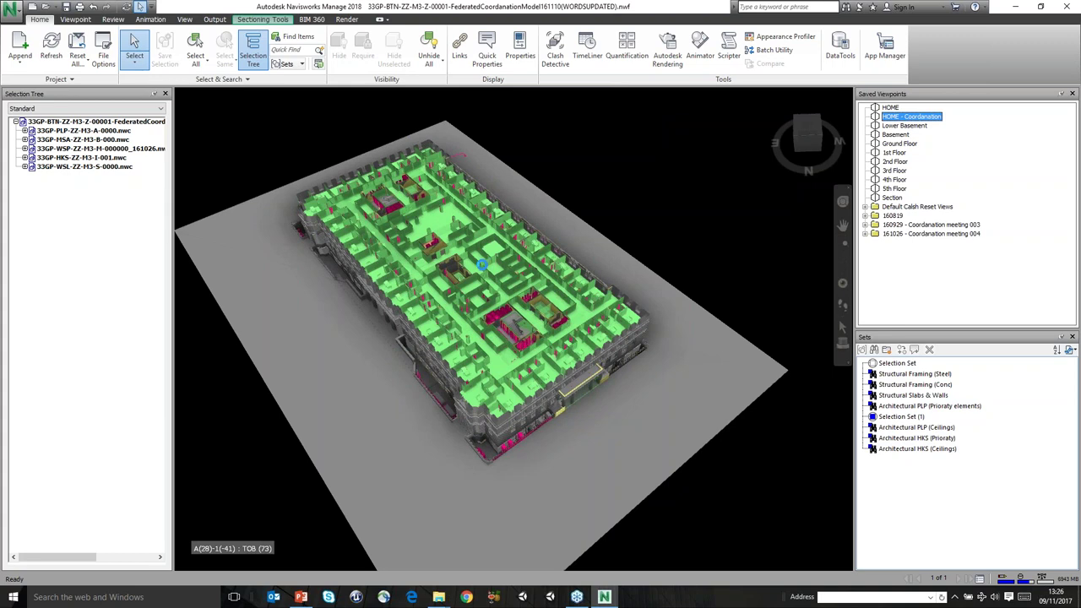
key("F11")
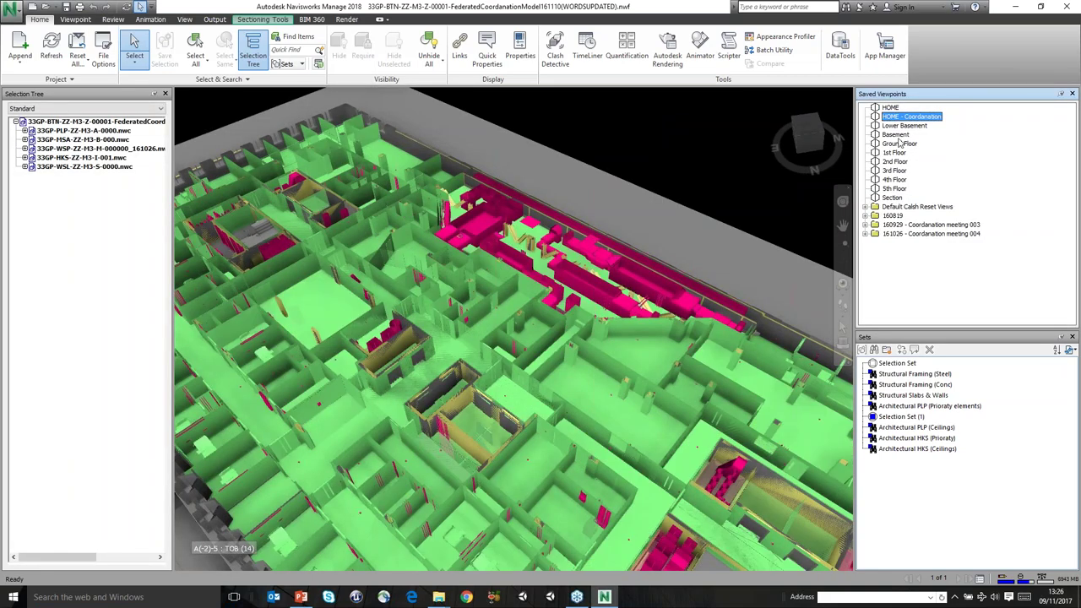
scroll(775, 215, "down", 5)
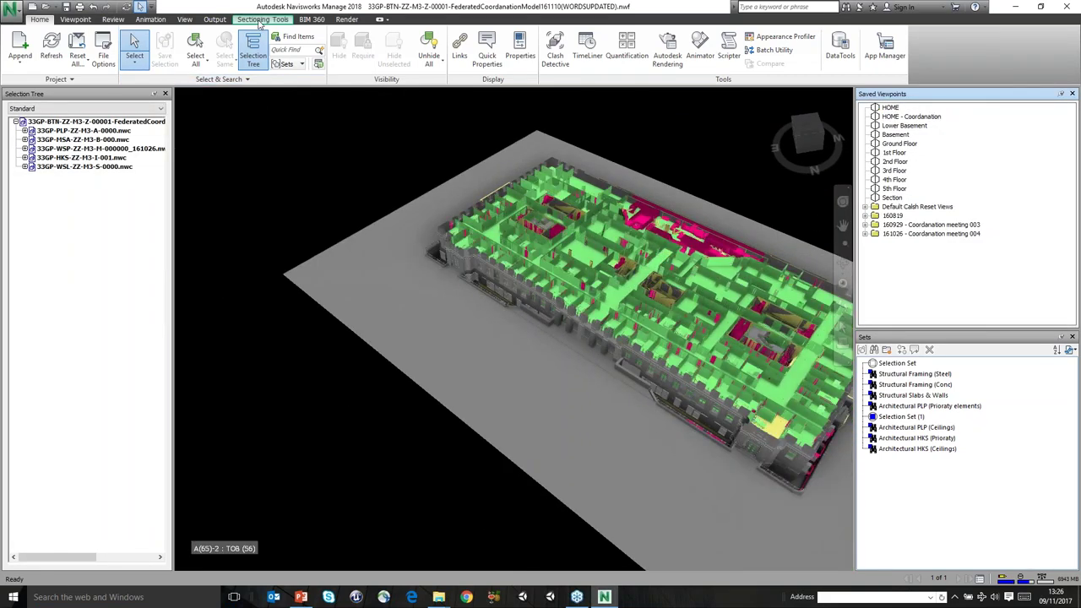
left_click(262, 18)
left_click(20, 51)
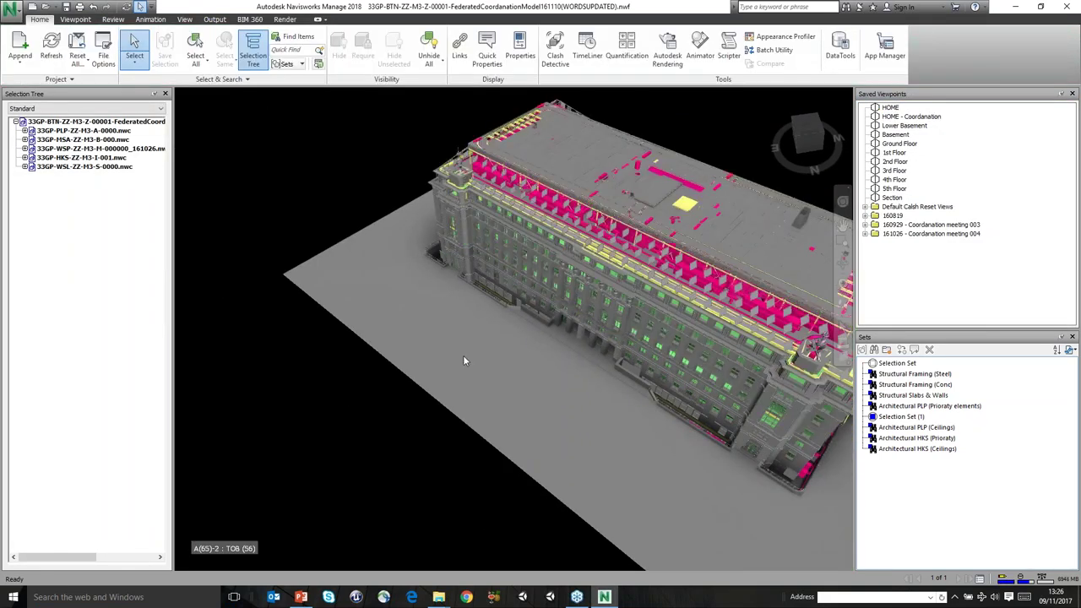
middle_click_drag(586, 351, 506, 346, "shift")
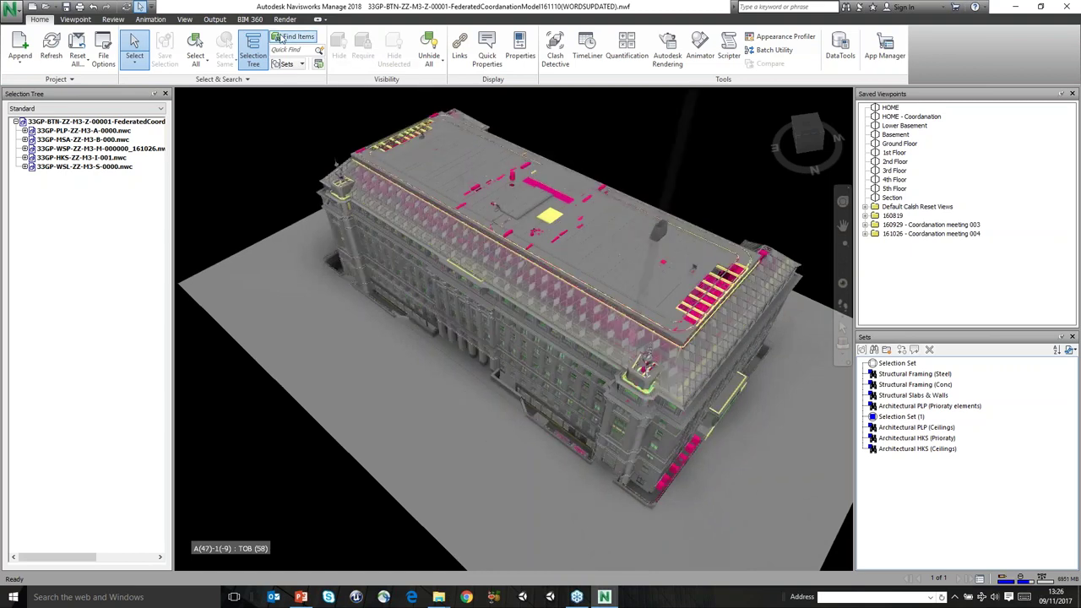
Open Find Items and choose 33GP-WSL-ZZ-M3-S-0000.nwc as the model to search in
left_click(293, 36)
left_click(147, 332)
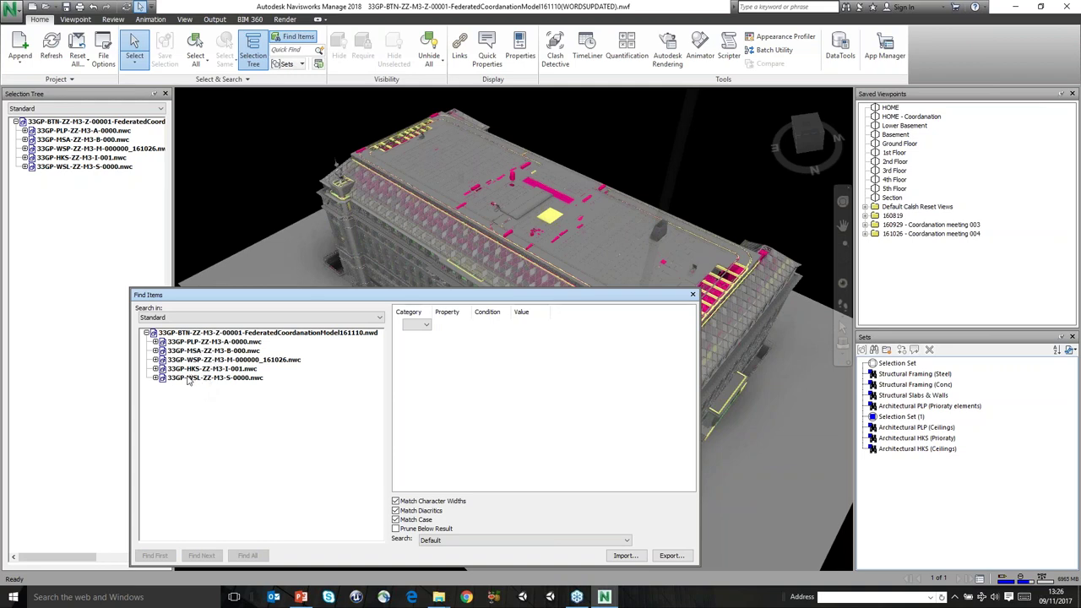
left_click(187, 378)
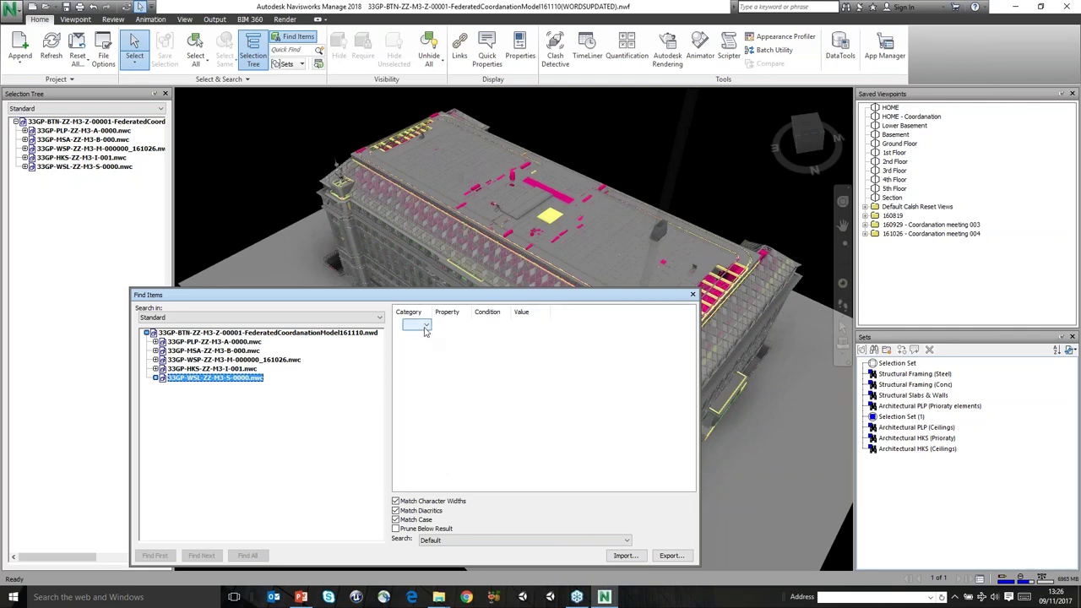
Select the yellow steel beam along the roof edge above the diamond-patterned facade and display its item properties
scroll(561, 240, "up", 8)
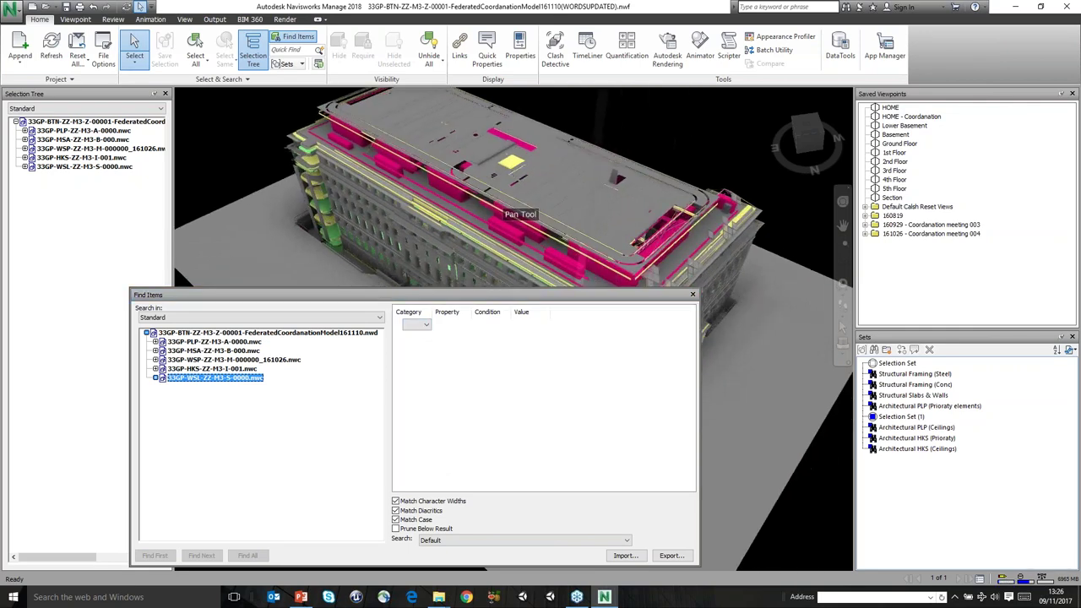
scroll(555, 241, "up", 6)
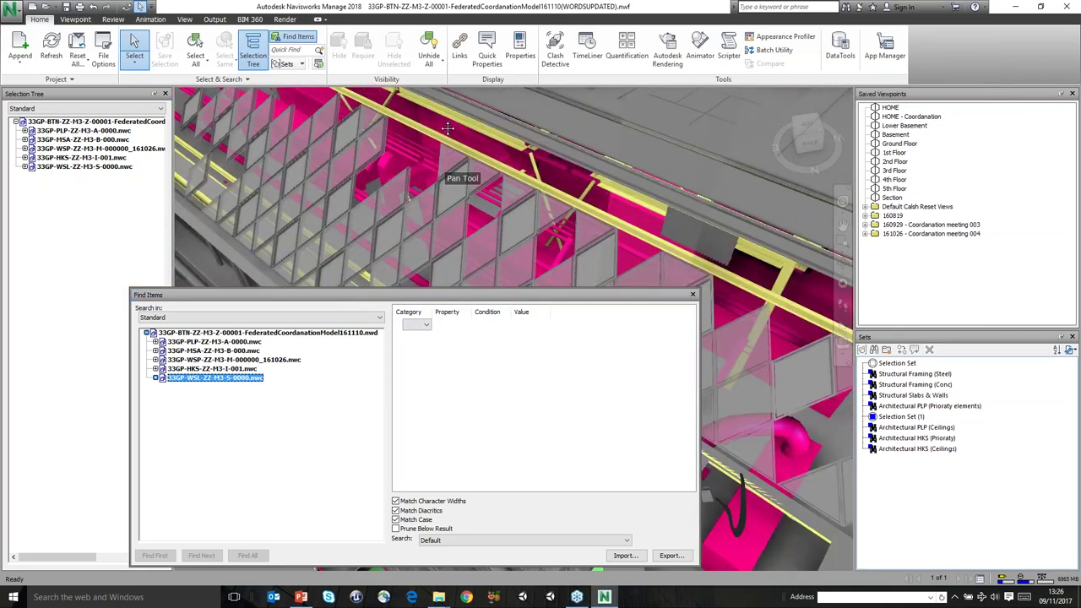
scroll(553, 187, "up", 8)
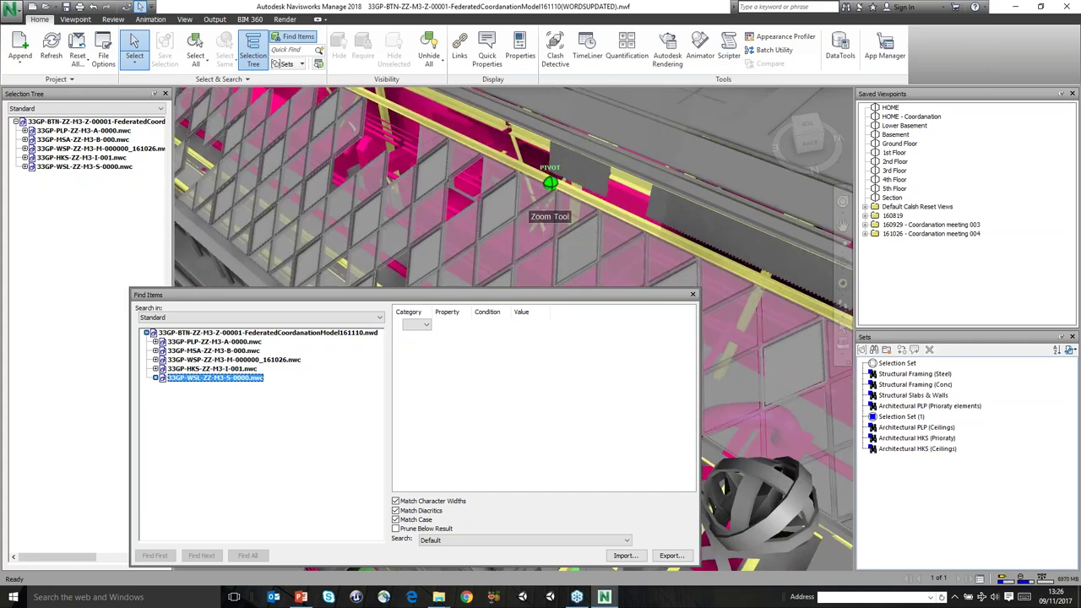
scroll(550, 184, "up", 3)
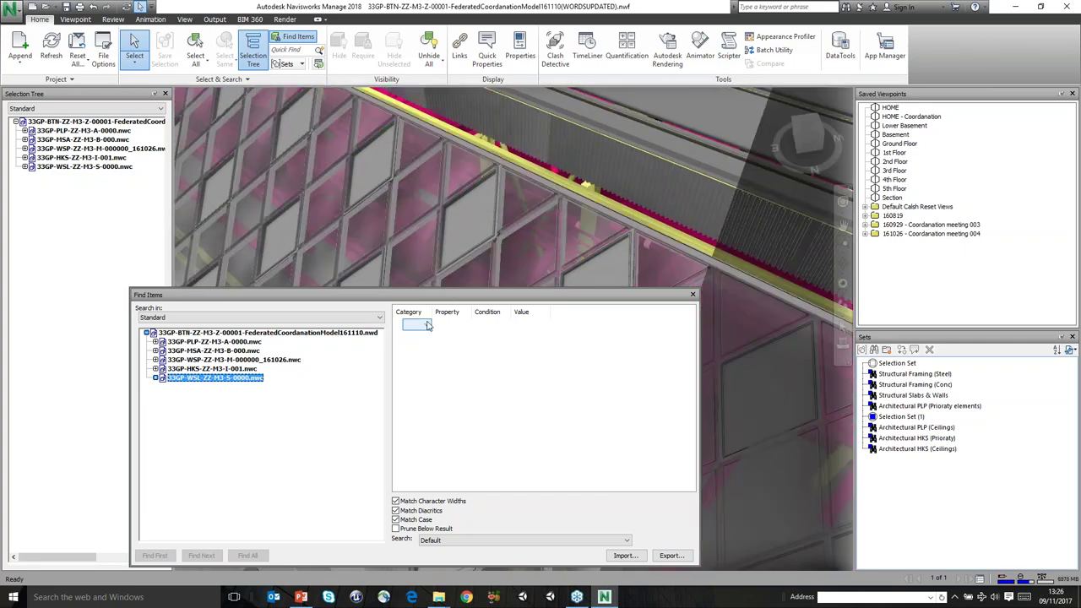
left_click(465, 140)
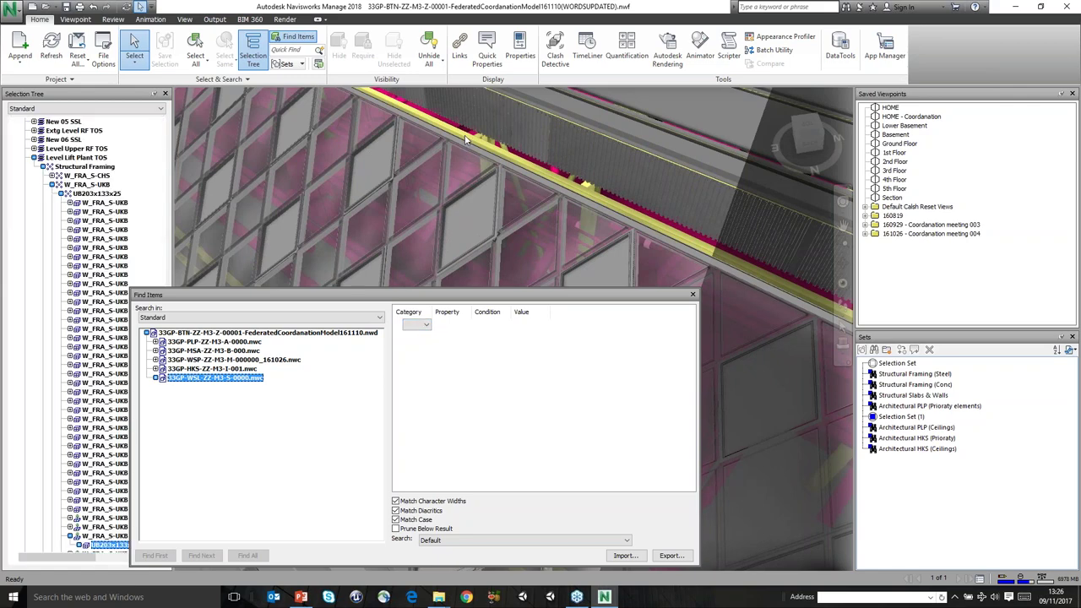
left_click(521, 51)
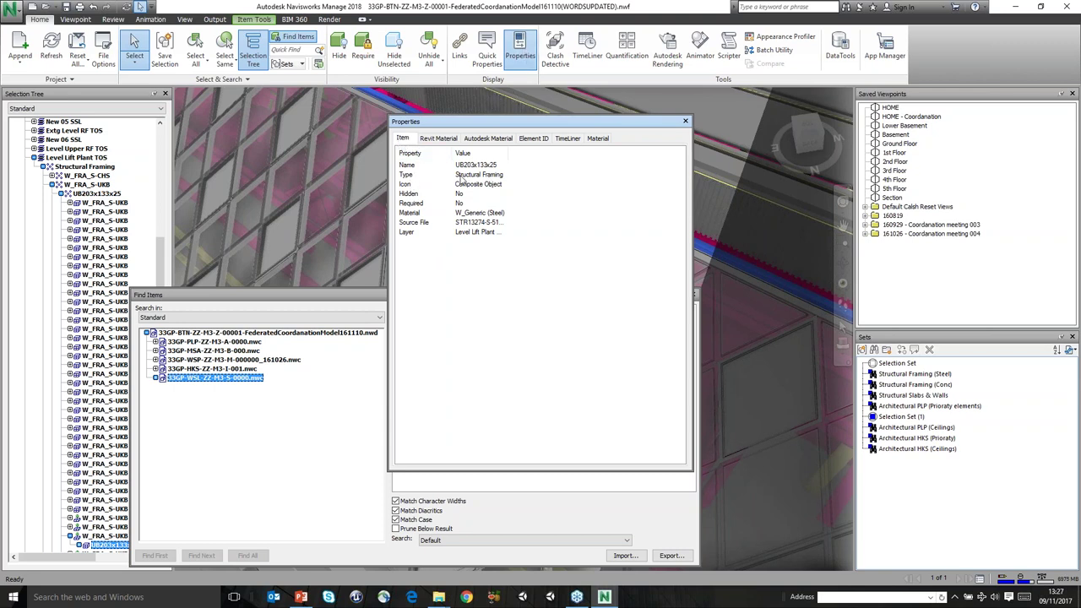
Close the item properties and start a search condition with category Item, property Type and condition =
left_click(685, 121)
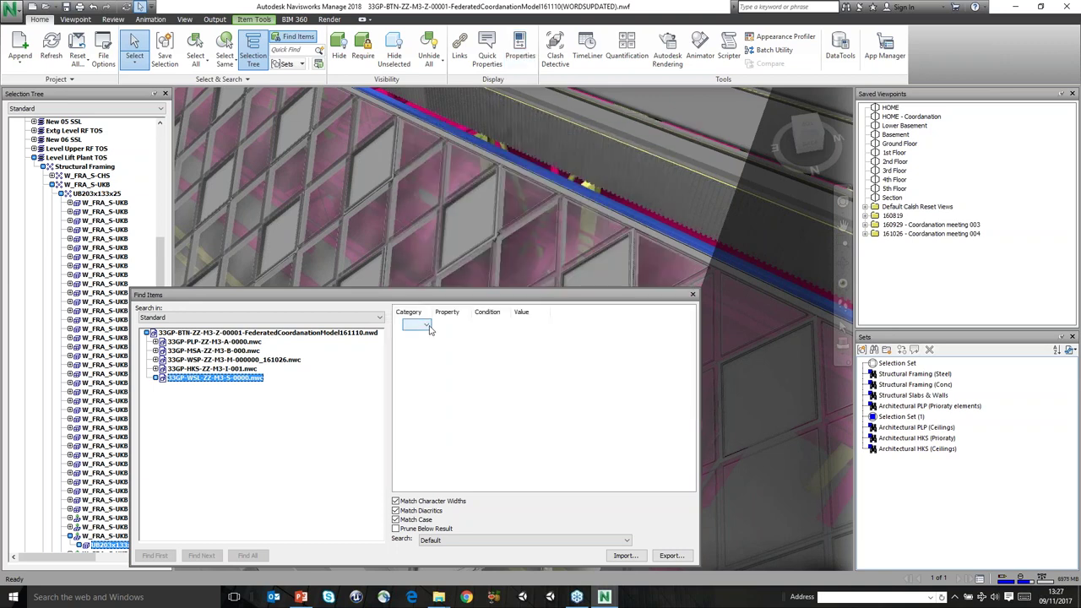
left_click(429, 330)
left_click(418, 334)
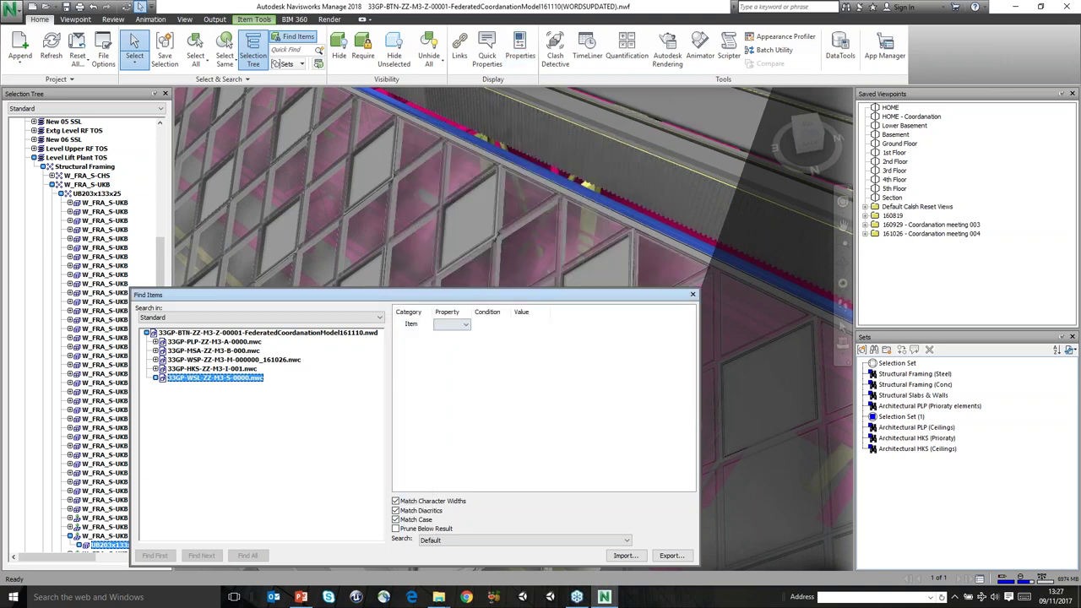
left_click(451, 324)
left_click(450, 432)
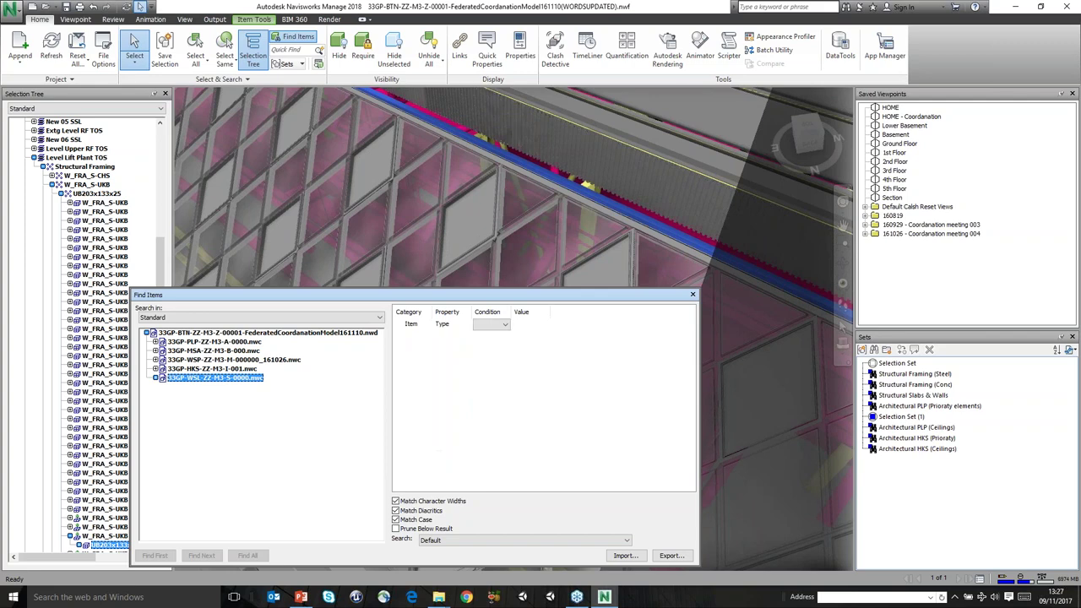
left_click(546, 328)
left_click(628, 325)
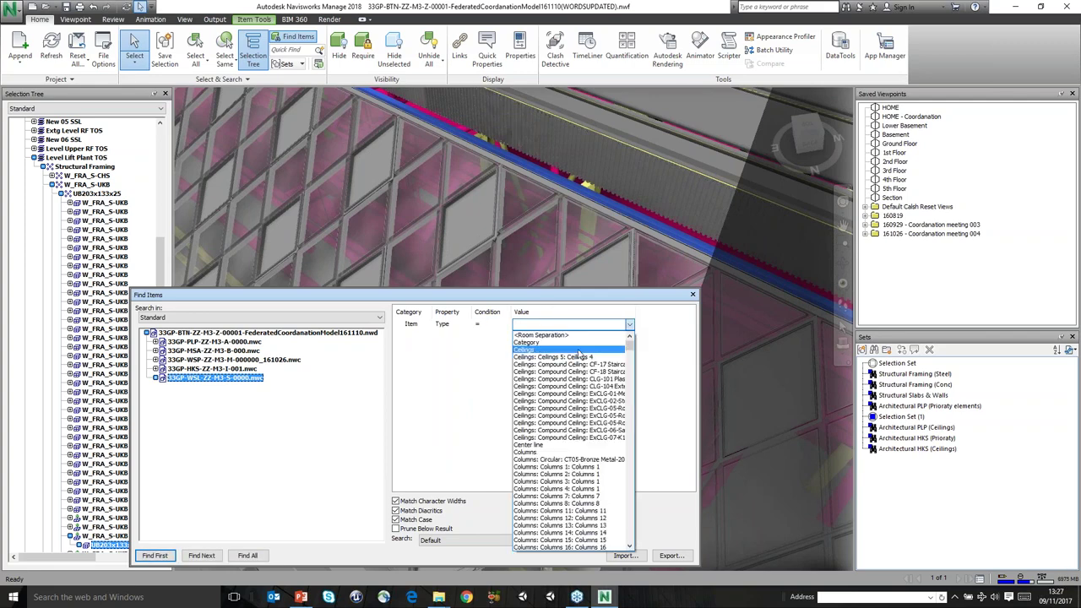
scroll(579, 353, "down", 10)
scroll(574, 355, "up", 10)
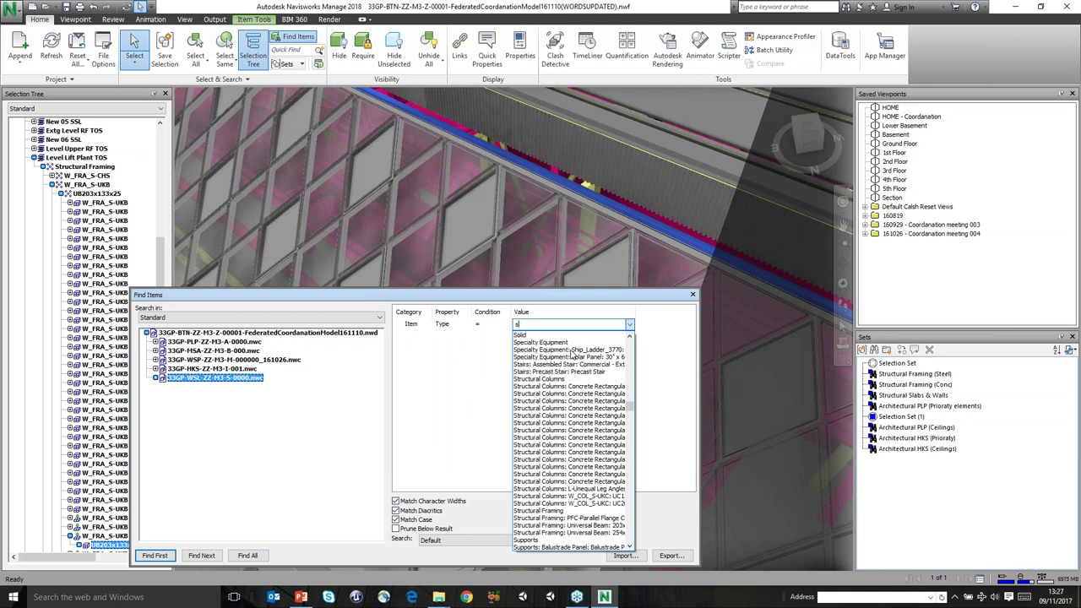
left_click(595, 283)
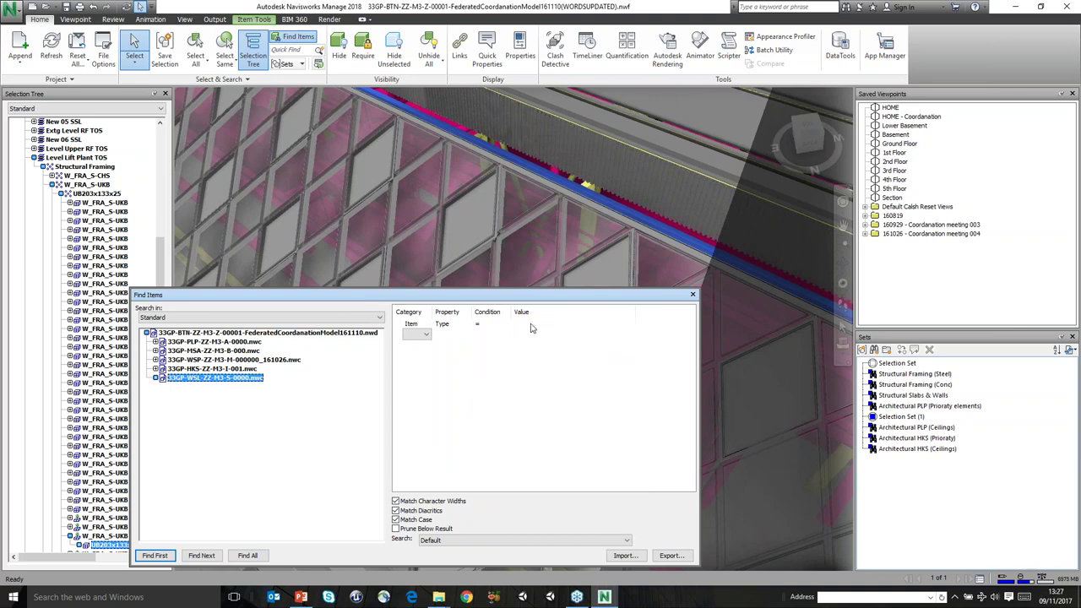
left_click(572, 324)
type("strr")
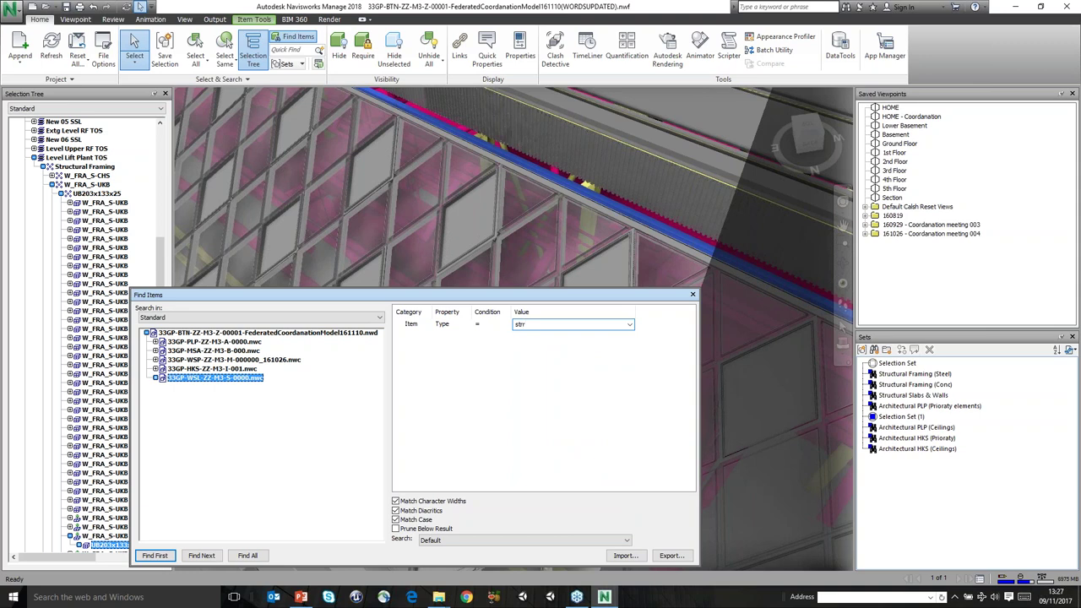
key("BackSpace")
key("BackSpace")
key("BackSpace")
key("Down")
Set the value of the Item Type search condition to Structural Framing
left_click(623, 325)
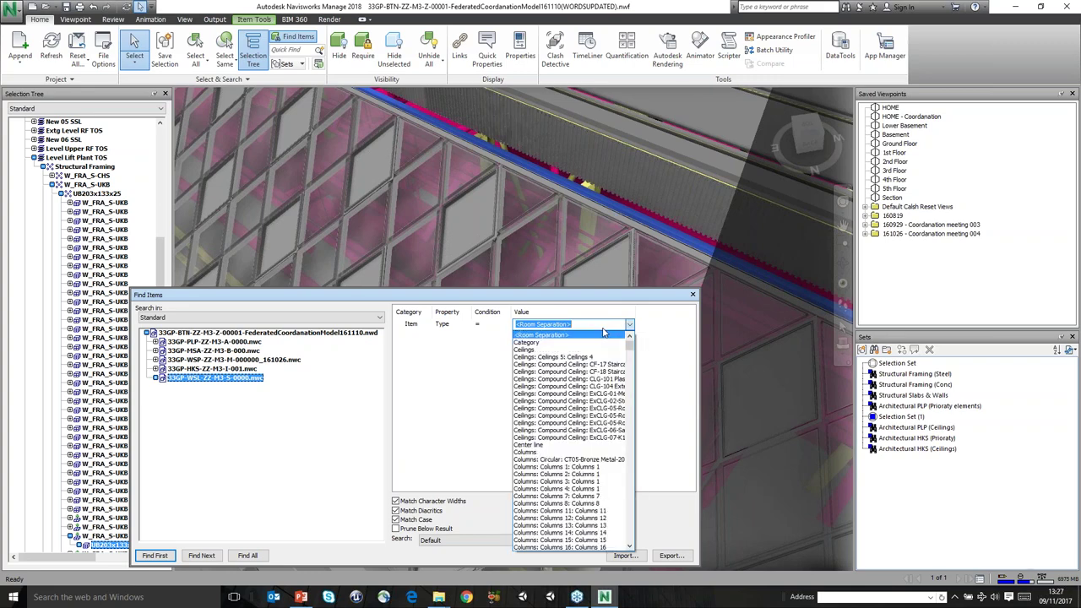
type("struct")
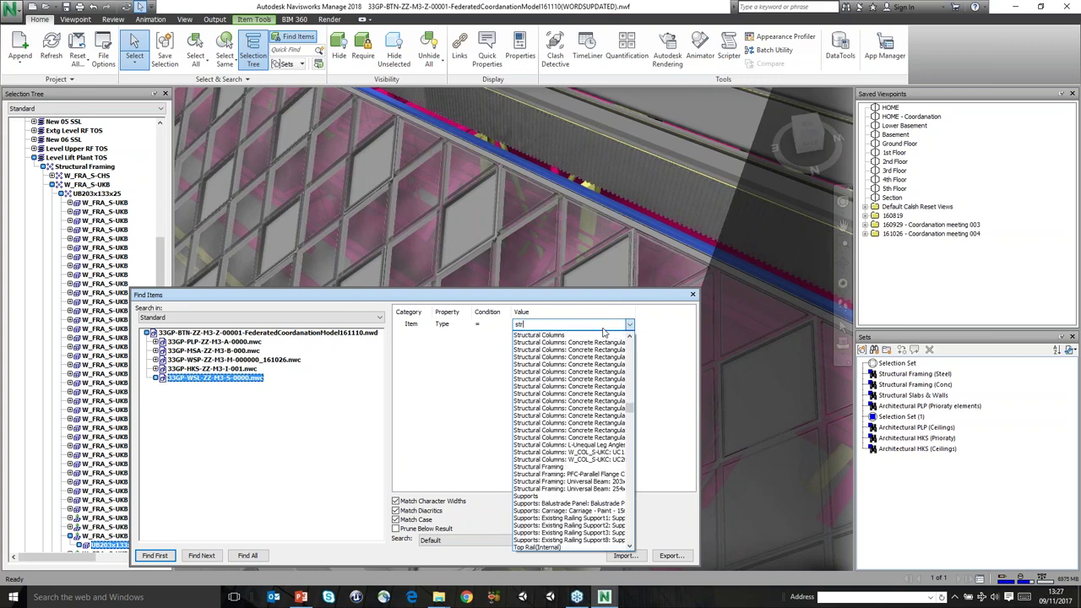
left_click(557, 467)
Add a second search condition, Item Type = Structural Columns, and find all items matching the two conditions
left_click(425, 334)
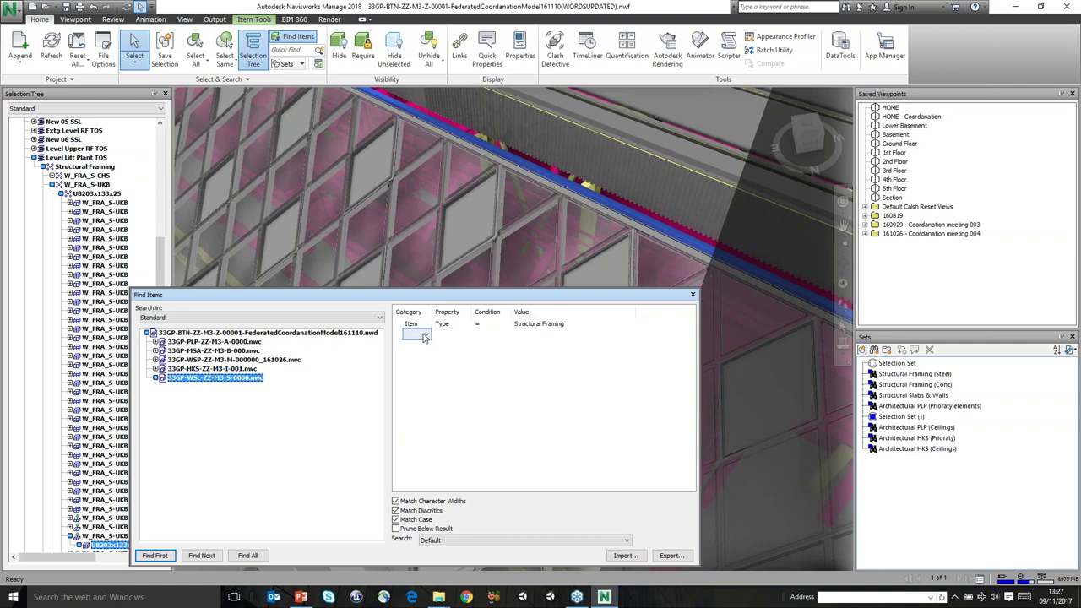
left_click(418, 343)
left_click(456, 335)
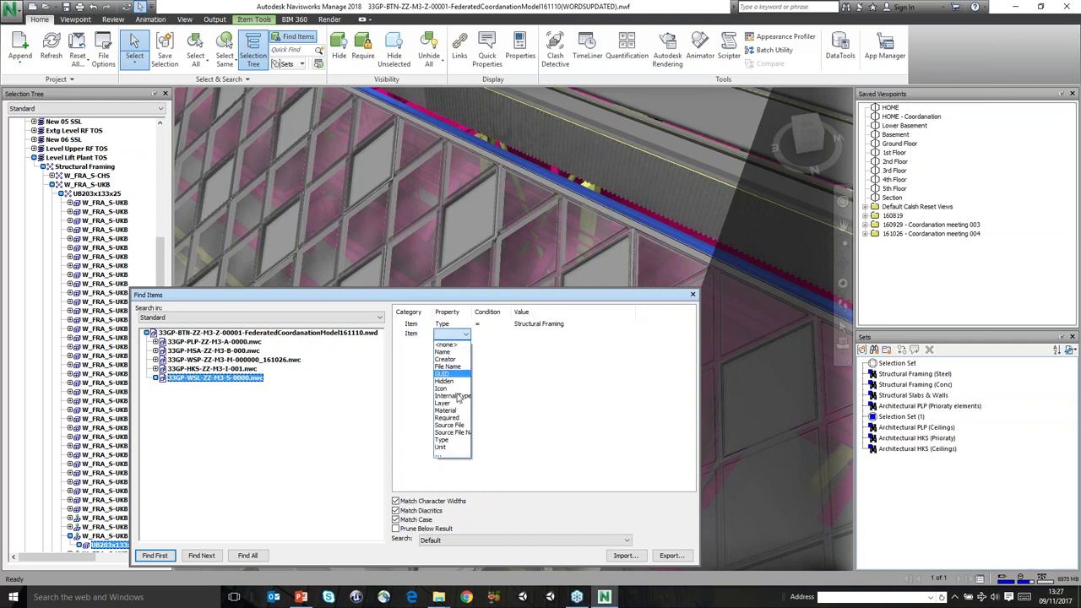
left_click(449, 448)
left_click(493, 334)
left_click(488, 344)
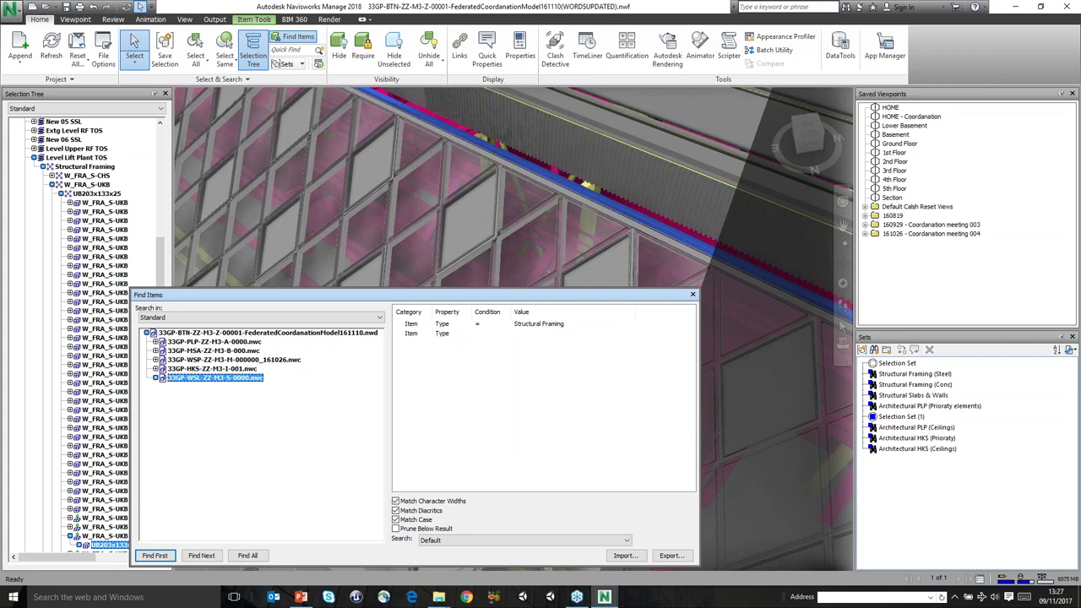
left_click(629, 334)
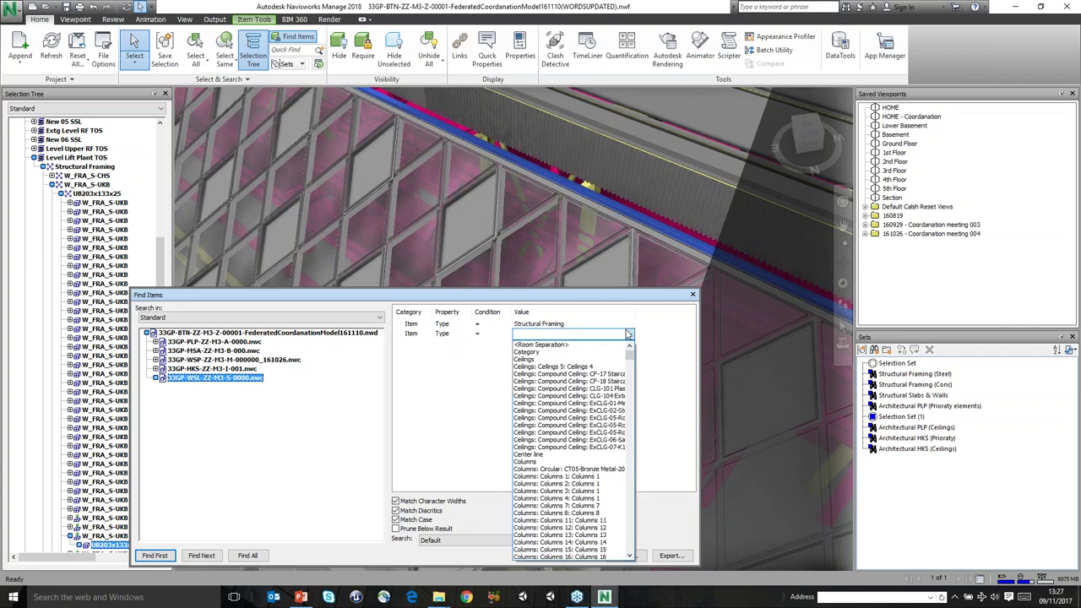
type("struct")
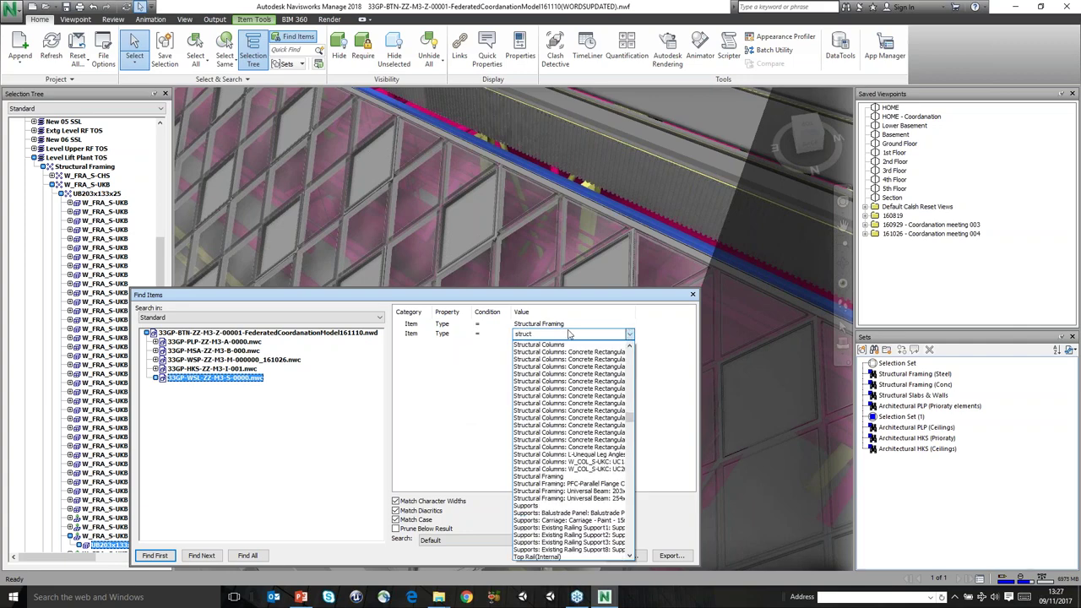
left_click(537, 344)
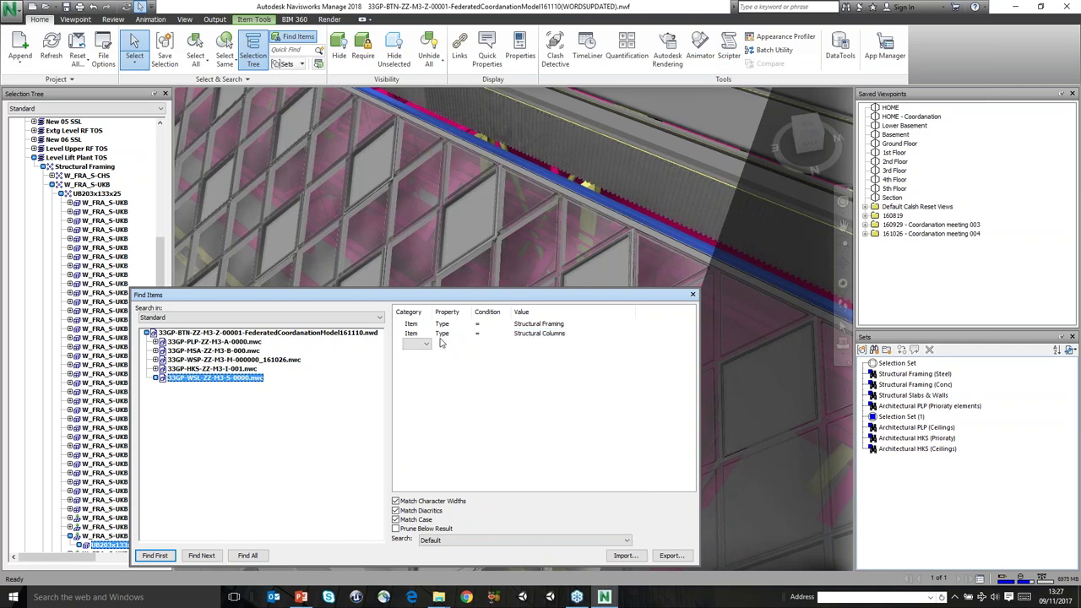
left_click(248, 555)
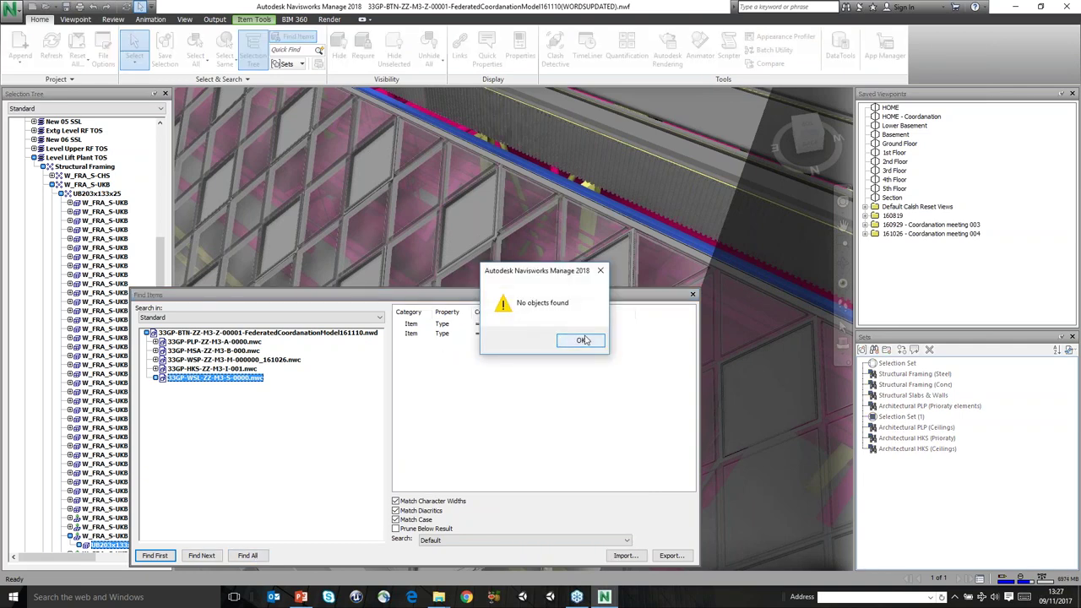
left_click(582, 340)
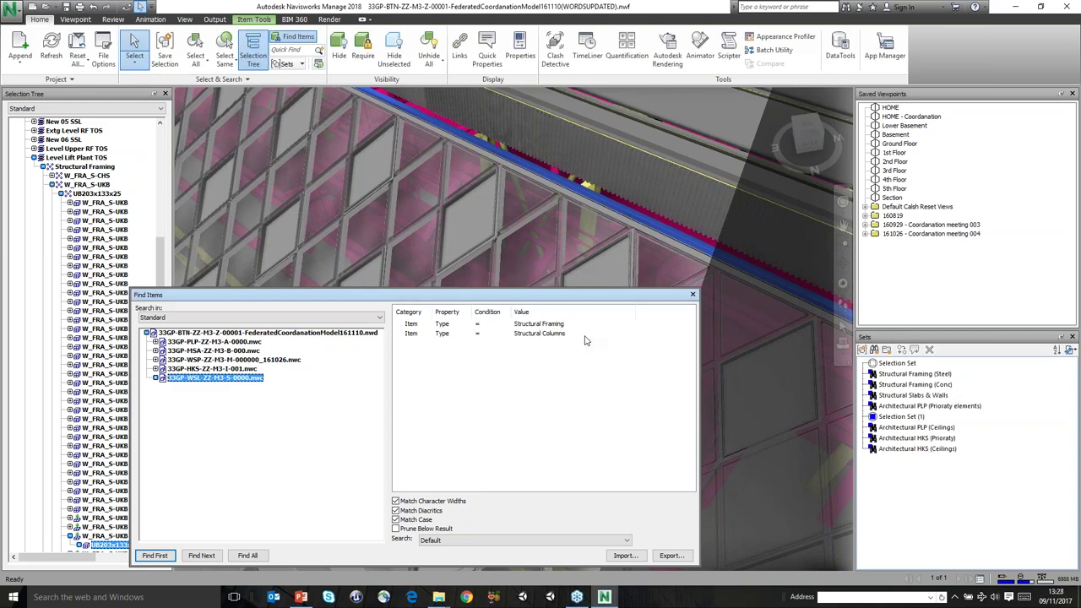
Make the Structural Columns condition an Or condition and find all matching items in the structural model
right_click(563, 325)
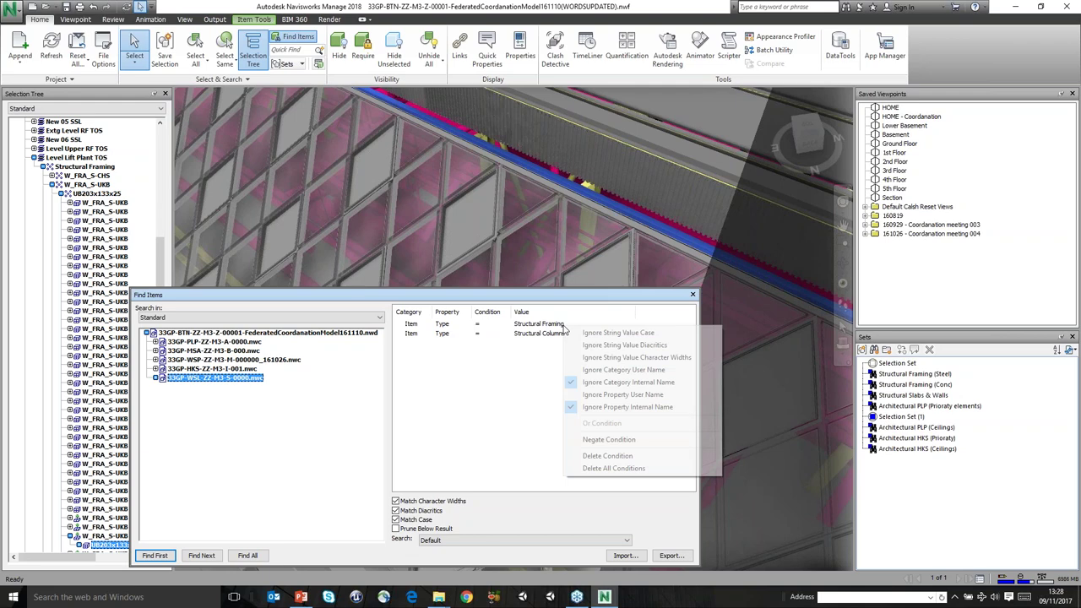
right_click(529, 336)
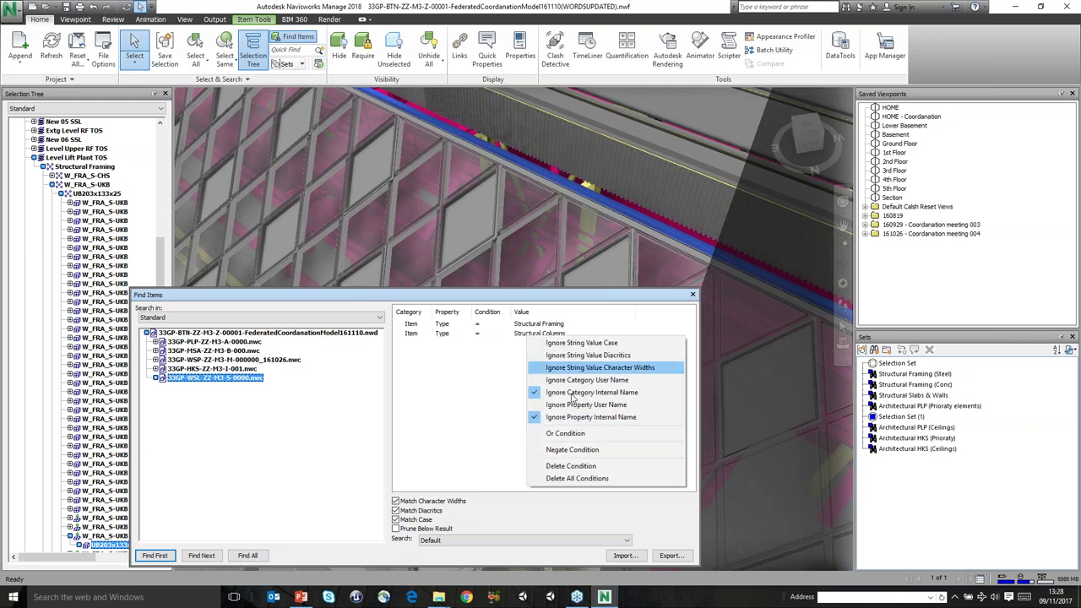
left_click(557, 434)
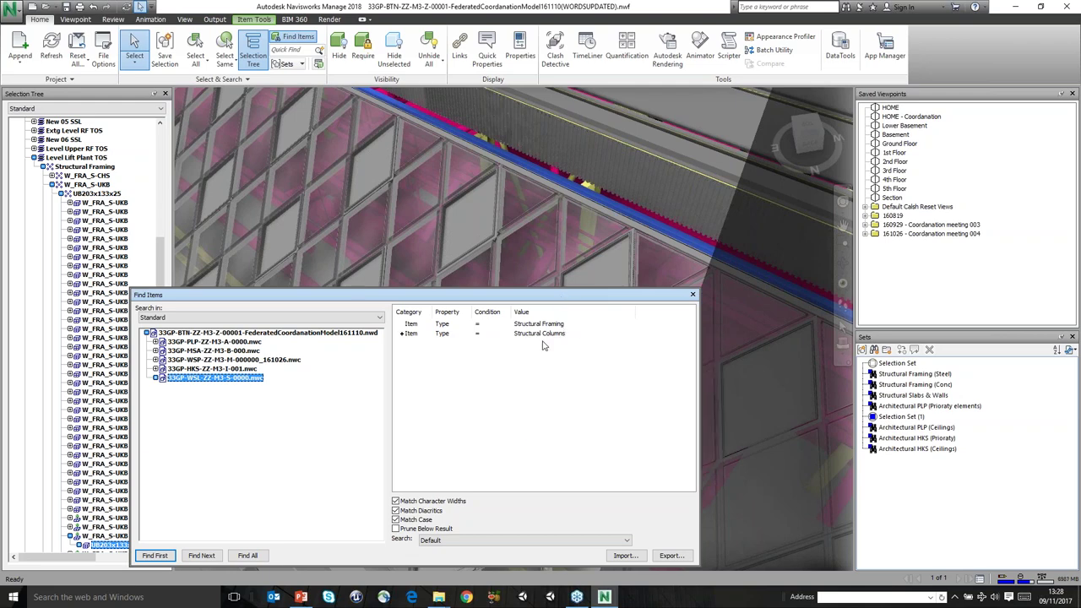
left_click(247, 554)
scroll(601, 224, "down", 10)
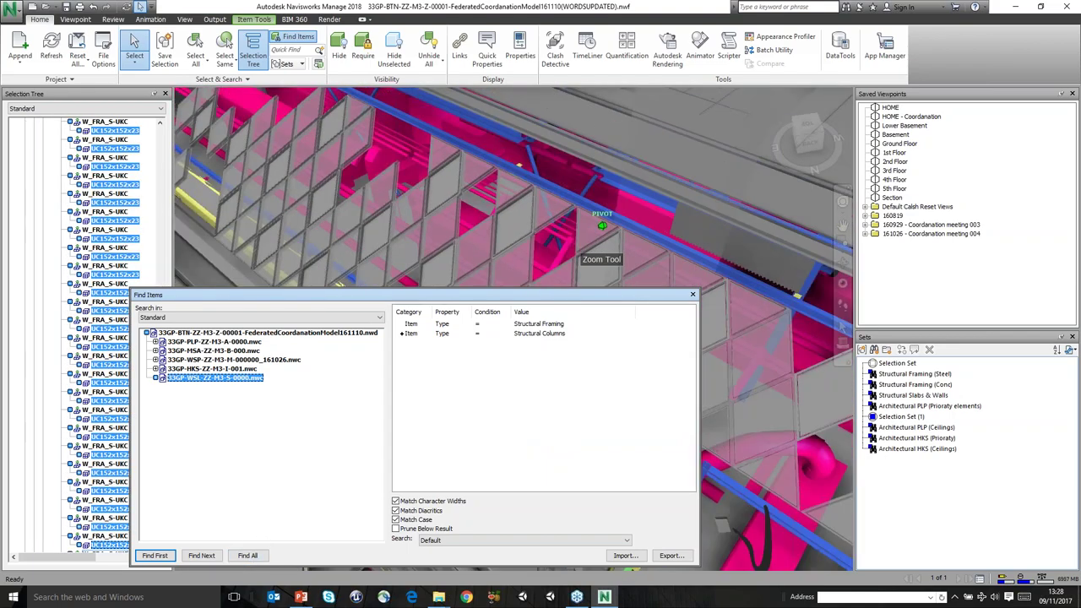
middle_click_drag(601, 225, 629, 269, "shift")
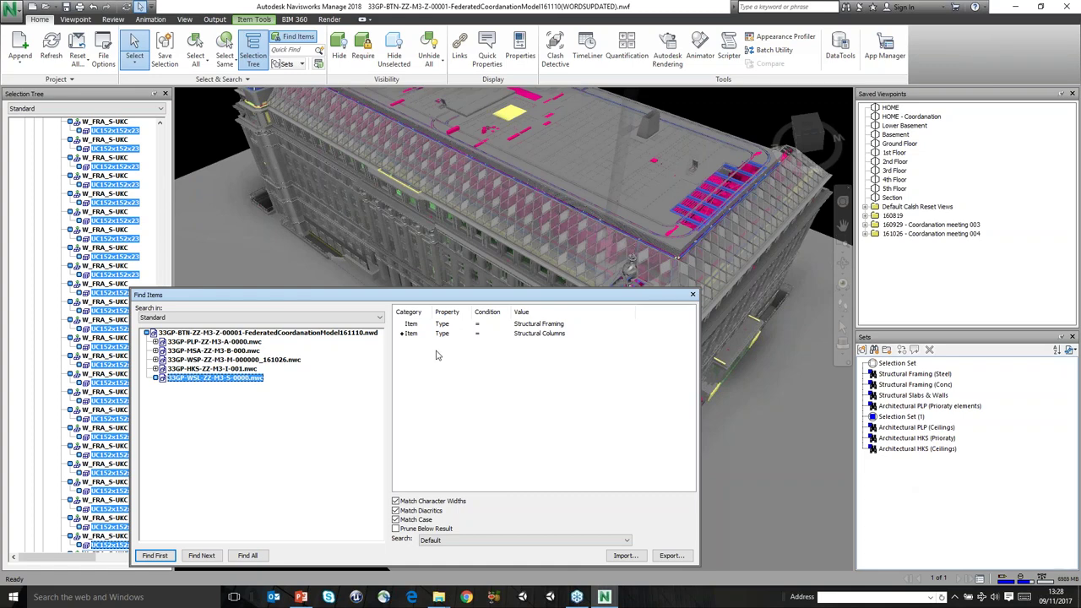
left_click(247, 554)
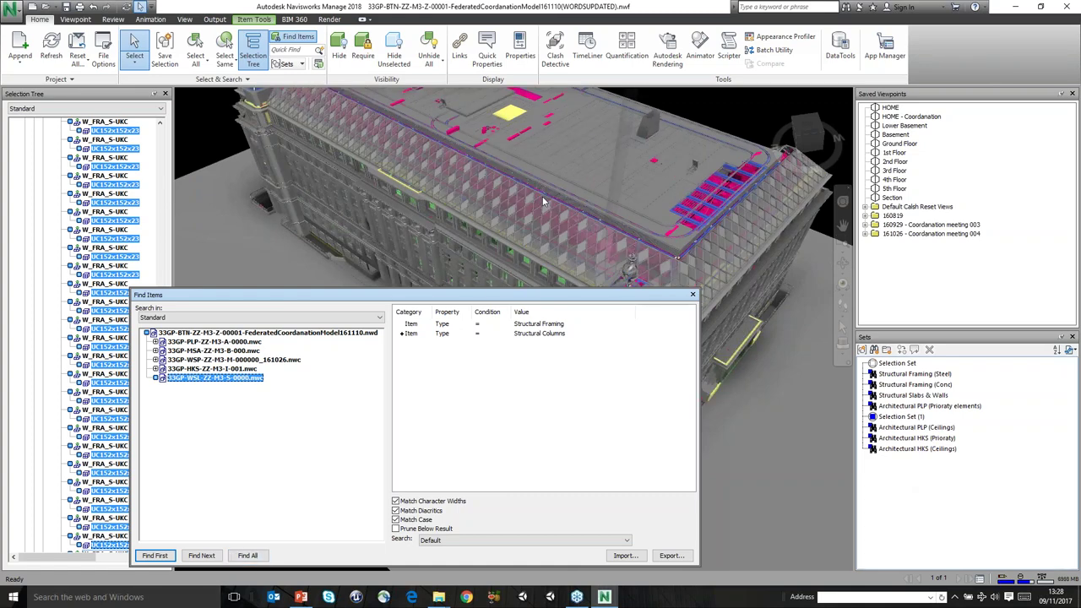
Save the current search as a set named STRUCTURE - Steel and close Find Items
right_click(894, 488)
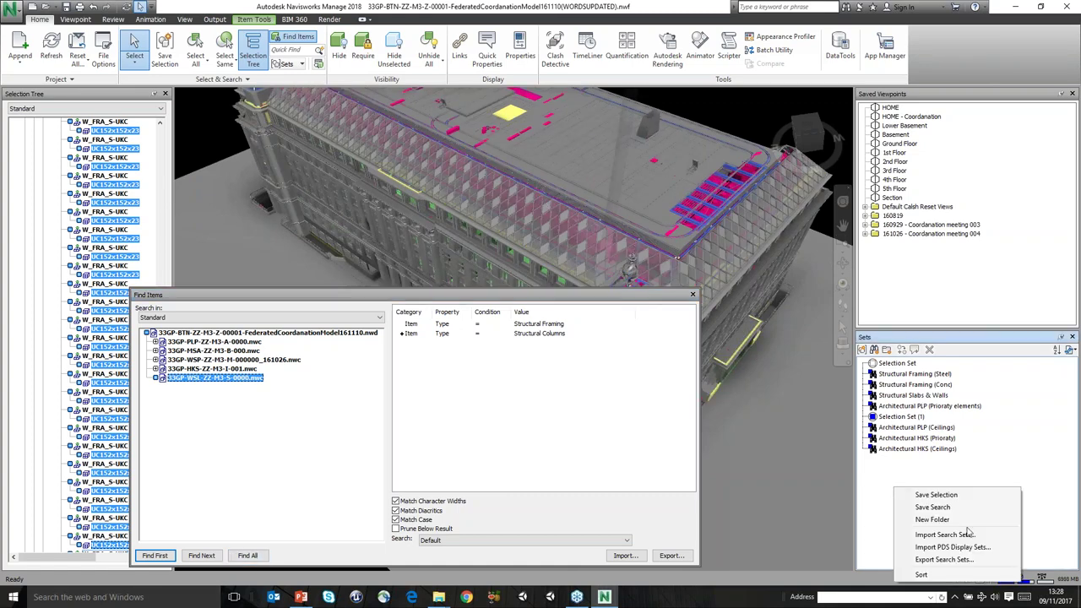
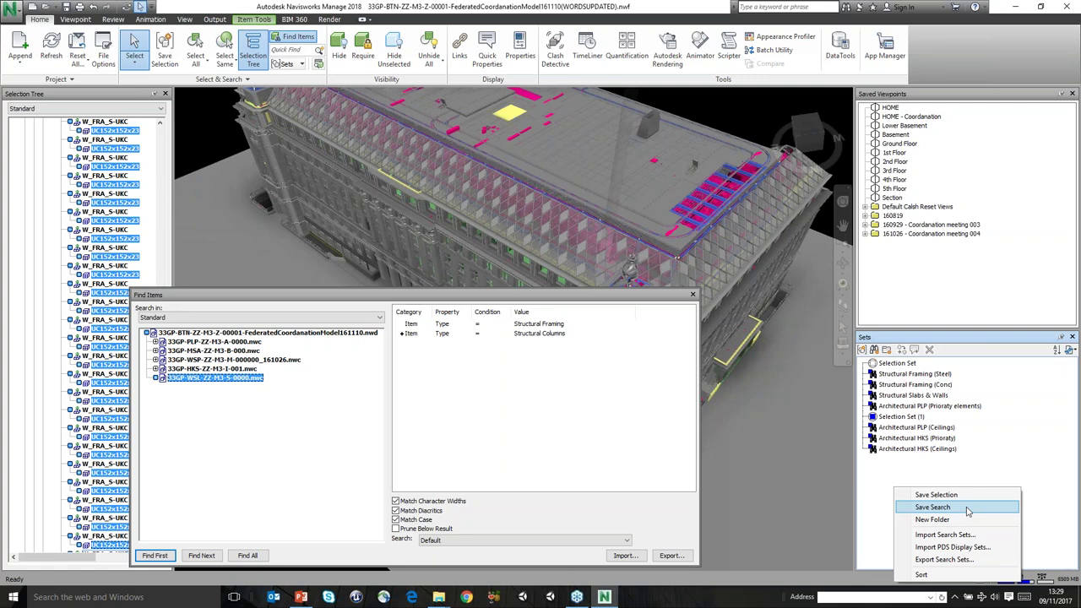
left_click(968, 510)
type("STRUCTURE S")
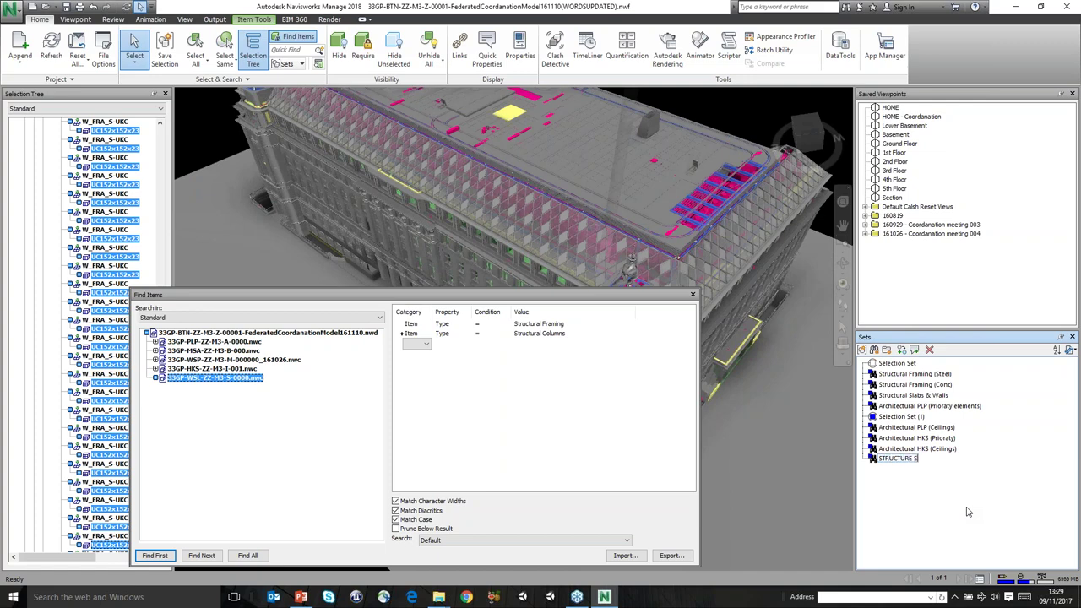
key("BackSpace")
type("- Steel")
left_click(692, 294)
left_click(905, 463)
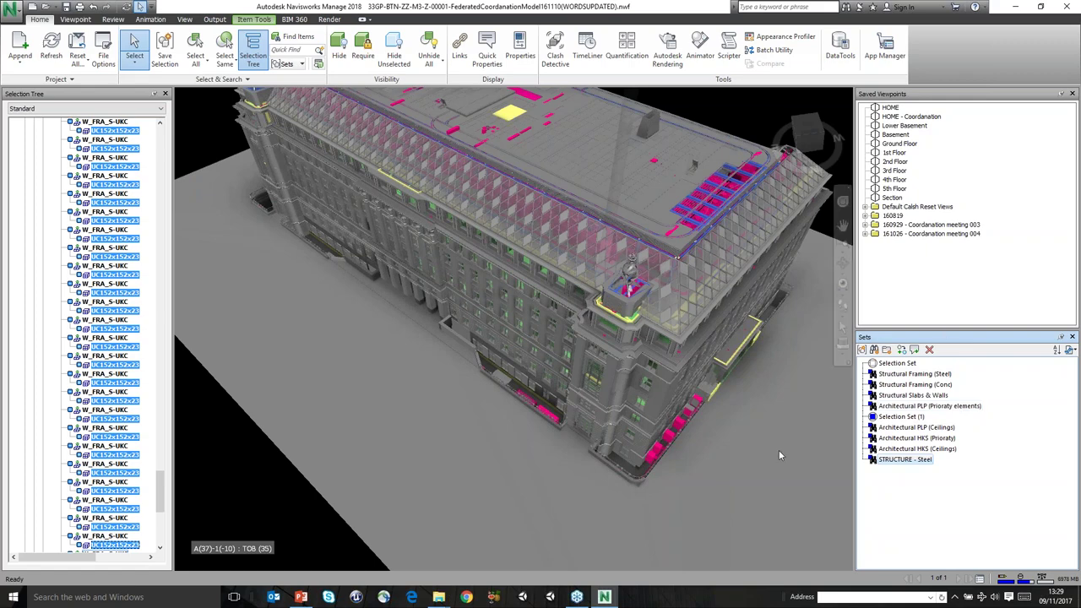
Open Clash Detective and set 33GP-WSP-ZZ-M3-M-000000_161026.nwc as Selection A of the CT01 - MEP vs Structure test
left_click(558, 55)
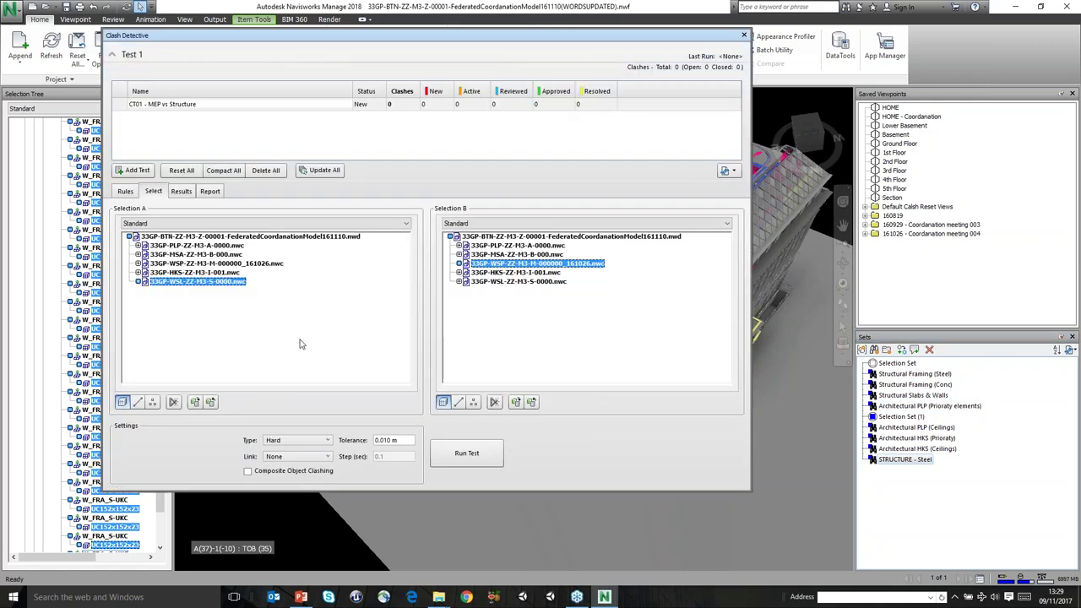
left_click(199, 104)
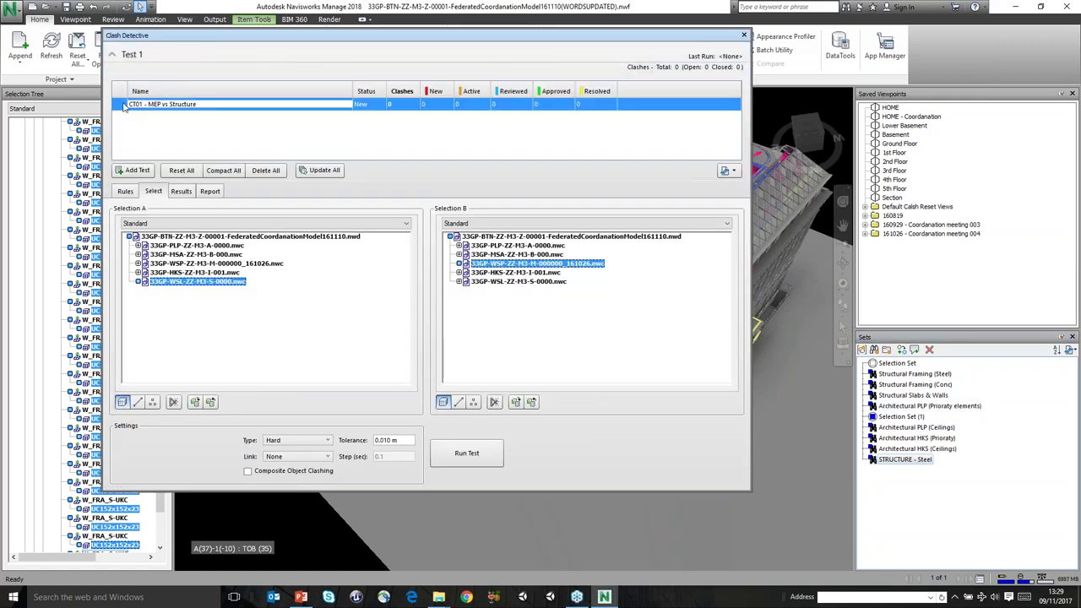
left_click(186, 263)
Set the STRUCTURE - Steel search set as Selection B and run the clash test with a 0.005 m tolerance
left_click(497, 224)
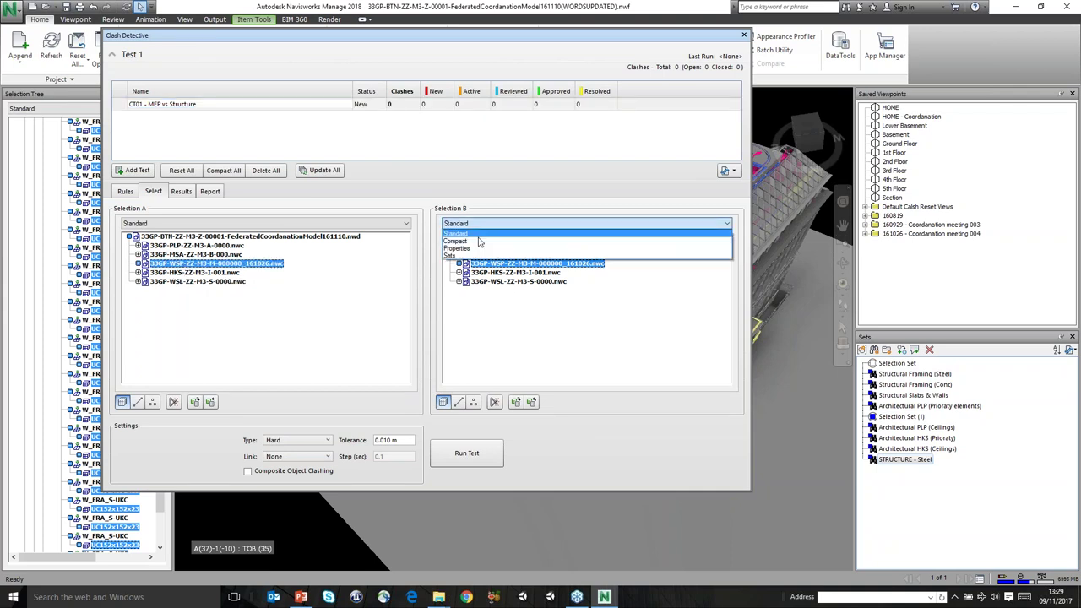
left_click(467, 256)
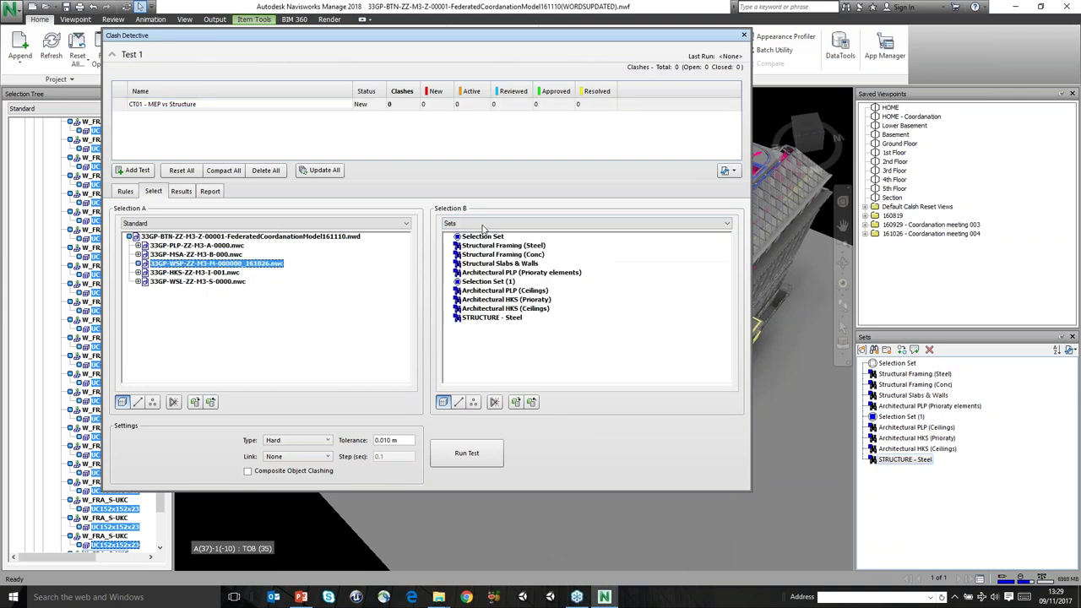
left_click(483, 318)
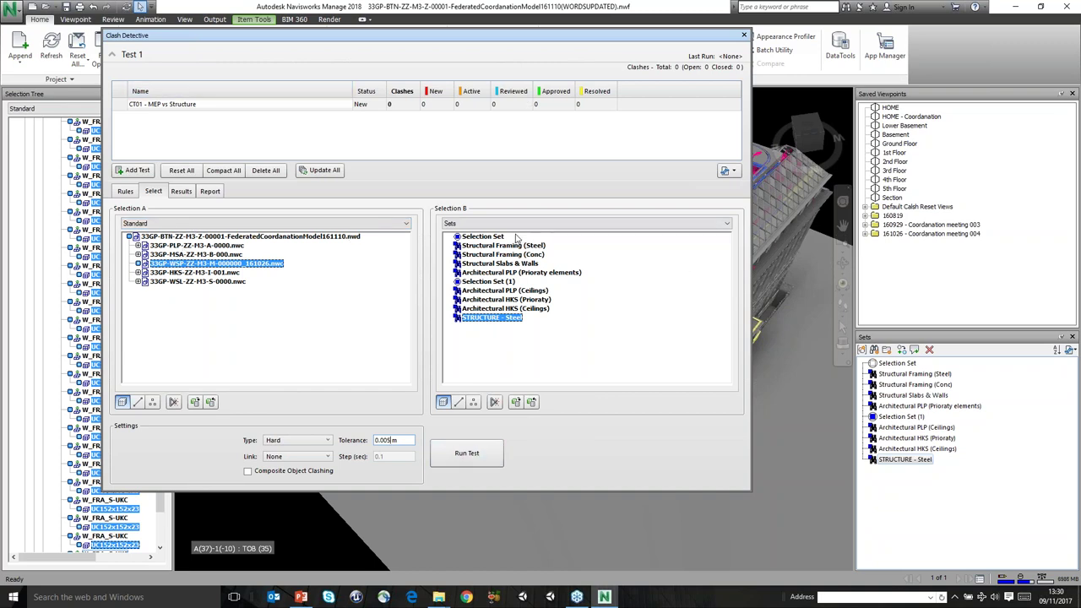
left_click(466, 448)
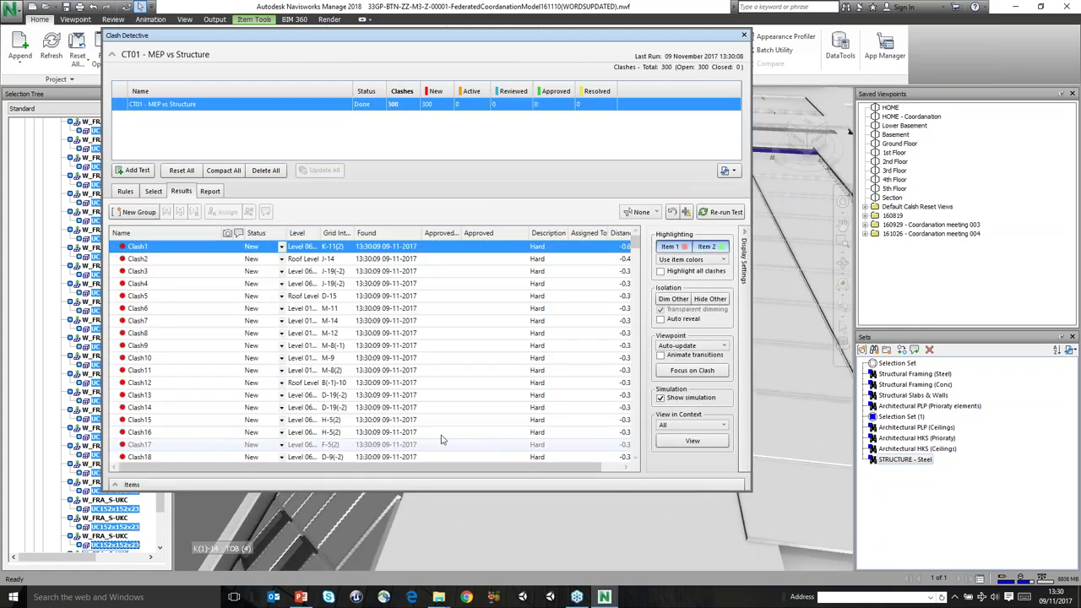
Move the Clash Detective window aside to uncover the model, and view Clash4 and Clash5 from the results
left_click_drag(300, 38, 601, 19)
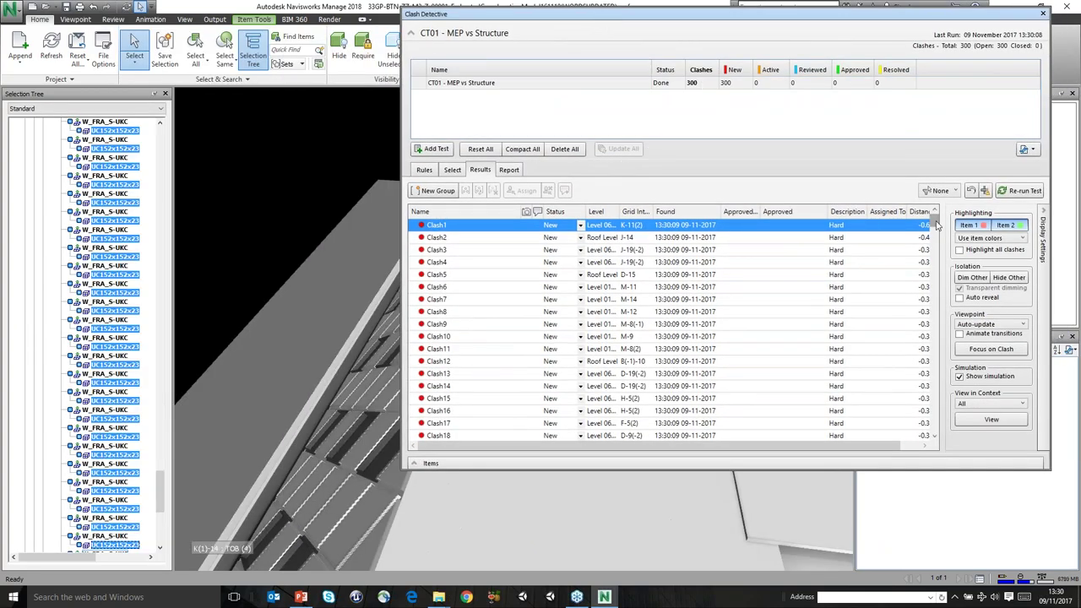
left_click_drag(622, 19, 888, 49)
left_click(738, 289)
left_click(736, 304)
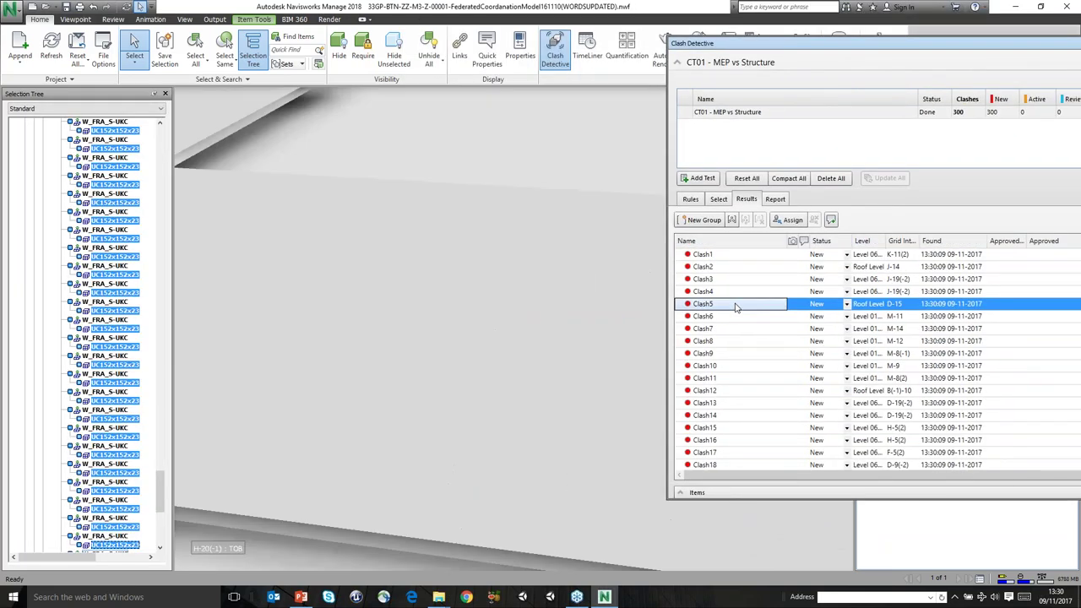
View Clash8 and Clash11 from the results, hide all other items, and examine the isolated Clash11 elements up close
left_click(732, 340)
left_click(734, 378)
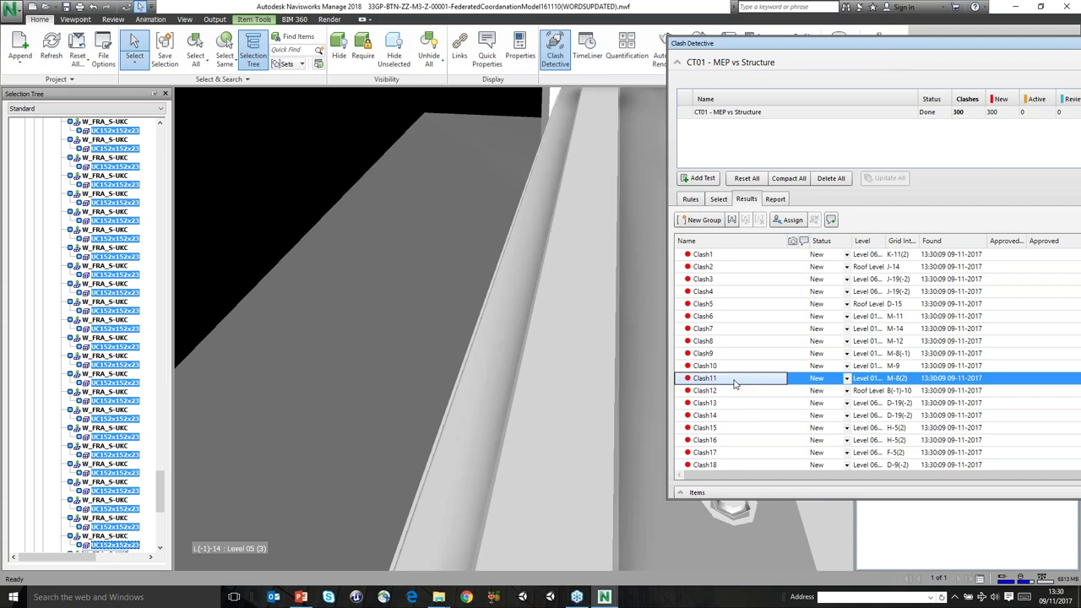
left_click_drag(885, 43, 7, 62)
left_click(424, 326)
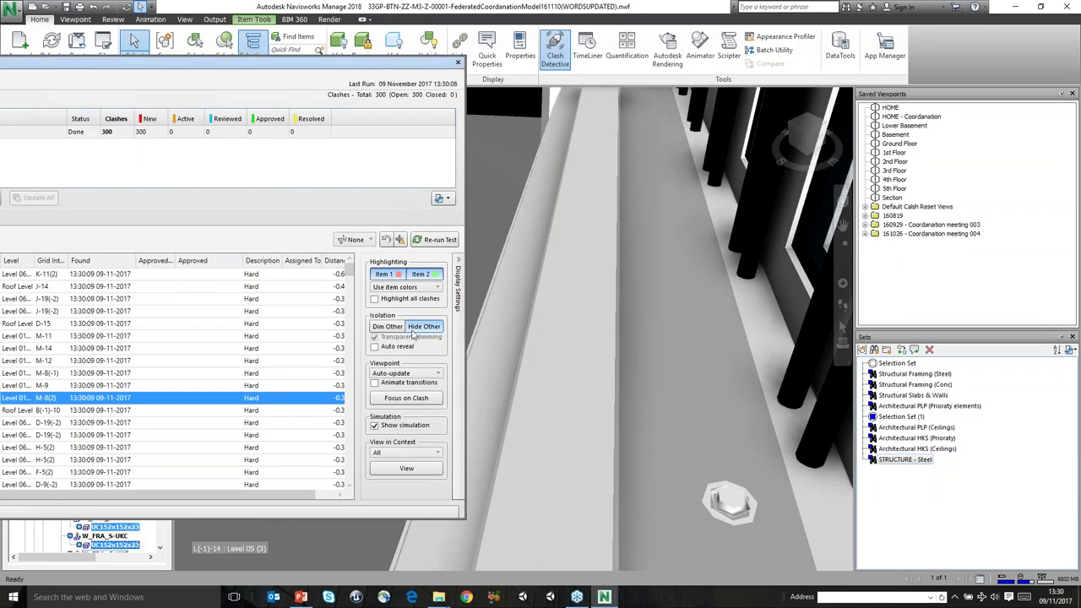
scroll(499, 355, "up", 5)
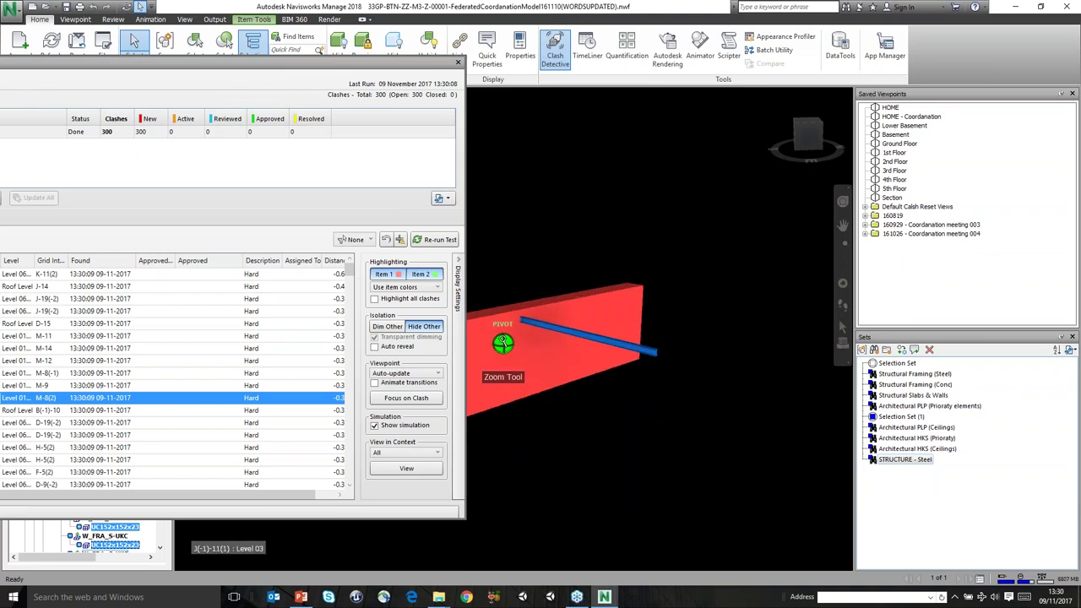
scroll(510, 327, "up", 2)
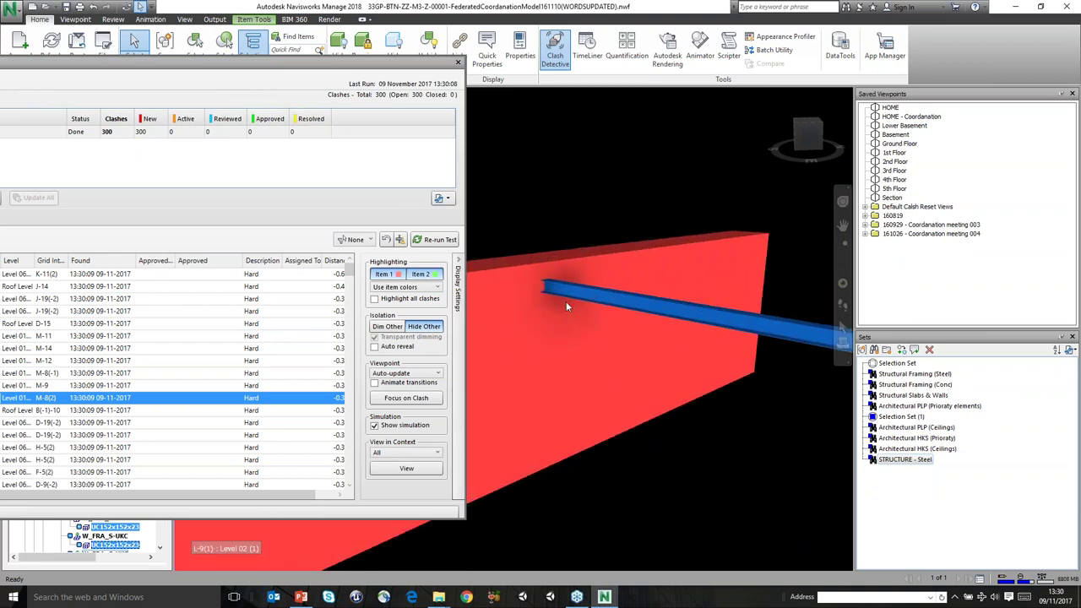
mouse_move(546, 314)
middle_mouse_down("shift")
mouse_move(533, 270)
mouse_move(578, 205)
mouse_move(571, 305)
mouse_move(571, 230)
mouse_move(551, 312)
middle_mouse_up("shift")
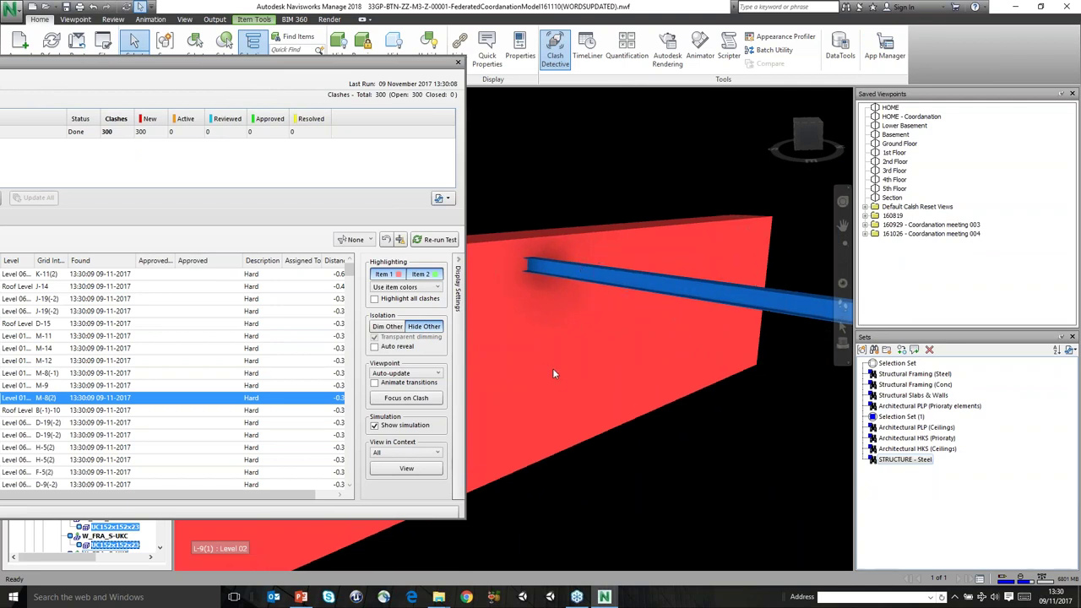
Close Clash Detective and reset the model display with the CT01 -Clash View Style viewpoint from the Default Calsh Reset Views folder
left_click(458, 64)
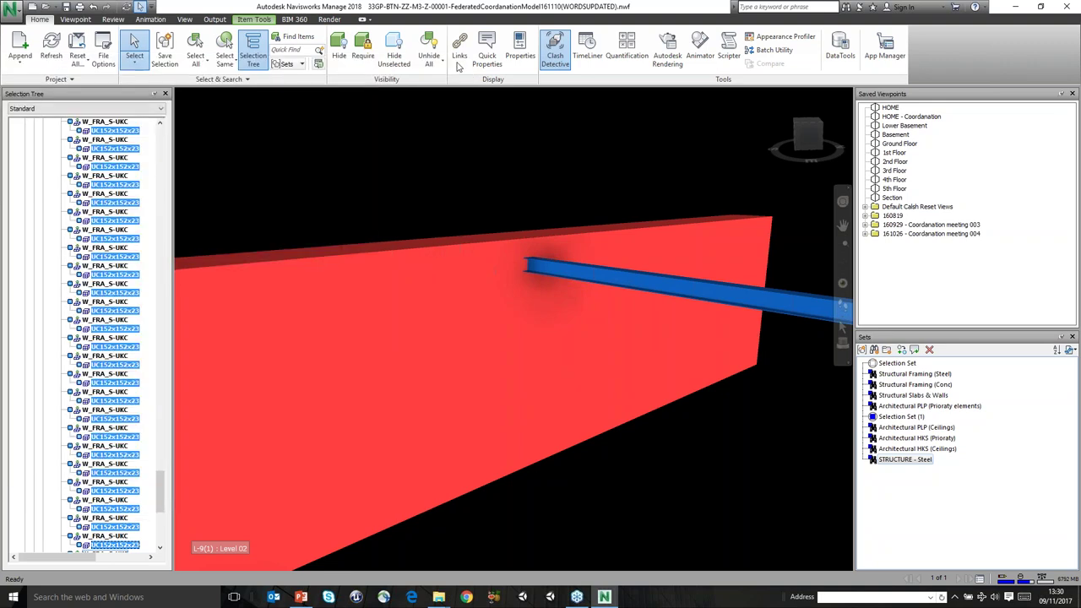
left_click(865, 207)
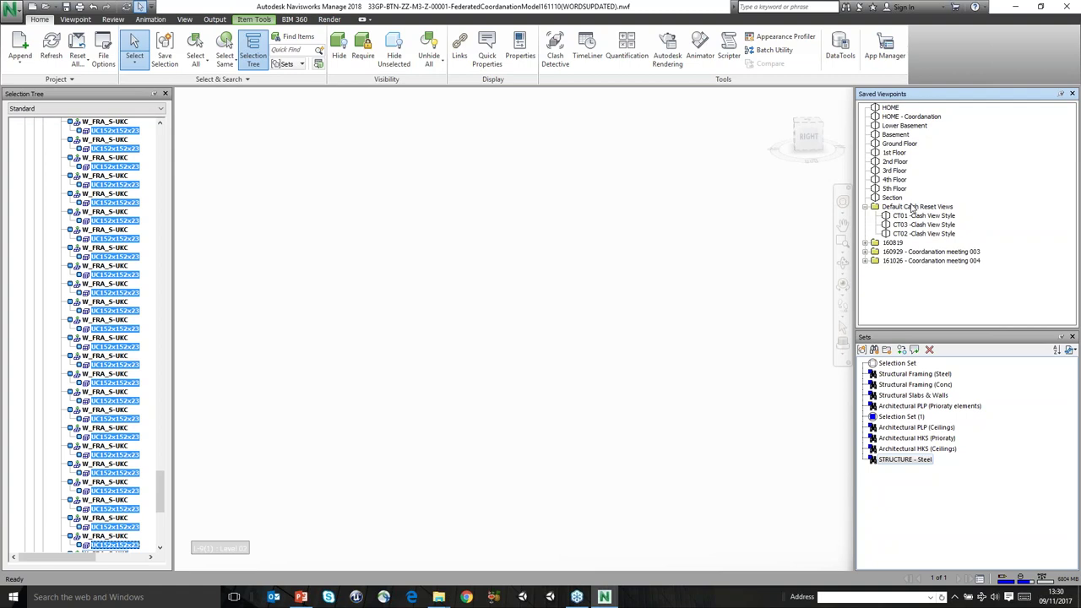
left_click(895, 216)
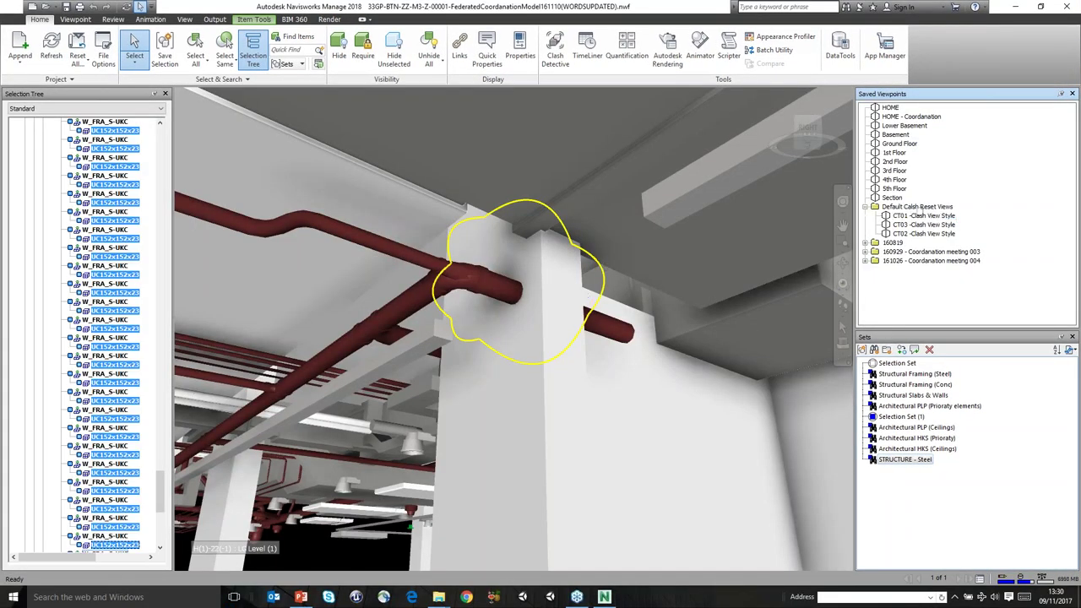
Look over the whole building from outside and restore the CT01 -Clash View Style saved viewpoint
scroll(569, 403, "up", 5)
scroll(595, 268, "down", 10)
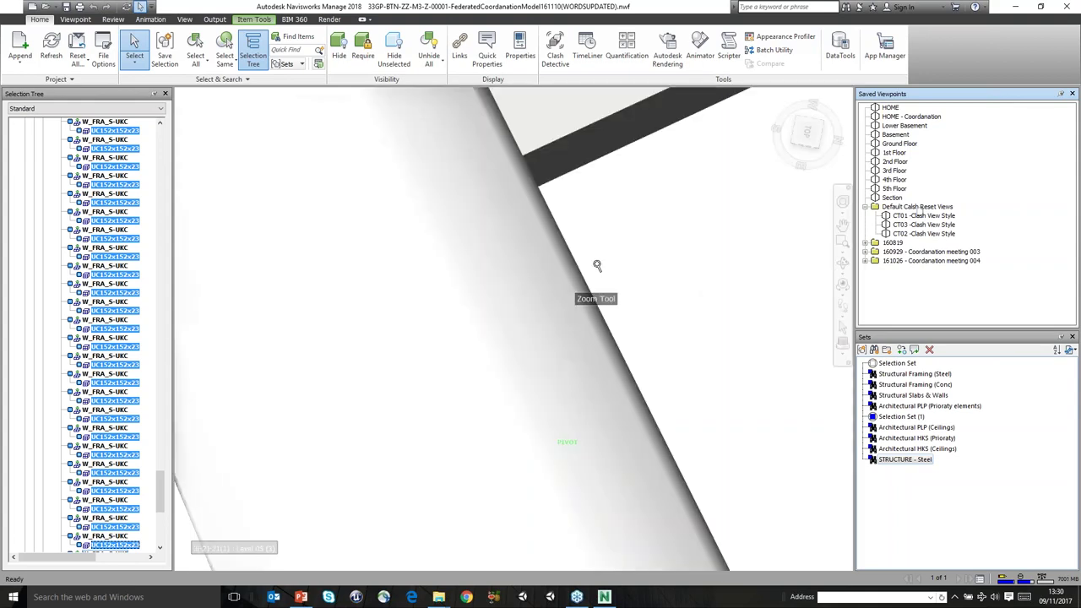
scroll(619, 373, "down", 10)
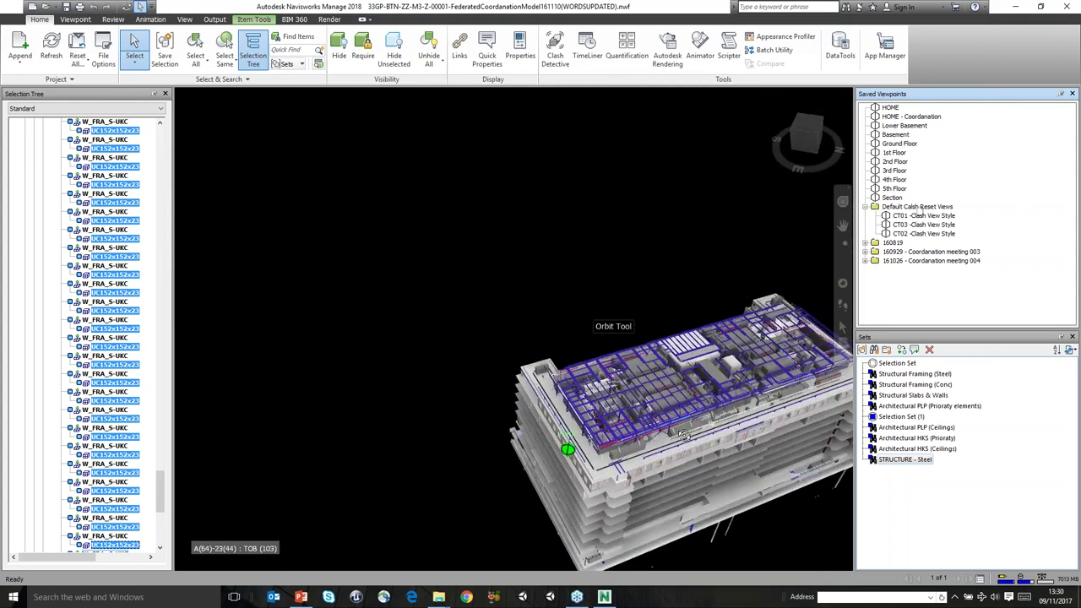
scroll(584, 387, "up", 5)
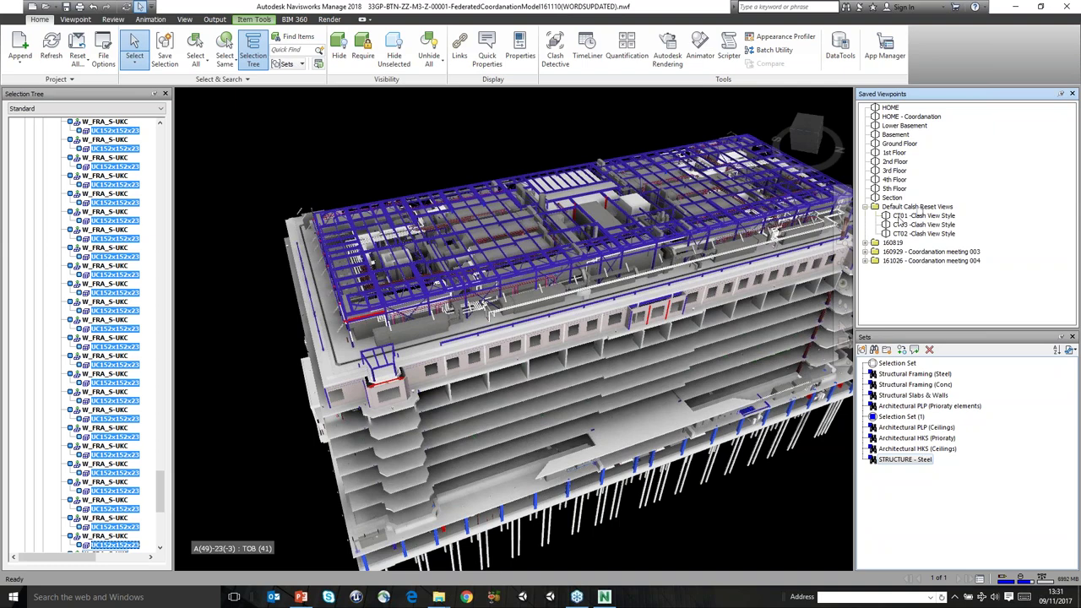
left_click(920, 216)
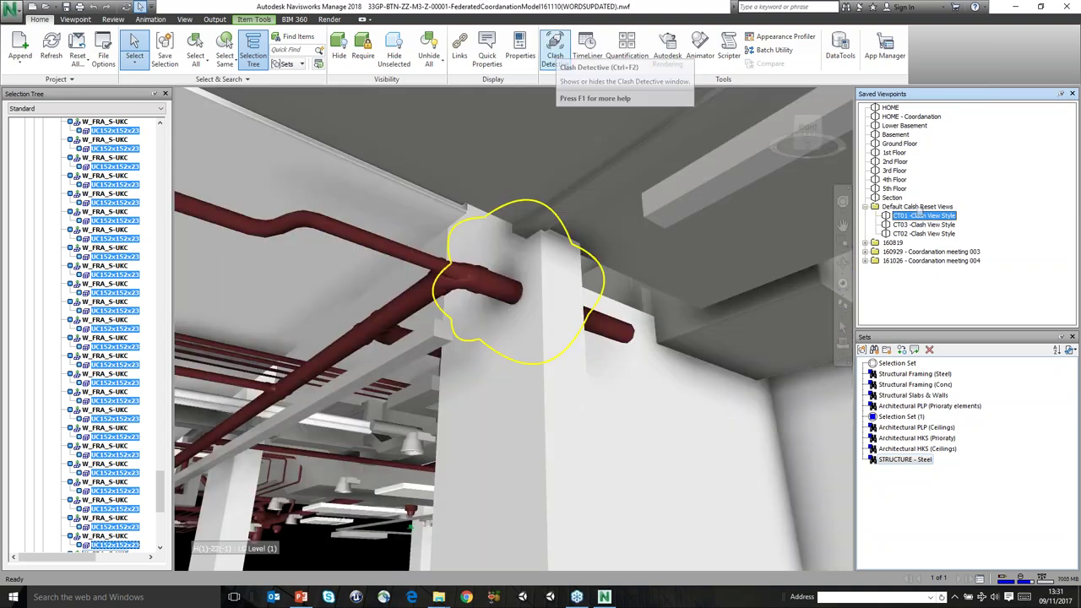
Reopen Clash Detective, view Clash7 and Clash11 with the window moved off the model, and bring the display settings back into reach
left_click(555, 49)
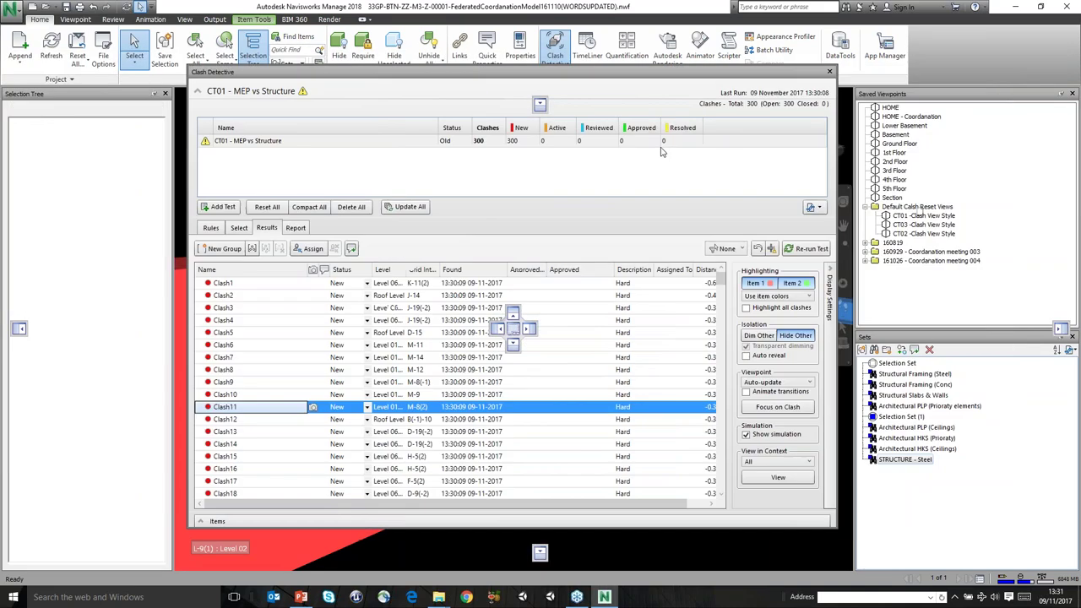
left_click_drag(376, 73, 730, 66)
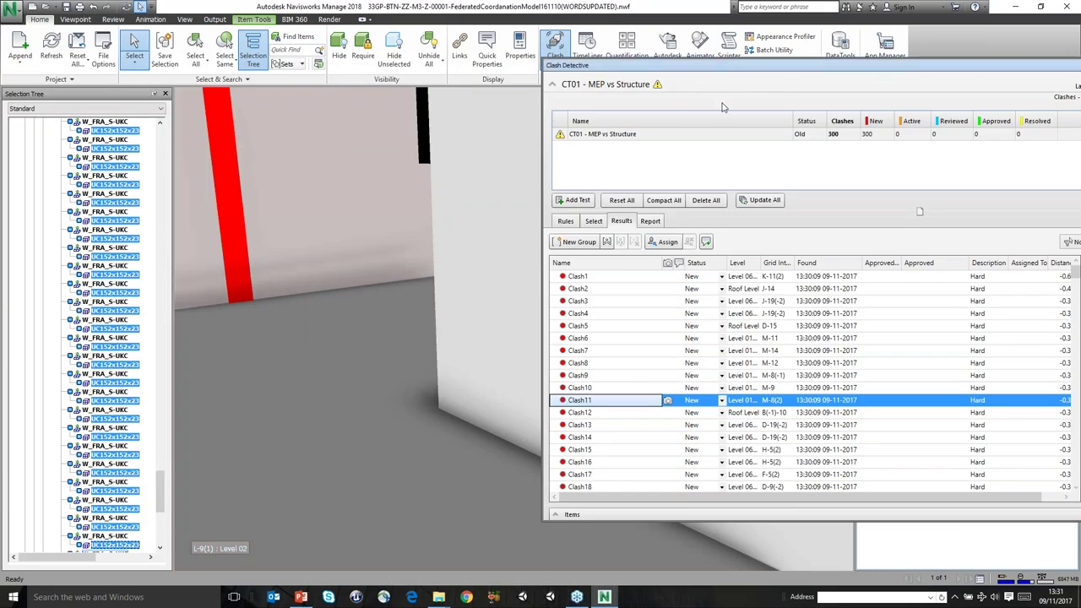
left_click(616, 350)
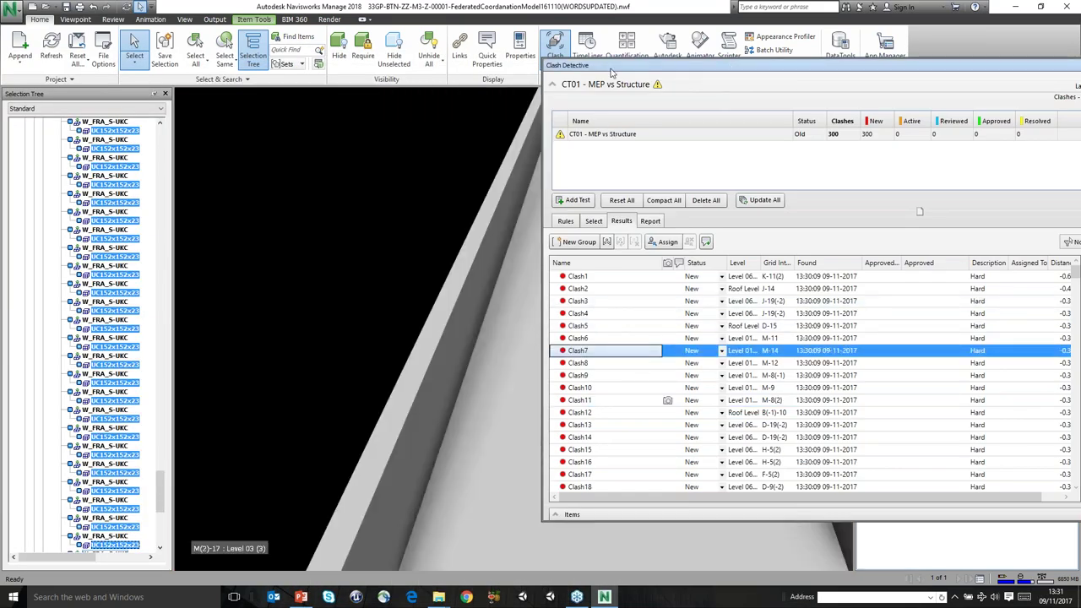
left_click_drag(608, 66, 866, 67)
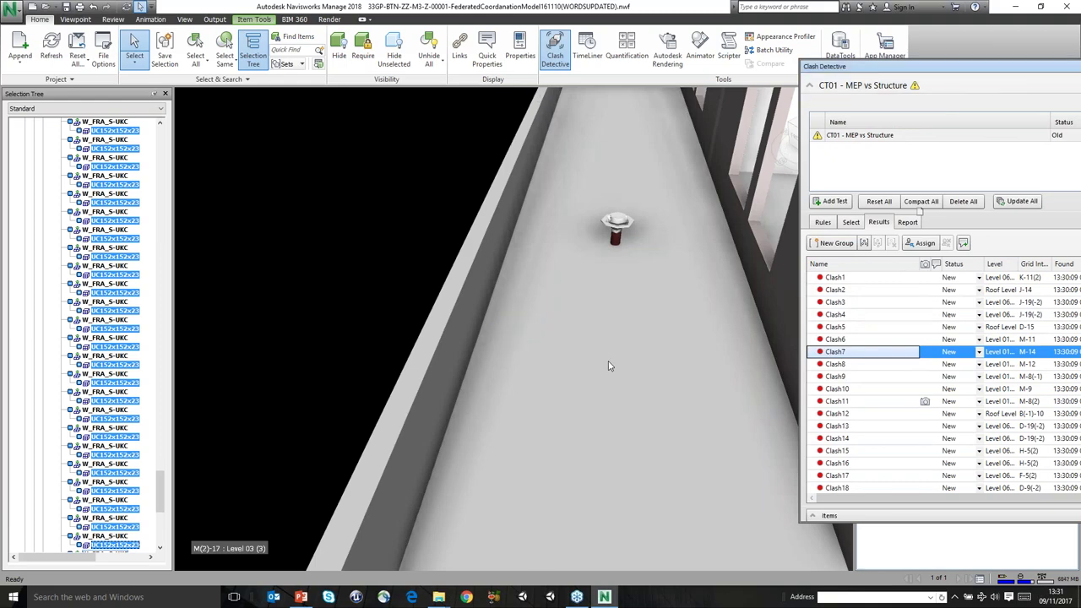
left_click(836, 401)
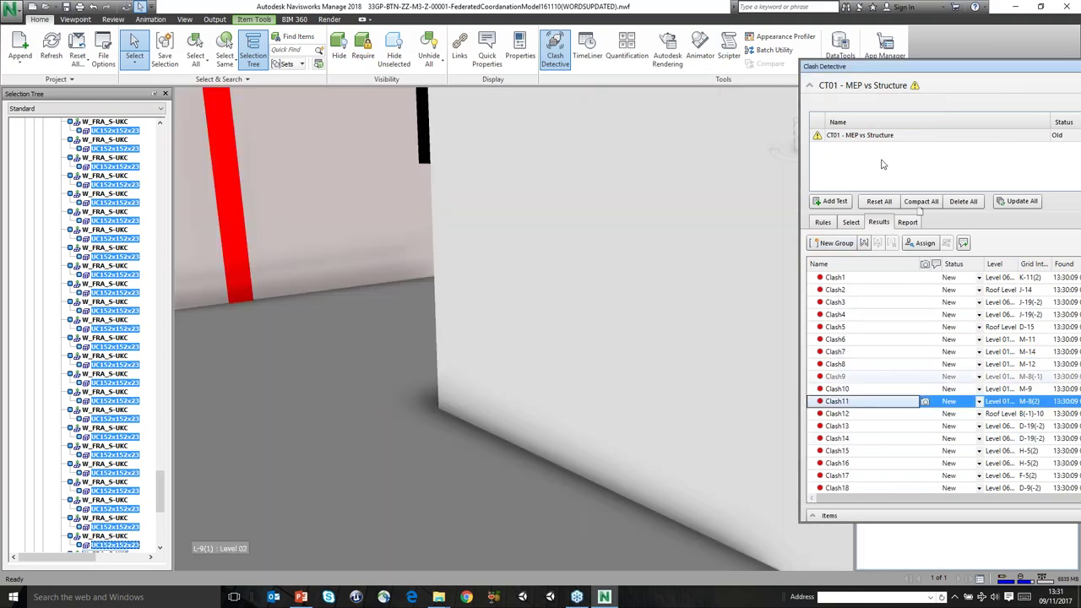
left_click_drag(861, 66, 159, 27)
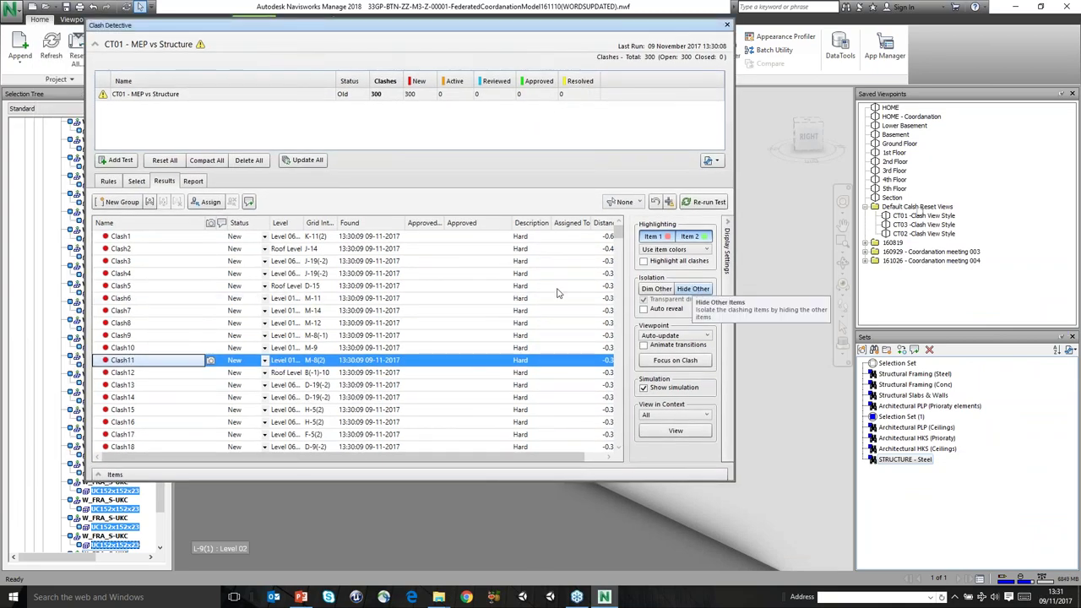
Combine all results from Clash1 through Clash300 of the CT01 - MEP vs Structure test into one new group
left_click(145, 239)
scroll(148, 244, "down", 20)
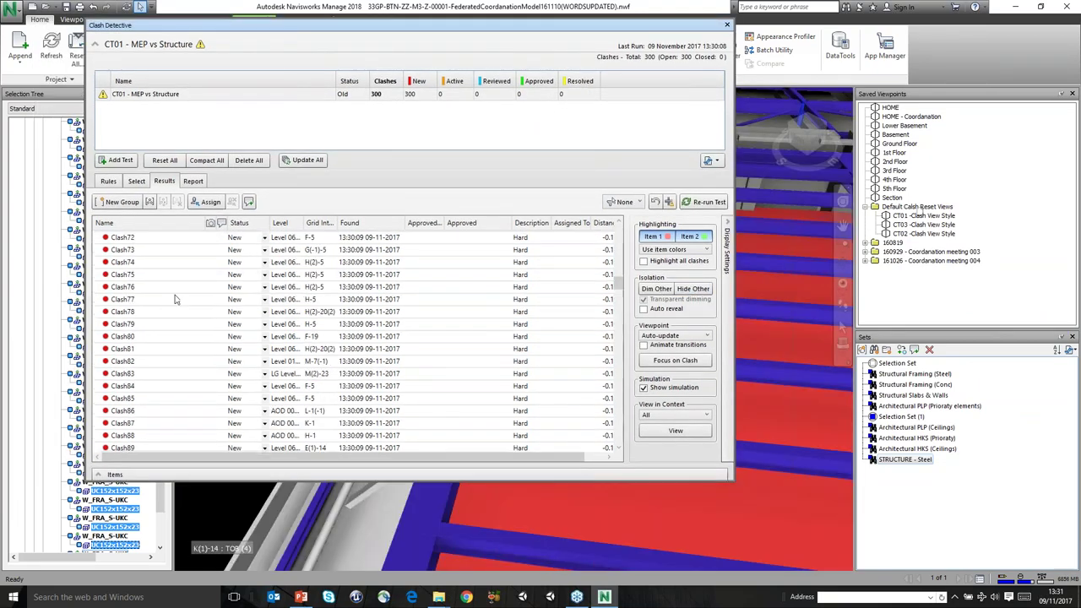
scroll(180, 347, "down", 3)
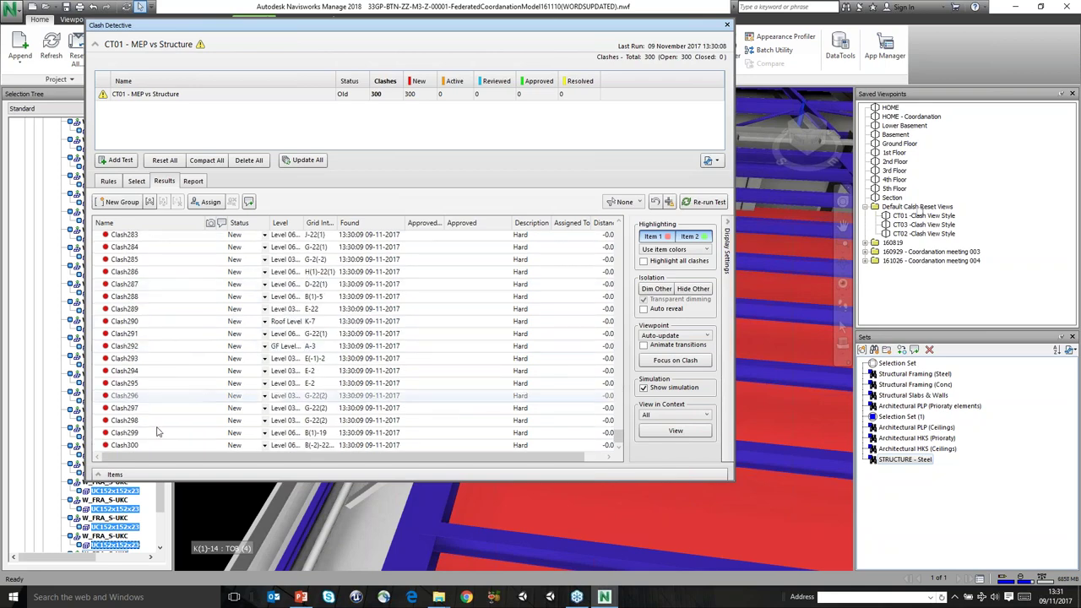
left_click(150, 445, "shift")
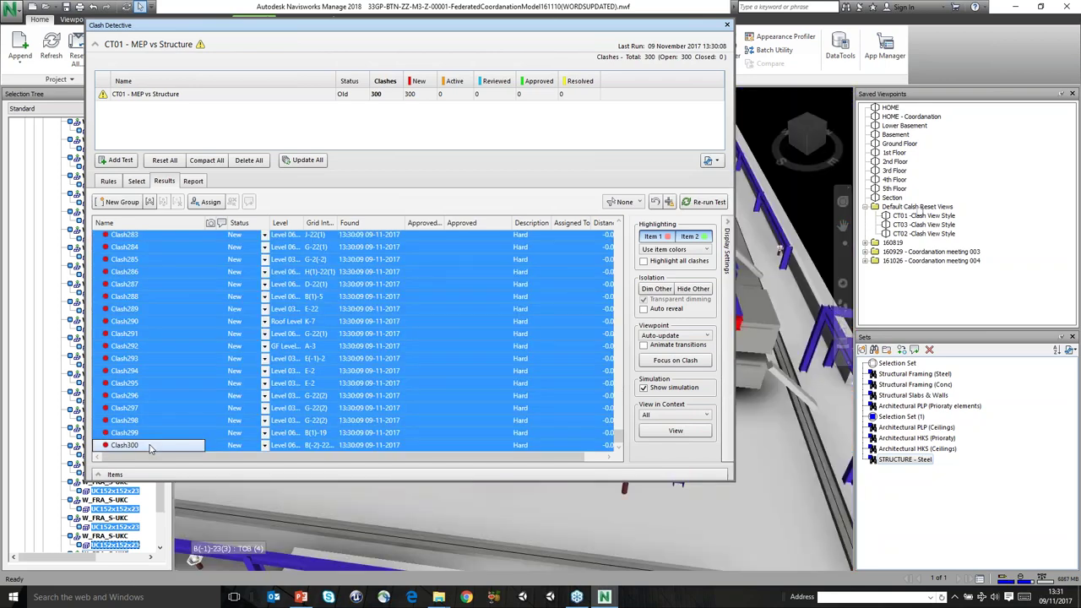
right_click(202, 285)
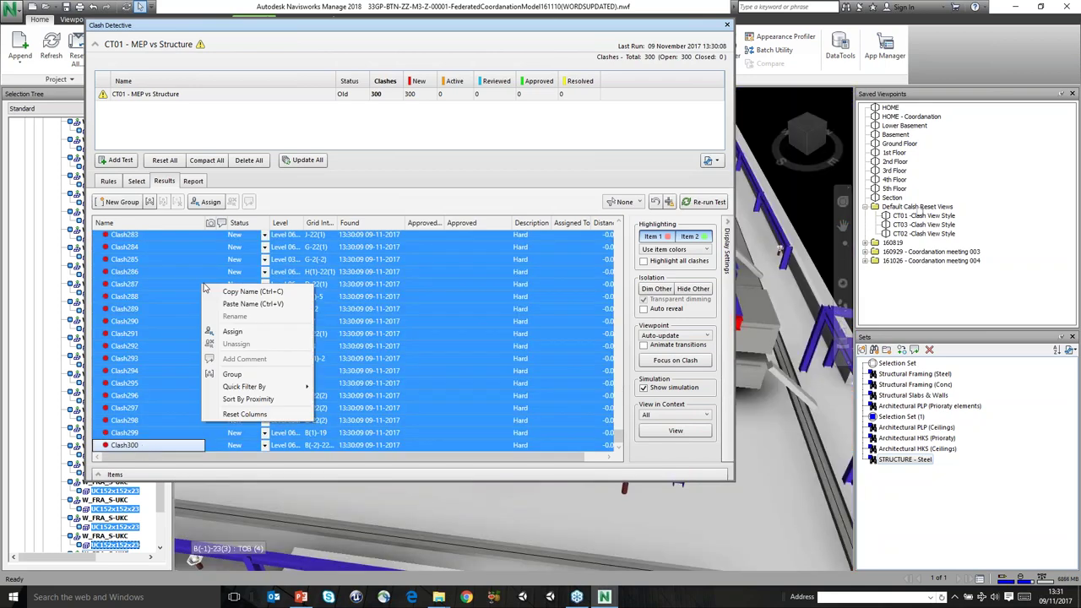
left_click(244, 377)
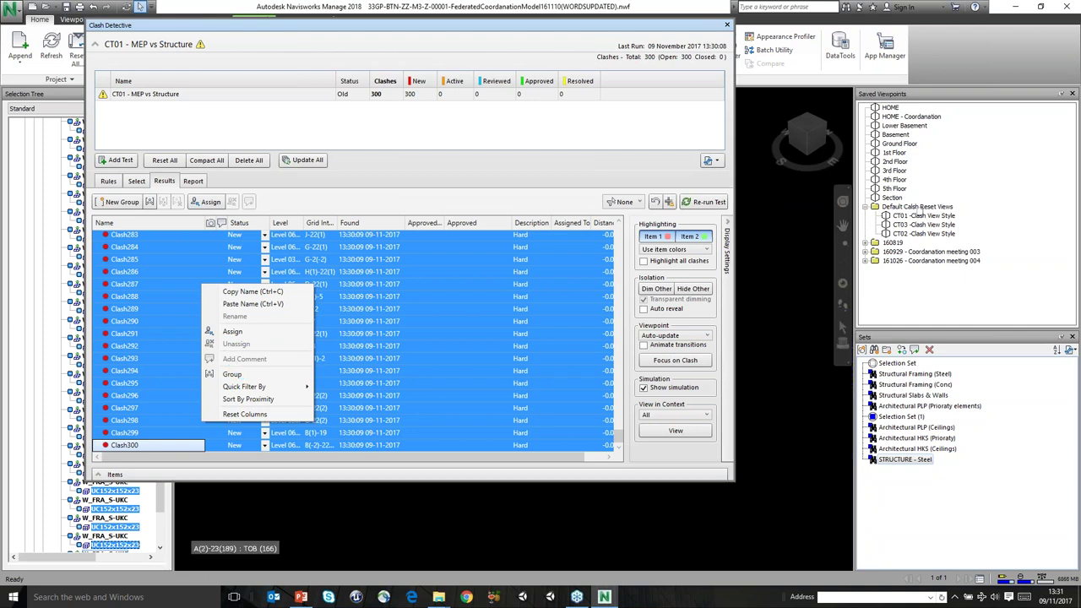
left_click(97, 237)
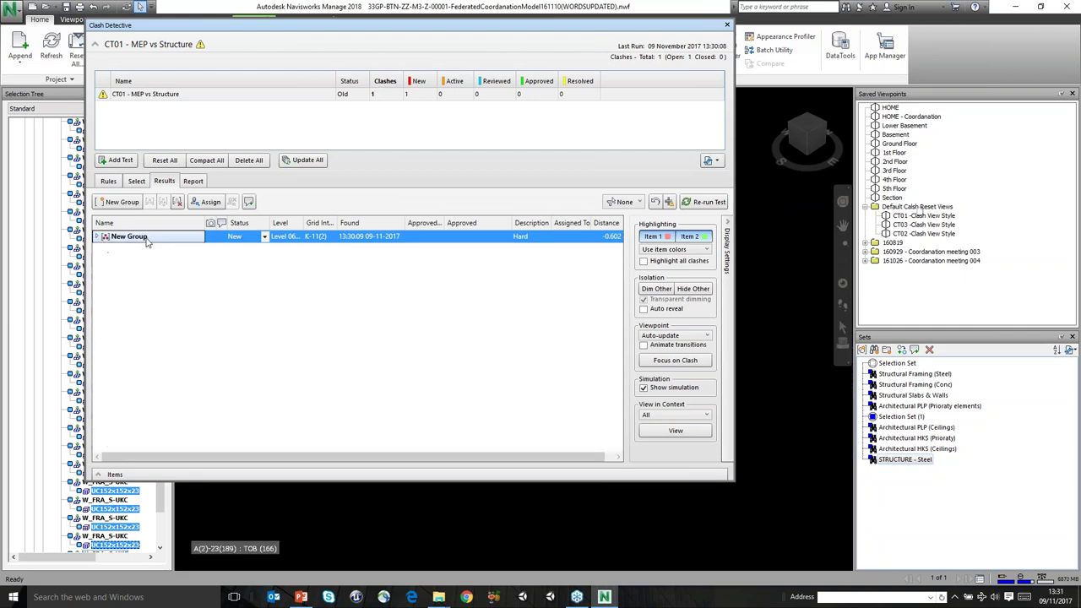
Isolate the new clash group by hiding all other items, and examine its clashing ducts and steel beams up close
left_click(692, 289)
left_click_drag(292, 24, 540, 313)
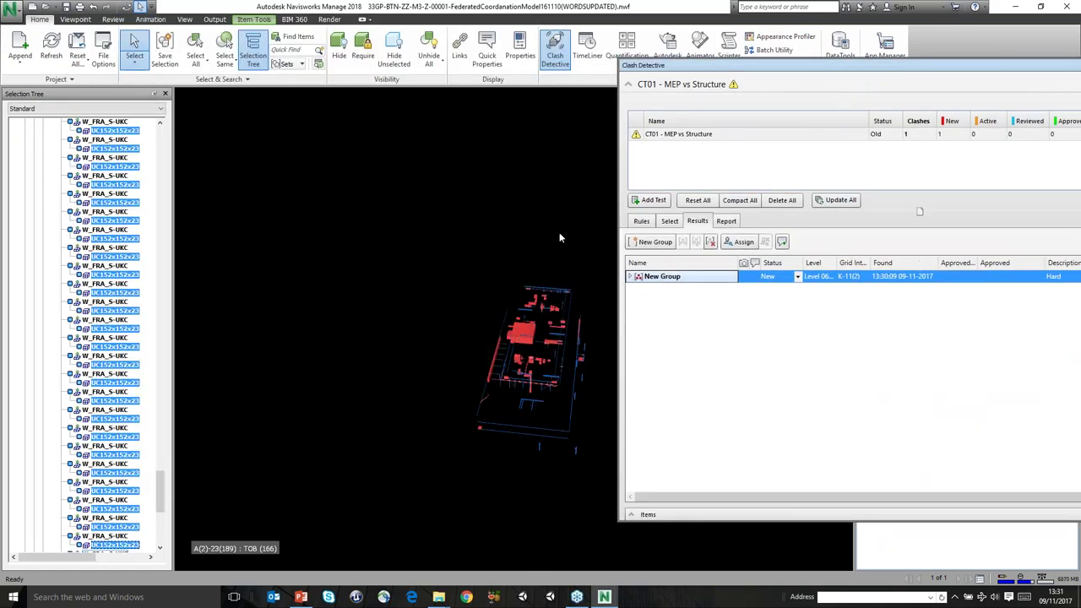
scroll(577, 359, "up", 5)
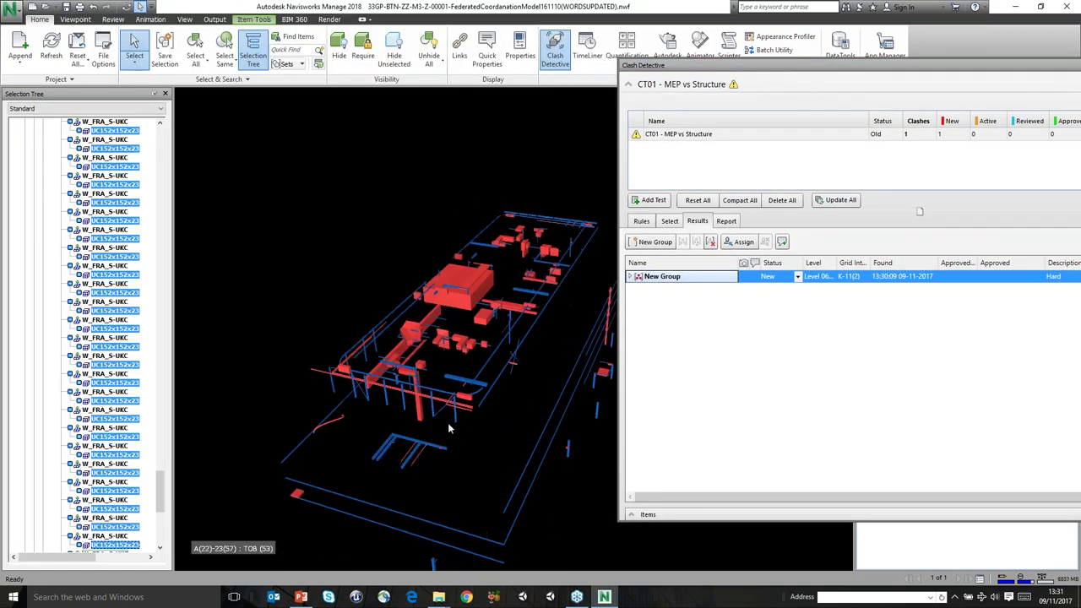
scroll(406, 393, "up", 5)
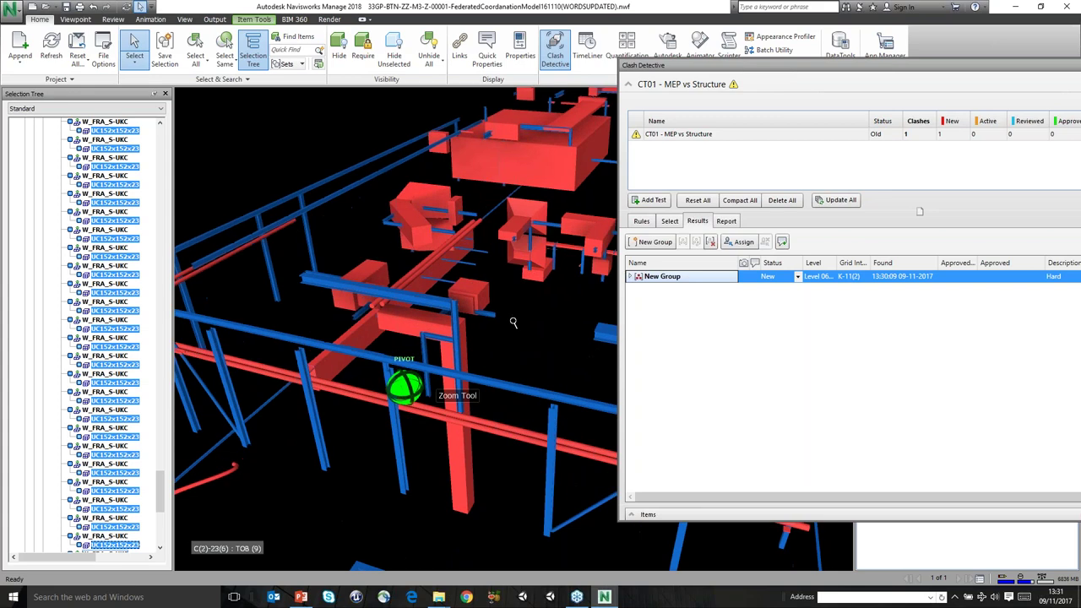
scroll(314, 386, "up", 5)
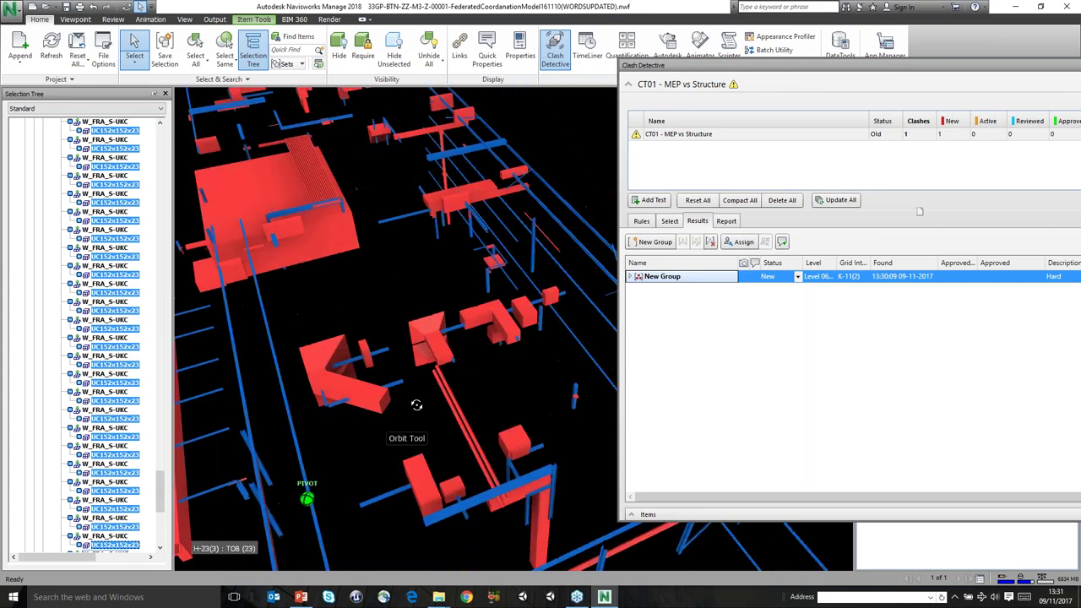
scroll(317, 385, "up", 5)
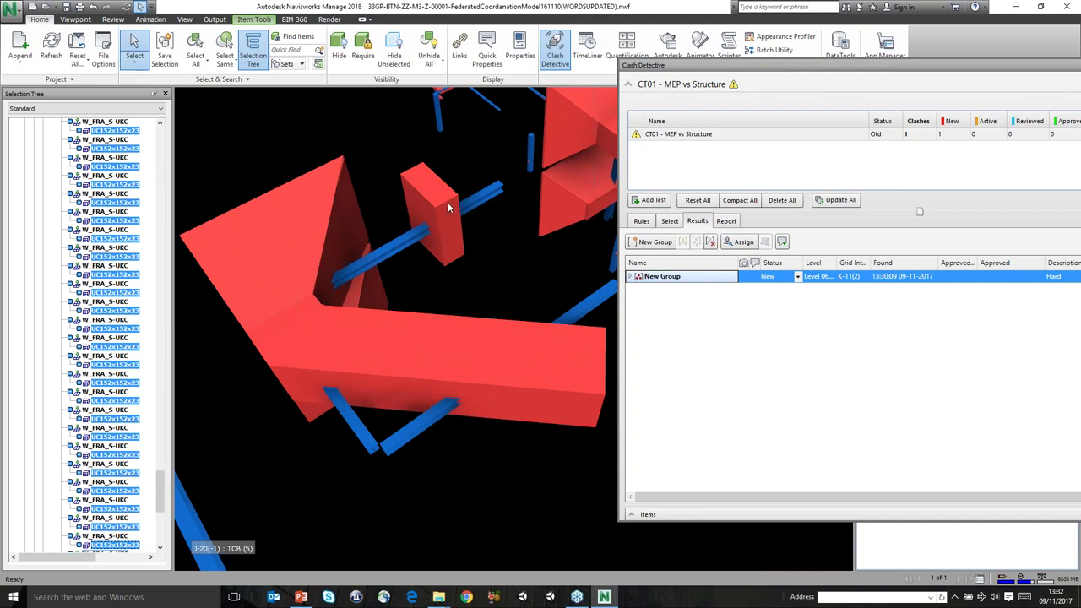
Identify individual clashing elements by selecting the small rectangular duct, the long insulated duct and the steel beam passing through the small duct
left_click(449, 207)
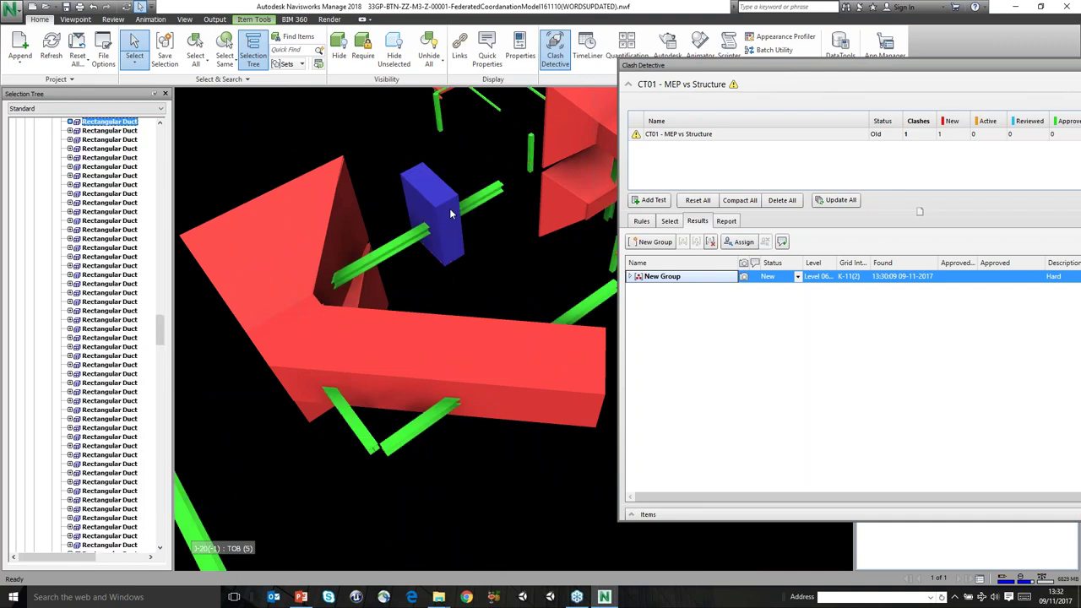
left_click(344, 270)
left_click(342, 348)
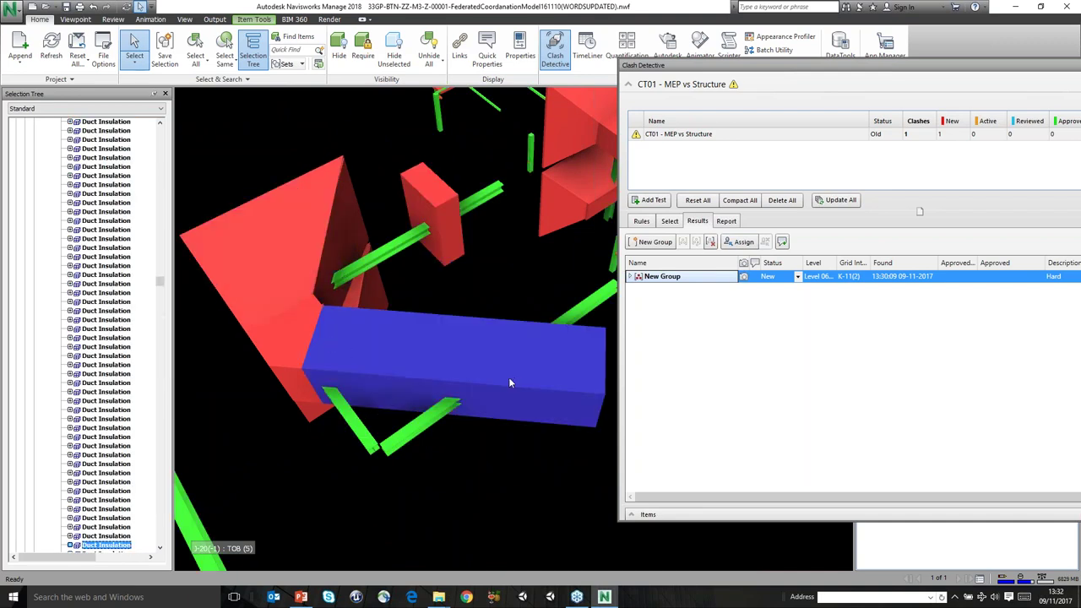
middle_click_drag(496, 373, 405, 397)
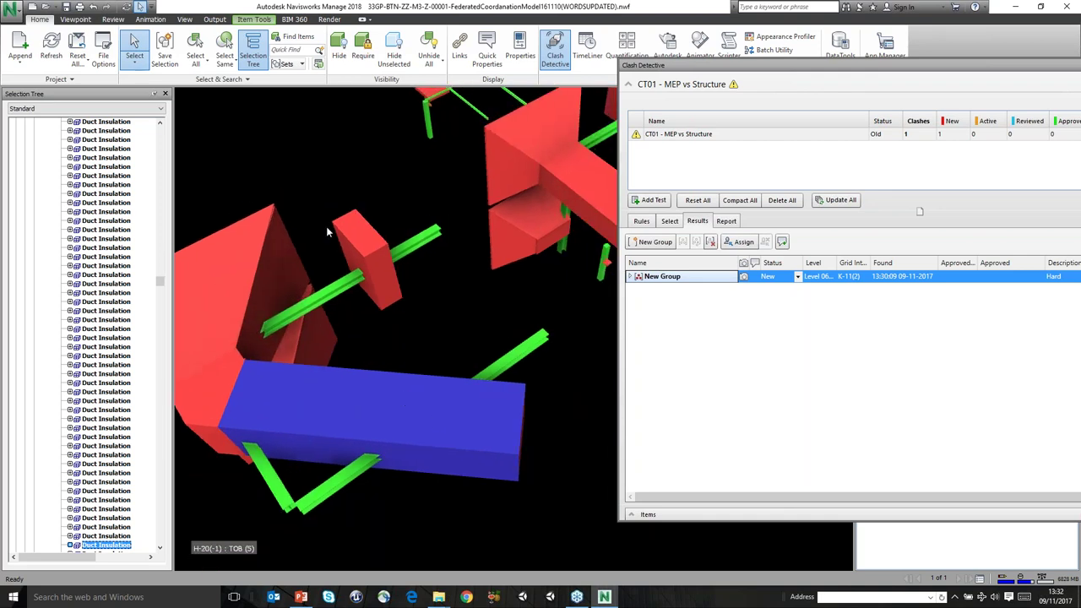
middle_click_drag(336, 438, 374, 429)
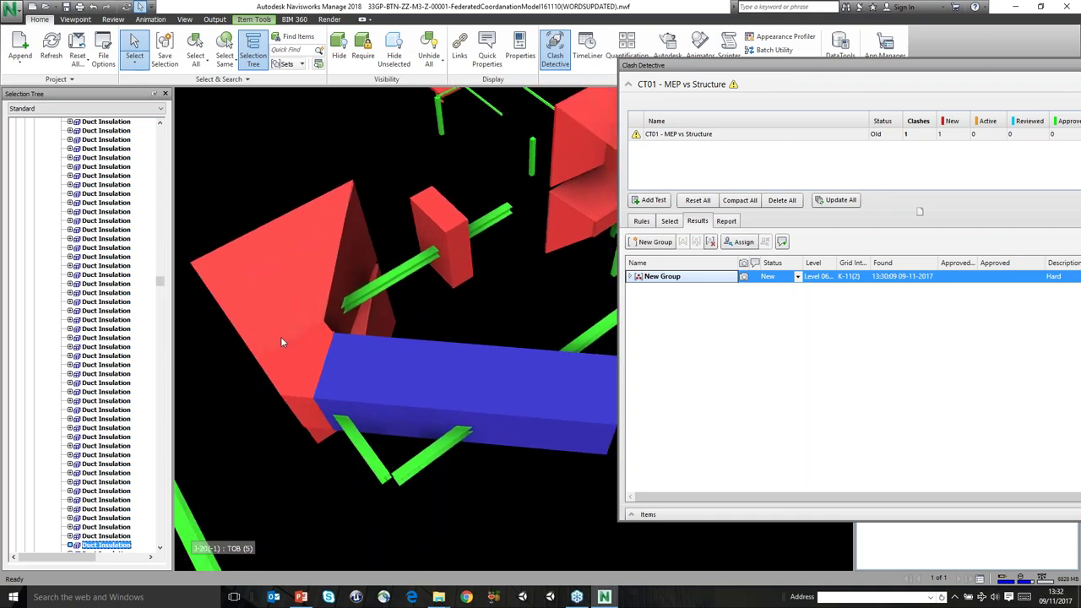
middle_click_drag(454, 477, 475, 451)
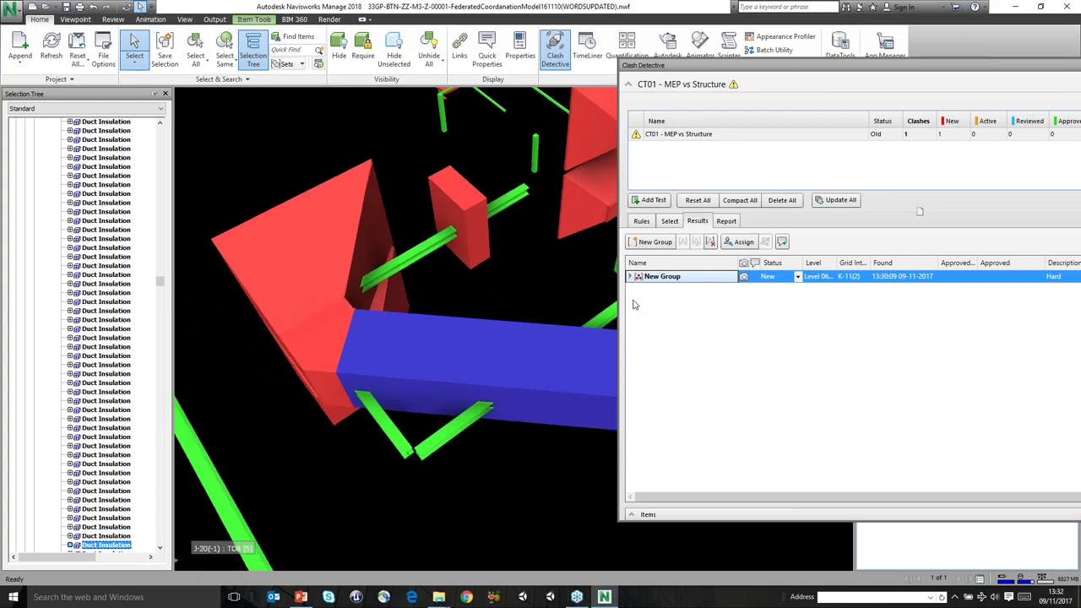
left_click_drag(722, 66, 527, 326)
left_click(426, 247)
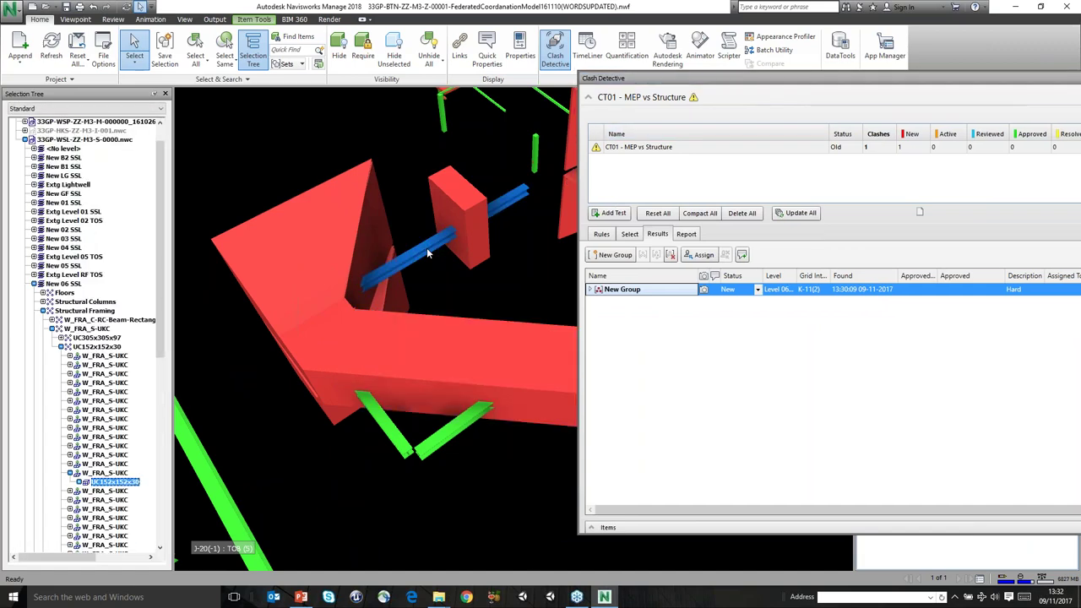
Add the two short steel beams beneath the large duct to the selection and filter the clash results inclusively by the selected items
left_click(392, 424, "ctrl")
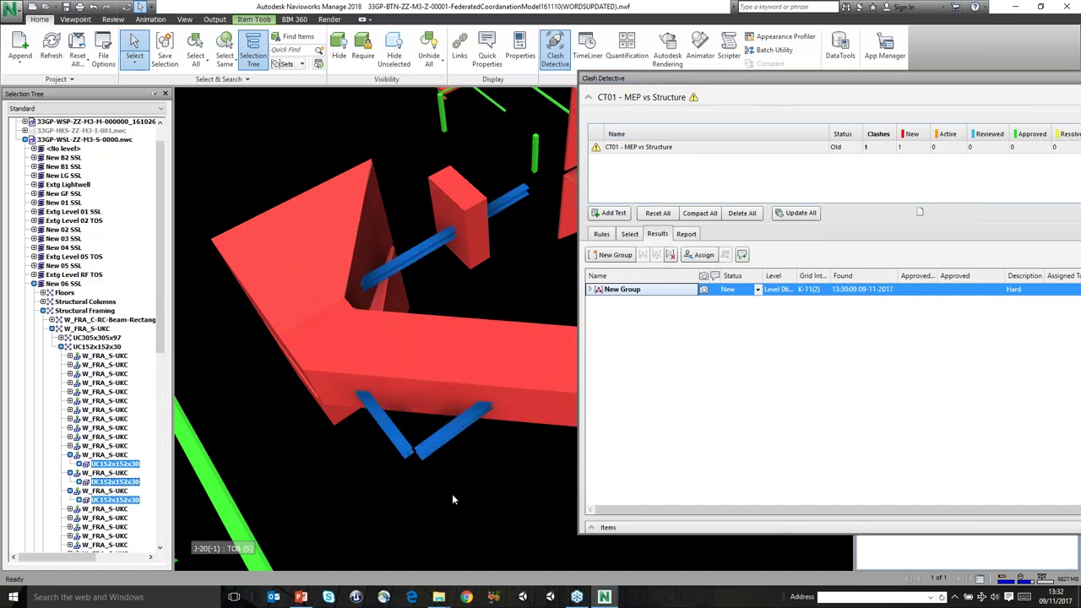
left_click_drag(816, 78, 655, 79)
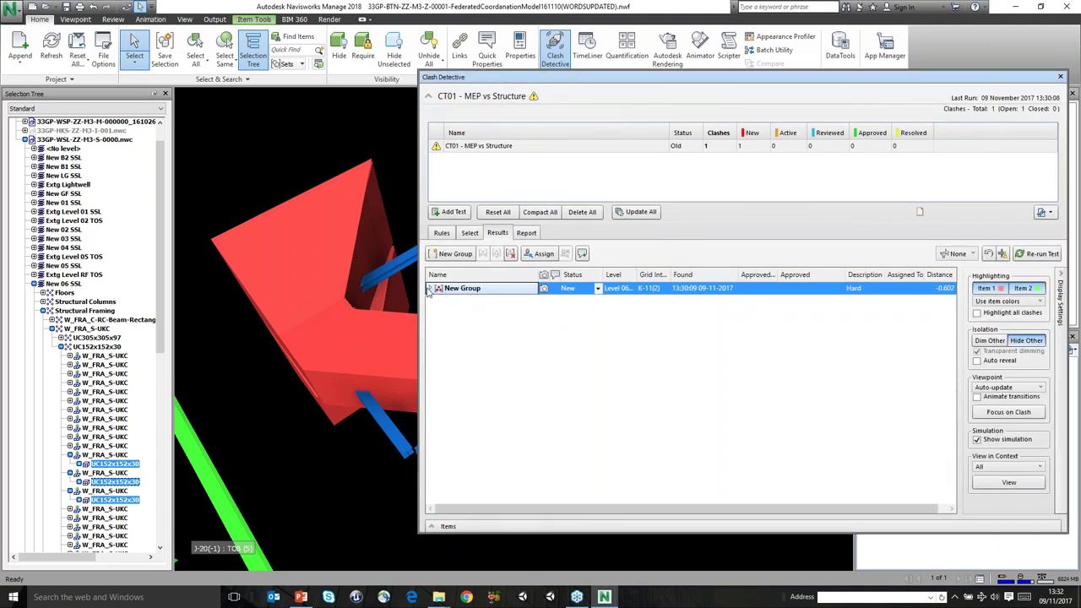
double_click(464, 289)
left_click(955, 255)
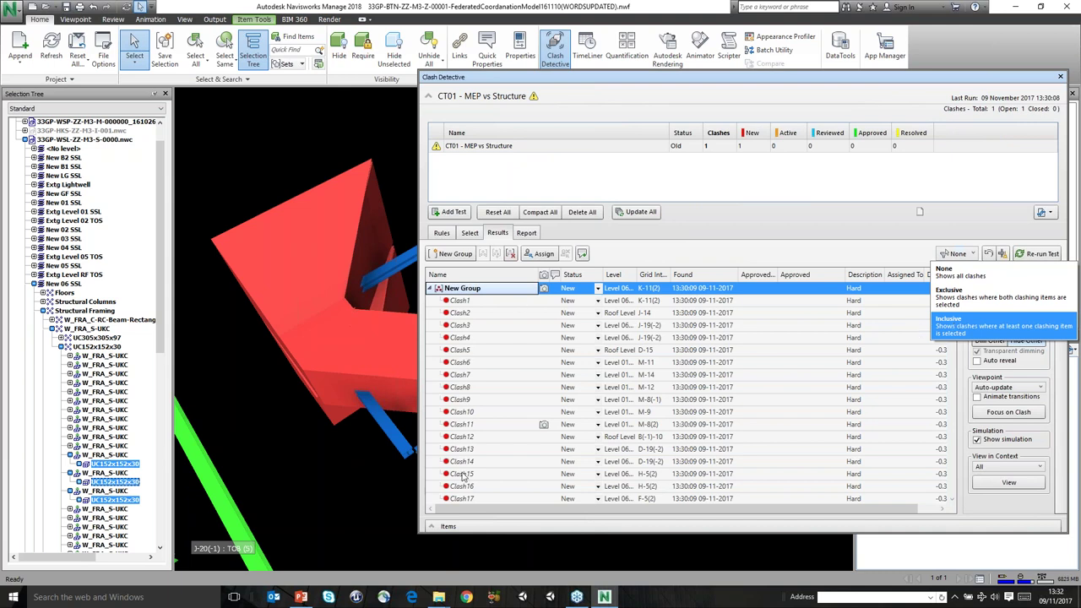
left_click(1003, 326)
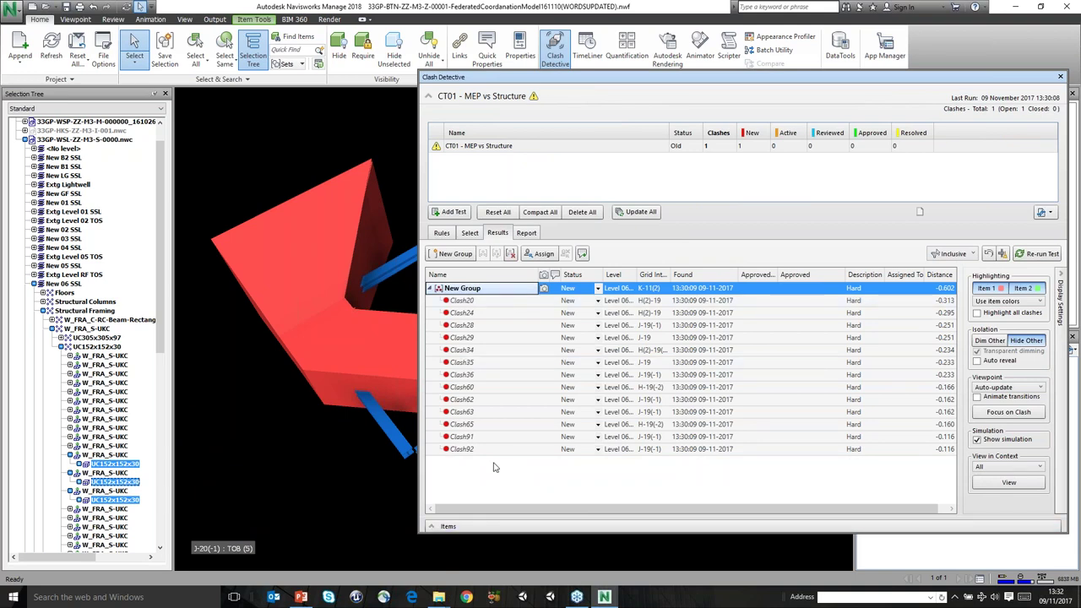
Group the filtered results Clash20 through Clash92 and name the group "001 - Stel vs Duct"
left_click(462, 302)
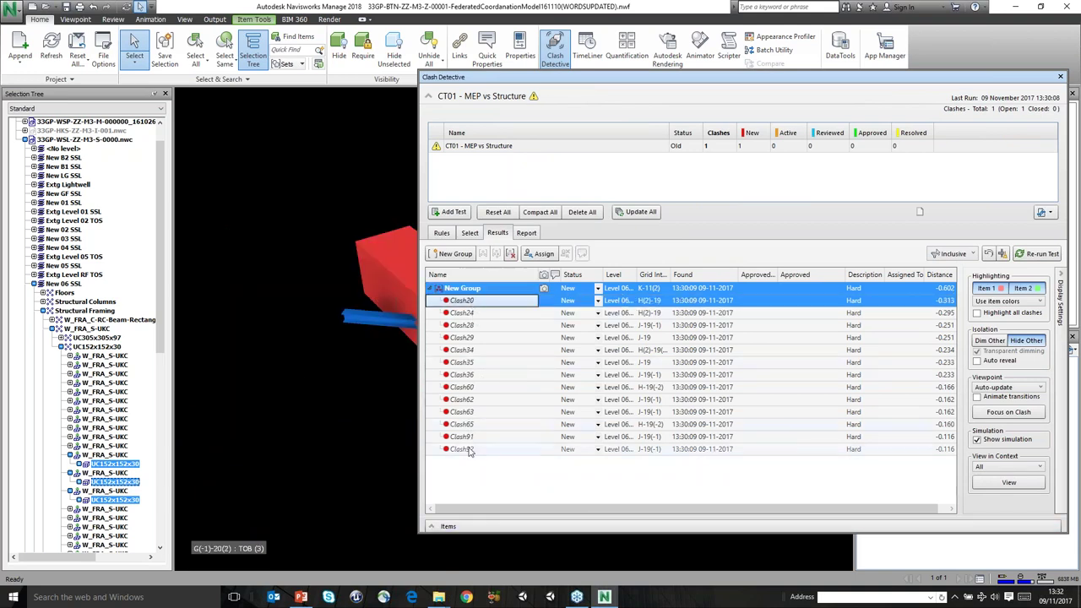
left_click(464, 448, "shift")
right_click(469, 328)
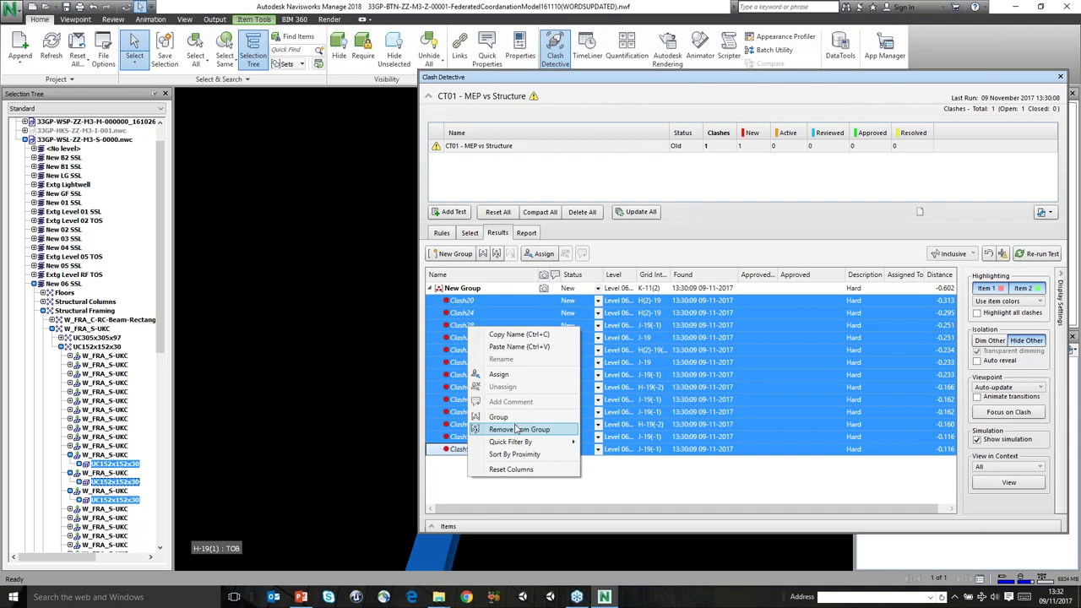
left_click(500, 416)
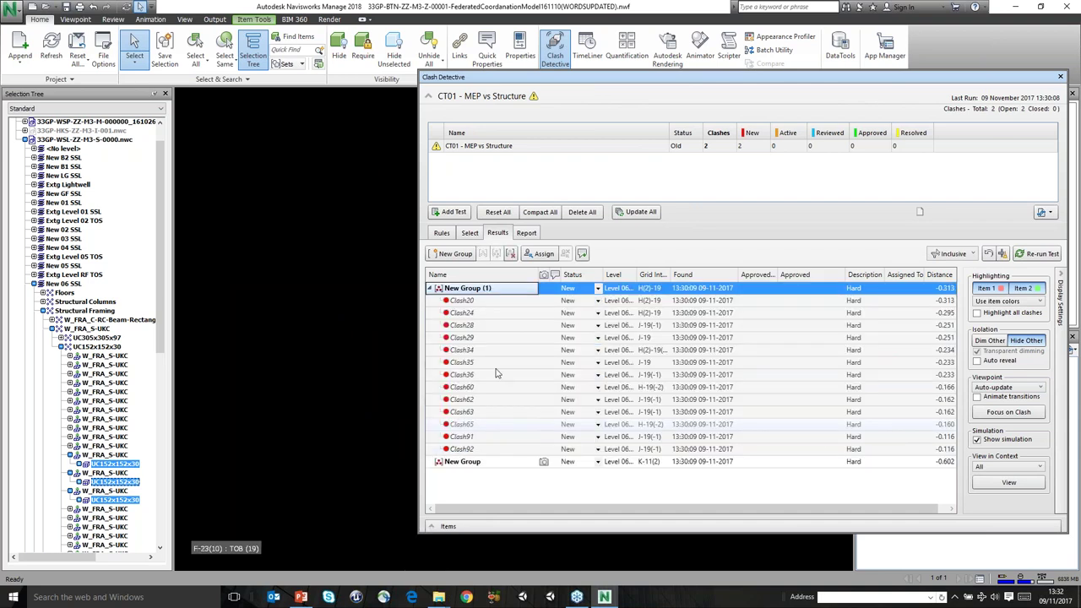
left_click(500, 291)
type("00")
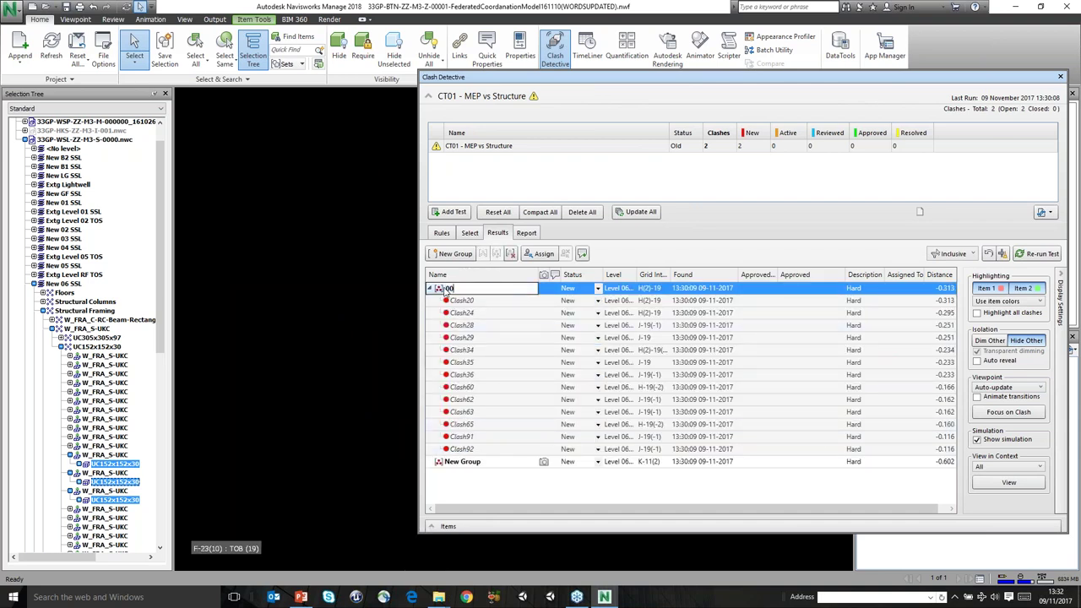
type("1 - sTEEL")
key("Return")
Set the results' selection filter back to None, collapse the clash groups and view the 001 - Stel vs Duct group clear of the window
left_click_drag(478, 449, 462, 462)
left_click(593, 341)
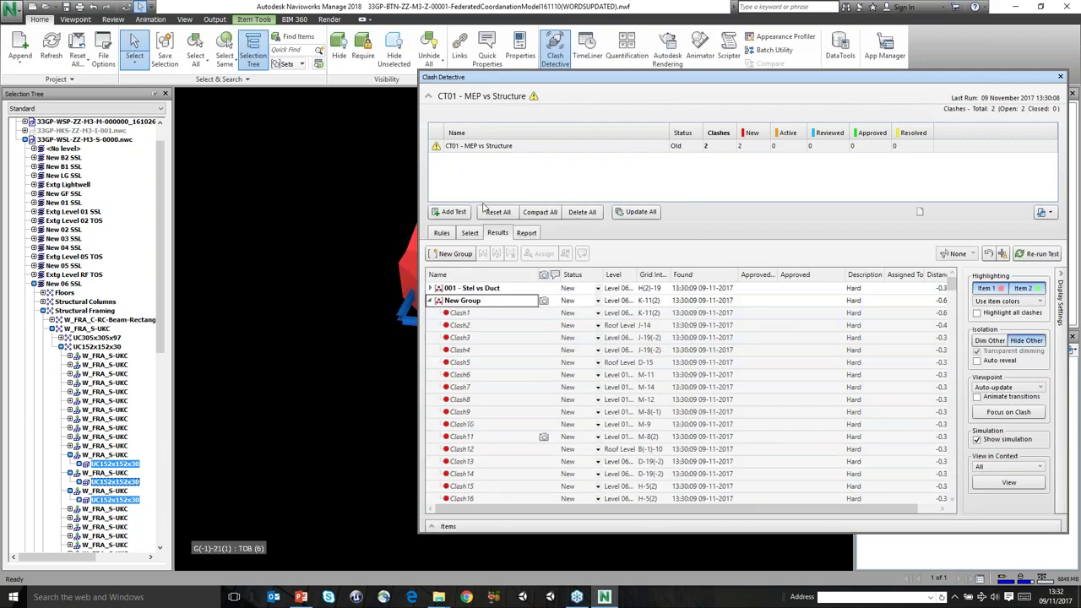
left_click_drag(657, 79, 528, 326)
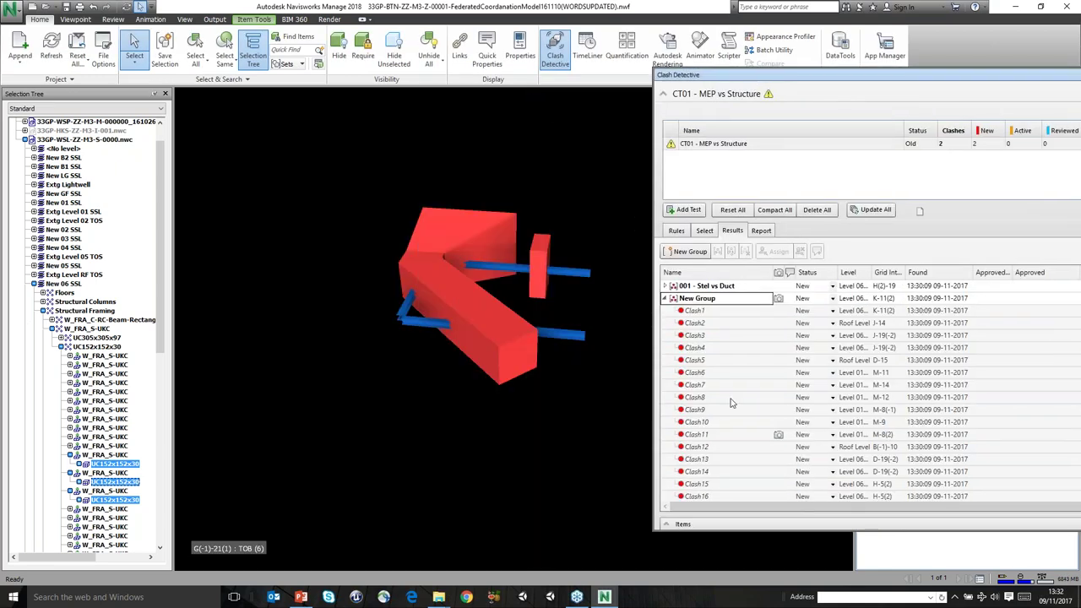
left_click(665, 299)
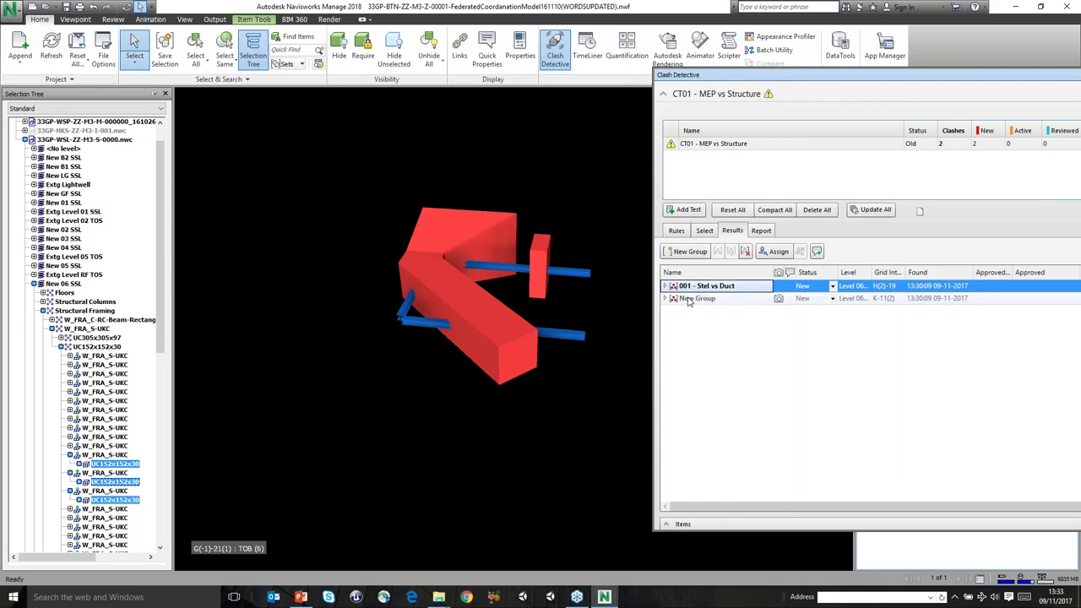
Display the remaining New Group clashes and examine the vertical pipe where it passes through the stacked steel beams
left_click(705, 299)
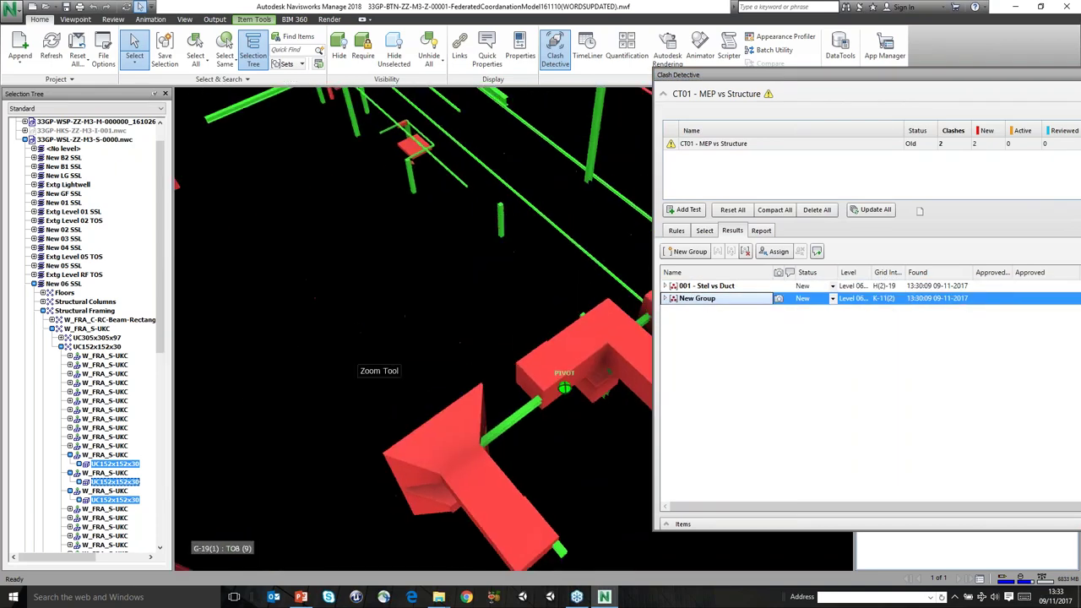
scroll(415, 258, "up", 5)
middle_click_drag(414, 258, 426, 206)
left_click(425, 181)
scroll(434, 202, "up", 2)
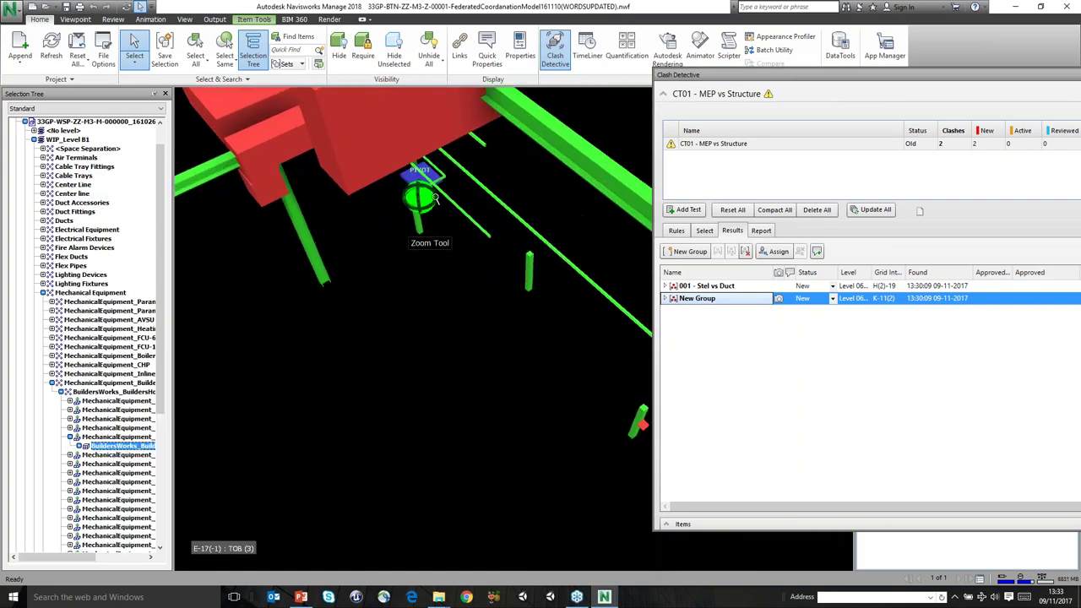
left_click_drag(731, 80, 763, 194)
scroll(363, 414, "up", 5)
mouse_move(363, 414)
middle_mouse_down("shift")
mouse_move(422, 357)
mouse_move(363, 268)
mouse_move(218, 322)
mouse_move(532, 275)
mouse_move(439, 228)
mouse_move(423, 278)
mouse_move(422, 242)
middle_mouse_up("shift")
scroll(380, 296, "down", 5)
middle_click_drag(399, 386, 405, 385, "shift")
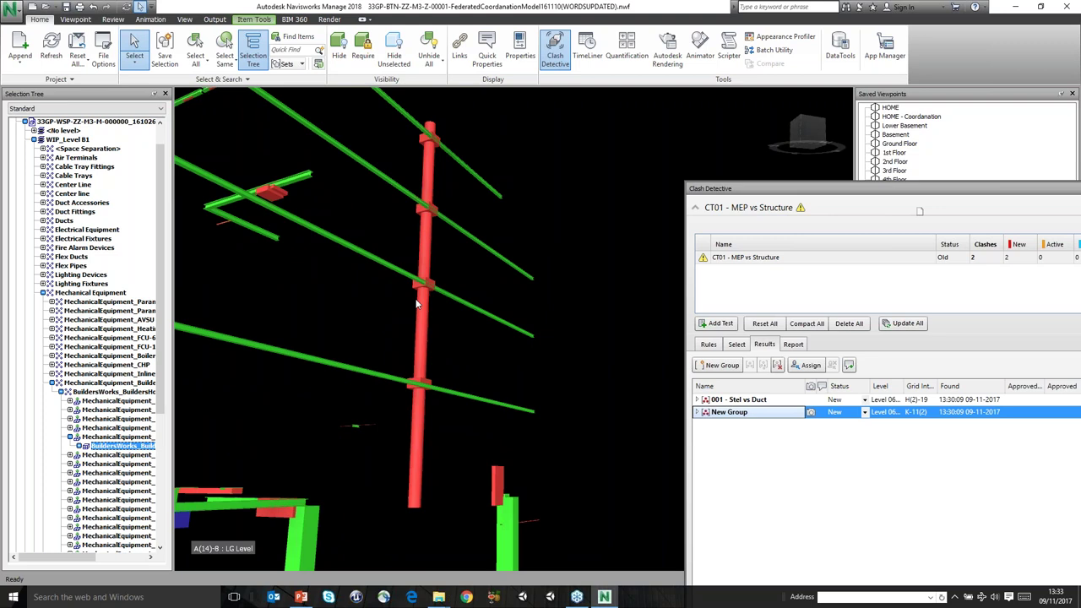
Select the four steel beams crossing the vertical pipe and filter the clash results inclusively by that selection
left_click(385, 375)
left_click(388, 271, "ctrl")
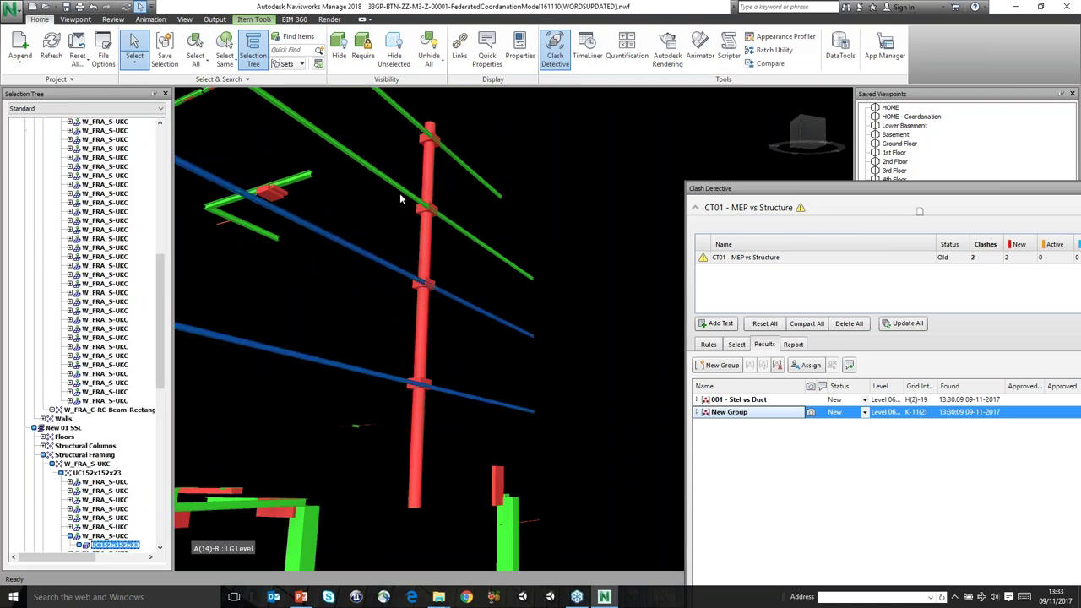
left_click(399, 191, "ctrl")
left_click(416, 127, "ctrl")
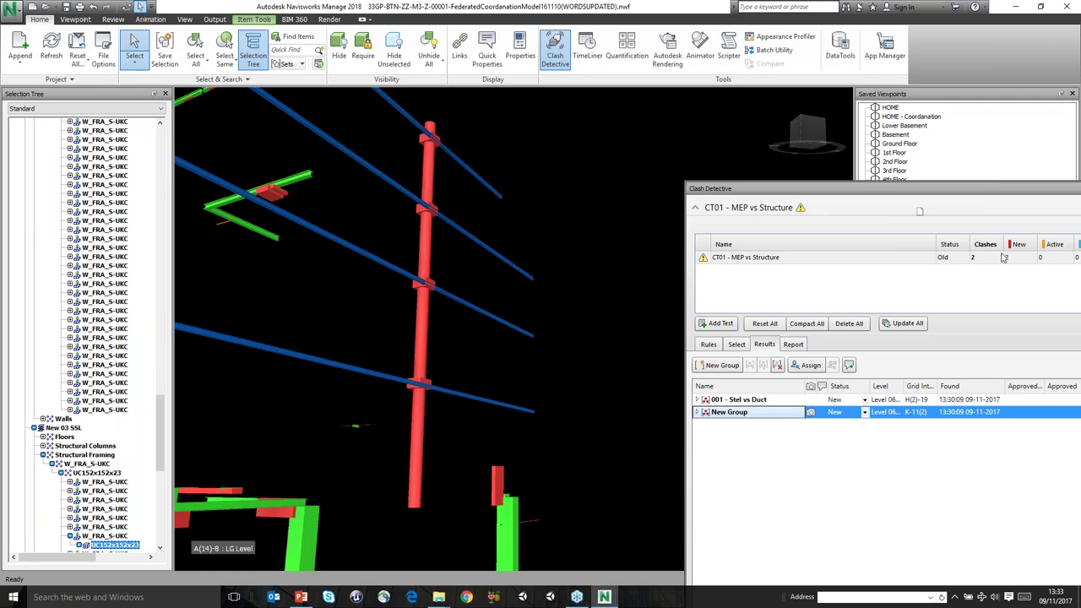
left_click_drag(844, 188, 612, 180)
left_click(1007, 357)
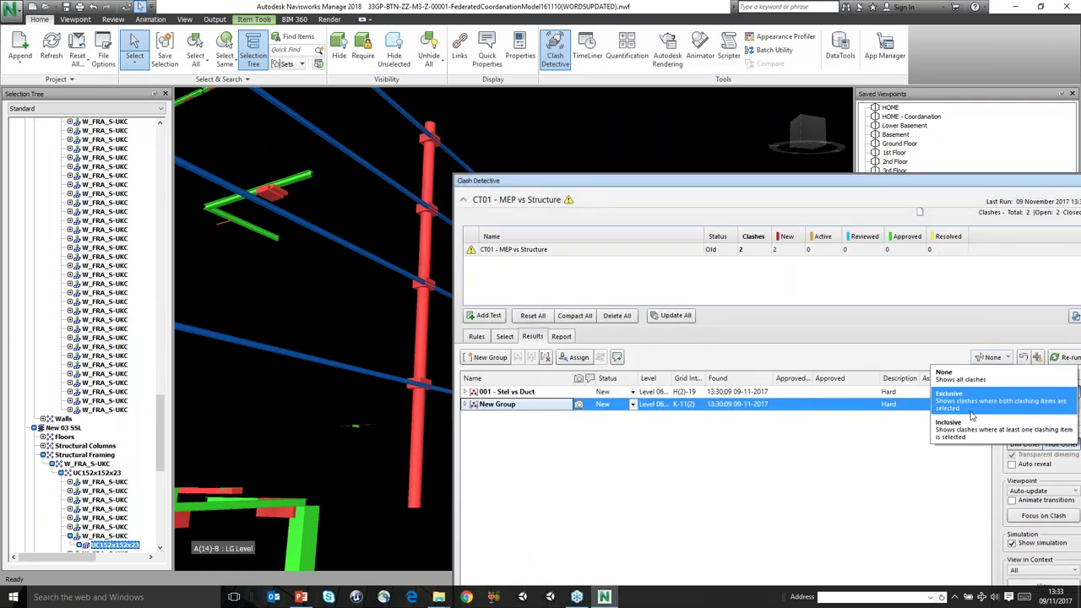
left_click(971, 428)
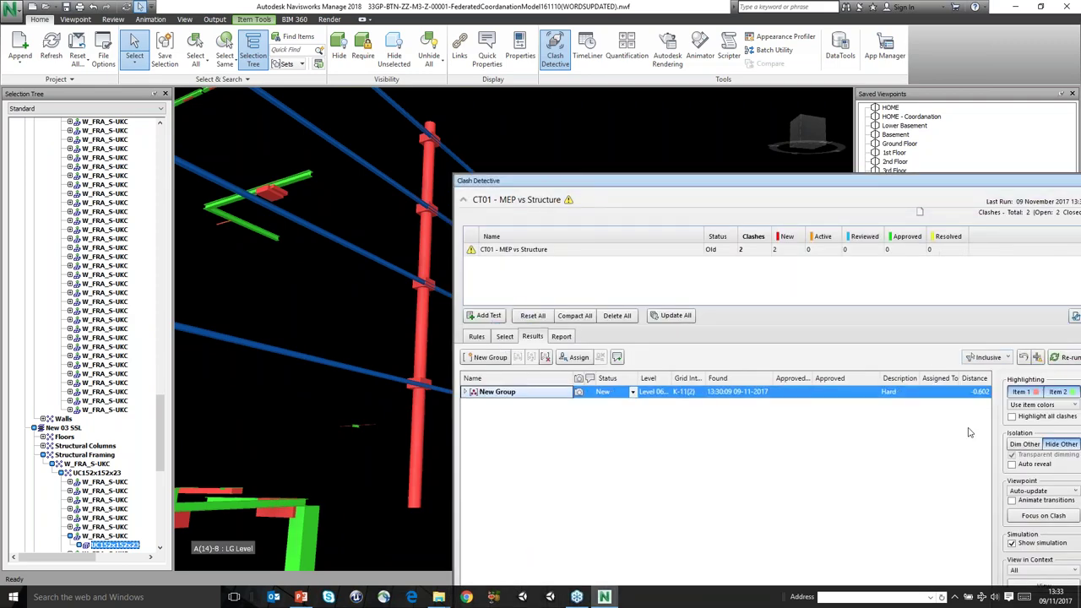
Group the filtered results Clash102 through Clash292 and name the group "002 - Pipe clashing with all beams on slab edge"
left_click(465, 392)
left_click(513, 407)
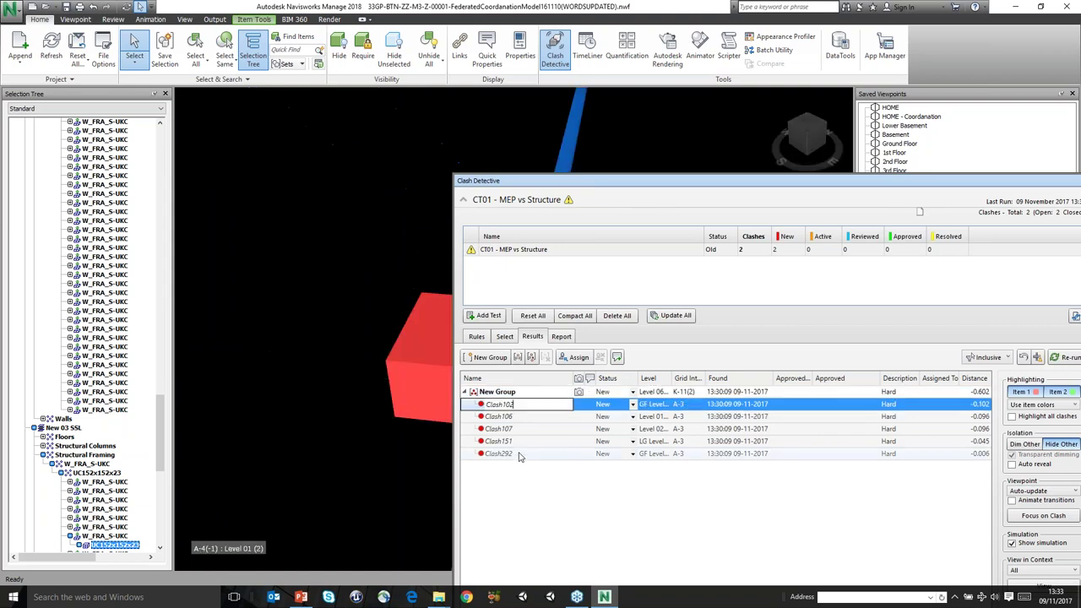
left_click(519, 454, "shift")
right_click(519, 453)
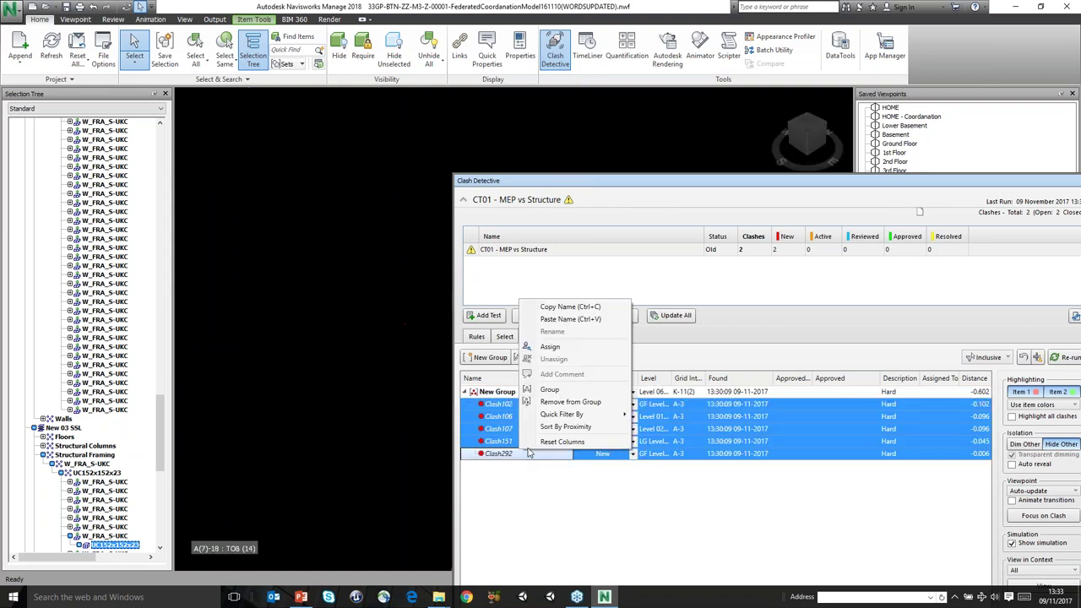
left_click(549, 389)
type("002 - Pipe clashing with a")
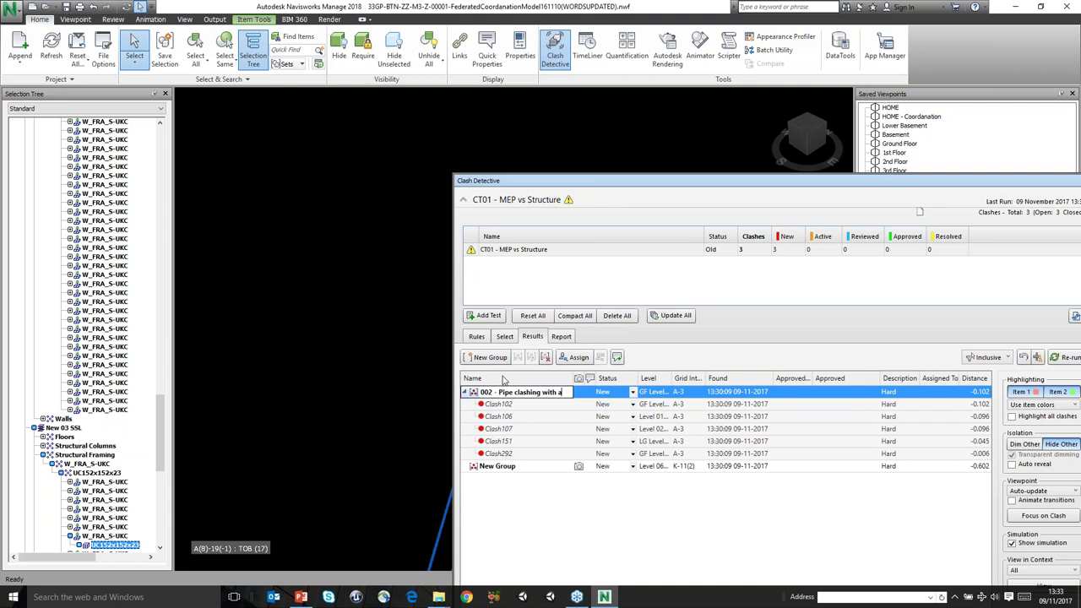
type("eams on stab edge")
key("Return")
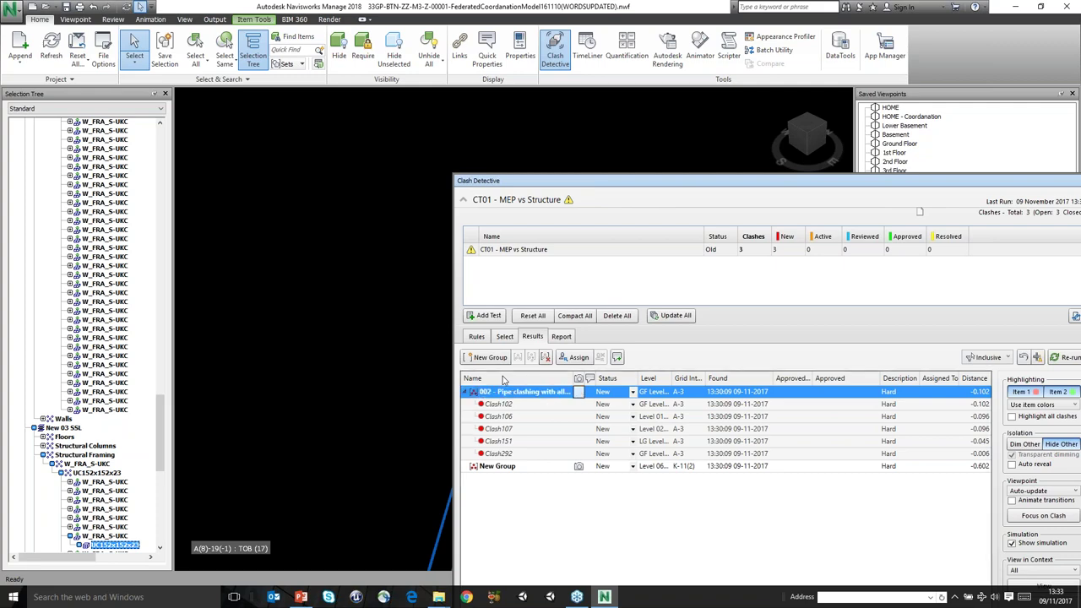
Set the results' selection filter back to None, collapse the 002 group and view its pipe and beams clear of the window
left_click(515, 462)
left_click(645, 337)
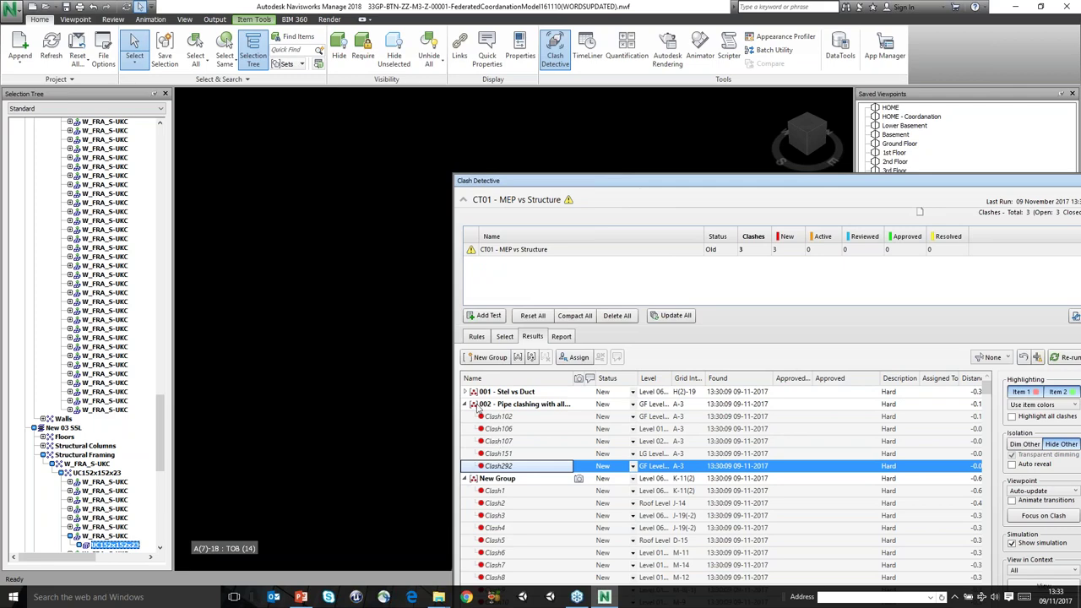
left_click(467, 409)
left_click_drag(555, 172, 757, 120)
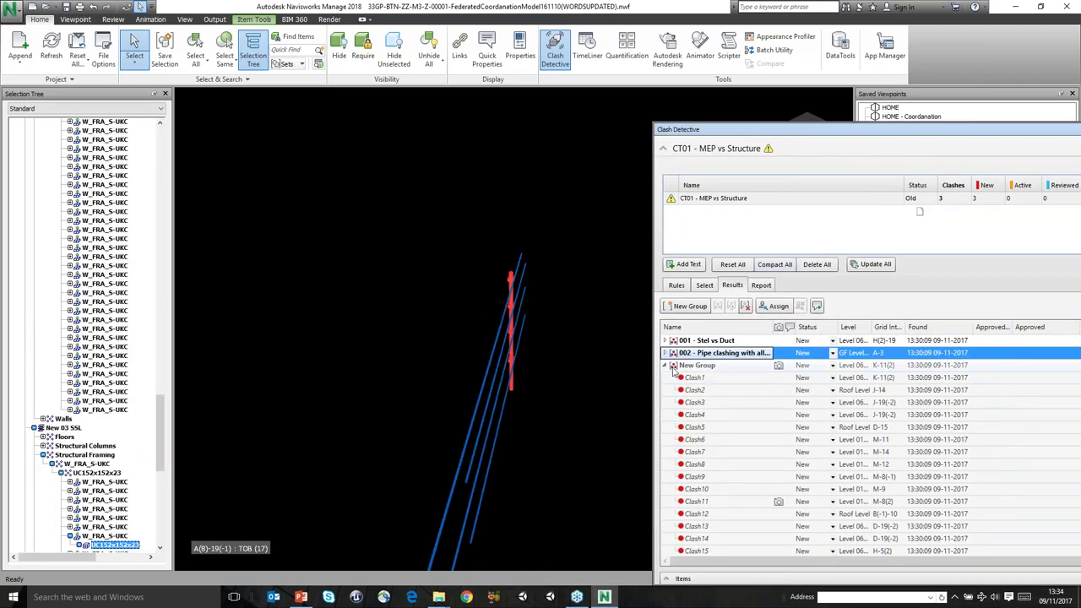
Display the remaining New Group clashes and examine the long plenum and the rectangular duct fitting where steel beams cross them
left_click(700, 365)
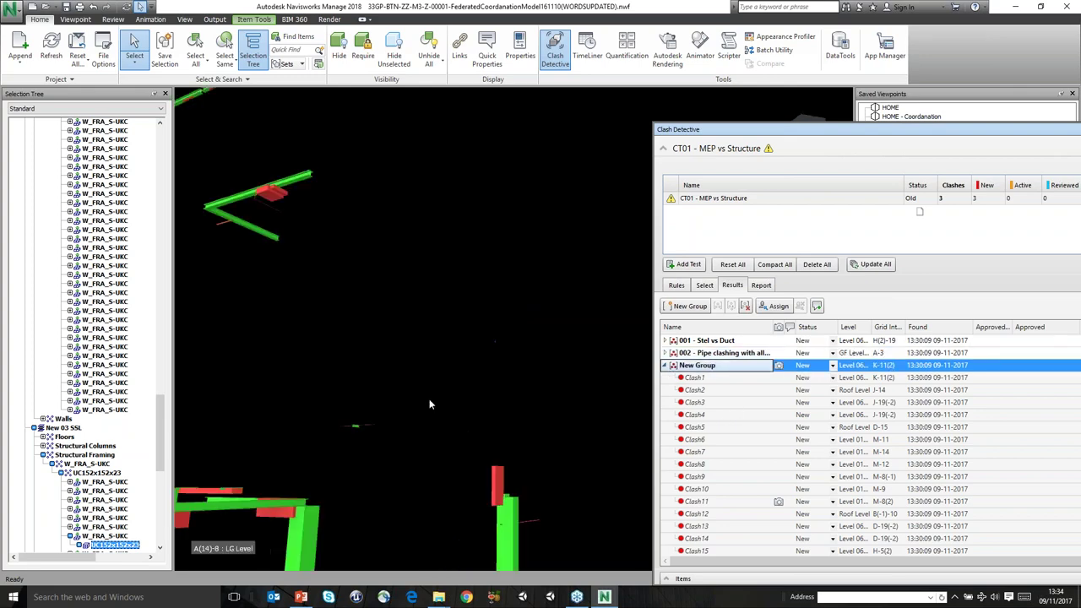
scroll(429, 399, "down", 6)
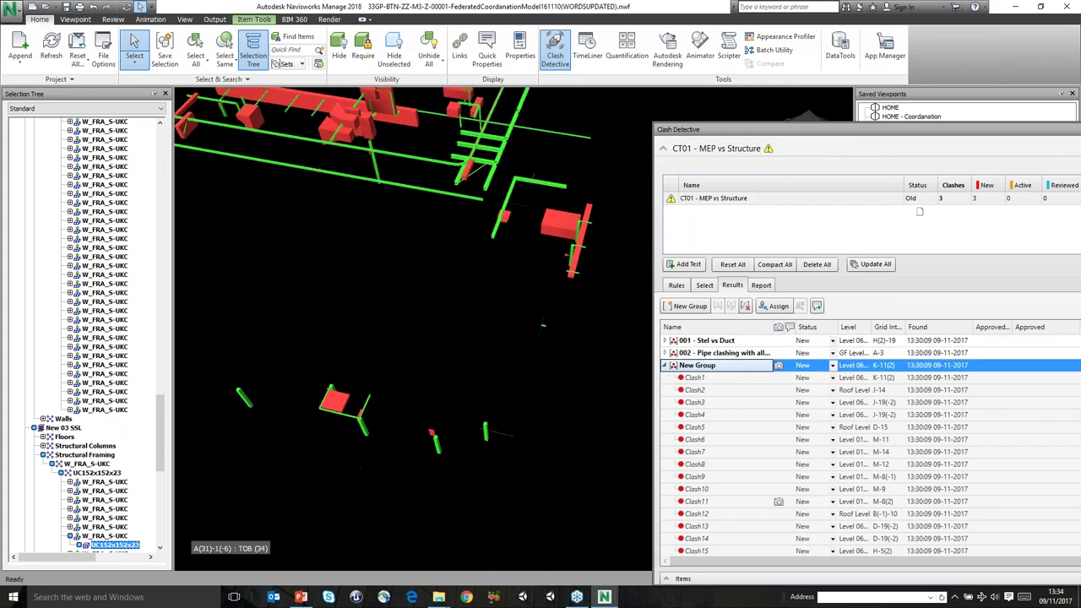
middle_click_drag(361, 449, 487, 485)
scroll(432, 259, "up", 3)
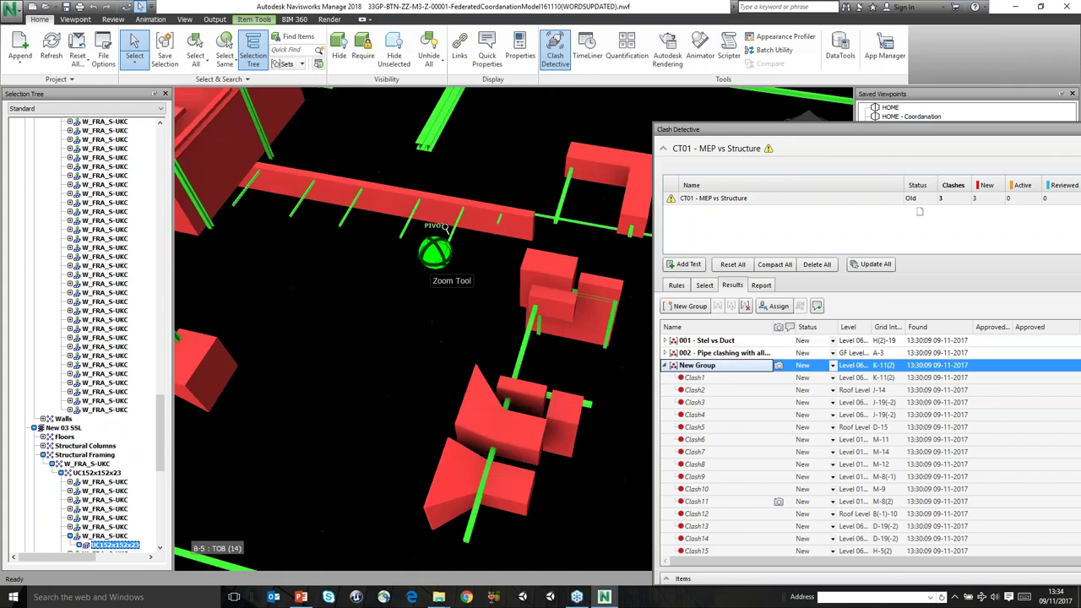
left_click(433, 179)
middle_click_drag(432, 179, 486, 338, "shift")
scroll(482, 380, "up", 5)
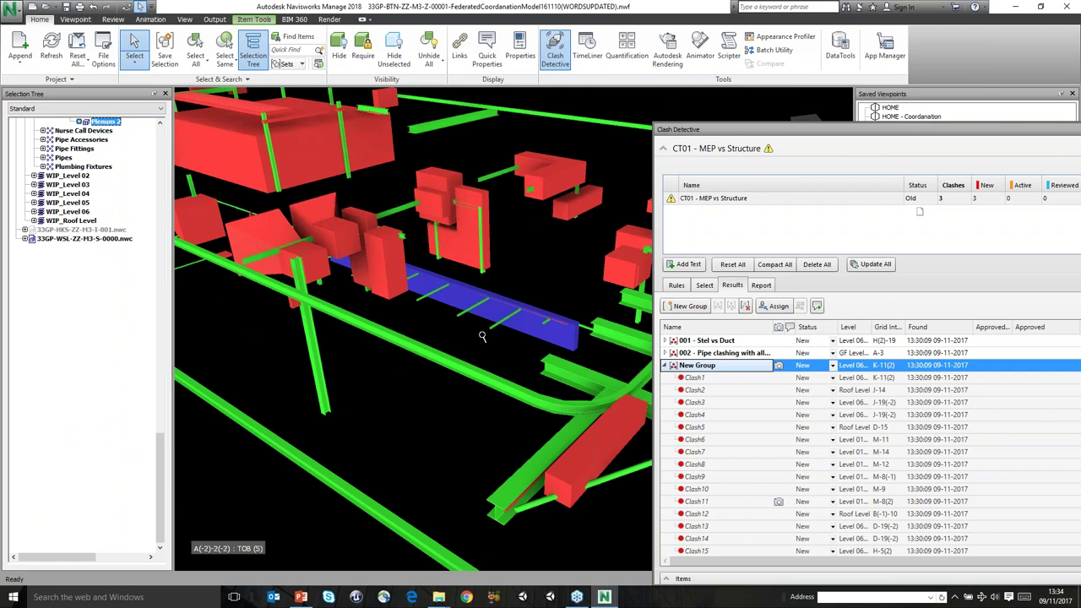
left_click(475, 266)
scroll(476, 266, "up", 5)
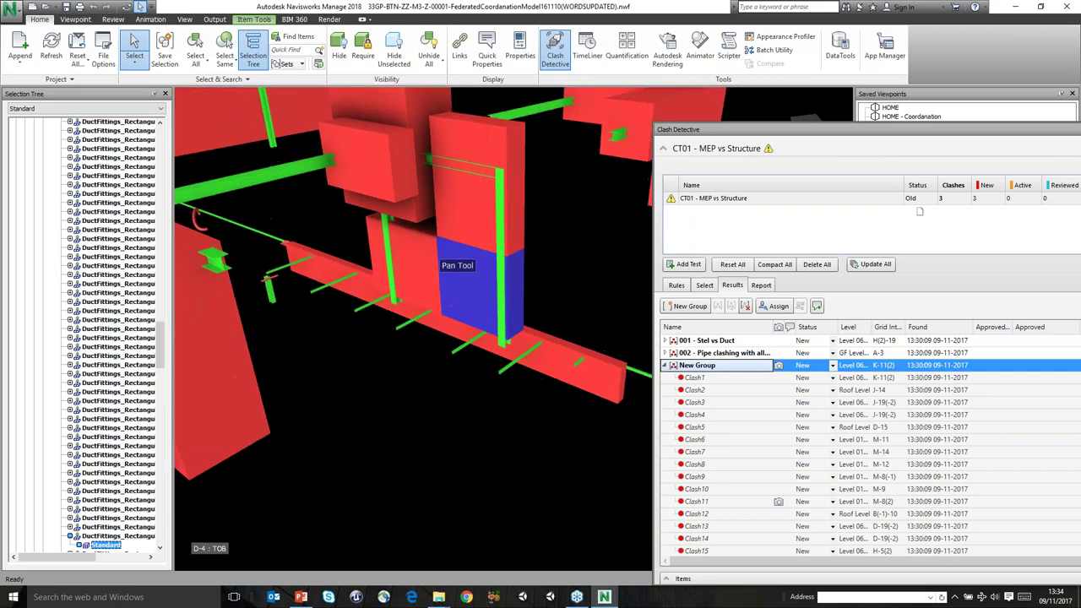
scroll(470, 381, "down", 3)
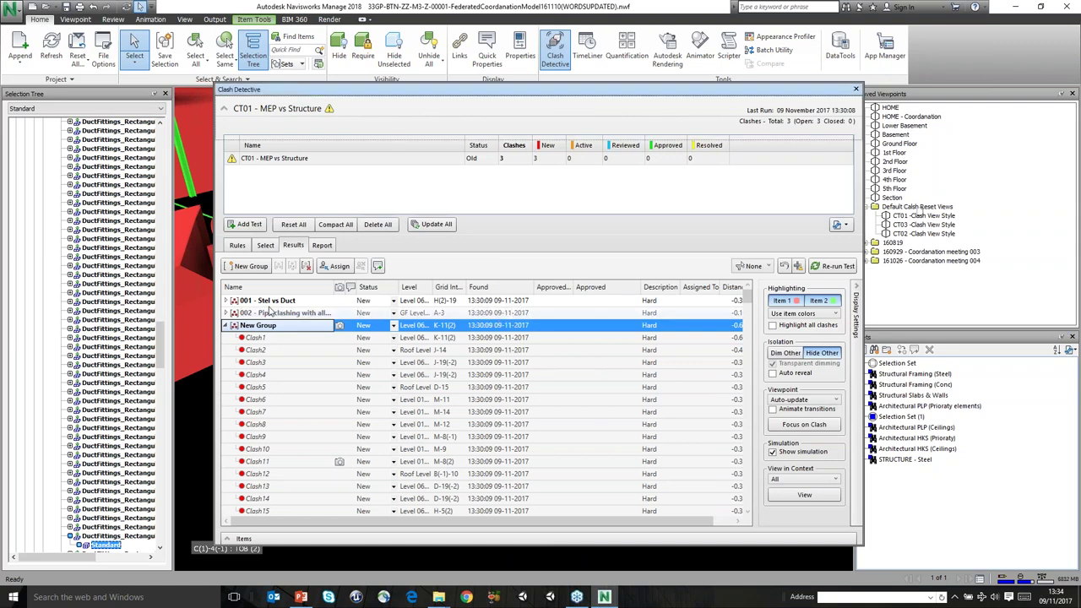
Set the status of the remaining New Group and all its clashes to Reviewed, and collapse the group
left_click(227, 325)
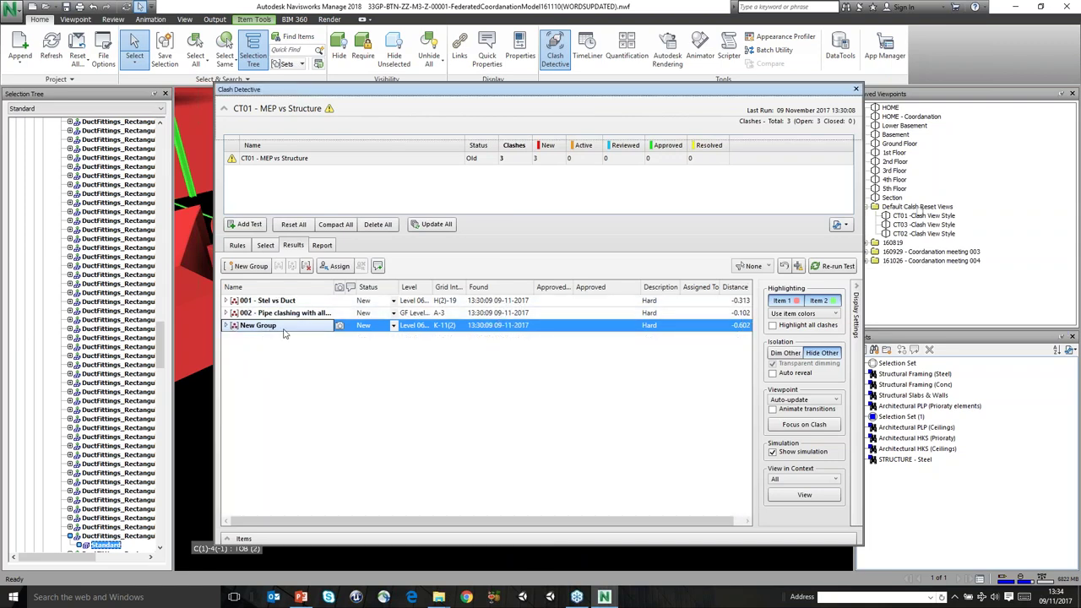
left_click(226, 326)
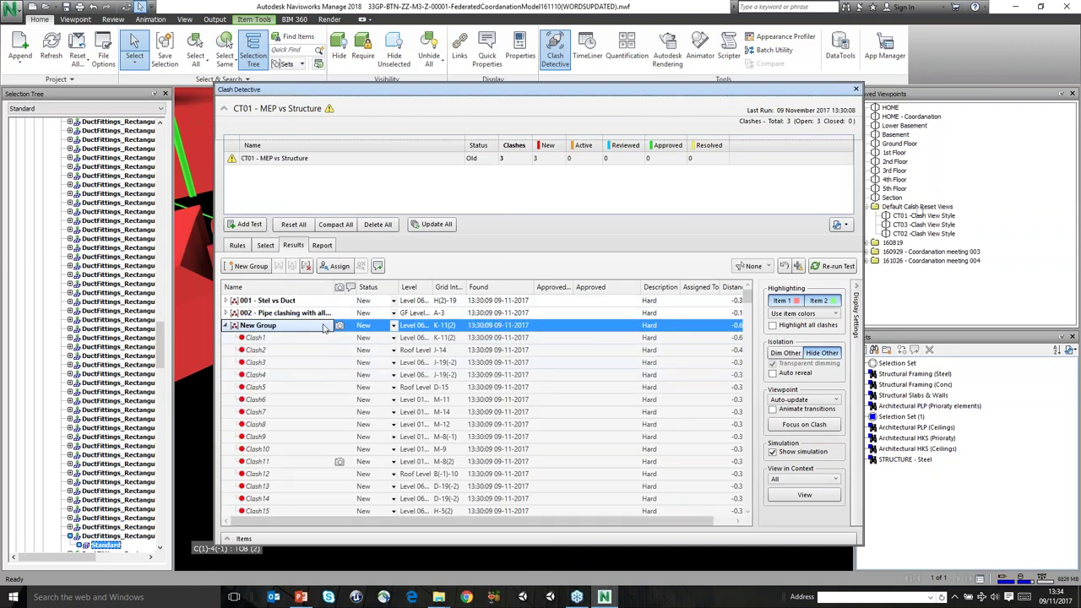
left_click(392, 329)
left_click(394, 327)
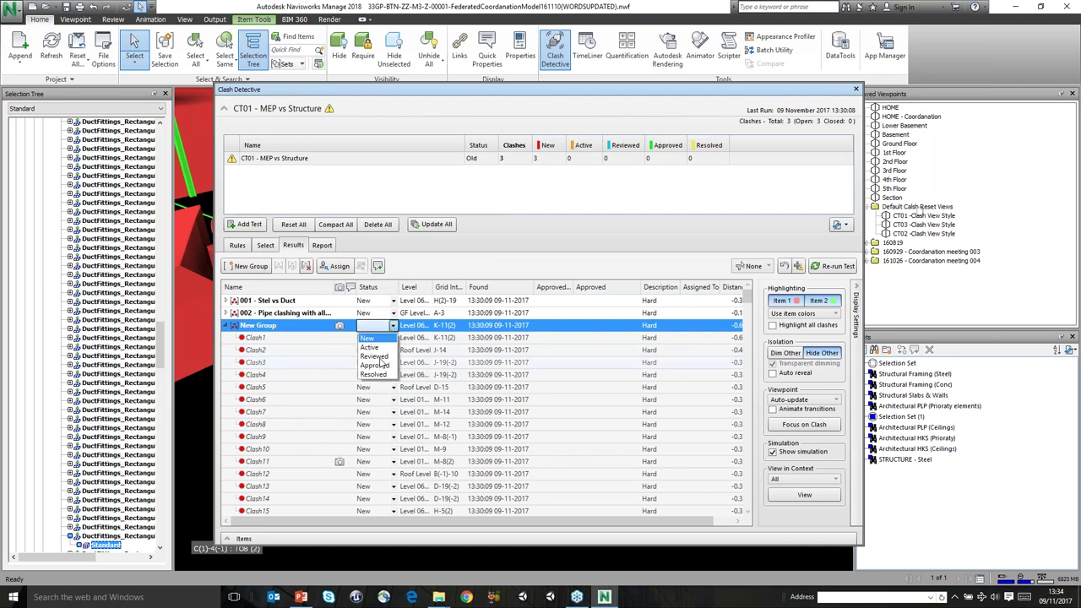
key("Down")
key("Down")
key("Return")
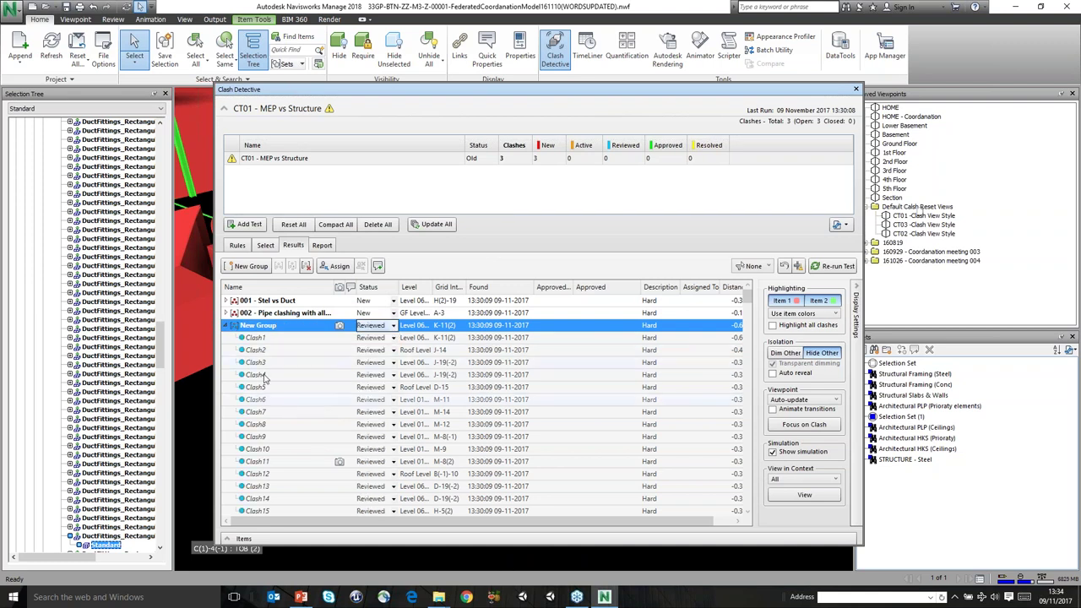
left_click(227, 327)
Narrow the Selection Tree, and reposition and shrink the Clash Detective window to free up more of the model view
left_click_drag(331, 93, 174, 145)
left_click_drag(97, 99, 287, 184)
left_click_drag(283, 284, 17, 329)
left_click_drag(368, 290, 785, 496)
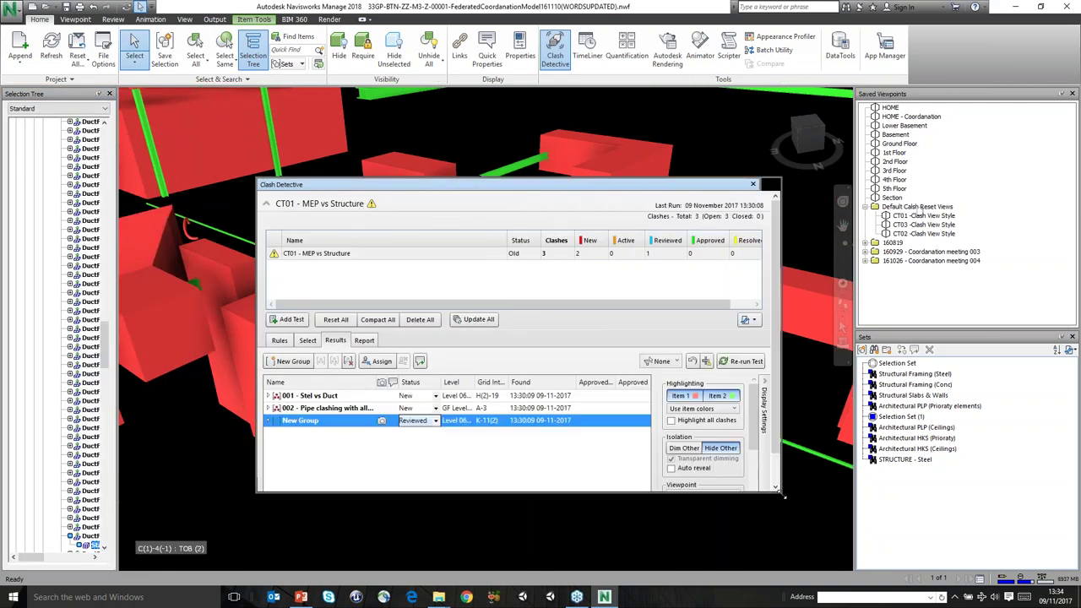
Display the 001 - Stel vs Duct clash group in isolation, and view its duct and beams within the surrounding model
left_click(321, 396)
left_click_drag(430, 182, 753, 78)
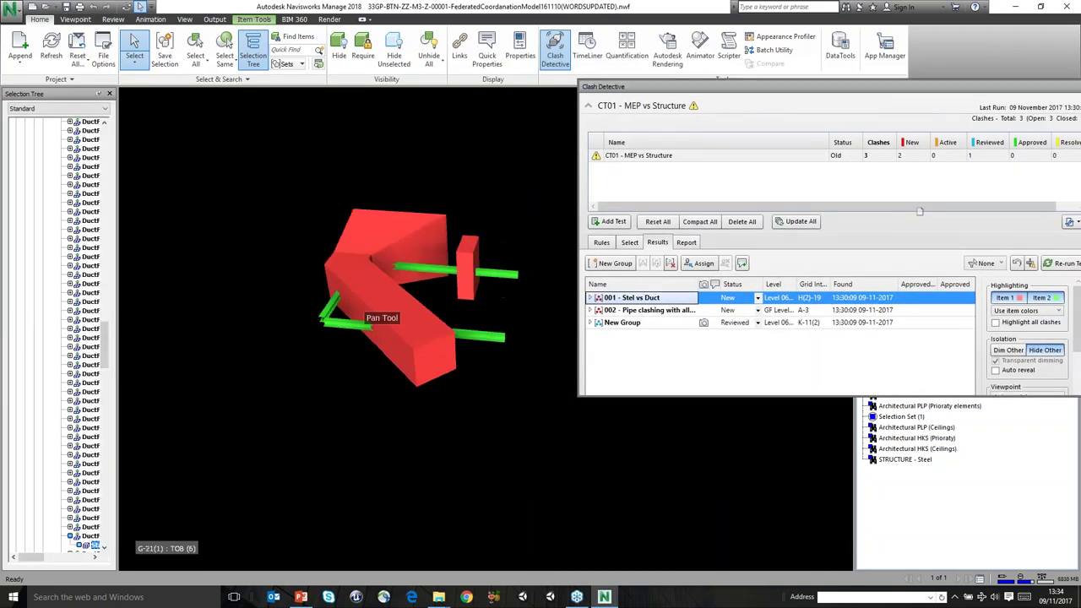
scroll(371, 306, "up", 6)
scroll(456, 357, "up", 1)
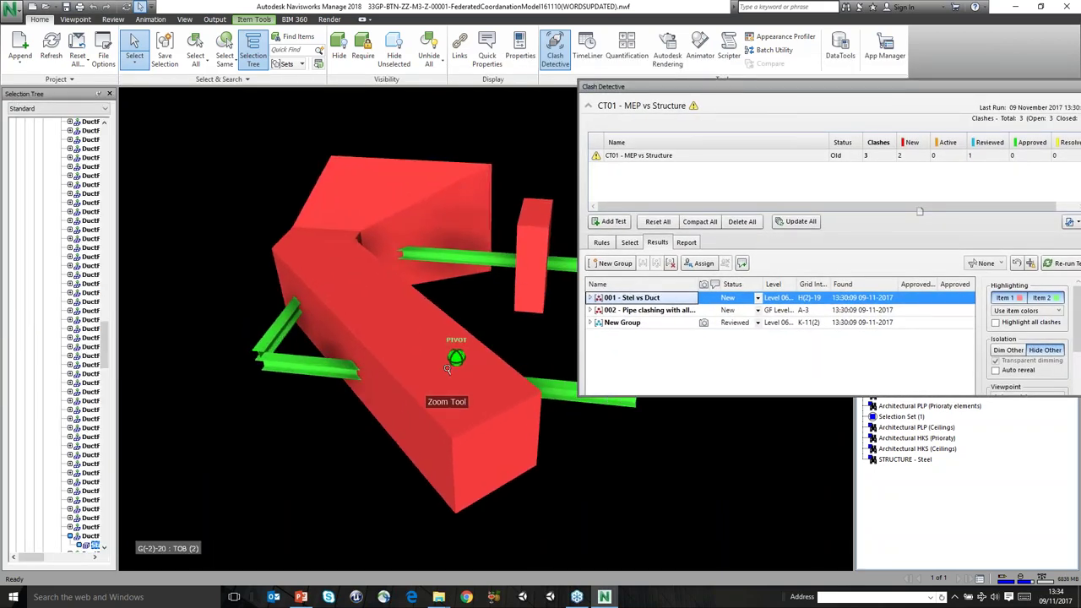
left_click(494, 308)
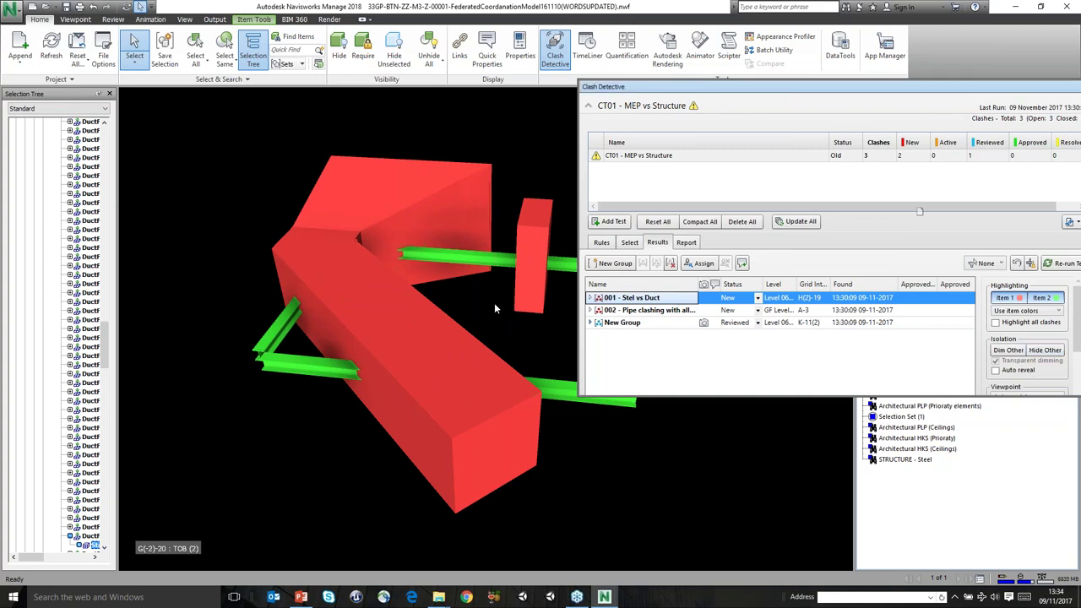
mouse_move(508, 469)
middle_mouse_down("shift")
mouse_move(443, 385)
mouse_move(272, 347)
mouse_move(205, 350)
mouse_move(362, 366)
mouse_move(400, 379)
mouse_move(398, 402)
mouse_move(338, 368)
middle_mouse_up("shift")
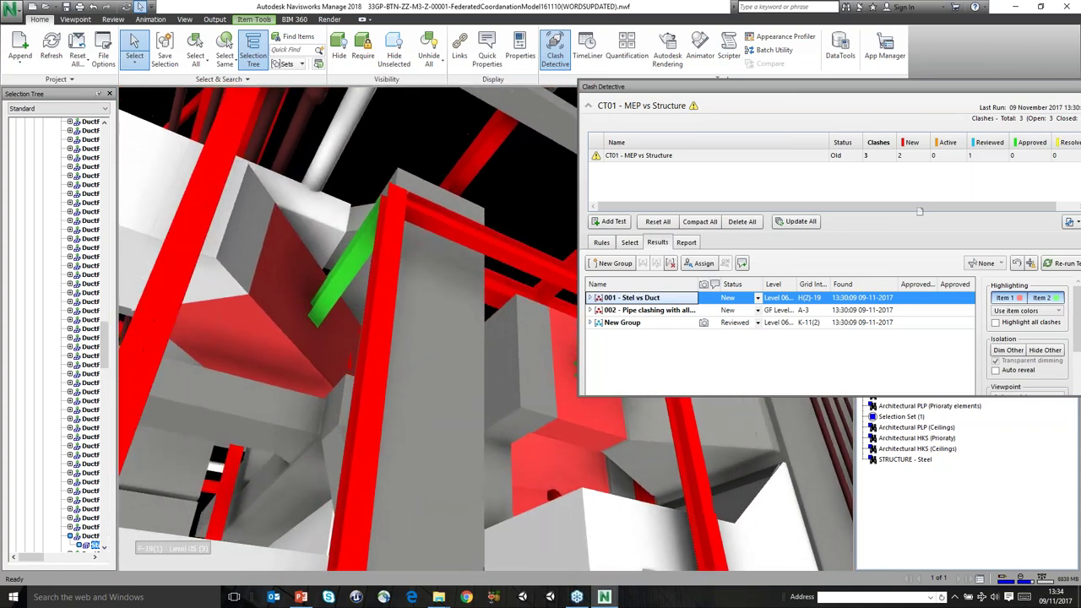
Recall the 001 - Stel vs Duct group's viewpoint, and move the 002 pipe group below New Group in the results
left_click_drag(764, 93, 601, 97)
left_click(542, 304)
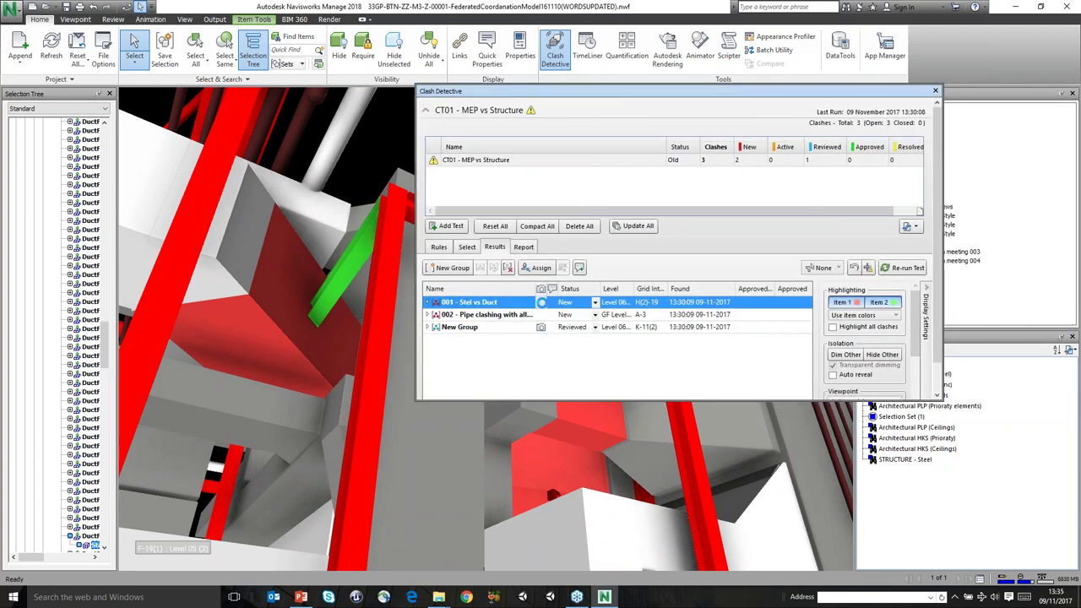
left_click_drag(485, 314, 469, 334)
left_click(463, 306)
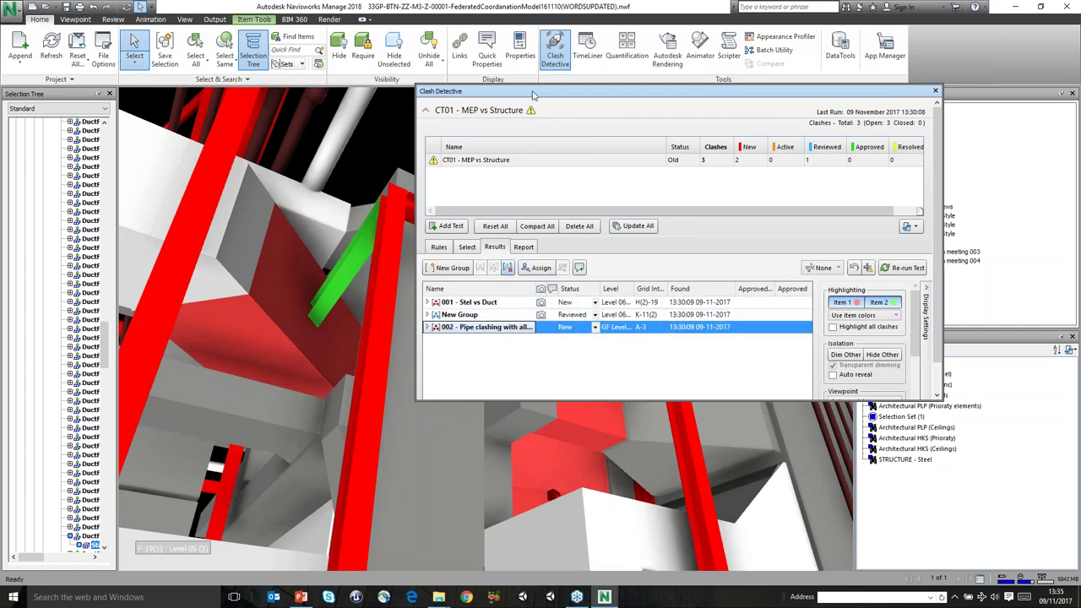
Isolate the 002 pipe clash group with all other items hidden, and examine where the vertical pipe crosses the steel beams
left_click_drag(590, 90, 697, 98)
left_click(988, 363)
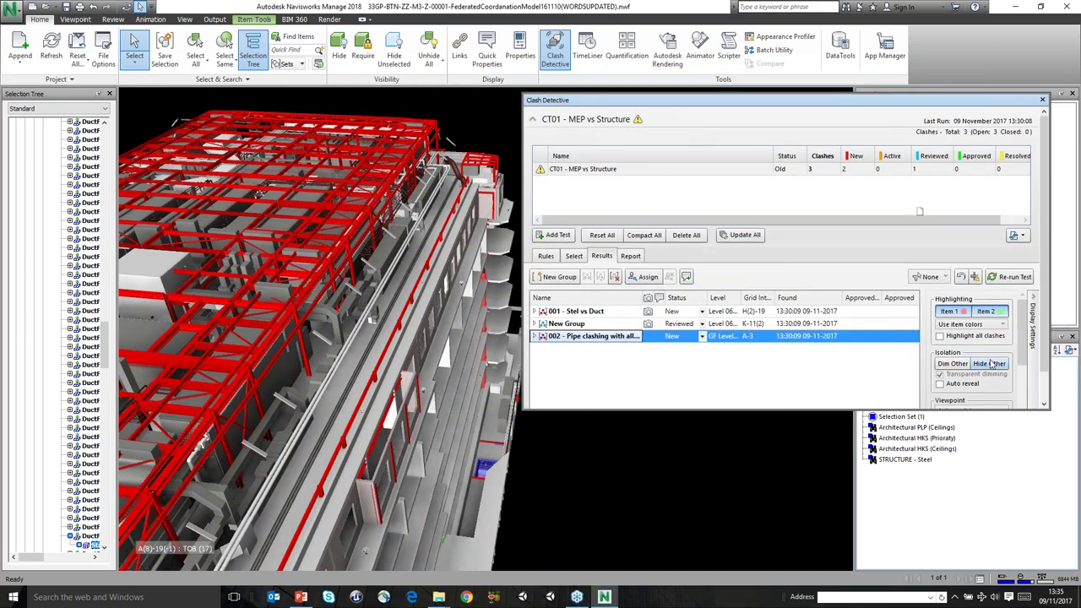
middle_click_drag(506, 353, 468, 379, "shift")
scroll(456, 489, "up", 3)
middle_click_drag(456, 489, 477, 388, "shift")
scroll(416, 422, "up", 3)
scroll(418, 426, "up", 5)
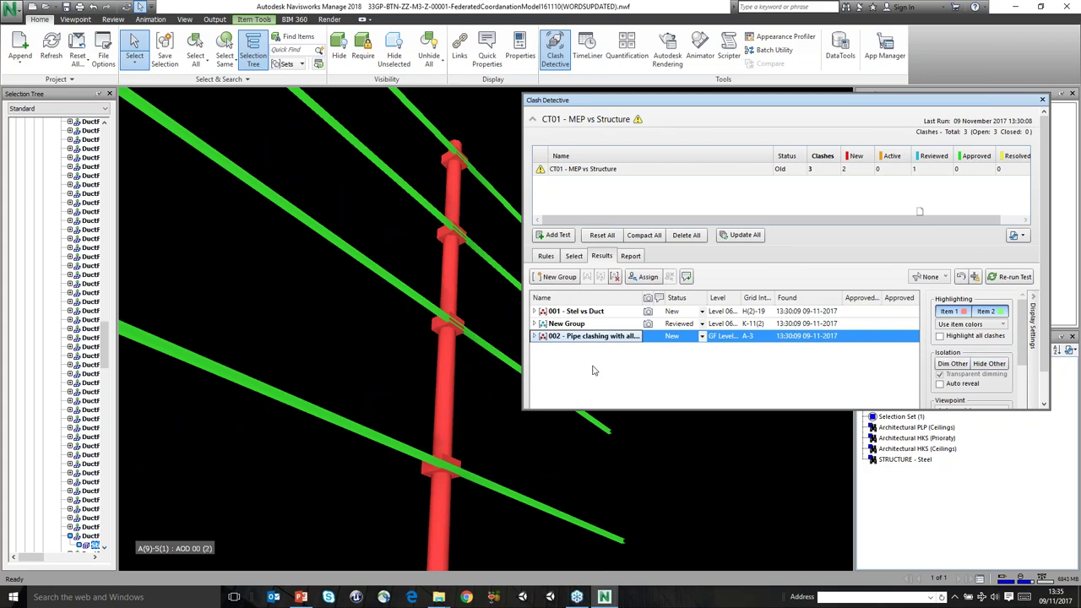
Bring back the surrounding model and hide the New GF, New 01 and New 02 floor slabs around the clashing pipe
left_click(988, 363)
mouse_move(472, 356)
middle_mouse_down()
mouse_move(438, 353)
mouse_move(460, 366)
mouse_move(459, 354)
mouse_move(443, 410)
mouse_move(443, 356)
middle_mouse_up()
left_click(444, 355)
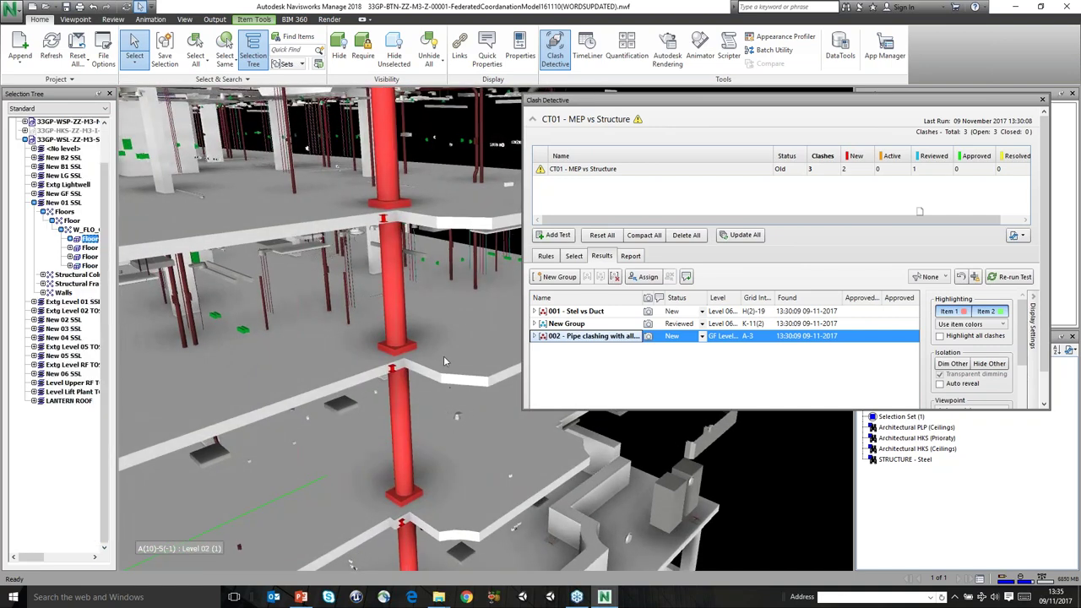
left_click(447, 220, "ctrl")
left_click(457, 482, "ctrl")
right_click(457, 482)
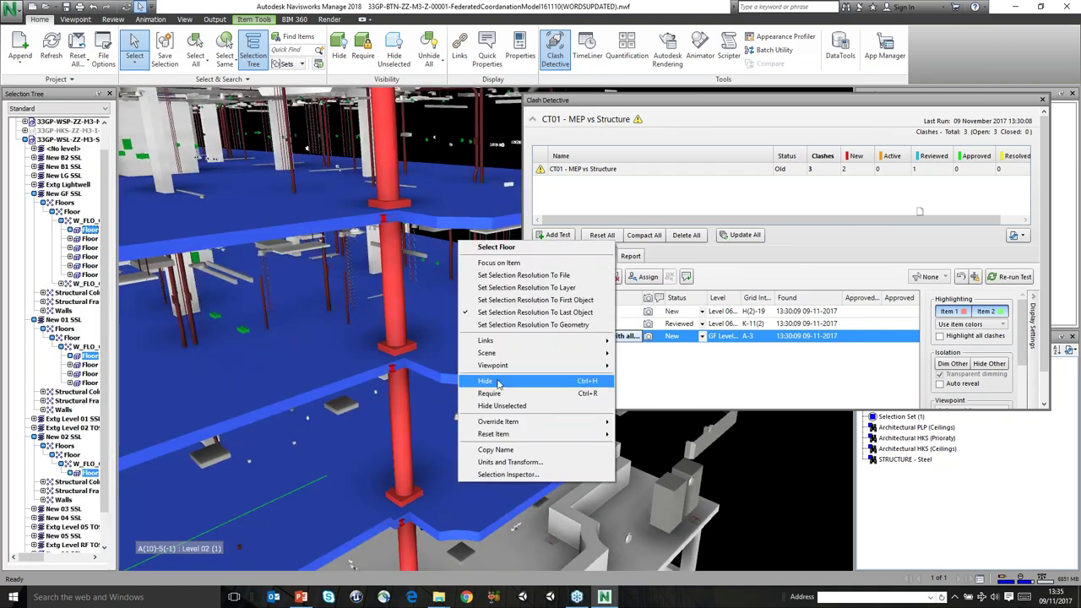
left_click(515, 439)
Orbit to show the pipe and its crossing beams, and update the saved viewpoint CT01 -Clash View Style with this view
middle_click_drag(453, 419, 273, 463, "shift")
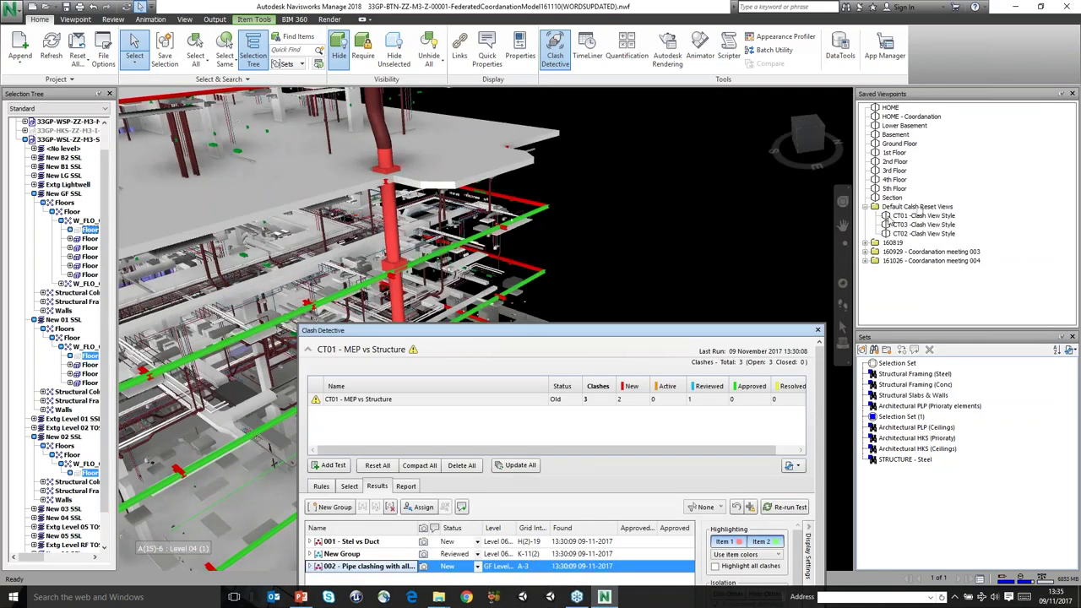
right_click(906, 217)
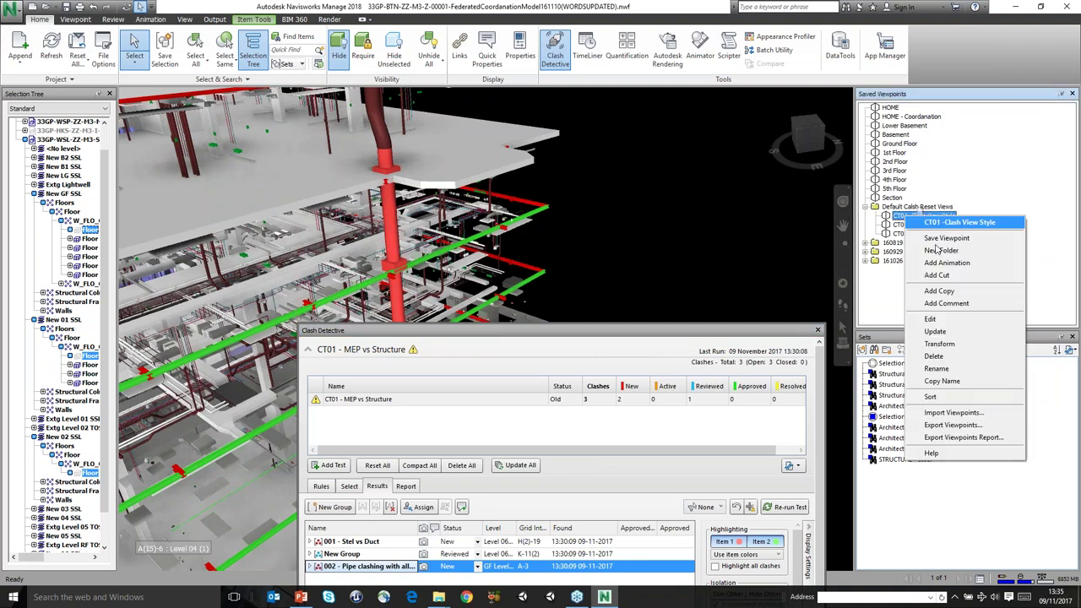
left_click(942, 332)
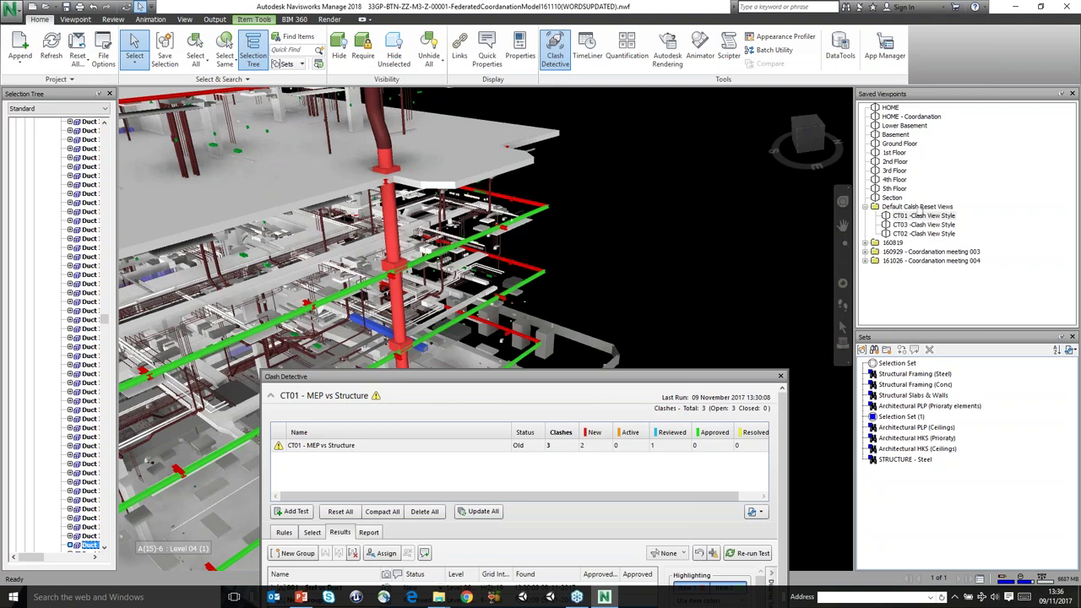
Move the Clash Detective window fully into view and expand the 001 - Stel vs Duct group to list its clashes
left_click_drag(498, 378, 605, 149)
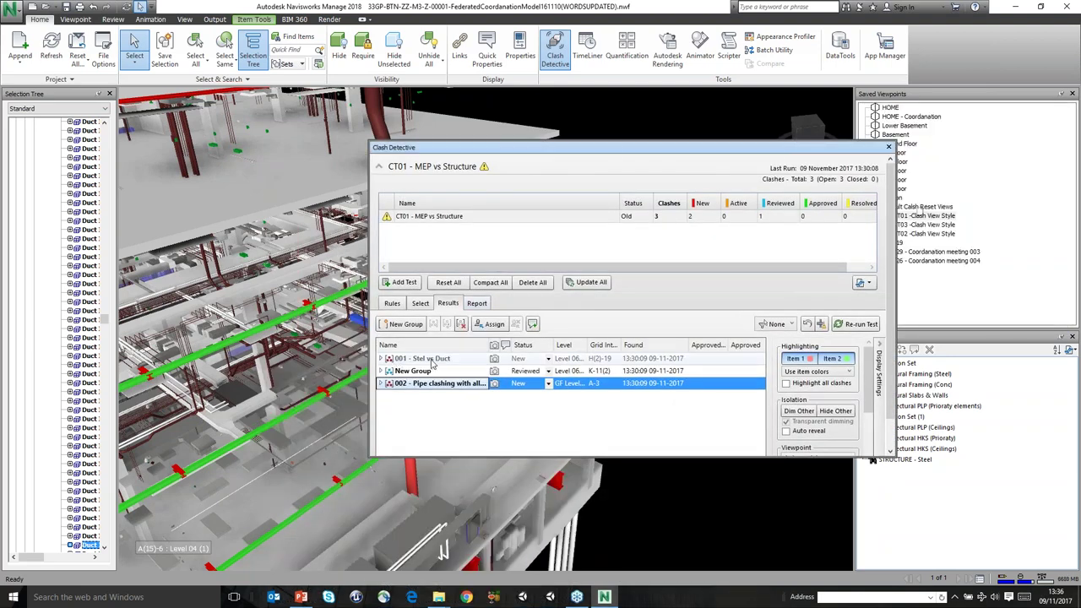
left_click(380, 358)
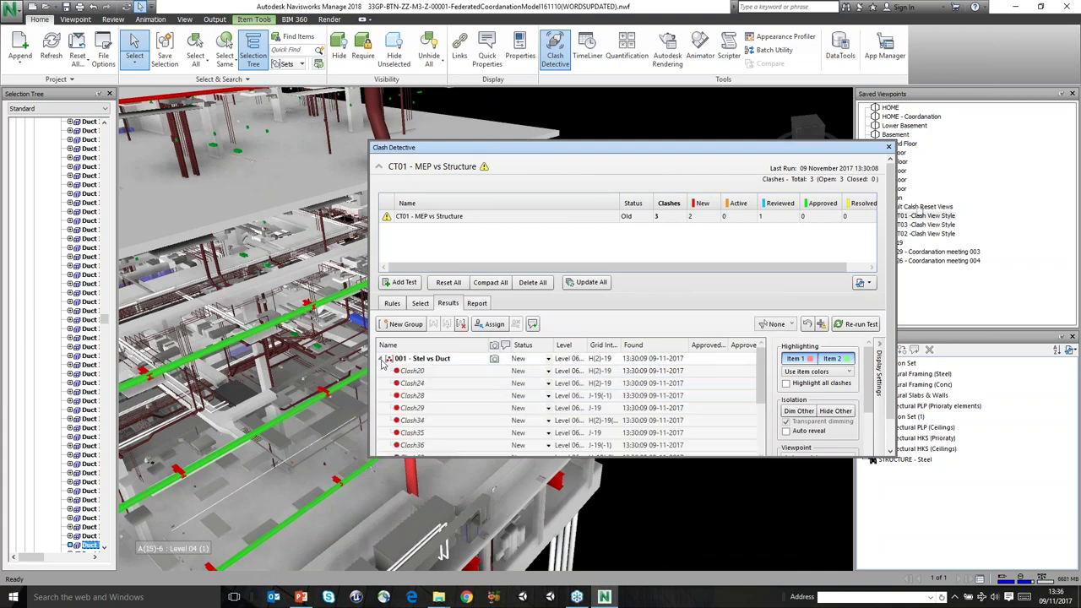
Collapse the 001 - Stel vs Duct clash group and display the 002 pipe clash group in the model
left_click(381, 358)
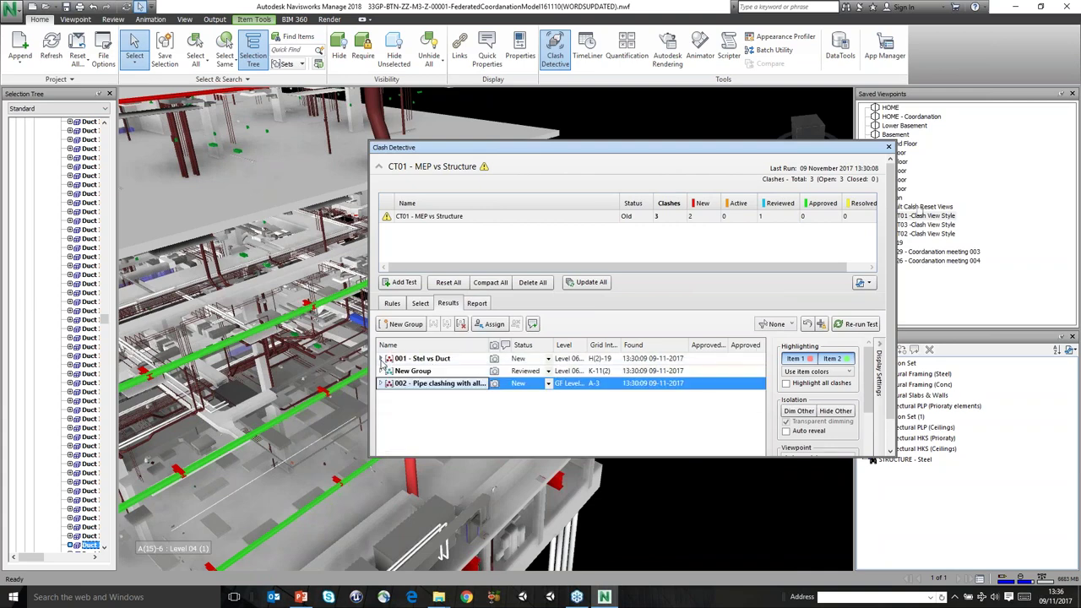
left_click(381, 358)
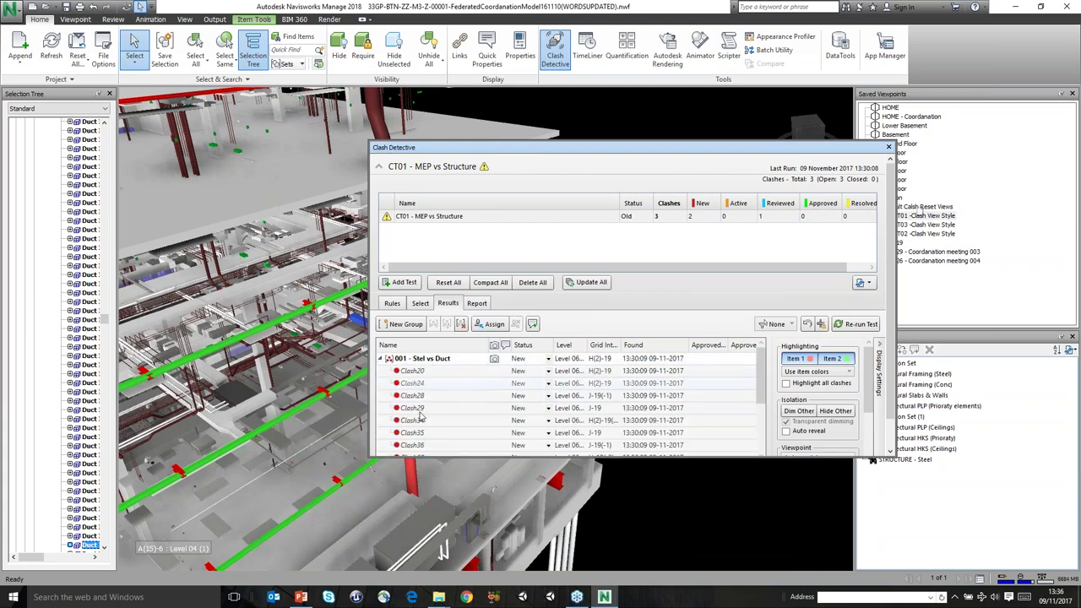
left_click(381, 358)
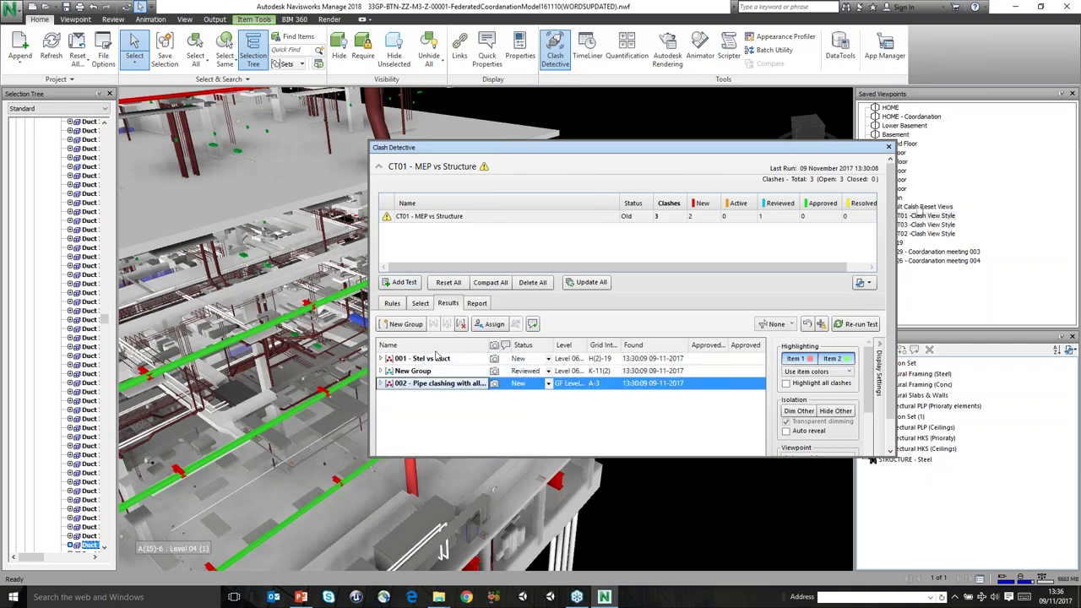
left_click_drag(528, 149, 579, 136)
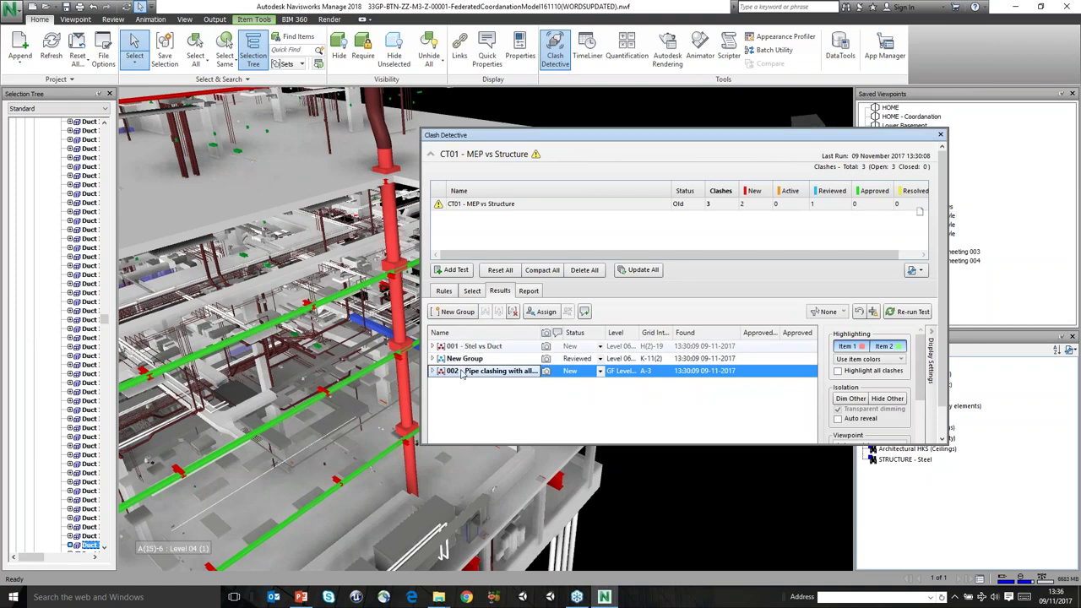
key("Up")
key("Down")
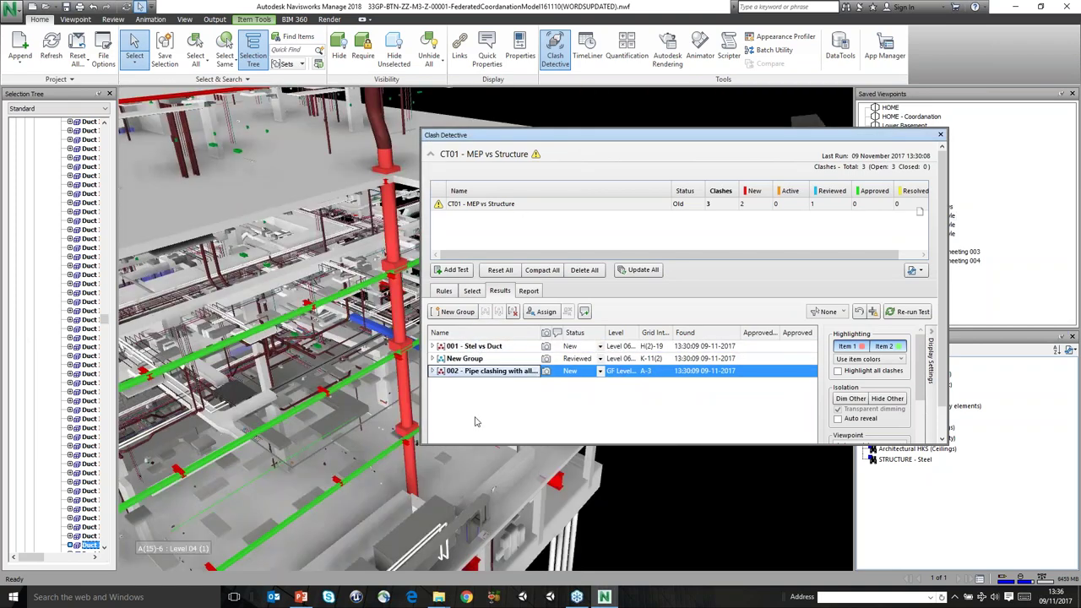
Open the report settings for the CT01 - MEP vs Structure test and enlarge the Clash Detective window
left_click_drag(116, 150, 165, 72)
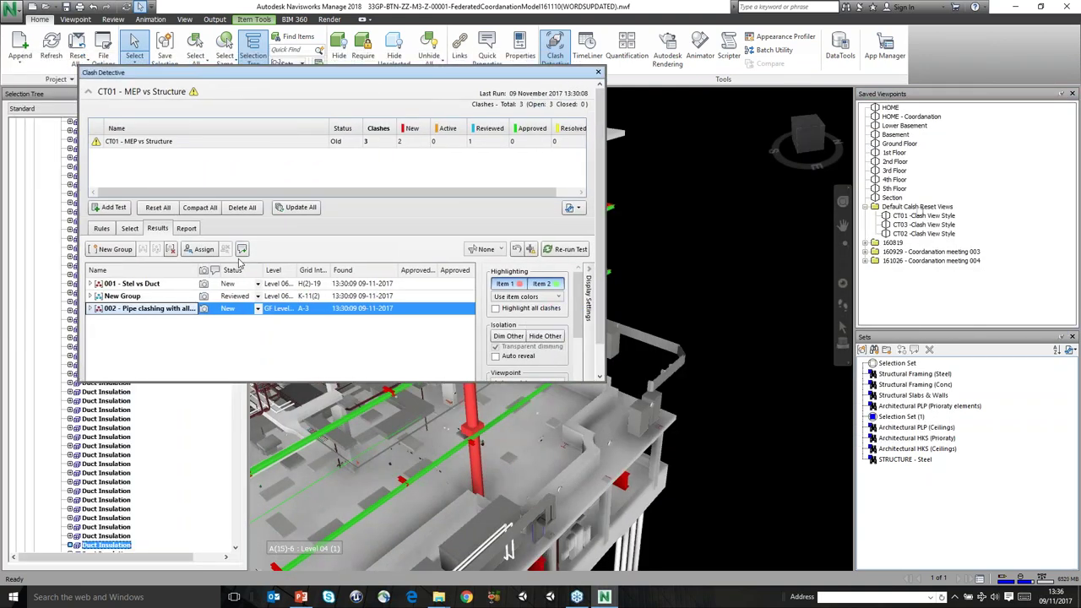
left_click(186, 228)
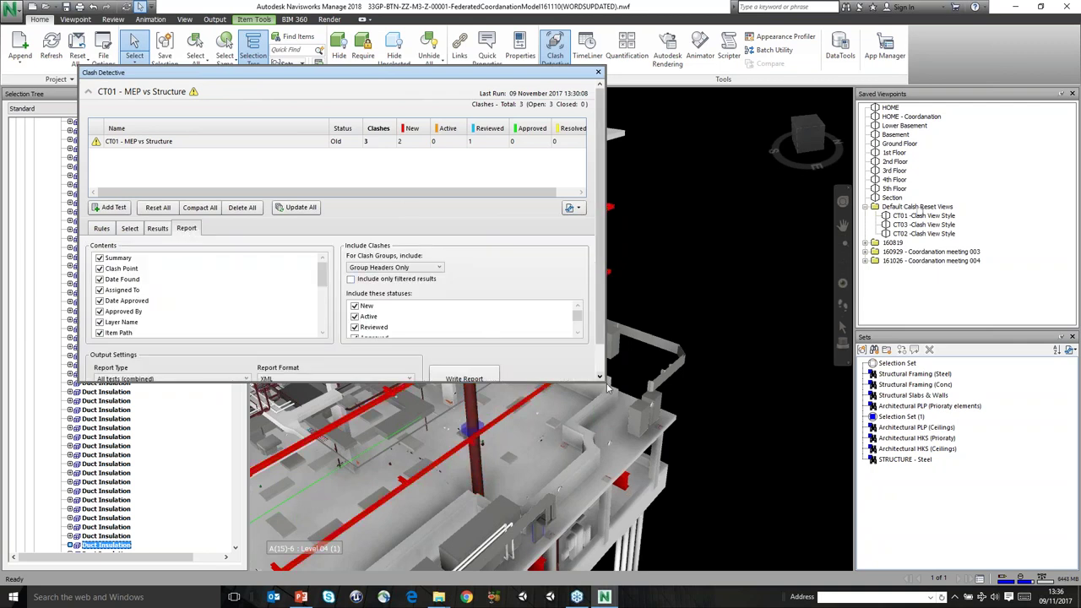
left_click_drag(606, 382, 617, 416)
left_click_drag(662, 500, 672, 513)
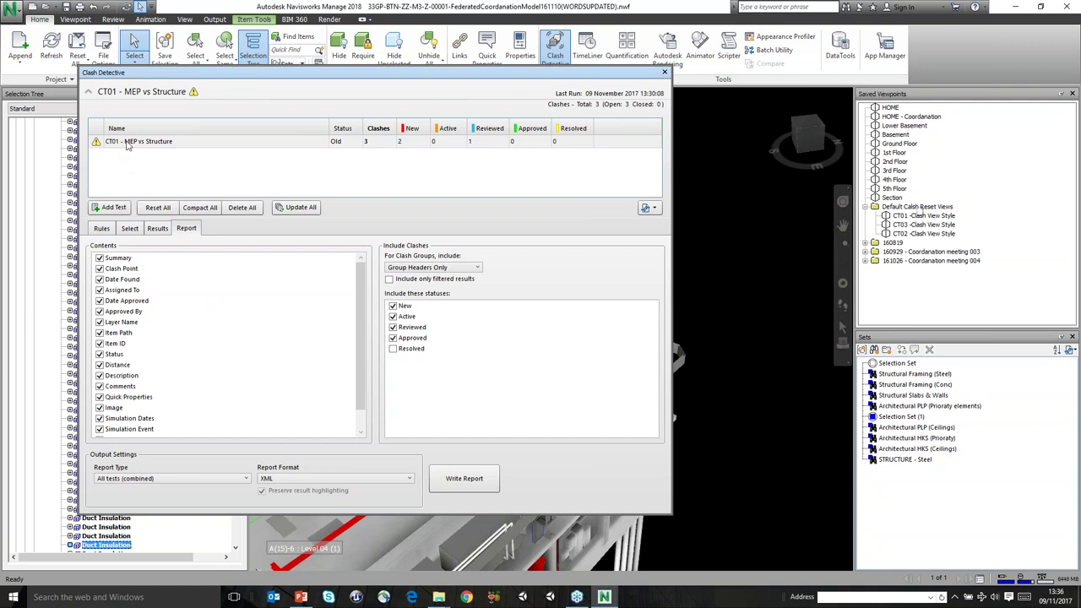
Set the report format to HTML, exclude Approved clashes and include Group Headers Only for clash groups
left_click(293, 478)
left_click(295, 499)
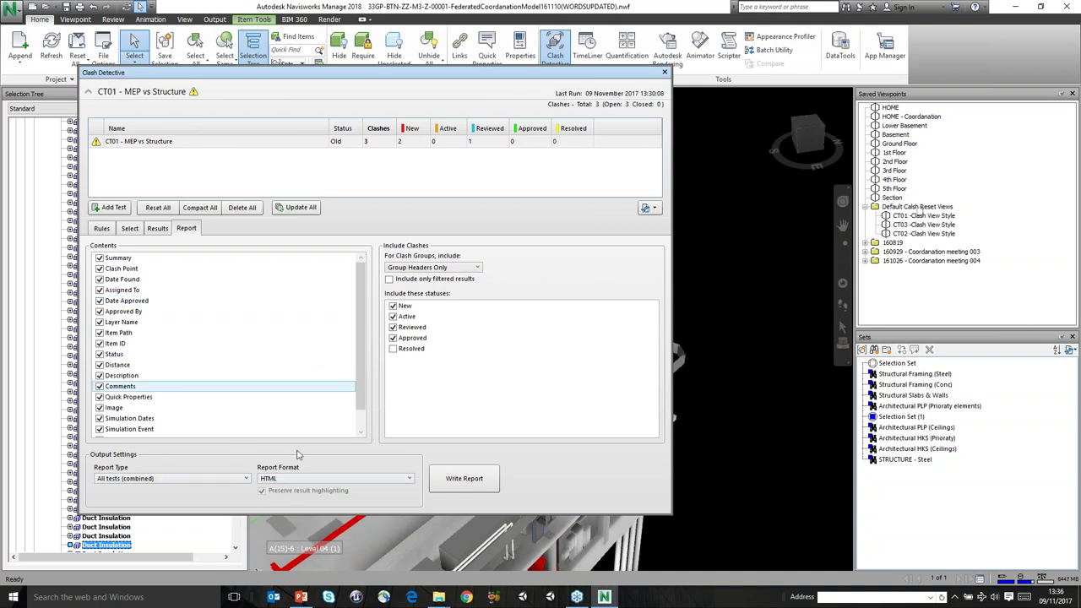
left_click(392, 338)
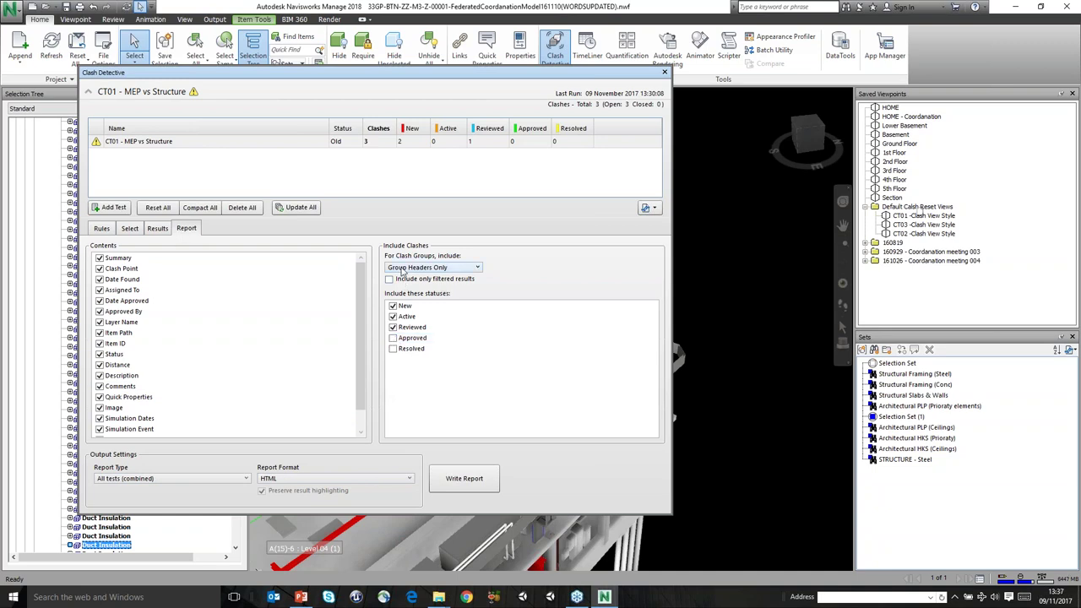
left_click(467, 268)
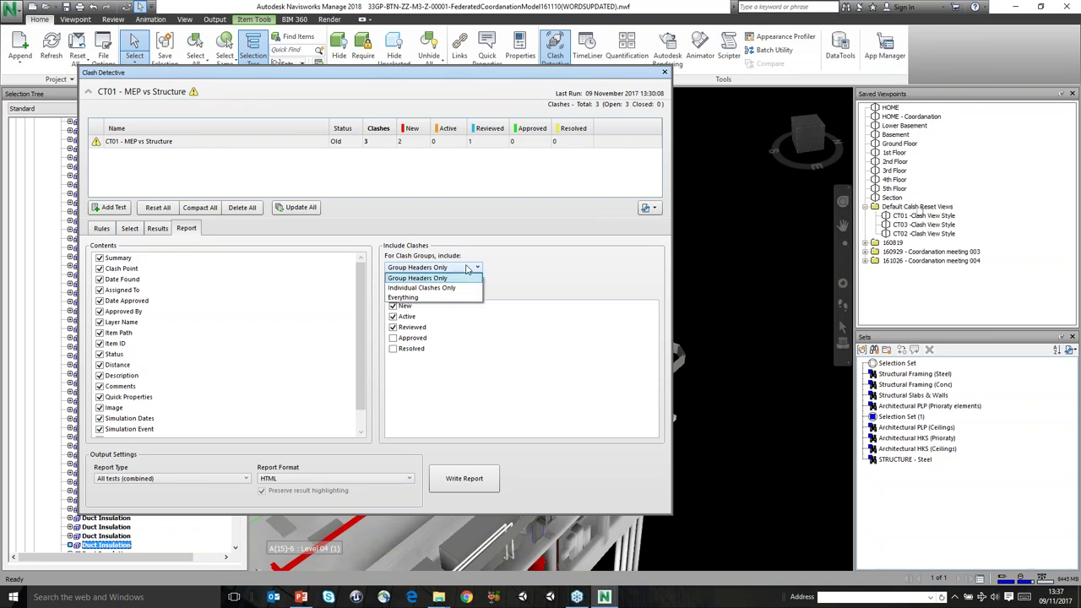
left_click(461, 278)
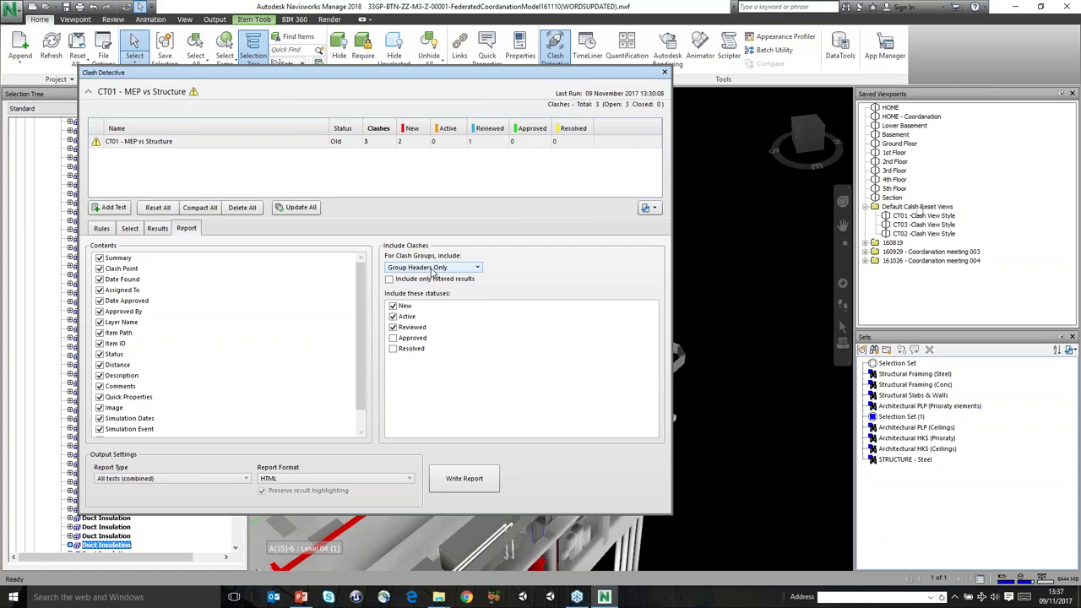
Write the clash report and browse to the Projects\WARBOARD NAVIS WEBINAR folder on DATADRIVE1 (D:) as the save location
left_click(437, 485)
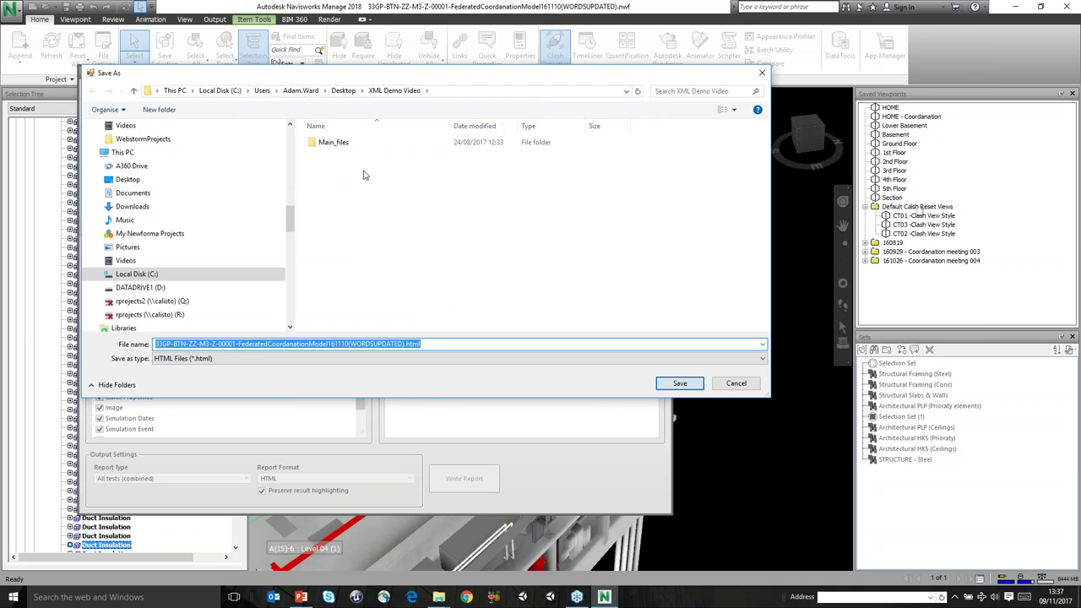
right_click(357, 196)
left_click(144, 288)
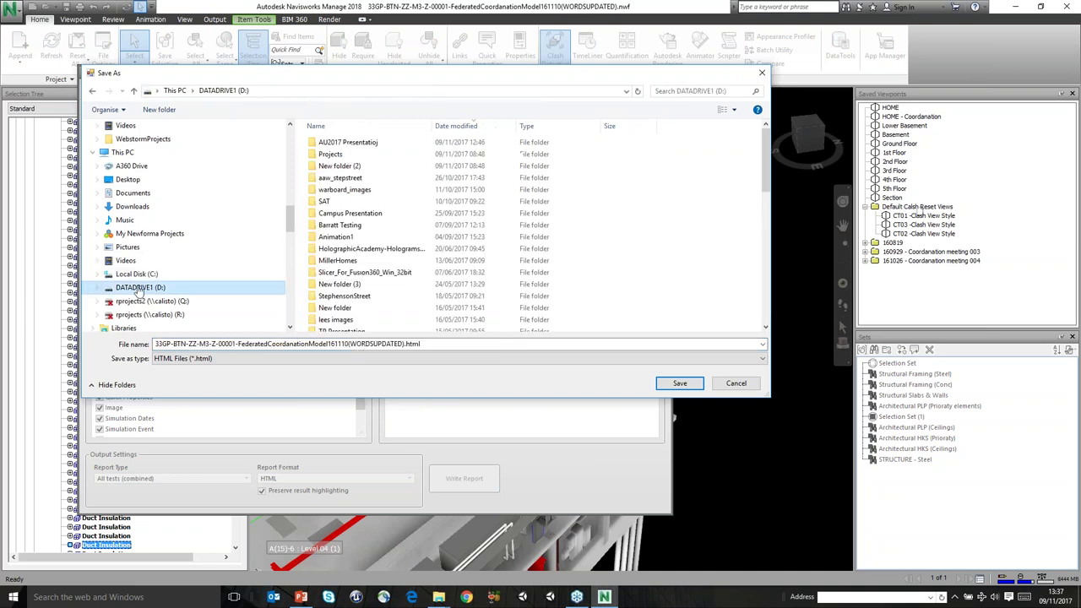
double_click(330, 154)
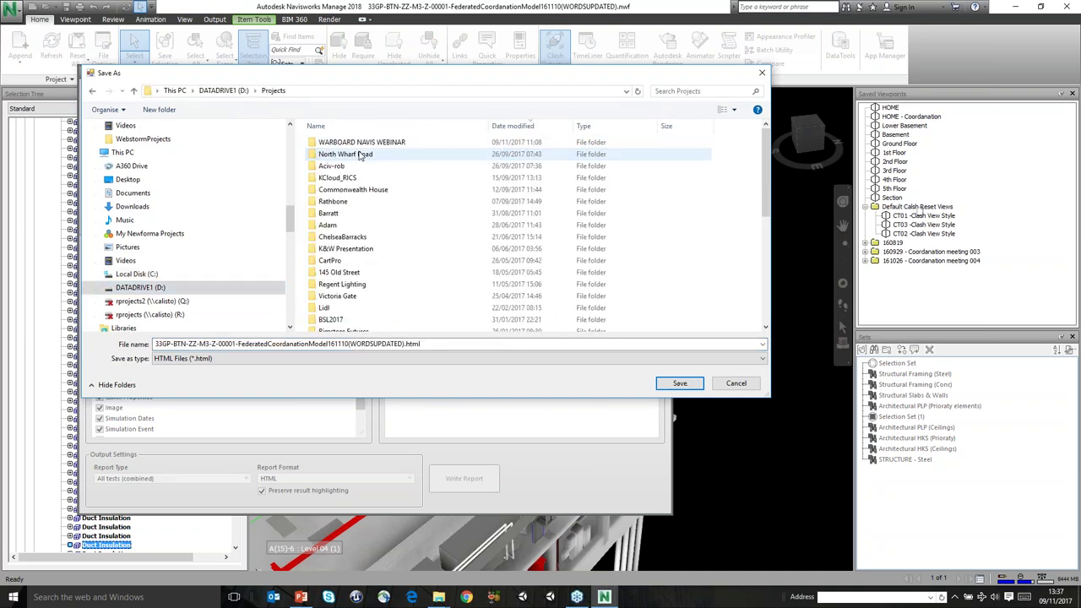
double_click(342, 153)
Create a folder named Navis Report and save the HTML clash report in it under the proposed file name
right_click(382, 213)
mouse_move(456, 354)
left_click(537, 356)
type("Nav")
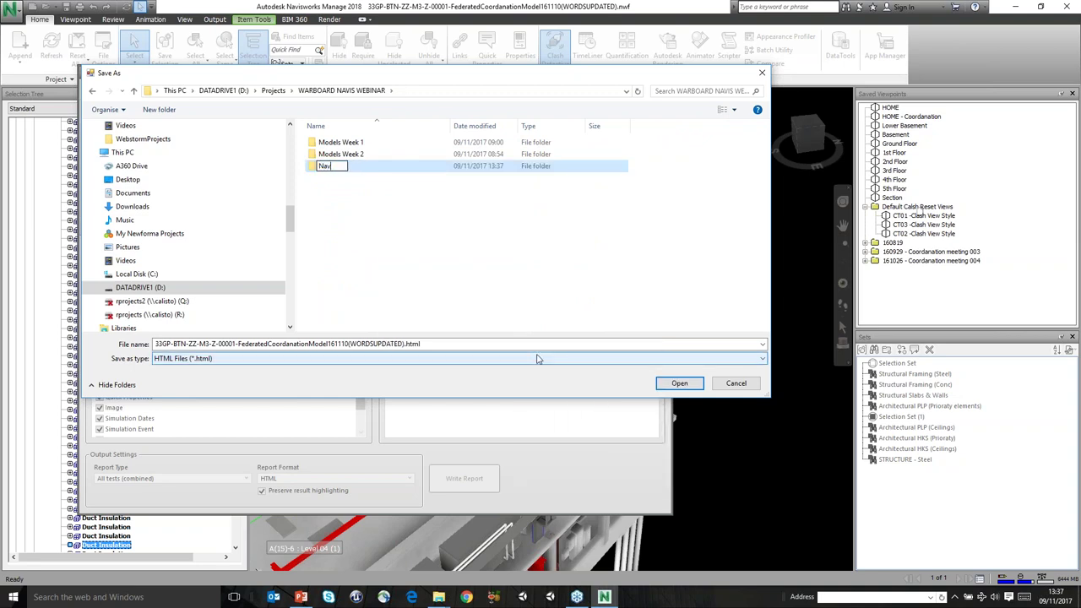
type("is Report")
key("Return")
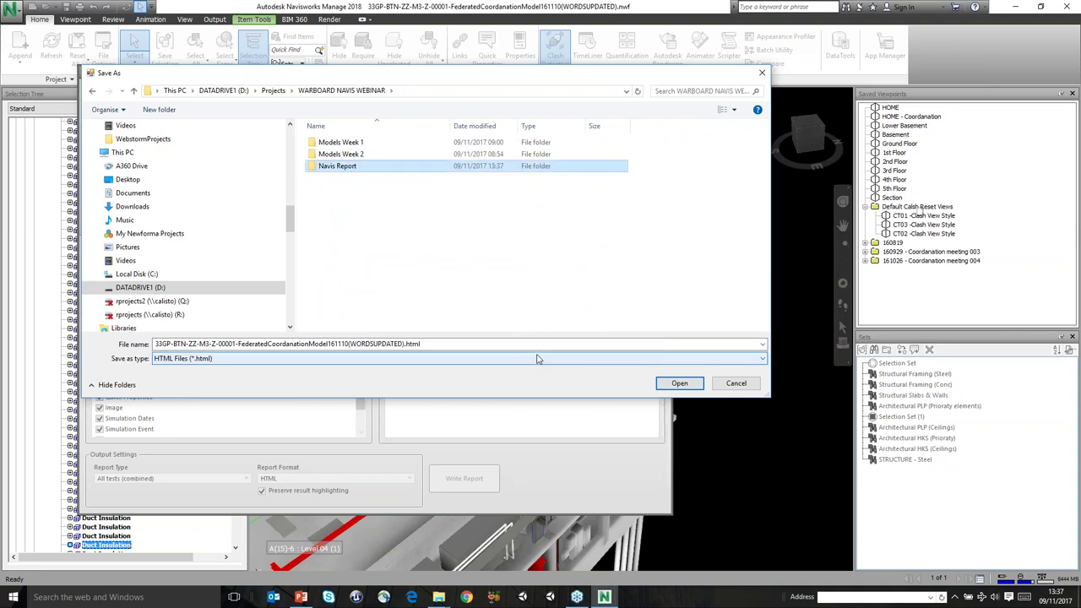
double_click(339, 168)
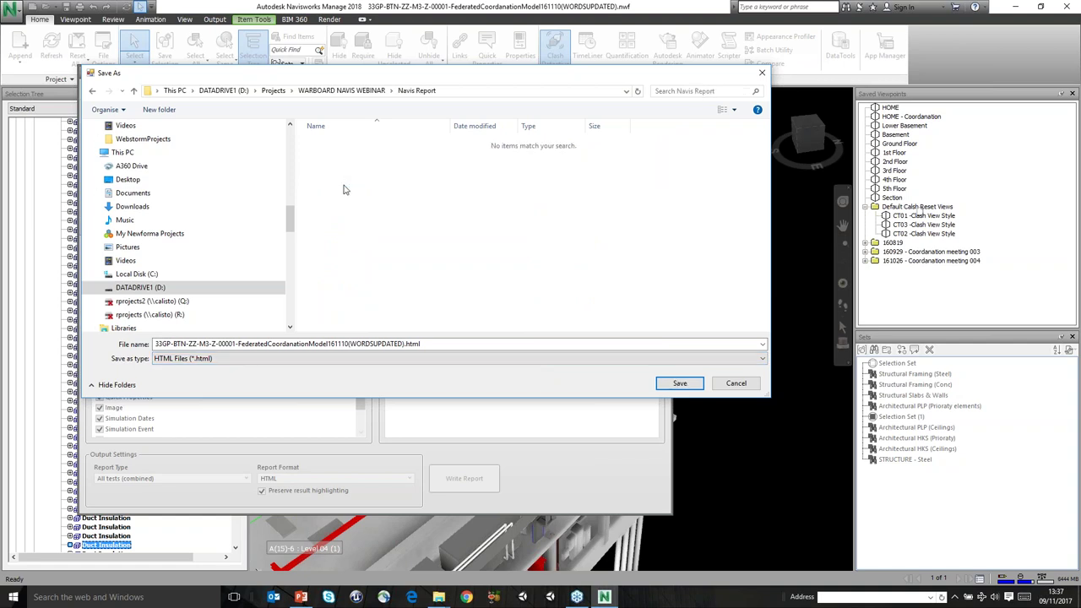
left_click(679, 384)
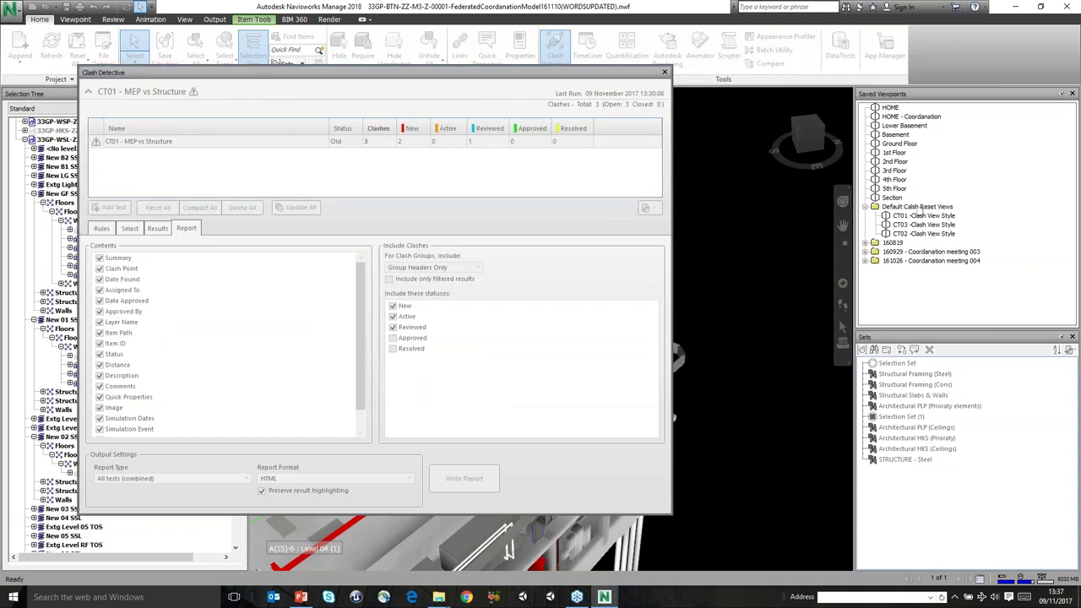
Switch to File Explorer and open the saved HTML clash report from the Navis Report folder
mouse_move(440, 601)
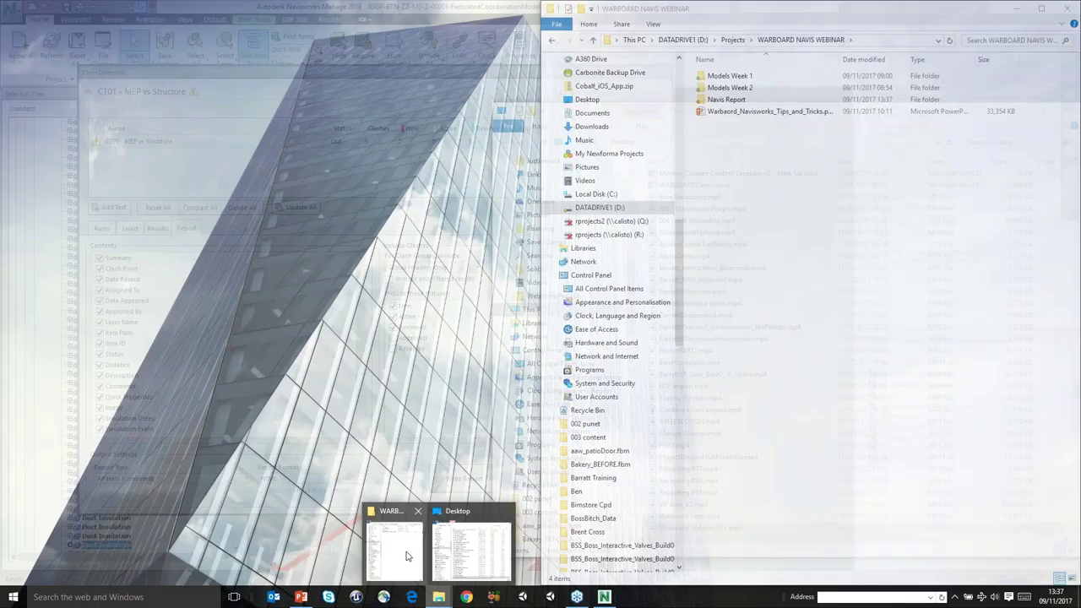
left_click(397, 540)
double_click(728, 99)
left_click(732, 89)
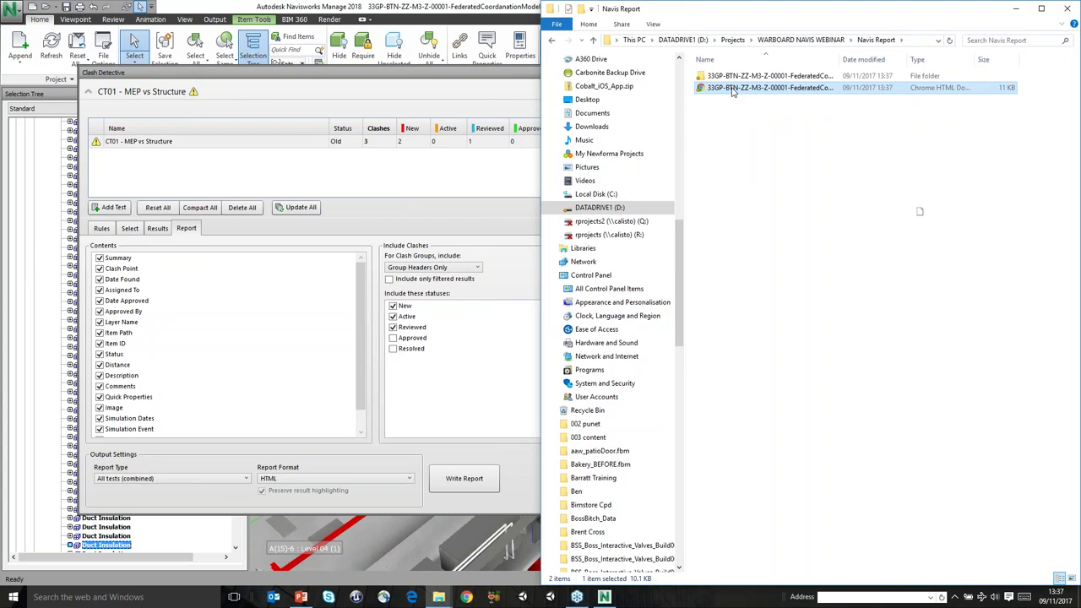
double_click(732, 90)
Review the clash groups in the HTML report, view the first group's image full size, and close the report
scroll(525, 340, "down", 10)
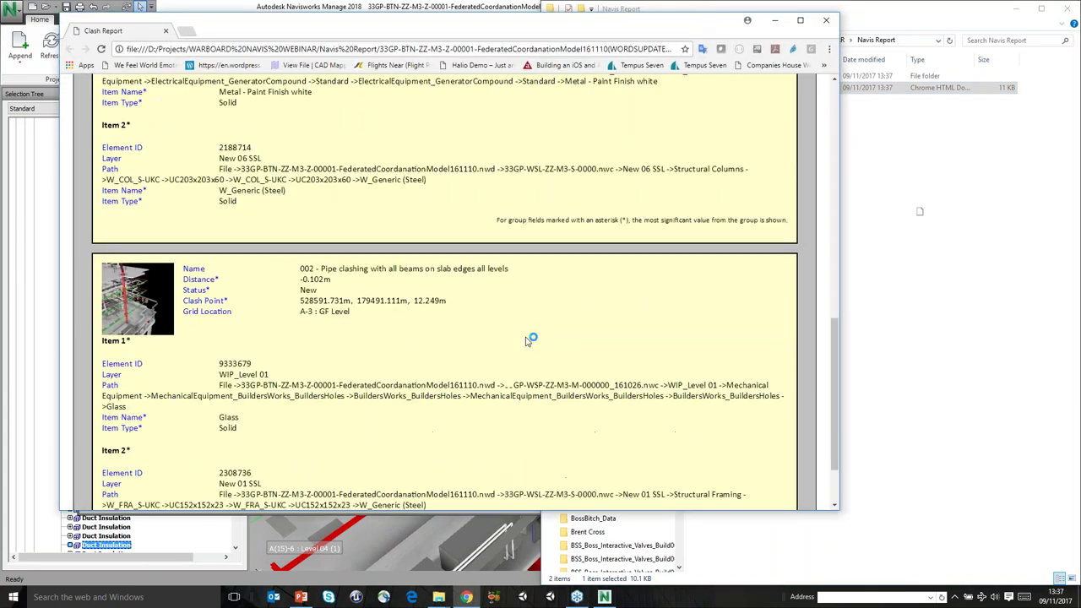
scroll(384, 342, "up", 4)
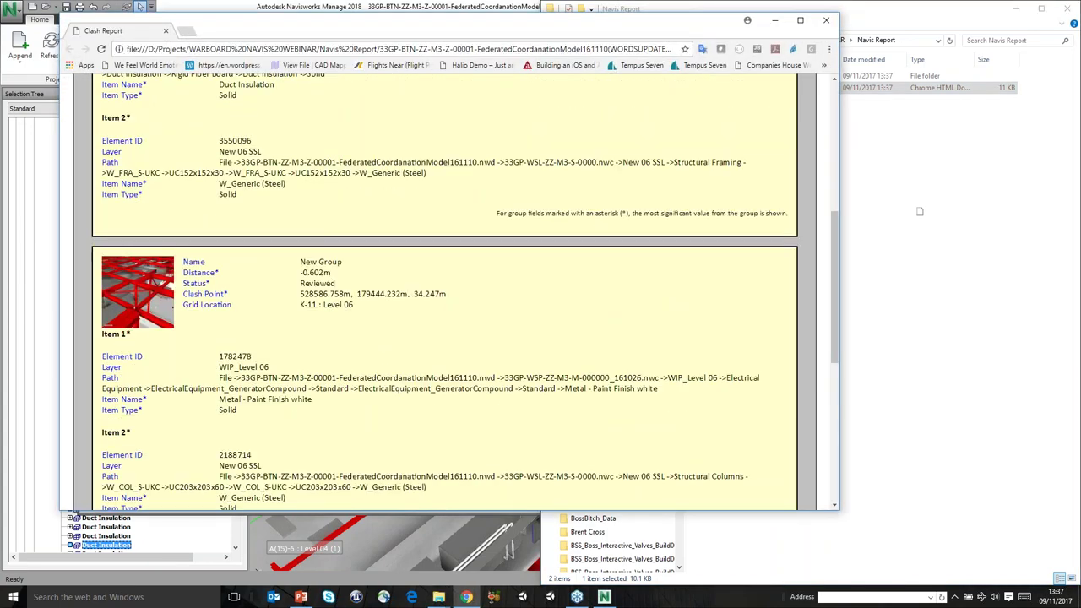
scroll(157, 443, "up", 10)
left_click(157, 348)
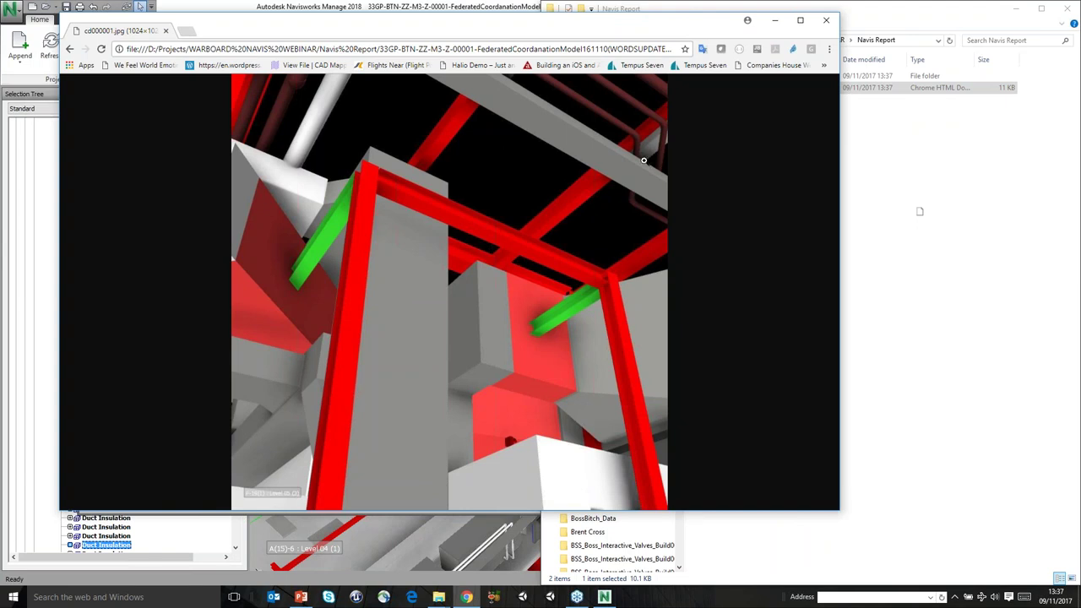
left_click(826, 19)
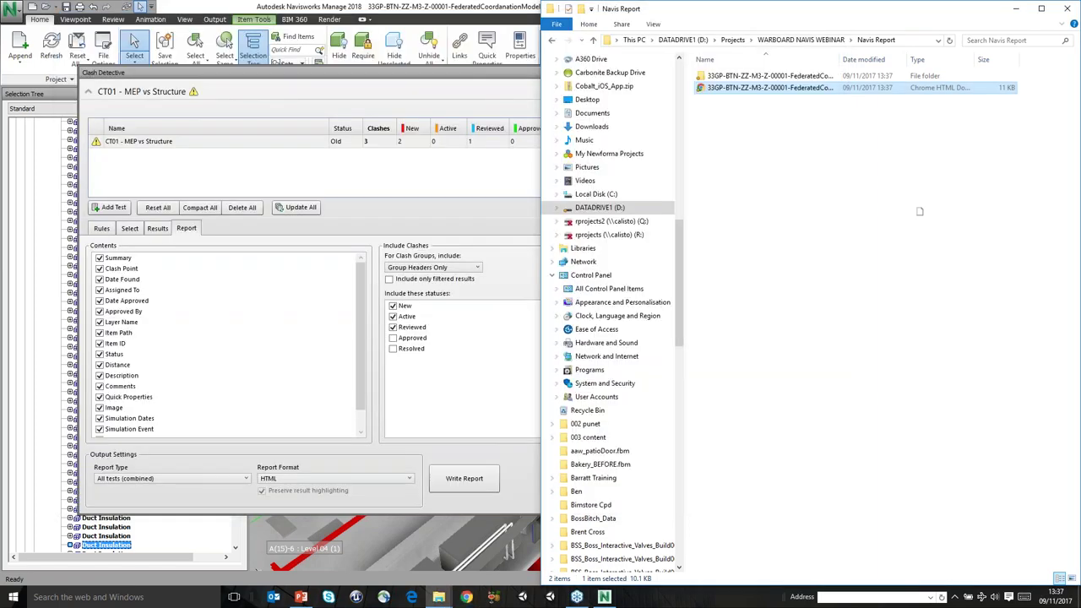
double_click(769, 87)
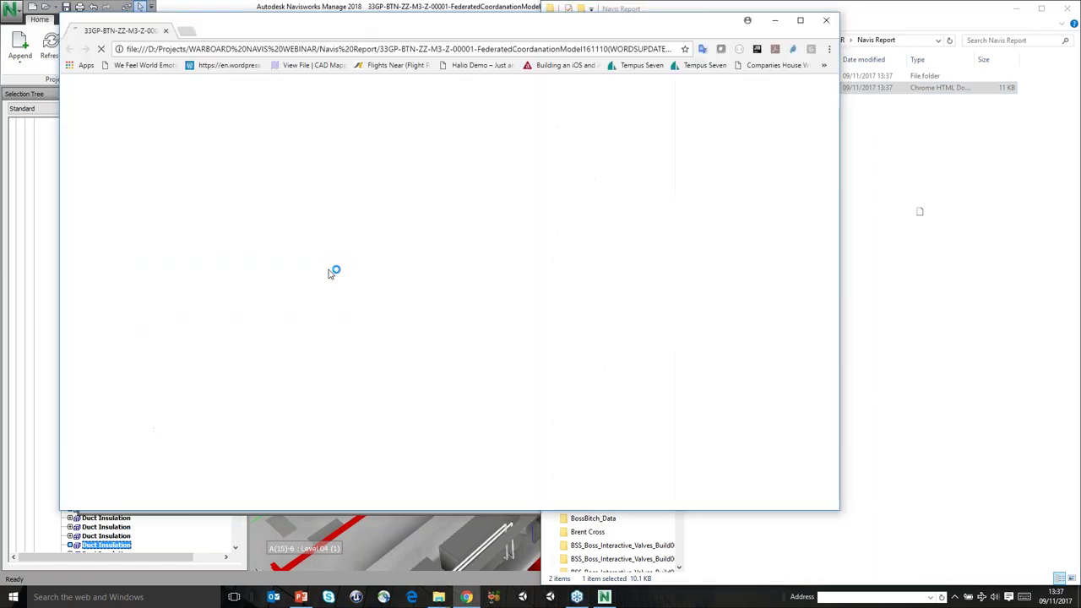
scroll(221, 318, "down", 10)
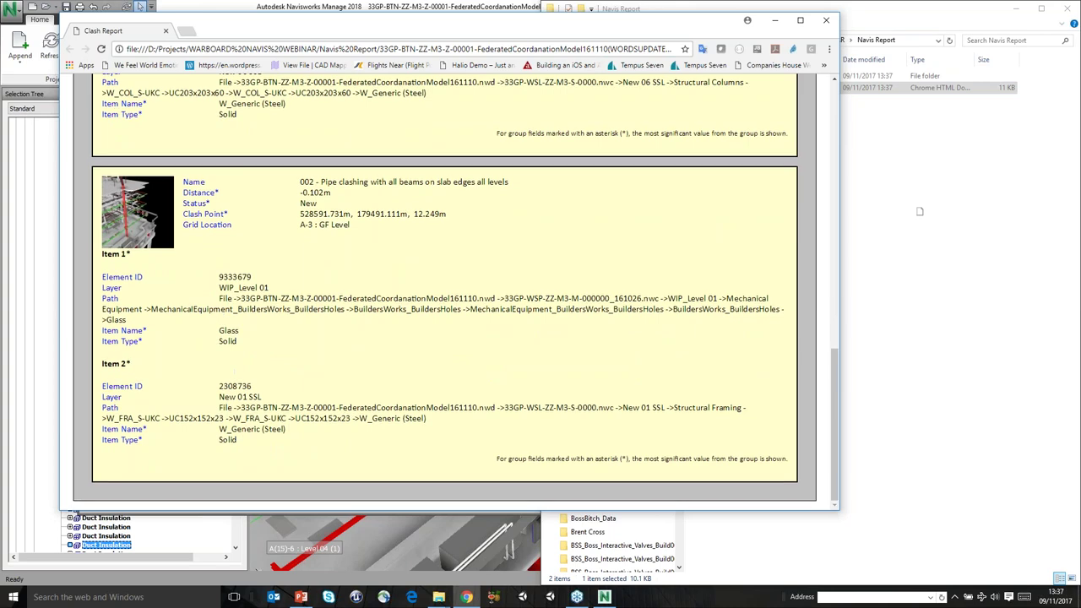
left_click(825, 21)
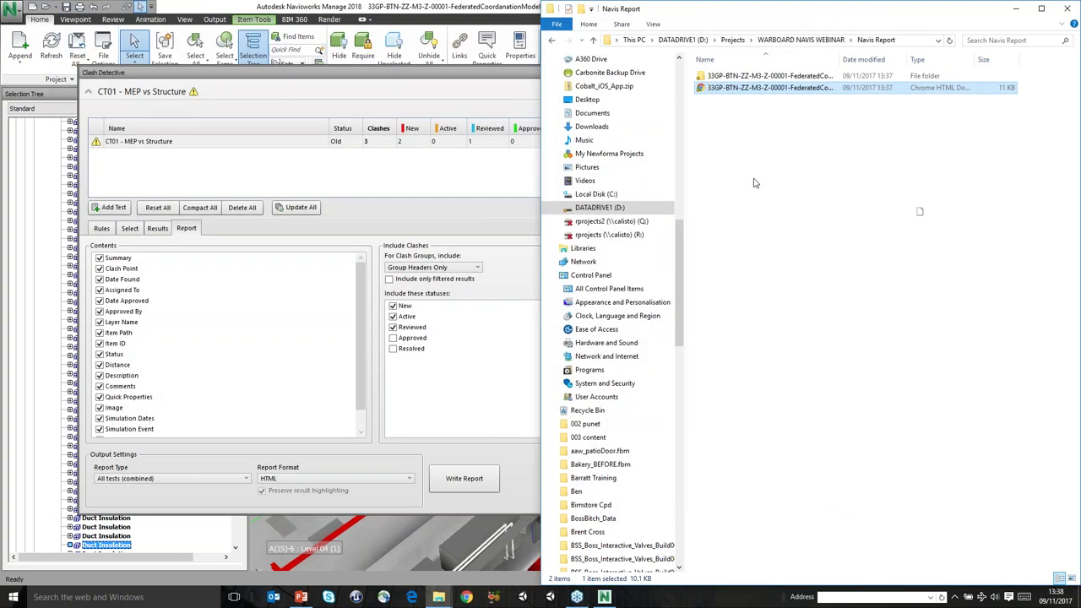
Return to Navisworks and close the Clash Detective window
left_click(663, 72)
left_click(666, 73)
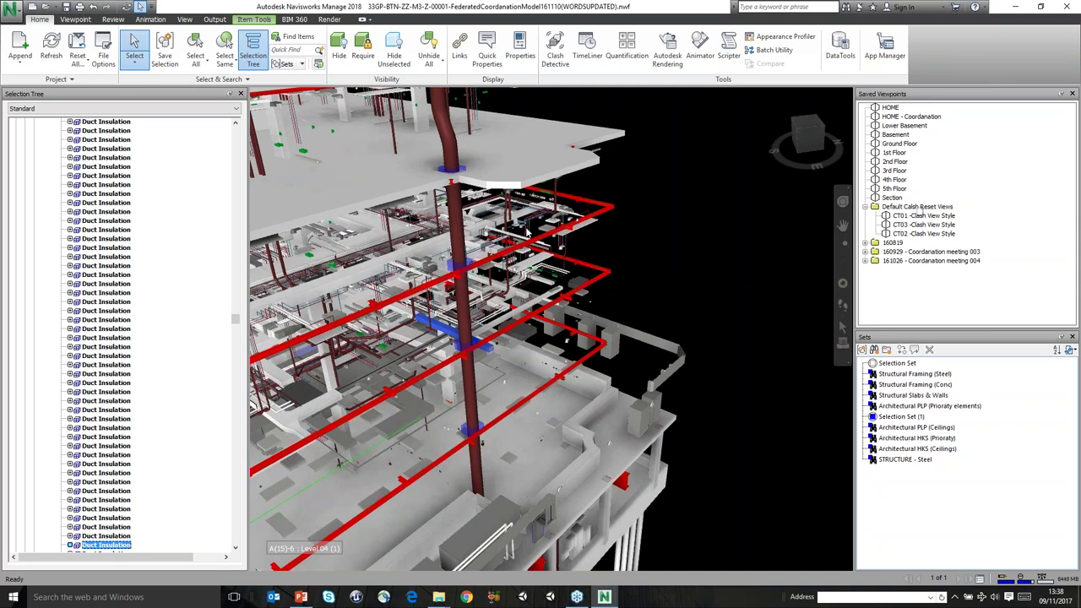
left_click(14, 13)
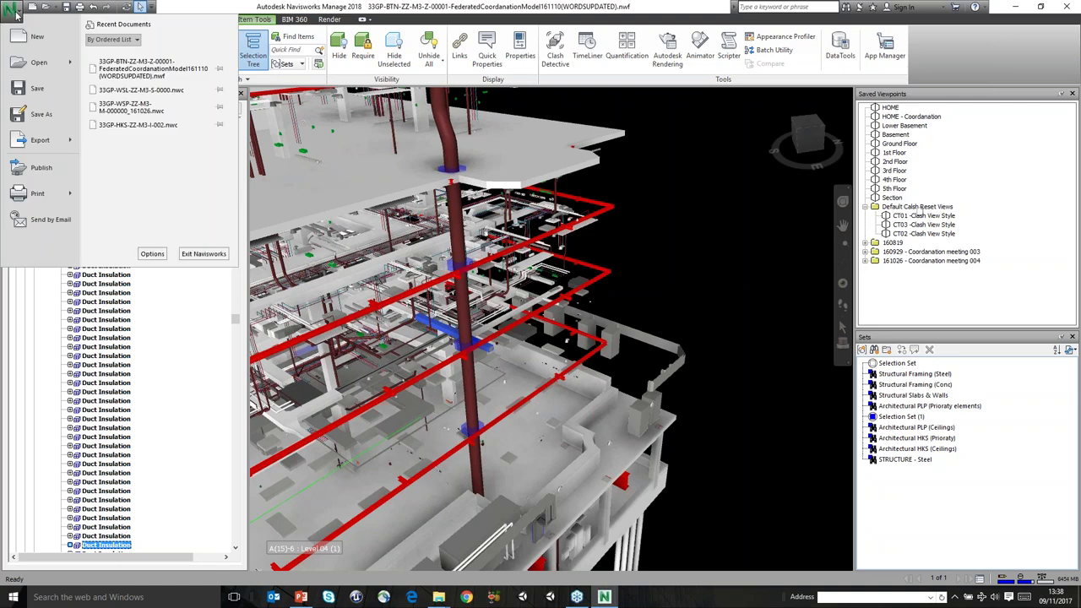
left_click(152, 254)
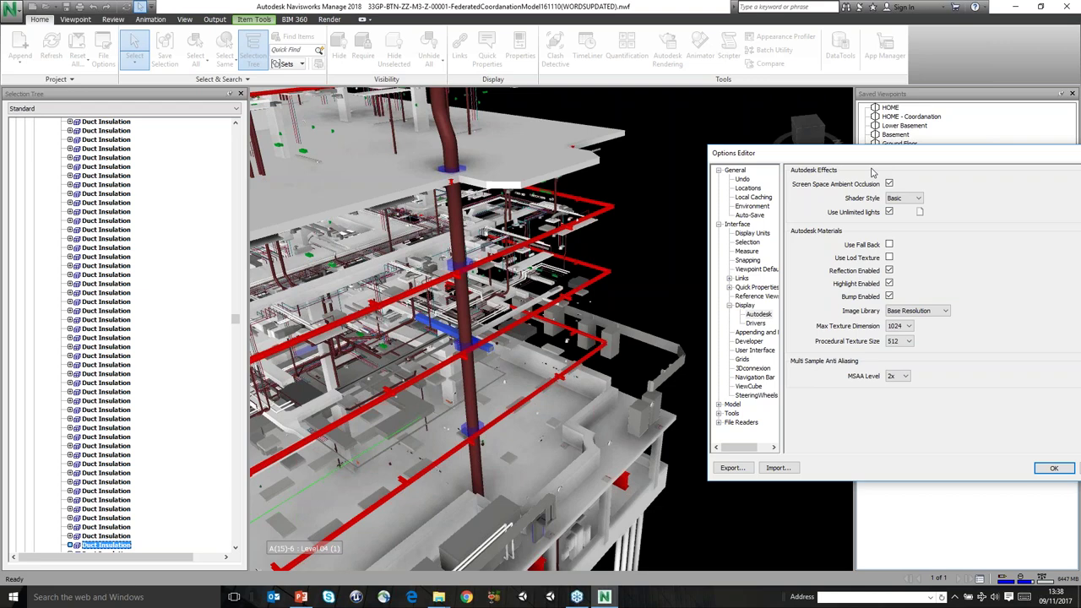
left_click(486, 168)
left_click(487, 177)
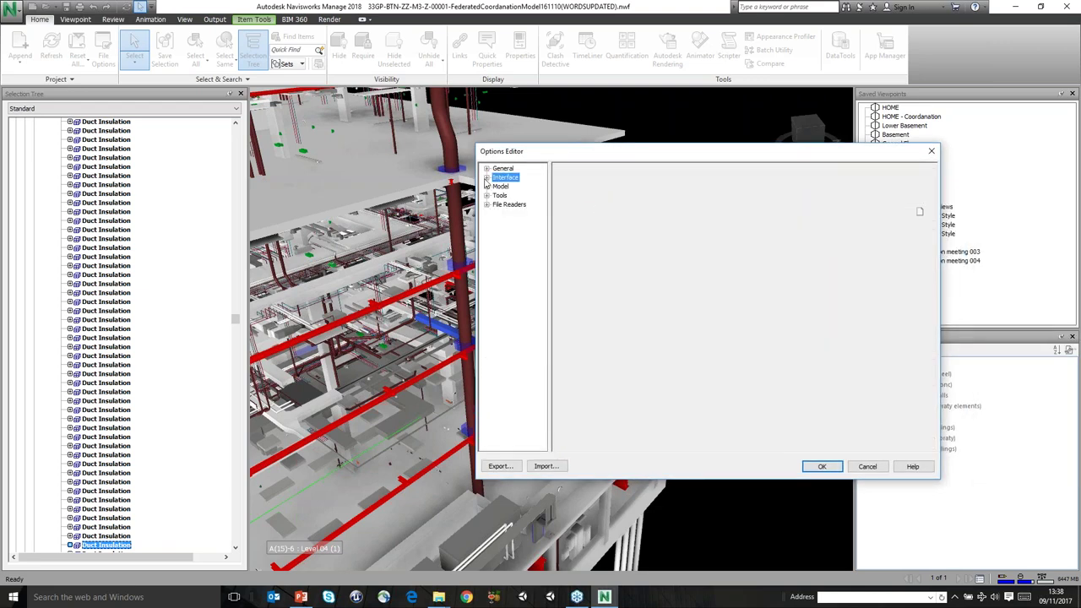
left_click(487, 168)
left_click(488, 169)
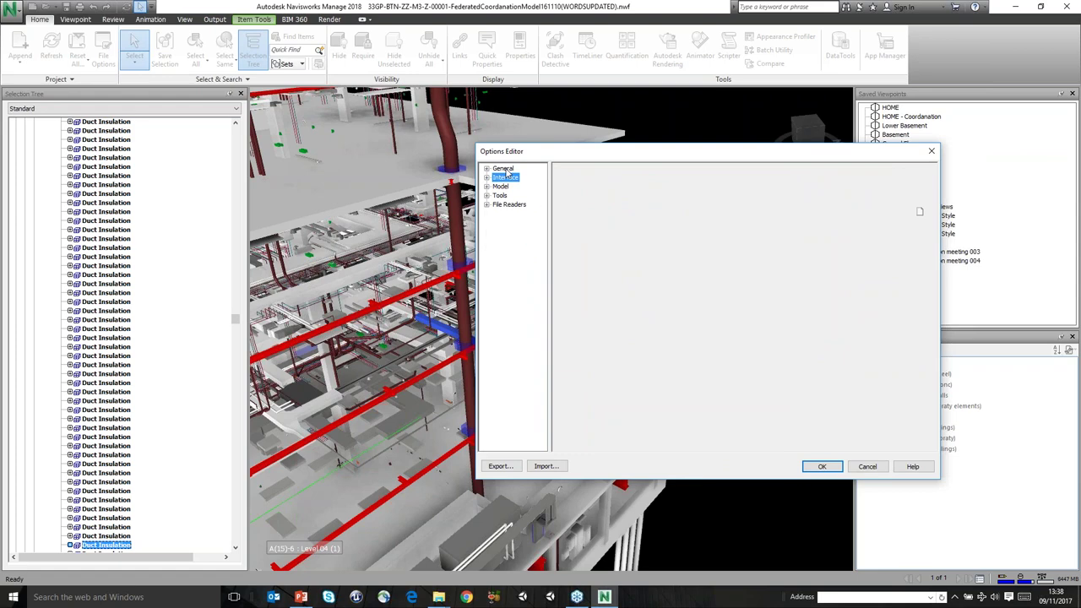
left_click(931, 151)
Open the Options Editor and bring up the Viewpoint Defaults settings in the Interface category
left_click(11, 11)
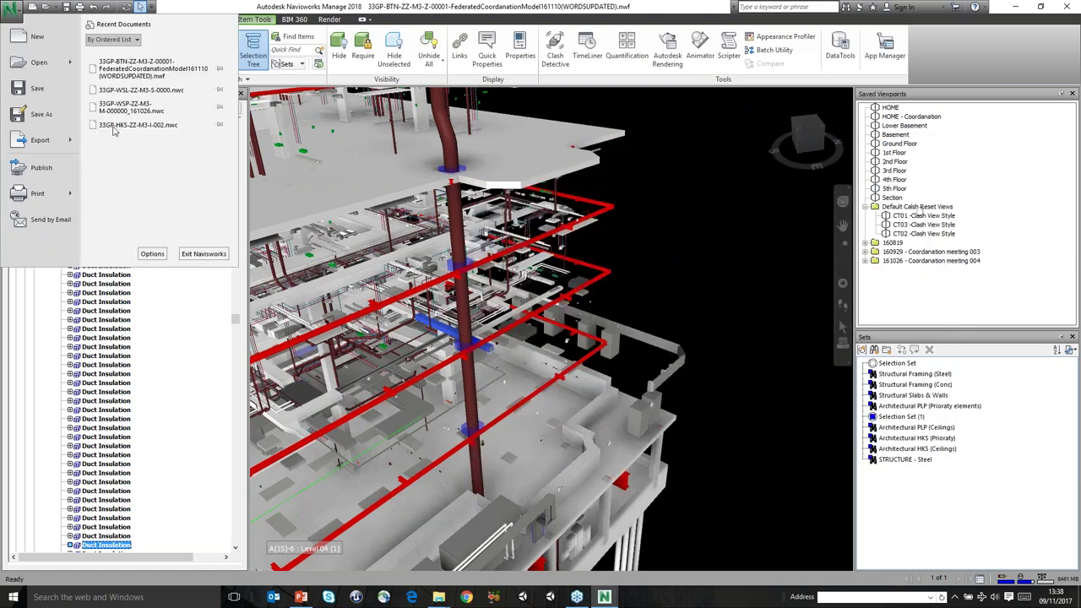
left_click(152, 254)
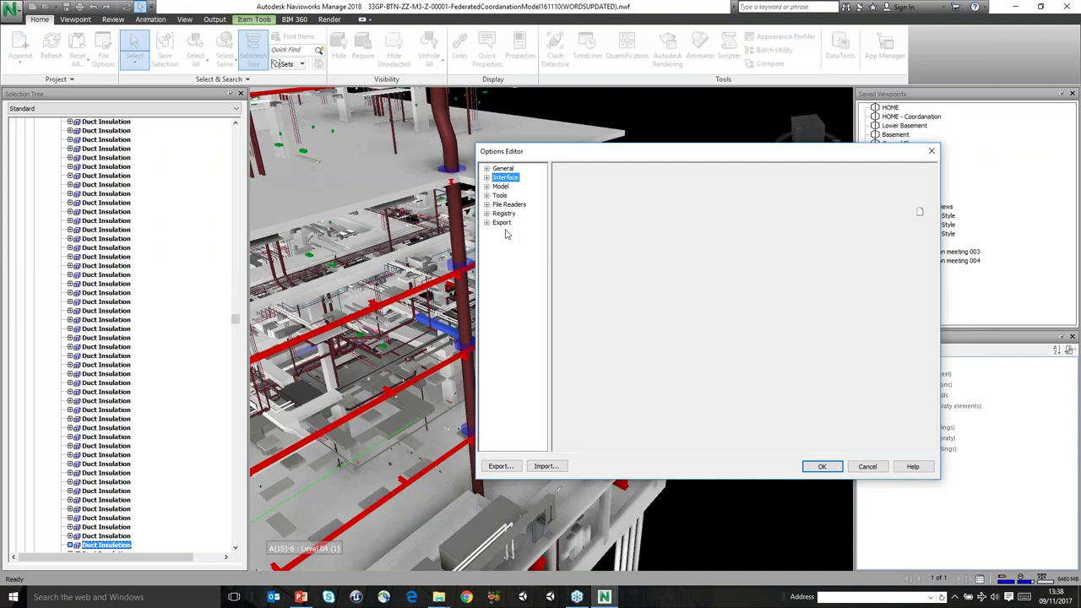
left_click(491, 182)
left_click(486, 179)
left_click(519, 222)
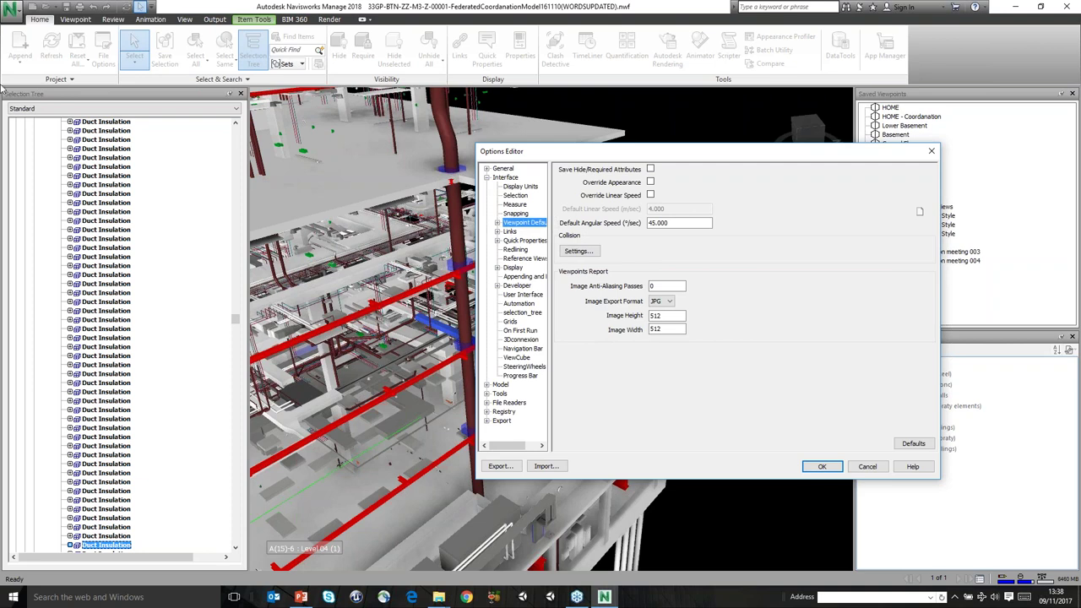
Set the Viewpoints Report image height and image width to 1800 each and apply the options
left_click(667, 315)
mouse_move(438, 596)
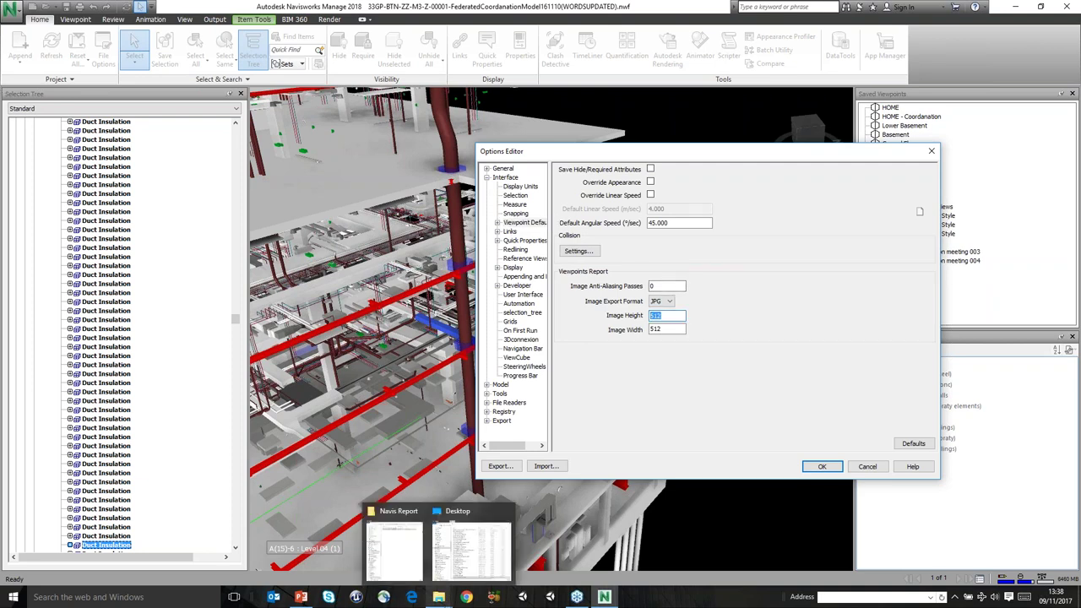
type("1800")
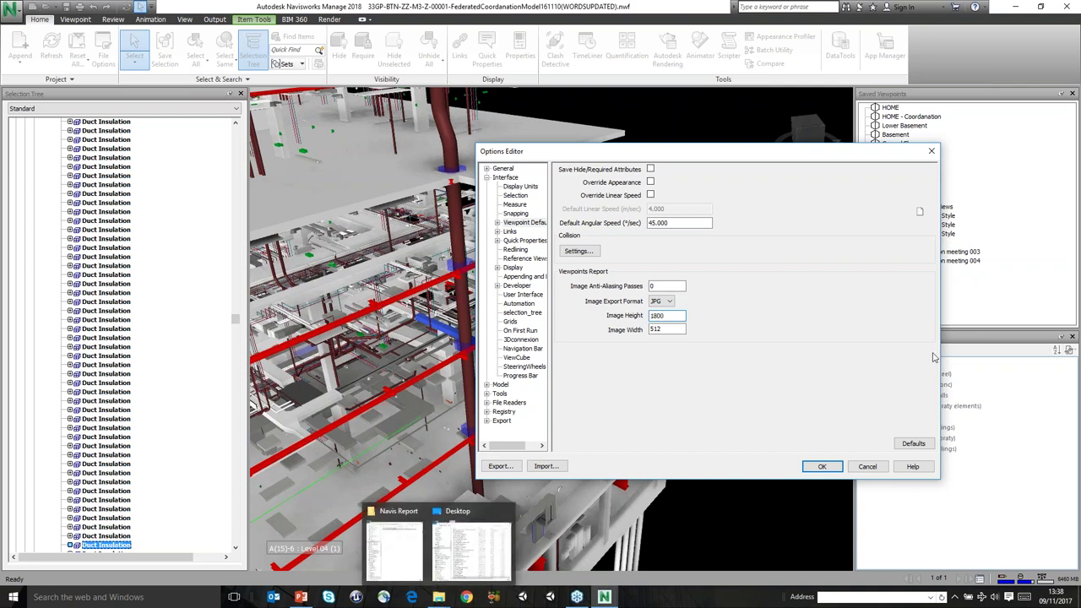
left_click(680, 329)
type("18")
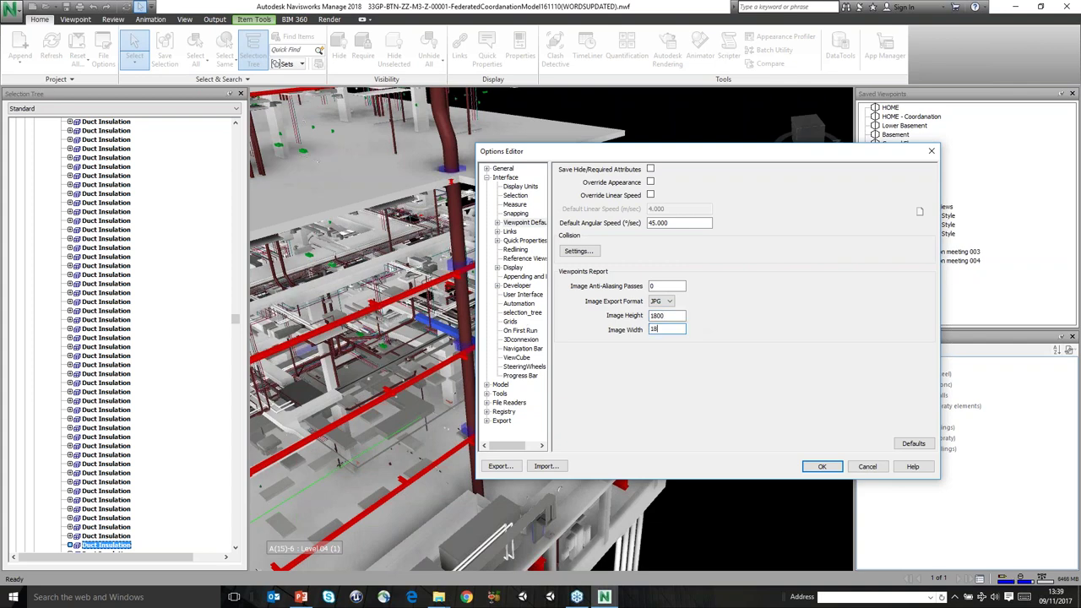
key("Tab")
key("Tab")
key("Tab")
key("Tab")
key("Tab")
key("Tab")
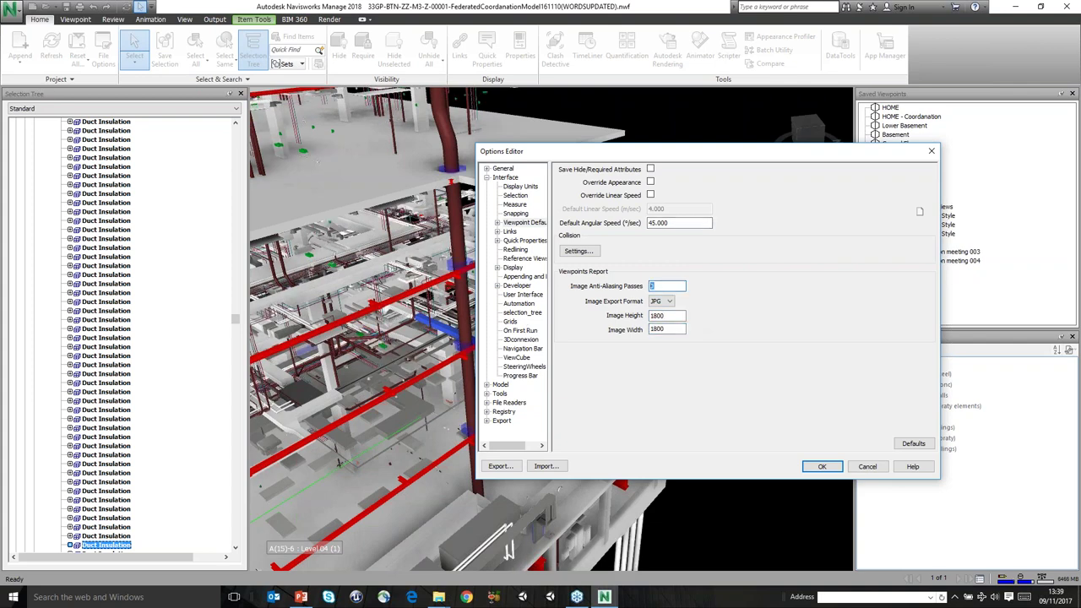
left_click(827, 467)
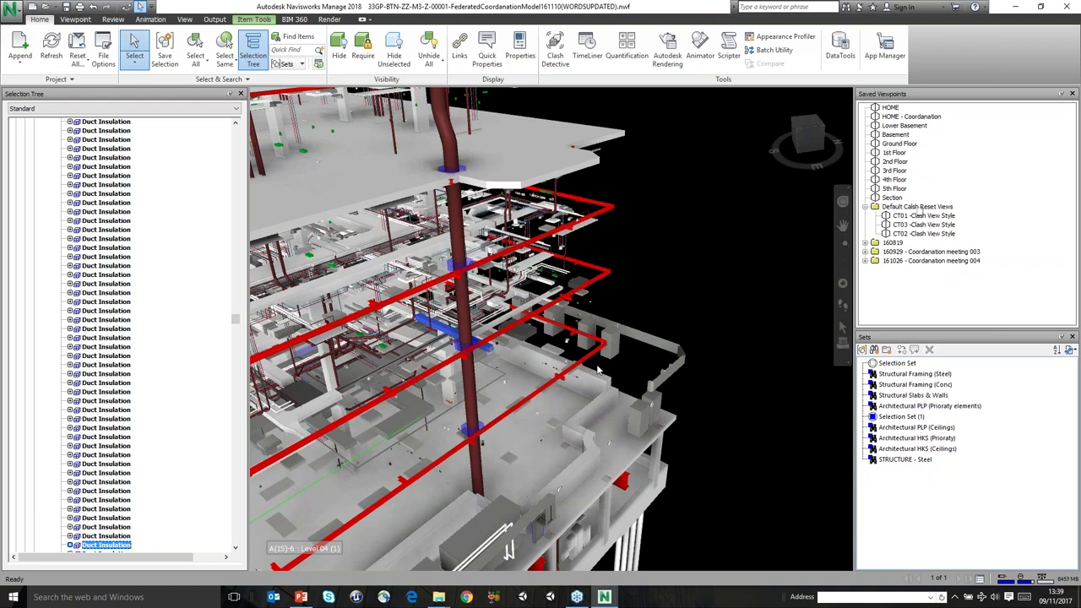
Reopen Clash Detective and write the HTML clash report again, replacing the existing file in the Navis Report folder
left_click(19, 15)
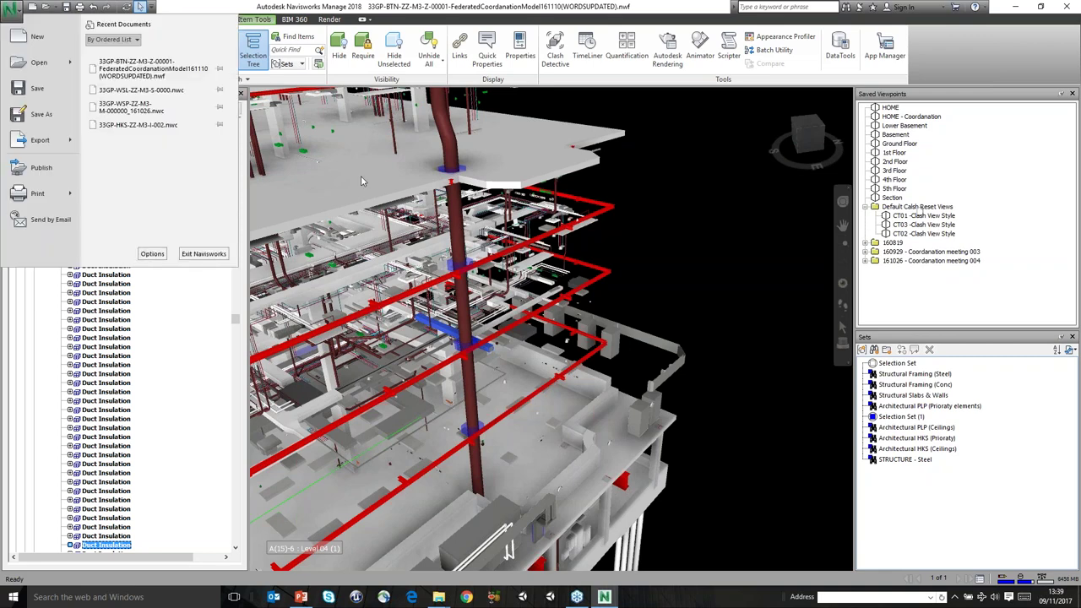
left_click(602, 103)
left_click(555, 51)
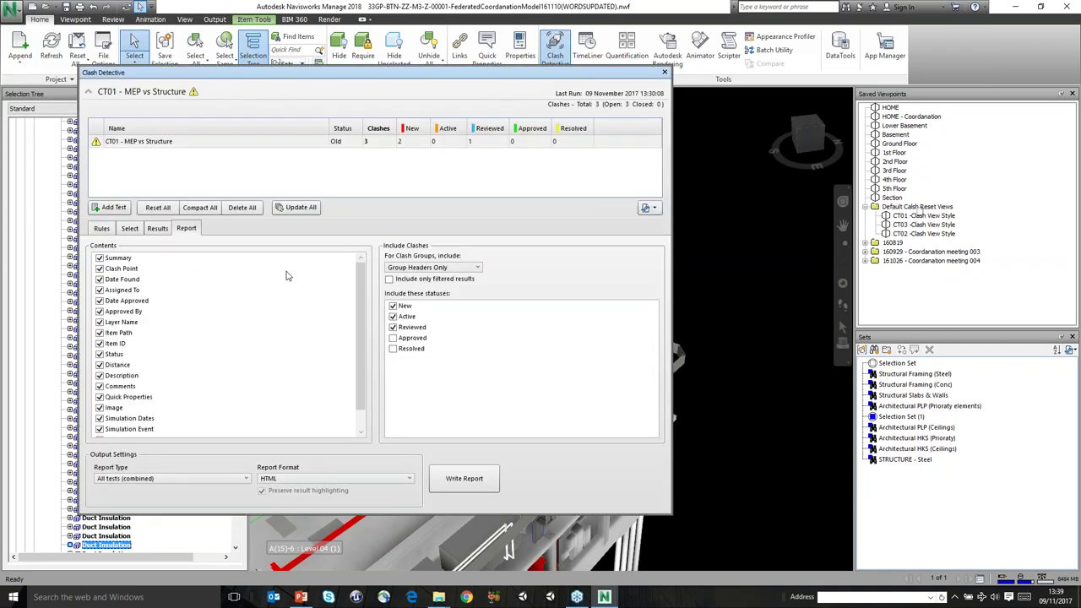
left_click(456, 479)
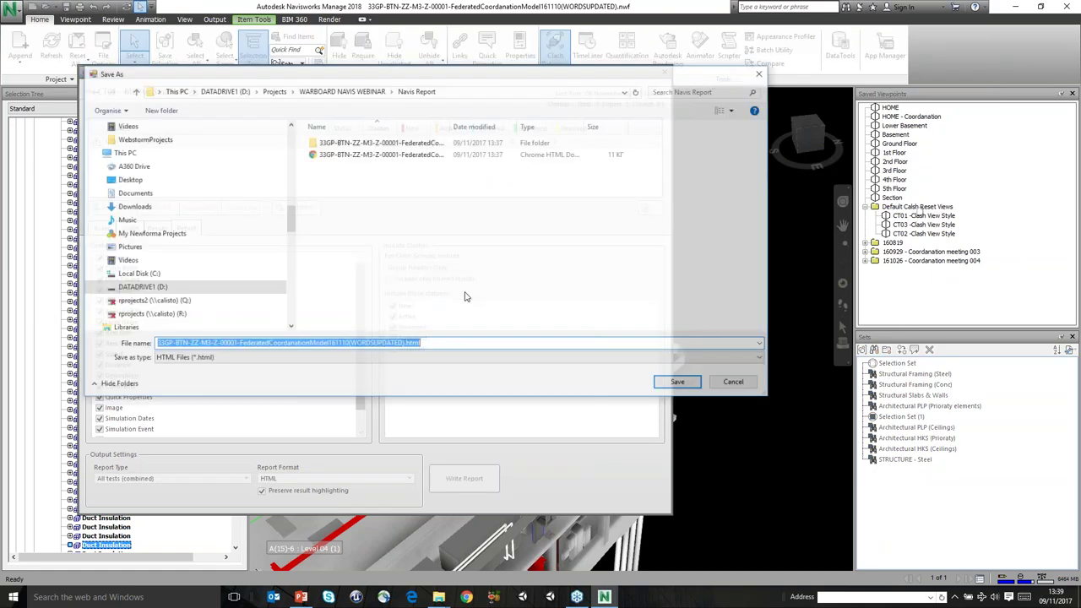
left_click(380, 154)
left_click(680, 382)
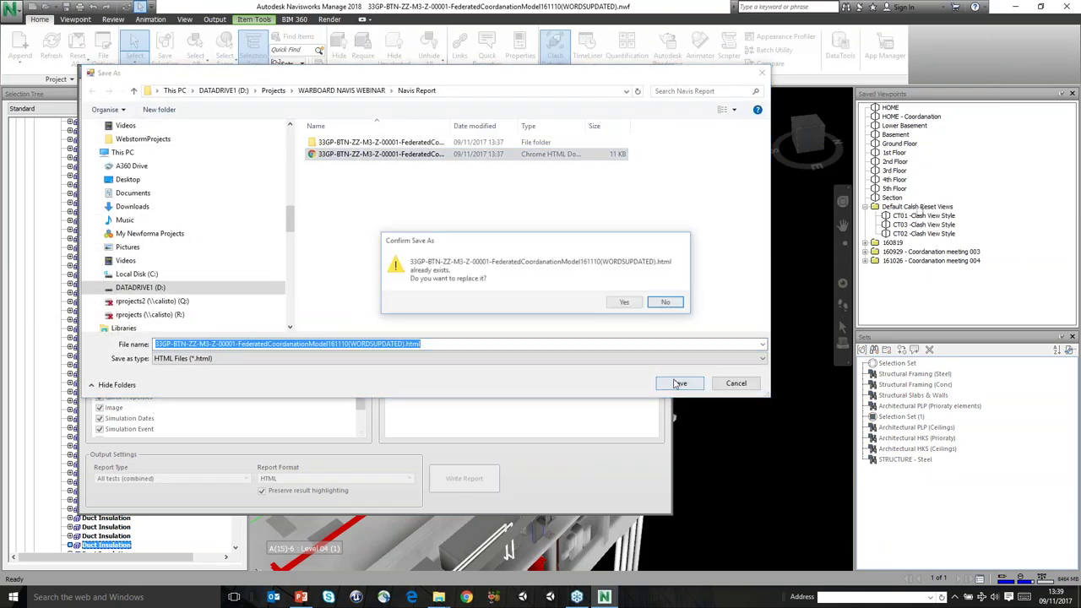
left_click(625, 302)
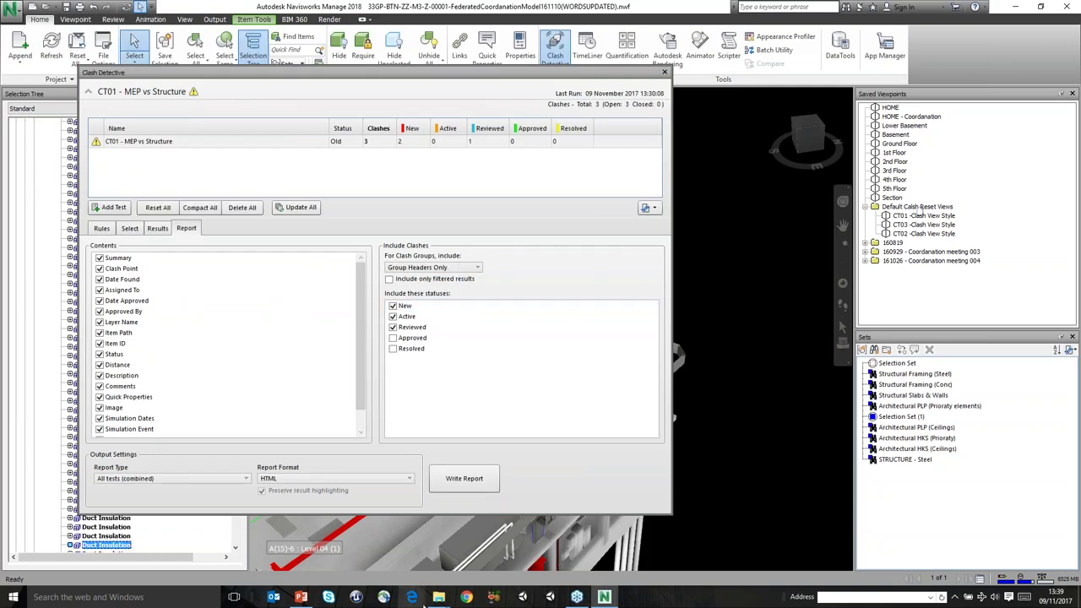
Open the rewritten HTML report from the Navis Report folder in File Explorer, view a clash image full size, and close the browser
mouse_move(439, 597)
left_click(457, 553)
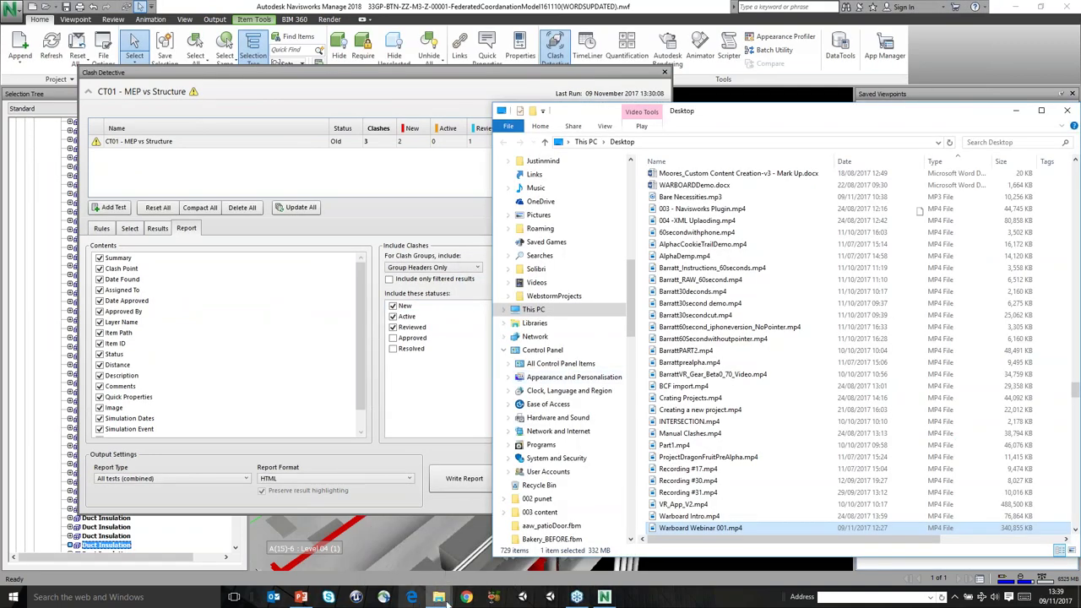
left_click(380, 523)
double_click(751, 88)
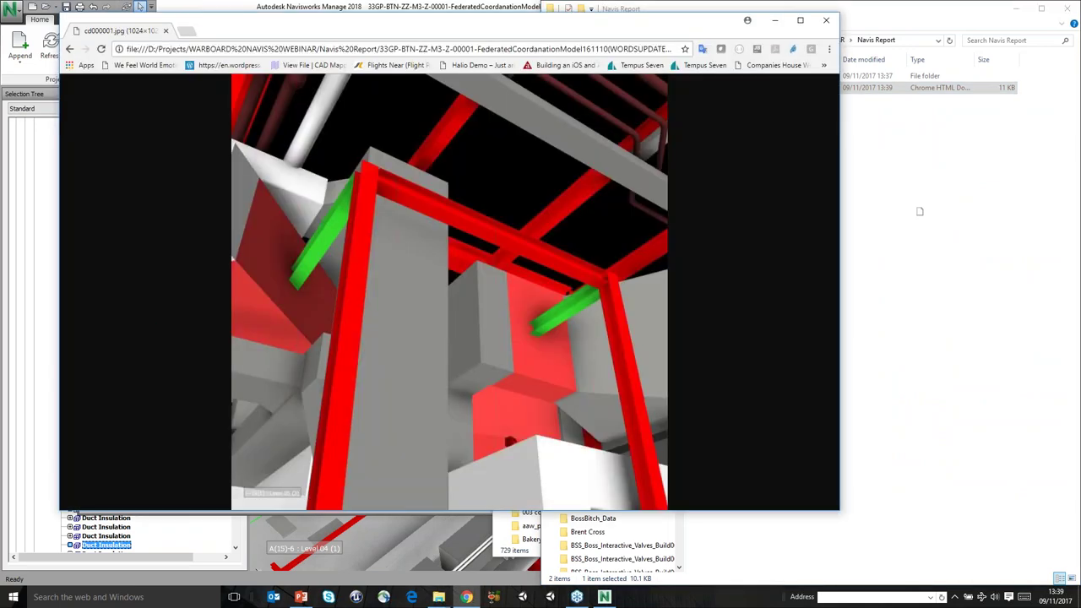
left_click(825, 20)
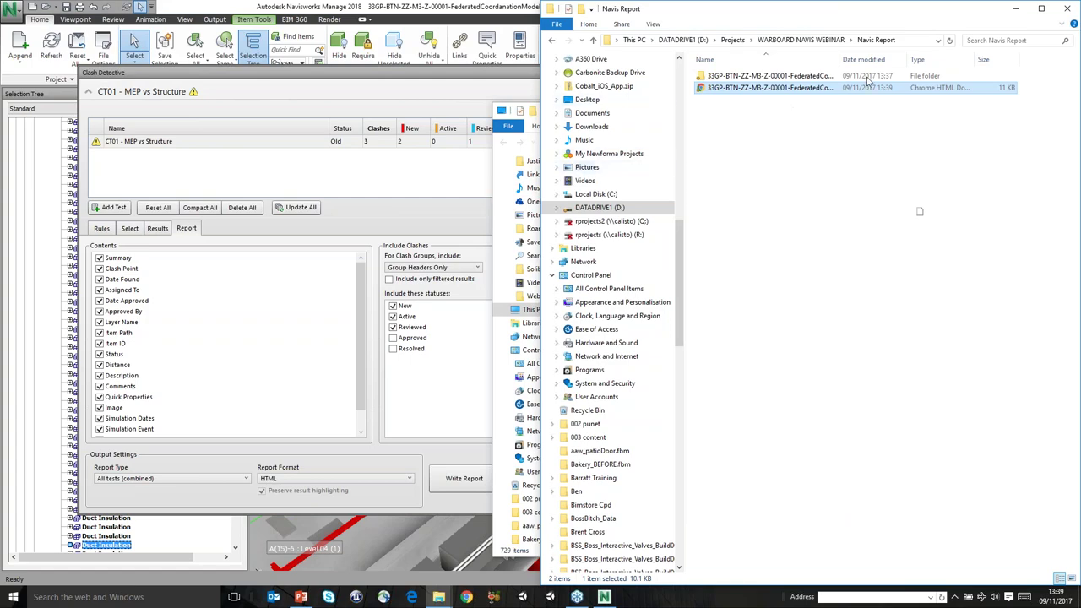
Close the open File Explorer windows and return to the Clash Detective report settings in Navisworks
left_click_drag(836, 8, 456, 86)
left_click(705, 86)
left_click_drag(810, 95, 594, 195)
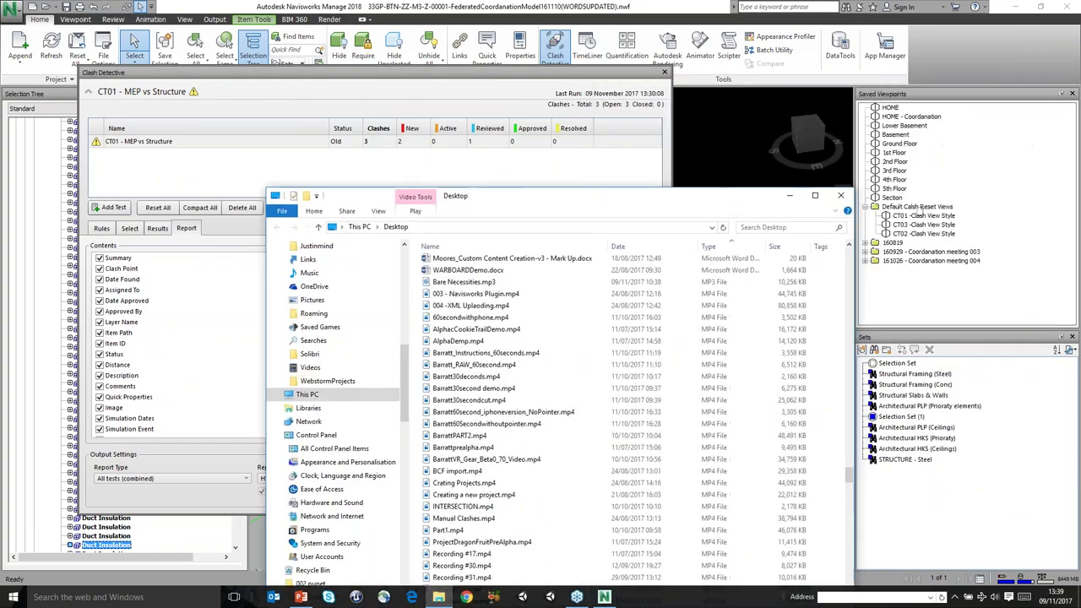
left_click(840, 195)
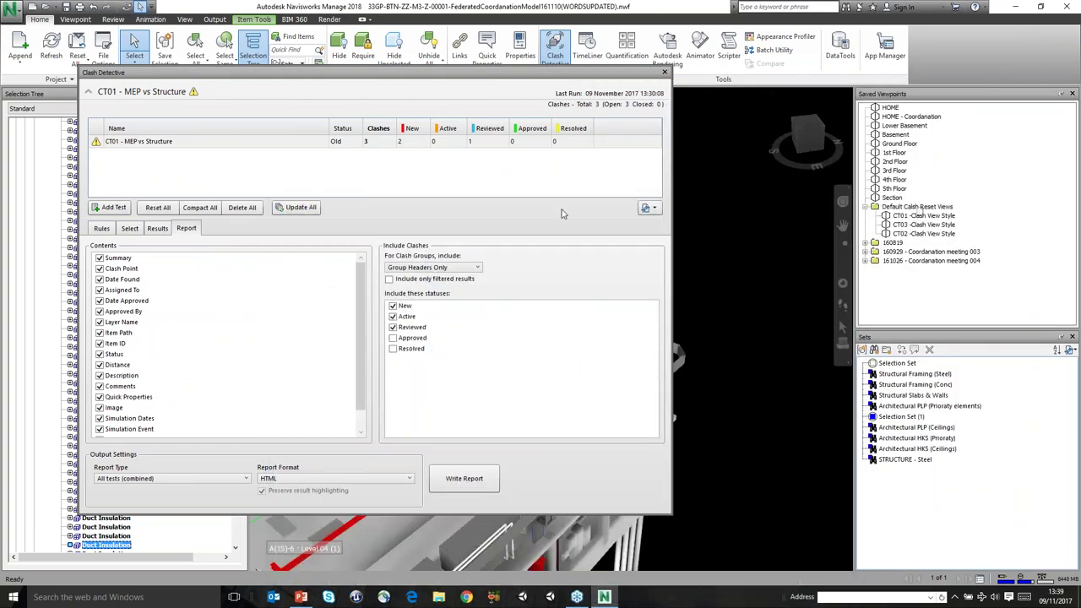
Write the clash report in XML format and save it as Warboard.xml in the Navis Report folder
left_click(384, 483)
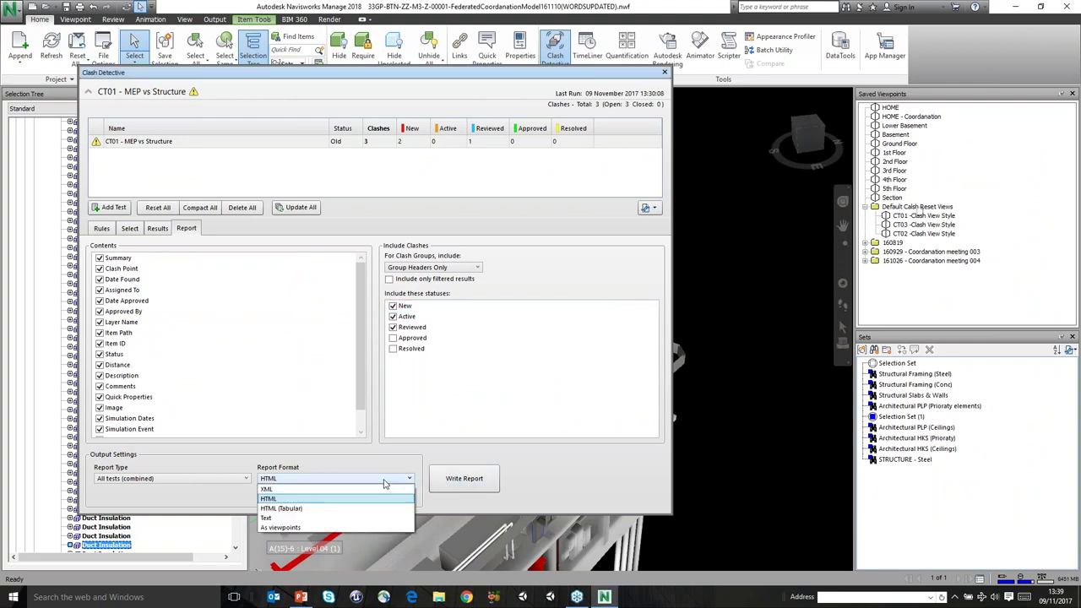
left_click(342, 490)
left_click(464, 478)
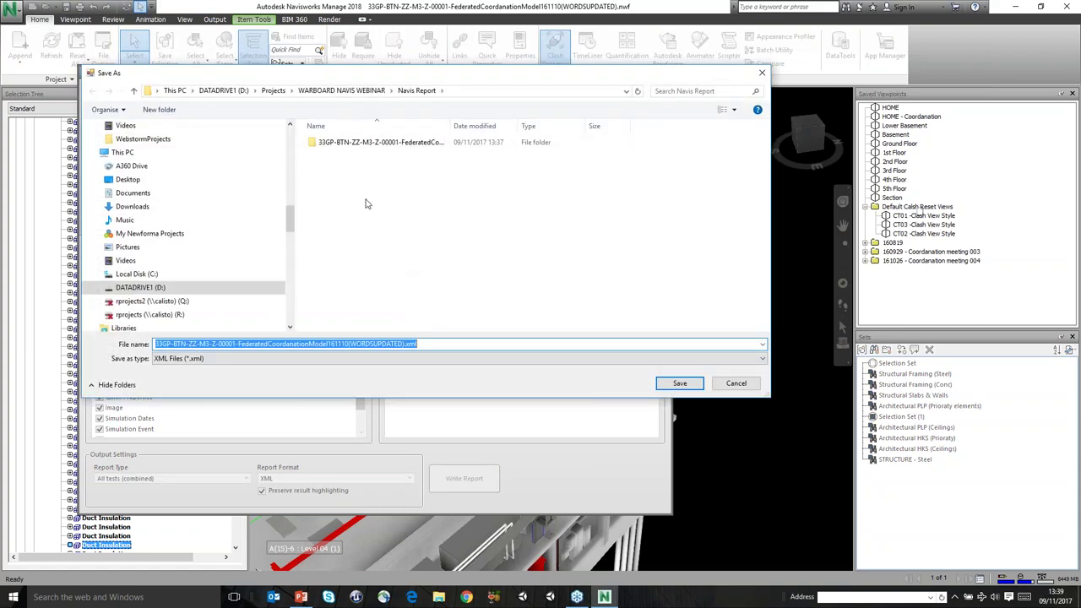
right_click(358, 219)
left_click(340, 166)
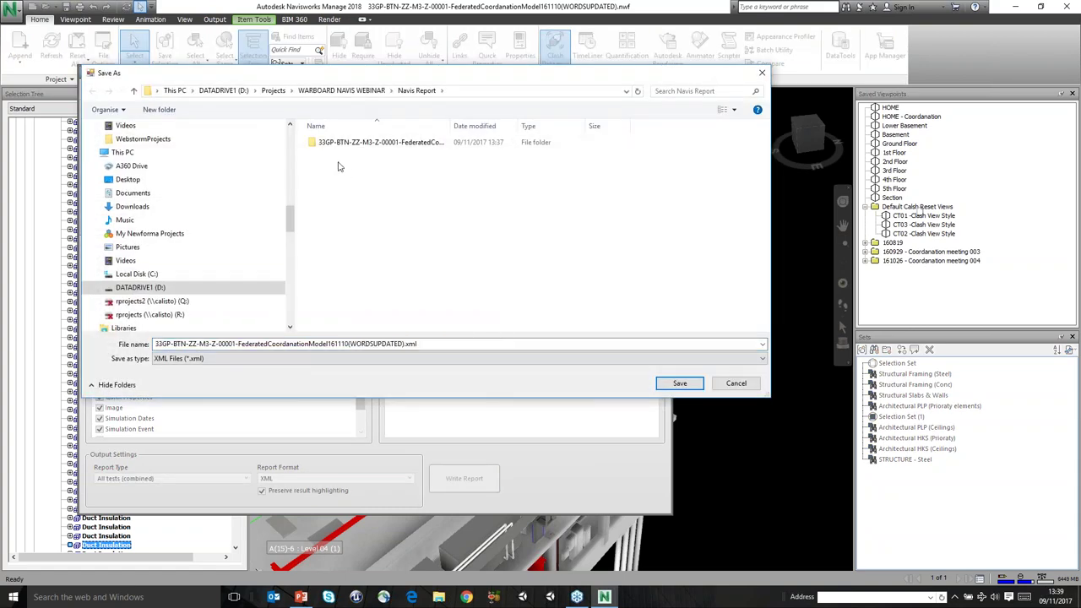
left_click(405, 343)
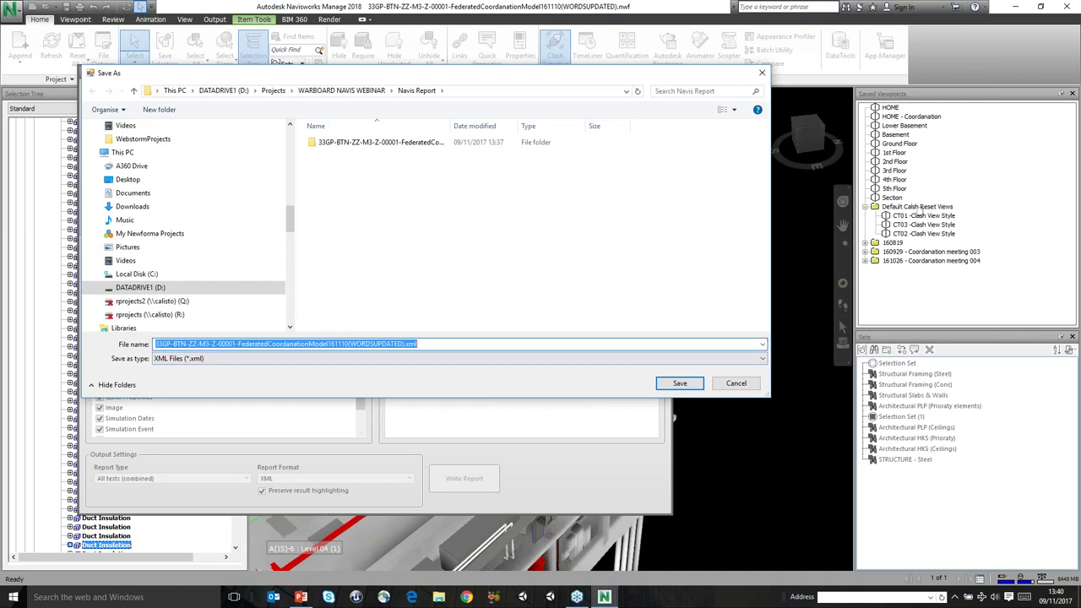
key("shift+Left")
key("shift+Left")
key("shift+Left")
key("shift+Left")
type("W")
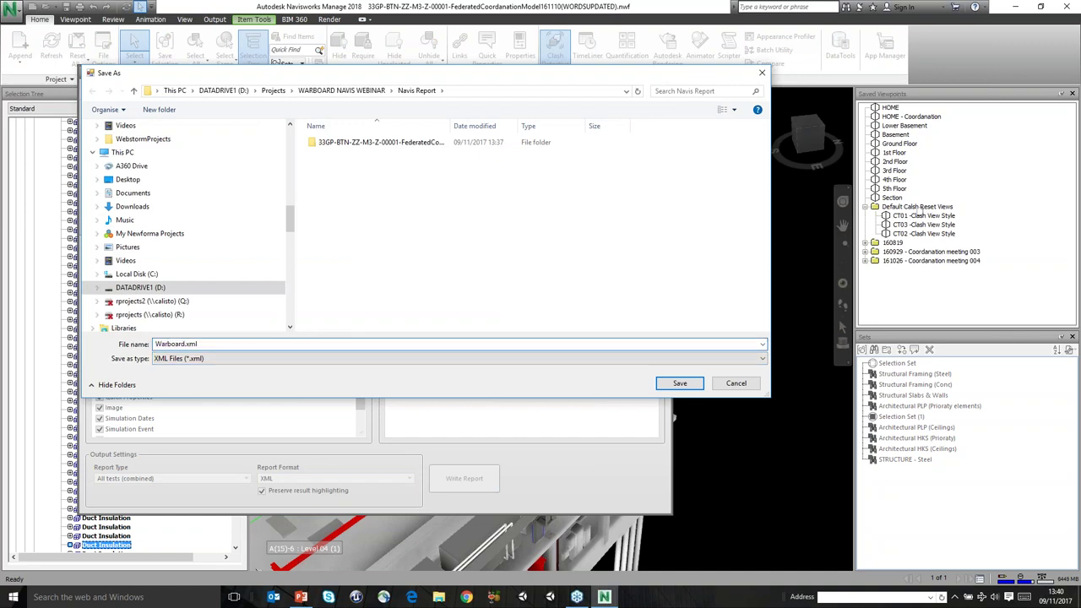
left_click(688, 380)
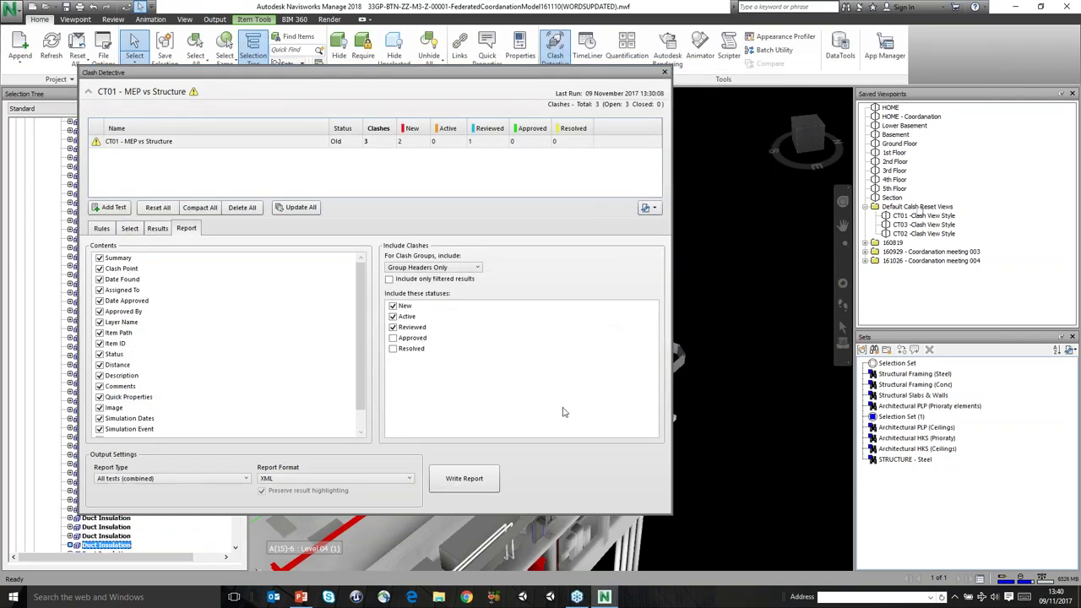
Switch to File Explorer and open the Navis Report folder under DATADRIVE1 (D:), Projects, WARBOARD NAVIS WEBINAR
left_click(438, 597)
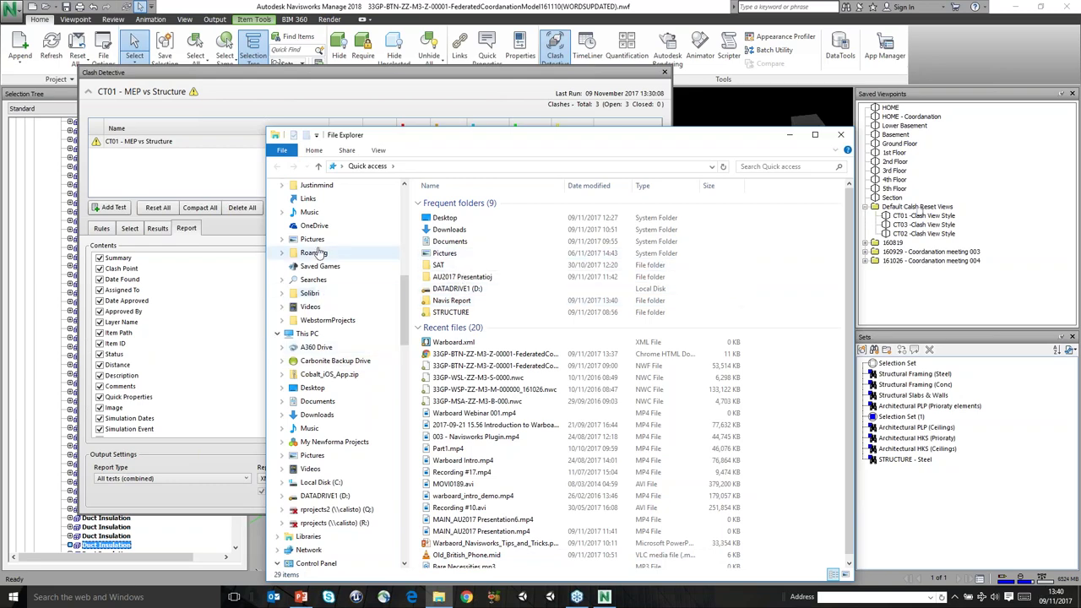
left_click(324, 495)
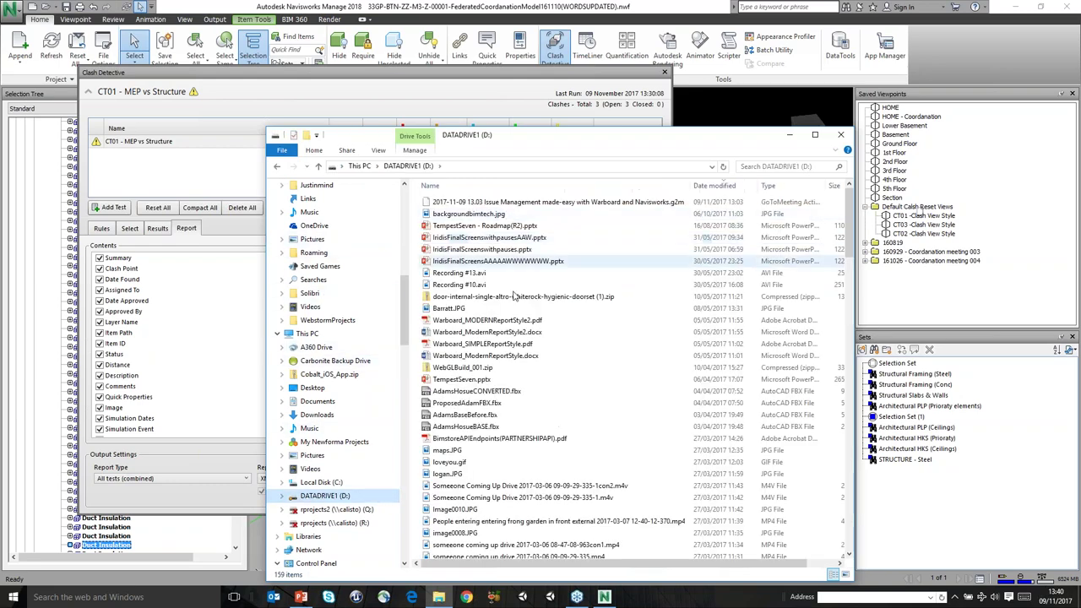
scroll(547, 317, "down", 20)
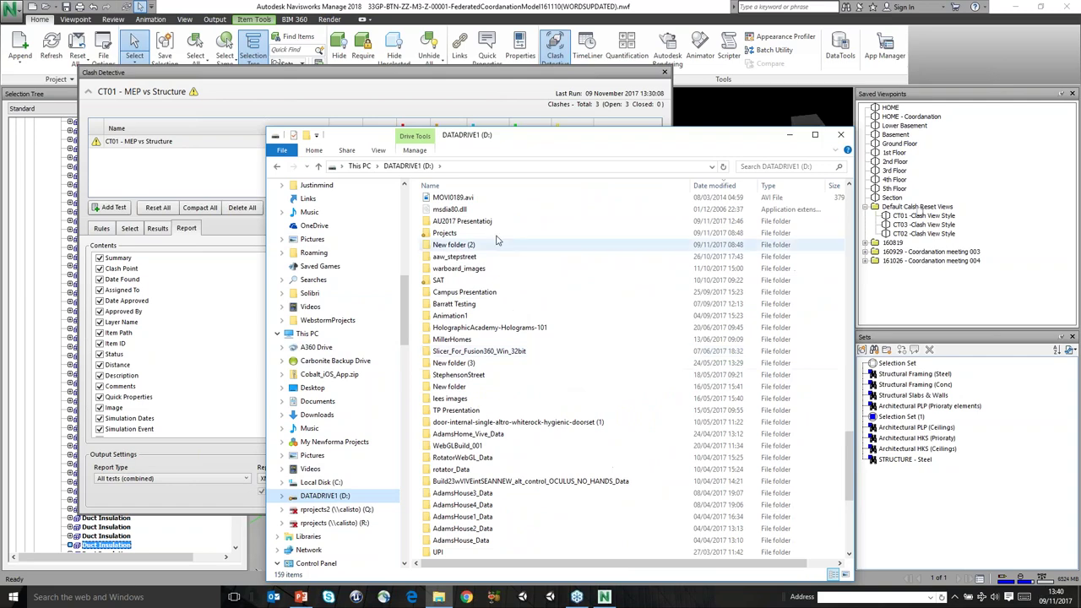
double_click(472, 233)
double_click(464, 210)
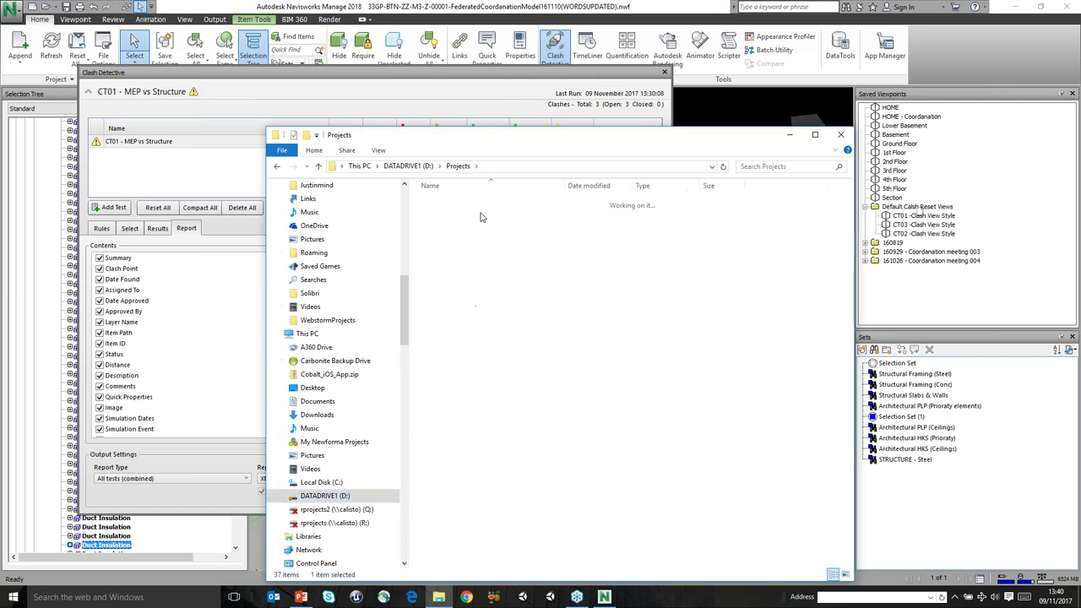
double_click(452, 226)
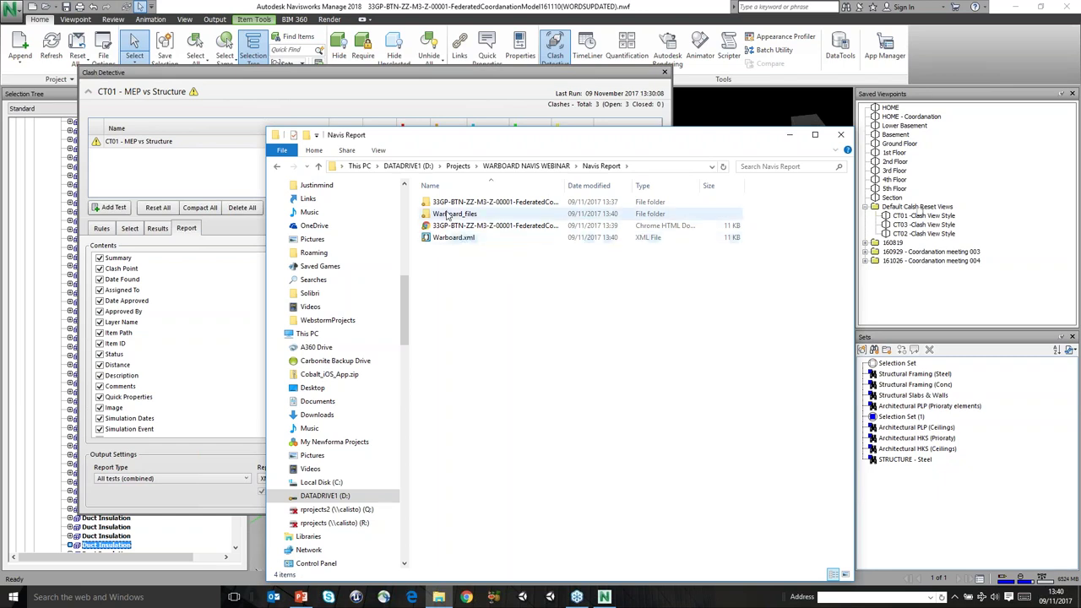
Delete the HTML clash report file and its accompanying files folder, keeping Warboard.xml and the Warboard_files folder
left_click(462, 205)
left_click(460, 225, "ctrl")
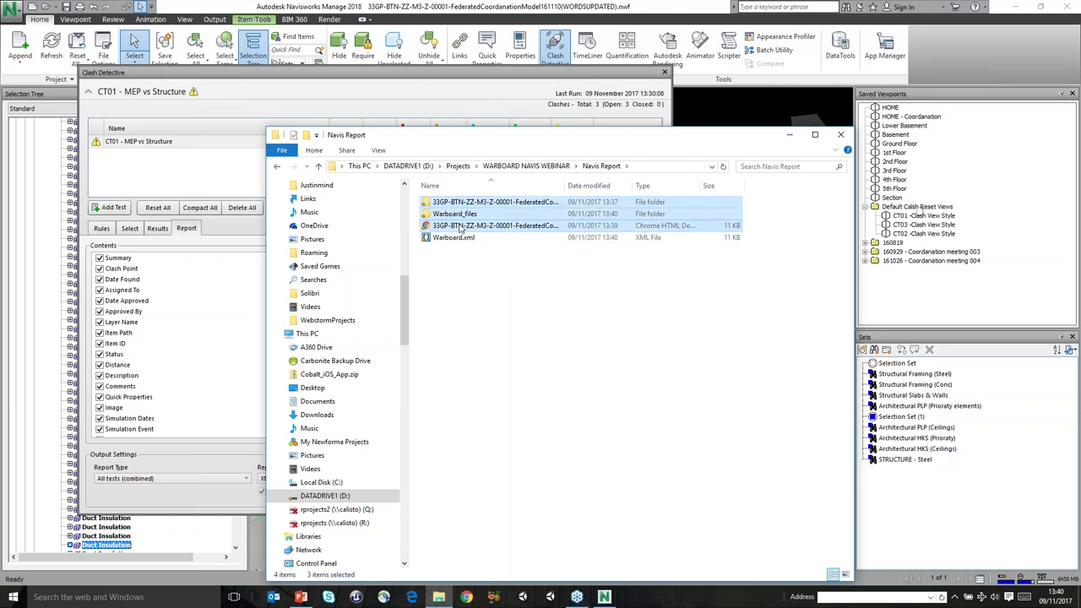
key("Delete")
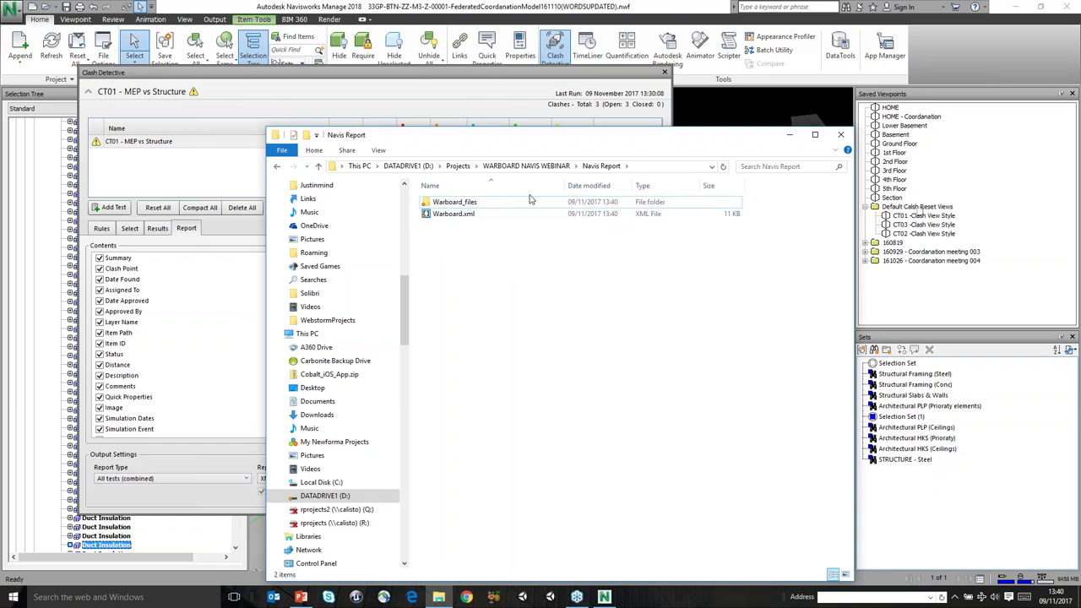
Open Warboard.xml to check it, close its viewer, and open the Warboard_files folder
left_click_drag(427, 141, 709, 126)
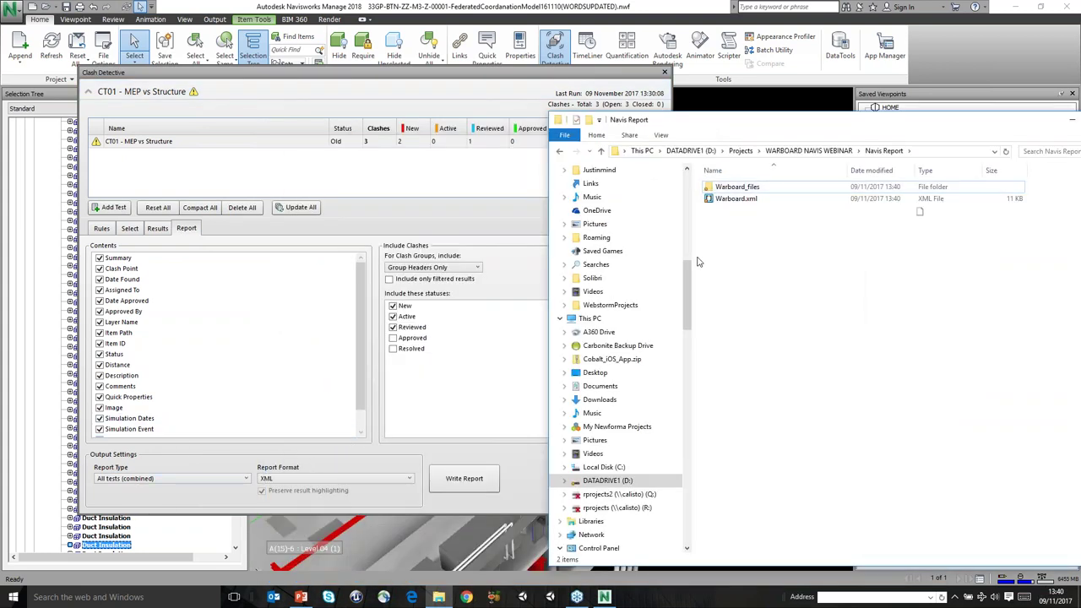
left_click_drag(652, 124, 479, 122)
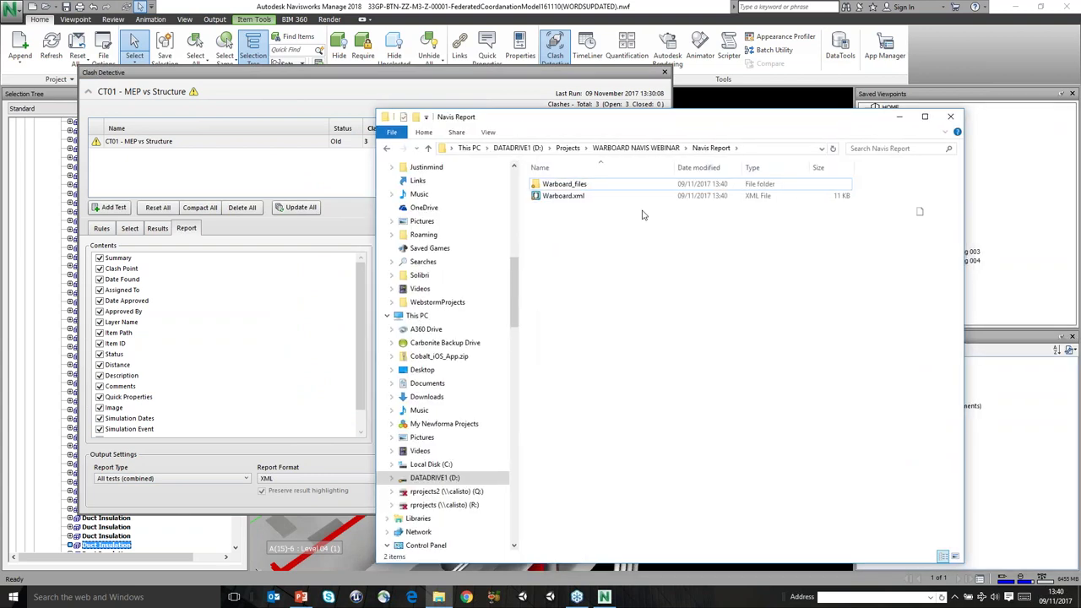
double_click(560, 197)
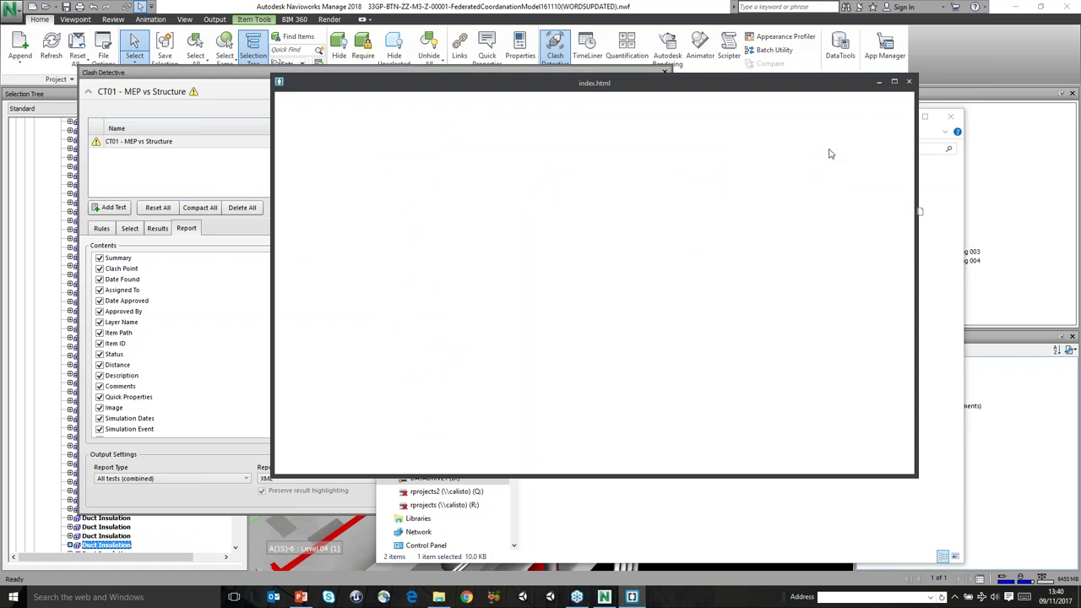
left_click(909, 81)
double_click(582, 181)
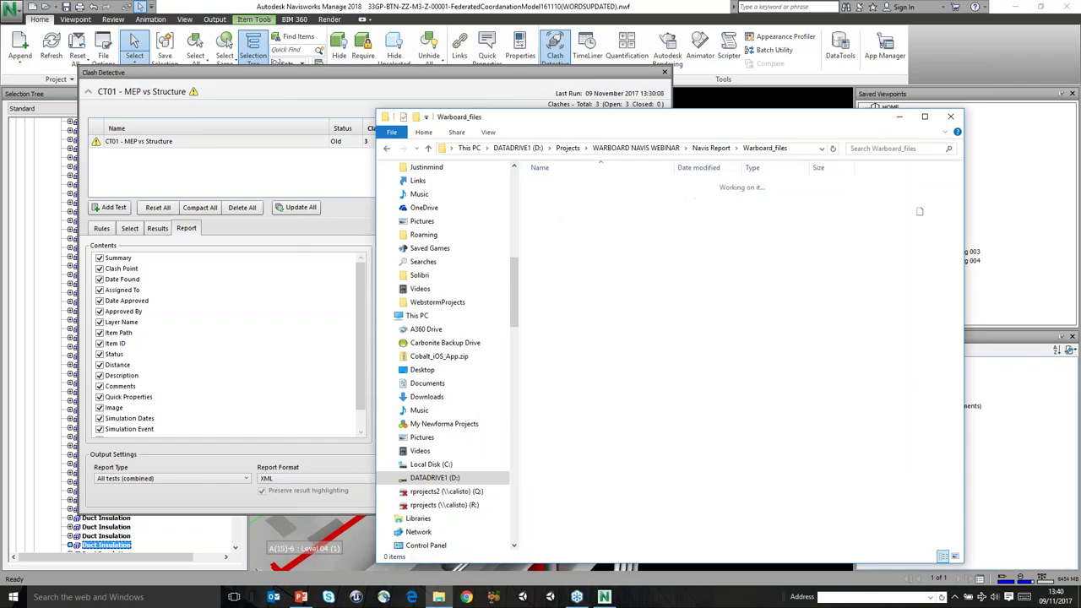
View the exported clash images cd000001.jpg and cd000002.jpg one after the other, closing the viewer each time
double_click(559, 198)
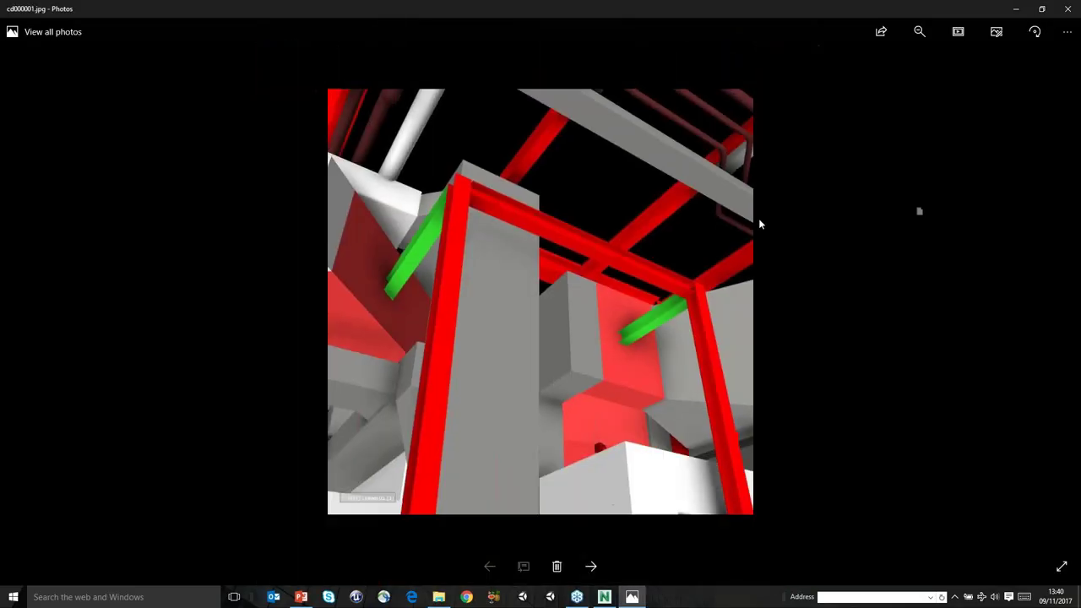
scroll(622, 213, "up", 2)
scroll(622, 213, "down", 2)
left_click(1067, 8)
double_click(619, 192)
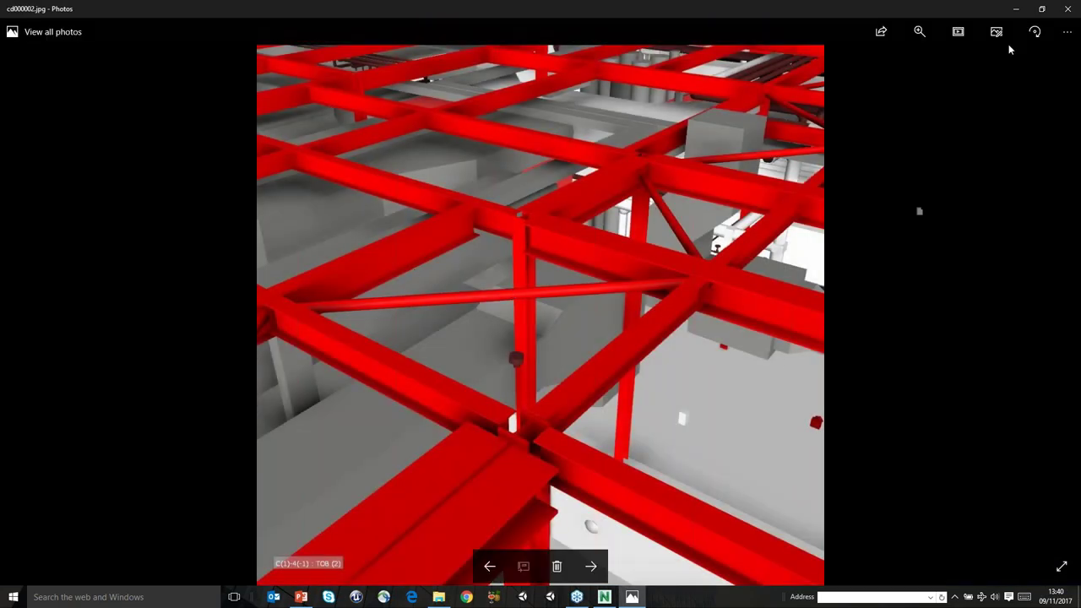
left_click(1067, 8)
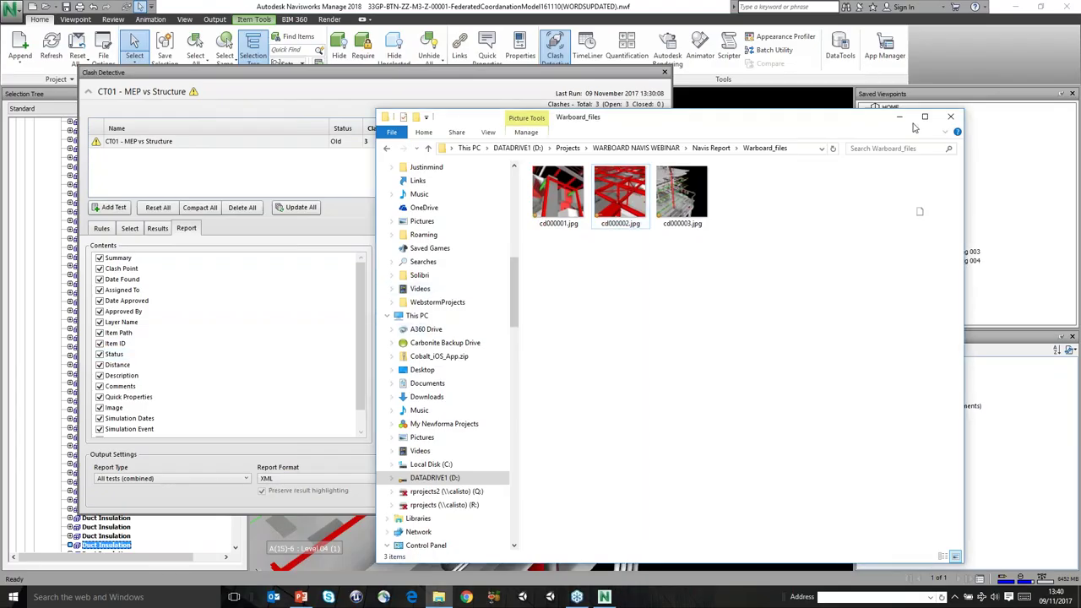
Return to the Navis Report folder and create a new compressed (zipped) folder named Warbaord.zip
left_click(711, 147)
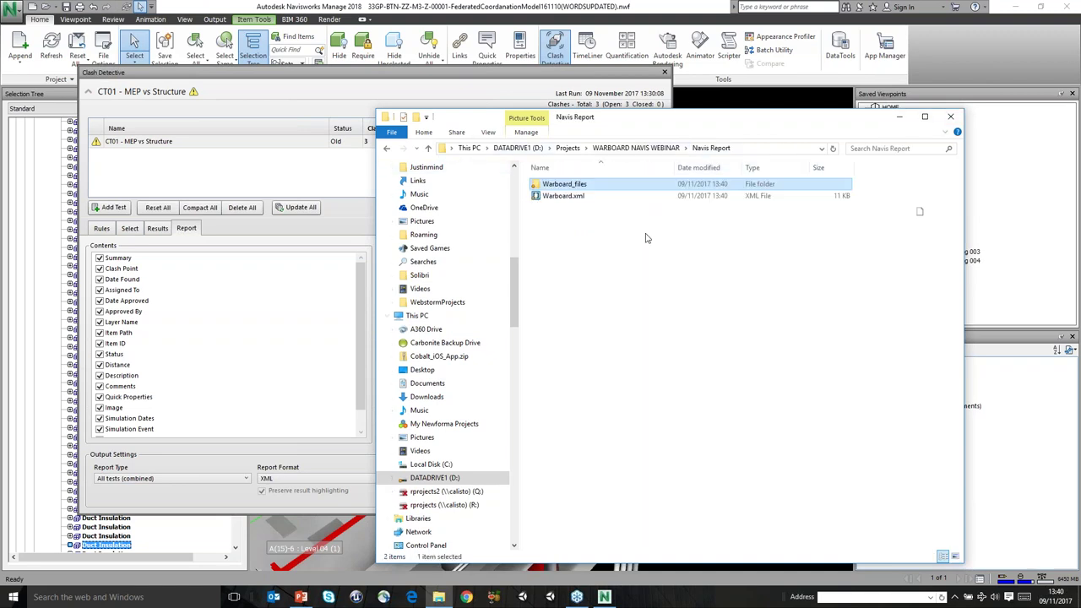
right_click(570, 235)
mouse_move(642, 391)
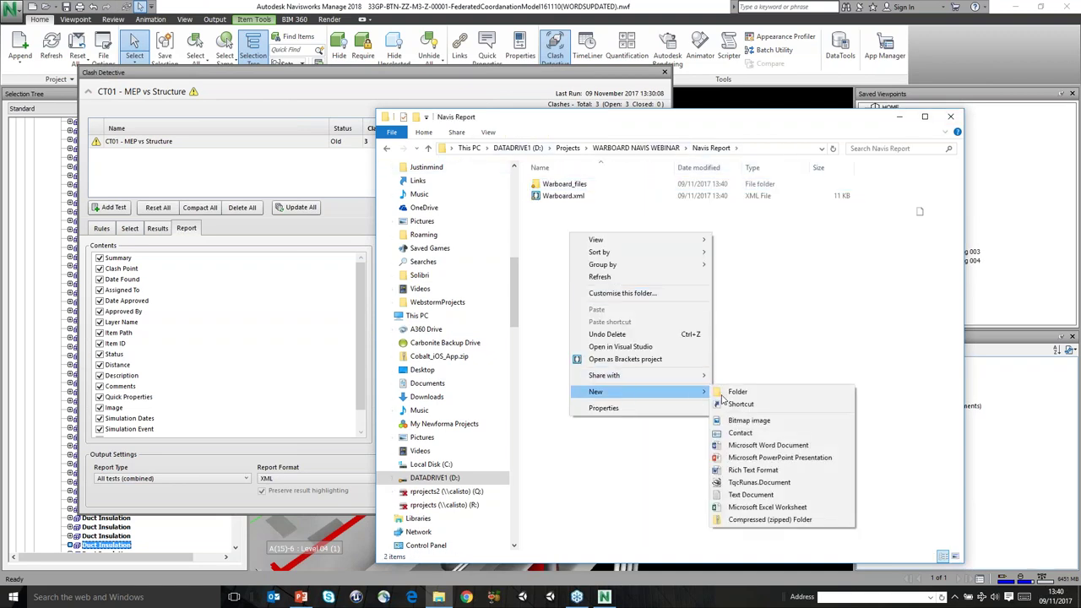
left_click(764, 519)
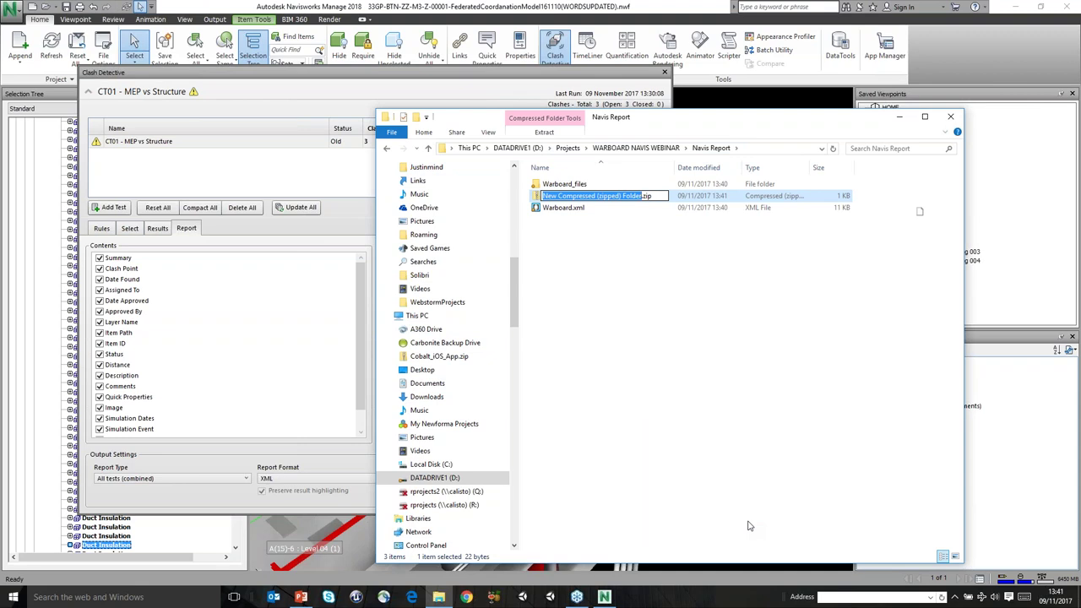
type("Warboard")
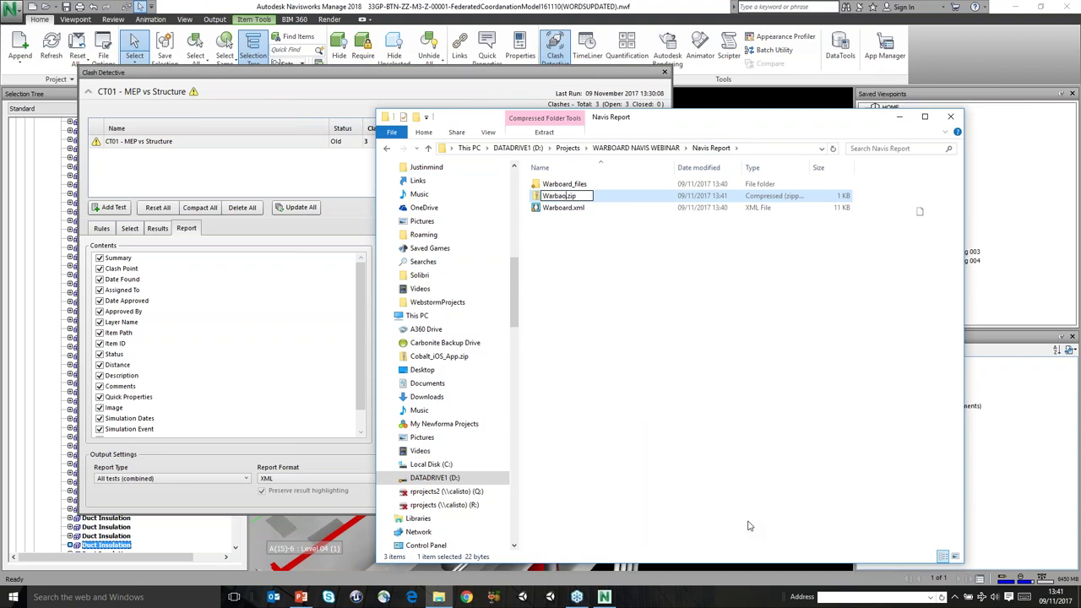
key("Return")
Move the Warboard_files folder and Warboard.xml into Warbaord.zip, leaving no loose originals, and check the archive's contents
left_click_drag(583, 231, 550, 197)
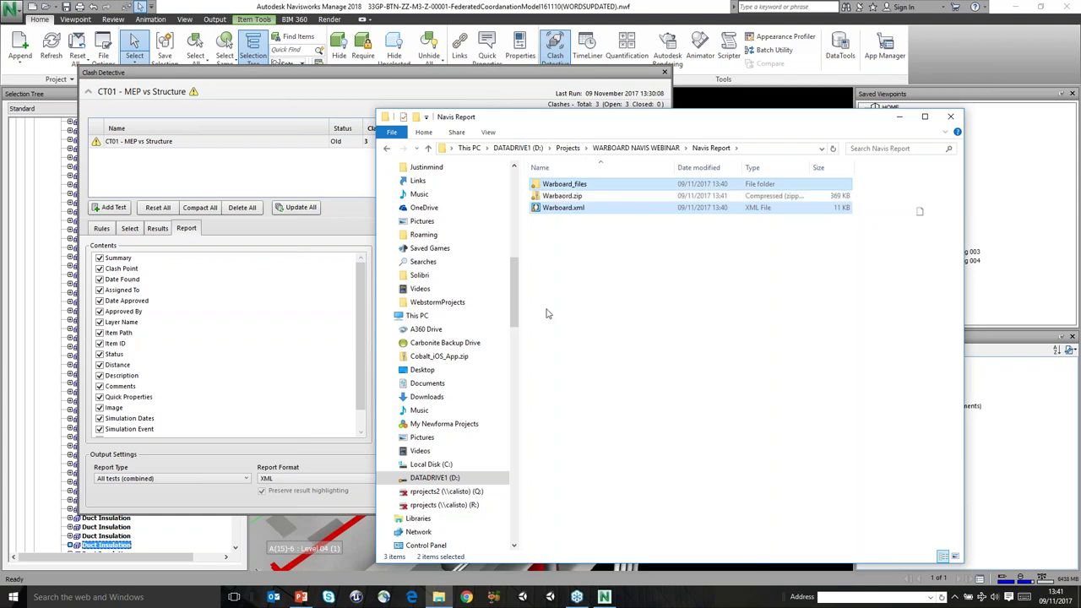
left_click(555, 208)
left_click(562, 185, "ctrl")
key("Delete")
double_click(562, 184)
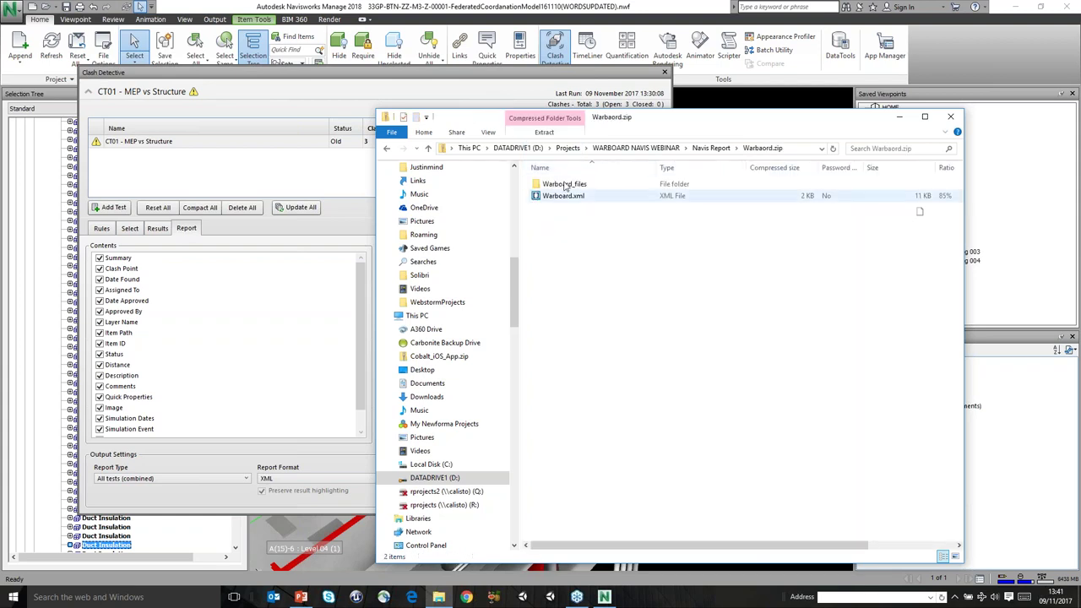
key("alt+Left")
Switch to Chrome, open warboard.co.uk, sign in with the saved credentials, and maximize the browser window
left_click(466, 596)
type("warboard")
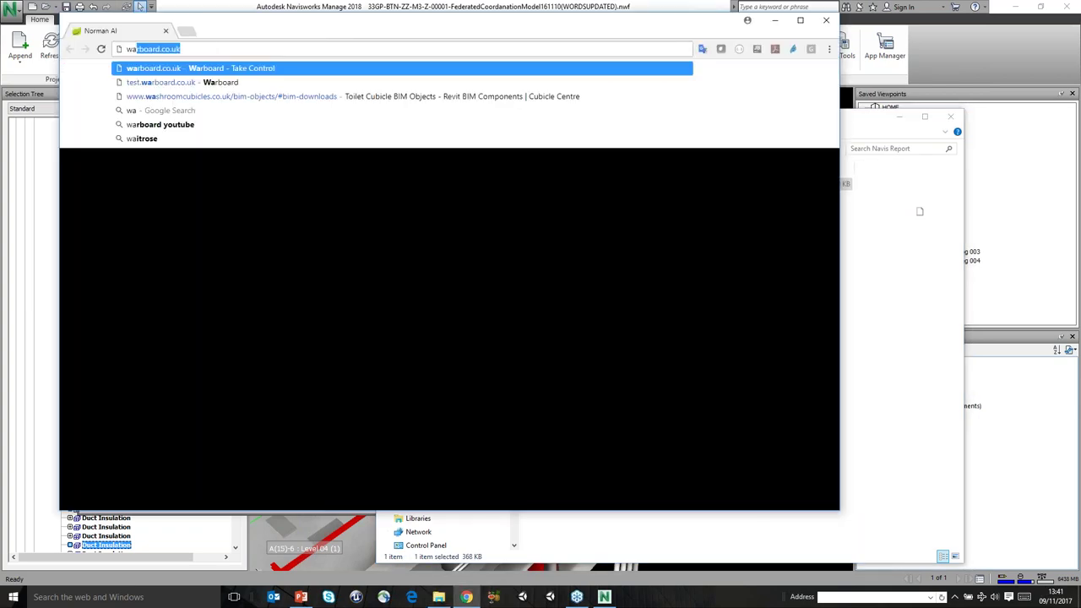
key("Return")
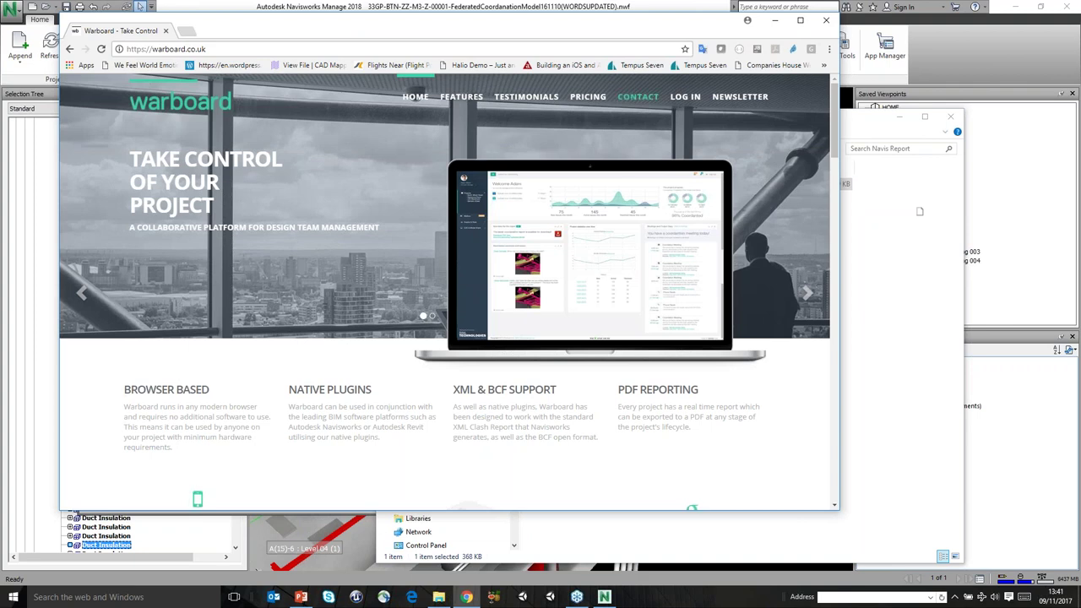
left_click(685, 96)
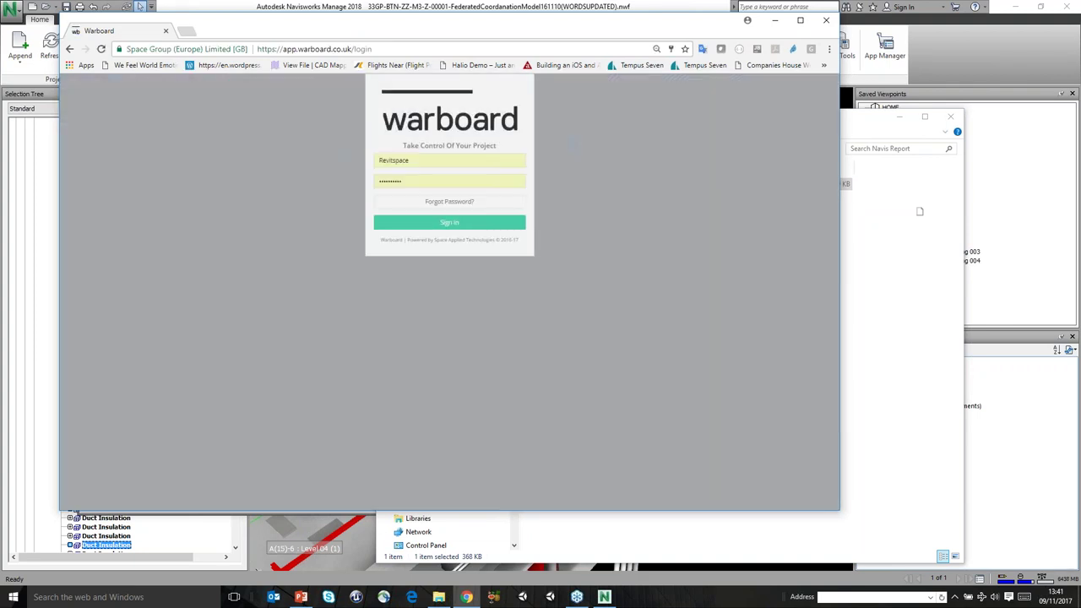
left_click(426, 223)
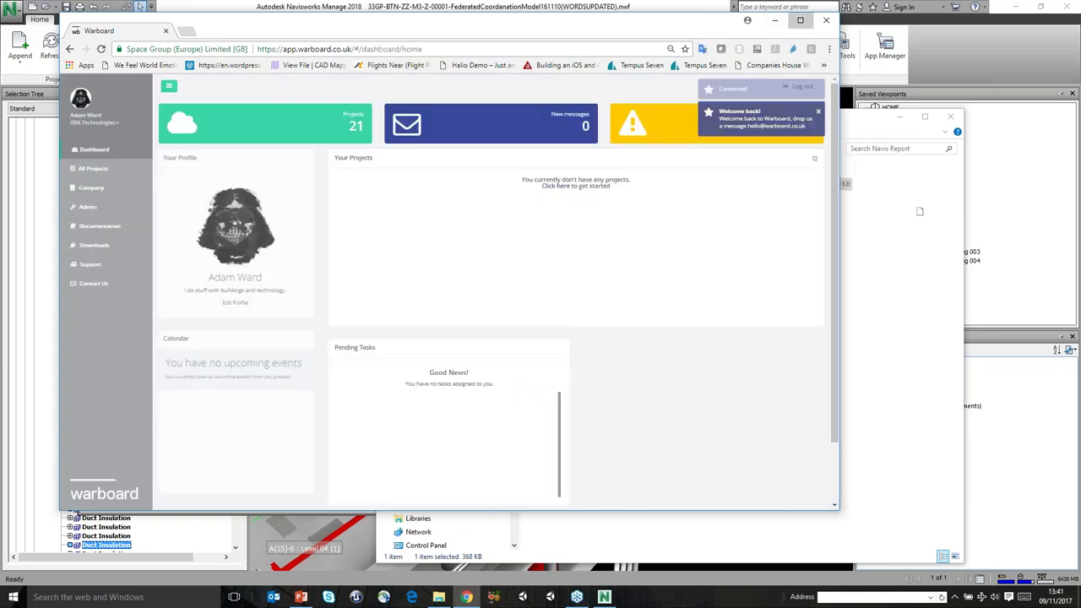
left_click(800, 20)
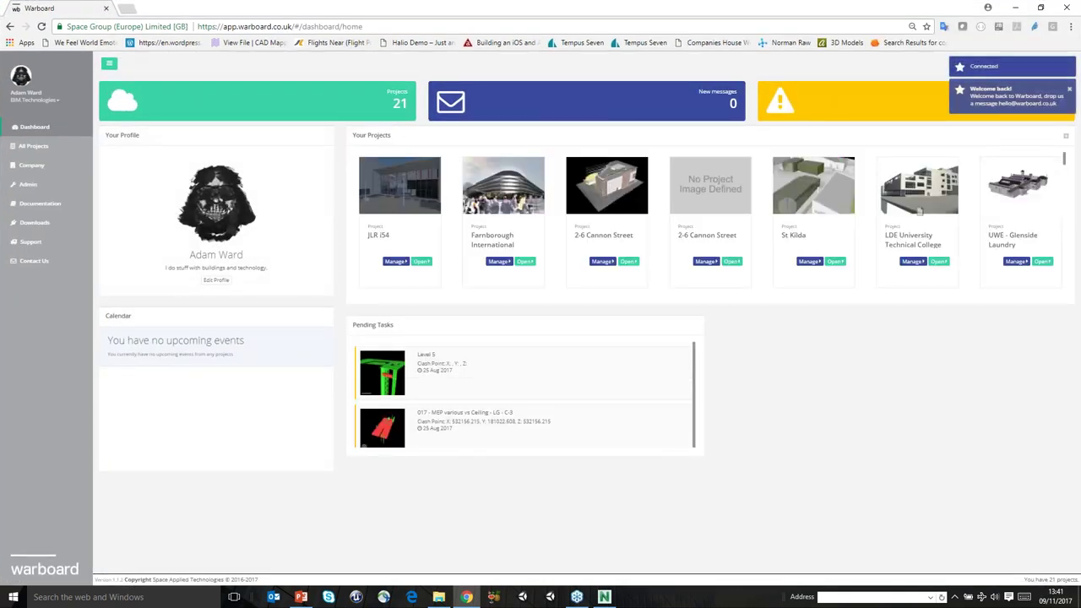
Start a new project from the All Projects page and name it "Warbaord NAVIS wEBINAR"
left_click(49, 148)
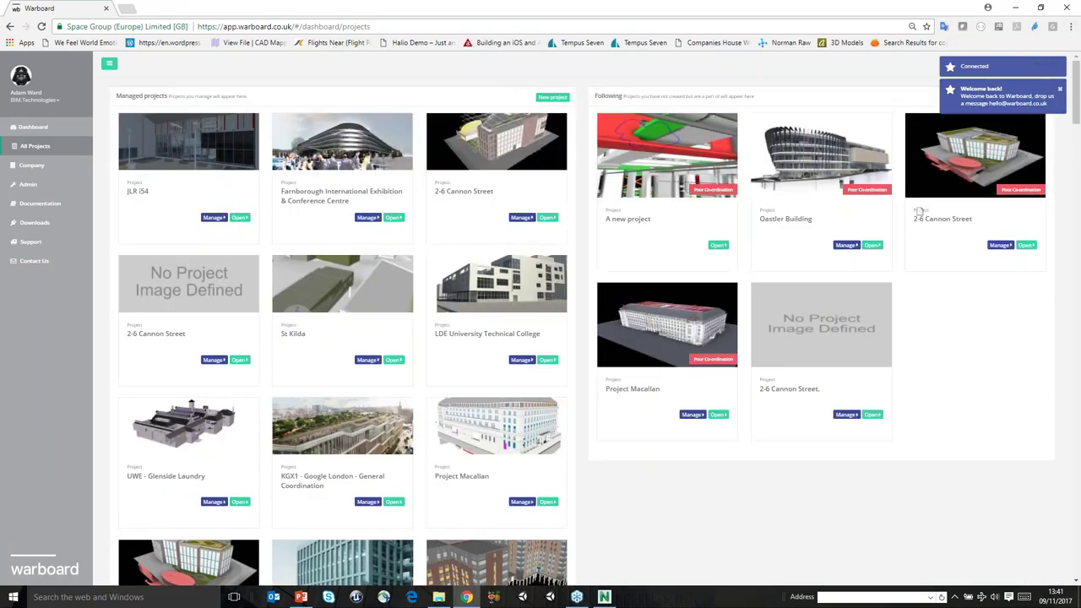
left_click(552, 97)
left_click(482, 146)
type("Warbo")
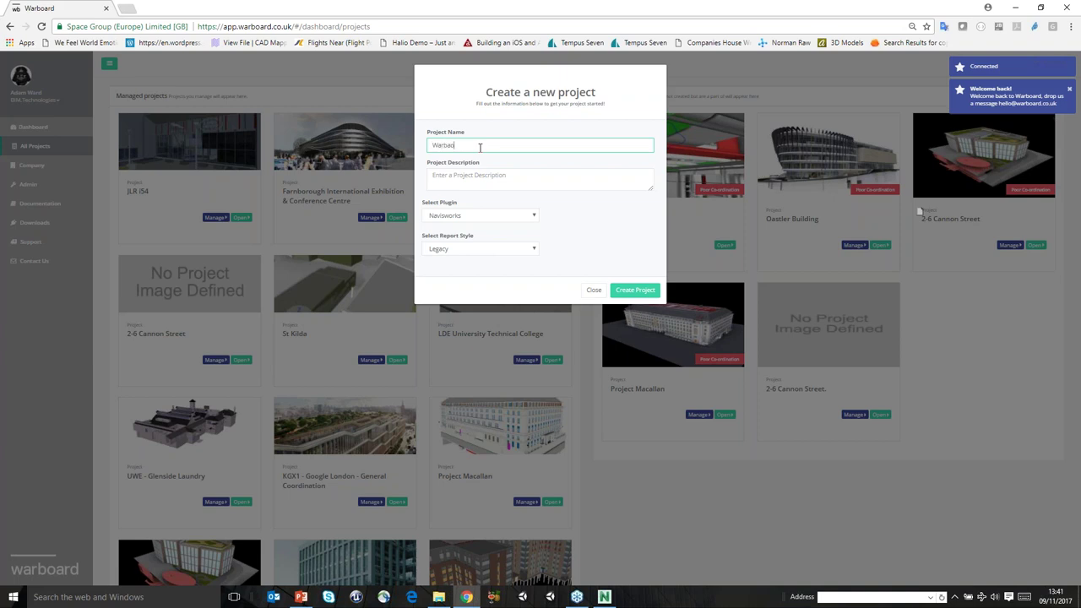
type("ard NA")
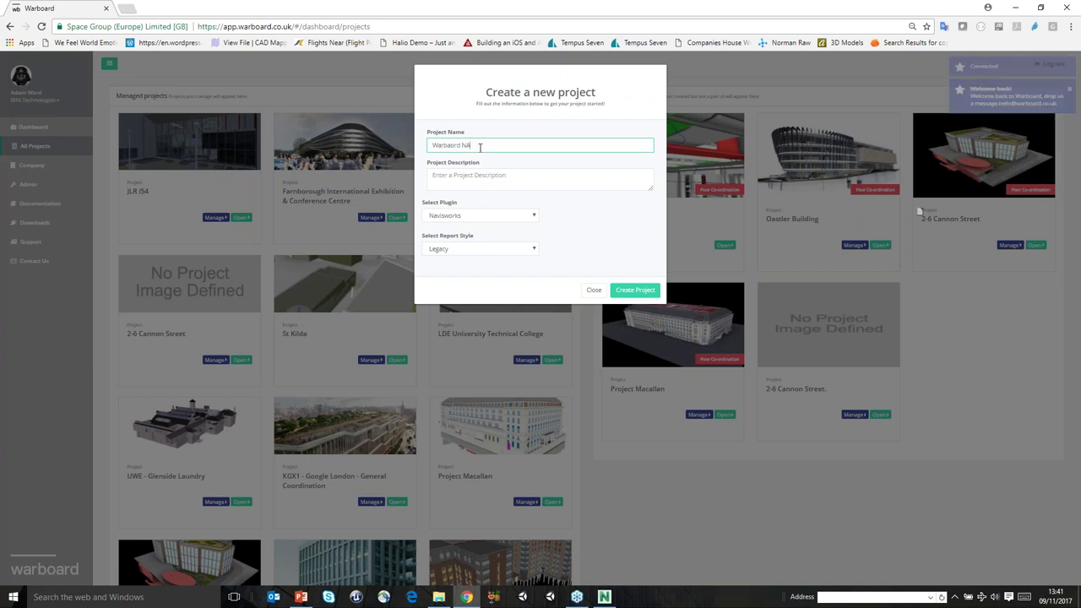
type("VIS wEBINAR")
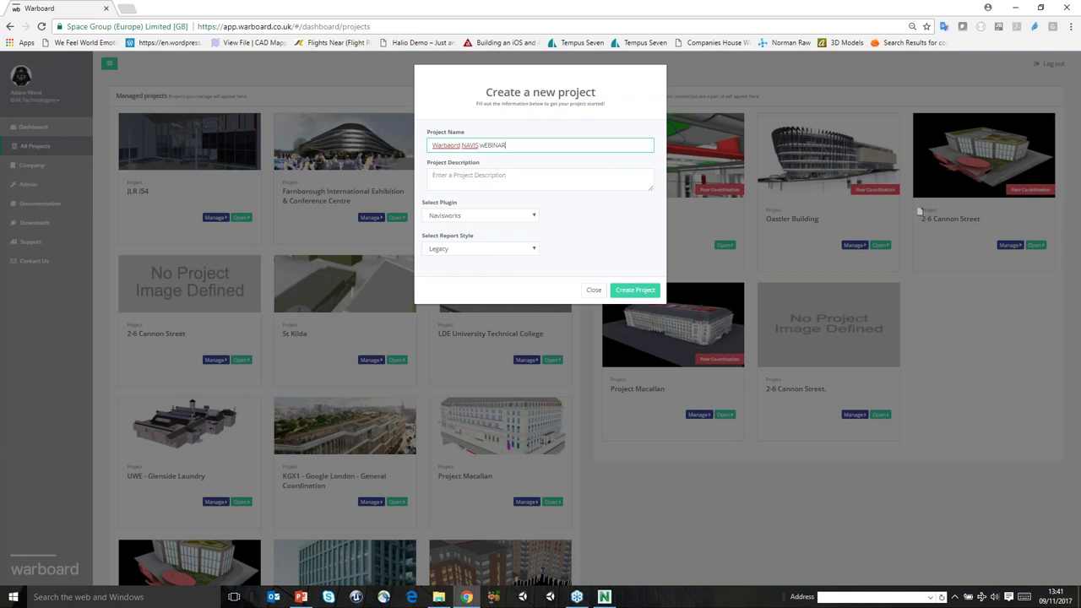
Set the report style to Modern, enter RTRTRT as the project description, and create the project
left_click(496, 251)
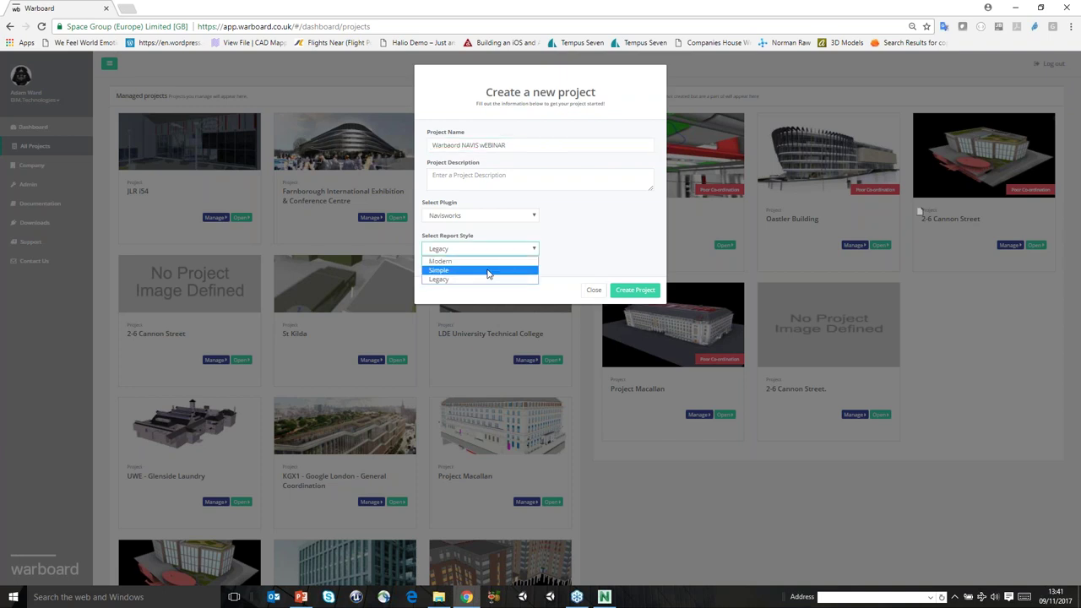
left_click(484, 271)
left_click(479, 248)
left_click(481, 259)
left_click(634, 289)
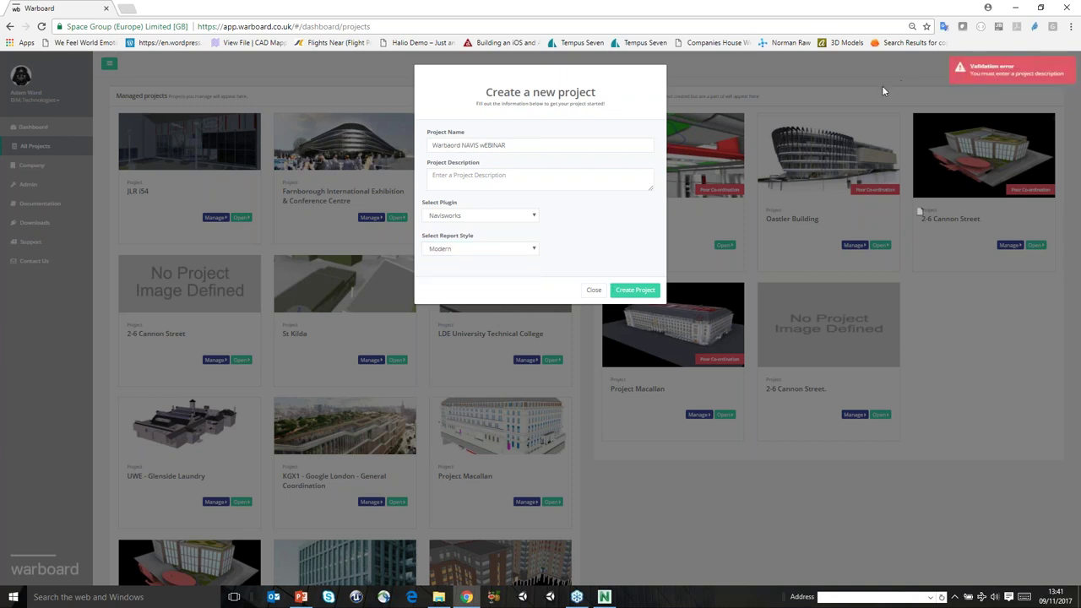
left_click(552, 175)
type("RTRTRT")
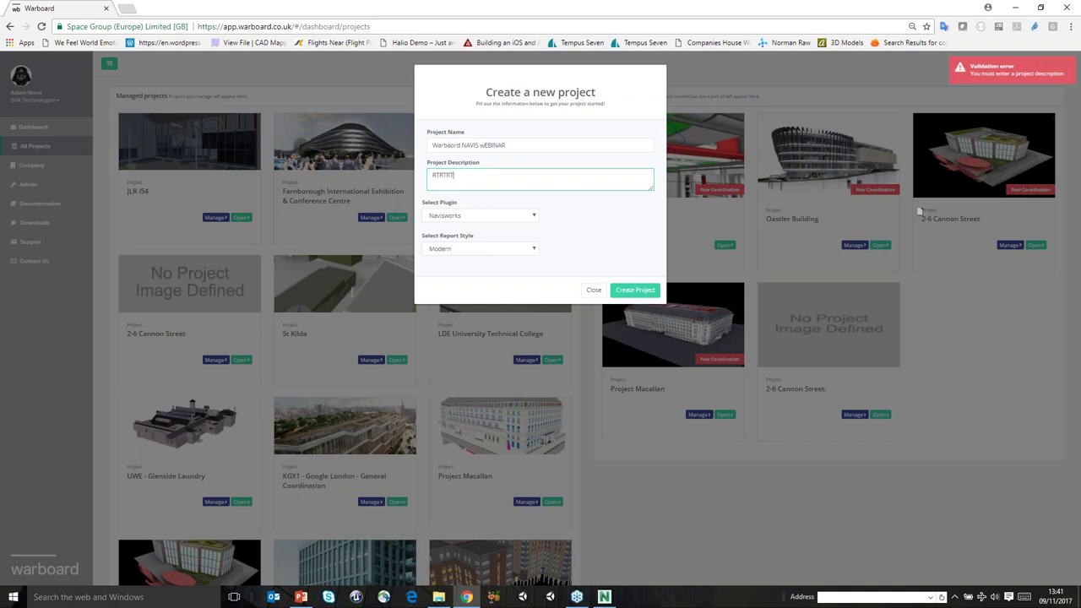
left_click(634, 289)
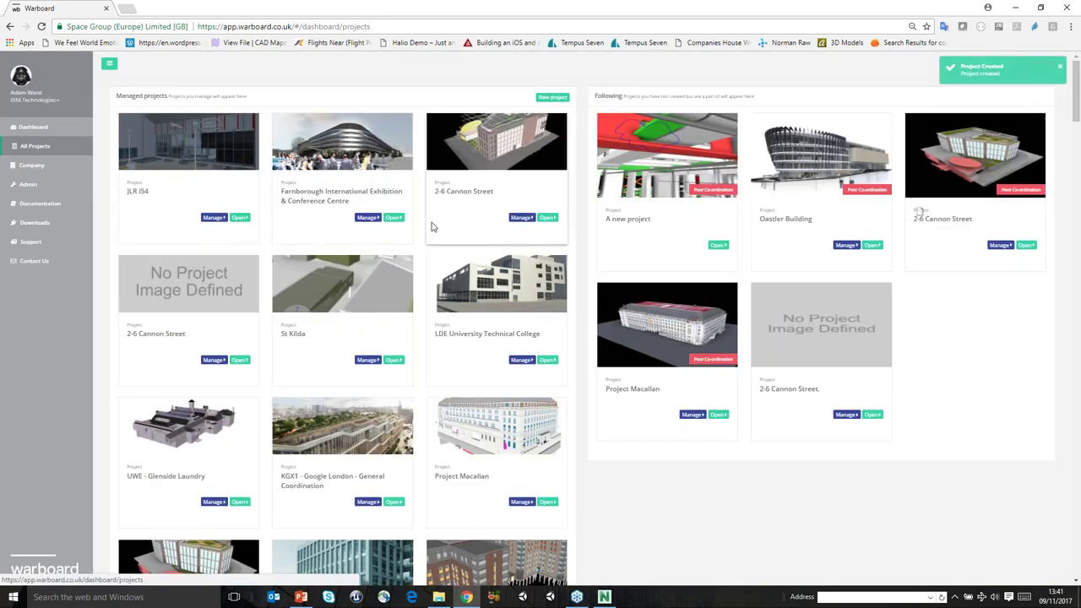
Open the Warbaord NAVIS wEBINAR project and bring up the report upload dialog for its clash tests
scroll(507, 295, "down", 20)
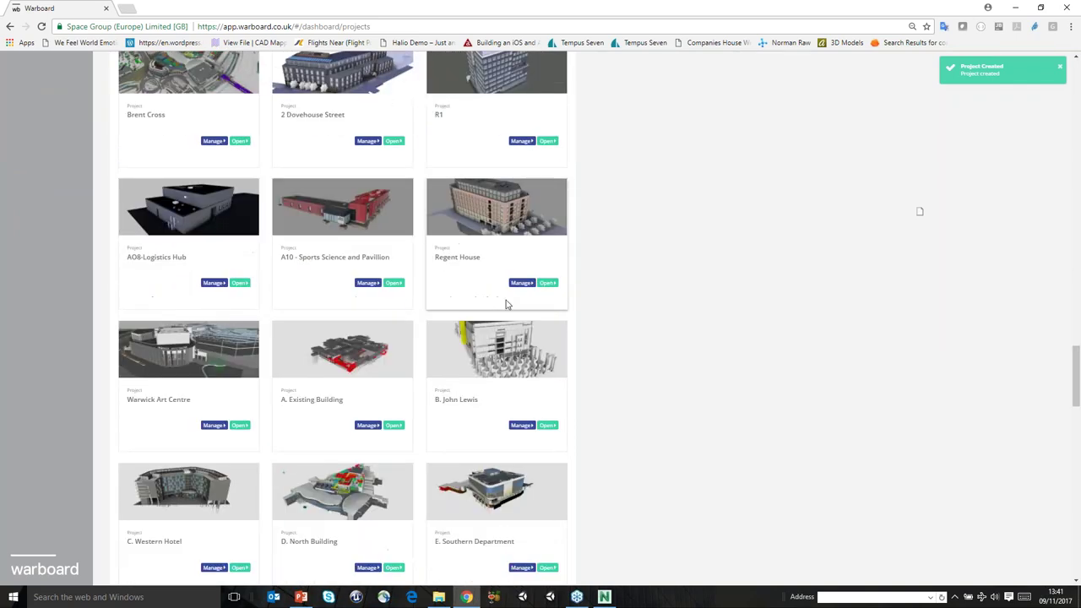
scroll(506, 304, "down", 10)
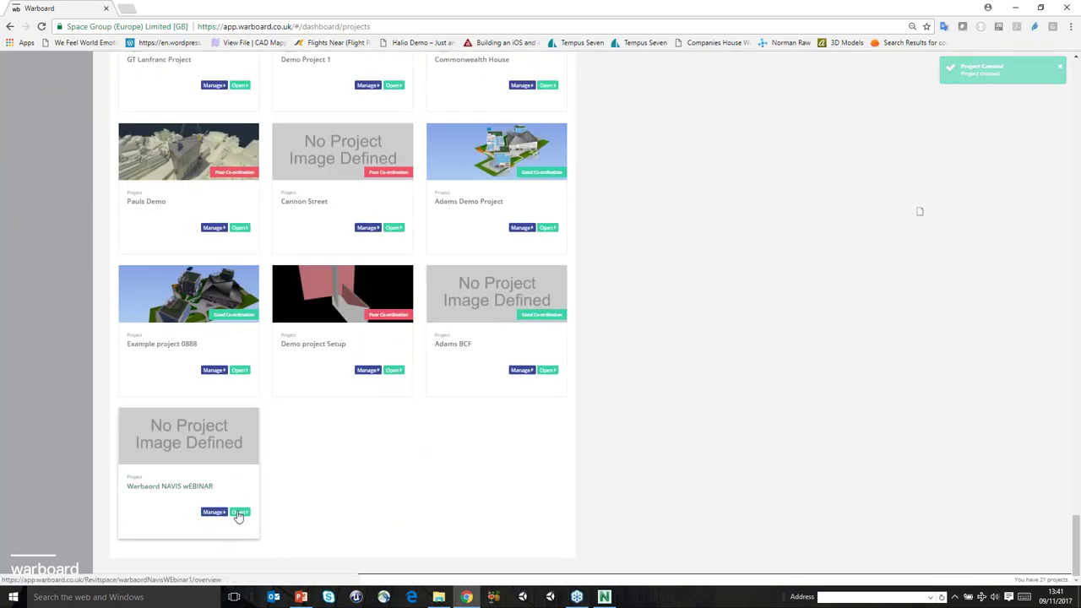
left_click(239, 513)
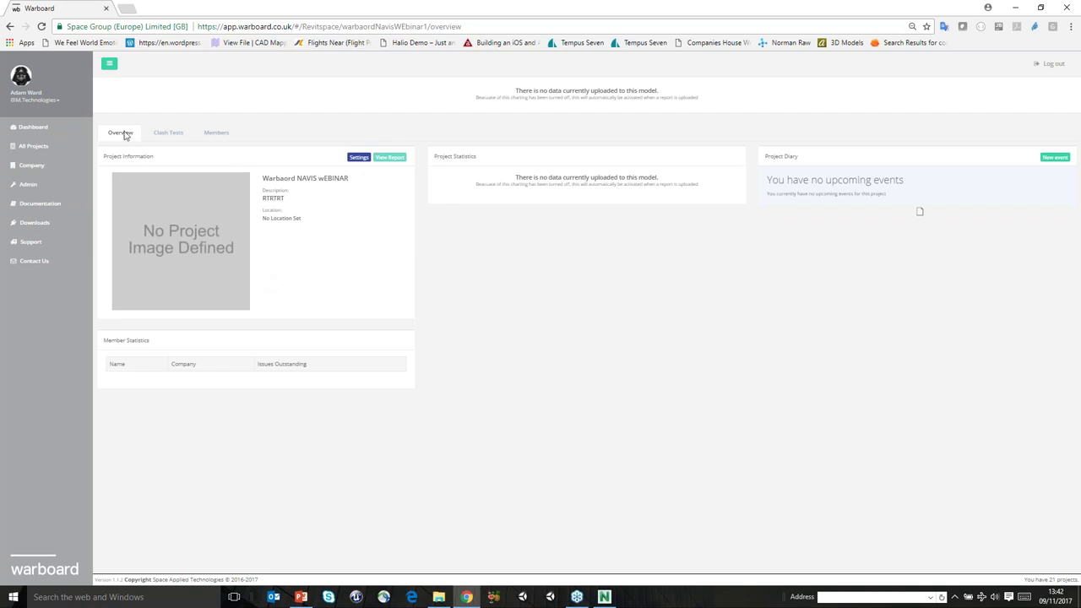
left_click(168, 133)
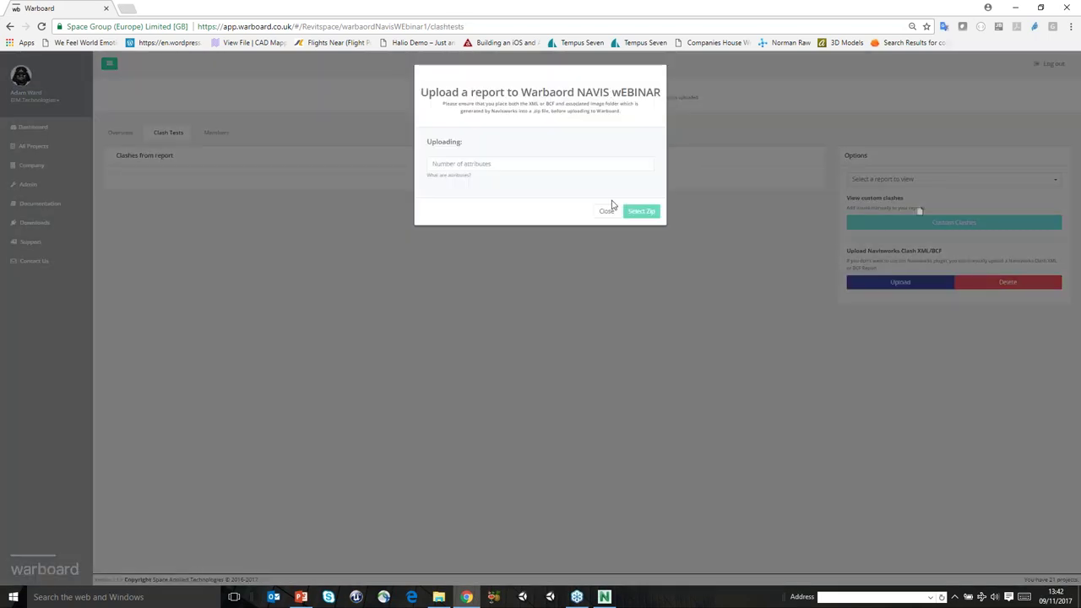
Set the number of attributes to 100000 and upload Warbaord.zip from D:, Projects, WARBOARD NAVIS WEBINAR, Navis Report
type("100000")
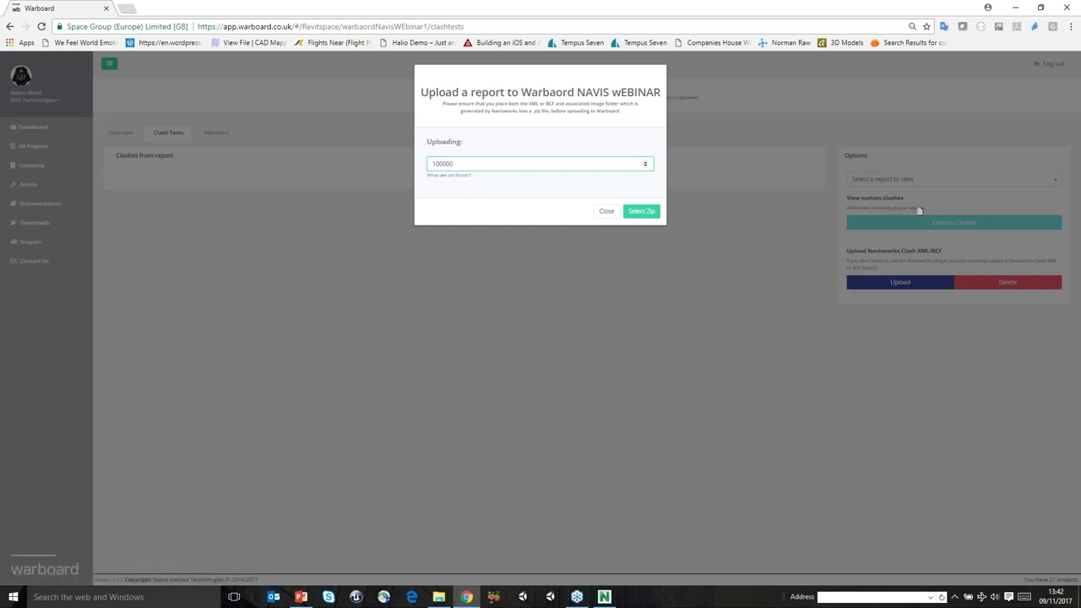
left_click(641, 211)
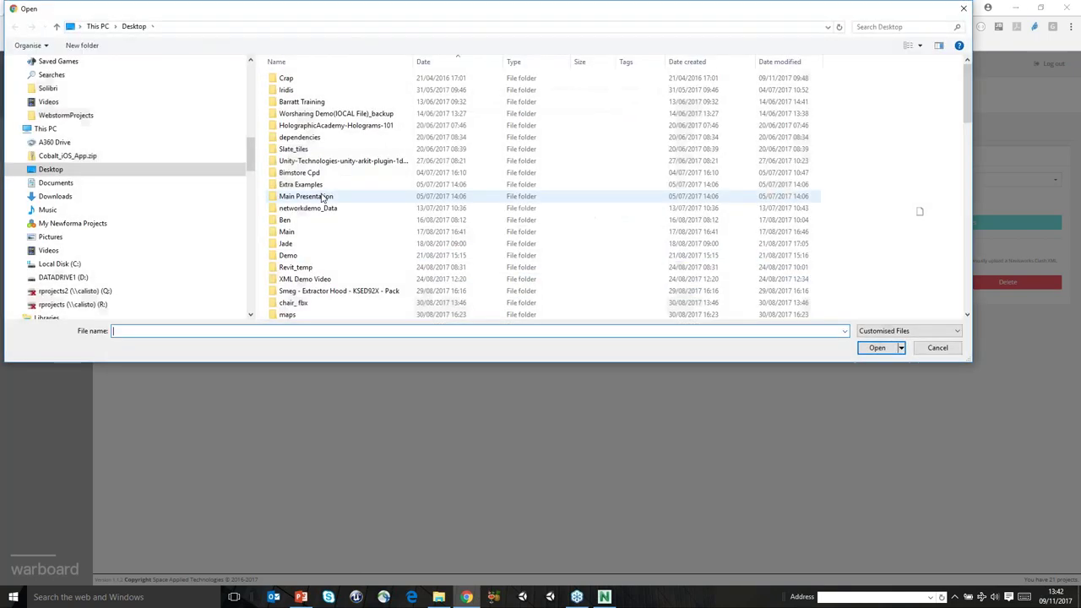
left_click(76, 276)
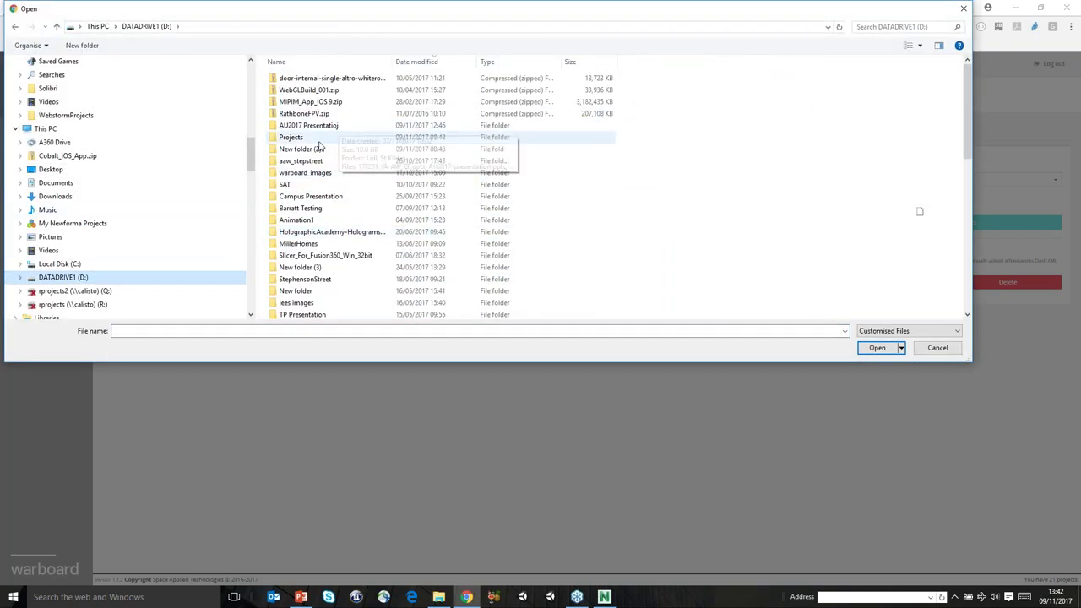
double_click(293, 137)
double_click(325, 78)
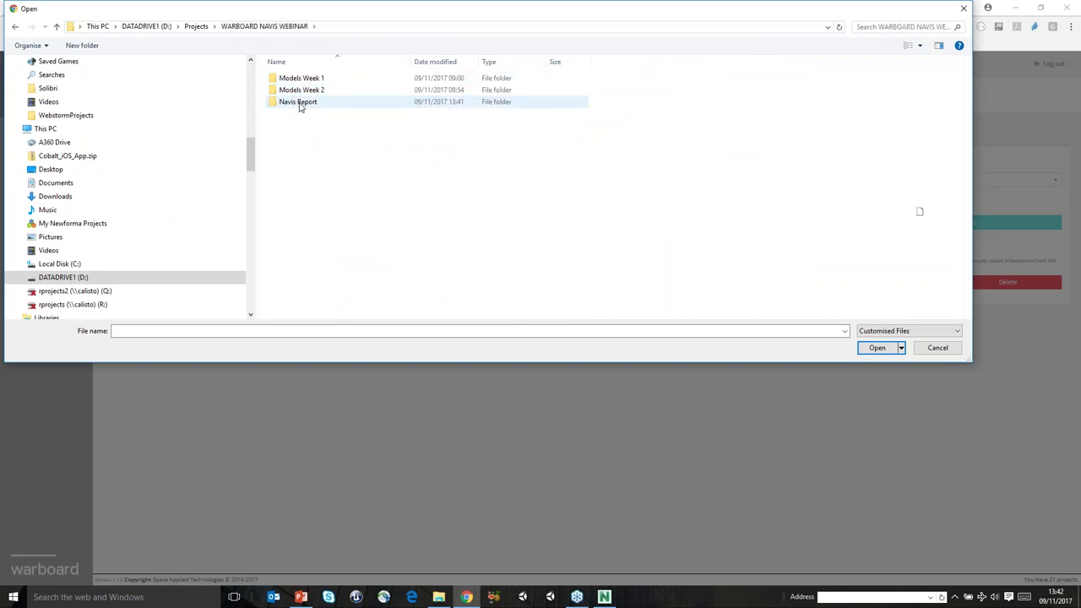
double_click(299, 102)
left_click(300, 81)
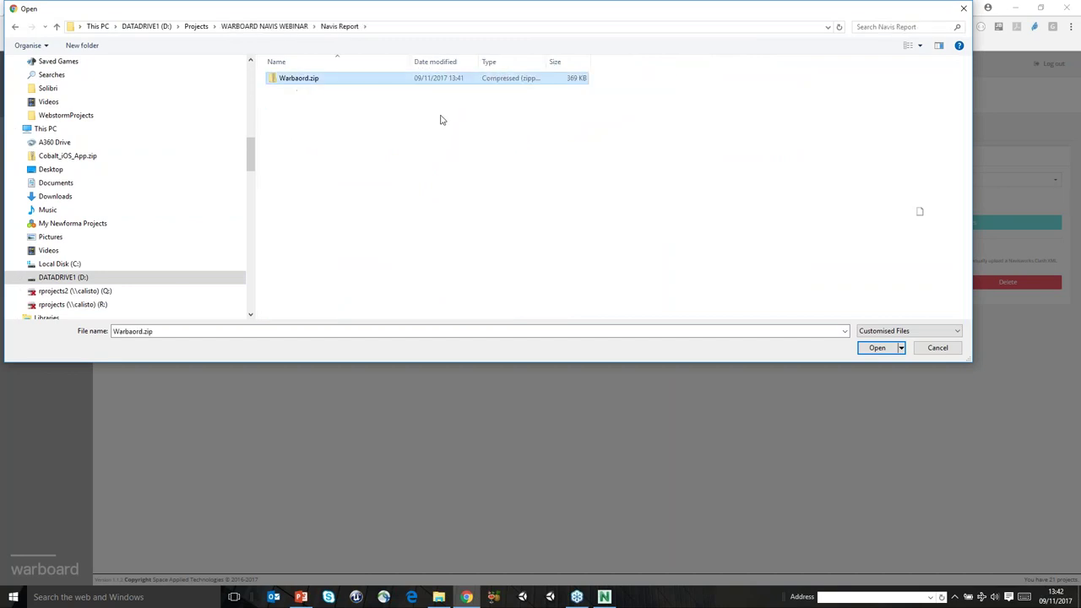
left_click(876, 347)
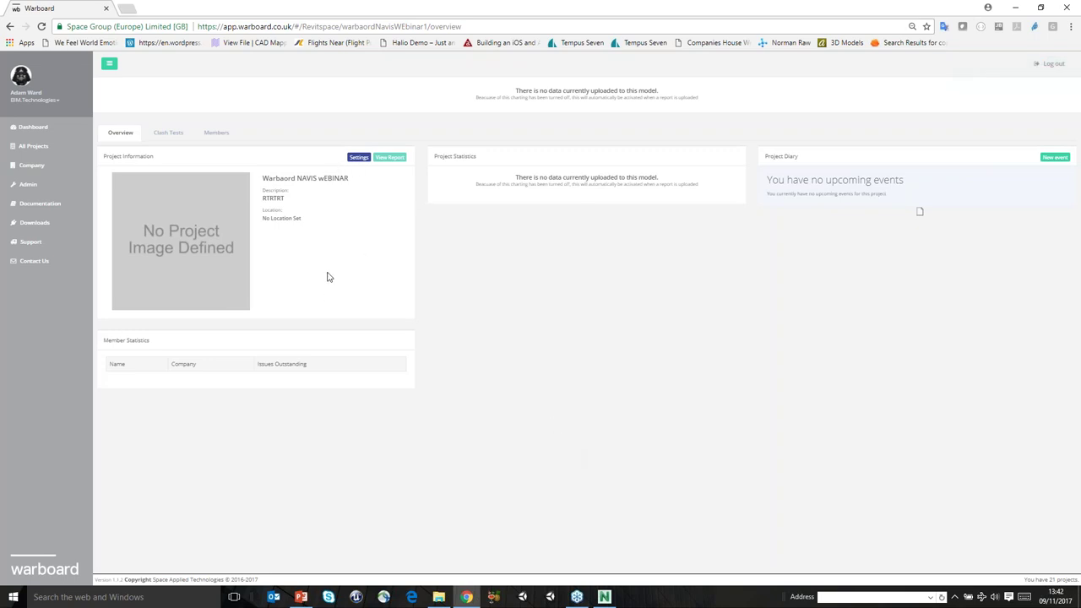
Refresh the project page and open the uploaded CT01 - MEP vs Structure clash test for viewing
left_click(42, 26)
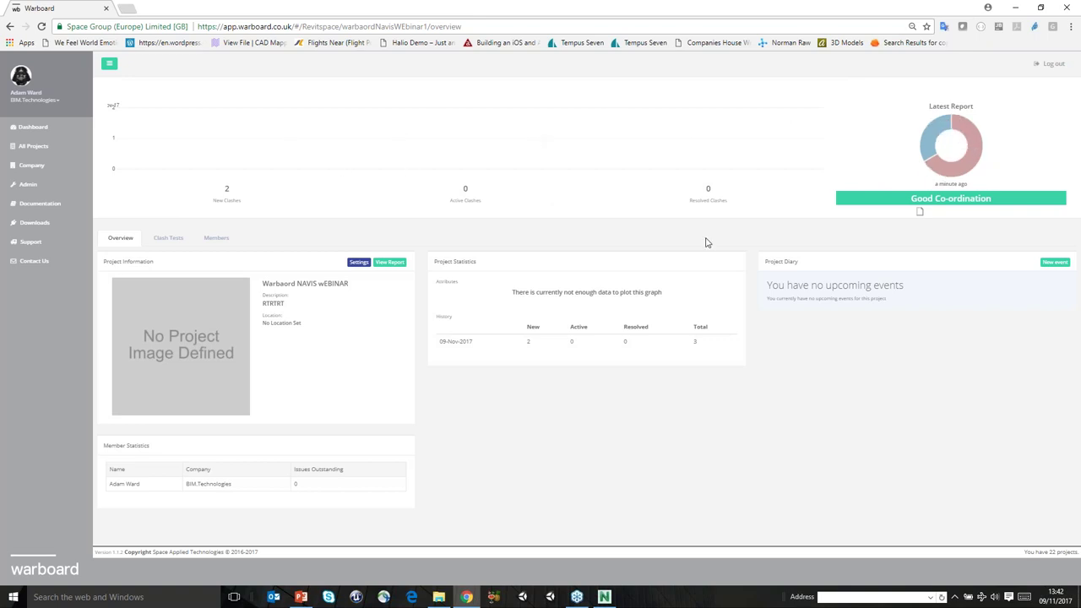
left_click(168, 237)
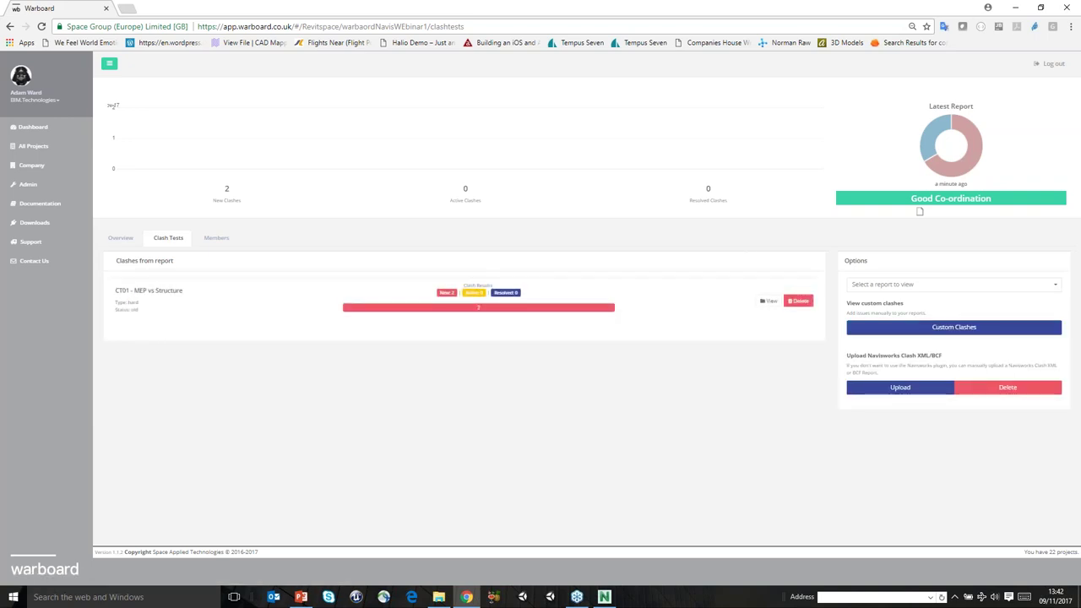
left_click(767, 300)
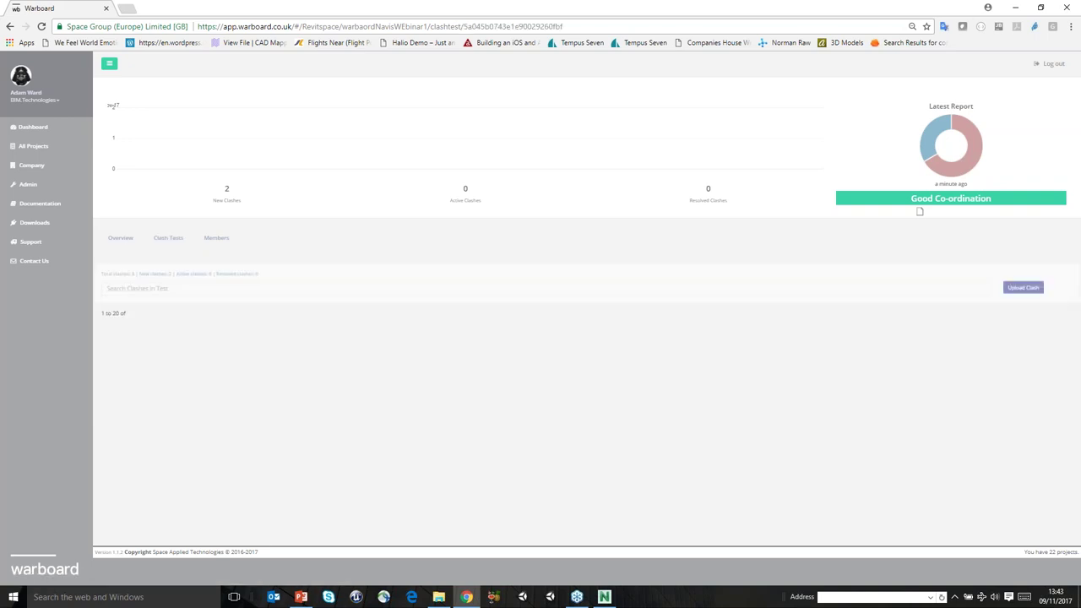
Look over the details and comments of clash 001 - Stel vs Duct, and close them
scroll(186, 406, "down", 4)
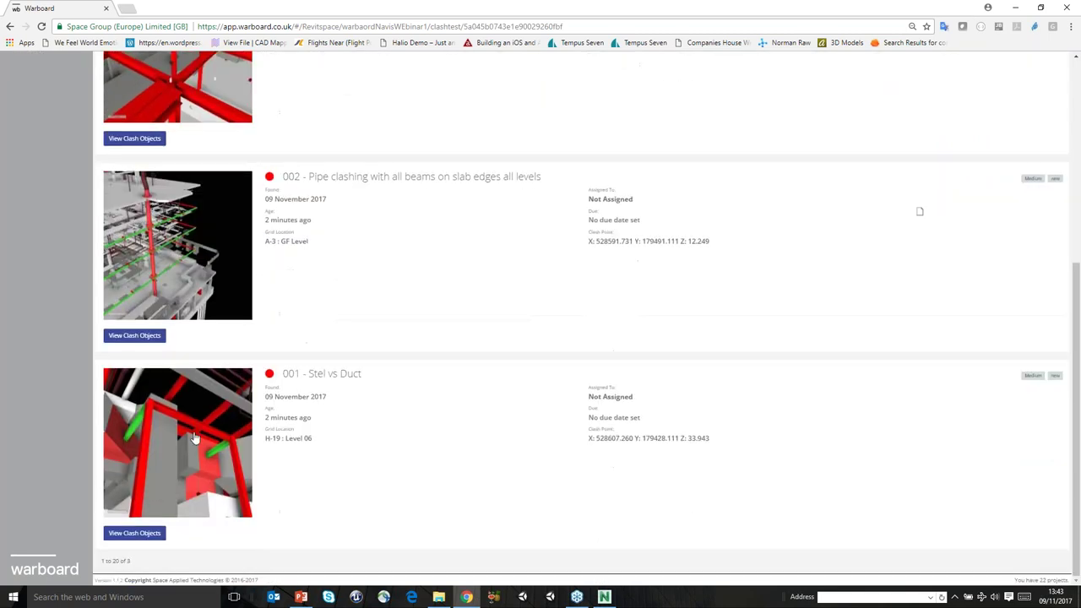
left_click(186, 407)
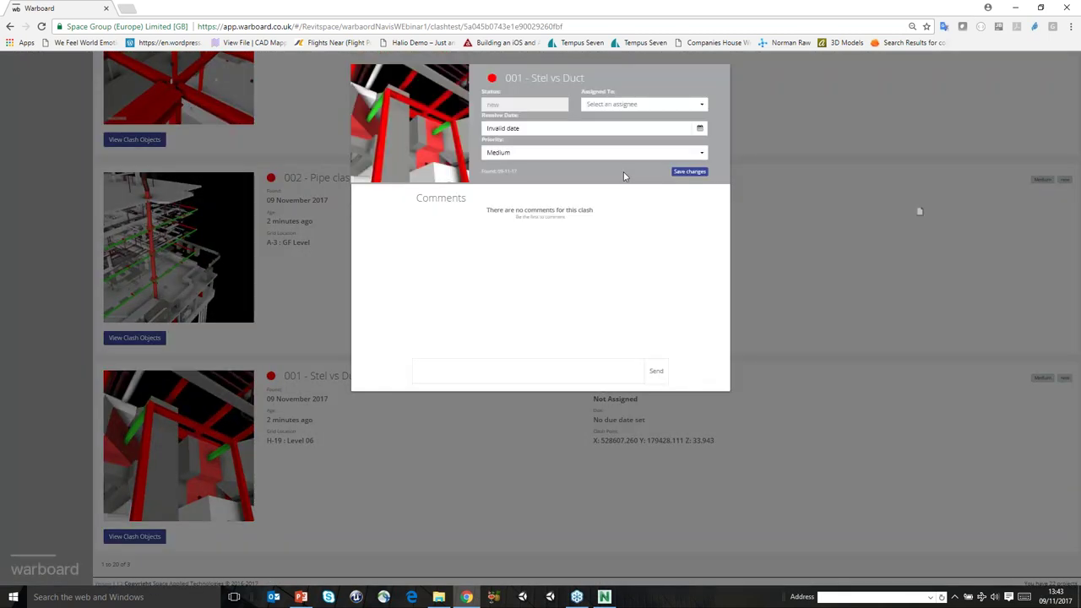
left_click(294, 305)
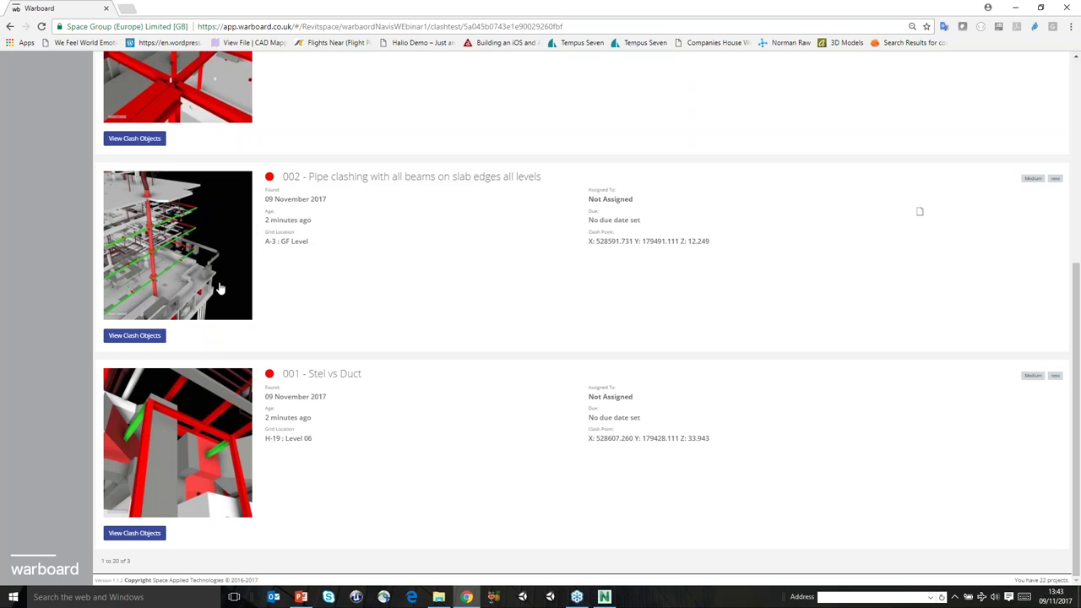
scroll(219, 283, "up", 2)
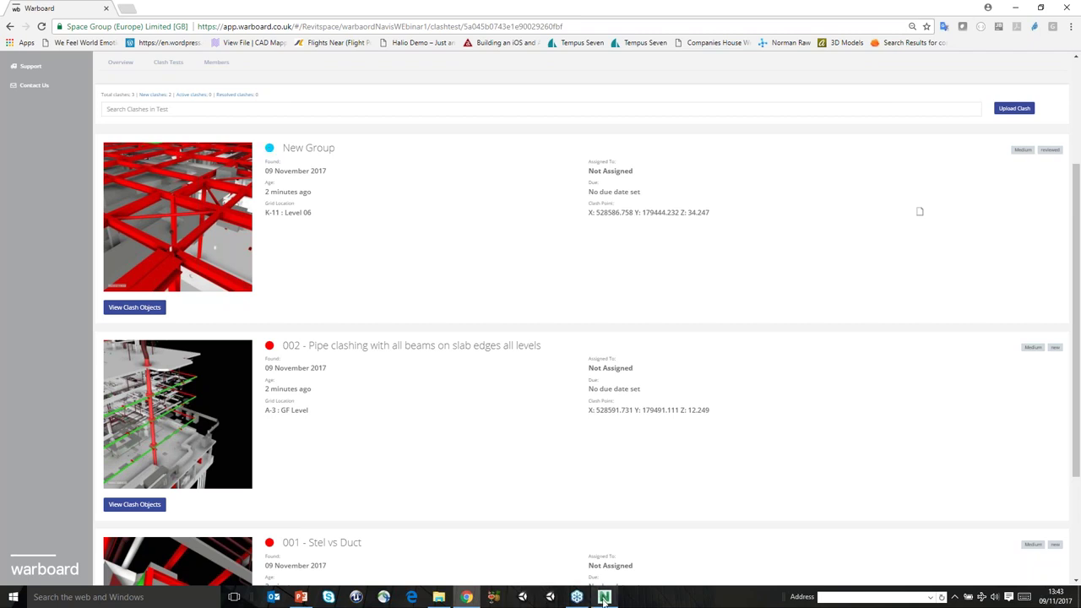
In Navisworks, exclude Reviewed and include Resolved clashes in the report, close Clash Detective, and return to Warboard in Chrome
key("alt+Tab")
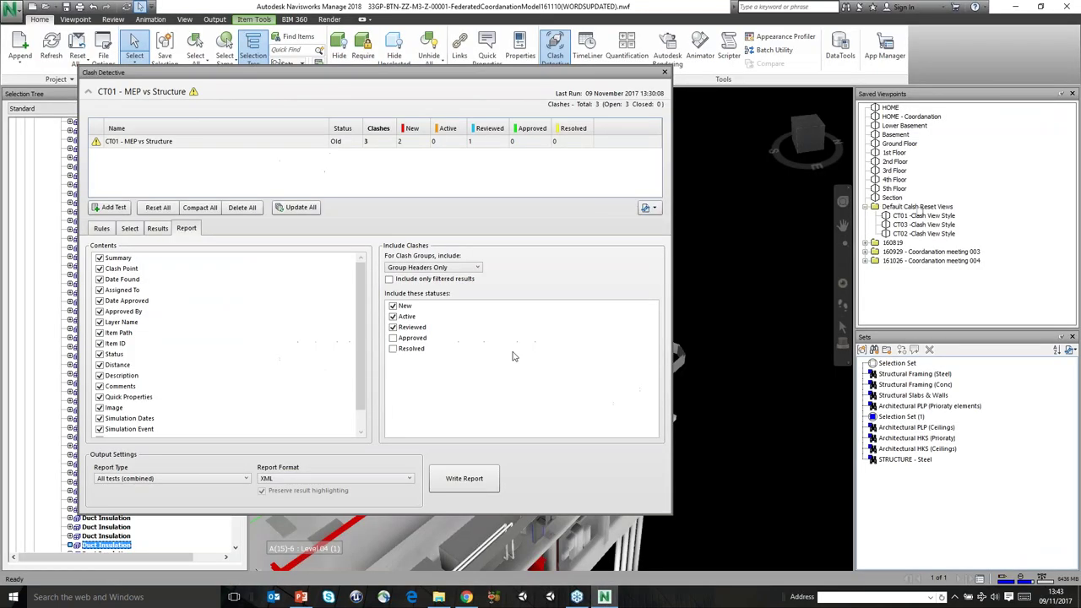
left_click(393, 326)
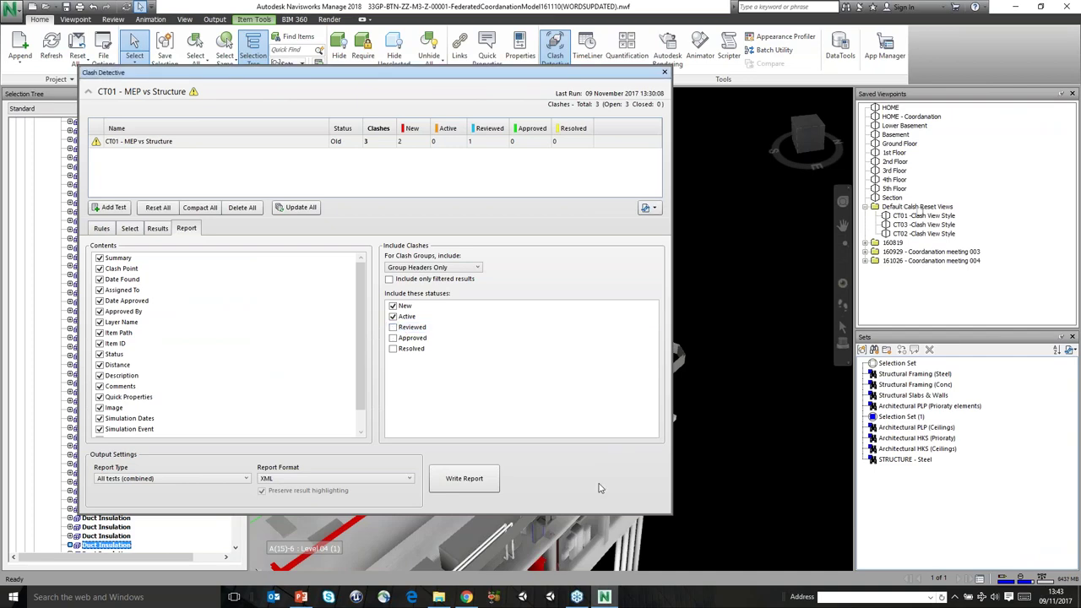
left_click(388, 350)
left_click(665, 73)
left_click(466, 596)
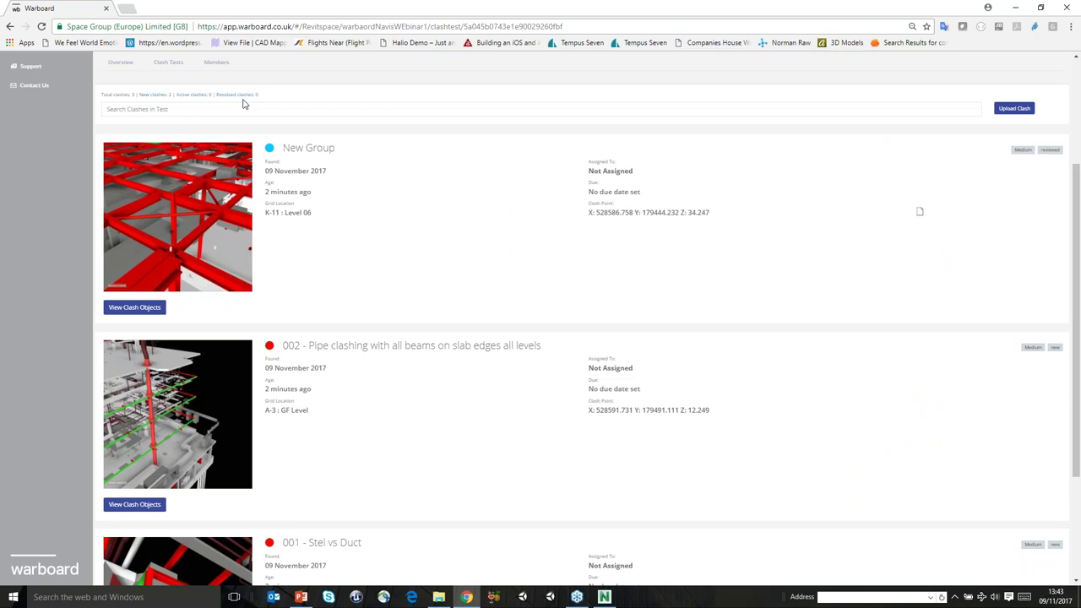
Set up clash 002 with the listed project member as assignee, resolve date 10-11-2017 and High priority
scroll(237, 422, "down", 2)
left_click(187, 253)
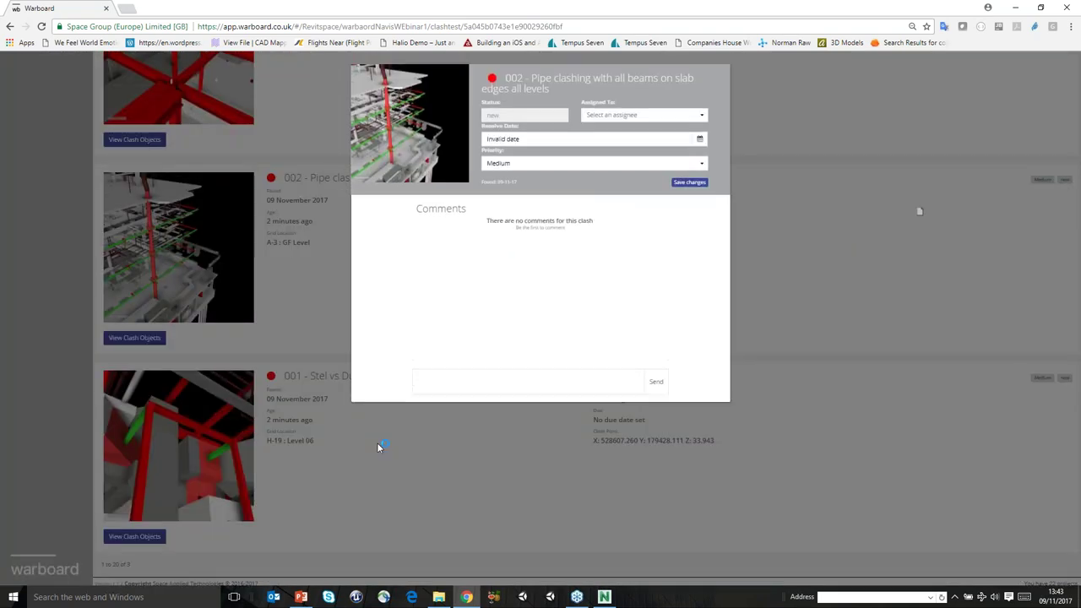
left_click(642, 114)
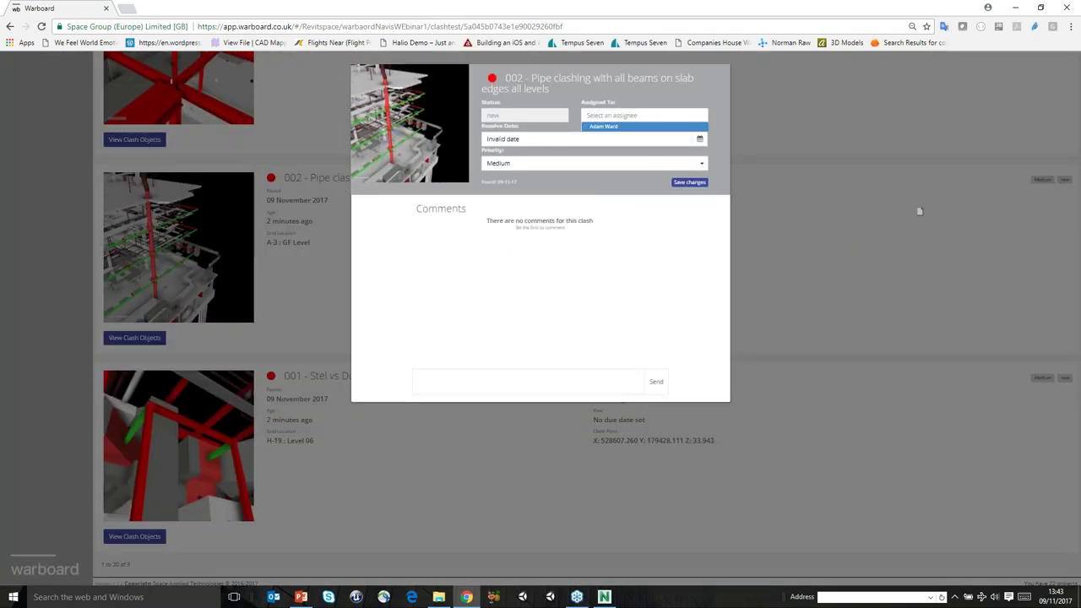
left_click(639, 127)
left_click(625, 139)
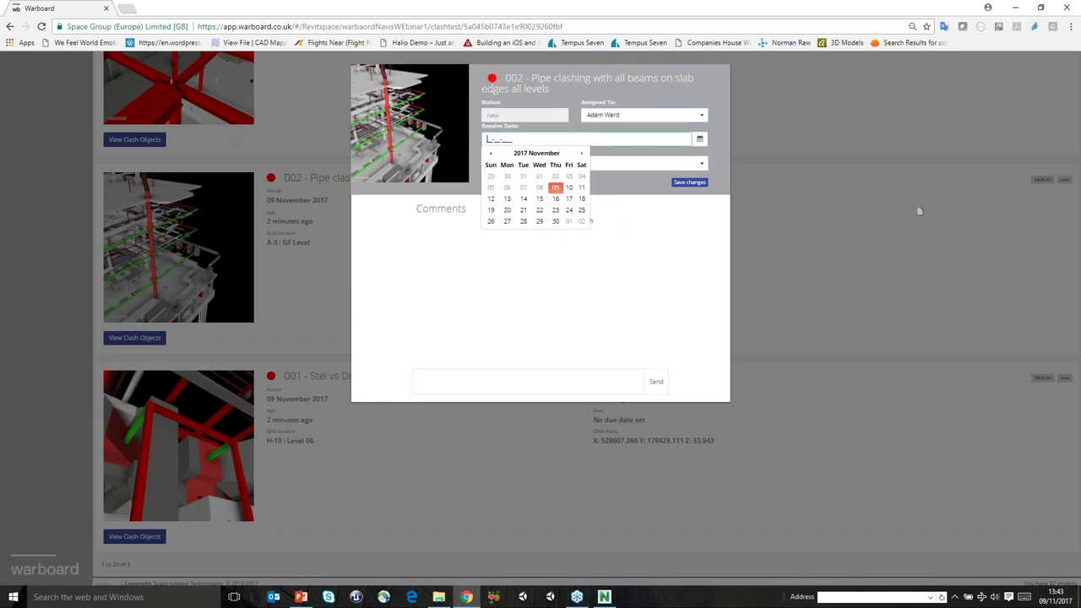
left_click(569, 188)
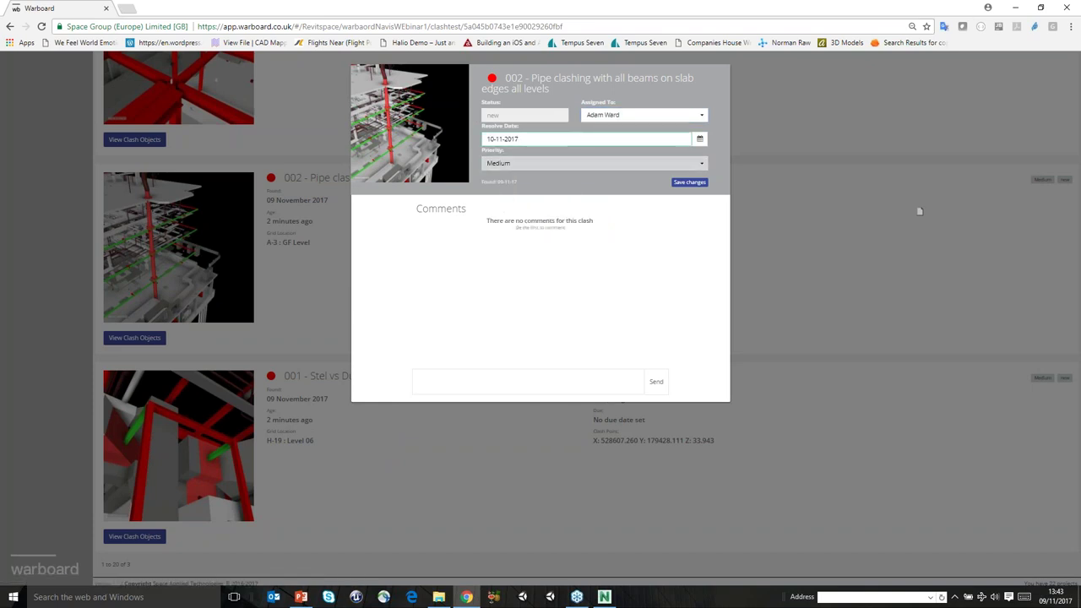
left_click(540, 163)
left_click(517, 179)
Post the comment YUYUTY on clash 002 and close its details
left_click(470, 379)
type("YUYUTY")
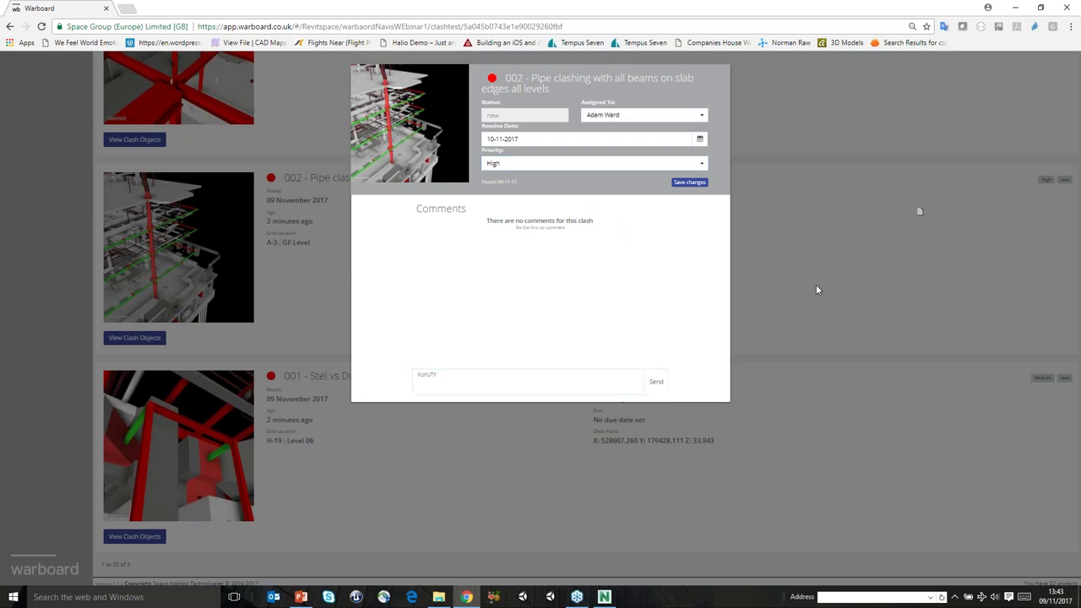
key("Return")
left_click(795, 238)
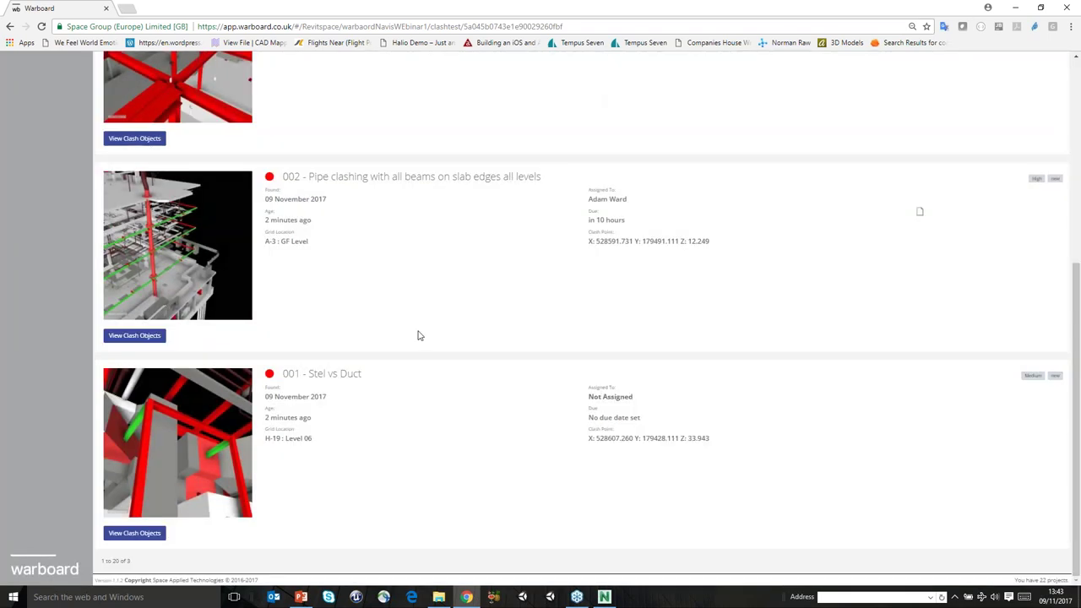
Open the project's latest web report from the overview, examine its clash pages, and return to the project
left_click(120, 238)
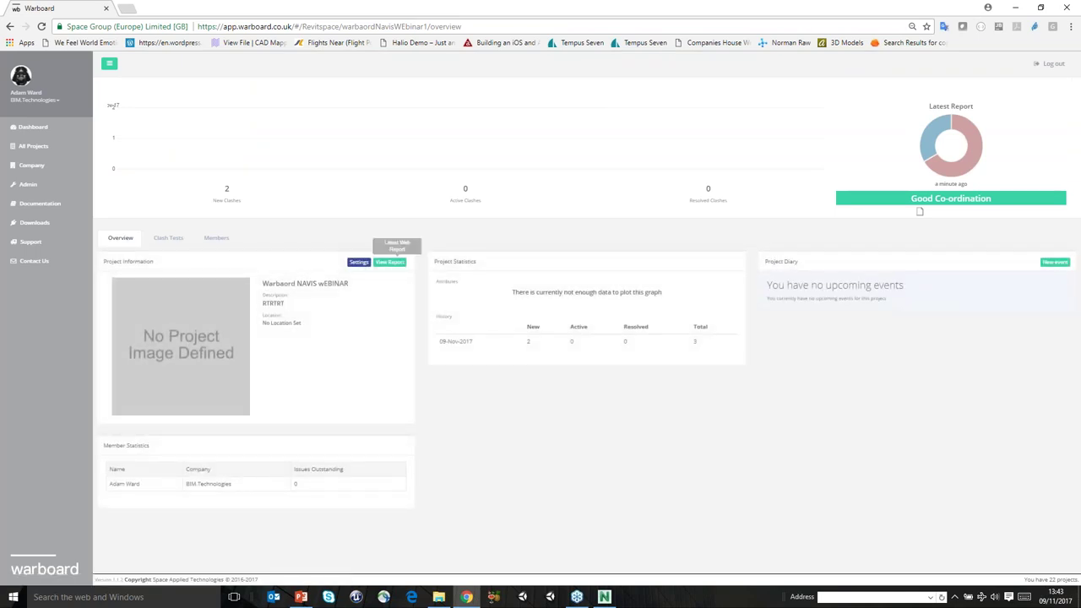
left_click(389, 262)
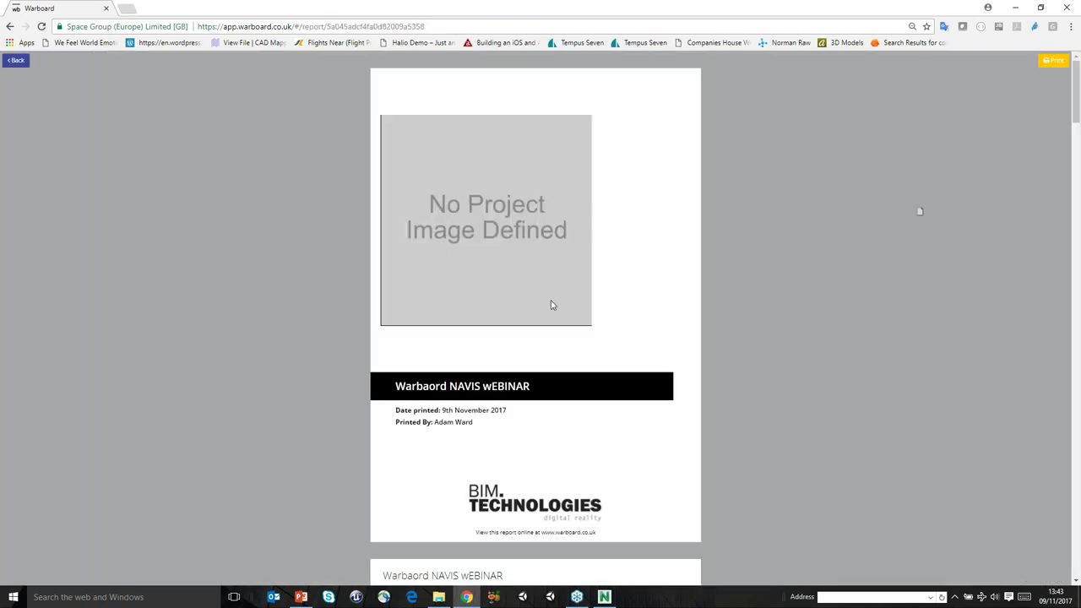
scroll(552, 307, "down", 7)
scroll(620, 313, "down", 15)
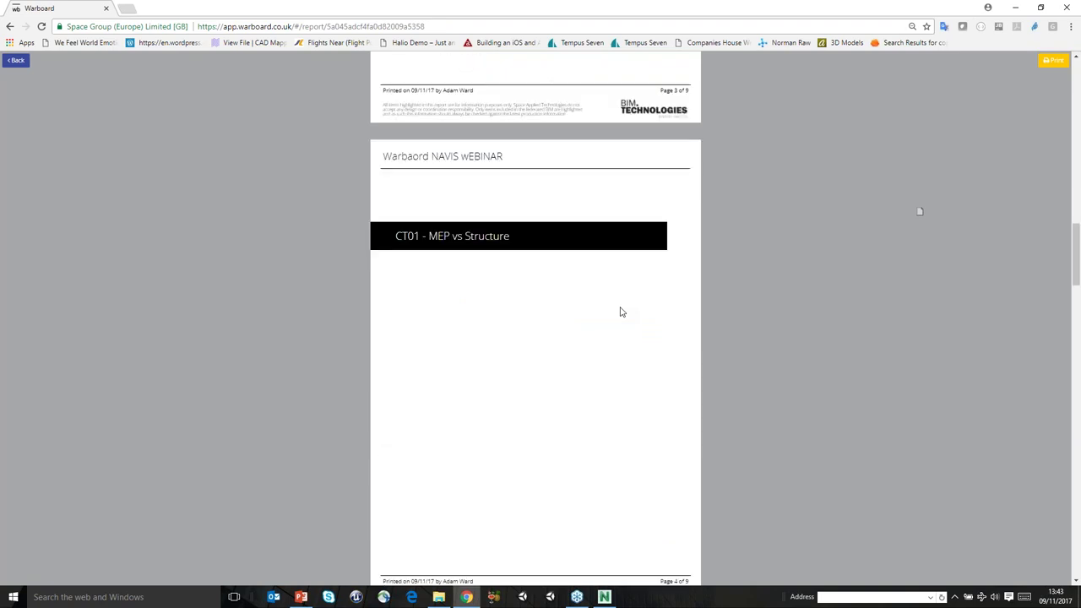
scroll(621, 312, "down", 10)
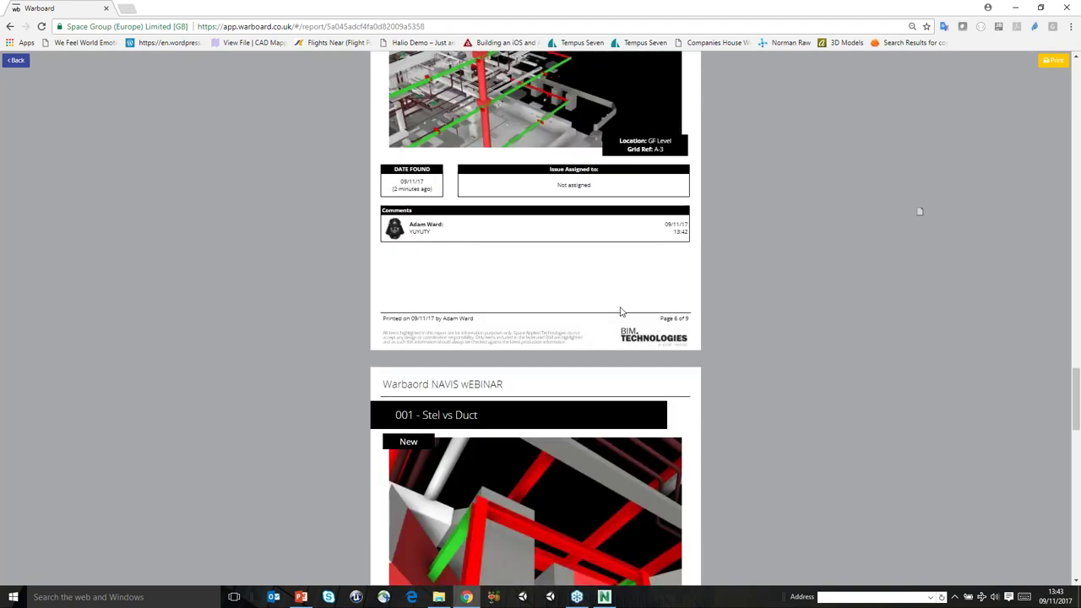
scroll(621, 312, "down", 1)
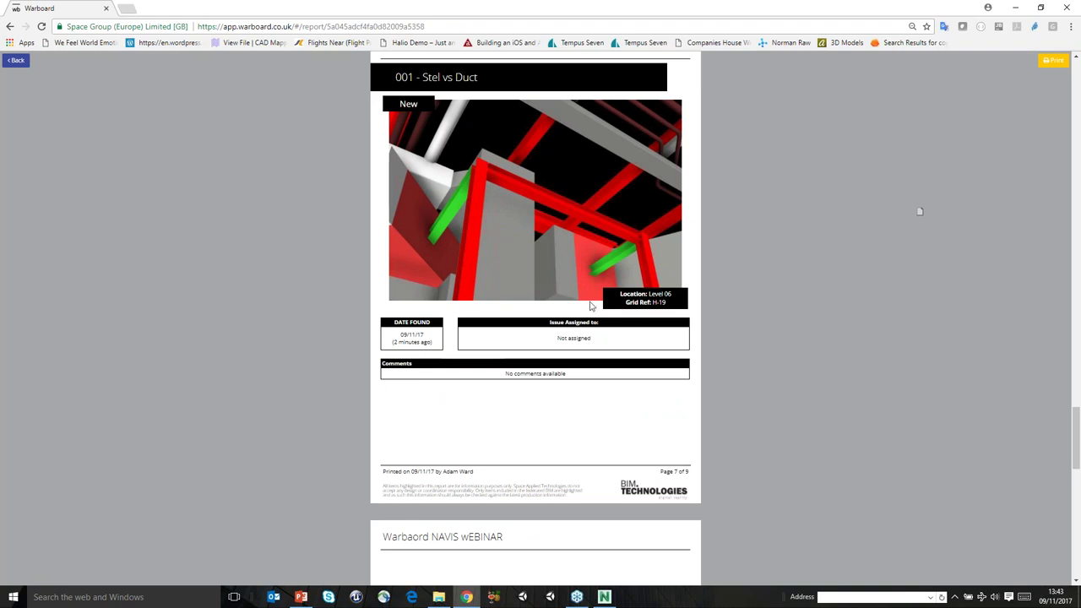
left_click(16, 60)
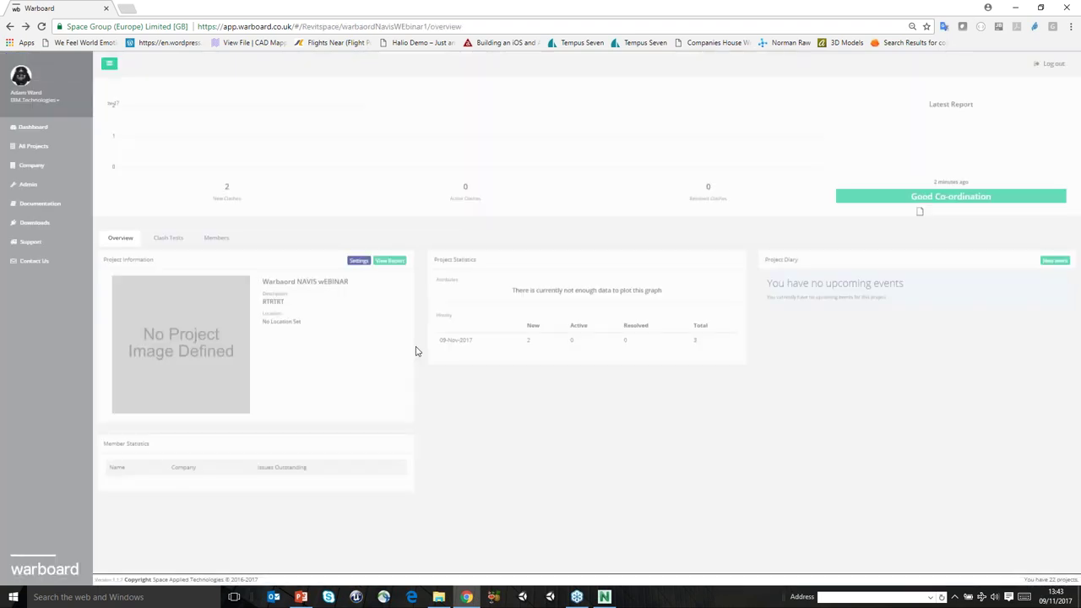
Reopen the CT01 - MEP vs Structure clash test and examine the clash objects of 001 - Stel vs Duct
left_click(169, 237)
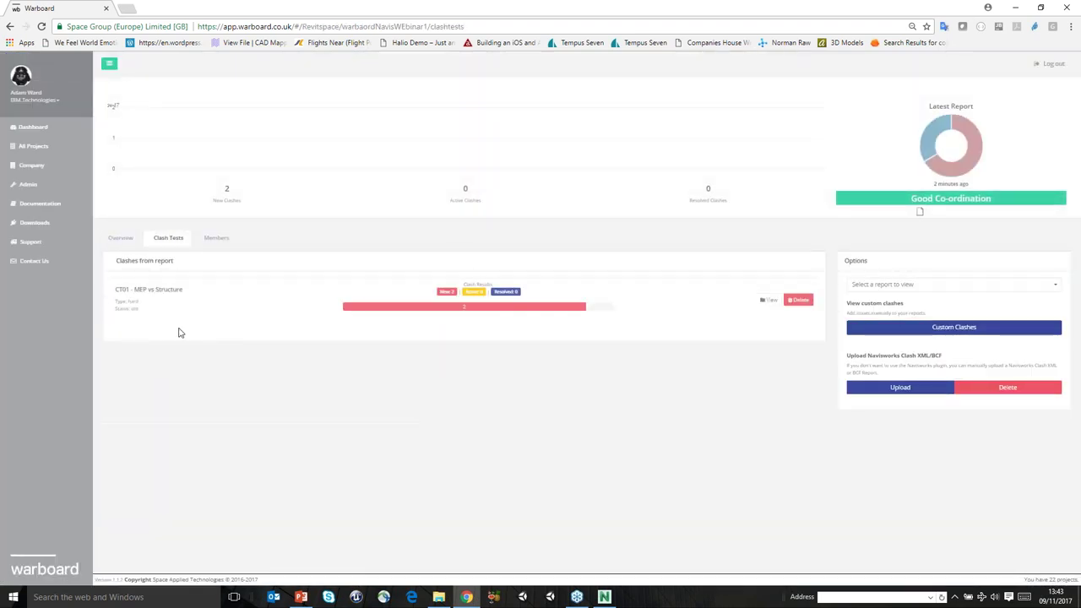
left_click(769, 301)
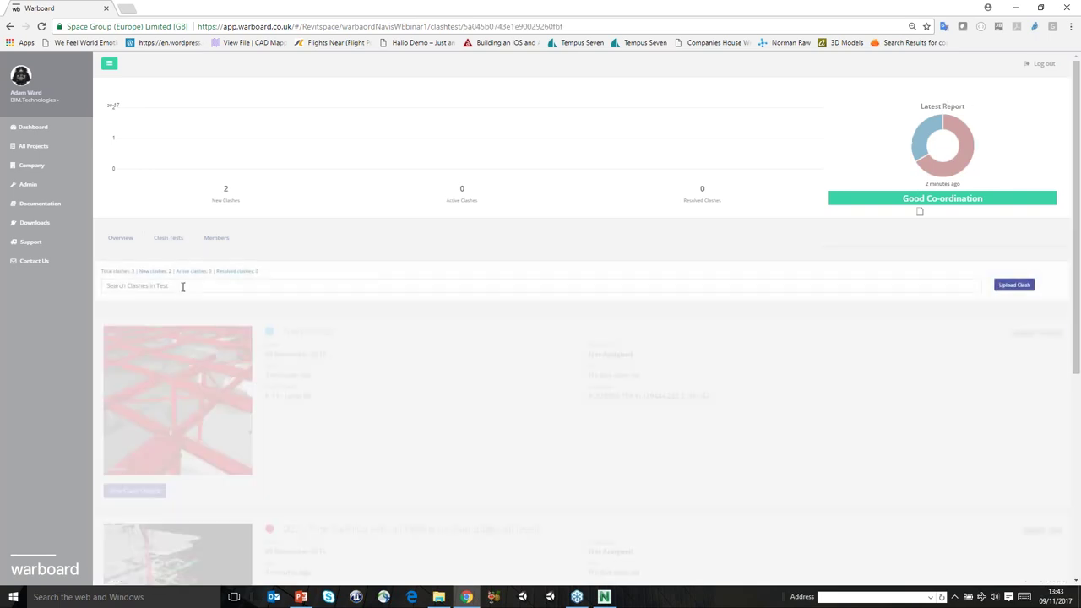
scroll(255, 424, "down", 1)
scroll(255, 424, "down", 4)
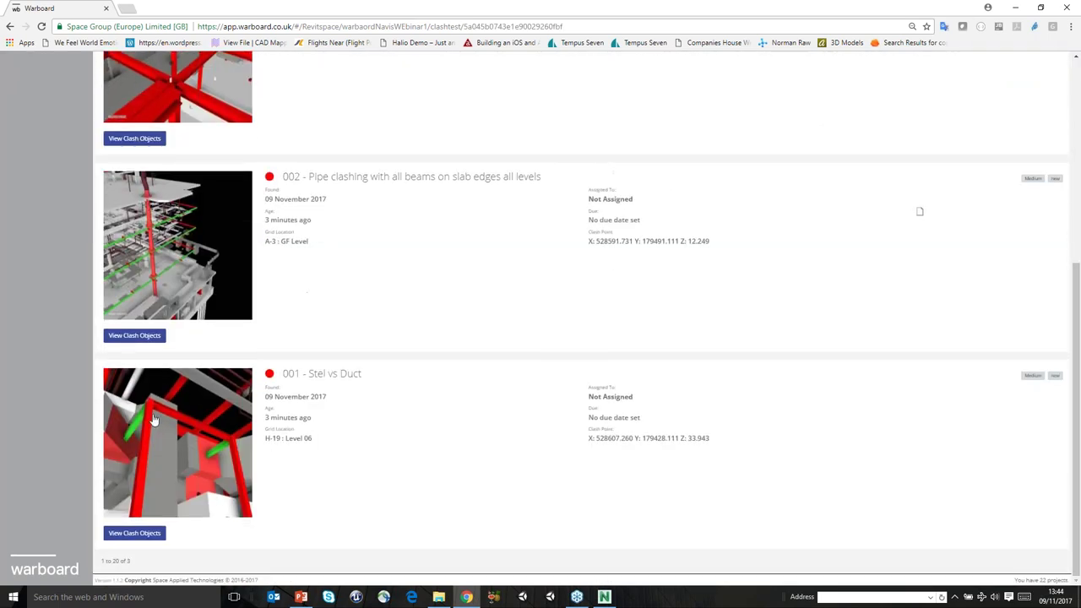
left_click(134, 533)
scroll(212, 417, "down", 2)
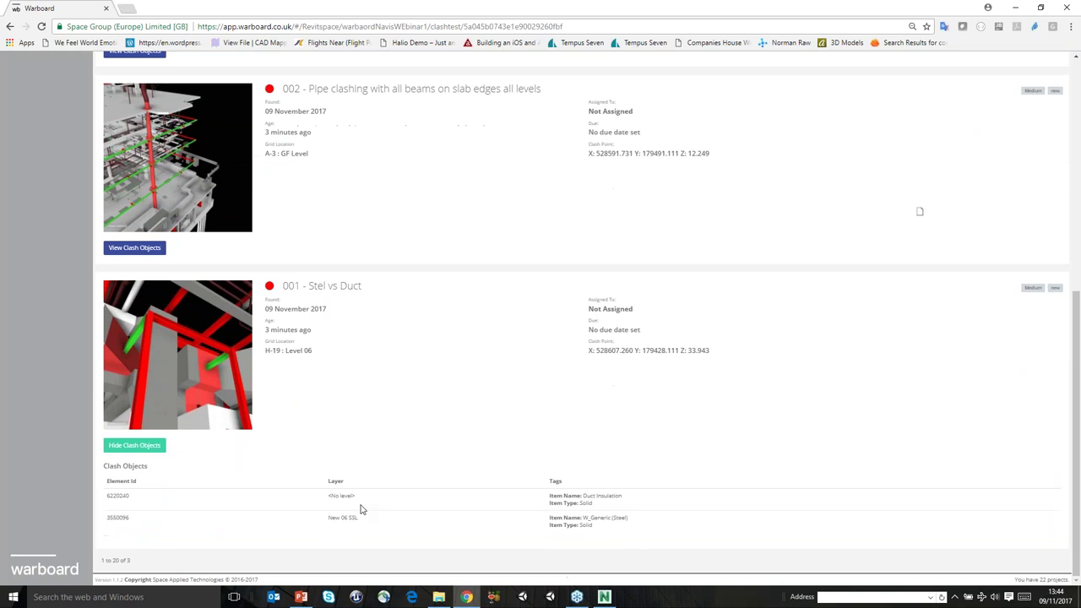
Show the clash objects of clash 002, highlight the Glass item's element ID, and close the Warboard page
left_click(140, 249)
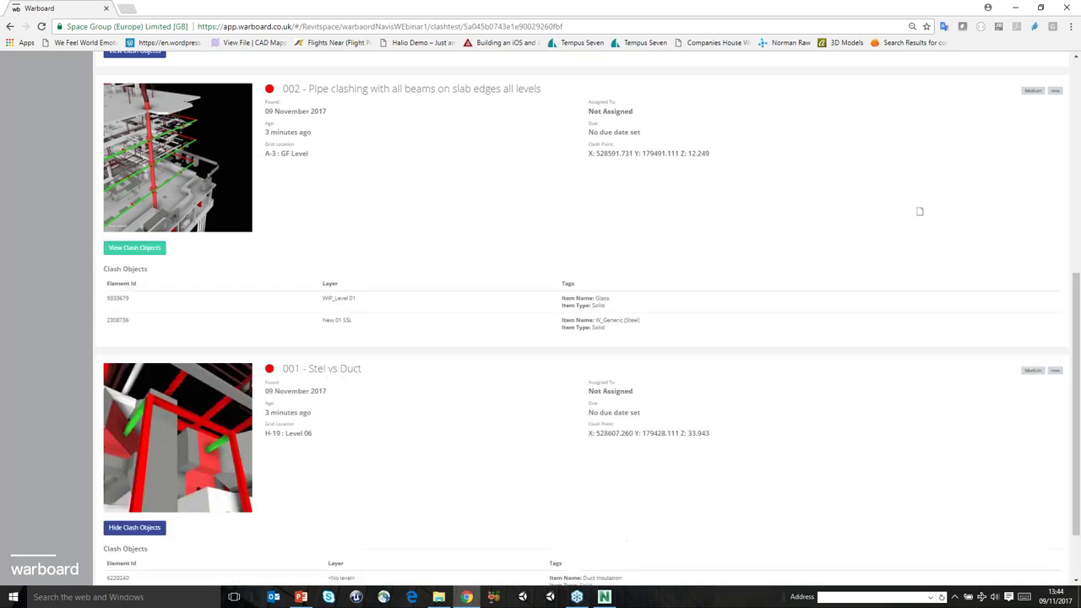
scroll(353, 341, "up", 4)
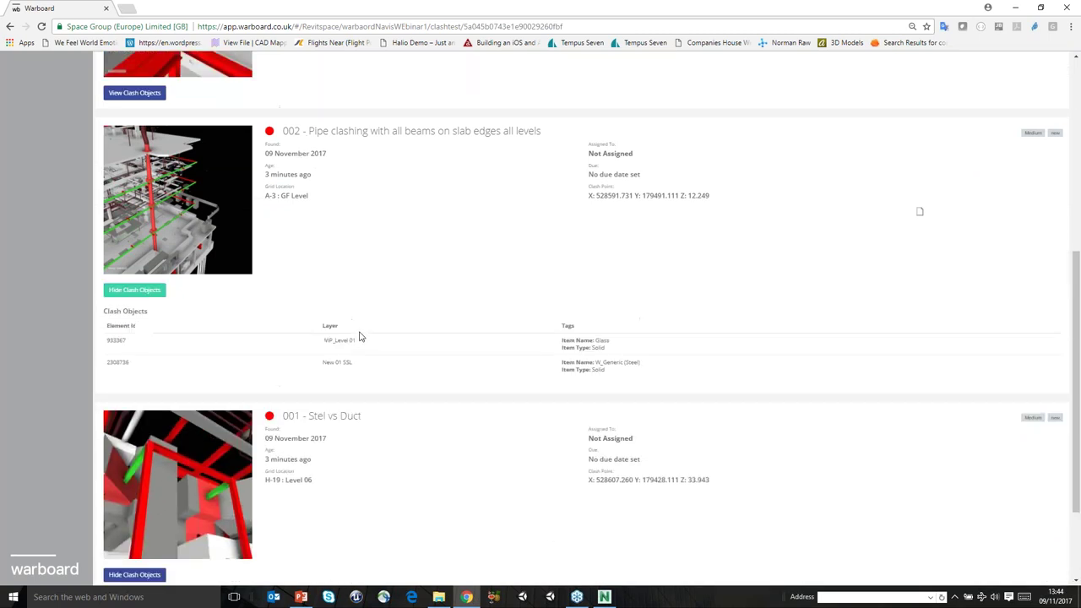
scroll(354, 341, "down", 2)
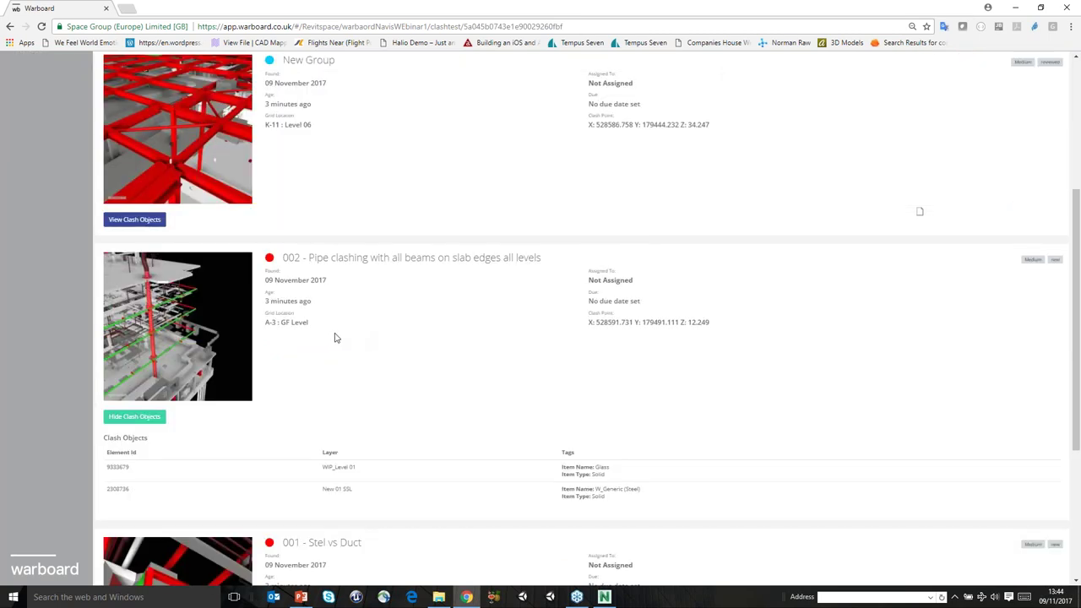
mouse_move(129, 467)
left_mouse_down()
mouse_move(107, 449)
mouse_move(128, 472)
mouse_move(115, 467)
left_mouse_up()
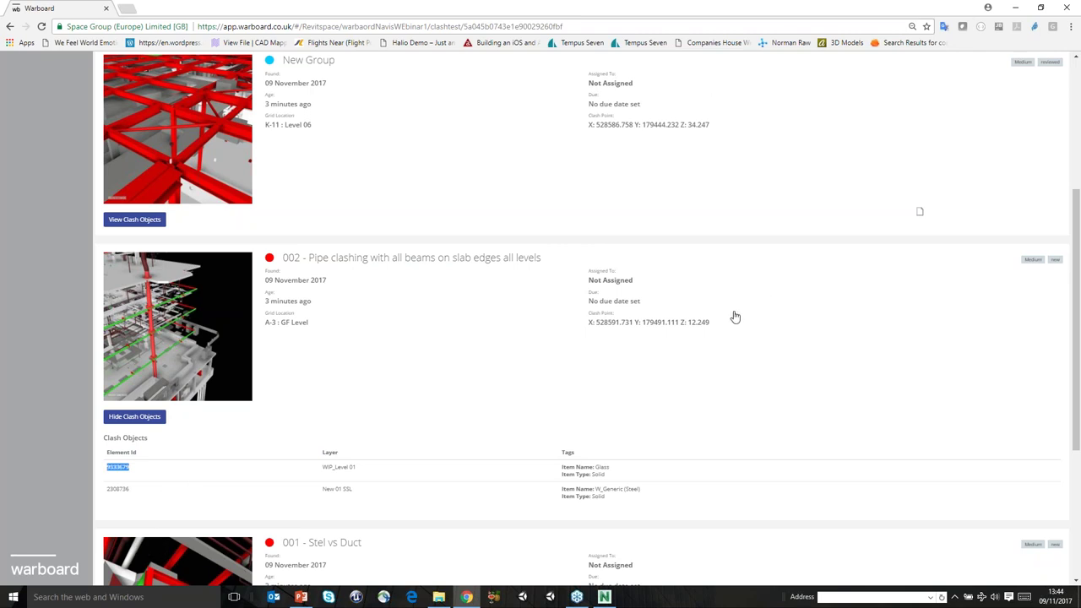
scroll(571, 410, "up", 3)
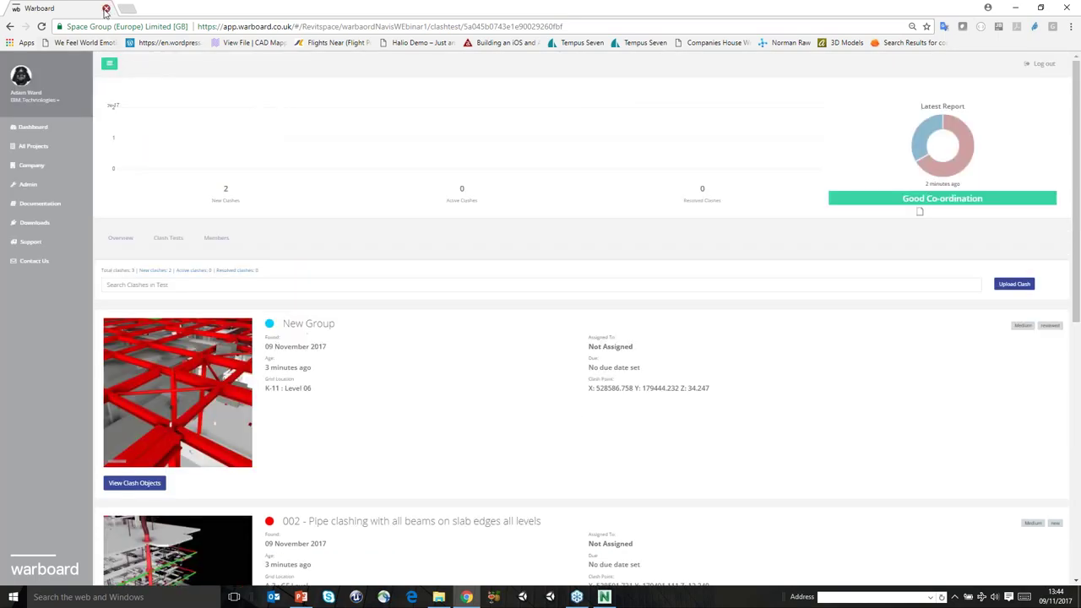
left_click(106, 9)
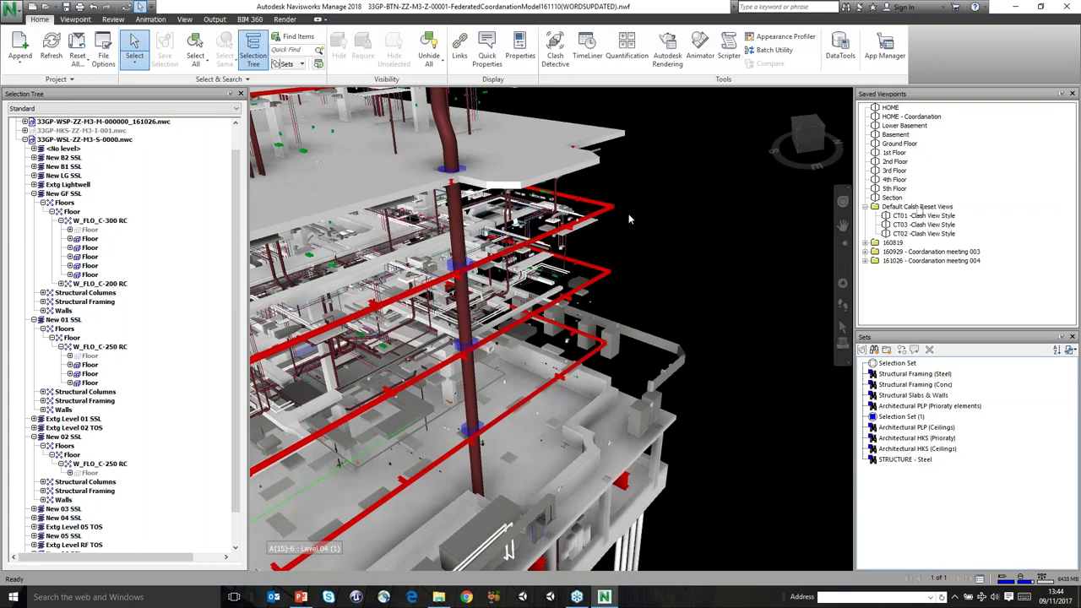
middle_click_drag(628, 219, 631, 212, "shift")
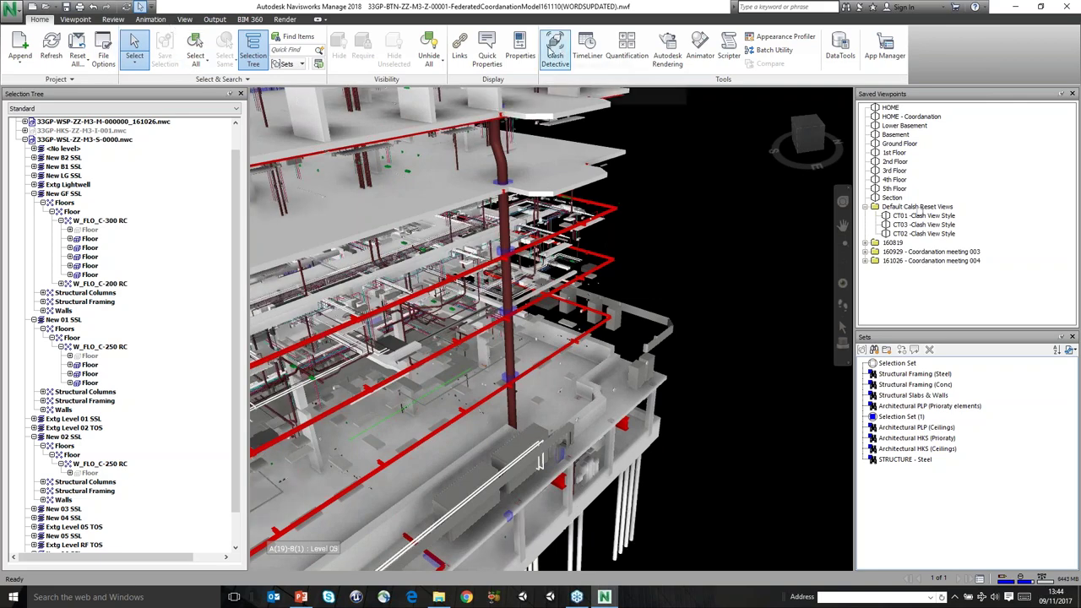
left_click(555, 51)
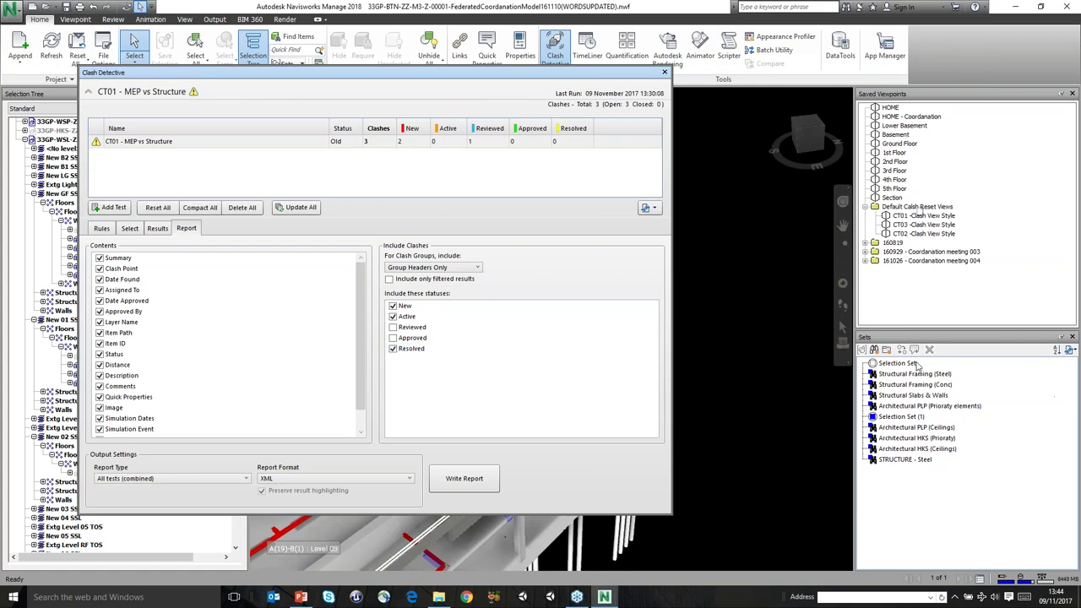
left_click(663, 73)
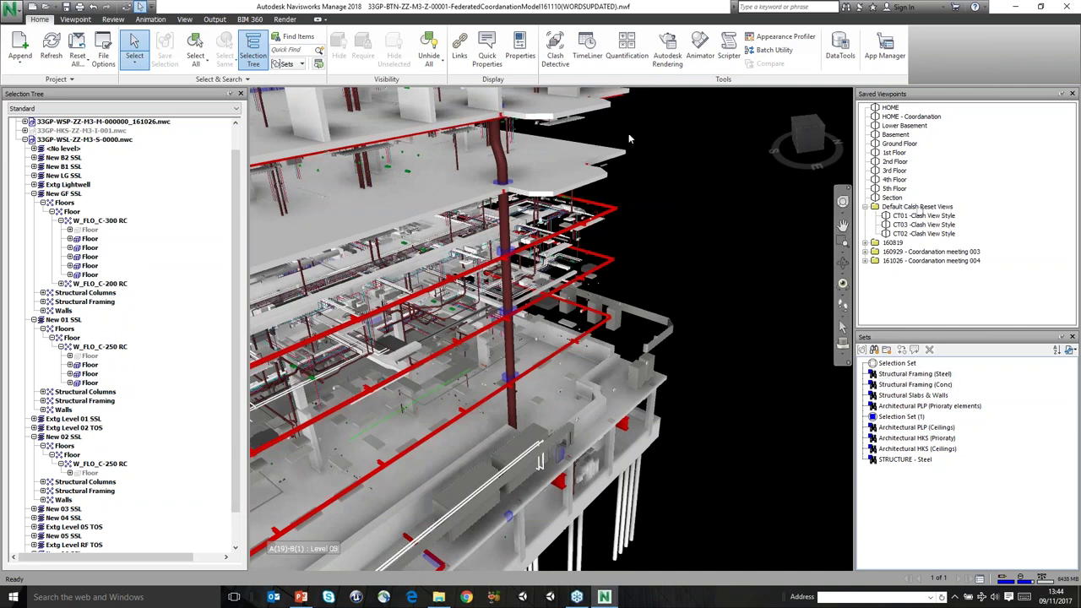
Bring up the CT01 results in Clash Detective, select clash 001 - Stel vs Duct, and hide the other items
left_click(554, 49)
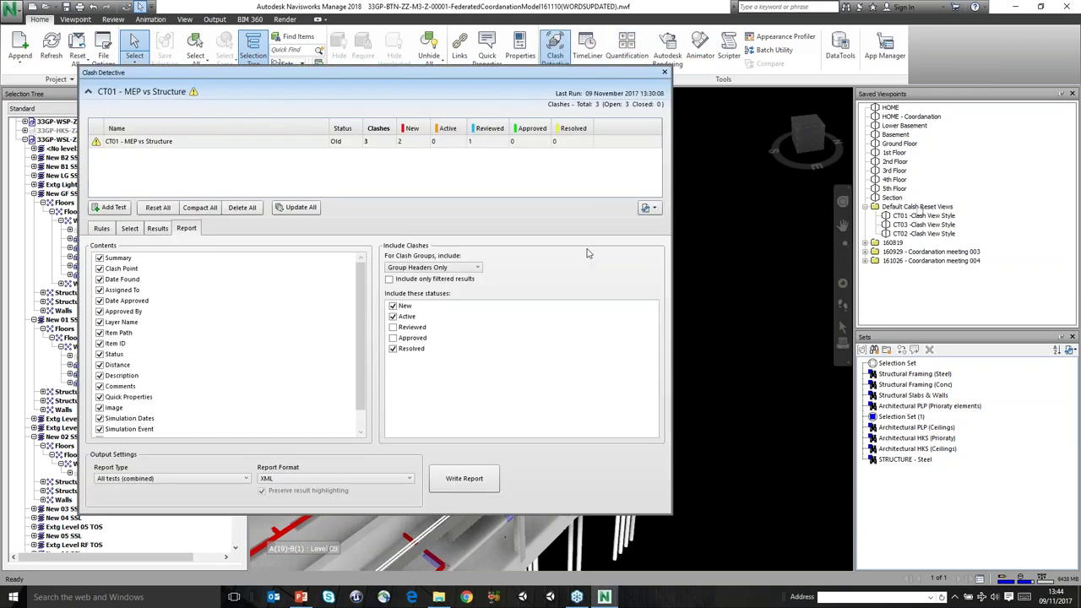
left_click(157, 228)
left_click_drag(156, 73, 677, 87)
left_click(682, 311)
left_click(676, 298)
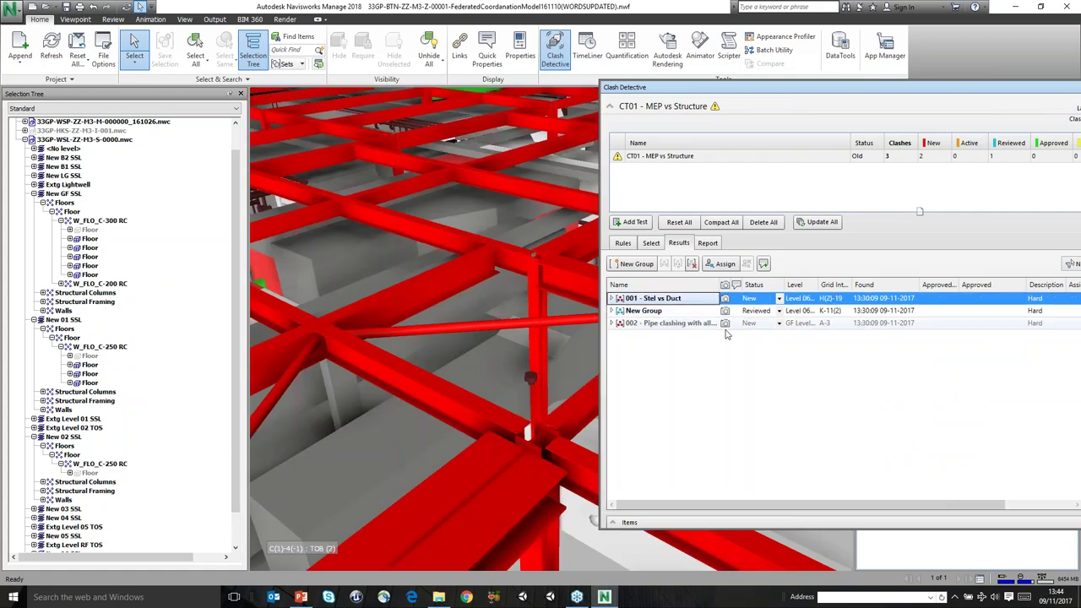
left_click_drag(810, 87, 582, 86)
left_click(923, 349)
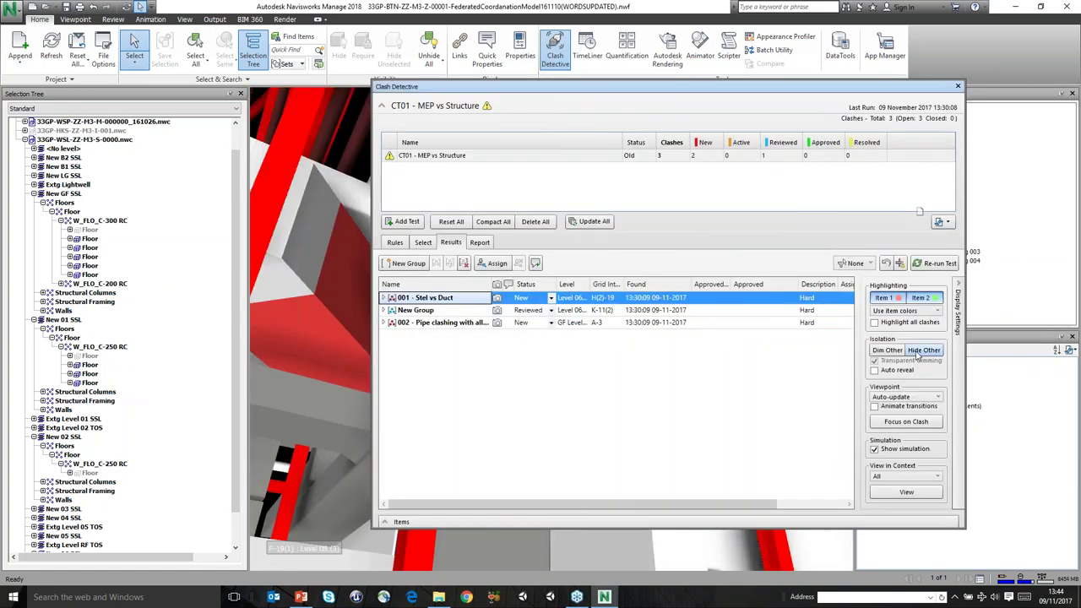
Examine the isolated objects of clash 001 - Stel vs Duct close up and from a different angle
left_click_drag(517, 87, 899, 139)
scroll(561, 370, "up", 5)
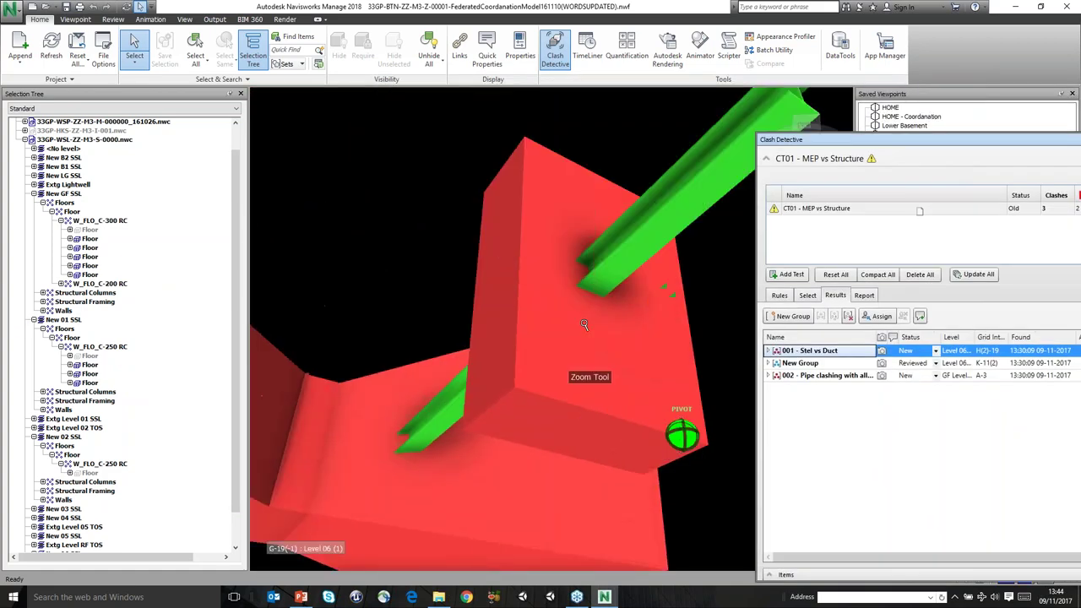
scroll(561, 369, "up", 1)
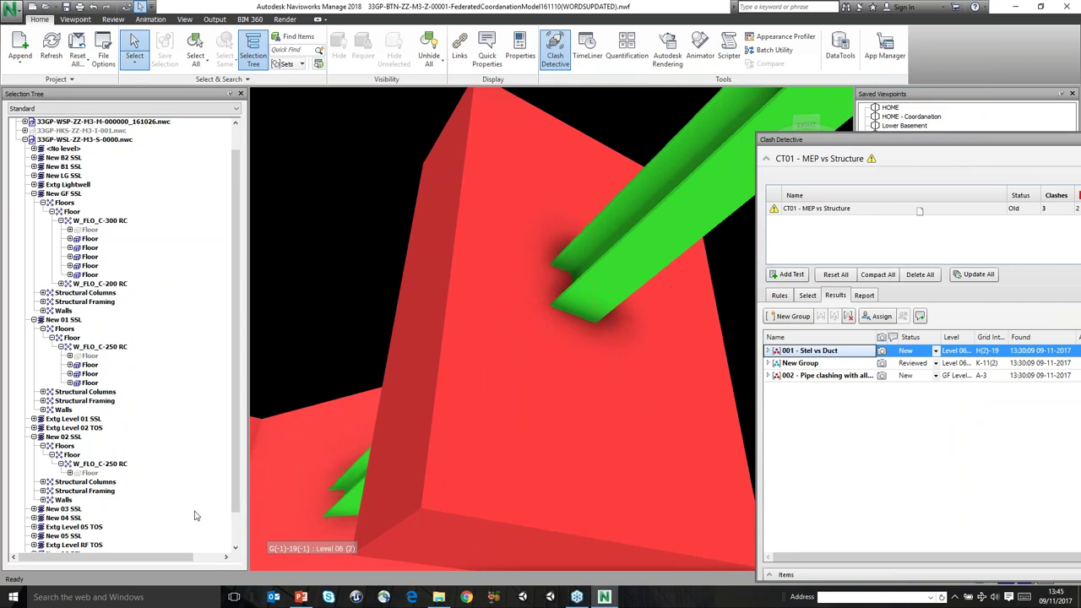
scroll(189, 413, "down", 2)
scroll(434, 427, "down", 8)
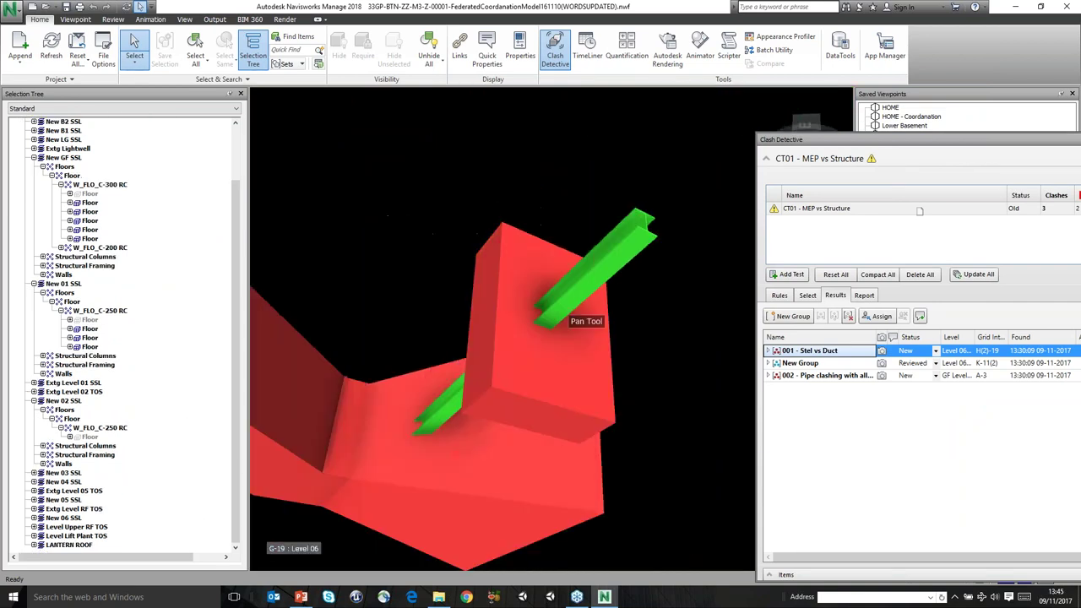
middle_click_drag(538, 244, 507, 405, "shift")
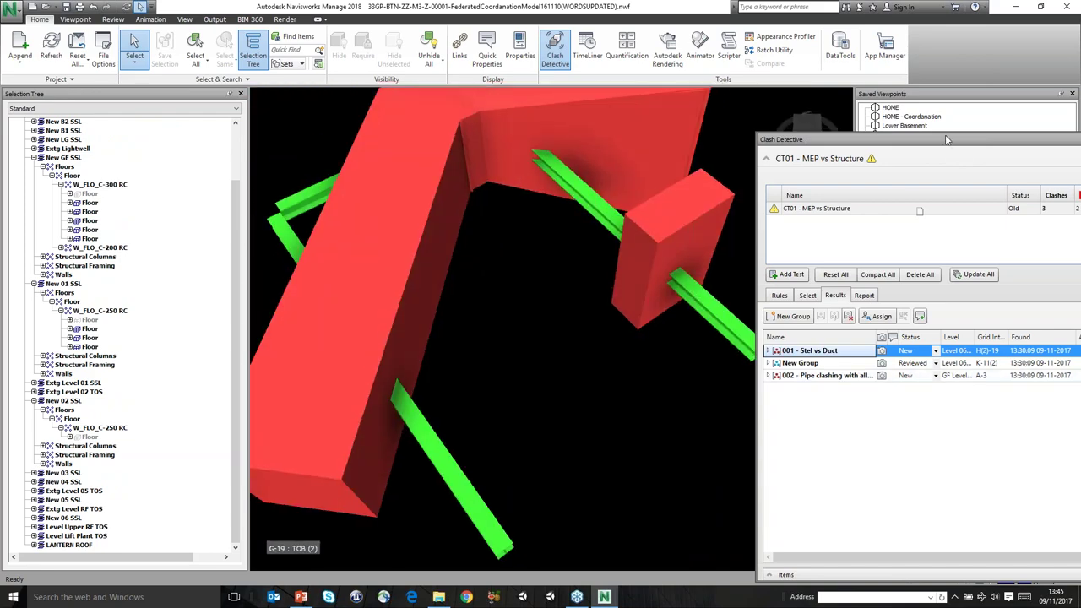
Turn off hiding of the other items to restore the surrounding model, and close Clash Detective
left_click_drag(944, 140, 651, 129)
left_click(1021, 387)
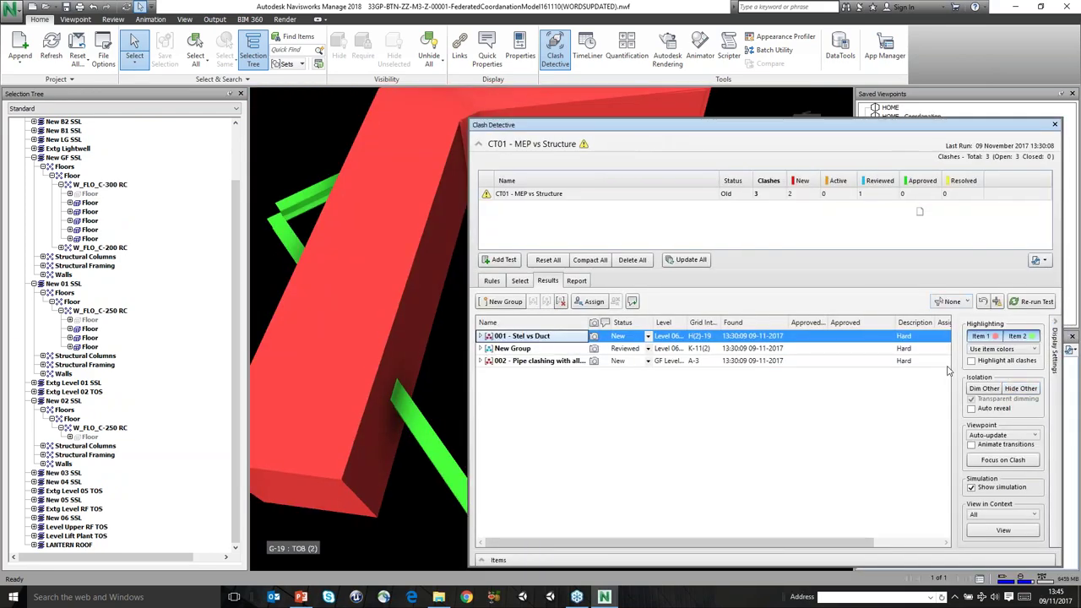
scroll(311, 221, "up", 3)
scroll(311, 221, "down", 5)
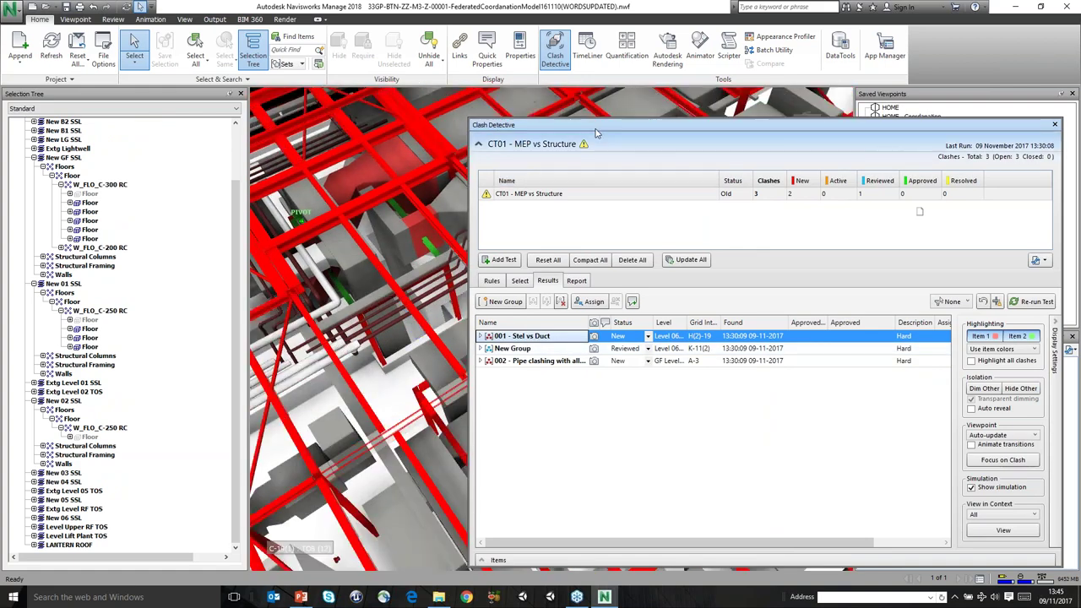
left_click_drag(595, 126, 680, 253)
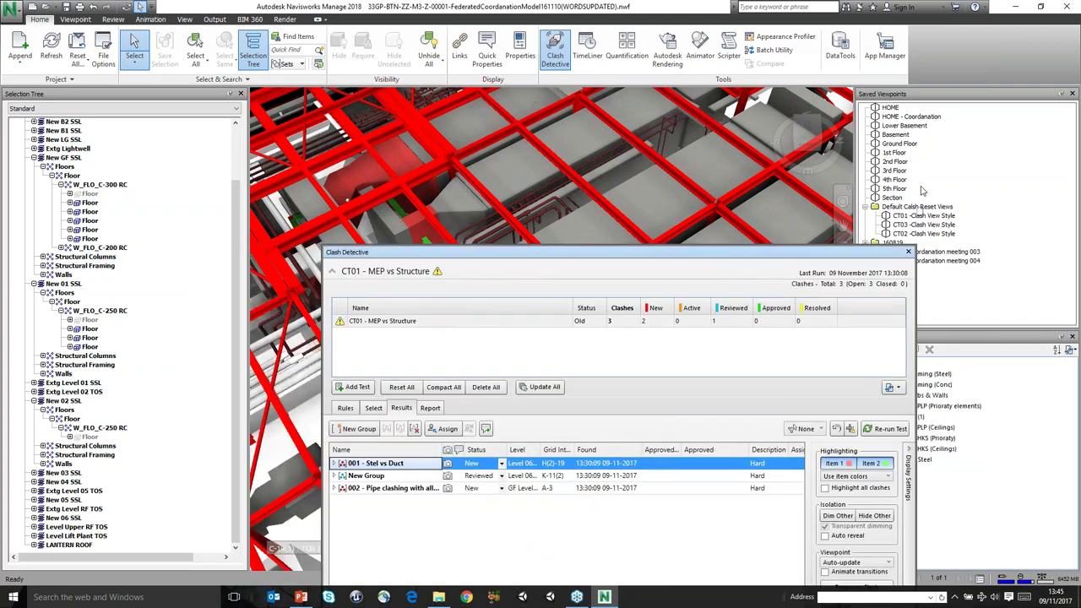
left_click(907, 252)
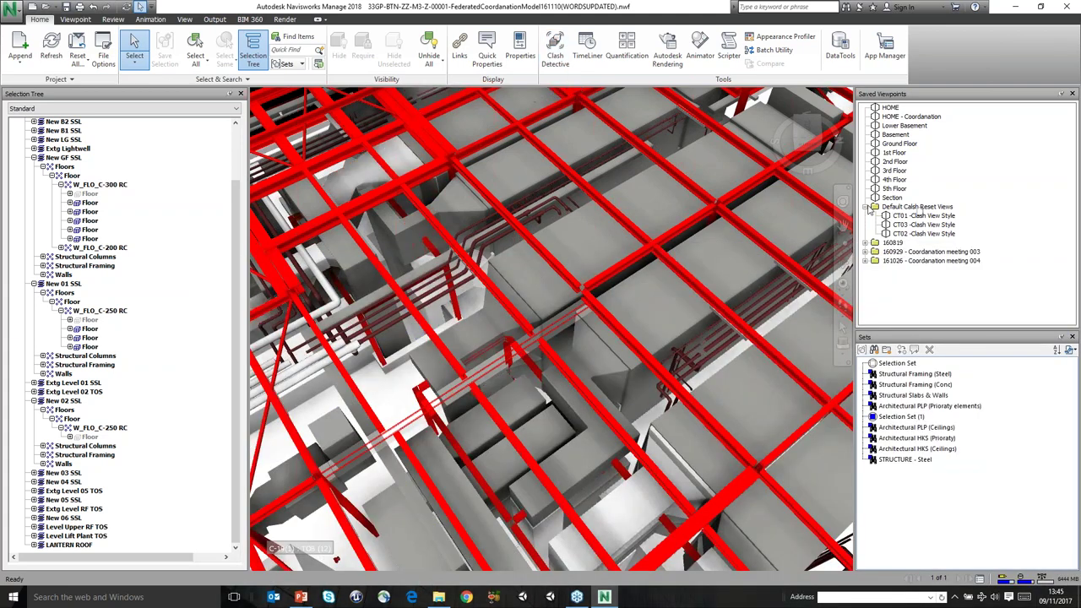
Expand the saved viewpoint folders Default Calsh Reset Views and 160929 - Coordanation meeting 003 to list their contents
double_click(895, 207)
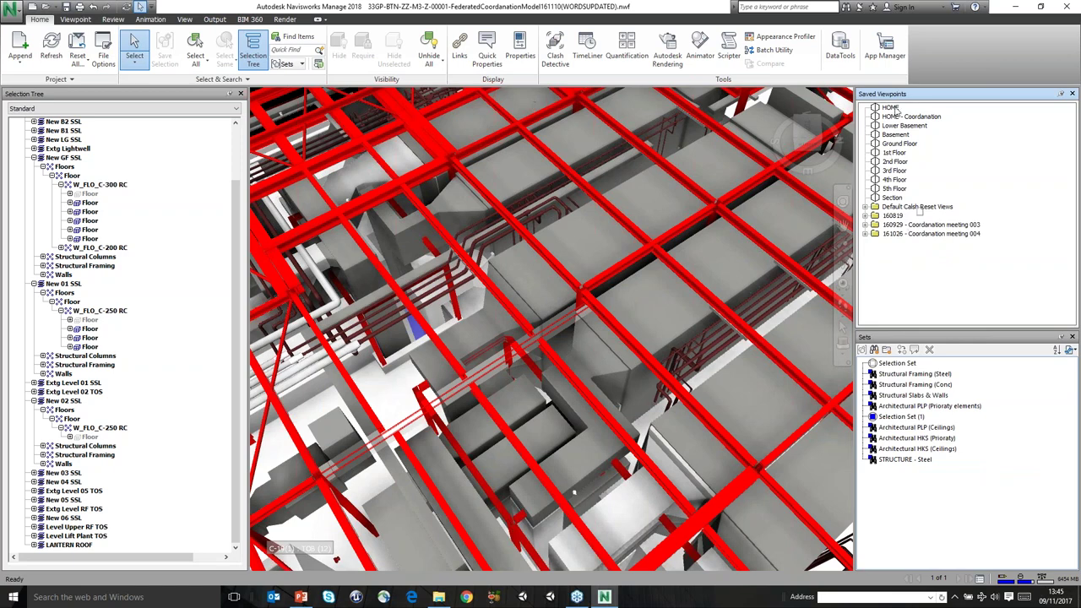
left_click(865, 208)
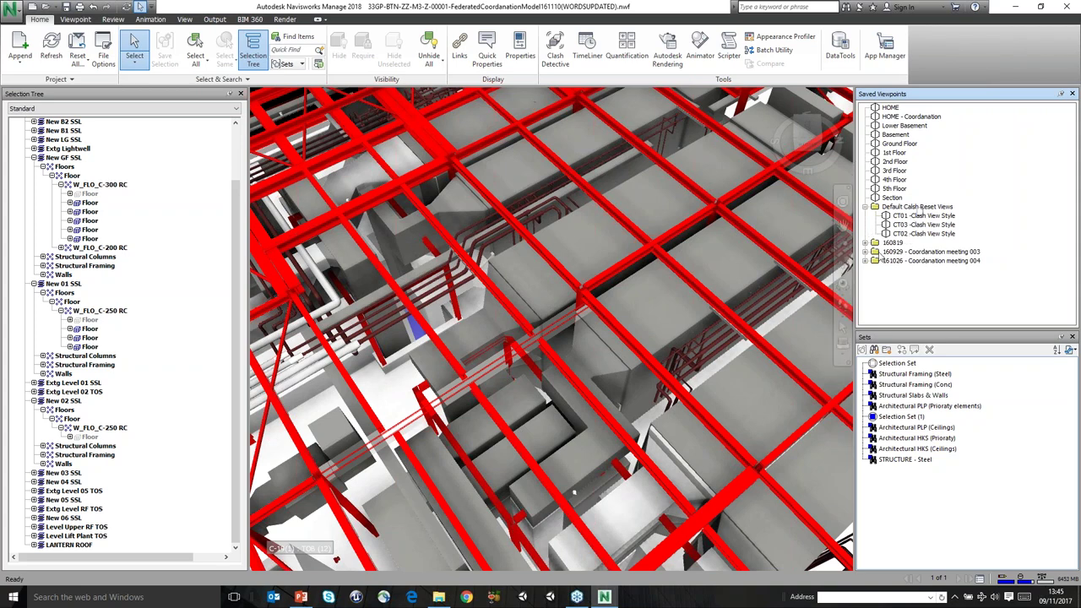
left_click(866, 252)
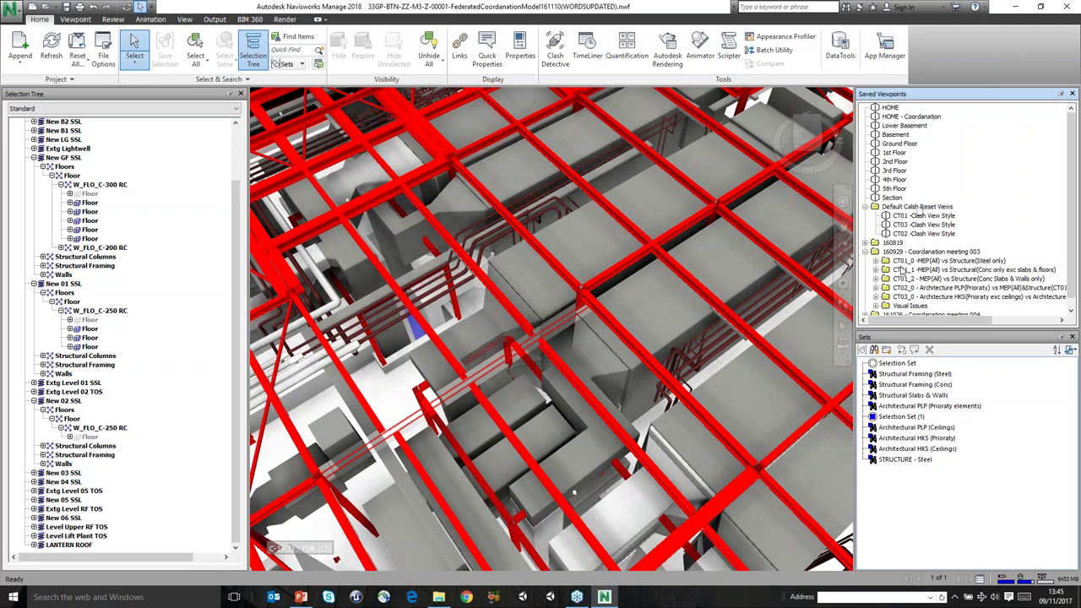
Restore the HOME - Coordanation viewpoint, list the CT01_0 clash viewpoints, and disable sectioning
left_click(889, 115)
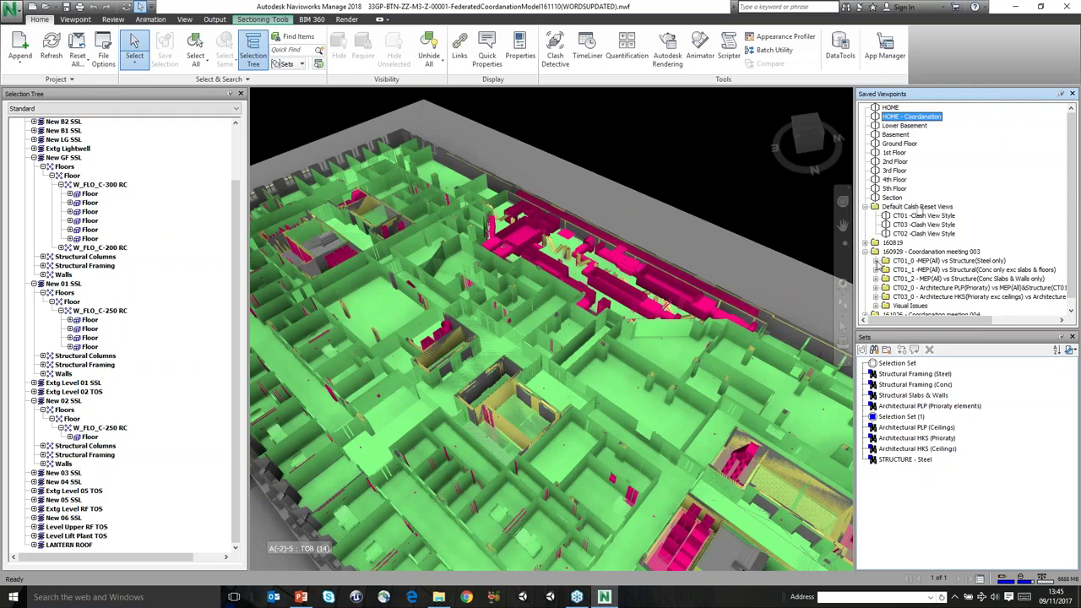
left_click(877, 261)
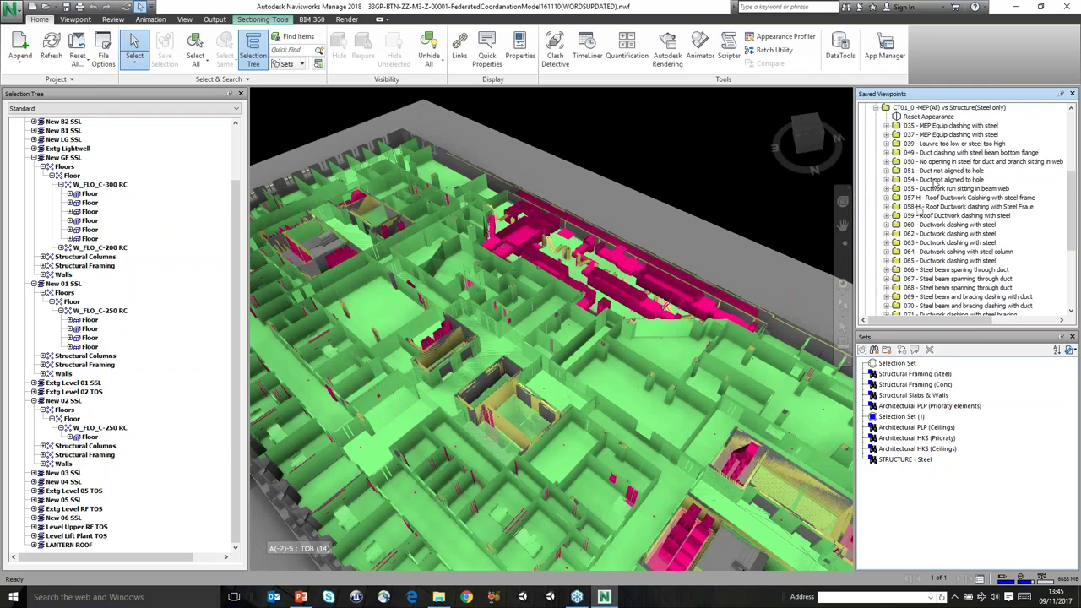
left_click(263, 18)
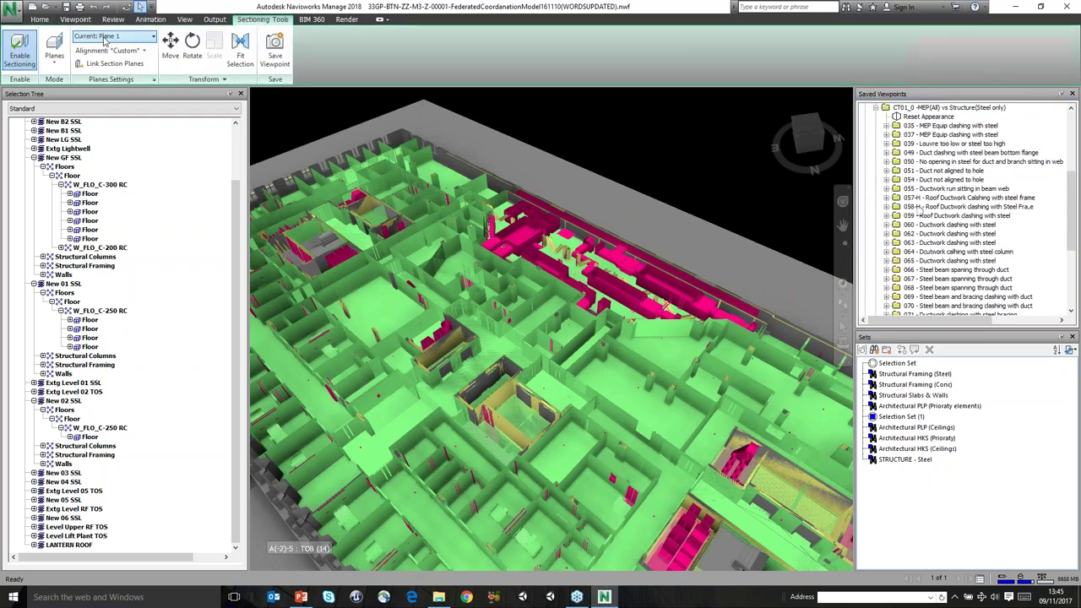
left_click(19, 49)
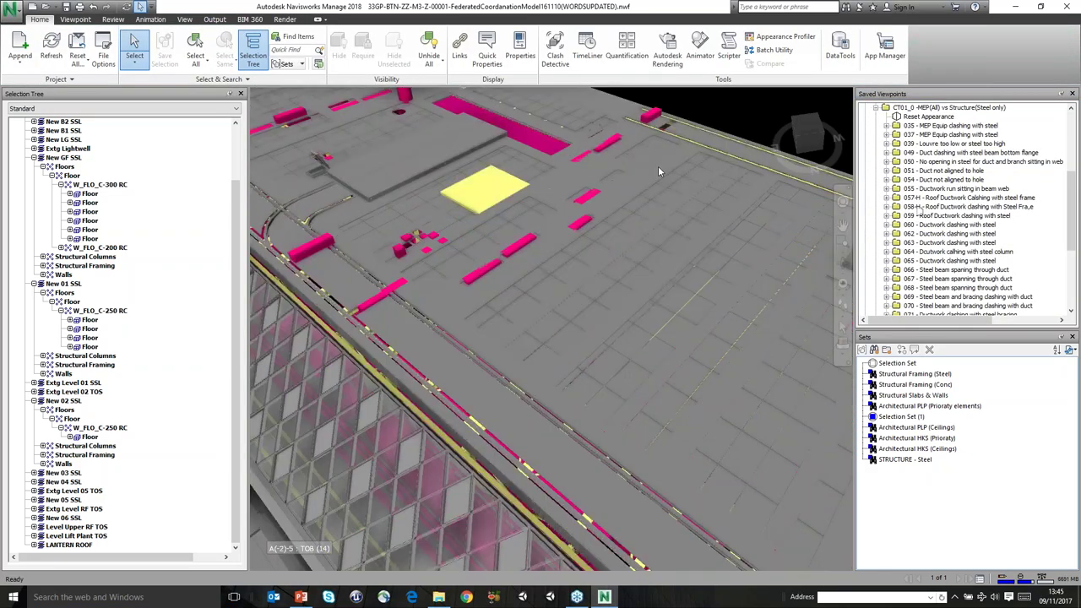
Show the saved viewpoint 035 - MEP Equip clashing with steel - Overview together with the CT01 -Clash View Style
scroll(902, 179, "up", 2)
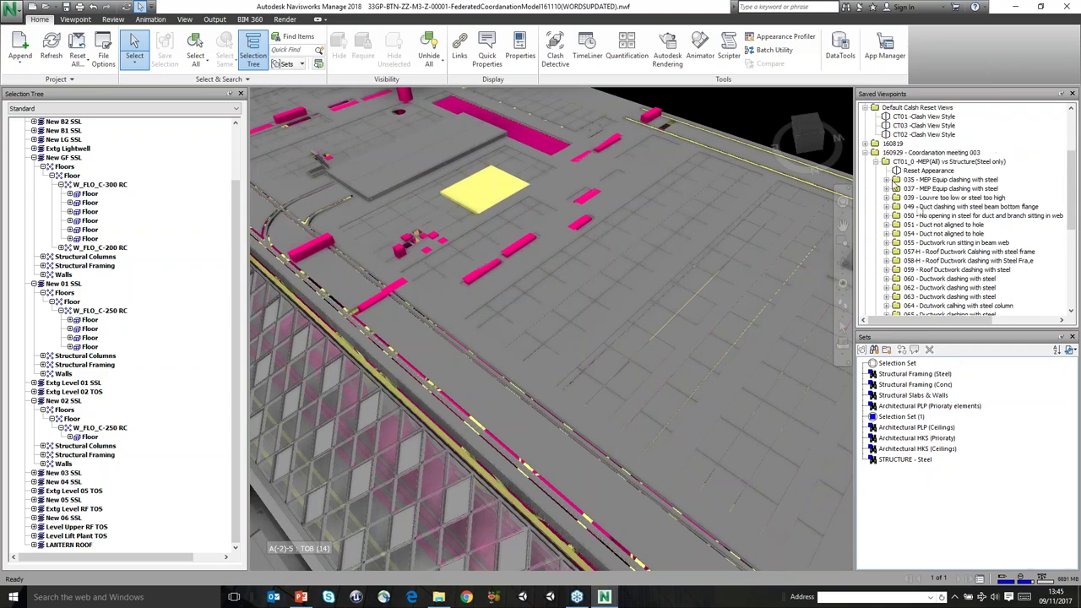
left_click(887, 179)
left_click(903, 189)
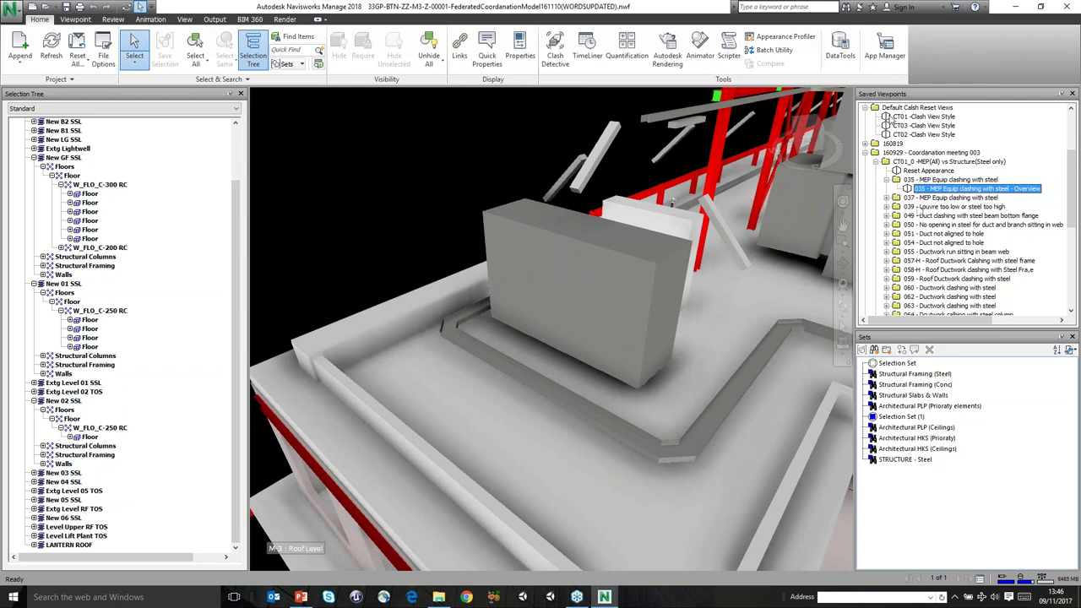
left_click(895, 117)
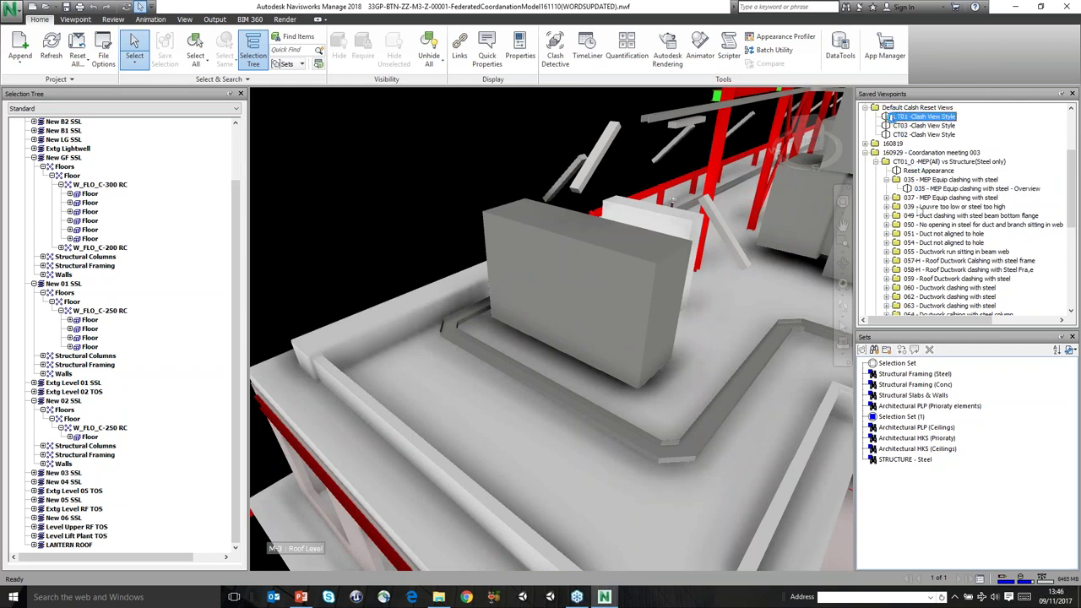
left_click(922, 189)
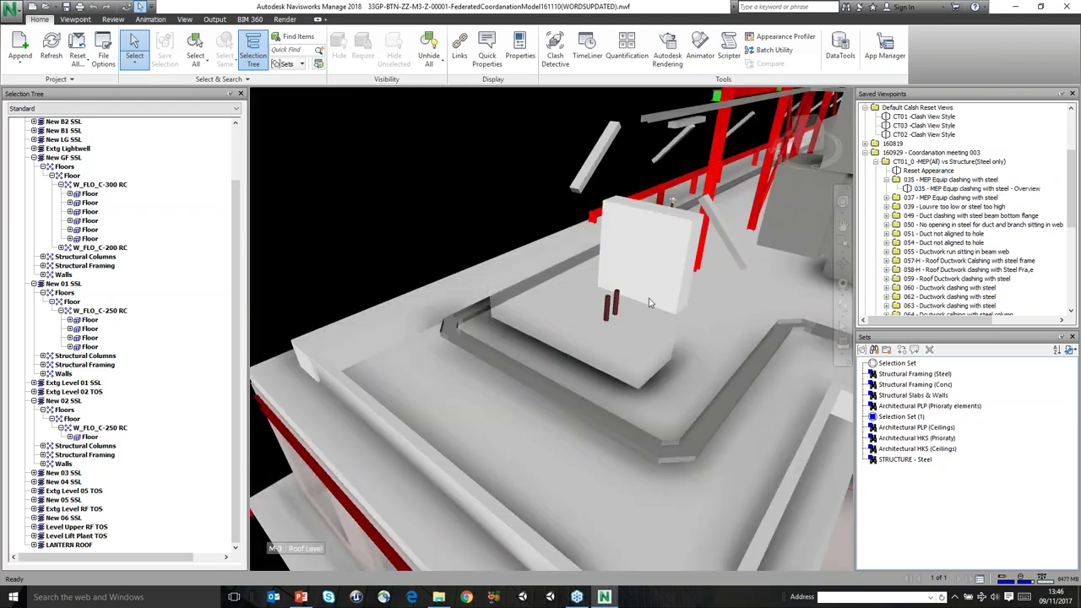
Examine the rooftop MEP equipment in its wider context, and collapse the coordination meeting 003 viewpoint folder
scroll(578, 392, "up", 3)
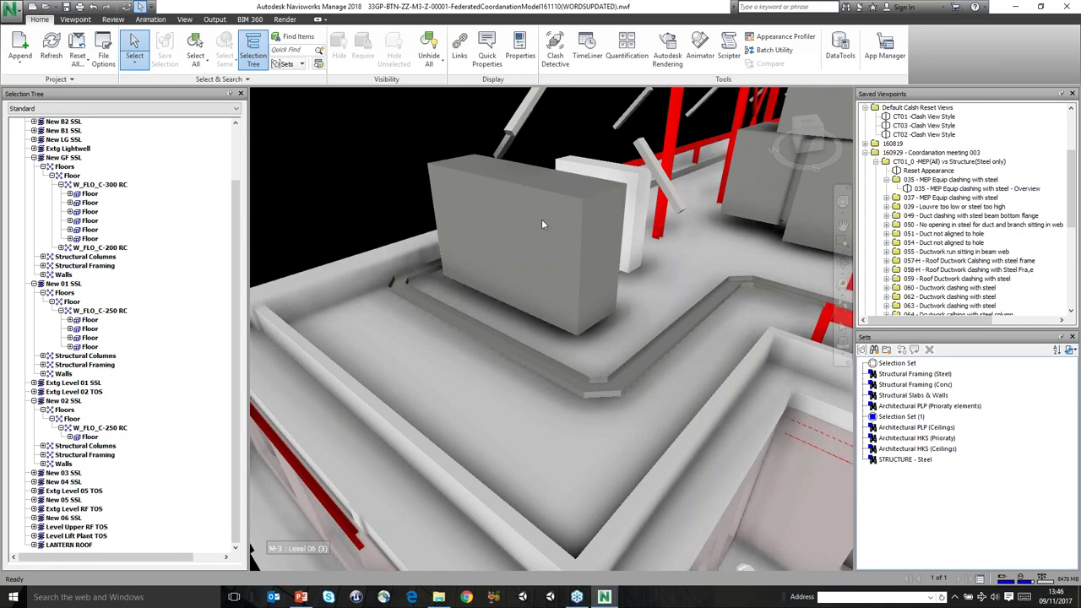
scroll(541, 219, "down", 5)
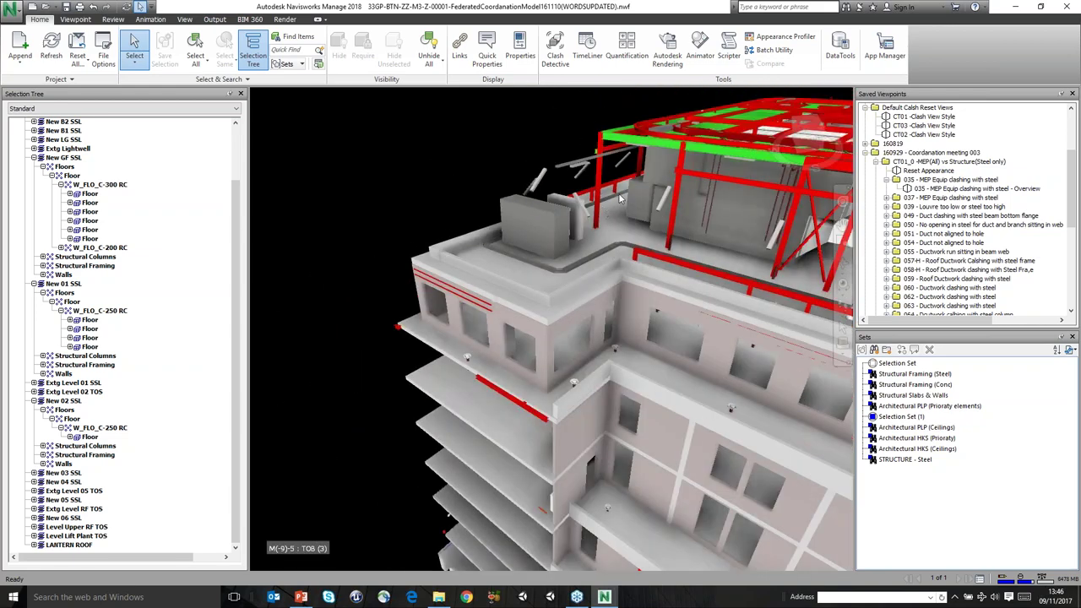
left_click(865, 153)
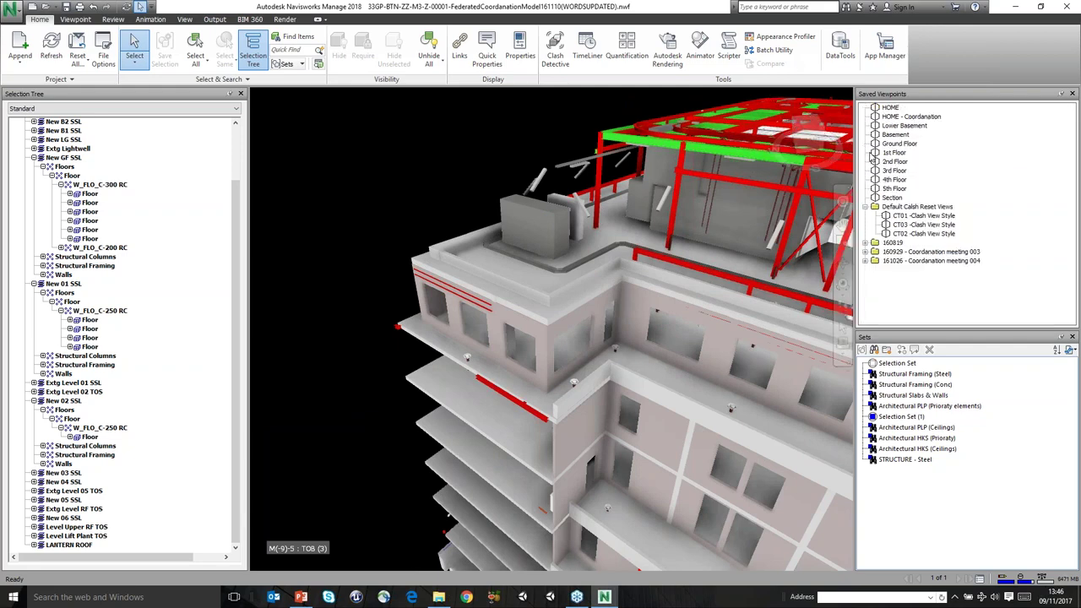
left_click(555, 52)
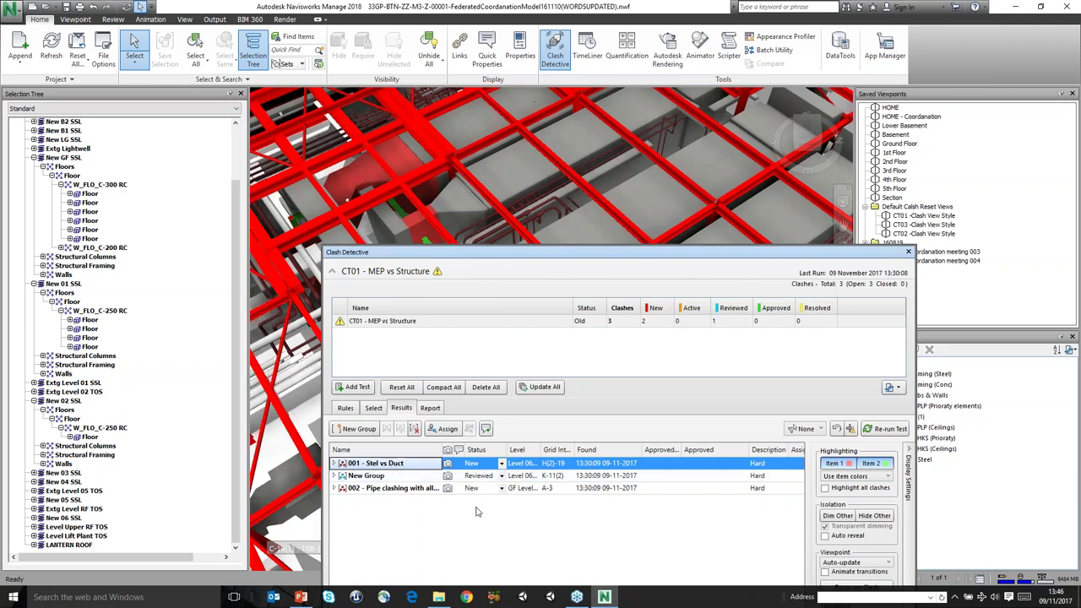
left_click(907, 252)
left_click(865, 260)
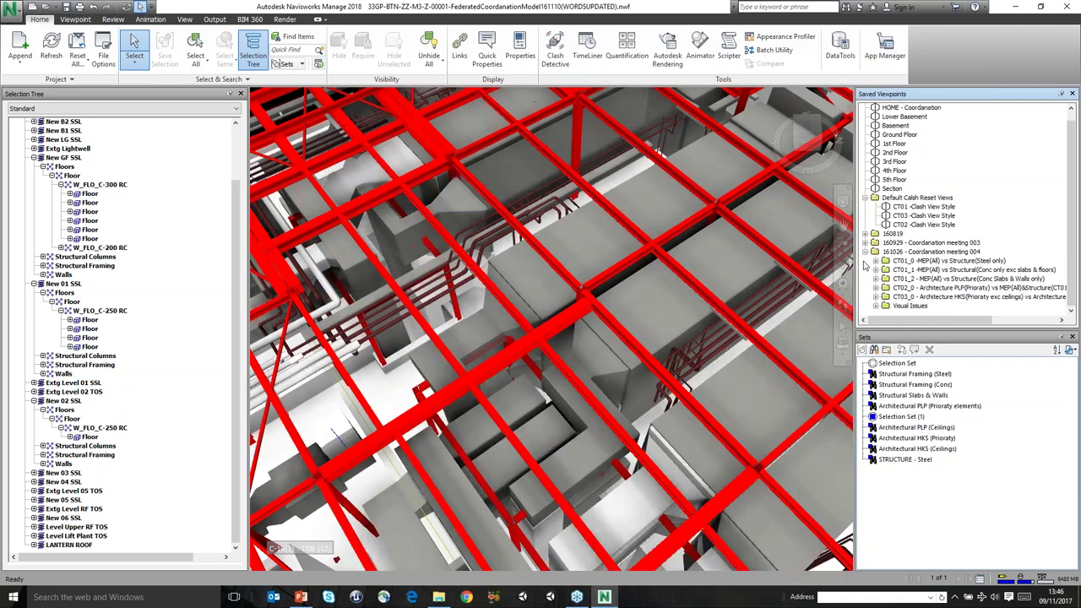
left_click(866, 253)
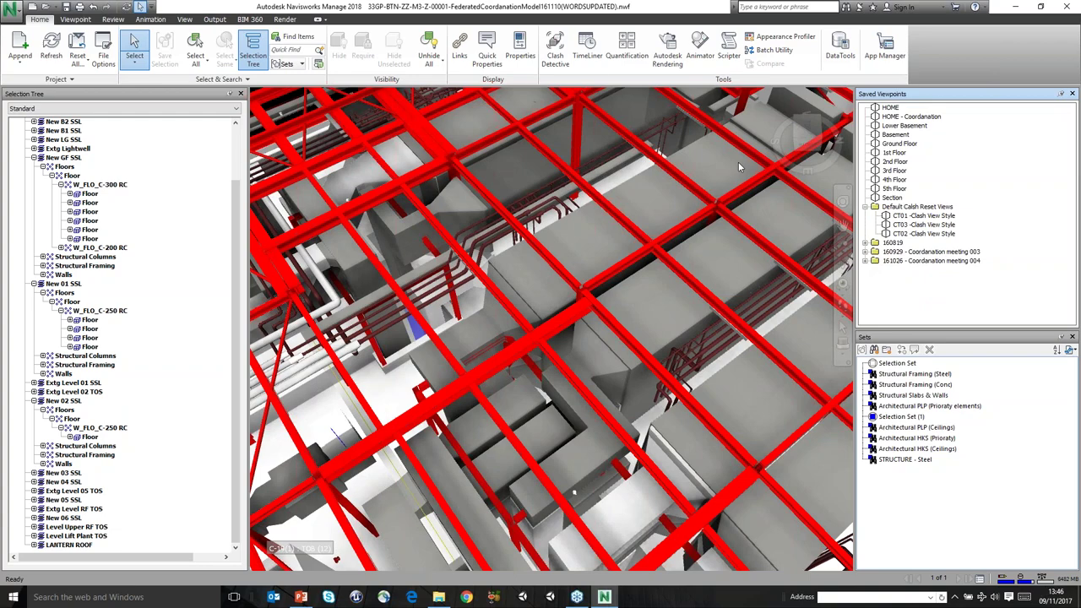
Write the CT01 - MEP vs Structure clash report in the As viewpoints format, and close Clash Detective
left_click(555, 53)
left_click_drag(465, 249, 297, 74)
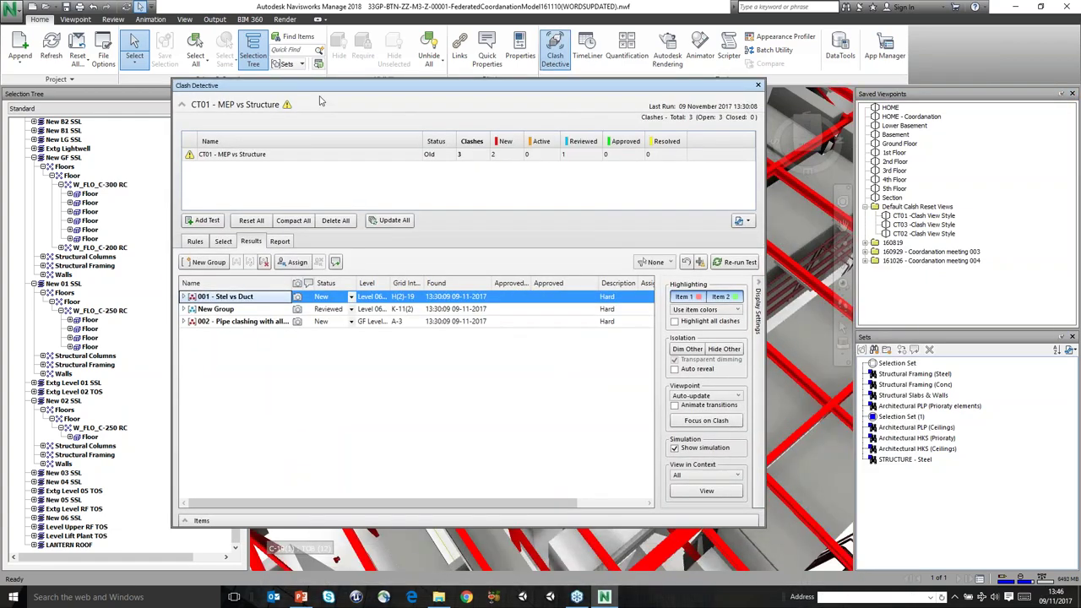
left_click(280, 240)
left_click(372, 492)
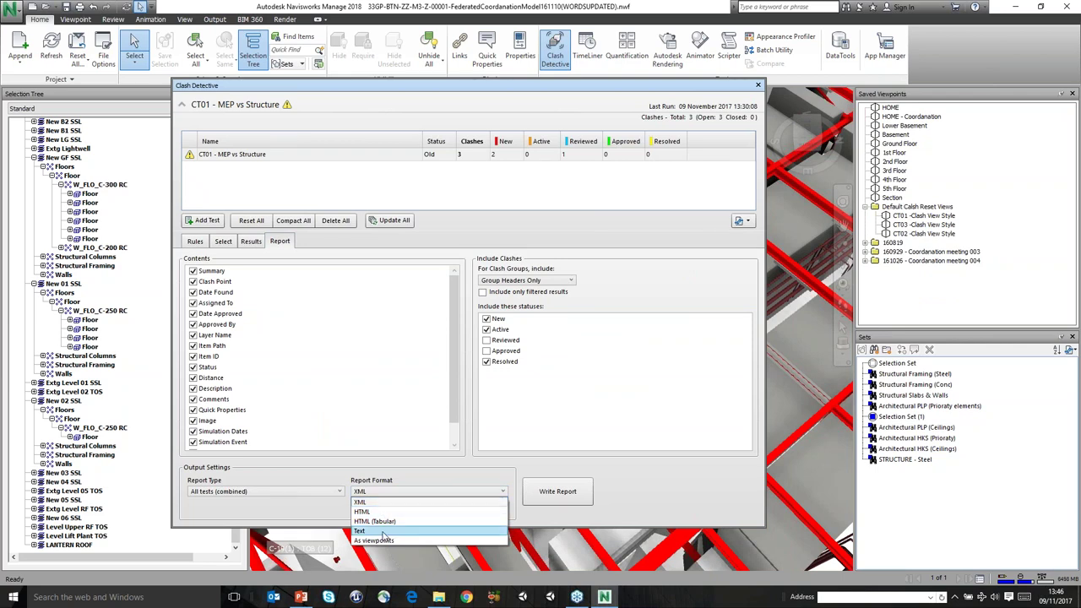
left_click(374, 541)
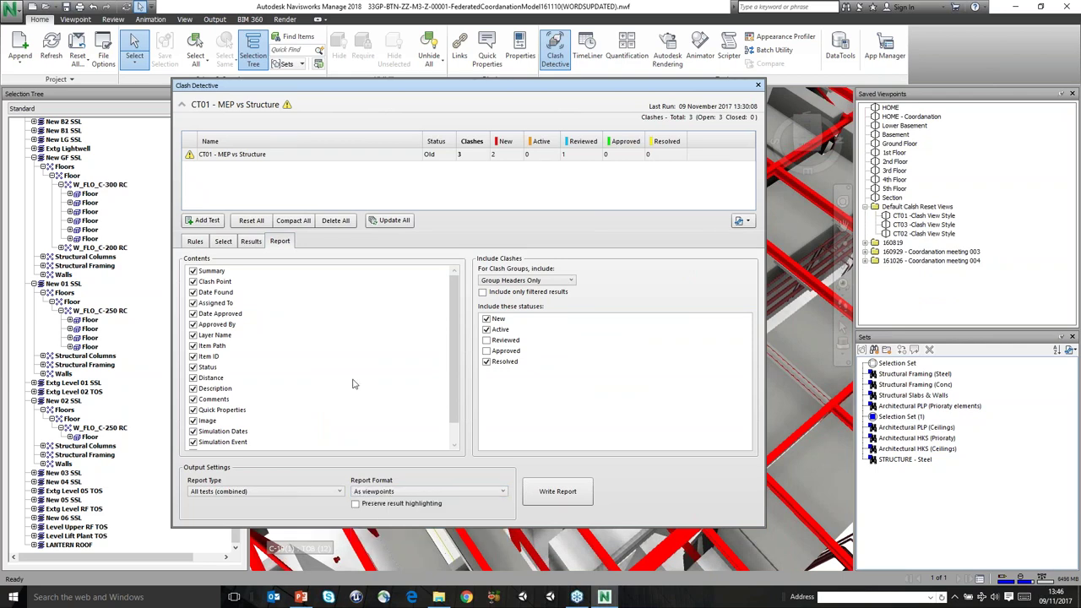
left_click(548, 505)
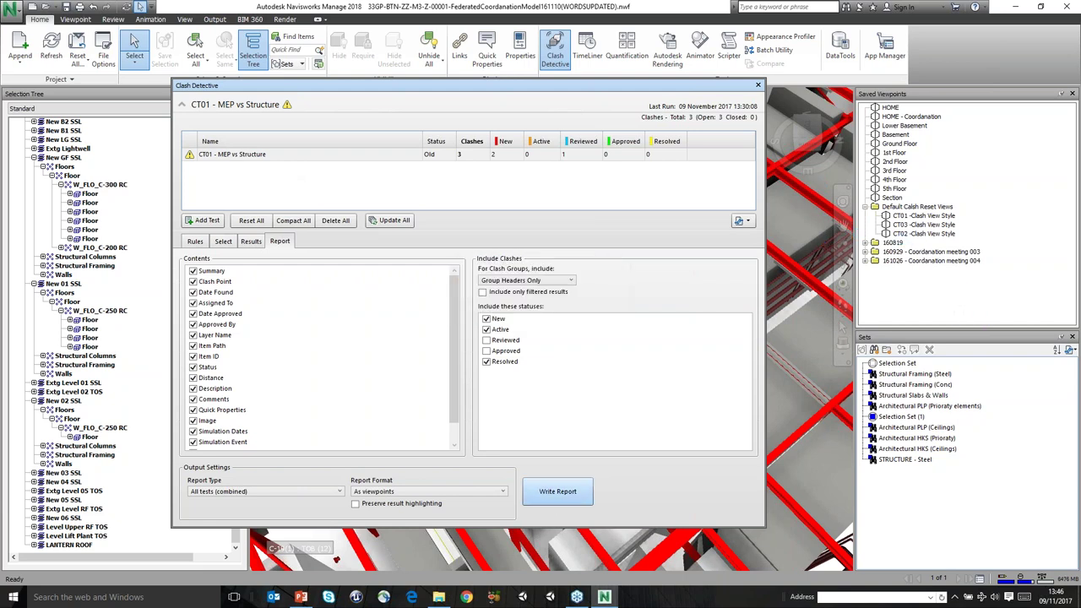
left_click(758, 85)
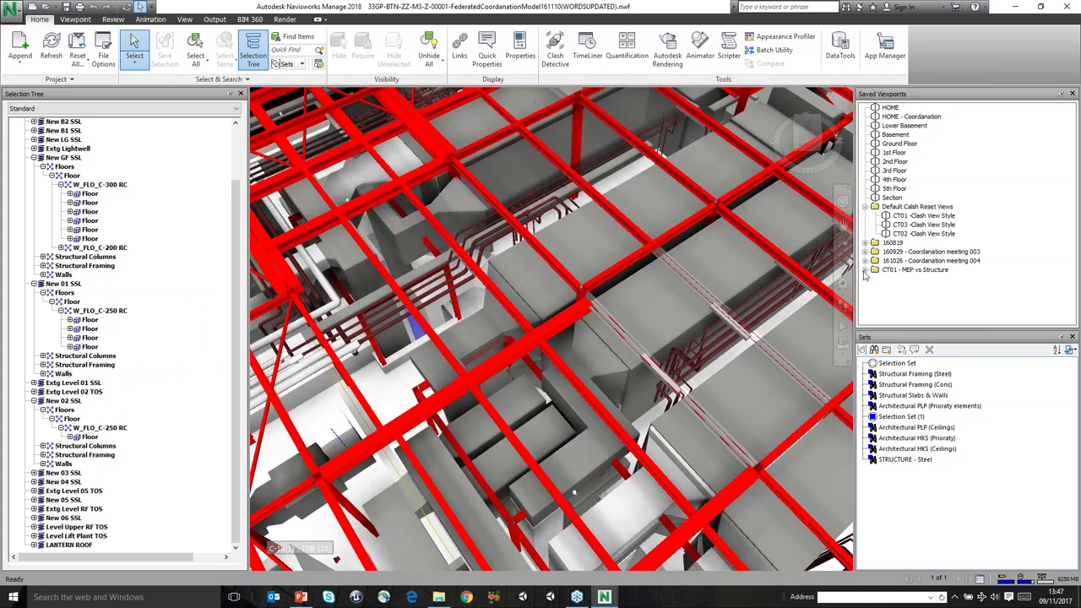
Expand the CT01 - MEP vs Structure viewpoint folder and compare the overview viewpoints of clashes 001 and 002
left_click(864, 269)
left_click(875, 279)
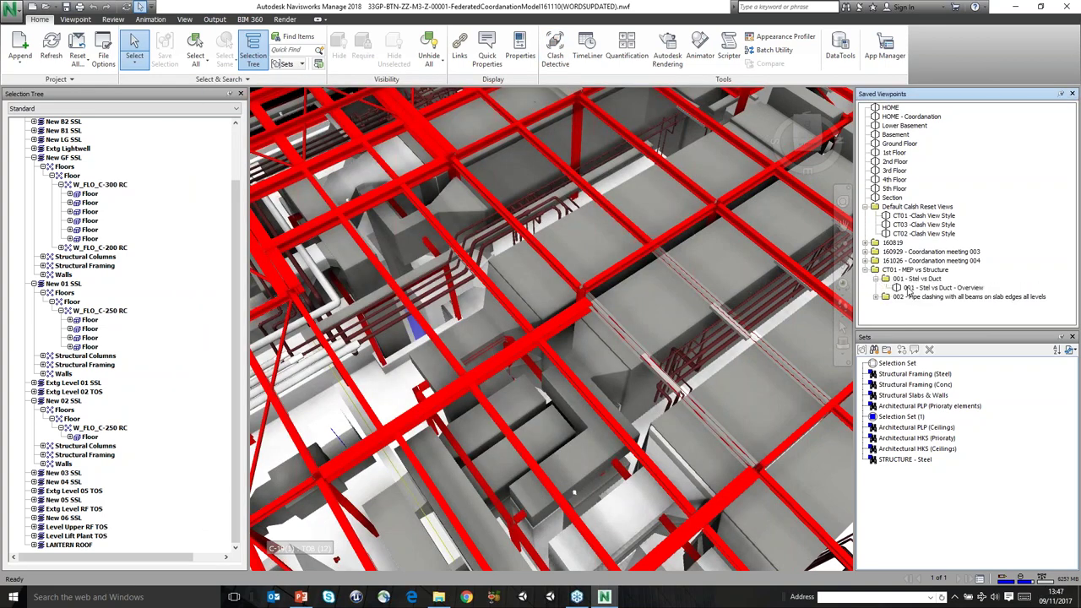
left_click(896, 288)
left_click(875, 296)
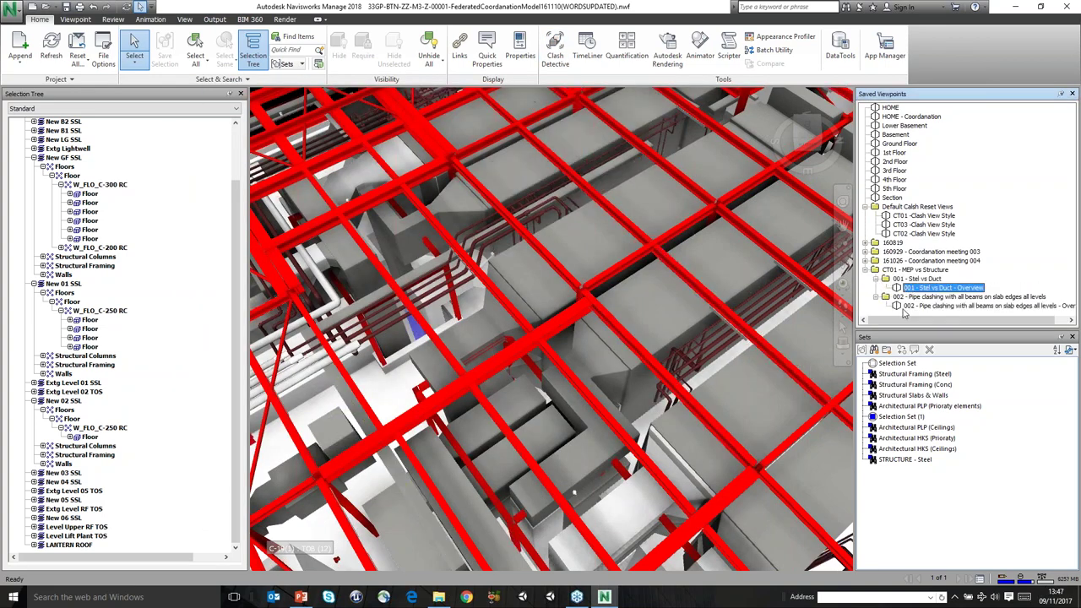
left_click(914, 306)
left_click(908, 287)
left_click(908, 306)
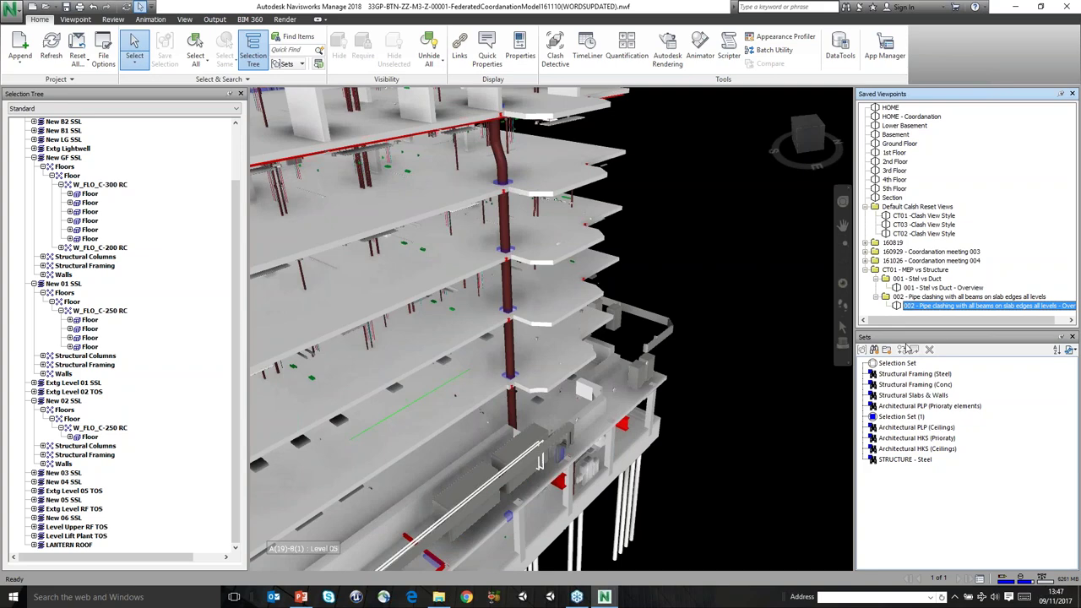
Examine the pipe passing through the slab edges from a changed viewing angle, and minimize the Navisworks window
left_click(842, 244)
left_click_drag(517, 233, 586, 345)
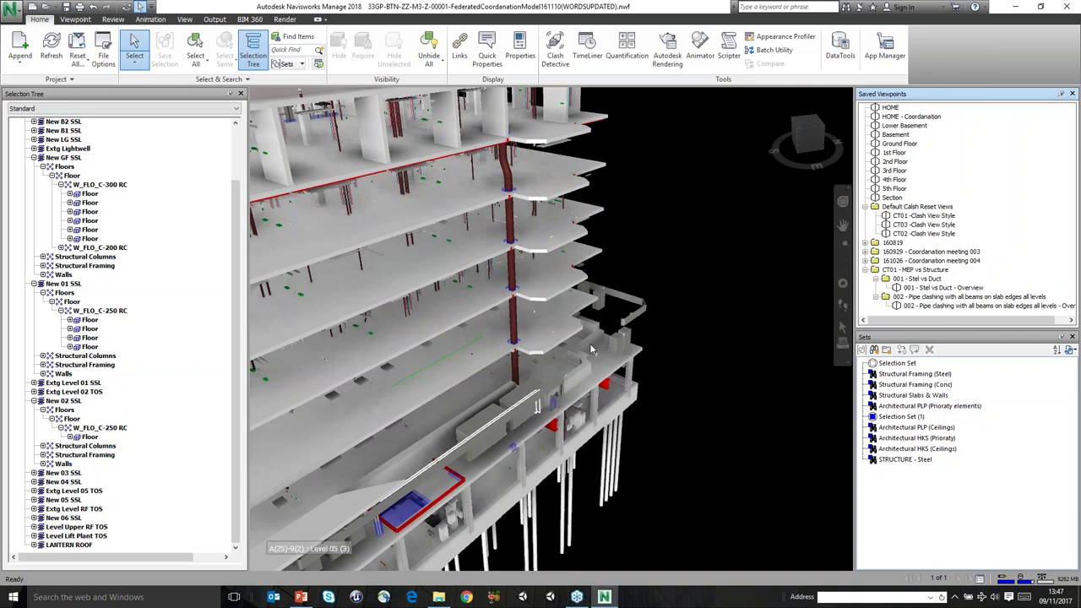
left_click(1014, 6)
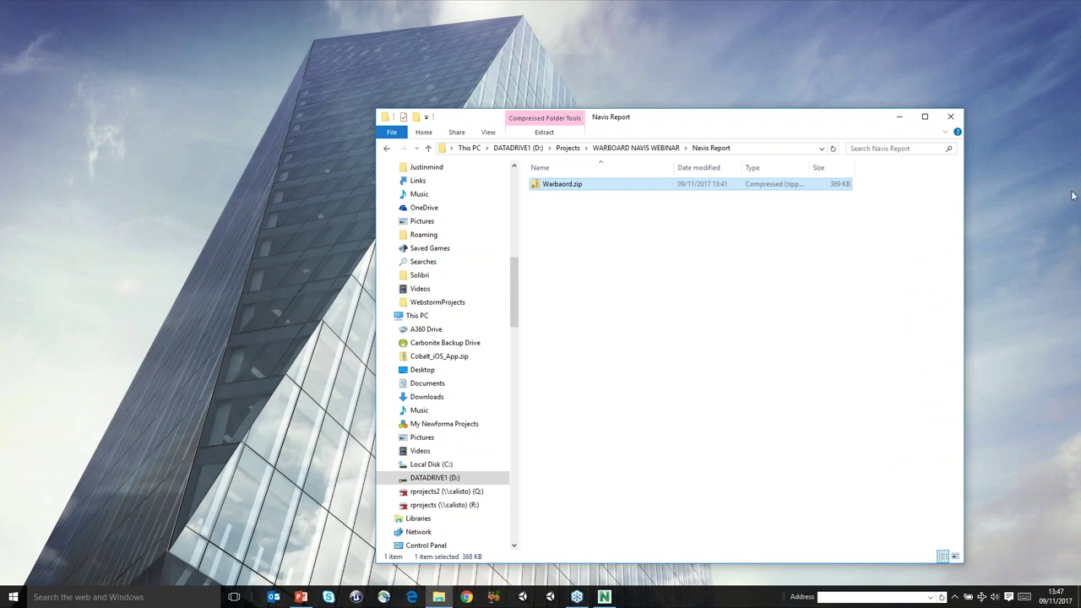
Switch back to Navisworks, open the HOME - Coordanation viewpoint, and examine the rooms and riser shafts around the stair core
left_click(1013, 211)
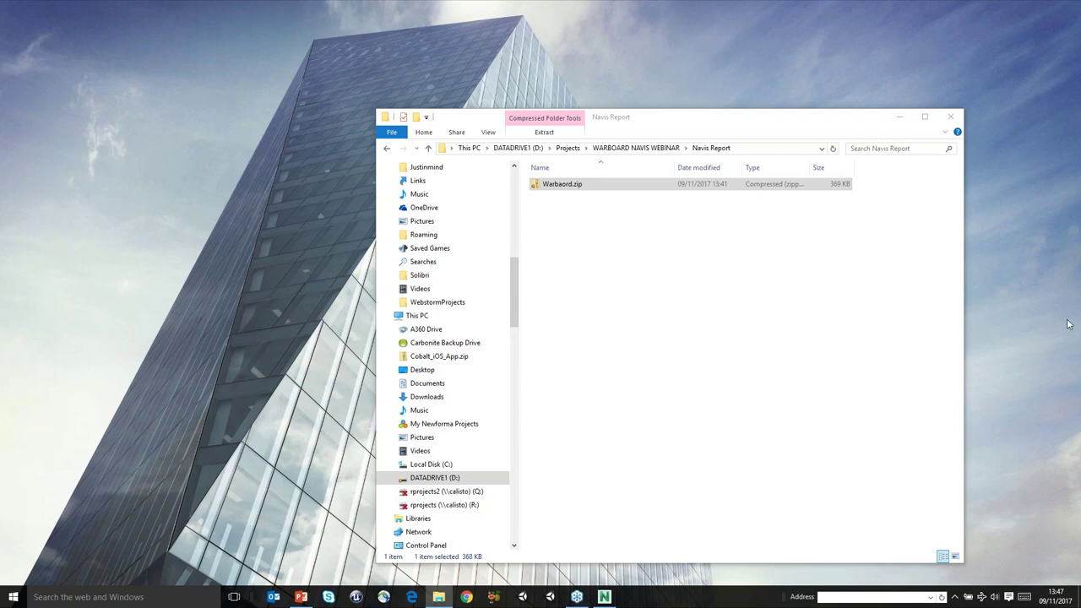
left_click(604, 596)
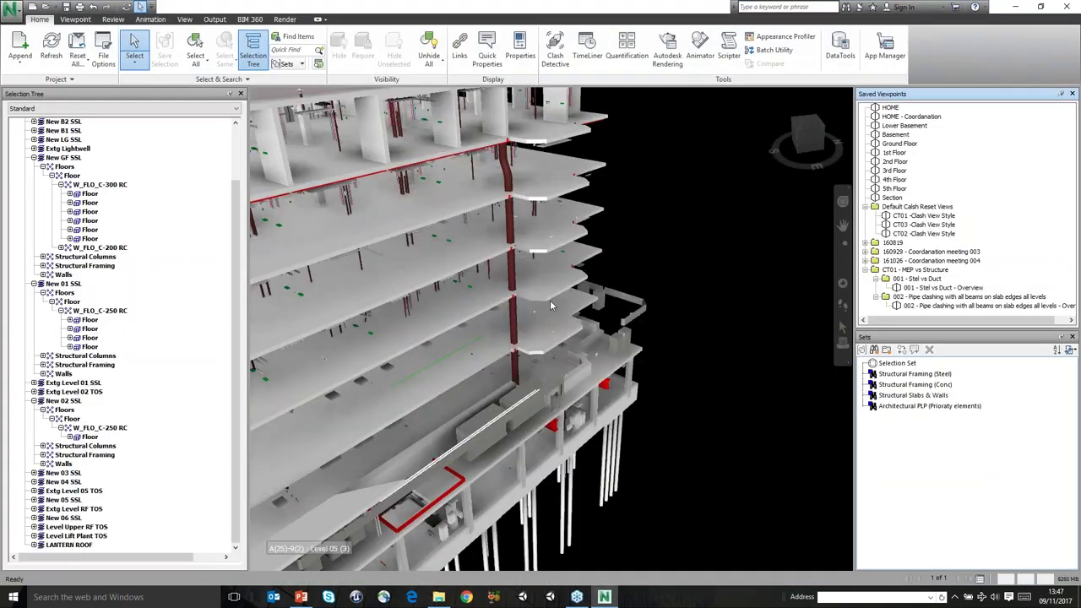
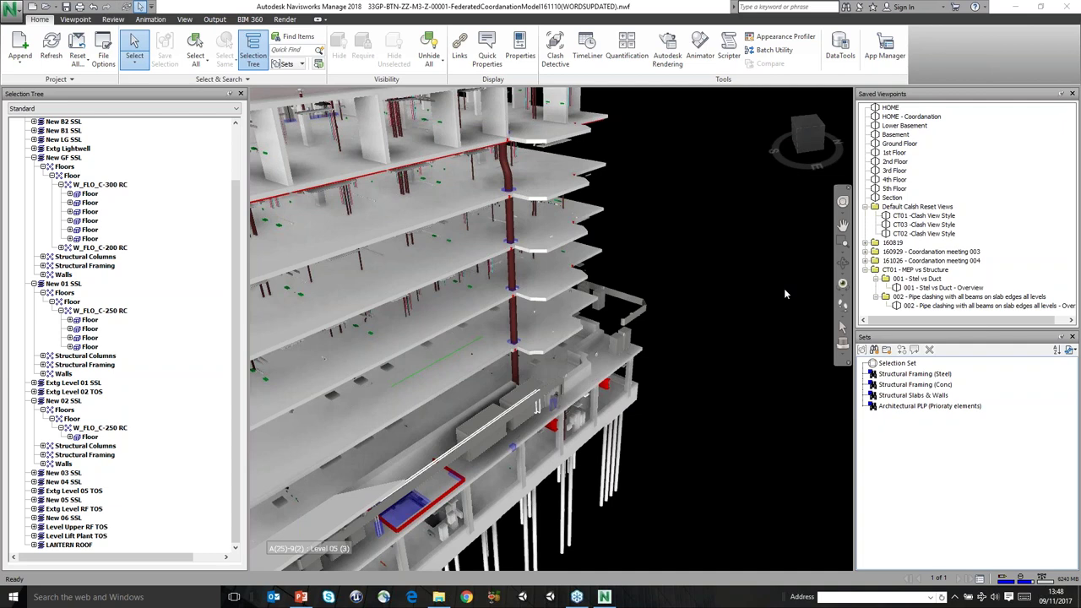
left_click(895, 116)
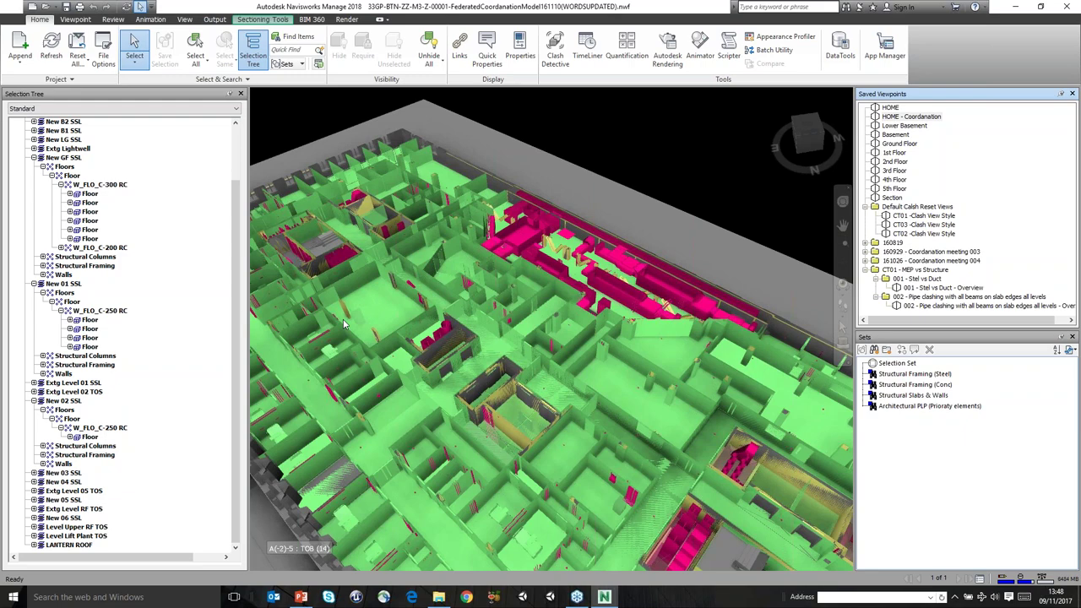
scroll(379, 330, "down", 10)
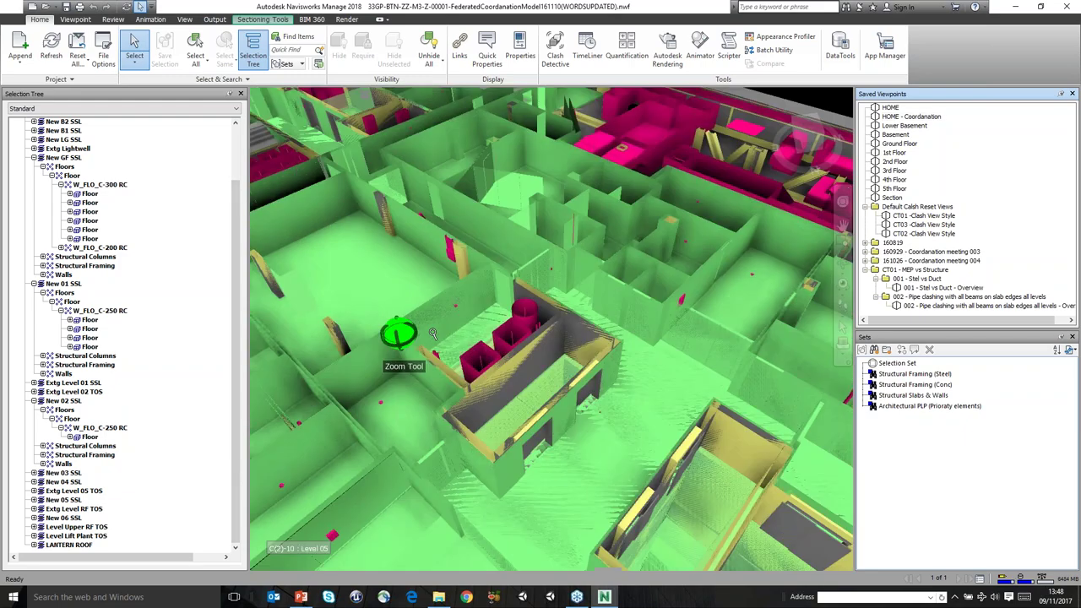
mouse_move(379, 330)
middle_mouse_down()
mouse_move(502, 342)
mouse_move(528, 355)
mouse_move(579, 424)
mouse_move(714, 450)
middle_mouse_up()
scroll(503, 341, "down", 3)
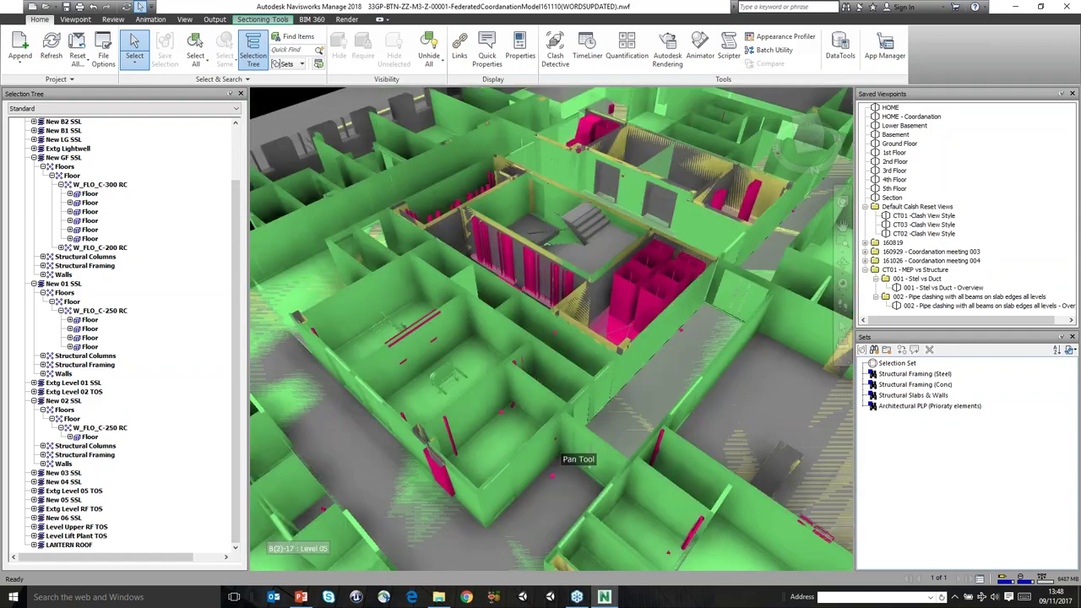
scroll(569, 233, "up", 6)
scroll(516, 262, "up", 3)
middle_click_drag(516, 262, 375, 441)
scroll(401, 456, "down", 2)
middle_click_drag(673, 294, 506, 310)
Examine the pink MEP plant equipment beside the steel bracing, and the boxed columns along the partition wall
scroll(524, 304, "up", 6)
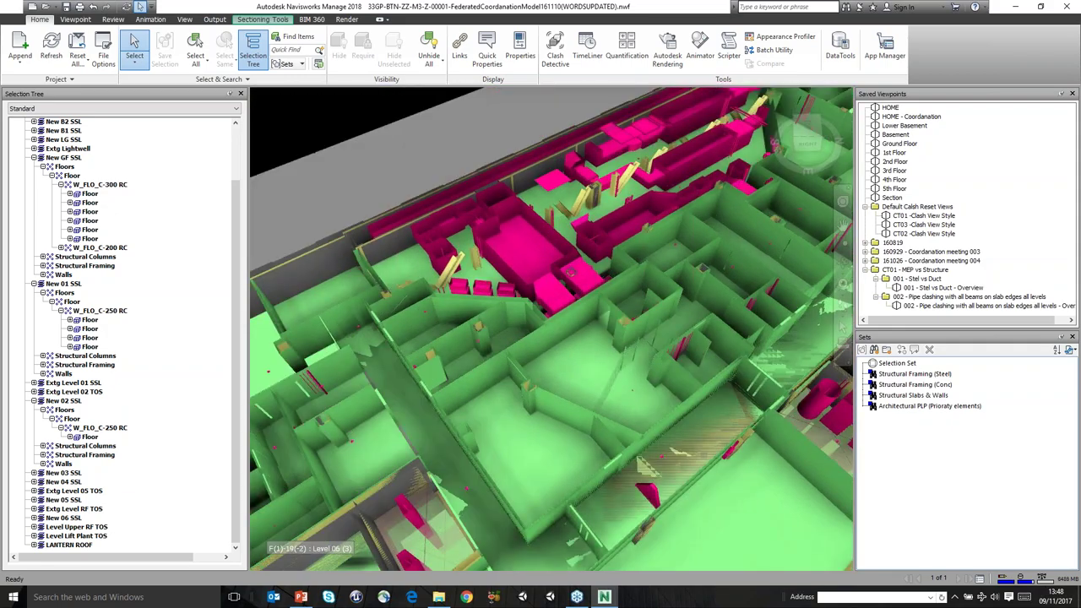
scroll(568, 331, "down", 3)
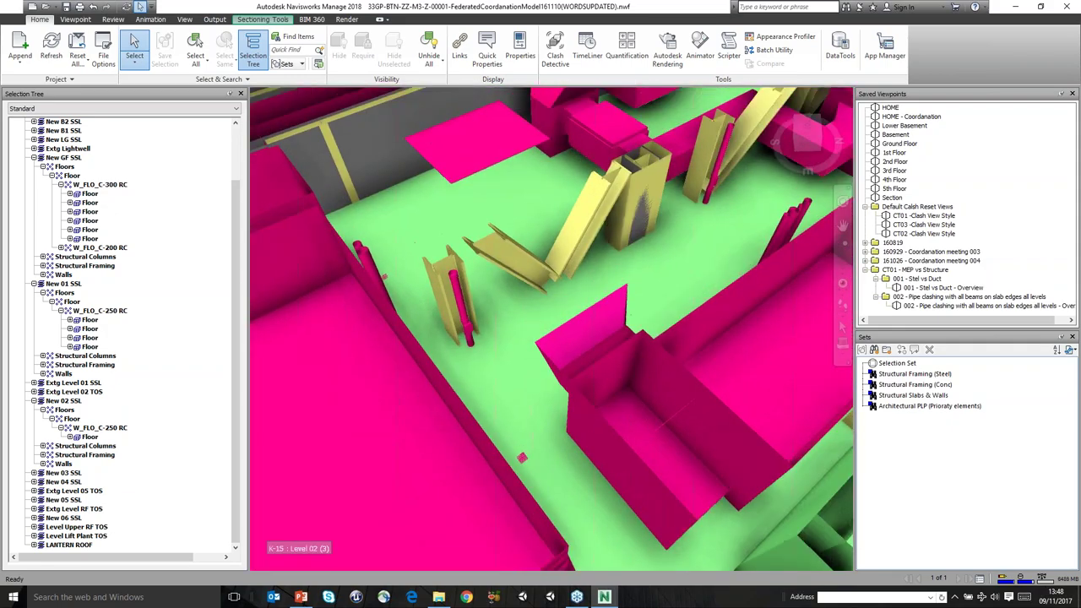
scroll(460, 268, "up", 1)
scroll(460, 269, "down", 4)
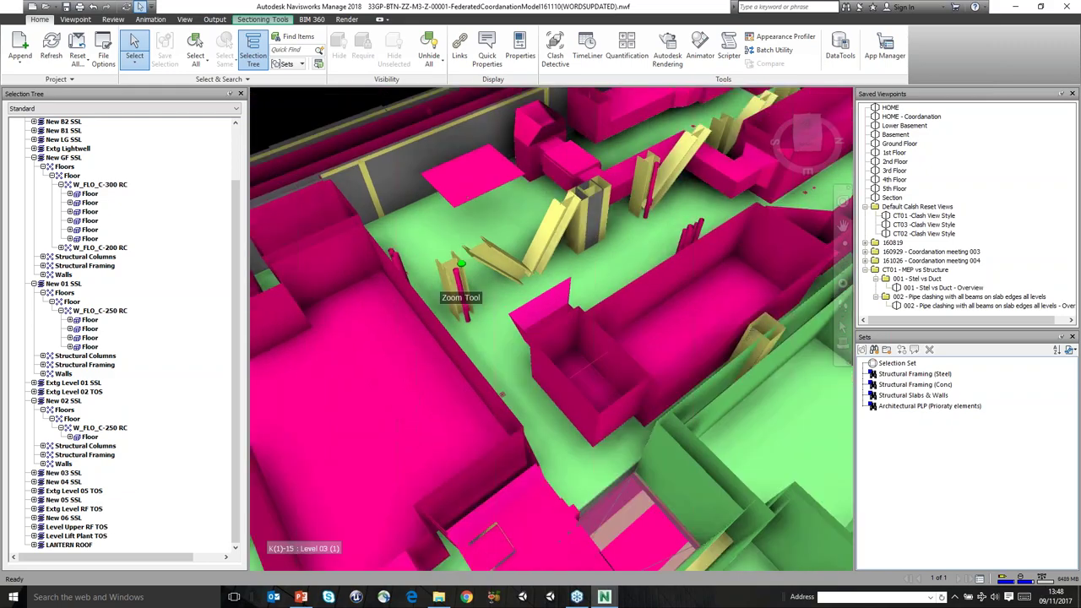
scroll(482, 495, "up", 5)
scroll(355, 355, "down", 5)
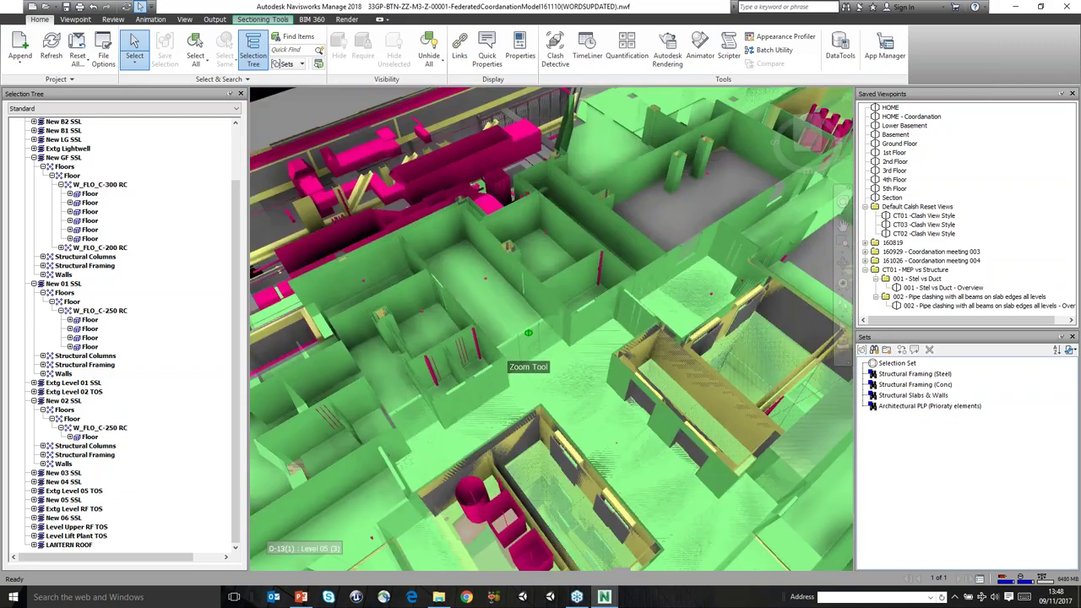
scroll(579, 209, "up", 6)
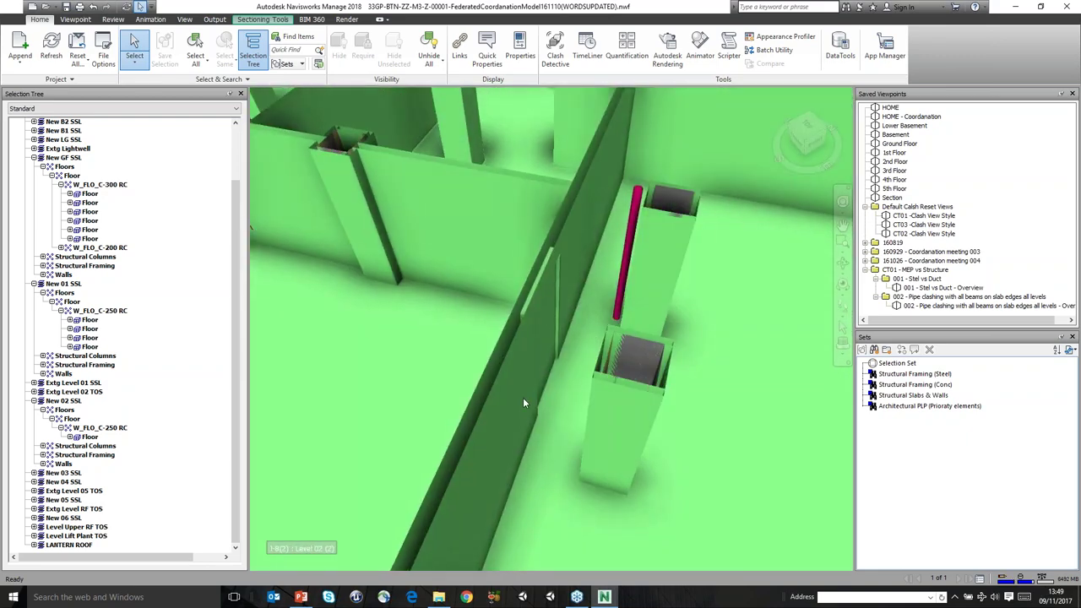
middle_click_drag(641, 450, 562, 466, "shift")
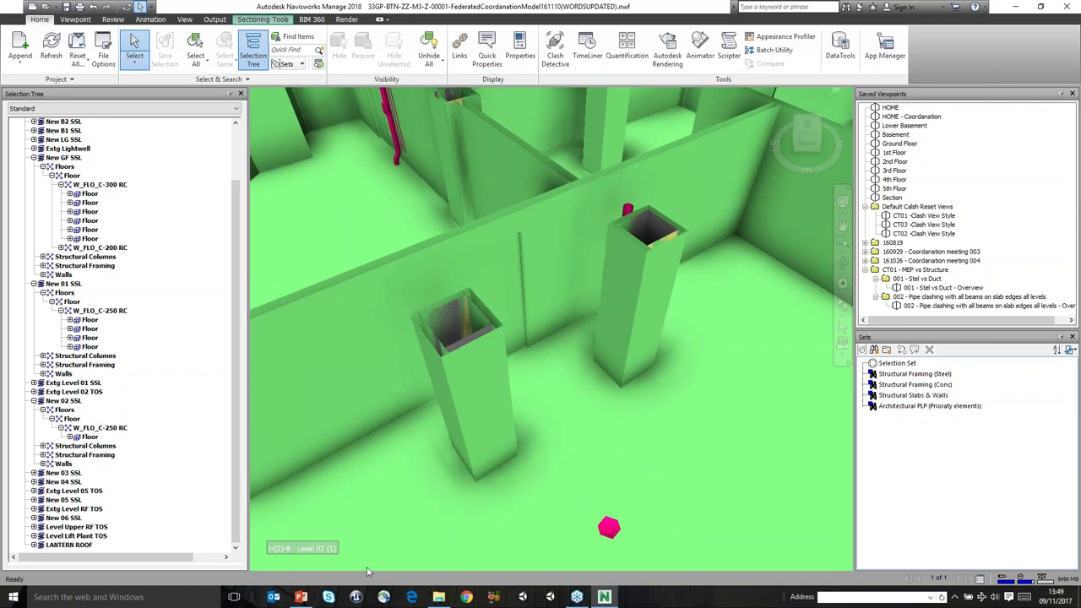
Open the 1st Floor viewpoint and examine the pipes in the room walls and the risers beside the staircase
left_click(889, 160)
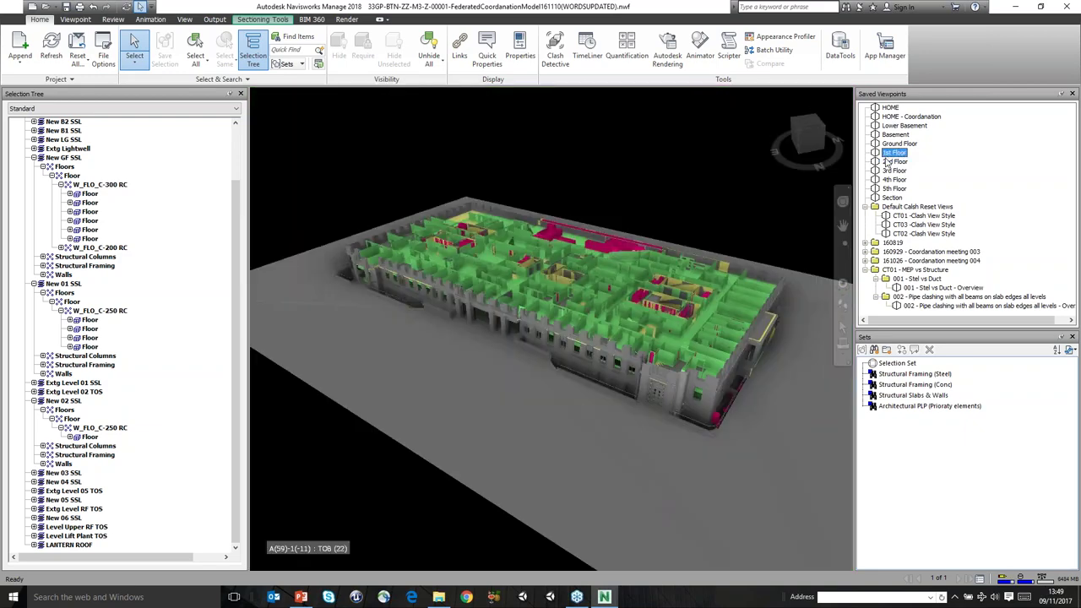
left_click(888, 153)
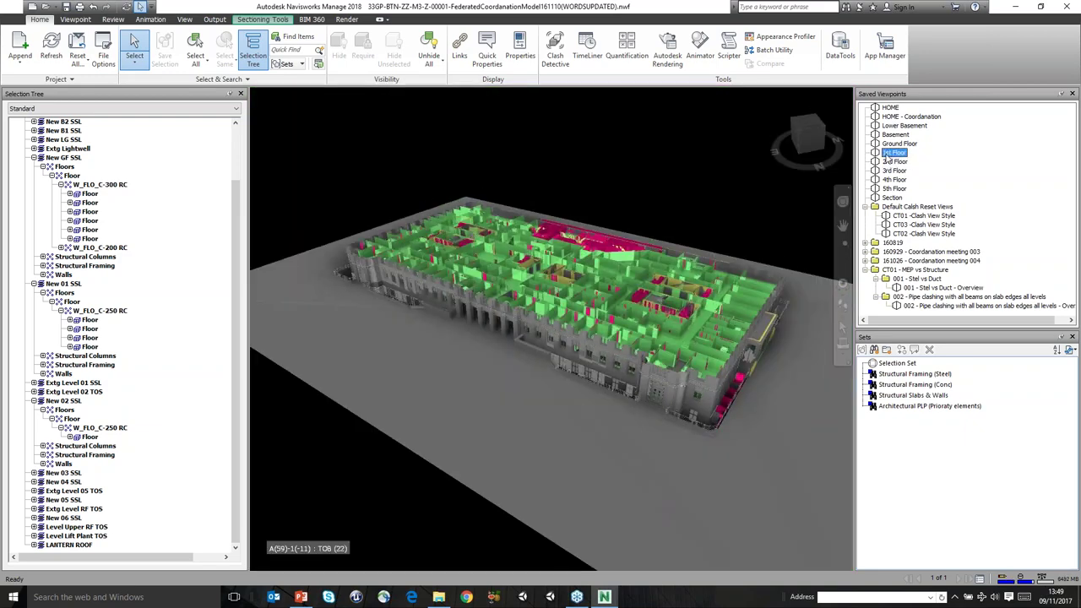
scroll(631, 439, "up", 5)
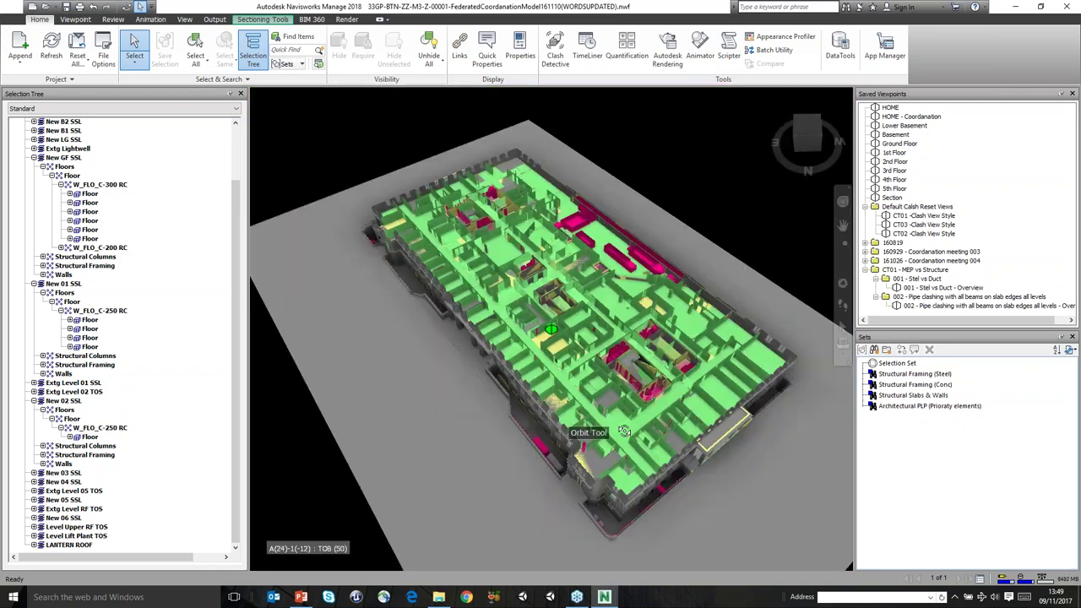
scroll(632, 439, "up", 6)
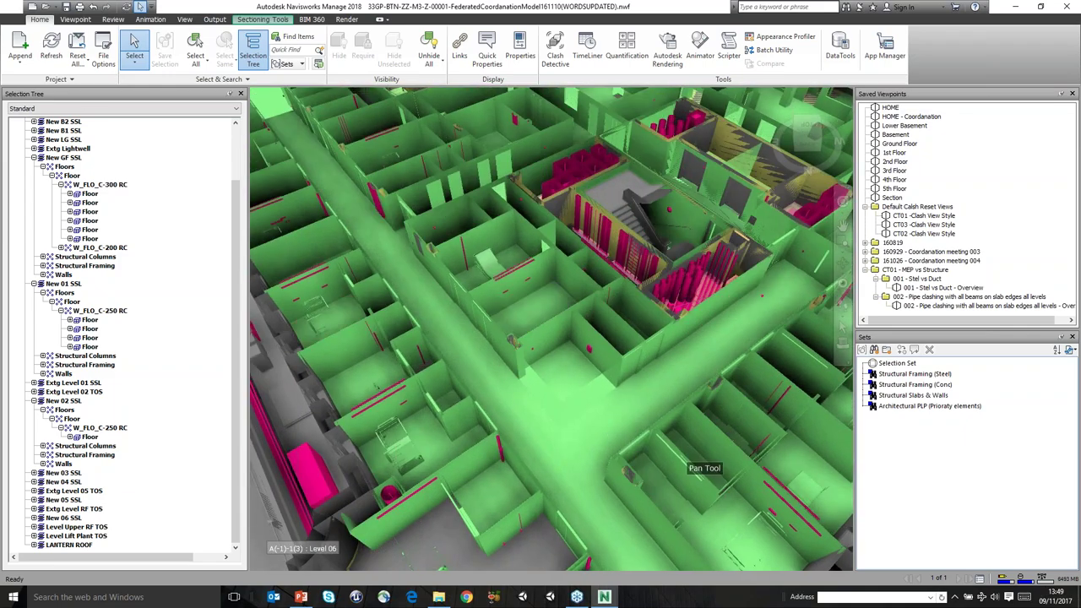
middle_click_drag(631, 439, 621, 430)
scroll(621, 430, "up", 8)
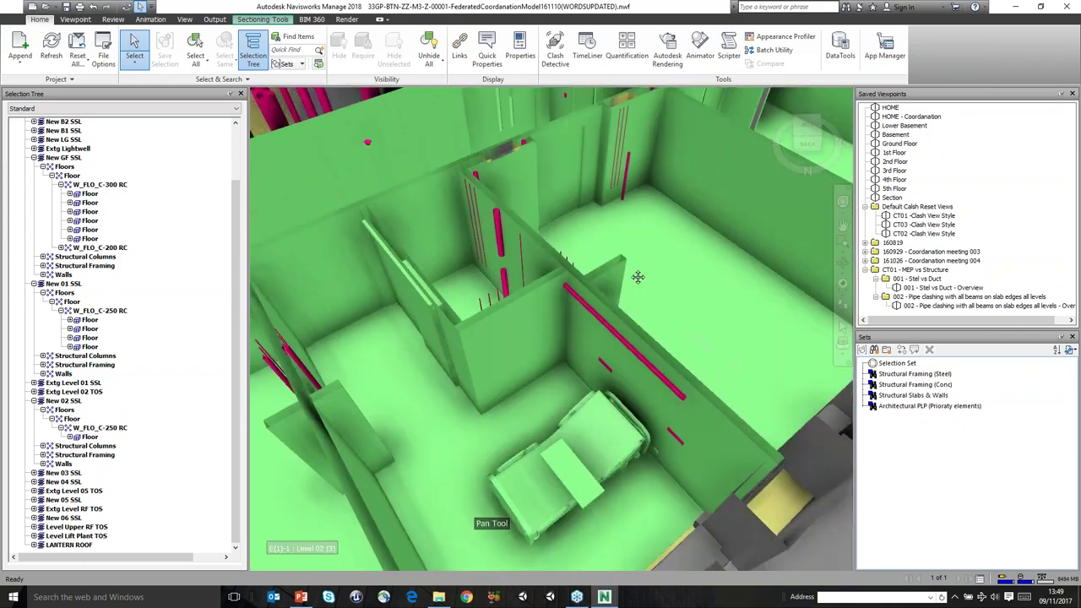
scroll(607, 355, "down", 5)
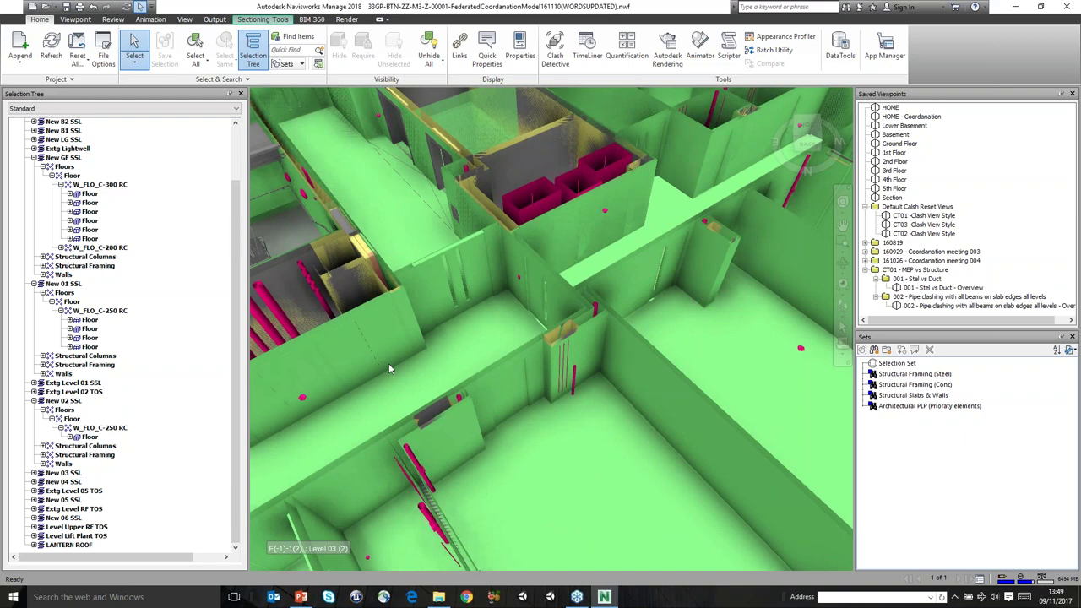
middle_click_drag(472, 363, 494, 393)
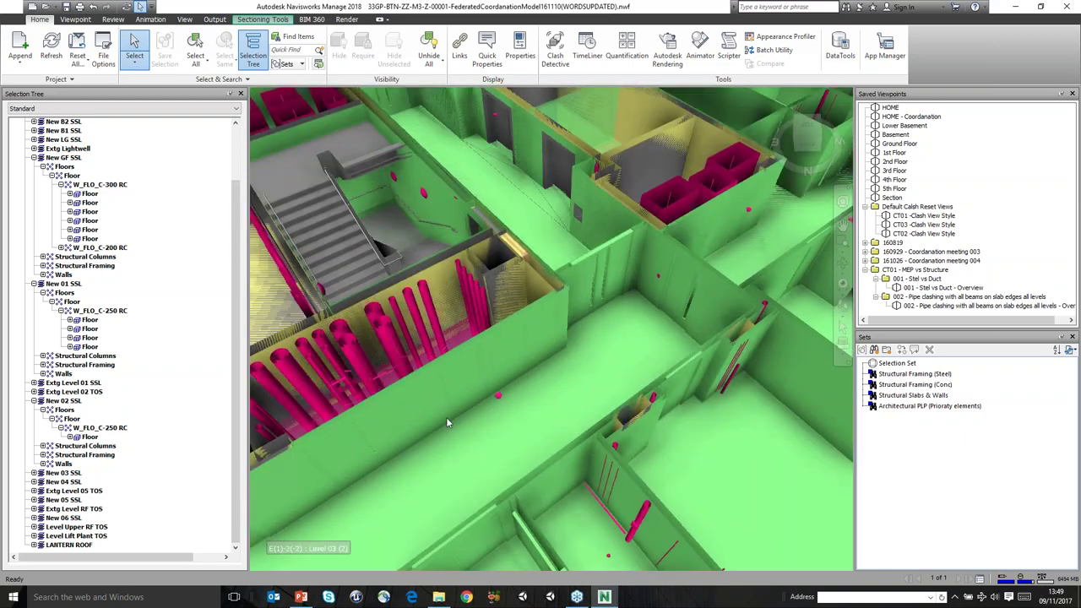
middle_click_drag(460, 275, 405, 191, "shift")
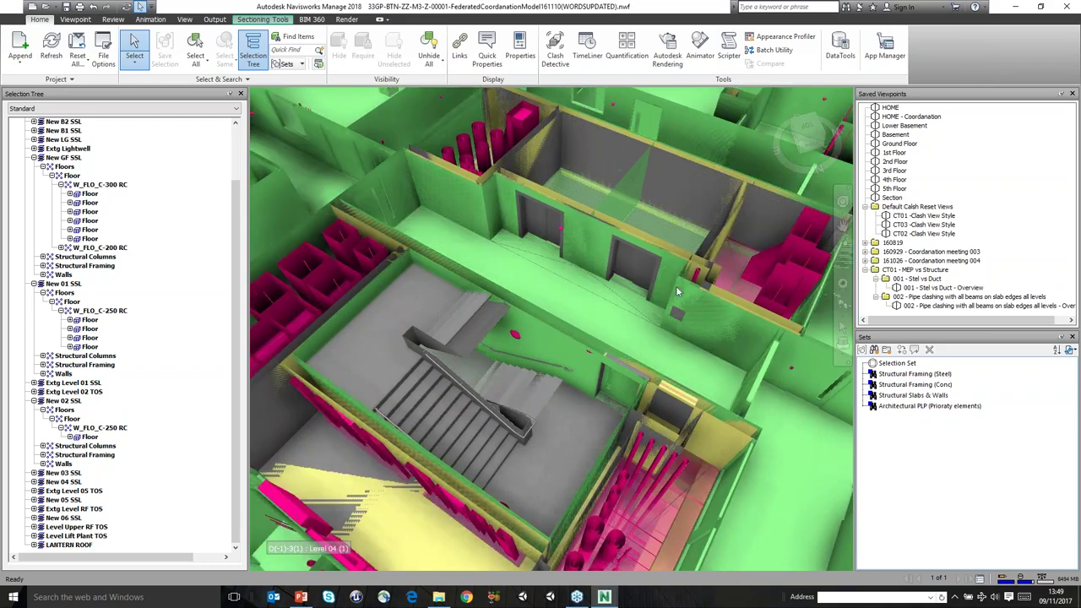
Move the 450x450 RC rectangular column near the partition corner sideways so it sits partly outside its green casing
scroll(524, 254, "up", 5)
scroll(598, 300, "up", 6)
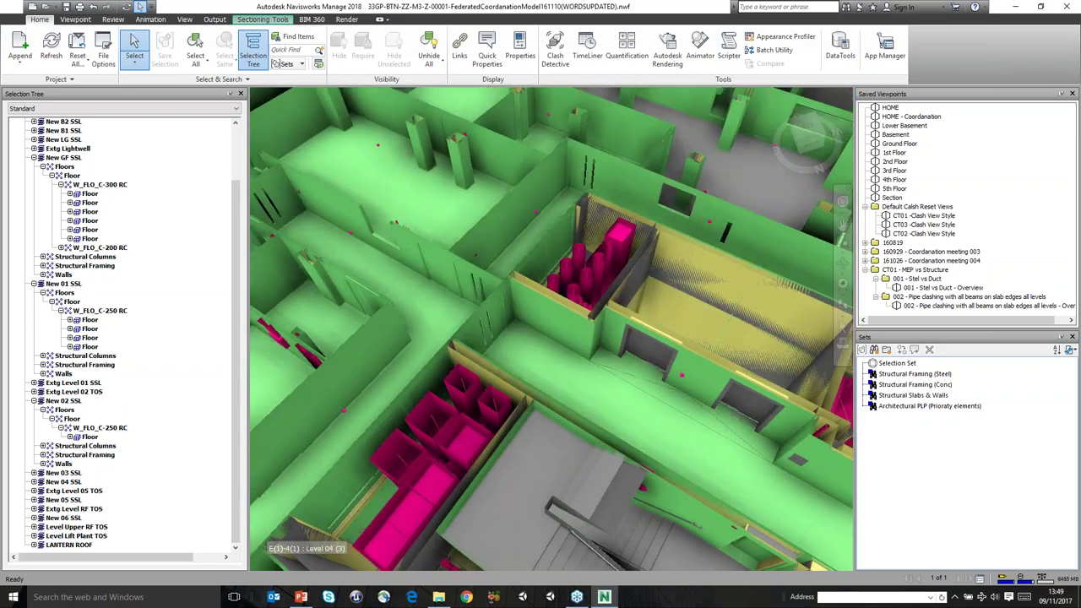
scroll(629, 268, "up", 3)
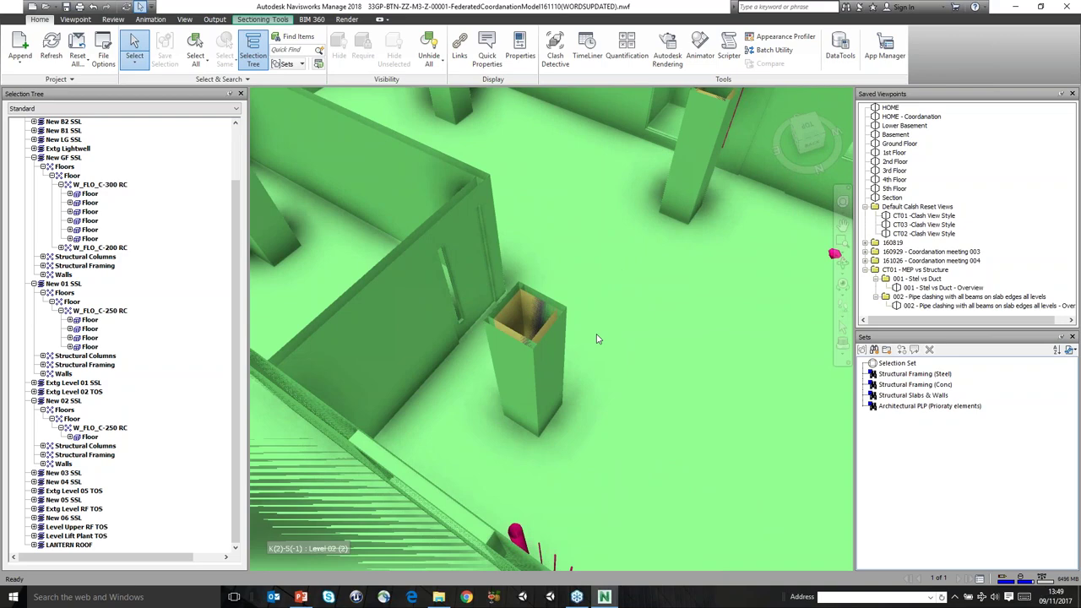
left_click(505, 328)
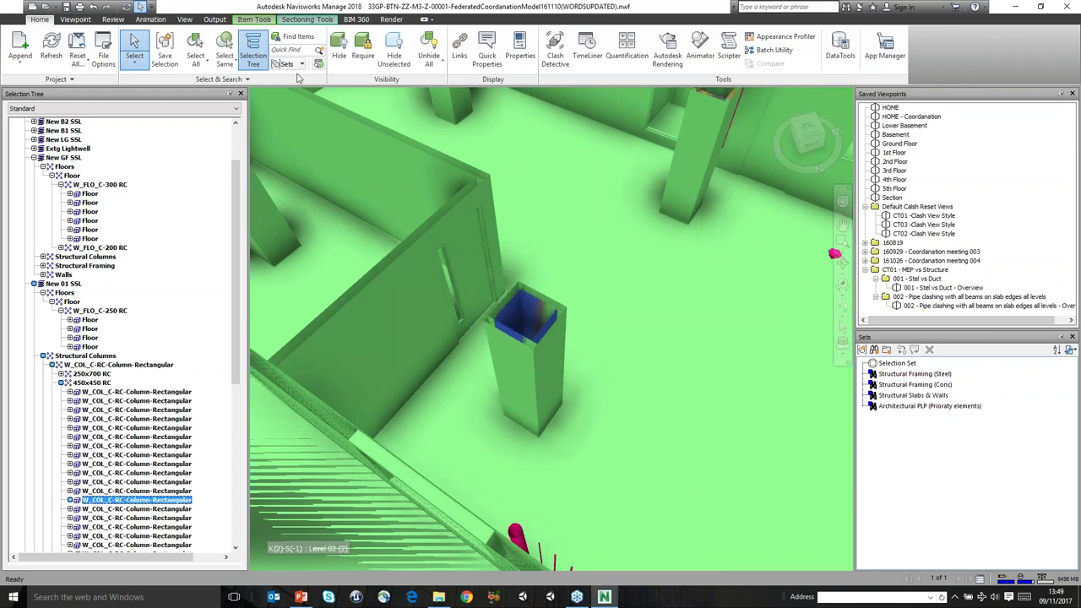
left_click(253, 18)
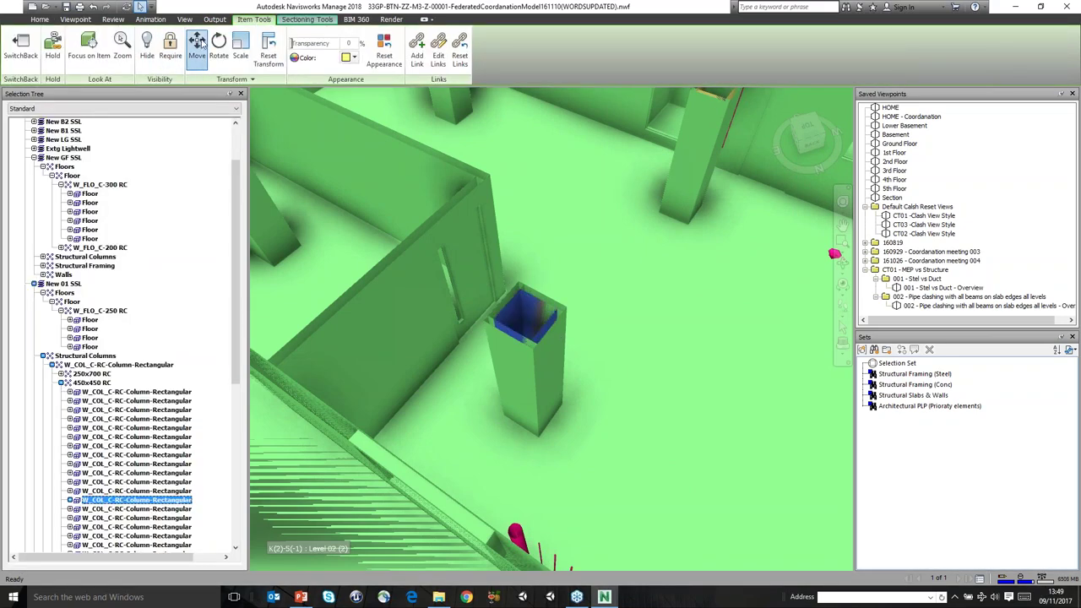
left_click(196, 49)
left_click_drag(544, 386, 578, 384)
left_click(591, 388)
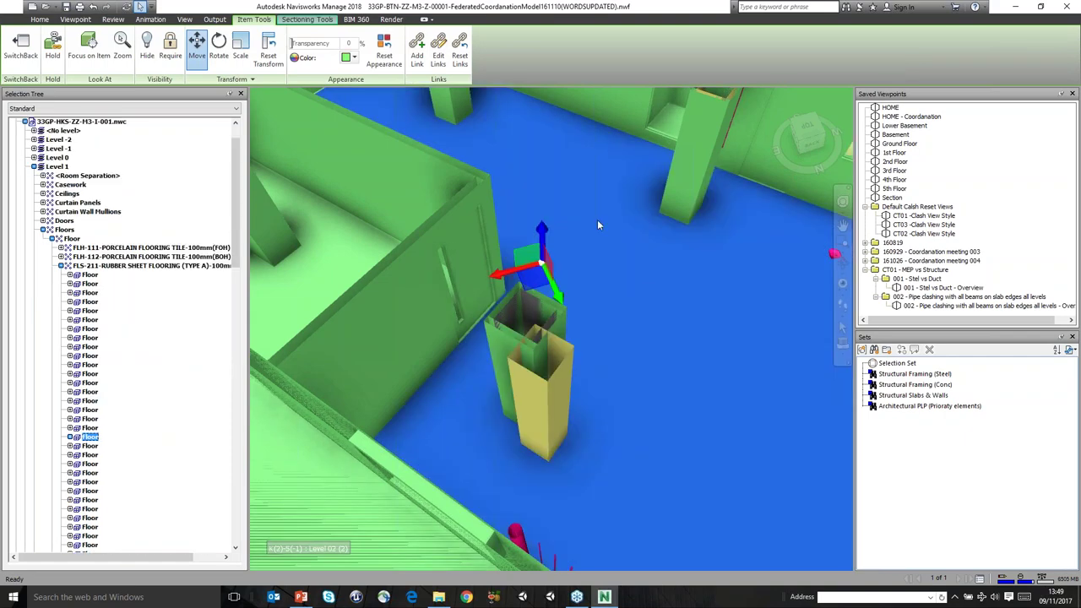
scroll(589, 219, "down", 3)
left_click(418, 240)
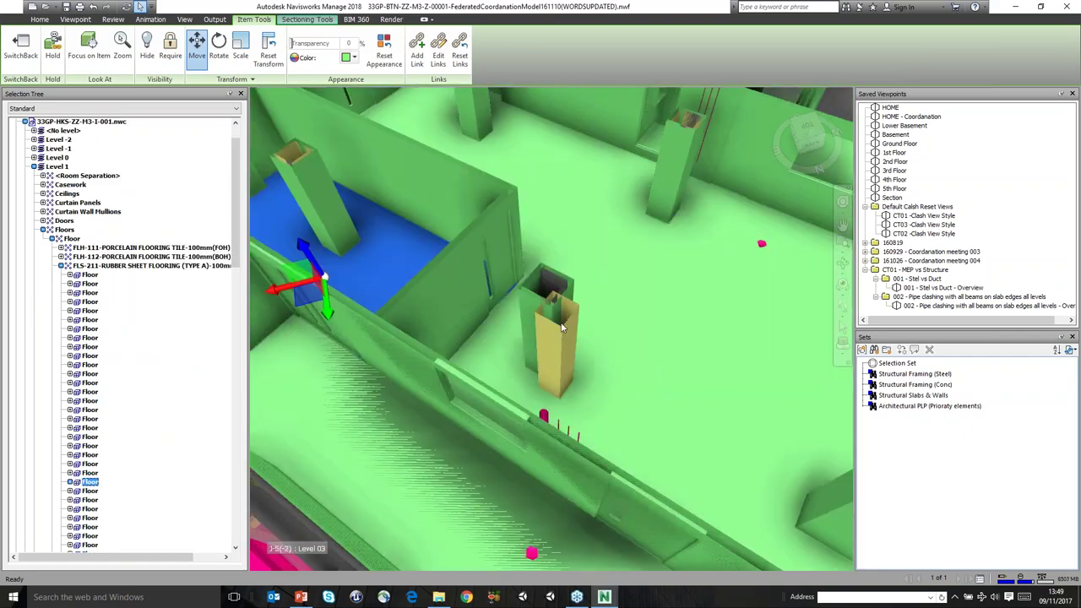
Examine the shifted column against its casing from several angles, along with the surrounding rooms and plant area
scroll(533, 346, "up", 5)
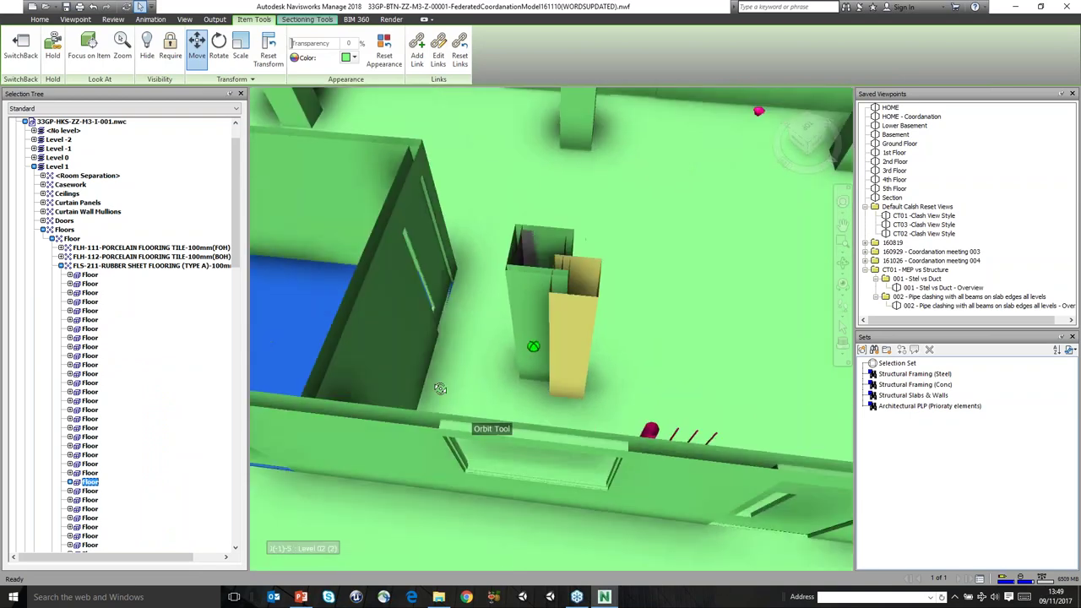
scroll(440, 387, "down", 5)
scroll(397, 409, "up", 4)
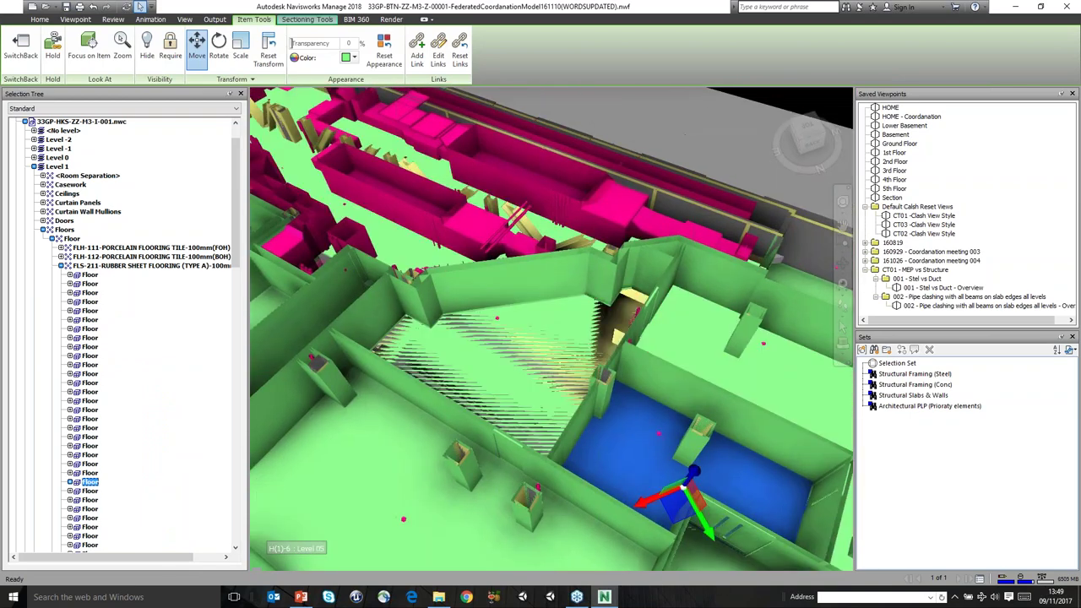
middle_click_drag(397, 414, 618, 311)
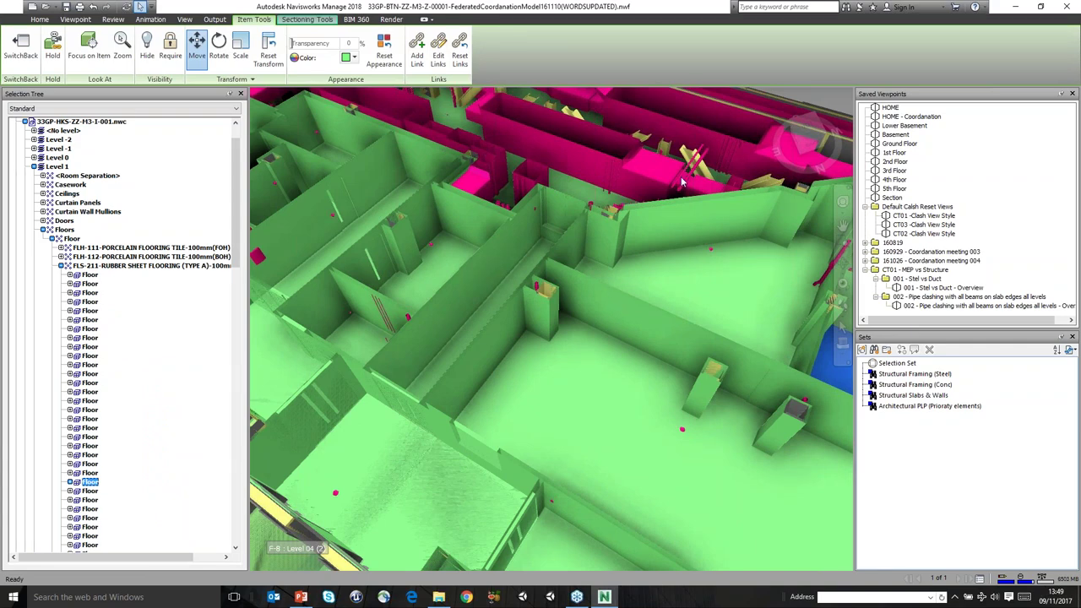
middle_click_drag(405, 228, 536, 304)
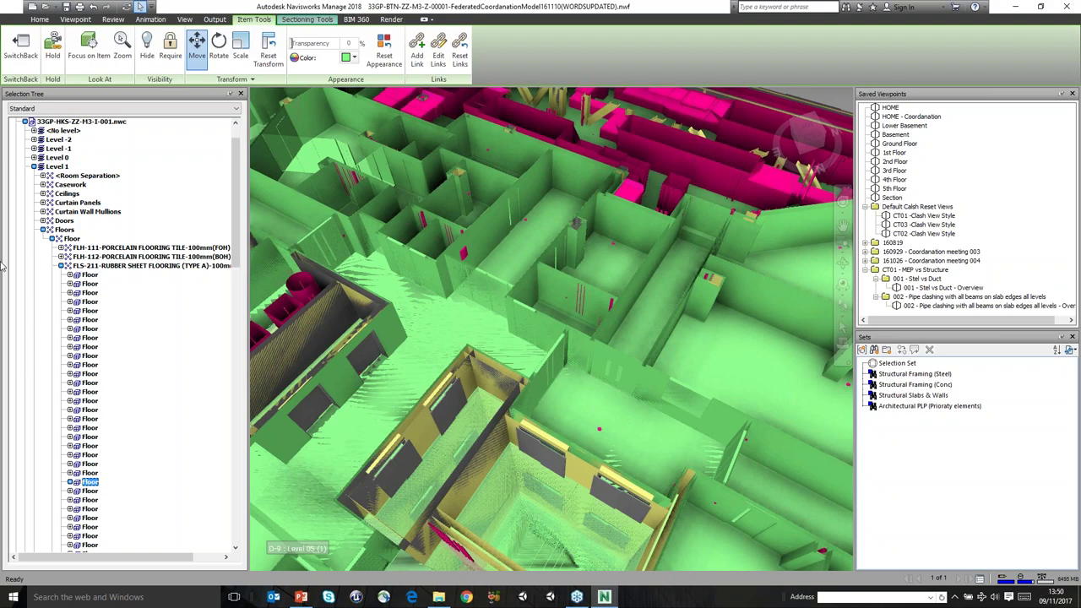
middle_click_drag(672, 265, 448, 435)
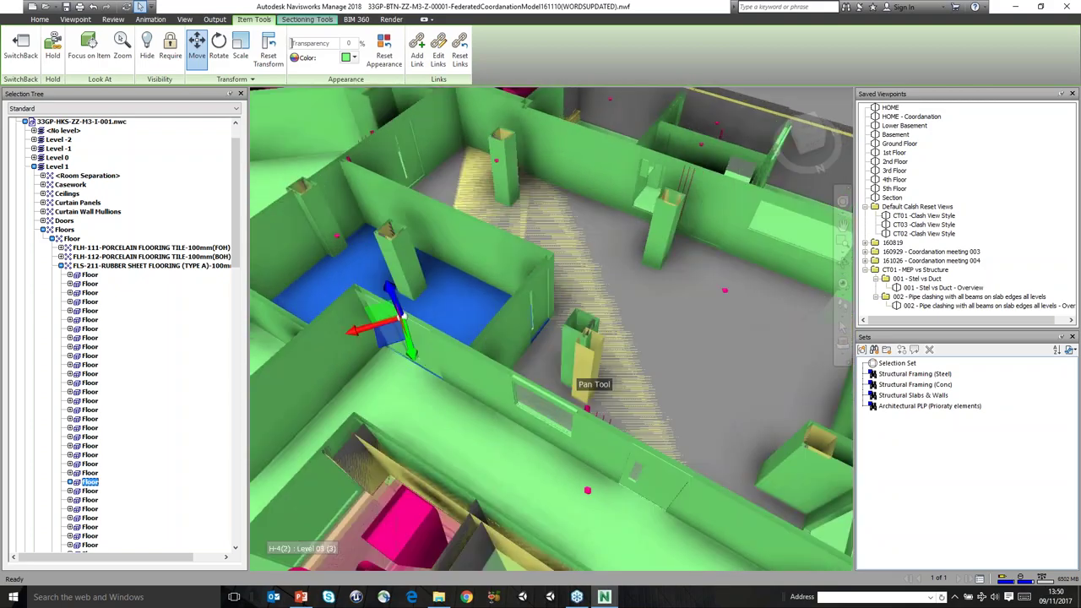
scroll(499, 325, "up", 3)
scroll(500, 326, "up", 2)
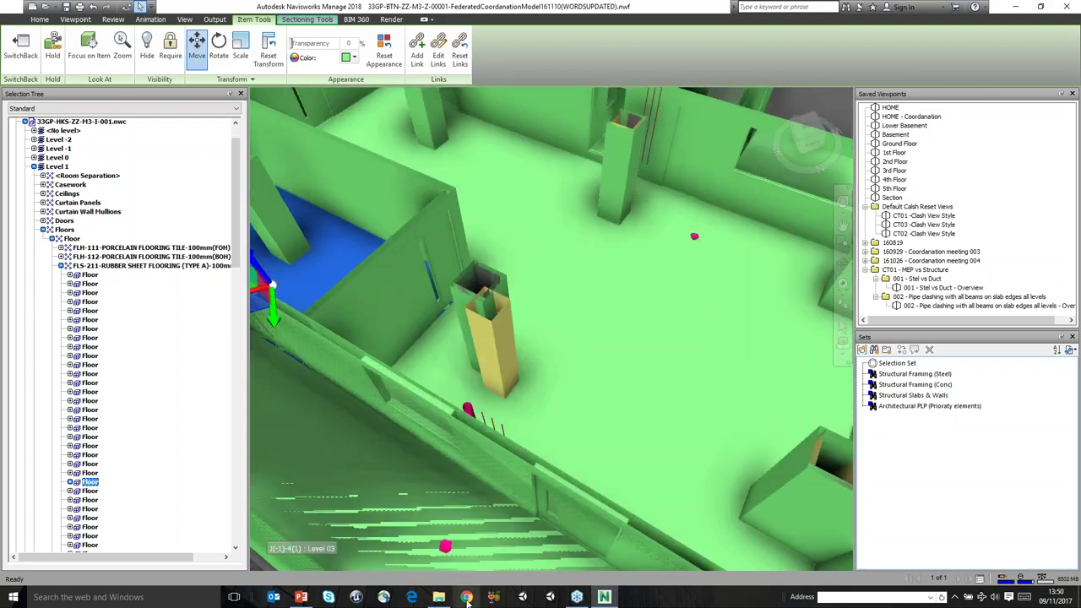
Switch to Chrome, open the warboard.co.uk website, and go to its login page
left_click(466, 597)
left_click(248, 23)
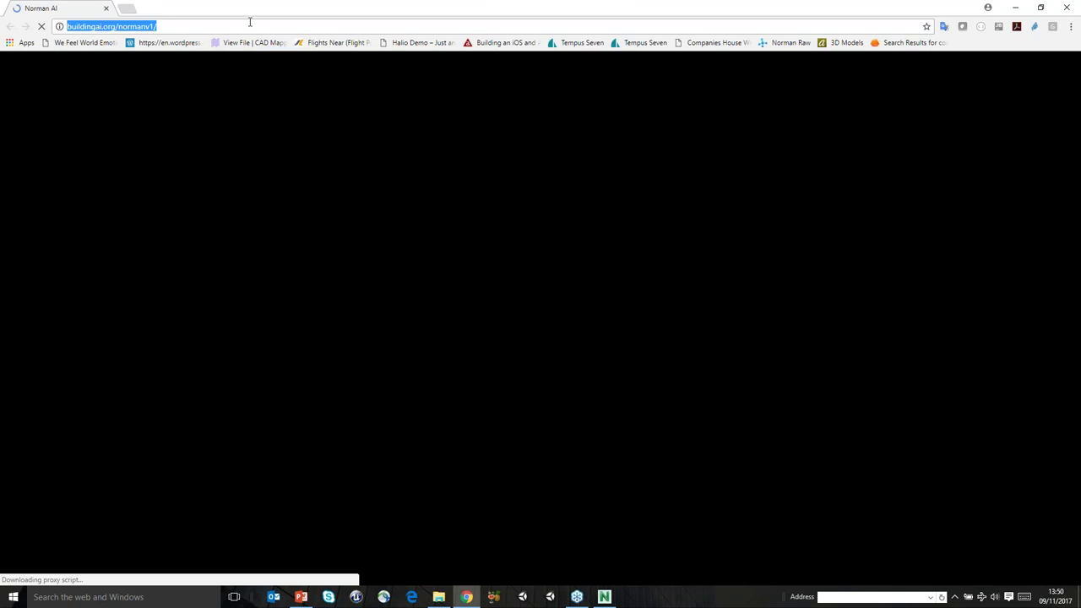
type("WAR")
key("Return")
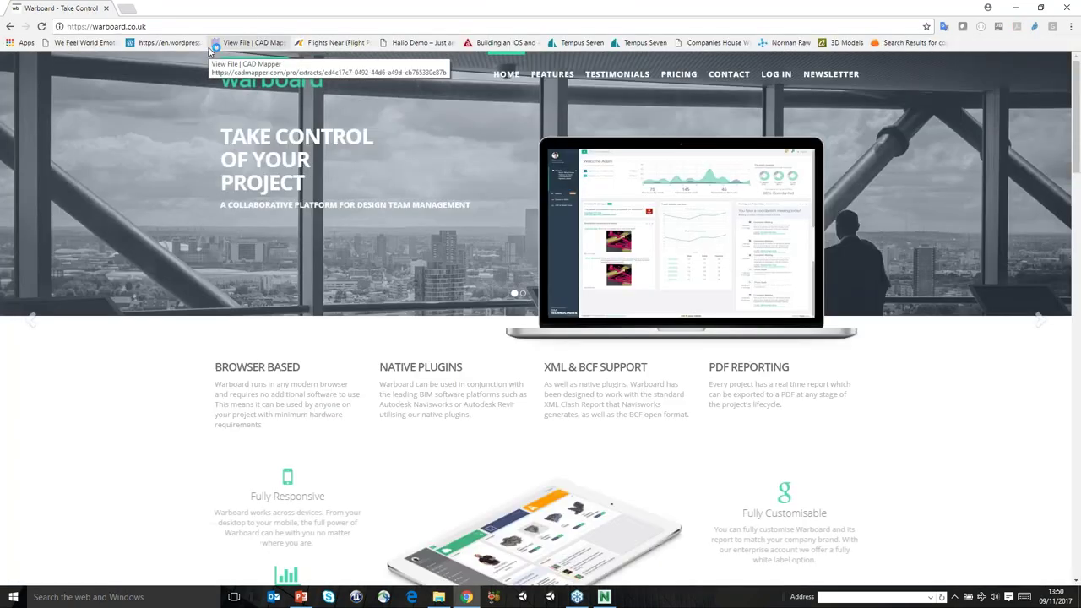
left_click(775, 75)
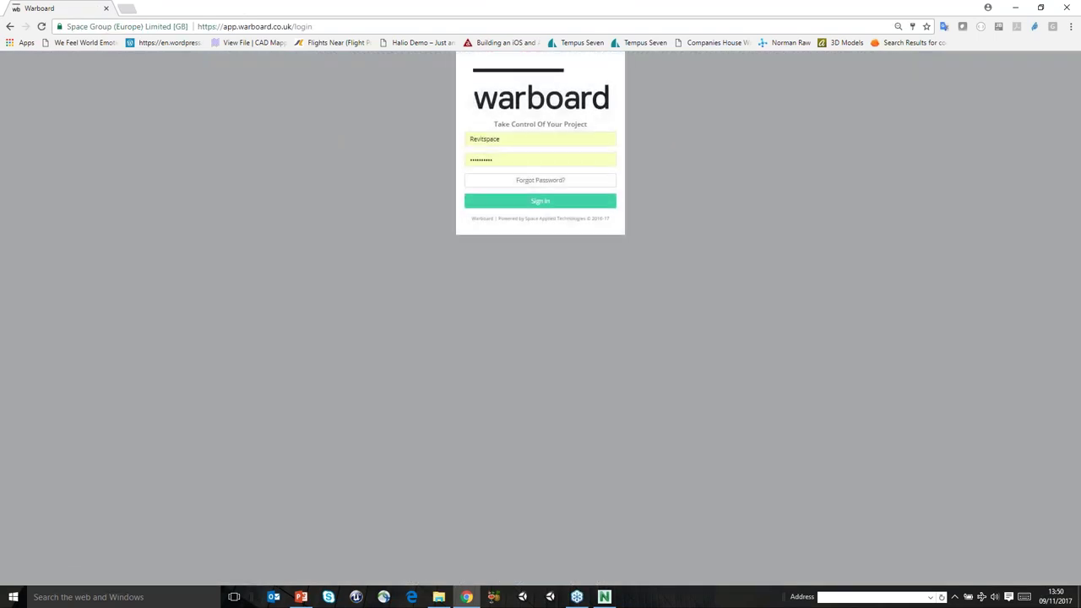
Sign in to Warboard with the prefilled credentials and open the Warbaord NAVIS wEBINAR project from all projects
left_click(545, 201)
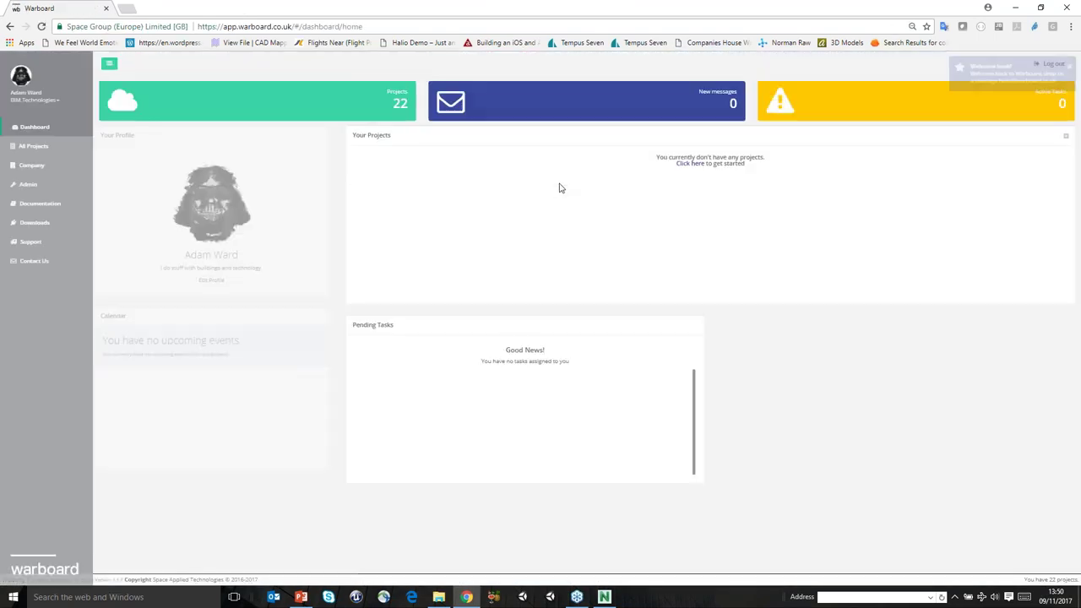
left_click(34, 146)
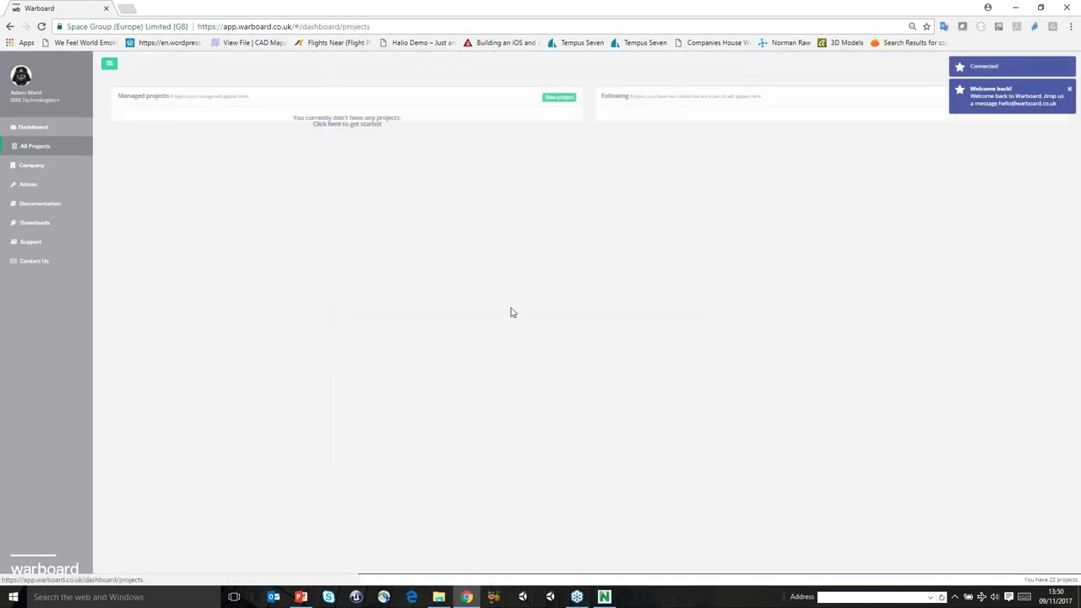
scroll(511, 312, "down", 20)
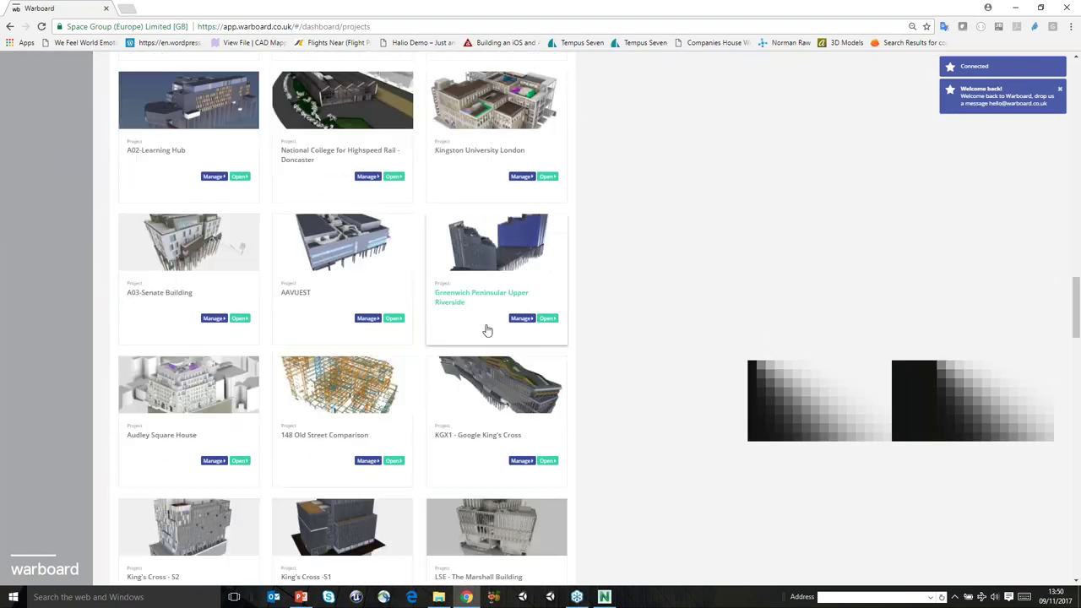
scroll(475, 335, "down", 6)
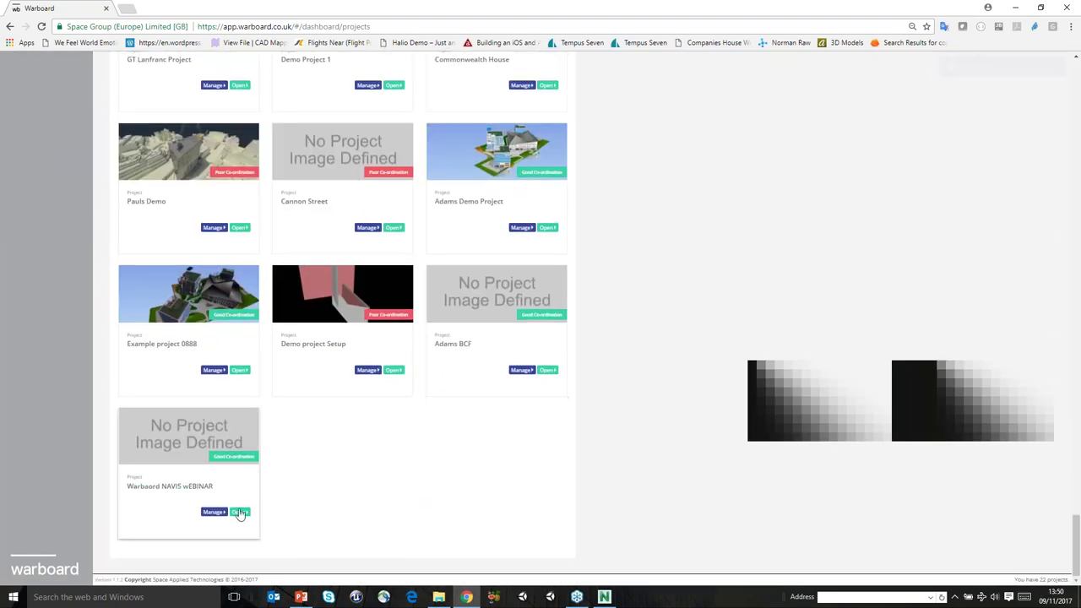
left_click(240, 515)
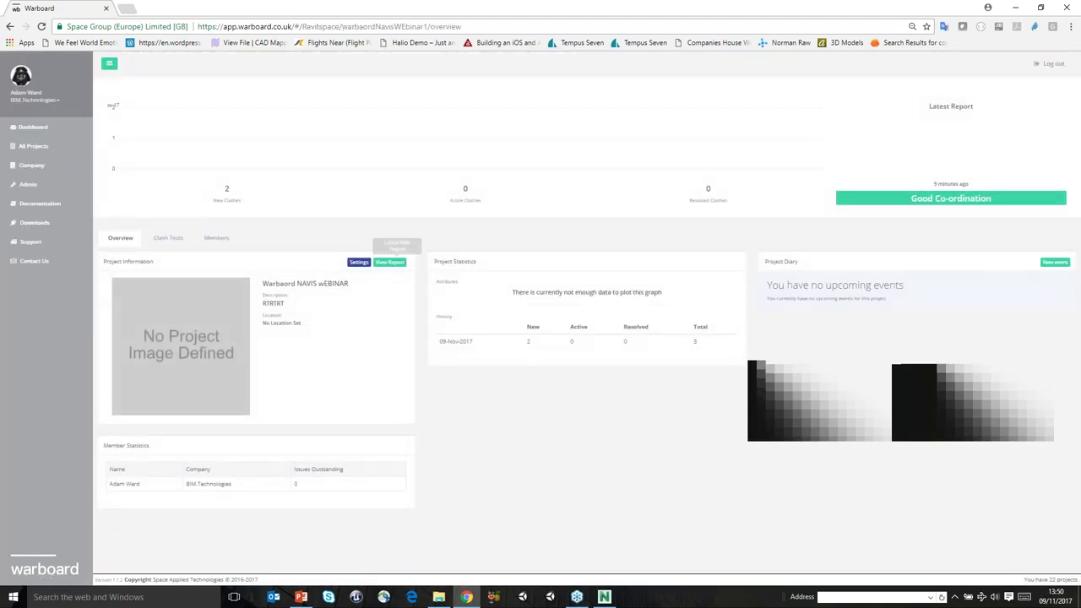
Open the project's CT01 - MEP vs Structure clash test and start uploading a clash to it
left_click(168, 238)
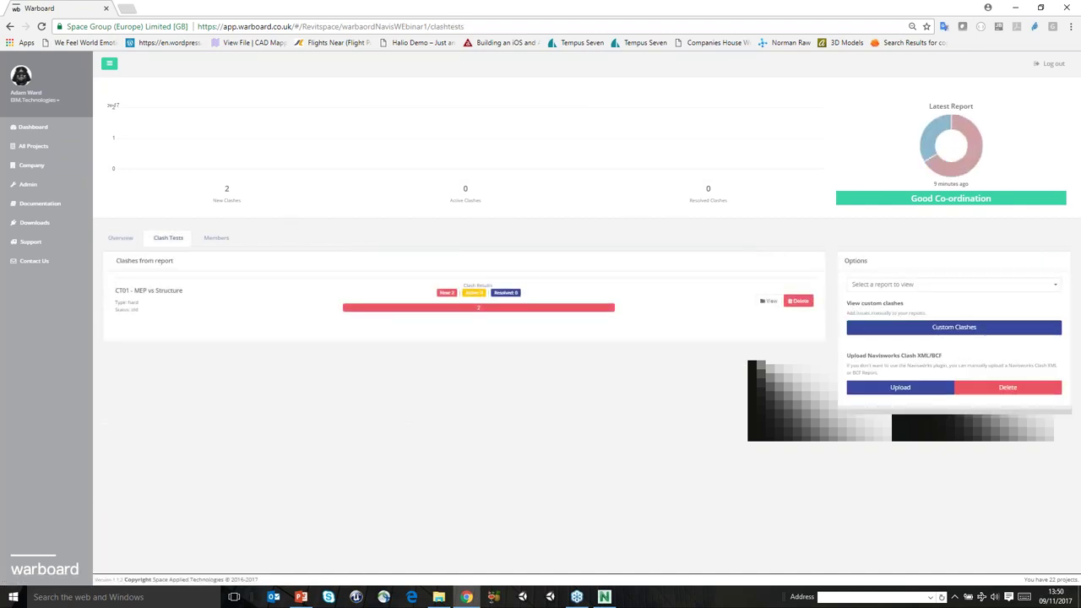
left_click(769, 302)
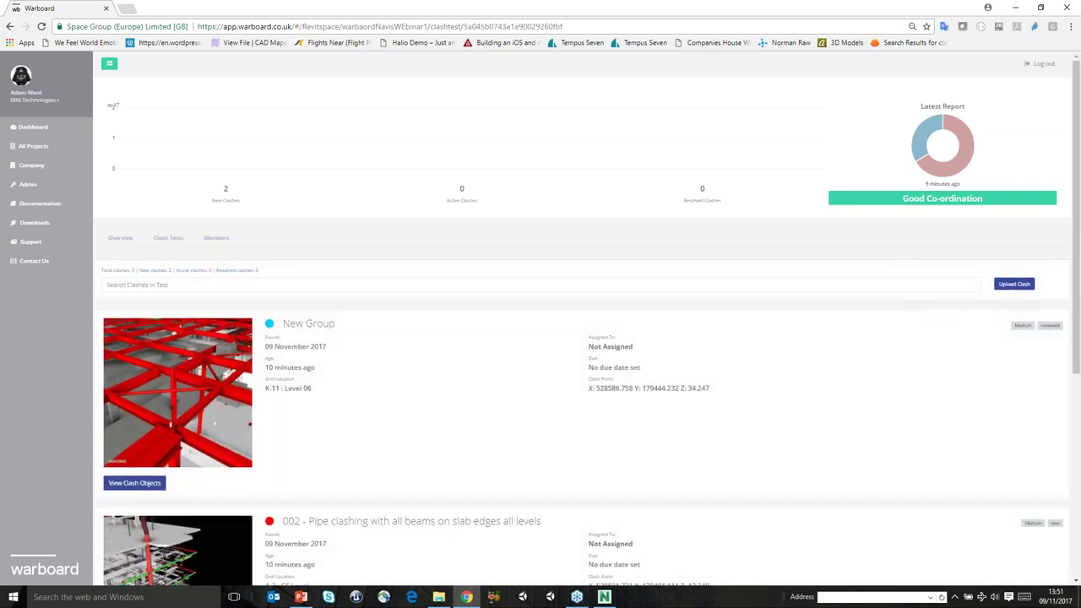
left_click(10, 27)
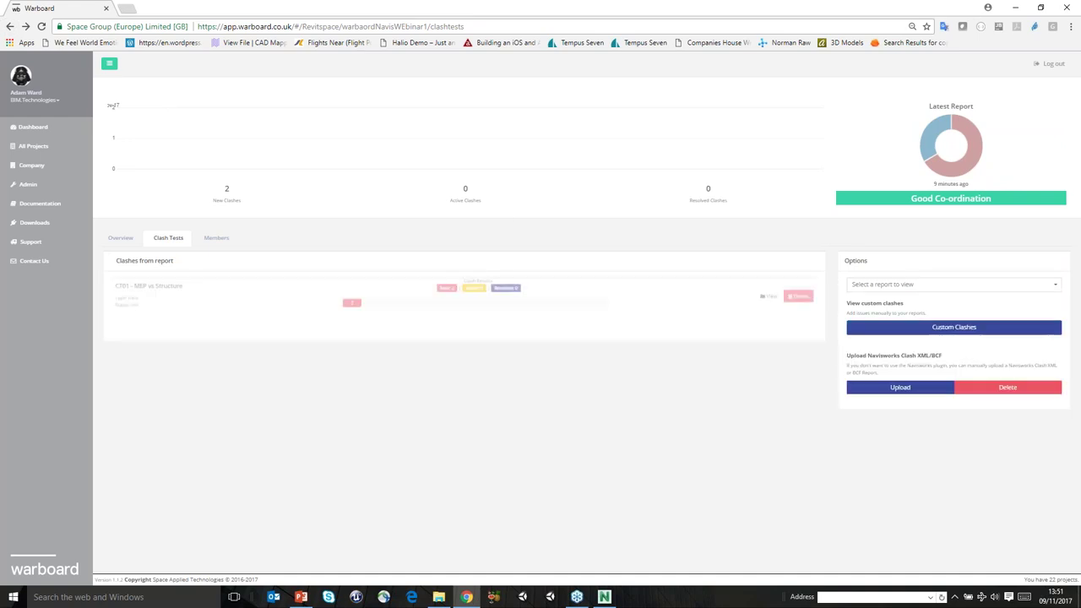
left_click(905, 338)
left_click(767, 302)
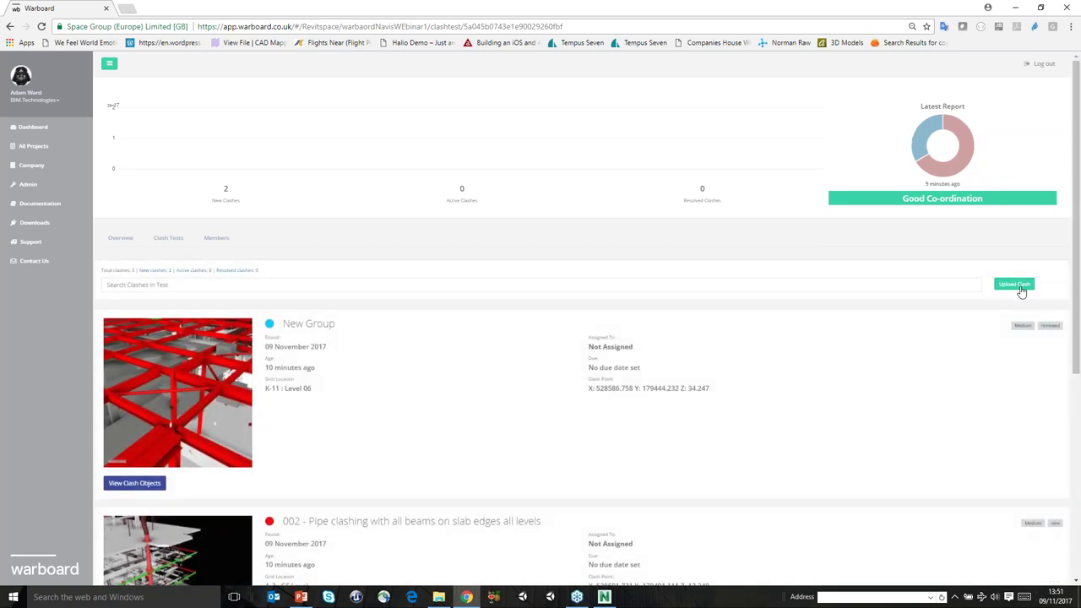
left_click(1017, 285)
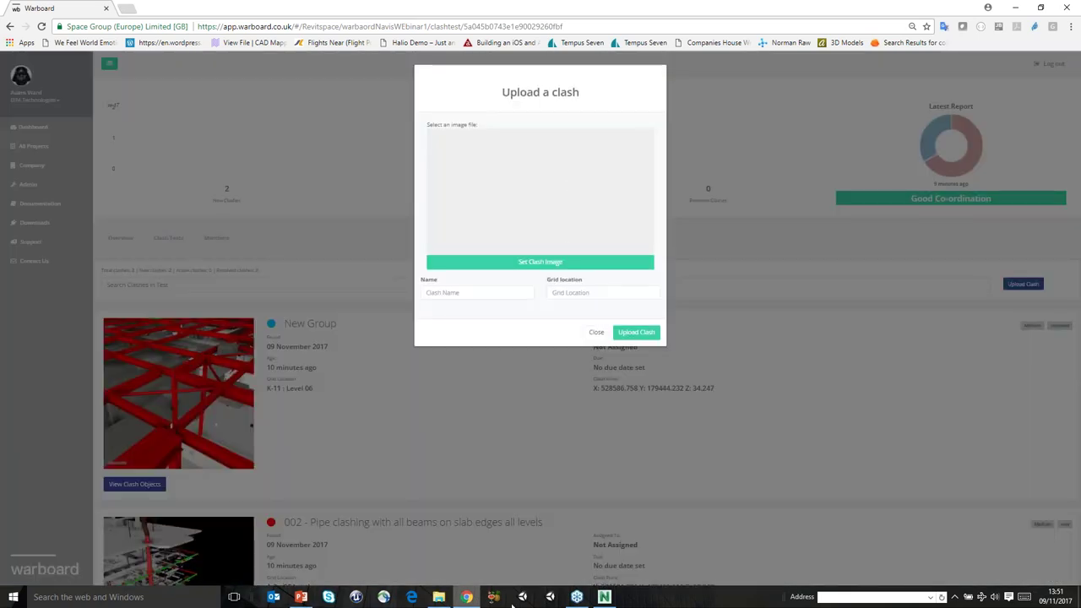
Switch to Navisworks and use the Snipping Tool to capture the model area around the misaligned column
left_click(612, 600)
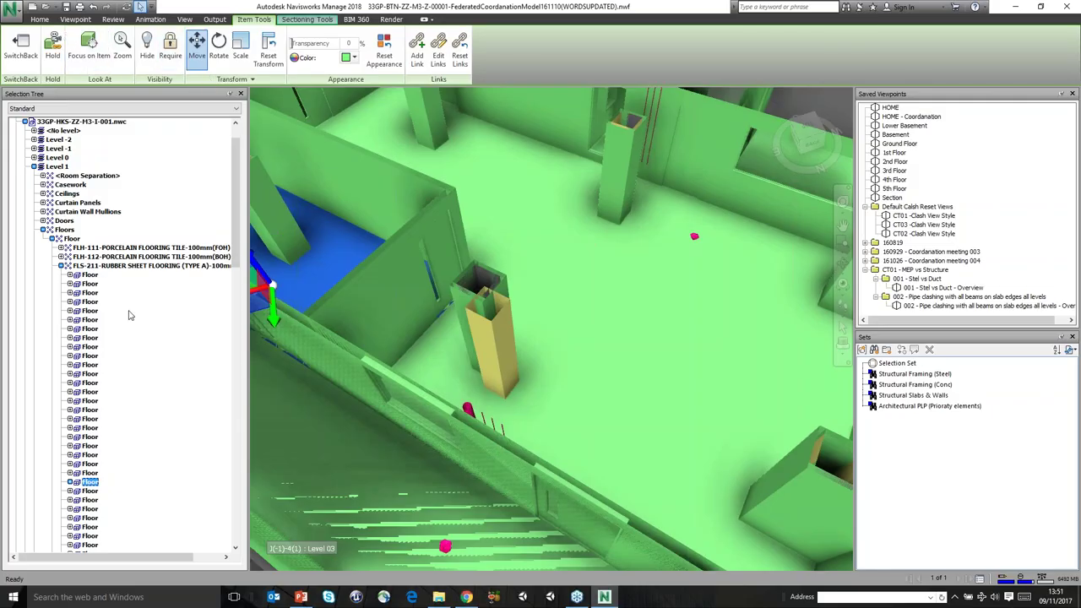
left_click(103, 594)
type("snip")
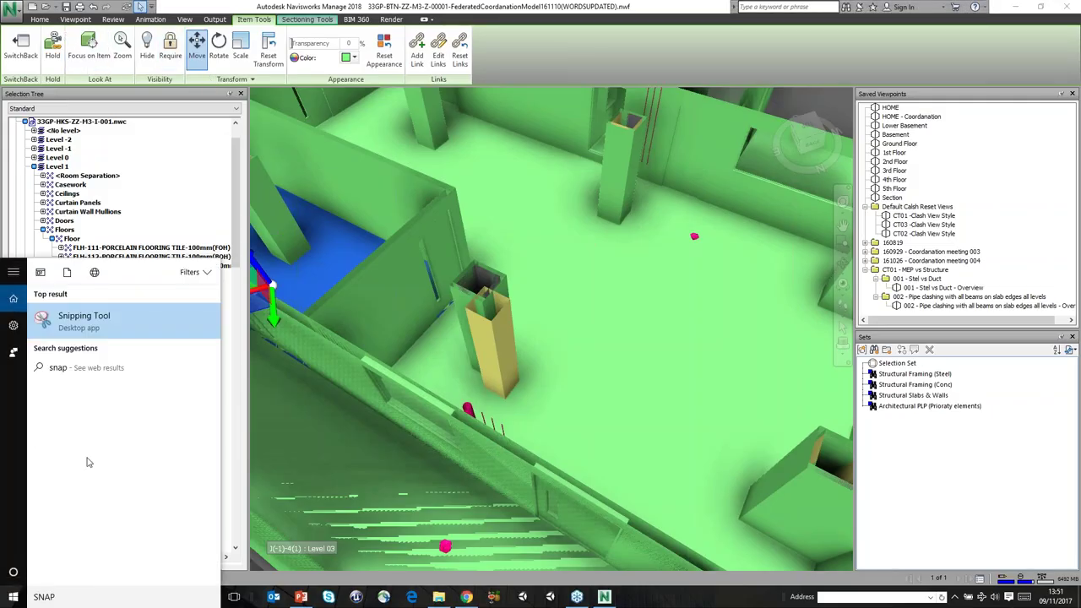
left_click(82, 311)
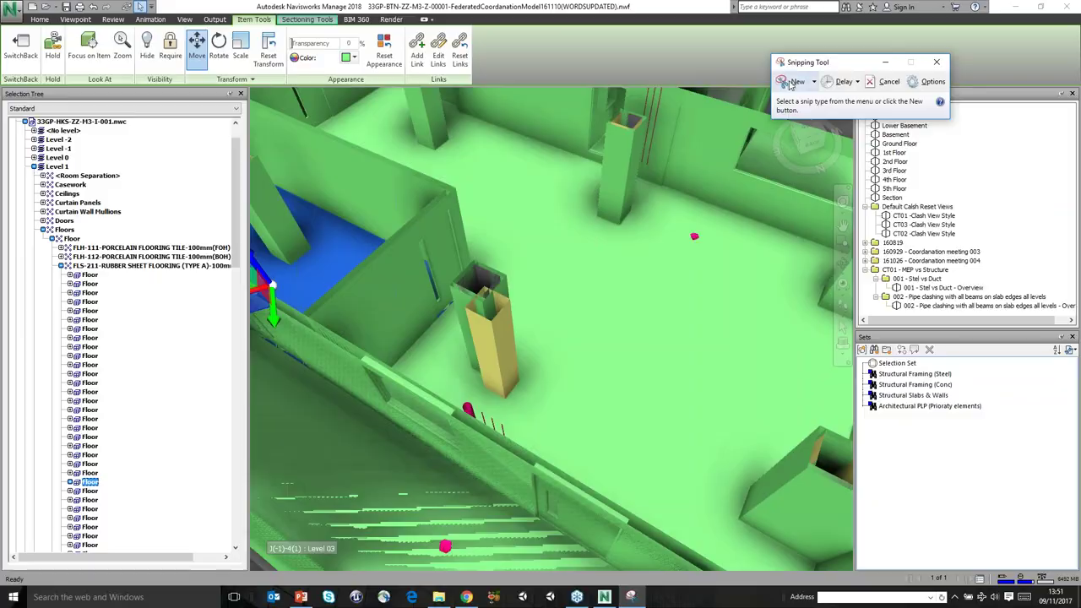
left_click(793, 81)
left_click_drag(264, 94, 739, 517)
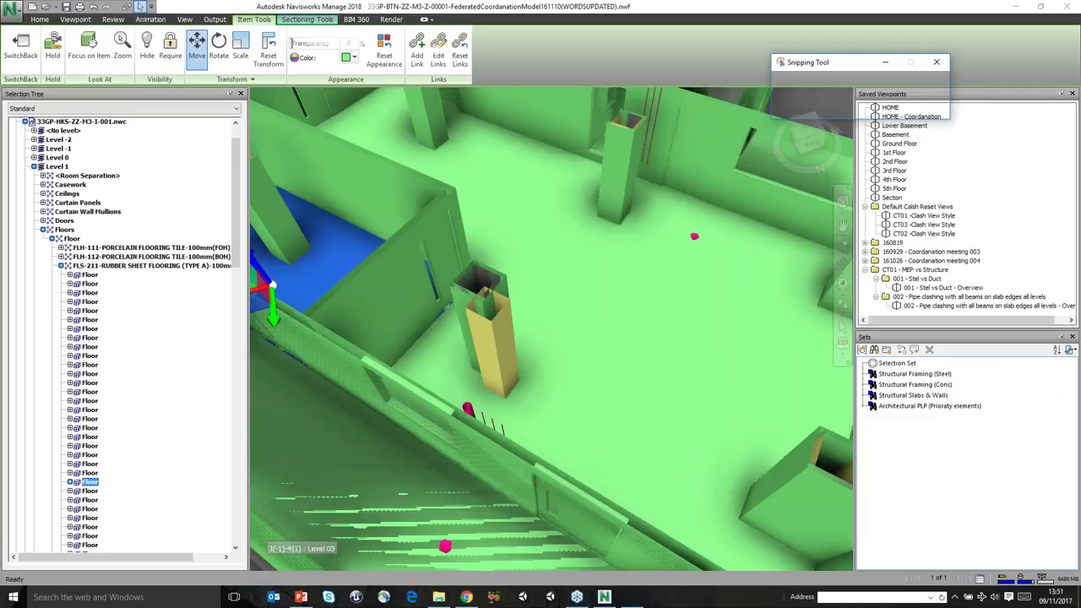
Save the snip as Capture.PNG in the Music folder and close the Snipping Tool
left_click(223, 23)
left_click(238, 54)
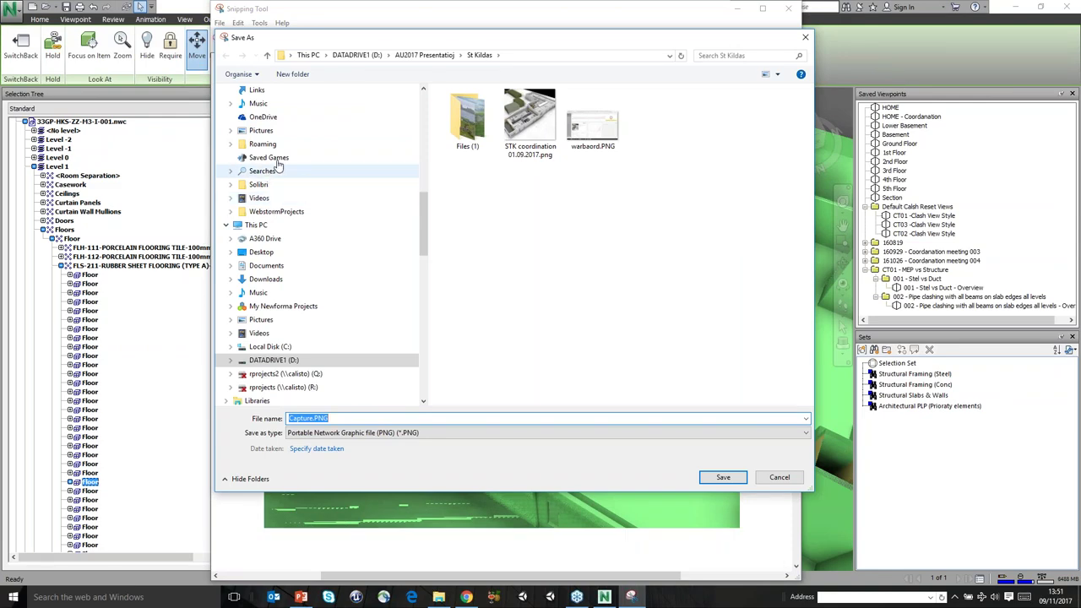
scroll(275, 169, "up", 1)
left_click(258, 117)
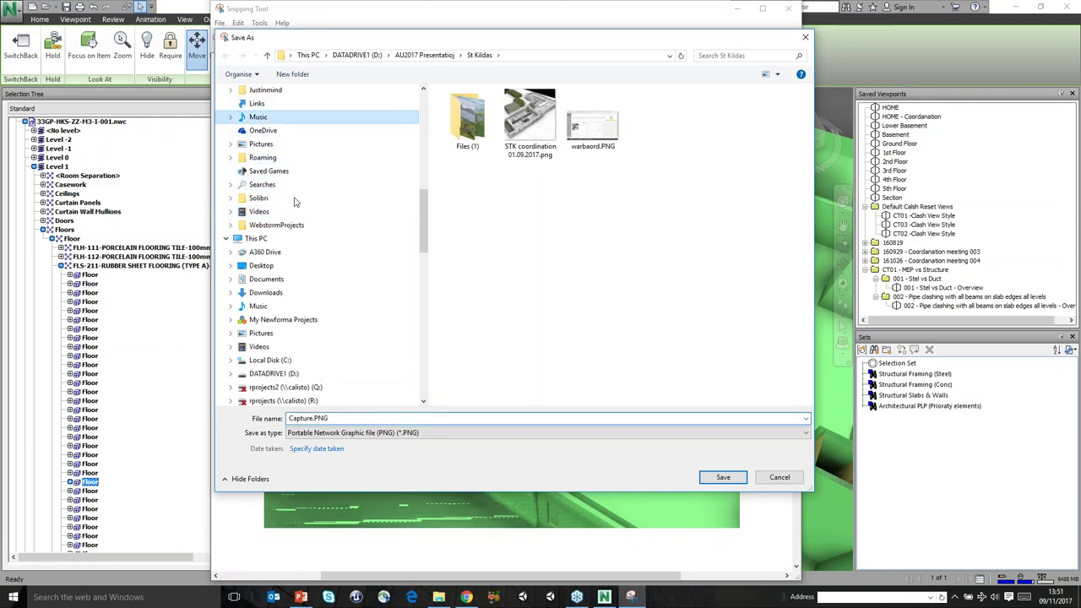
left_click(713, 478)
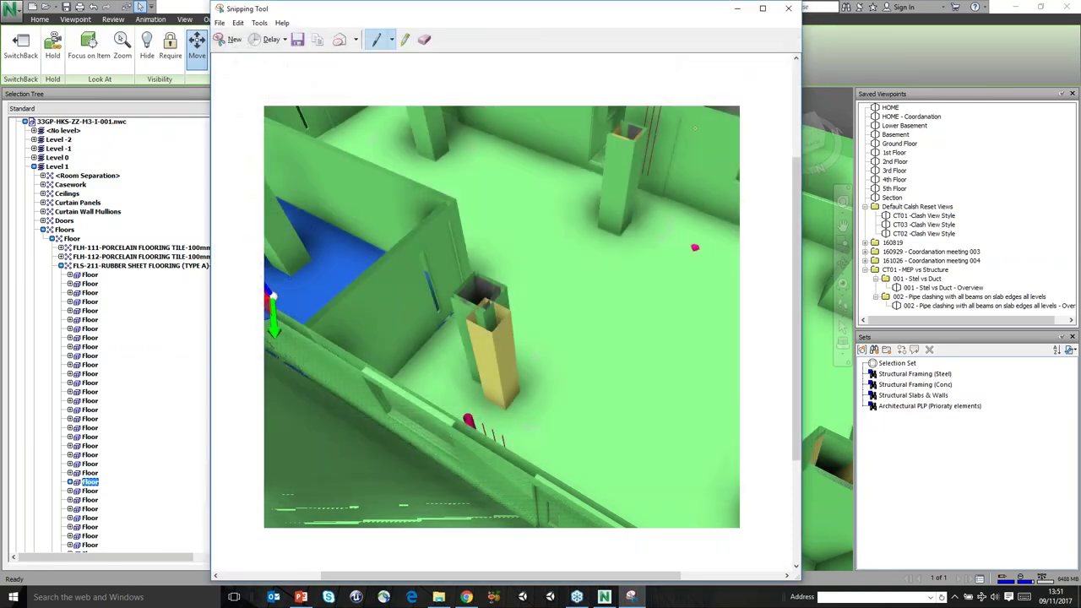
left_click(788, 7)
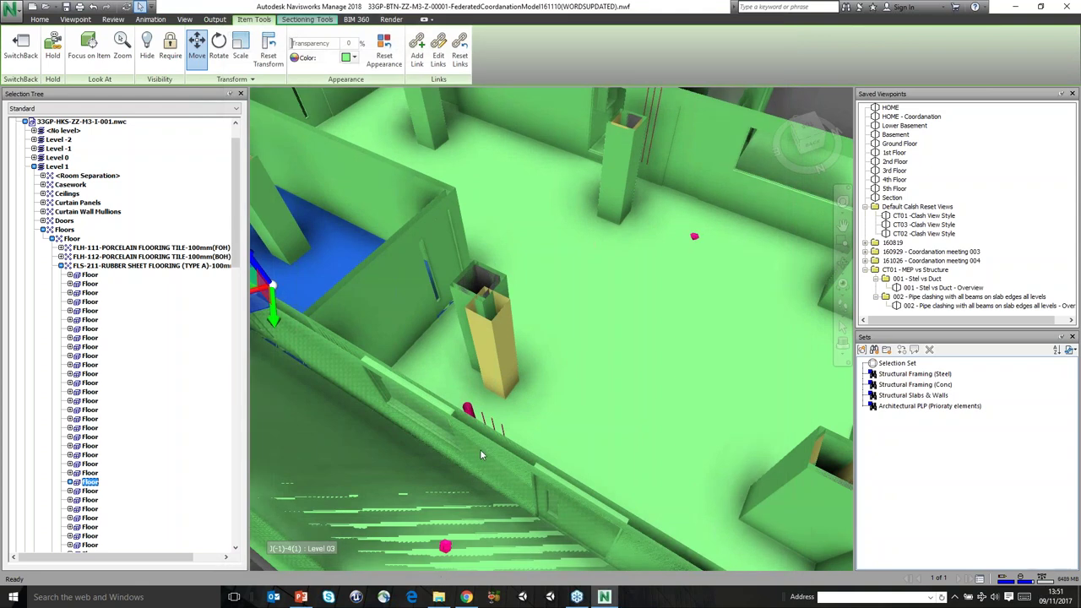
Return to Warboard in Chrome, set the saved column snip from the Music folder as the clash image, and enlarge its crop area
left_click(466, 597)
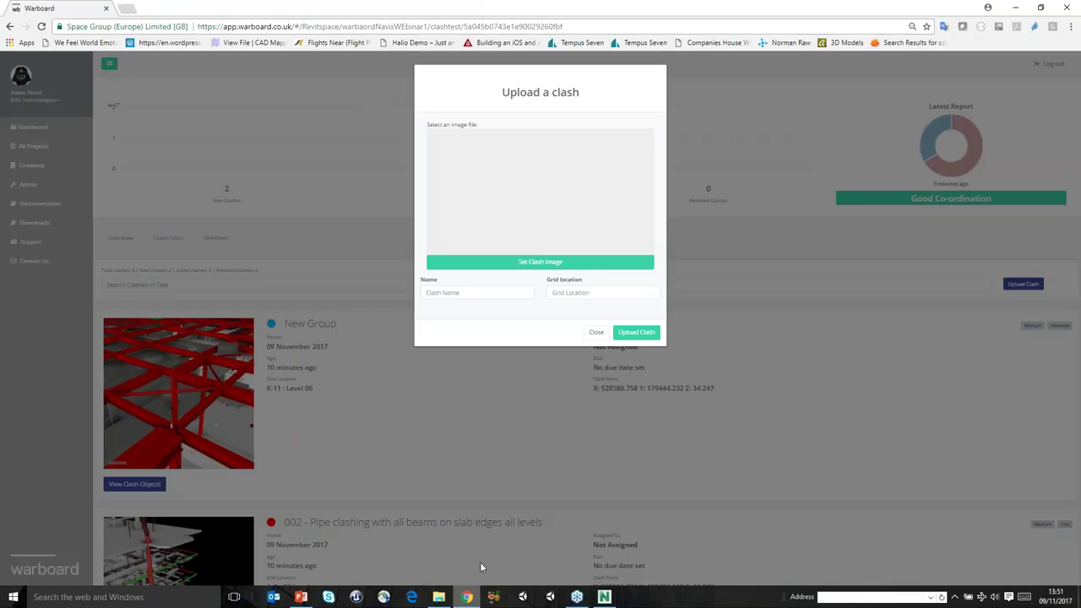
left_click(557, 263)
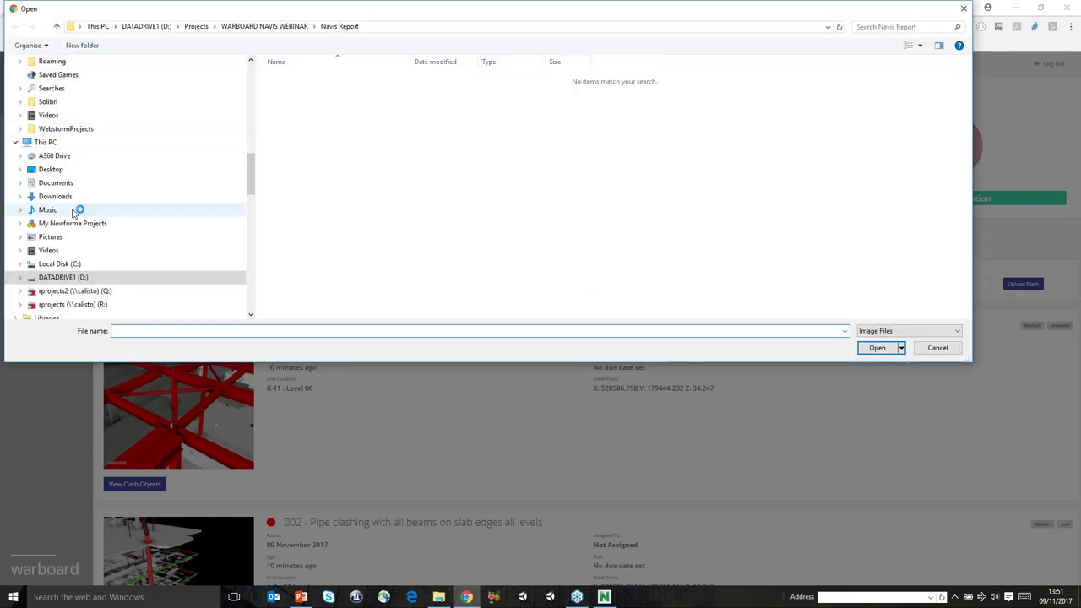
left_click(68, 209)
double_click(360, 93)
left_click_drag(538, 192, 617, 125)
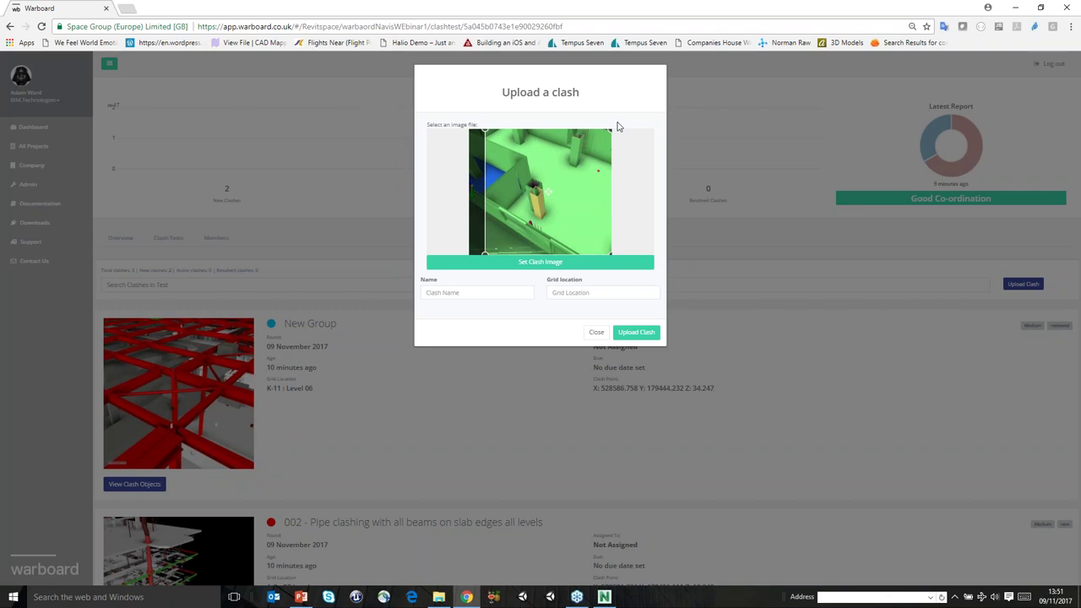
Name the clash "003 COLUM MISS ALIGNED", set its grid location to "GROUND fLOOR", and upload it
left_click(491, 288)
type("003")
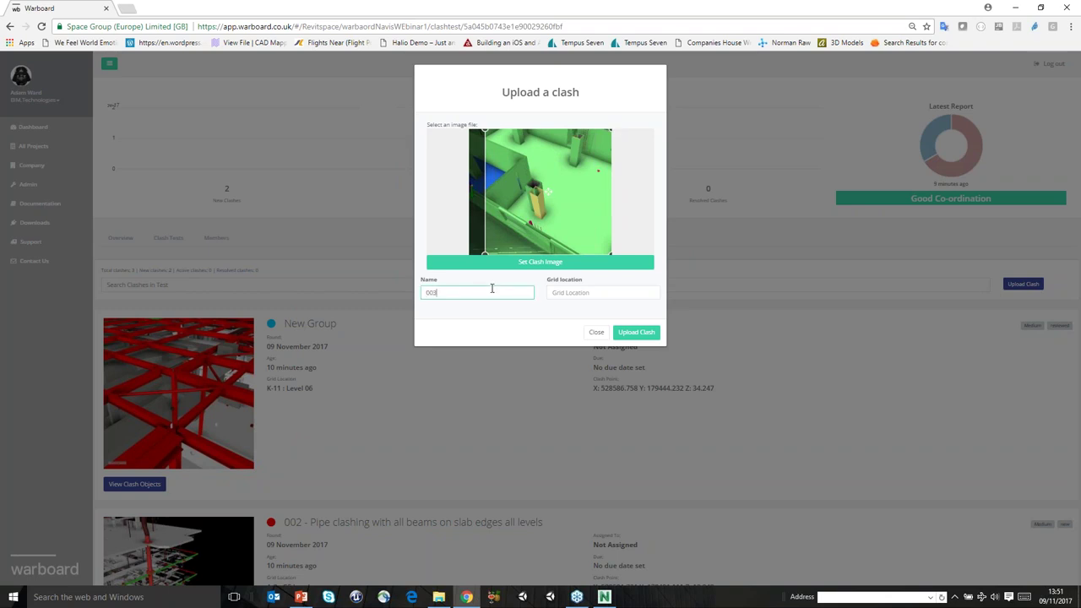
type(" COLUM MISS ALIGNED")
left_click(605, 292)
type("GROUND fLOOR")
left_click(547, 192)
left_click(636, 332)
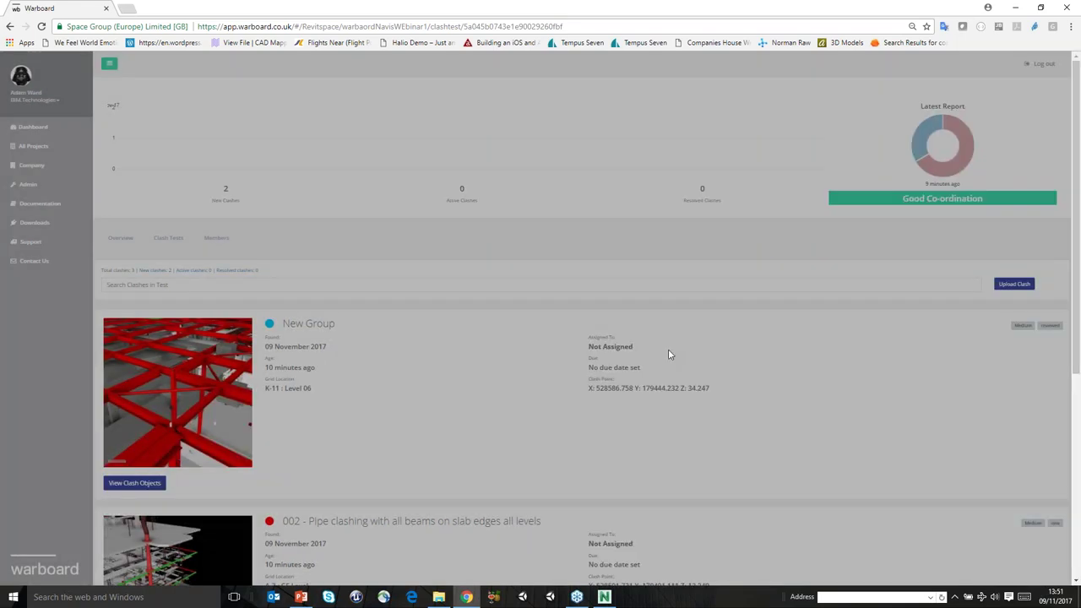
Open the 003 COLUM MISS ALIGNED clash, check its assignee and resolve date options, and close it without saving
scroll(456, 365, "down", 2)
scroll(457, 365, "down", 1)
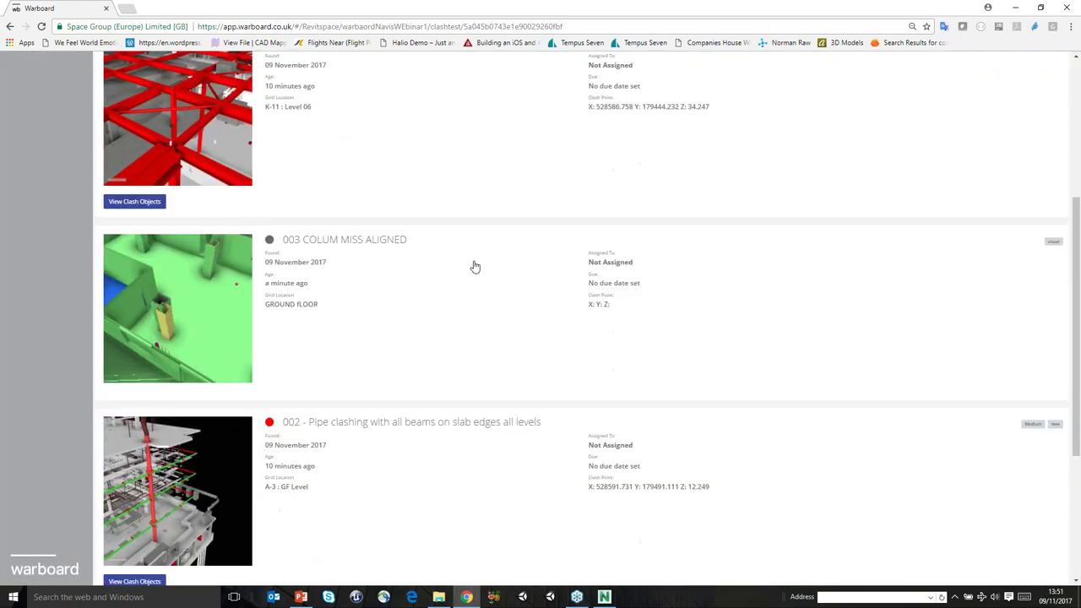
left_click(362, 241)
left_click(642, 104)
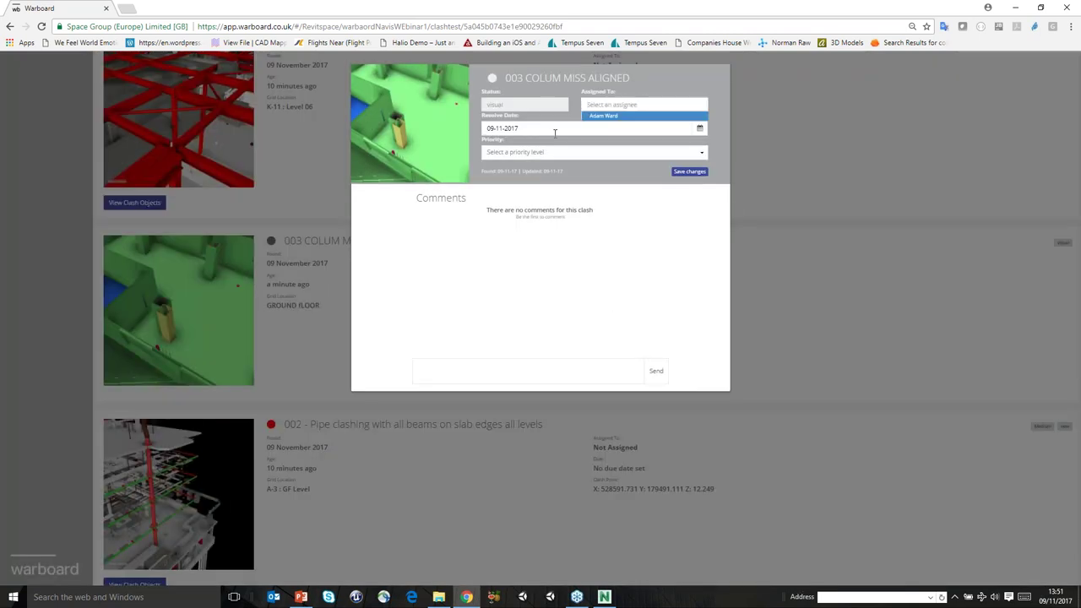
left_click(555, 128)
left_click(805, 242)
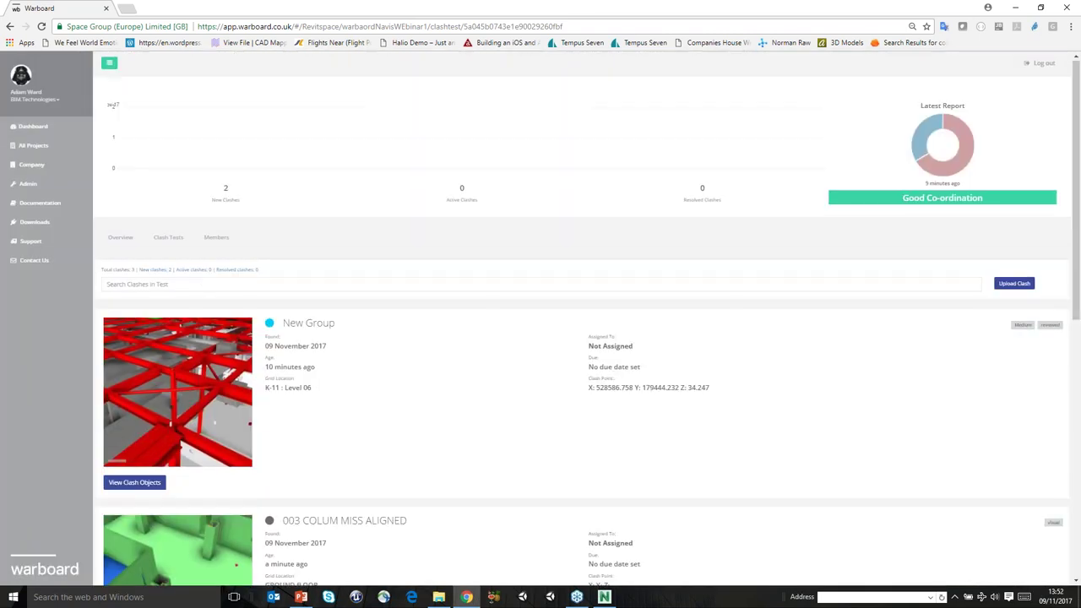
Open the project's latest web report and examine the New Group and 003 COLUM MISS ALIGNED pages
left_click(120, 237)
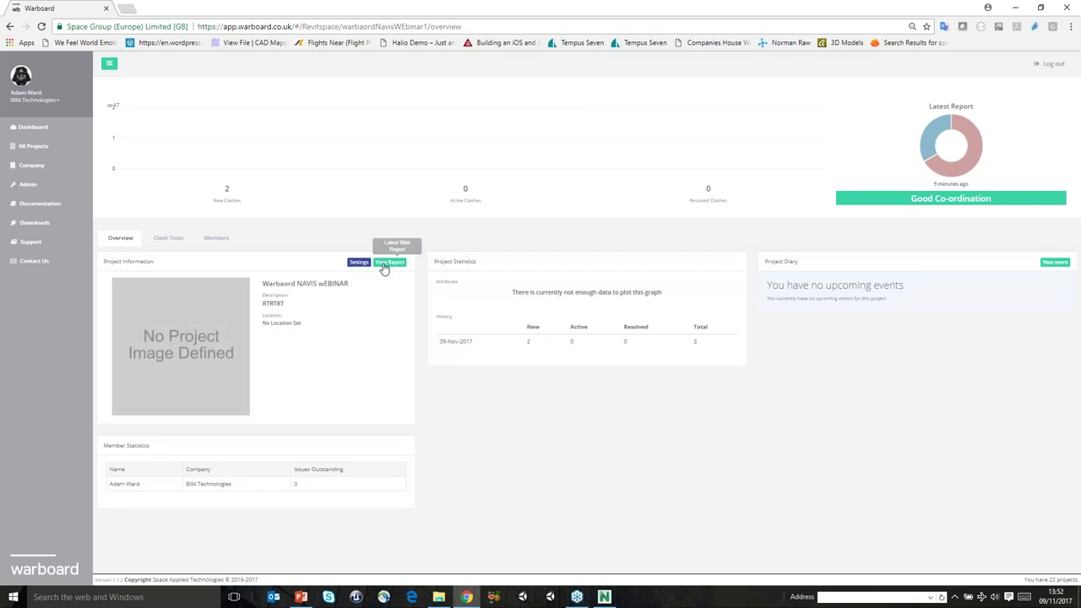
left_click(384, 260)
scroll(569, 256, "down", 20)
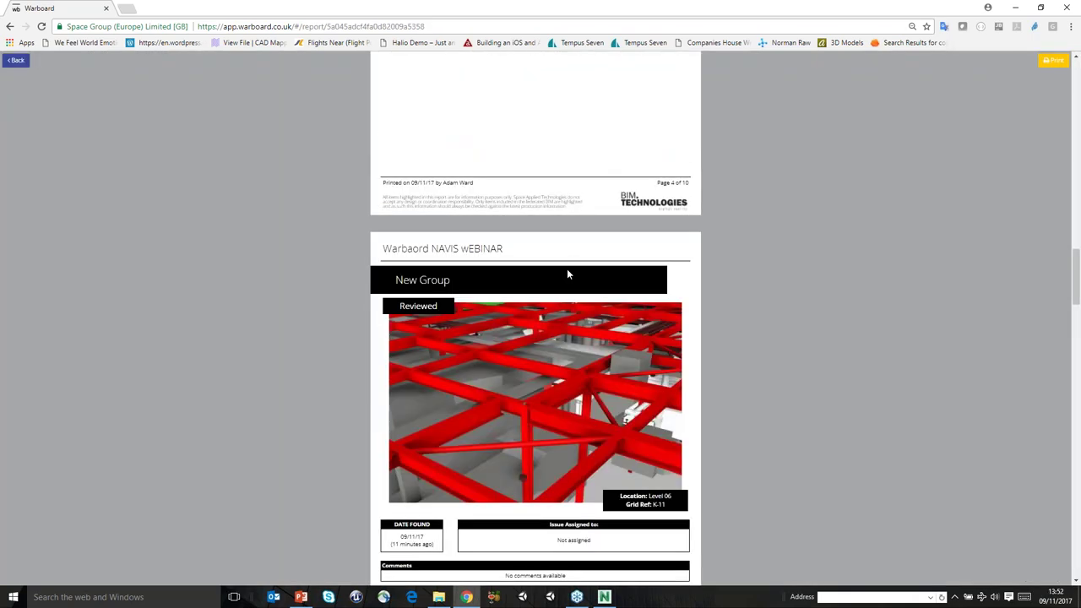
scroll(566, 280, "down", 3)
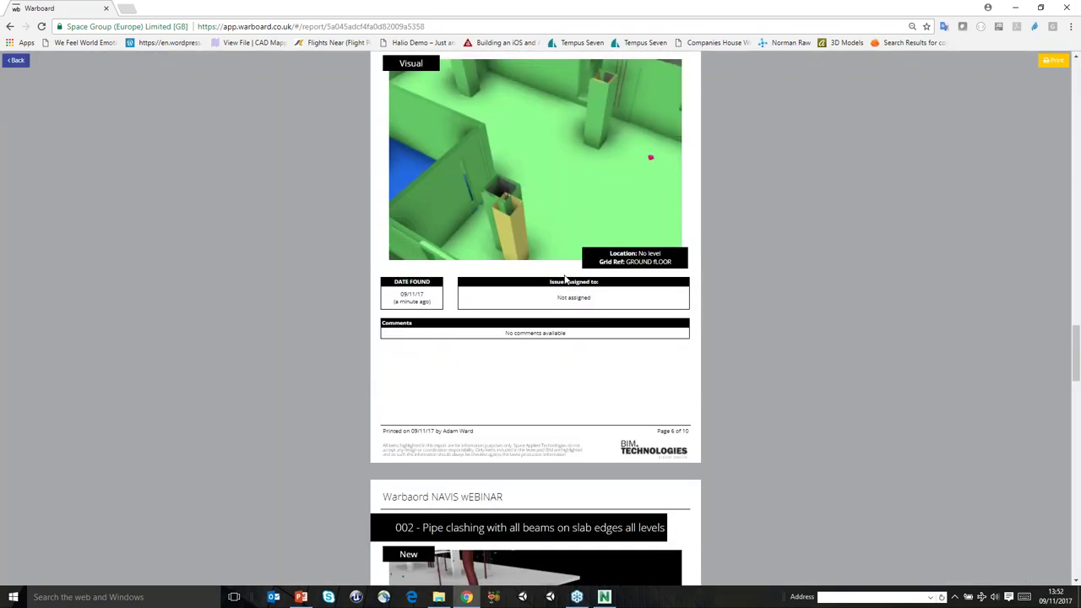
scroll(565, 280, "up", 8)
scroll(712, 261, "down", 7)
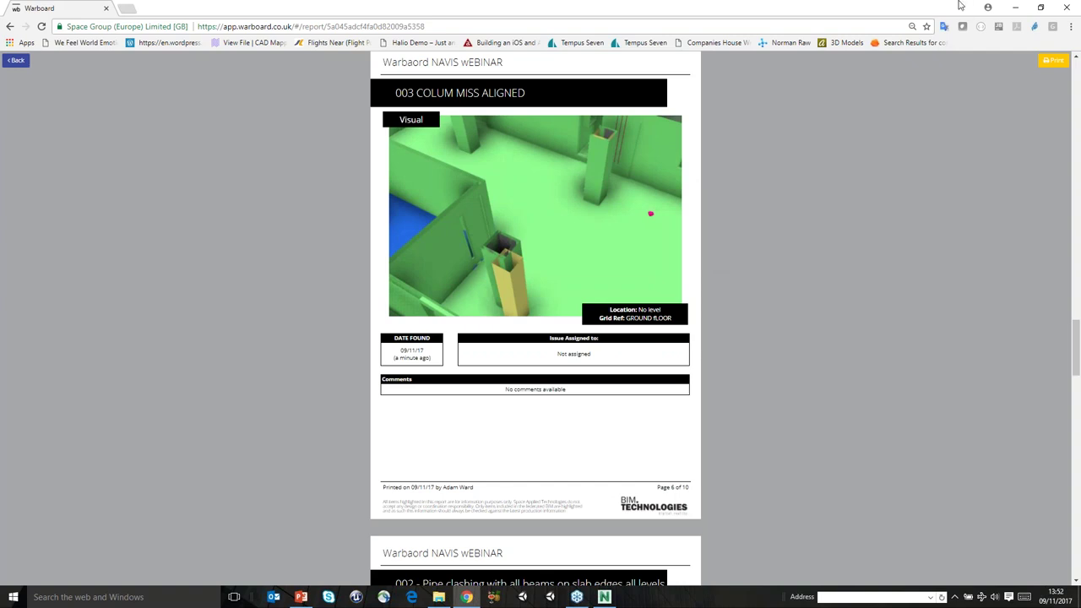
Switch to Navisworks and view the wider floor area around the shifted column
left_click(1015, 7)
scroll(487, 349, "down", 5)
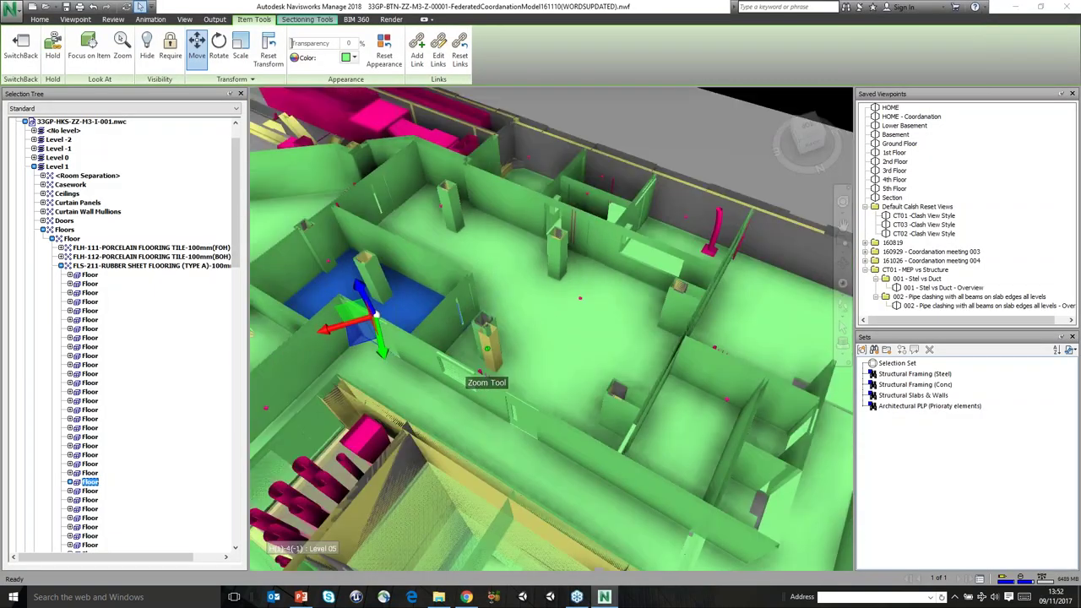
scroll(487, 348, "down", 3)
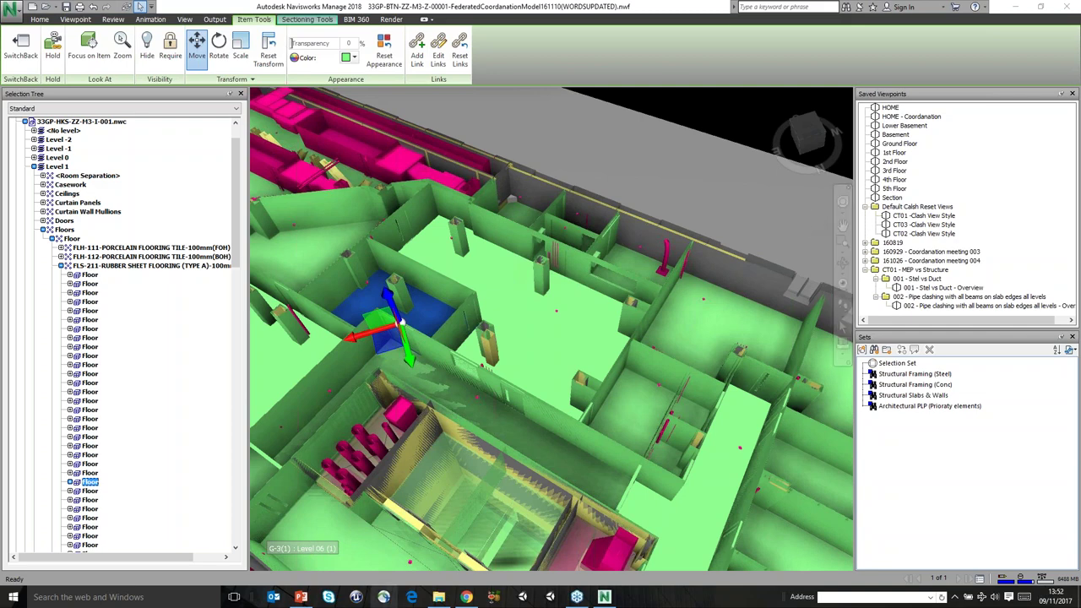
Switch back to the Warboard report in Chrome and return to the project overview
mouse_move(466, 596)
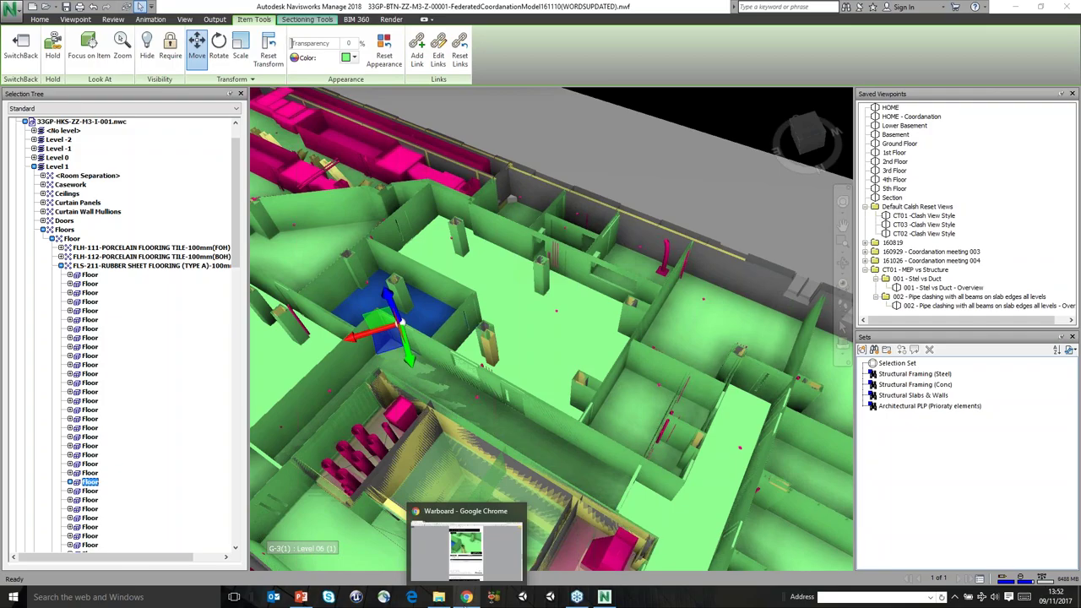
left_click(466, 597)
scroll(391, 262, "up", 5)
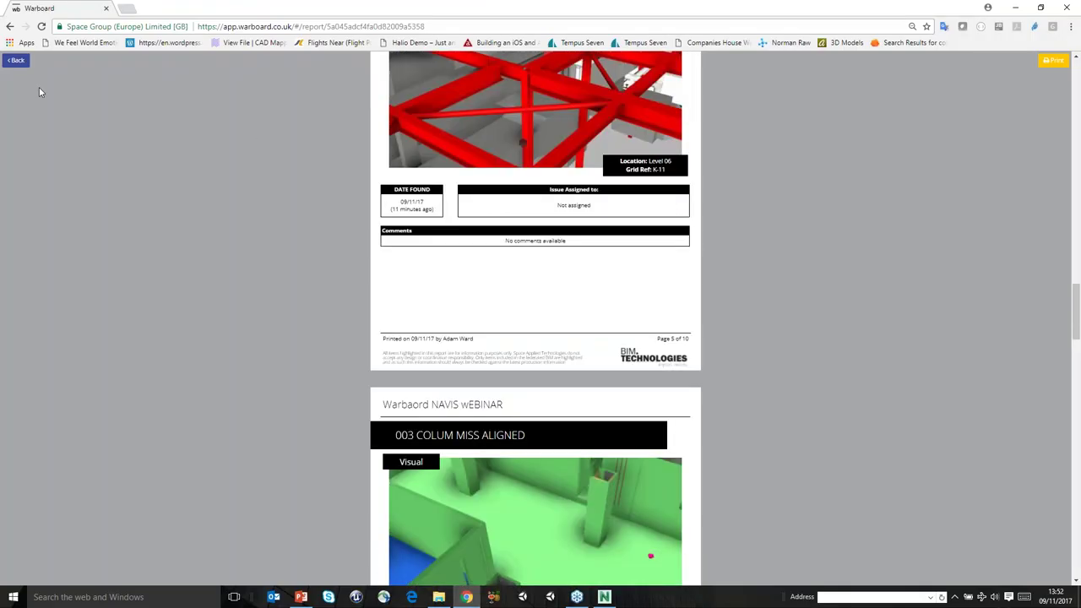
left_click(14, 58)
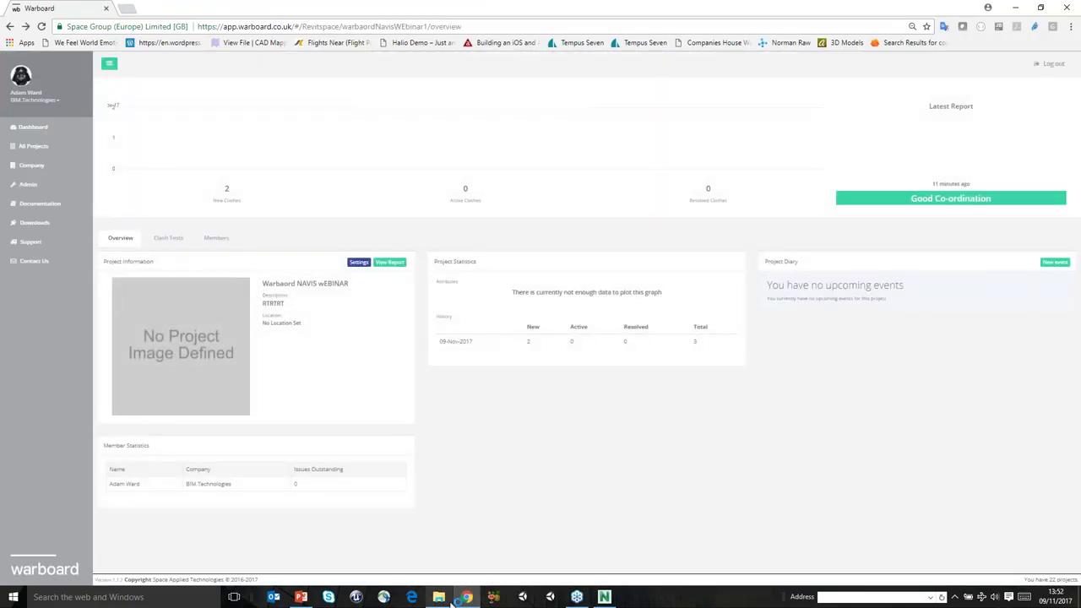
Switch to Navisworks, check the report format options for the CT01 - MEP vs Structure test in Clash Detective, and close it
left_click(602, 597)
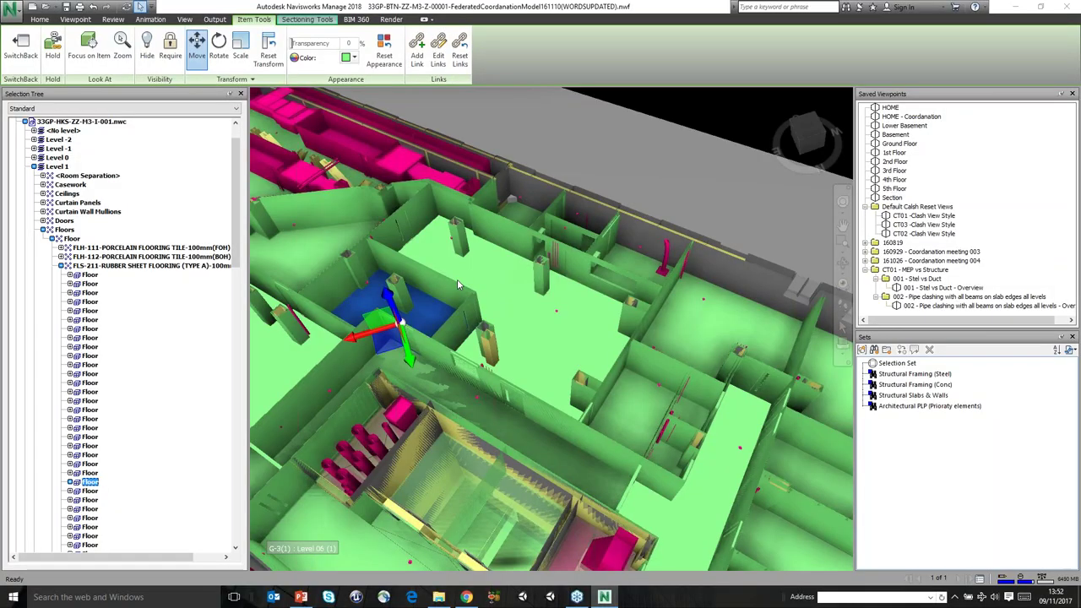
scroll(457, 278, "down", 5)
left_click(39, 18)
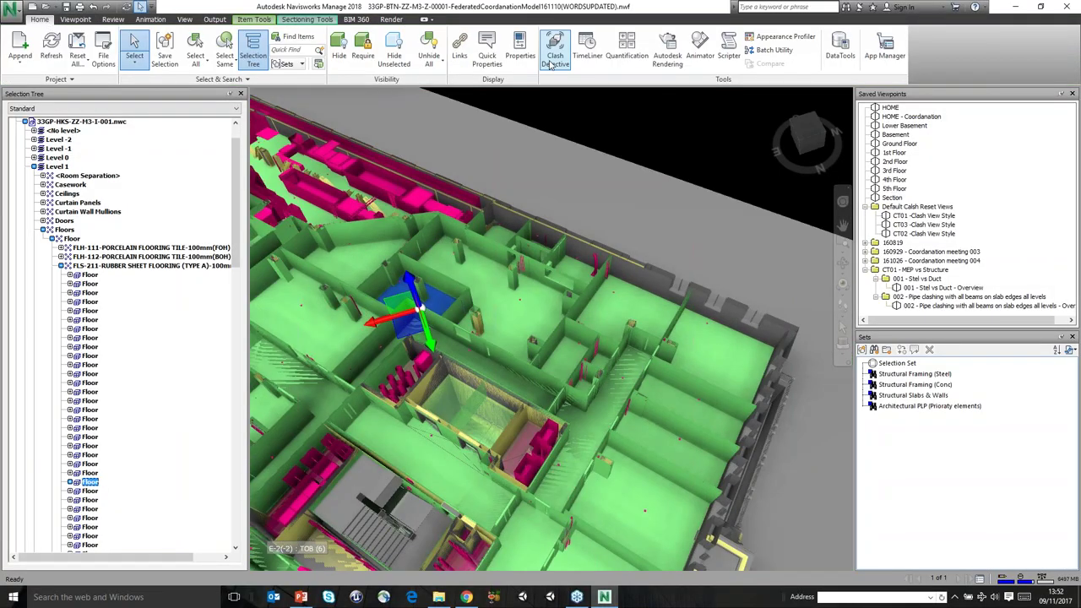
left_click(554, 56)
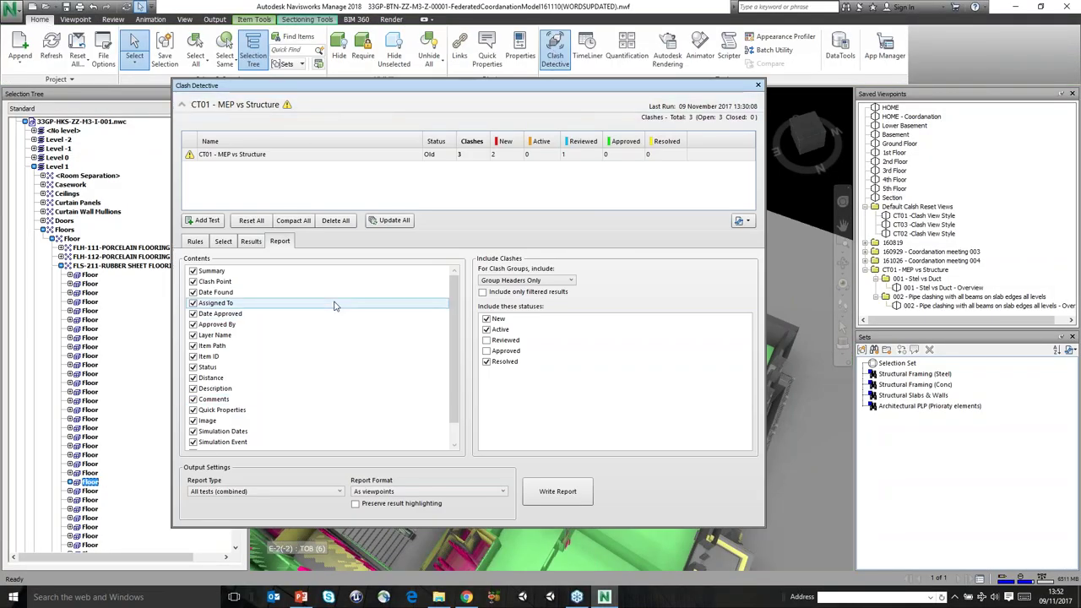
left_click(402, 491)
left_click(401, 496)
left_click_drag(570, 87, 359, 96)
left_click(546, 94)
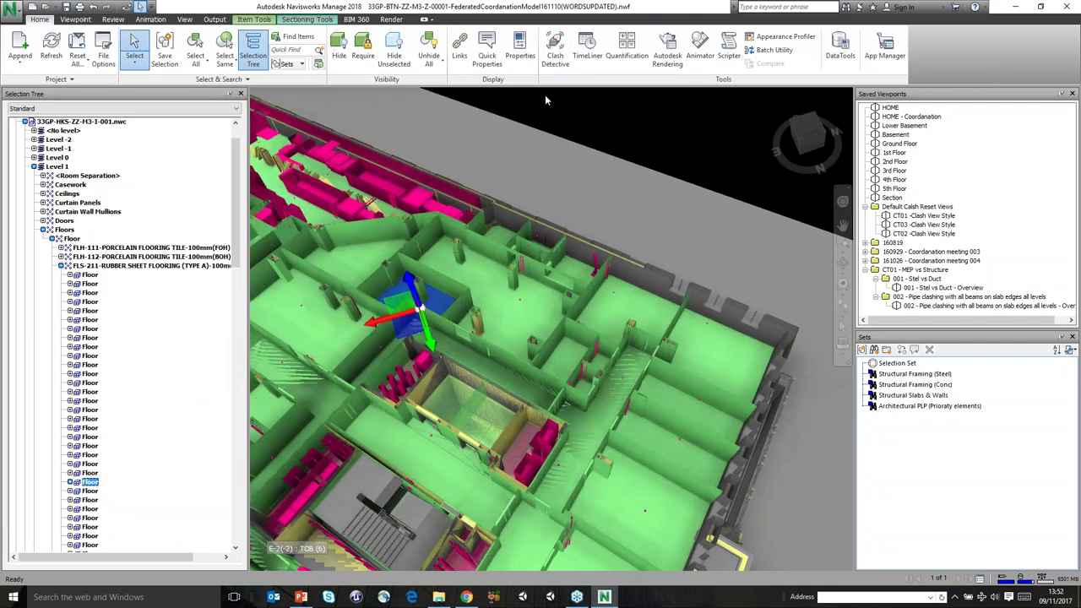
Switch to Warboard in Chrome, open Project Macallan from all projects, and examine its overview and member statistics
left_click(466, 594)
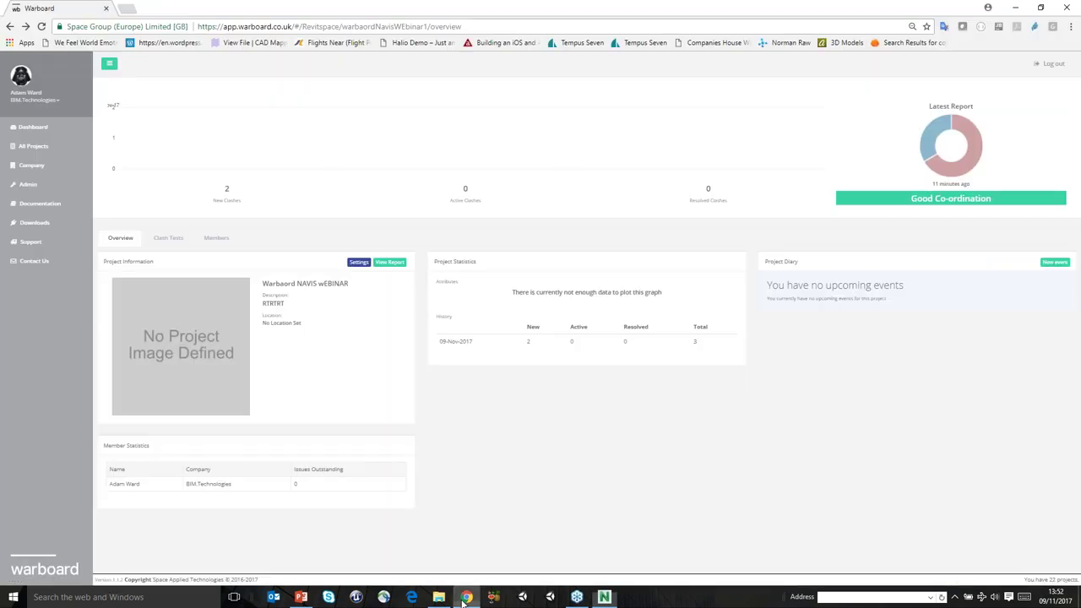
left_click(32, 126)
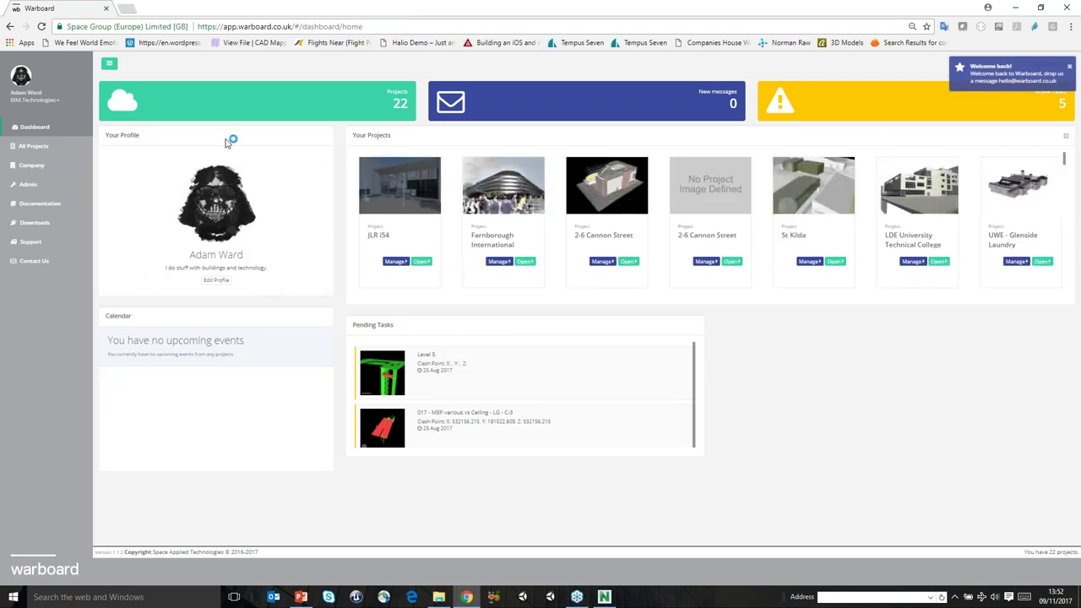
left_click(33, 145)
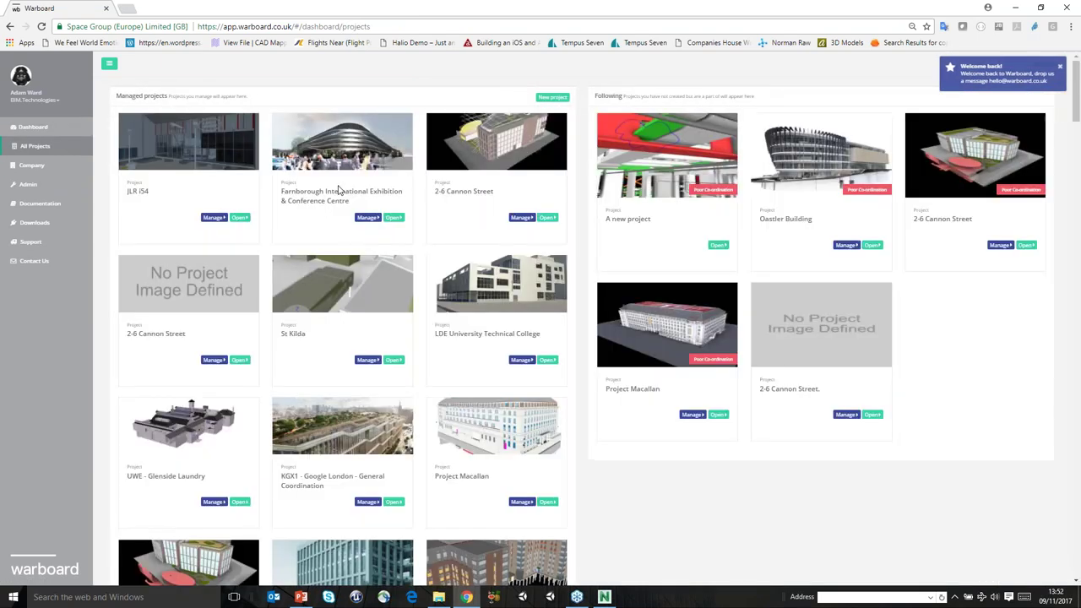
scroll(338, 191, "down", 6)
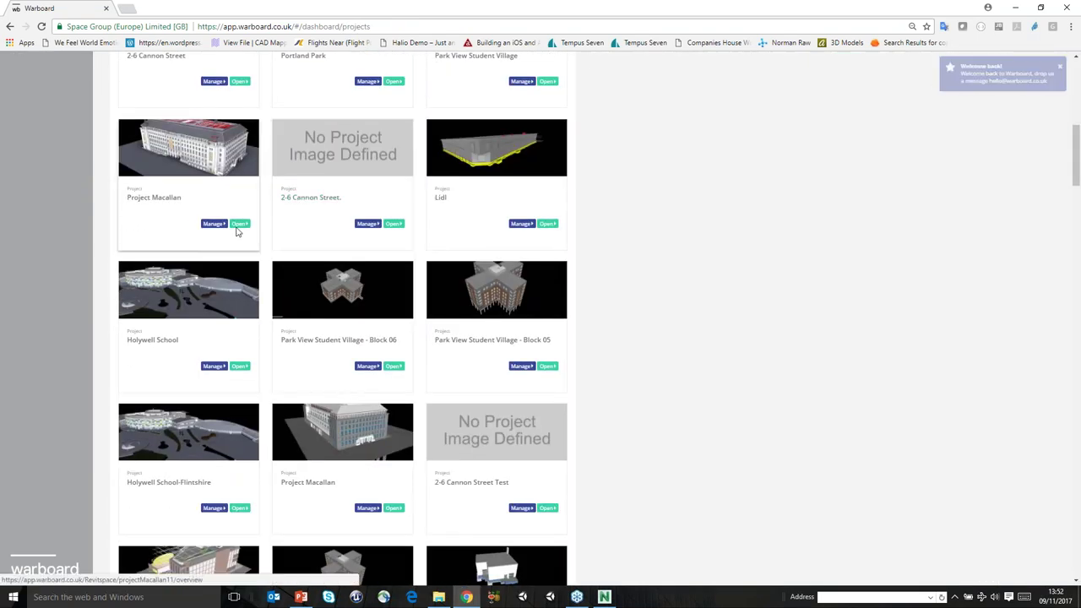
left_click(240, 223)
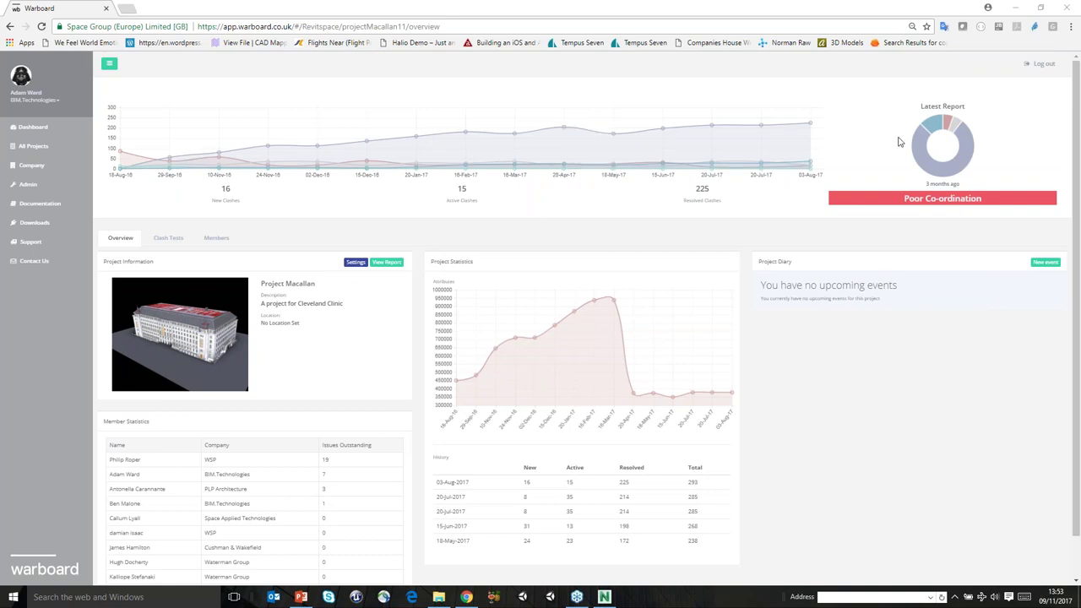
scroll(945, 151, "down", 1)
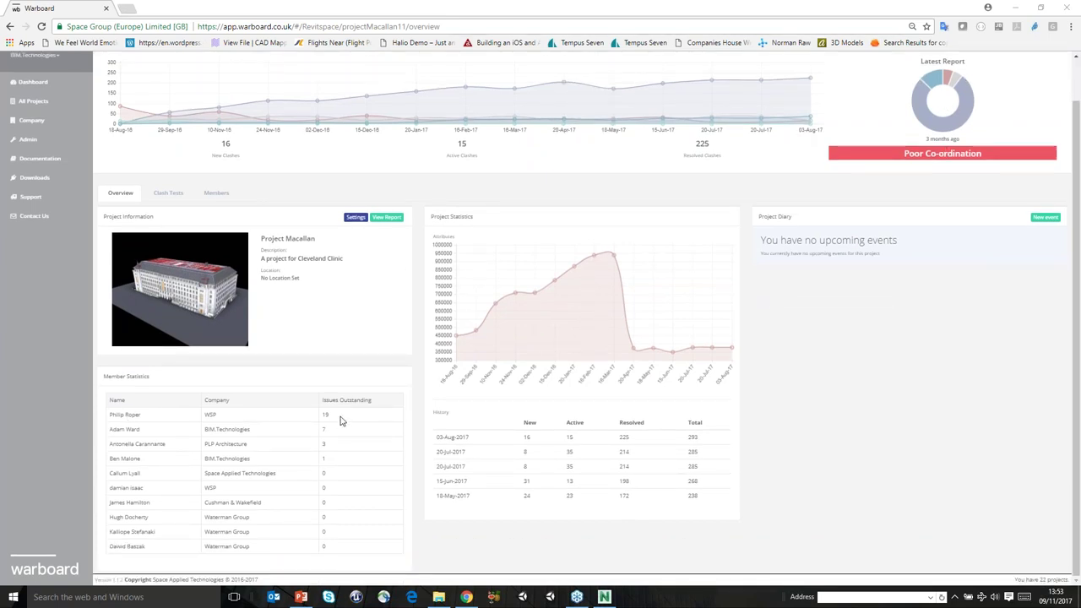
Open the CT01_0 -MEP(All) vs Structure(Steel only) test, examine clash 203's assignee, resolve date and comments, and close it without saving
left_click(168, 193)
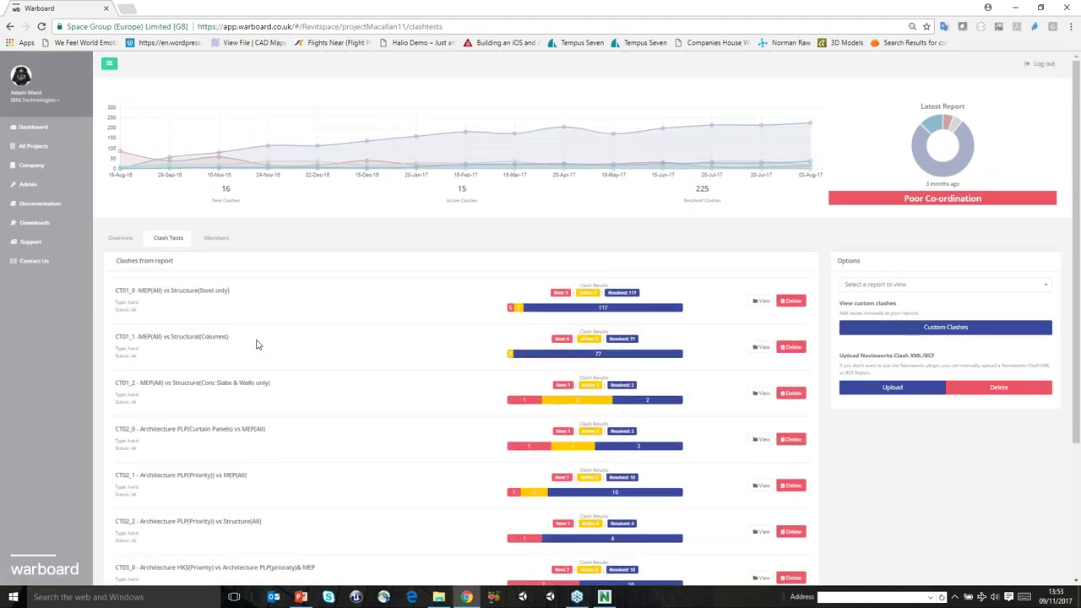
left_click(761, 301)
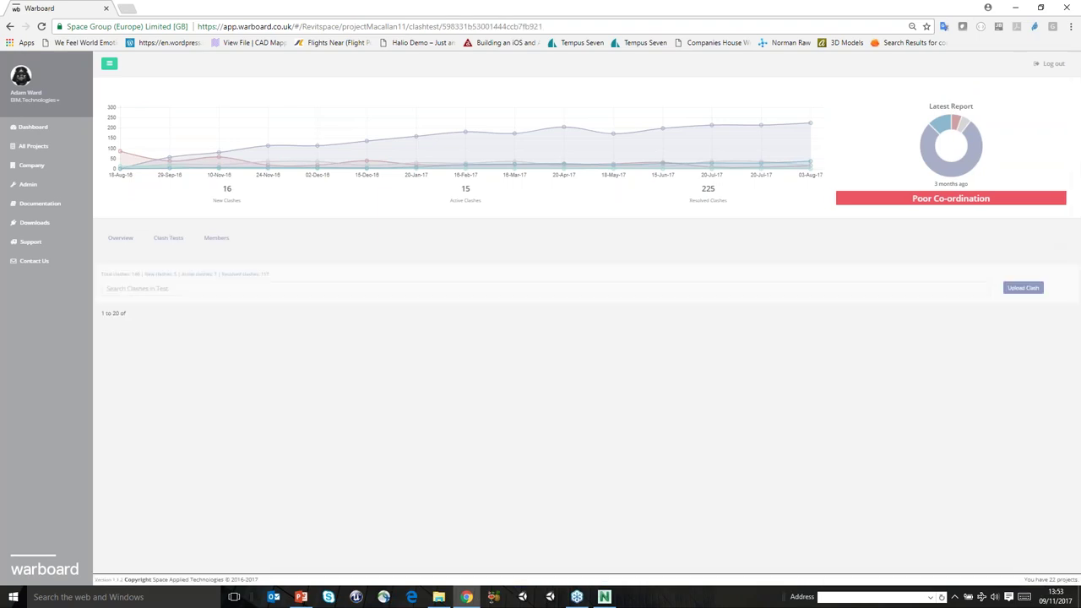
scroll(687, 322, "down", 5)
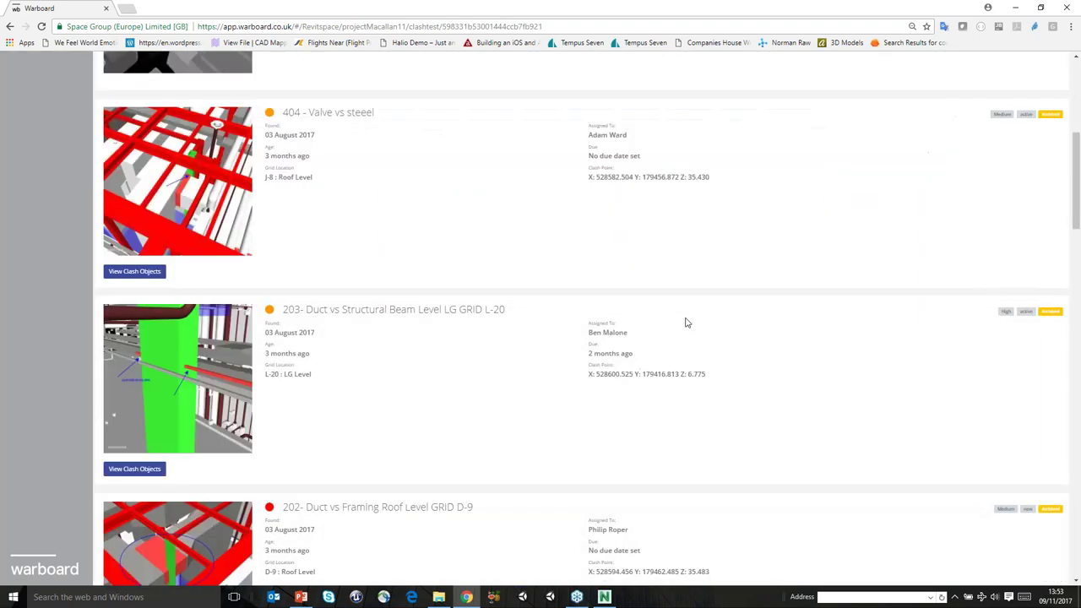
scroll(687, 321, "down", 3)
scroll(287, 228, "up", 2)
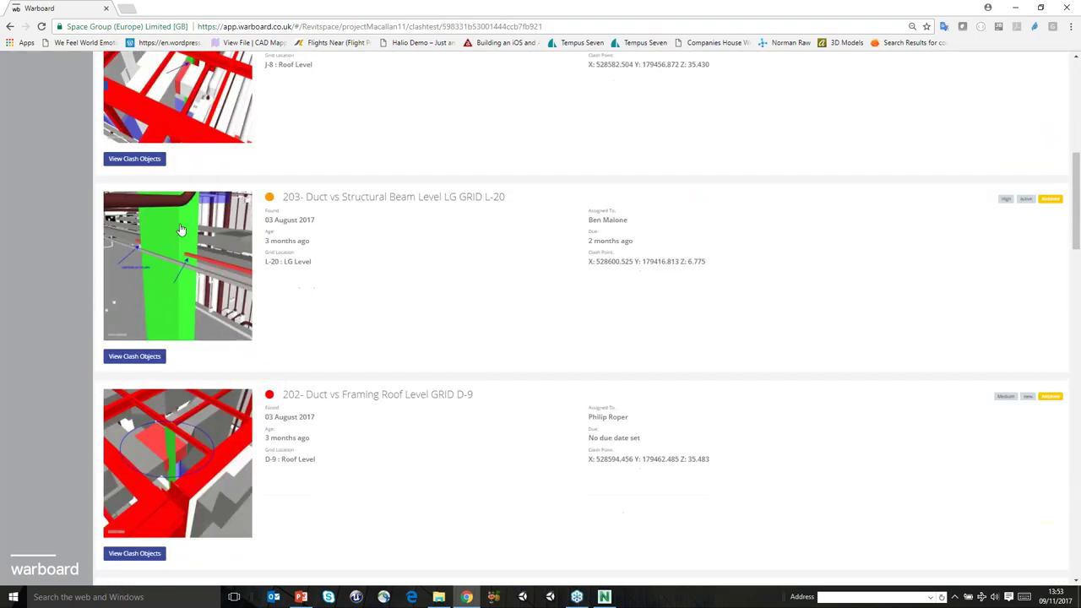
left_click(252, 219)
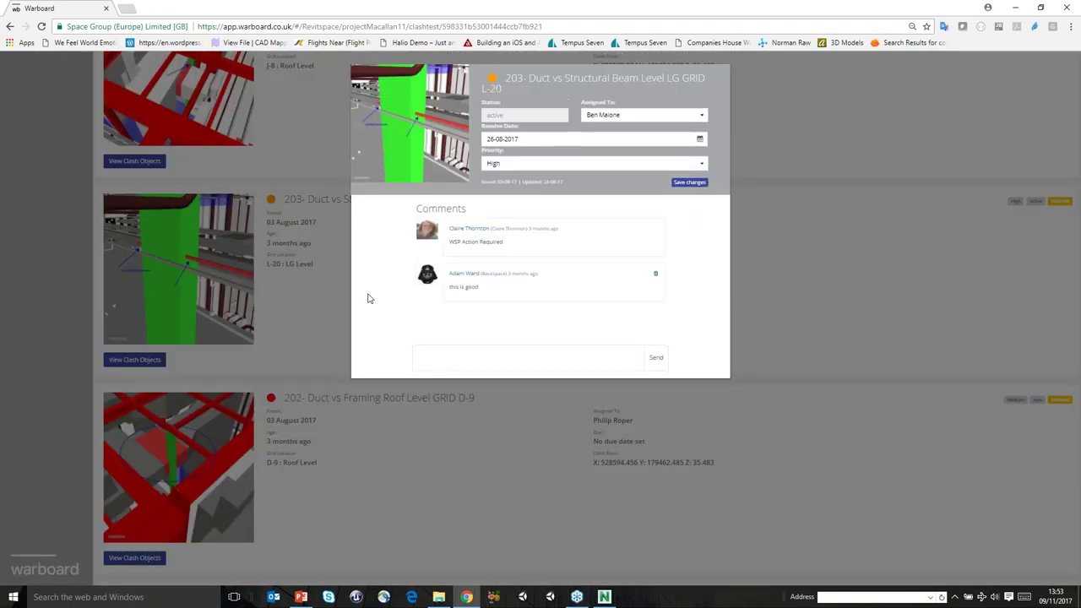
left_click(610, 117)
left_click(603, 144)
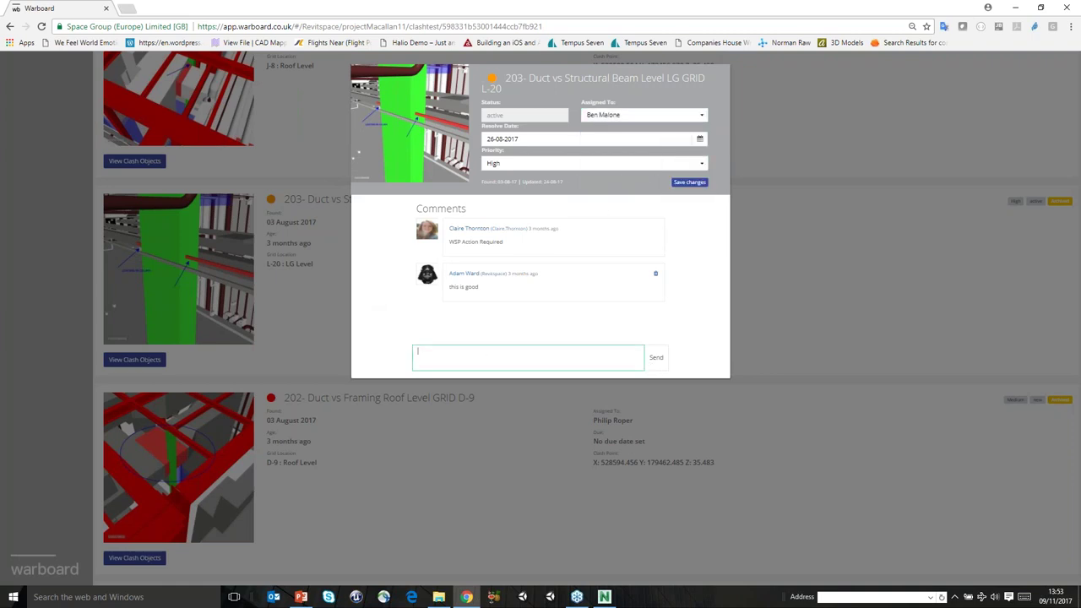
left_click(774, 261)
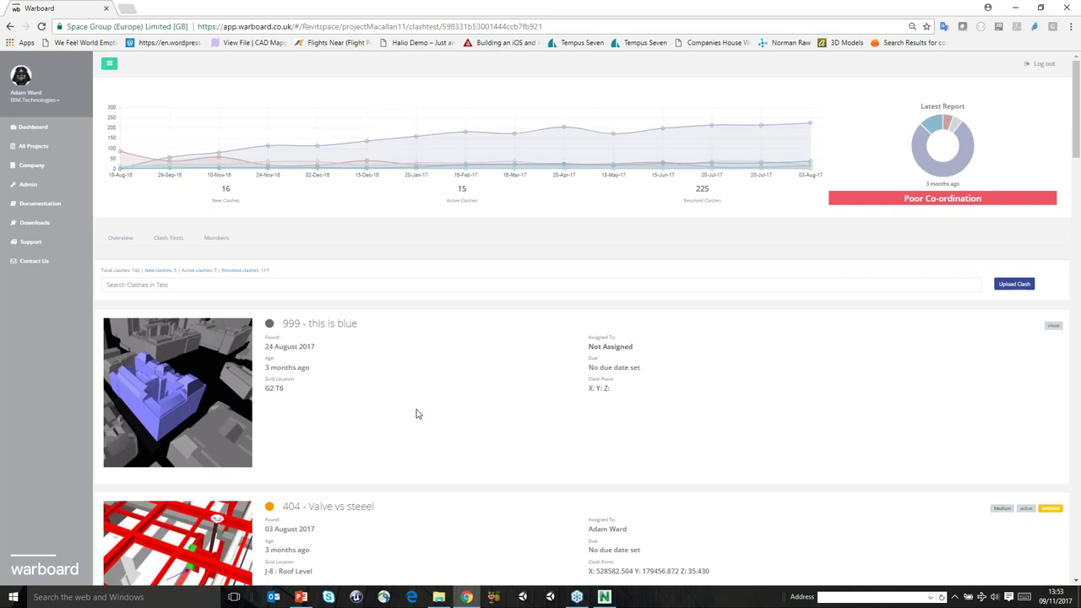
Open the 404 - Valve vs steeel clash, read its comments, and close it without saving
scroll(540, 321, "down", 4)
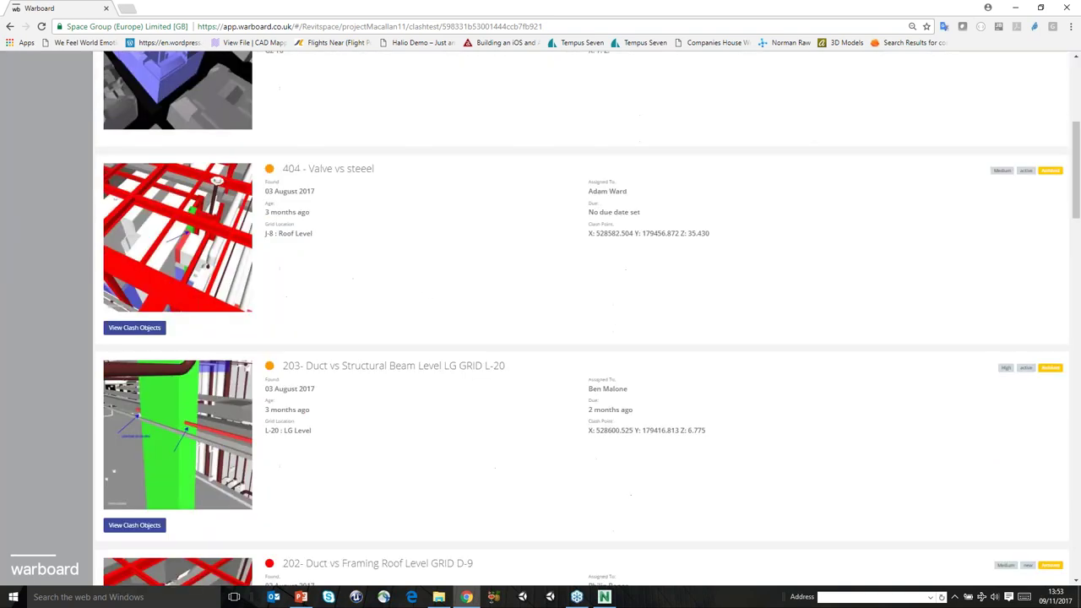
left_click(178, 237)
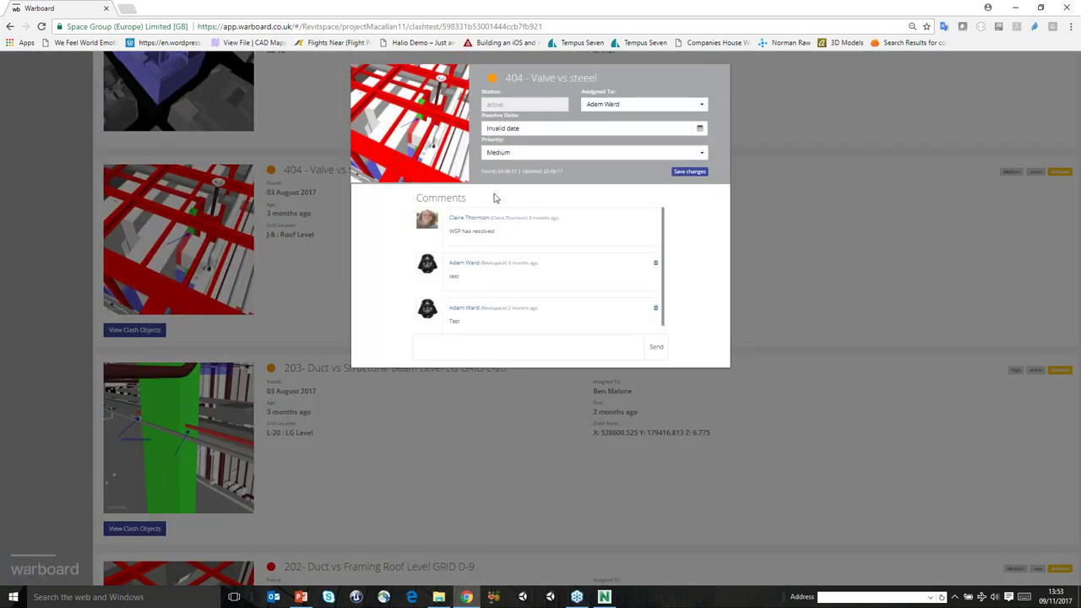
left_click(833, 304)
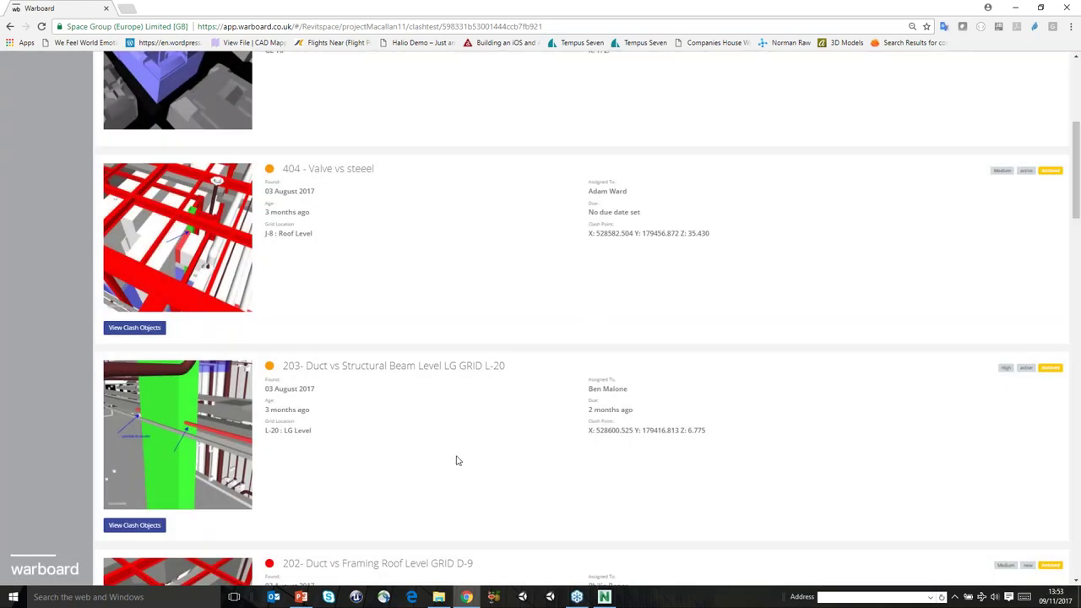
scroll(456, 460, "up", 4)
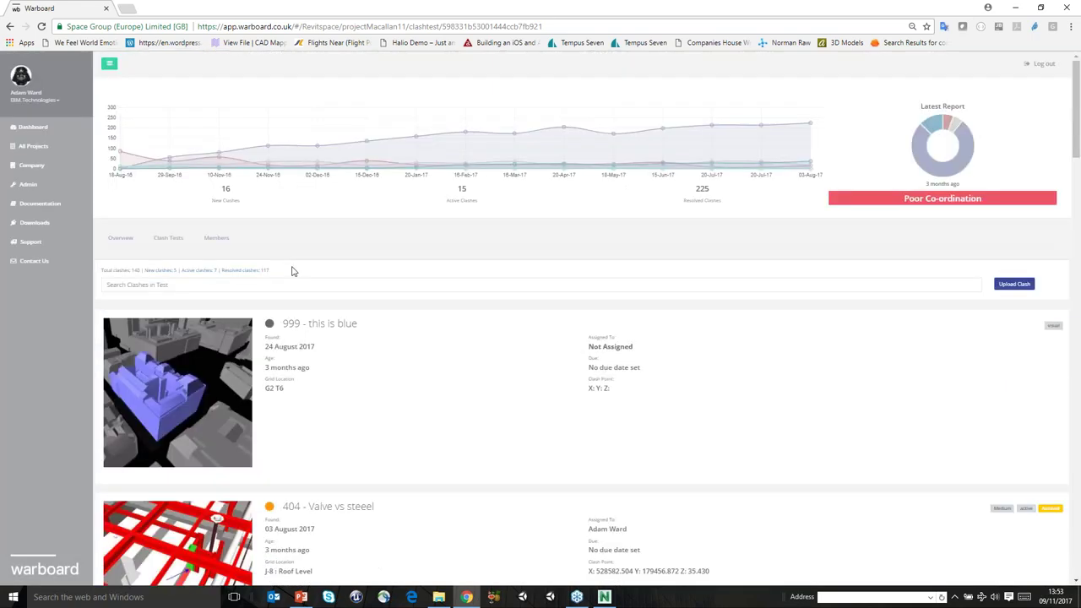
Return to the Project Macallan overview, open its report, and examine the cover and Project Summary pages
left_click(122, 239)
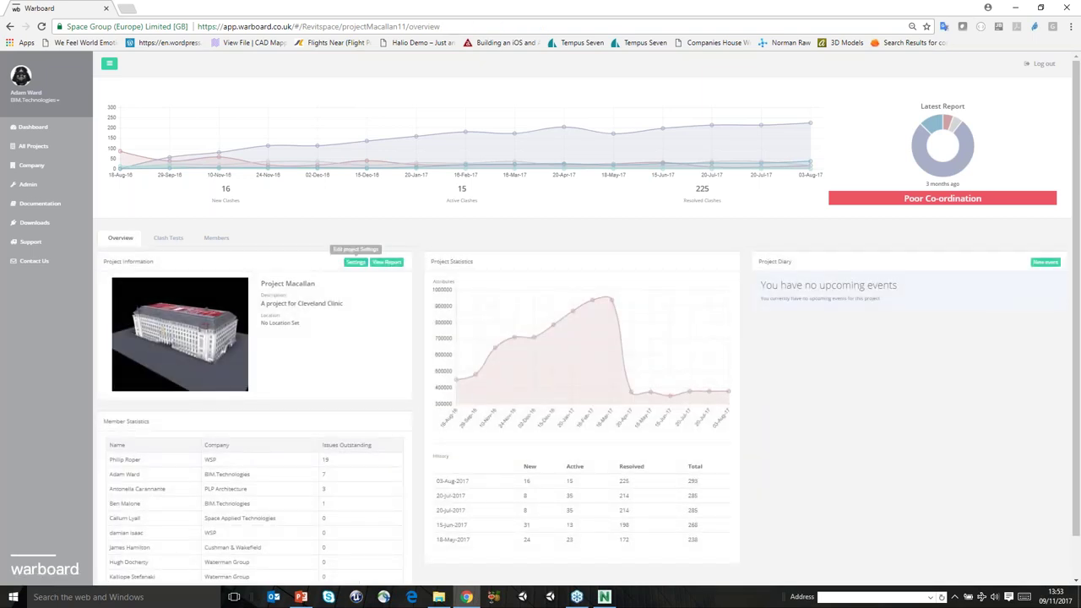
left_click(356, 262)
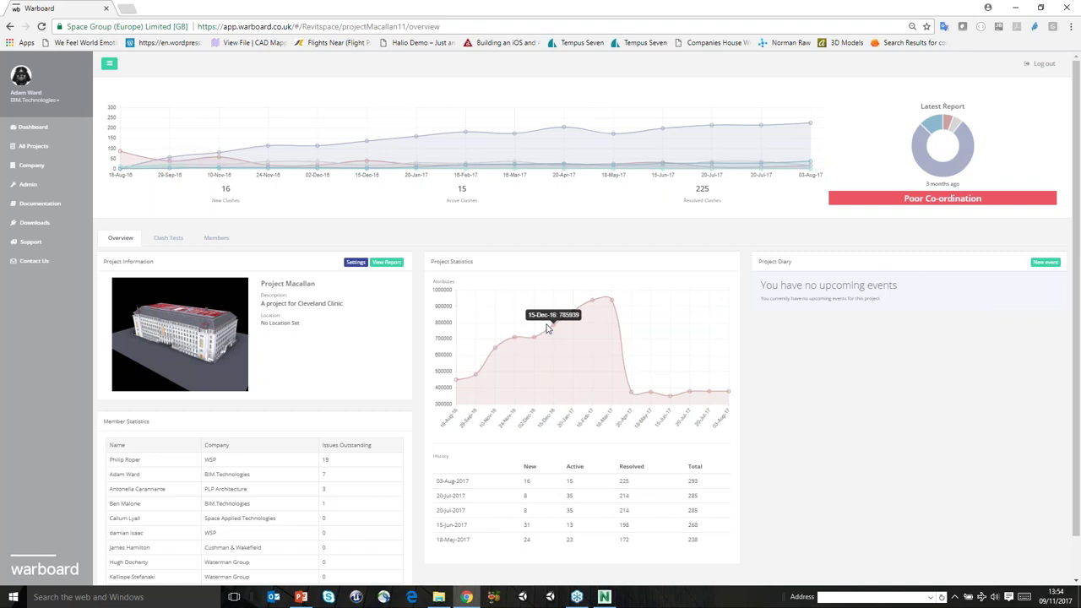
left_click(385, 262)
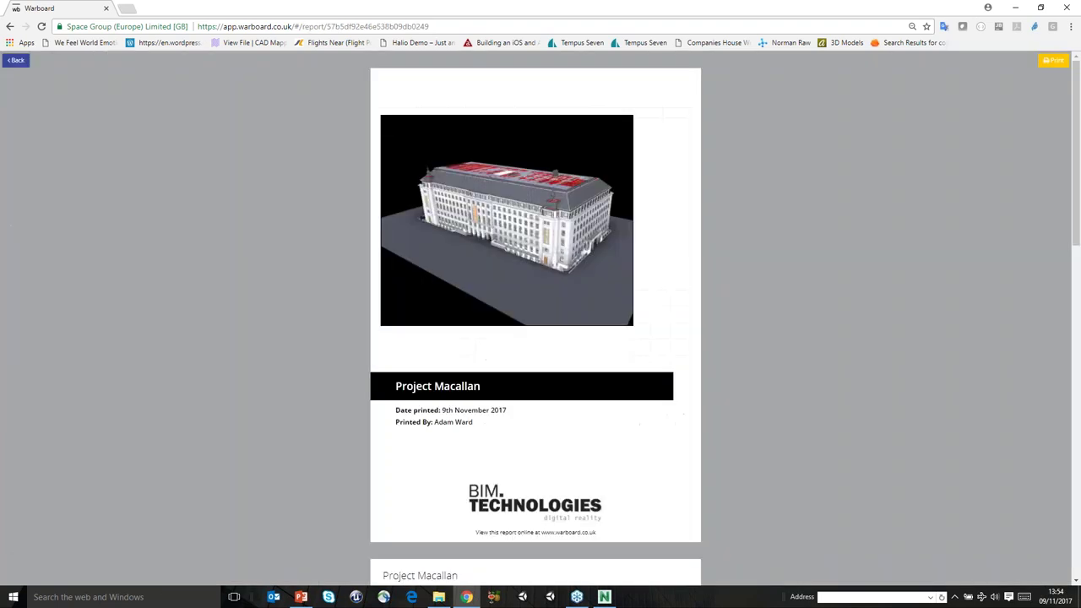
scroll(622, 222, "down", 3)
scroll(622, 222, "up", 3)
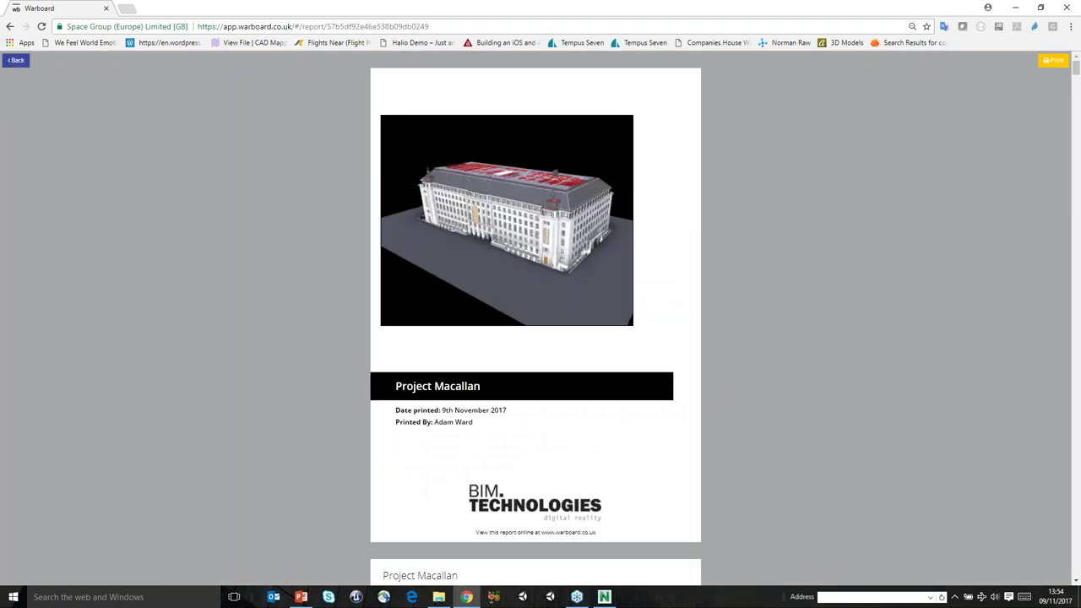
scroll(630, 265, "down", 1)
scroll(630, 285, "up", 1)
scroll(453, 365, "down", 7)
scroll(743, 205, "up", 1)
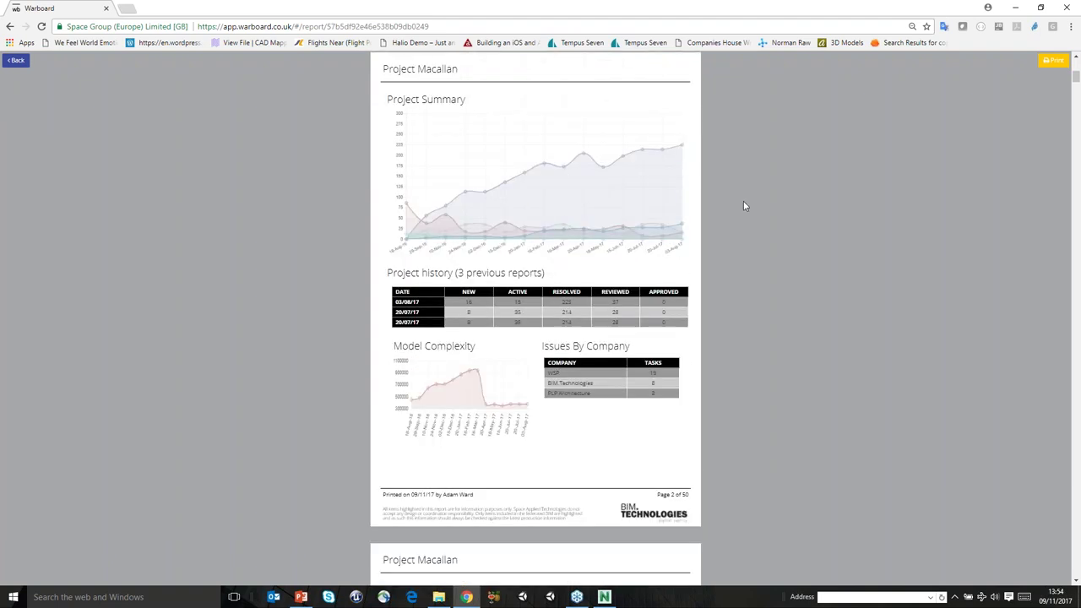
Examine the report's contents page and the individual clash pages with their images, assignees and comments
scroll(744, 205, "down", 6)
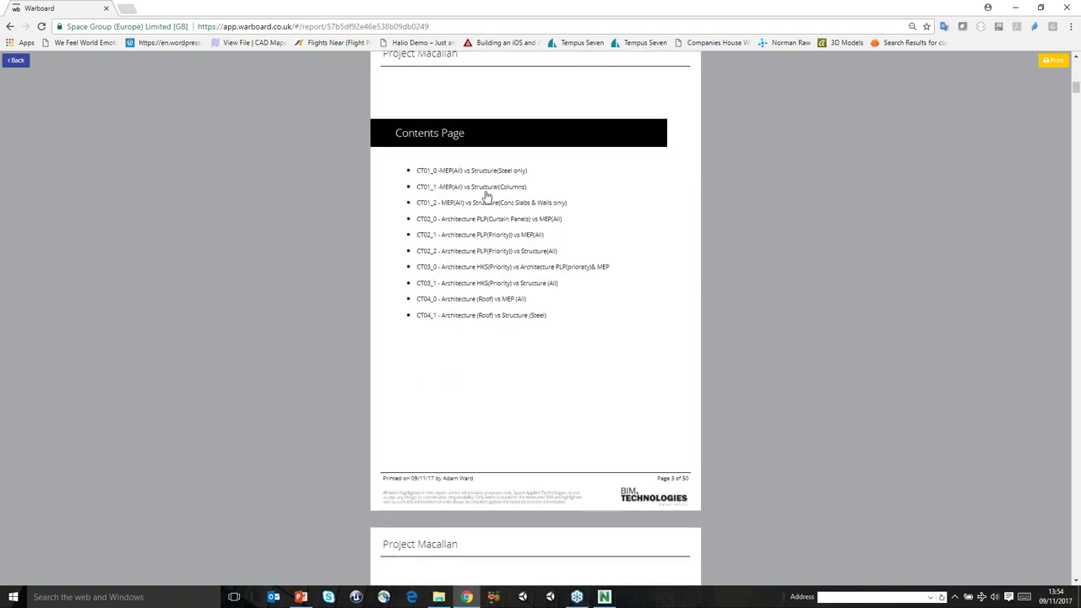
scroll(502, 309, "down", 8)
scroll(501, 309, "down", 10)
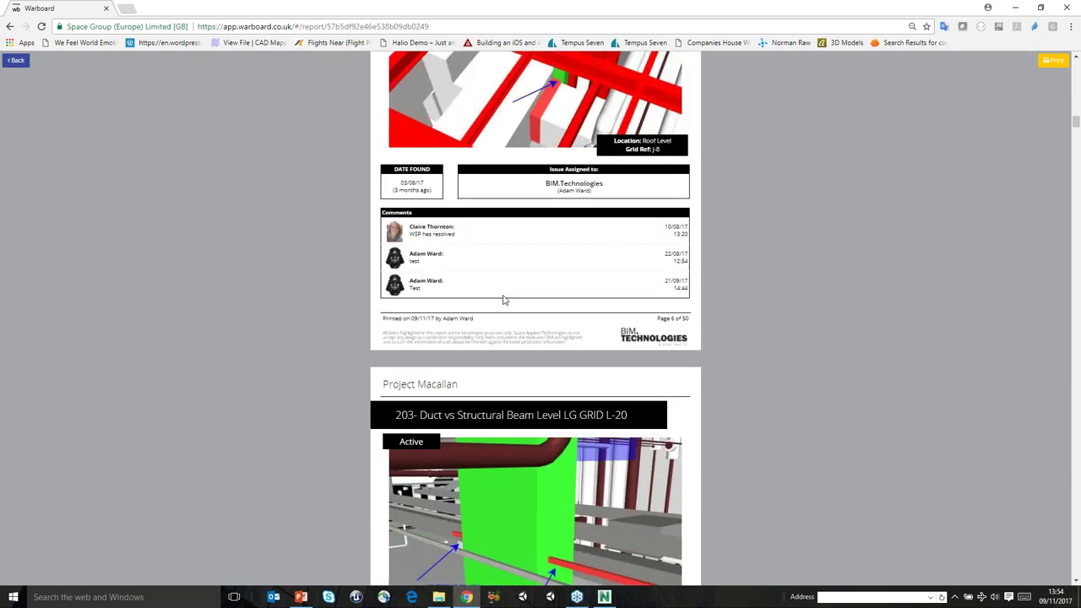
scroll(504, 300, "down", 4)
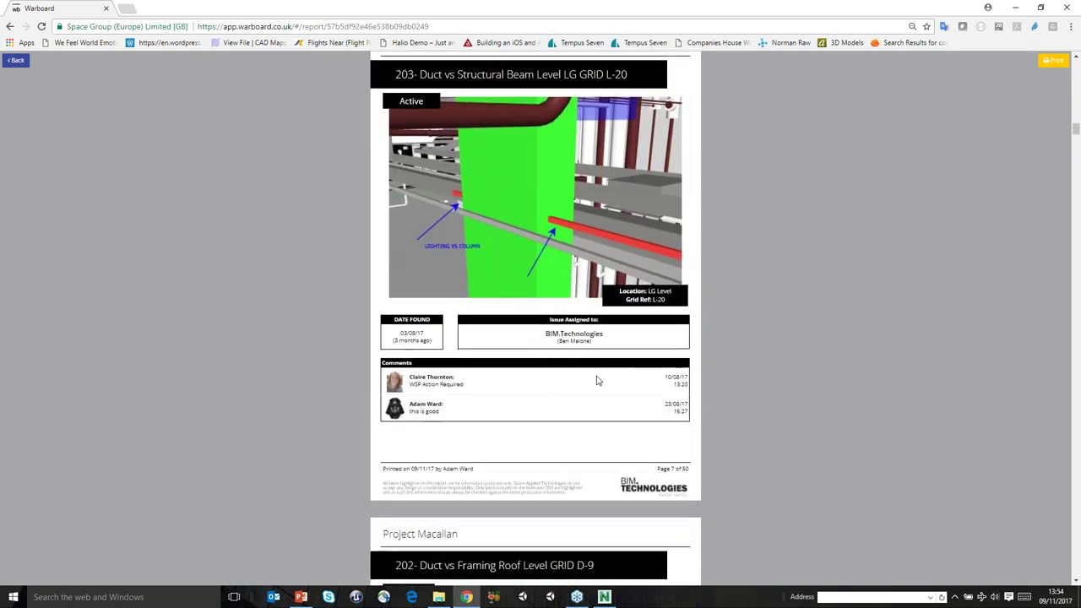
scroll(596, 380, "down", 20)
scroll(594, 382, "down", 20)
scroll(593, 379, "down", 20)
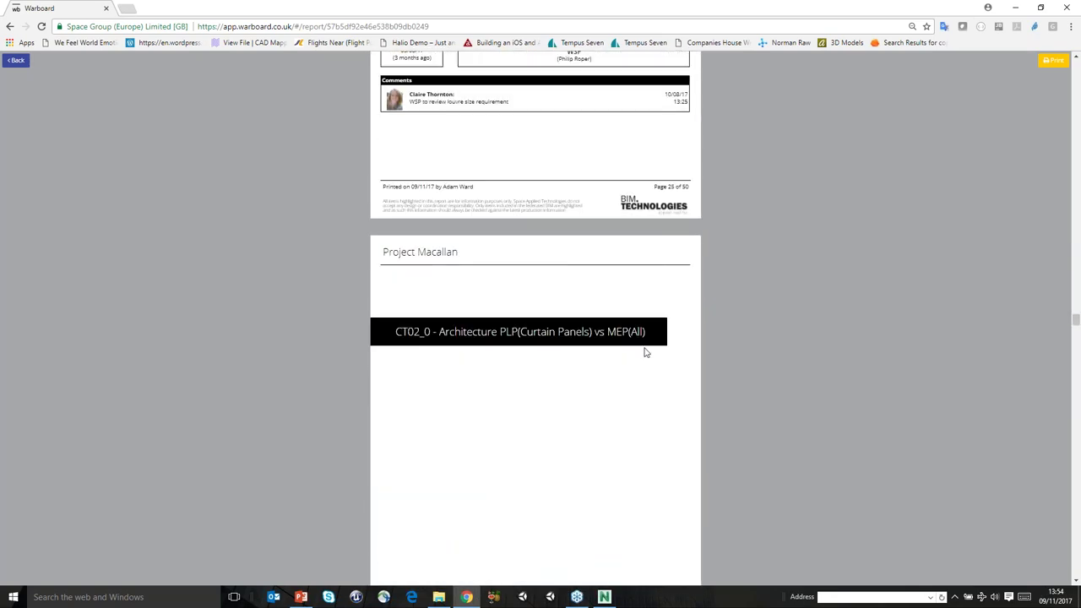
scroll(645, 352, "down", 20)
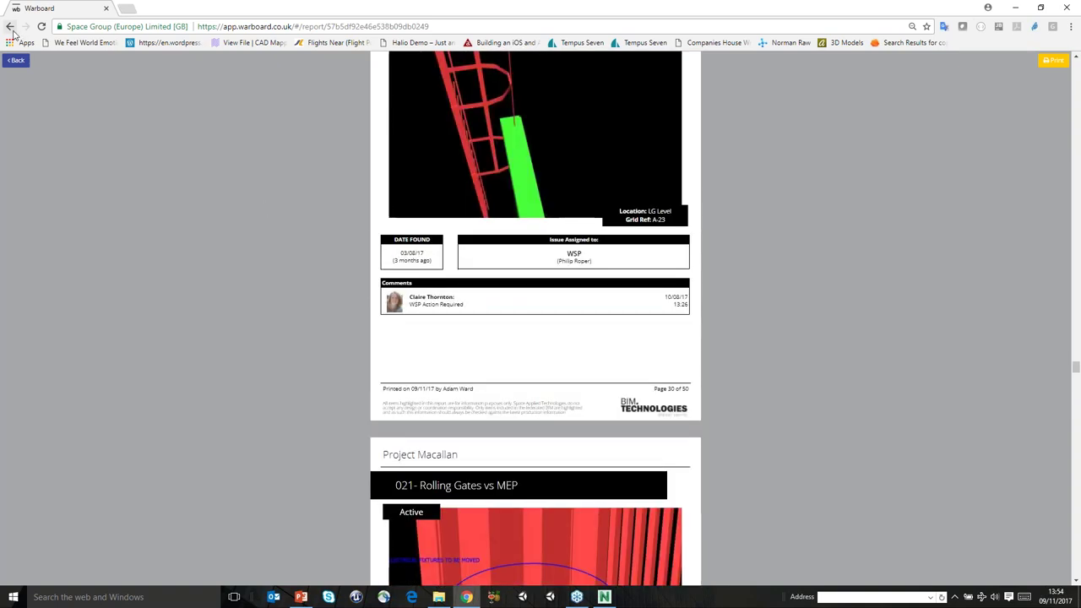
Leave the report and display the project's clash tests from the 21:31 24-Nov-16 report
left_click(17, 60)
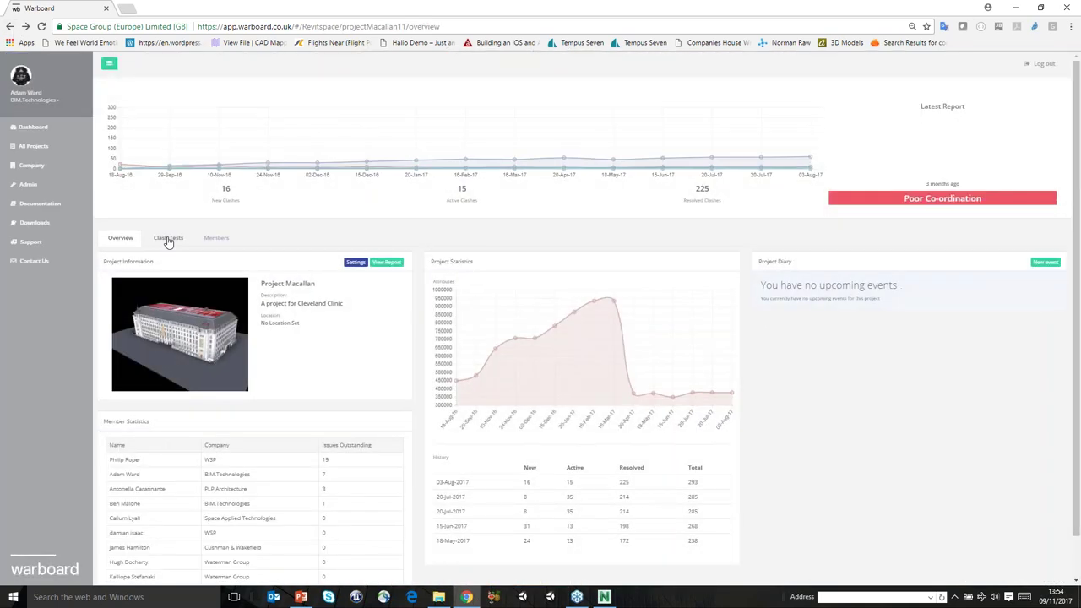
left_click(168, 240)
left_click(963, 285)
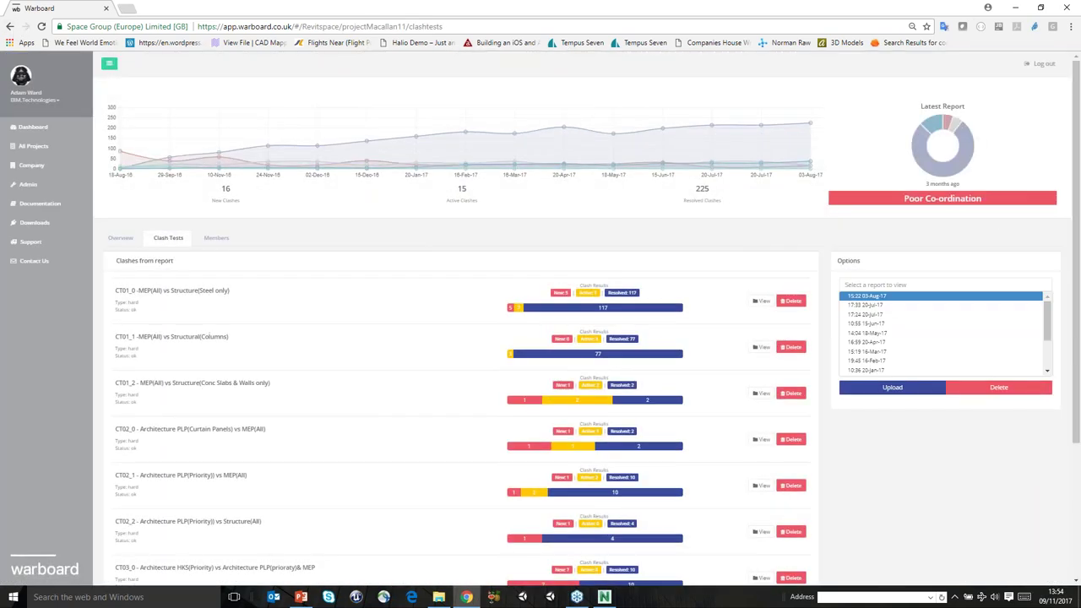
scroll(900, 364, "down", 2)
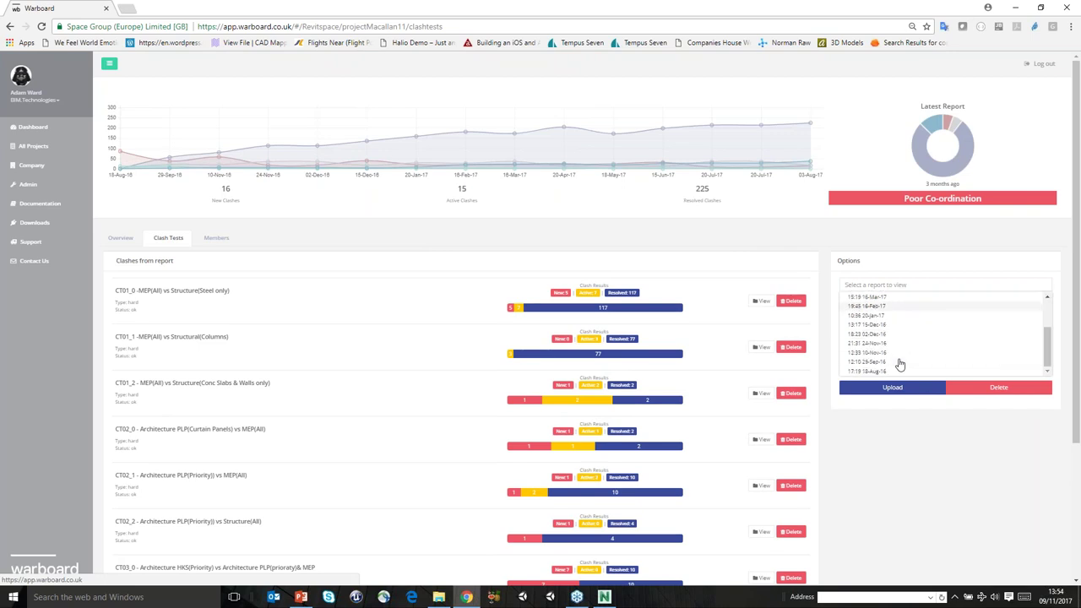
scroll(900, 364, "down", 2)
left_click(870, 232)
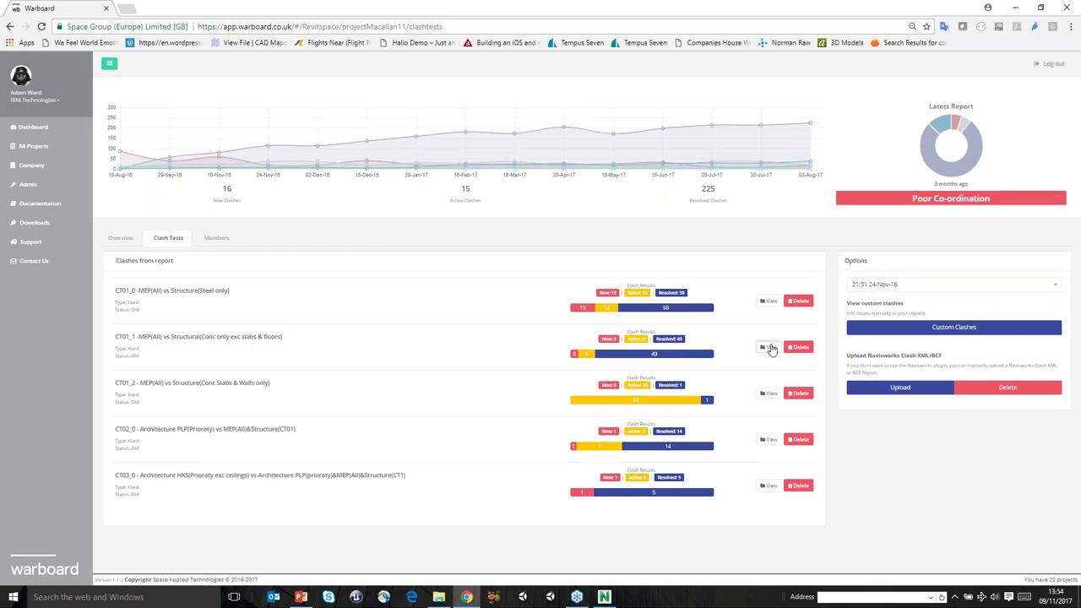
Open the CT01_1 -MEP(All) vs Structural(Conc only exc slabs & floors) test and look through its clashes
left_click(769, 348)
scroll(349, 350, "down", 15)
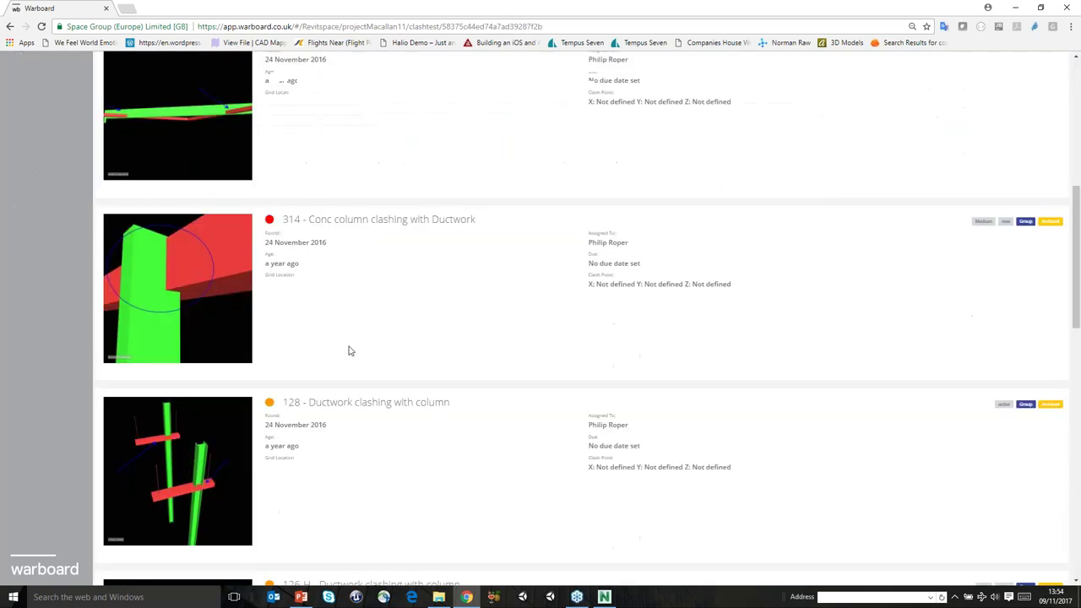
scroll(350, 349, "up", 3)
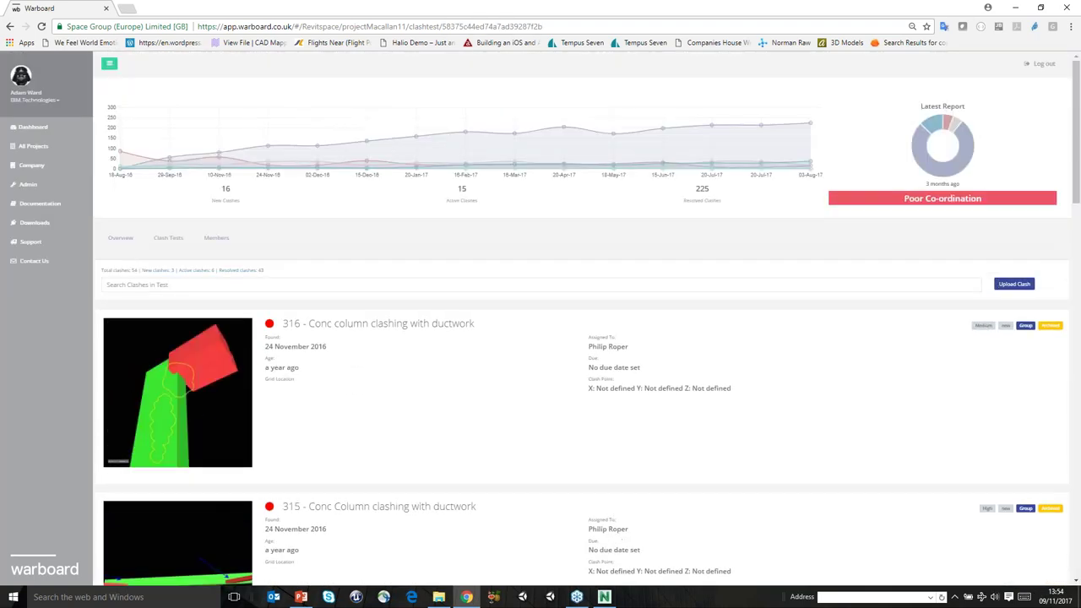
Return to the latest clash tests, open CT01_0 -MEP(All) vs Structure(Steel only), and look through its clashes
left_click(163, 239)
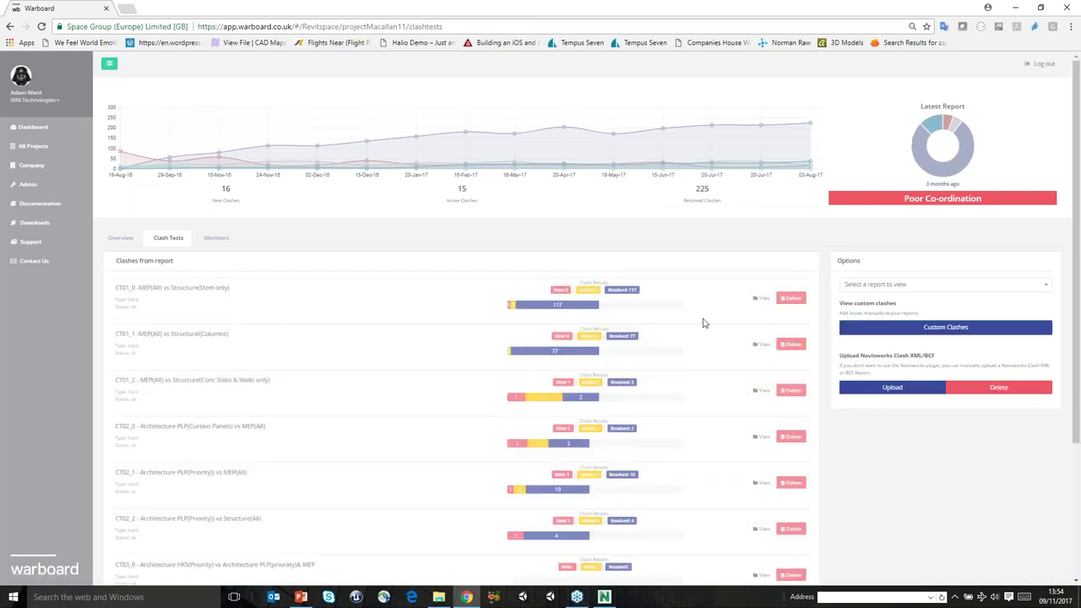
left_click(761, 298)
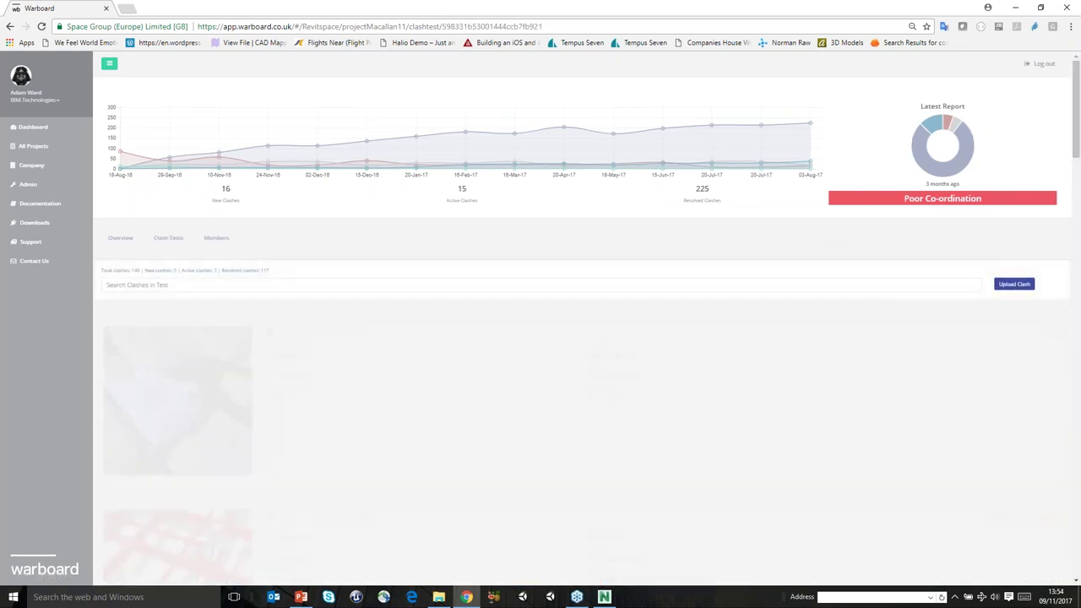
scroll(346, 411, "down", 5)
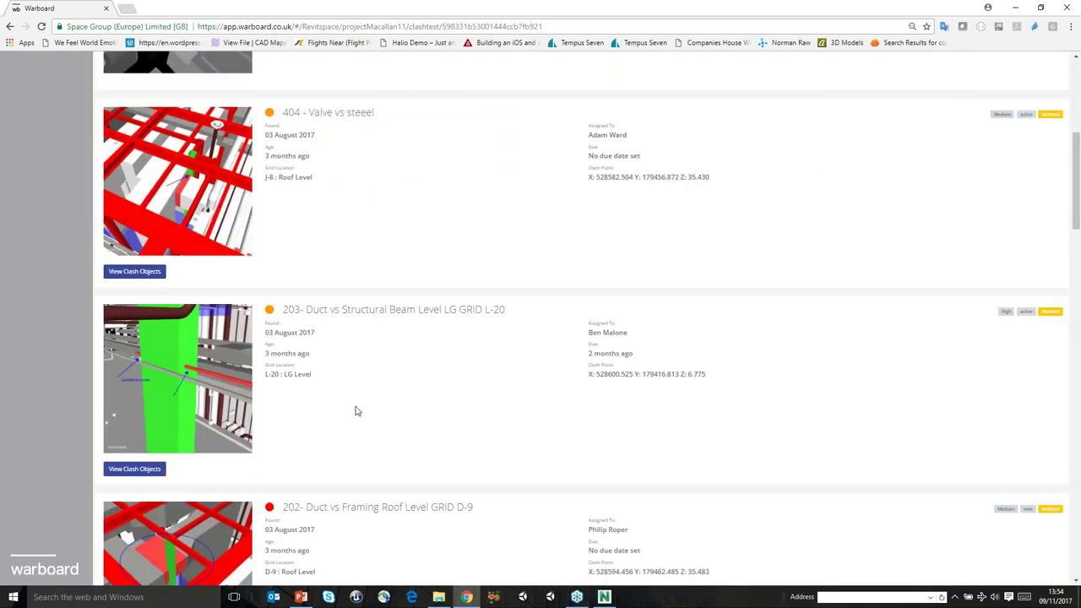
left_click(409, 204)
left_click(827, 125)
key("alt+Tab")
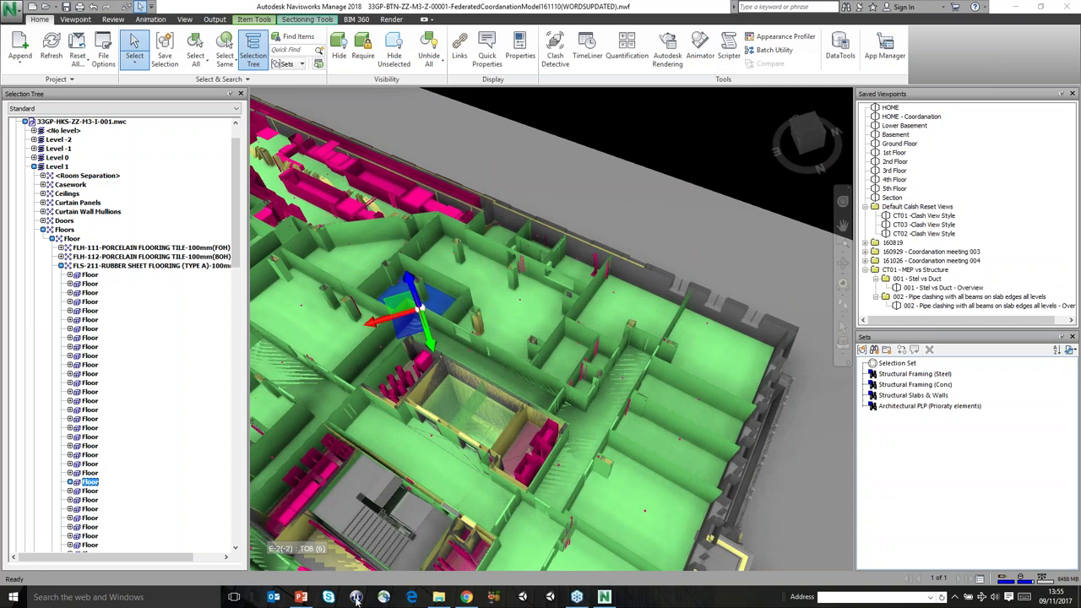
left_click(467, 597)
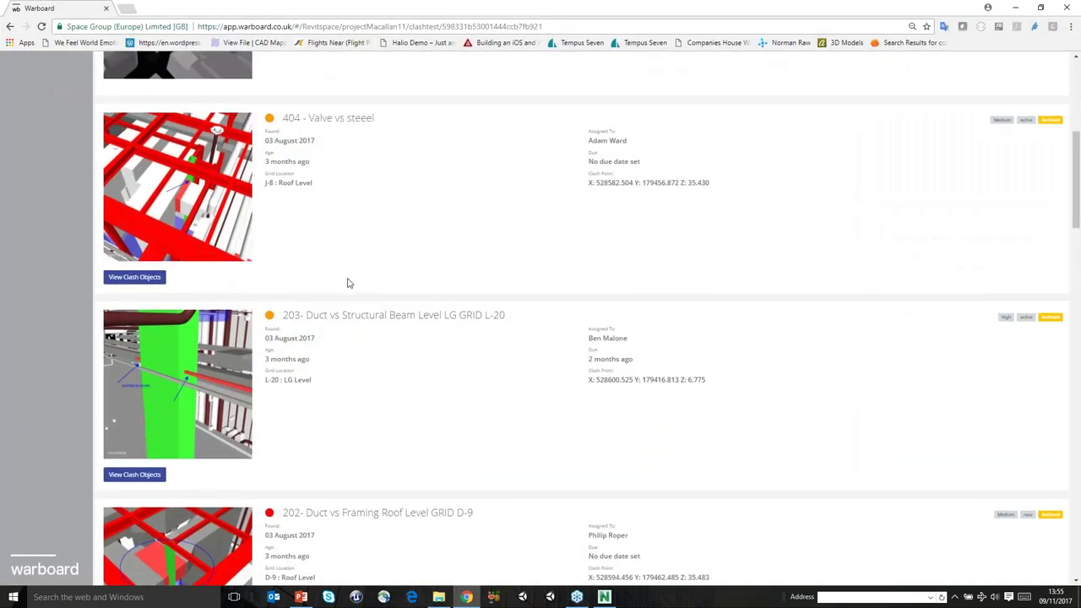
Return to the Project Macallan overview and examine the clash history chart and the outstanding issues in Member Statistics
scroll(321, 283, "up", 5)
left_click(122, 239)
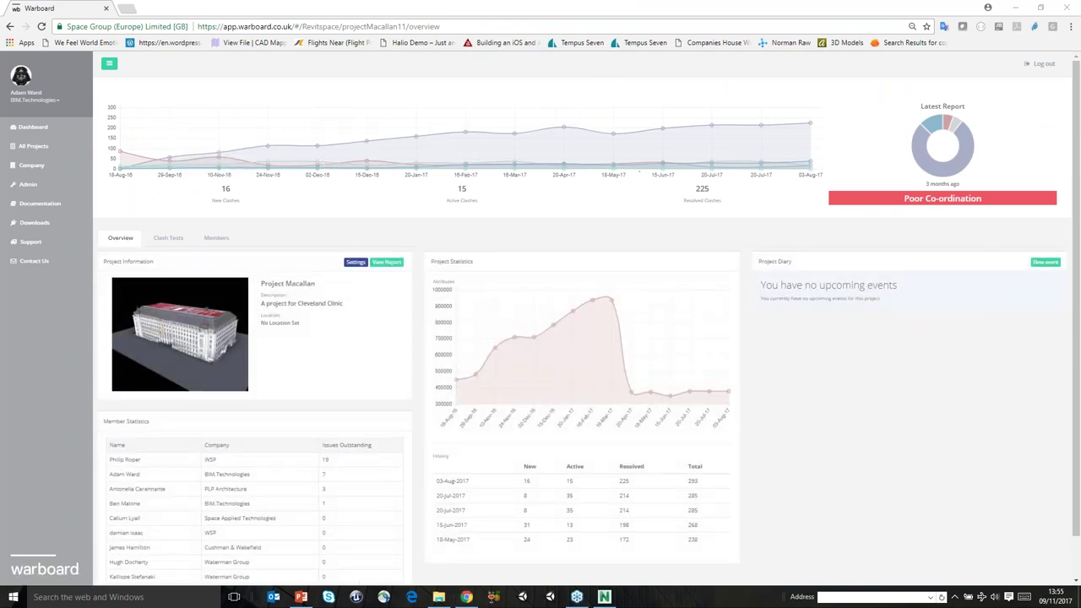
mouse_move(969, 135)
mouse_move(760, 144)
mouse_move(808, 126)
scroll(574, 338, "down", 1)
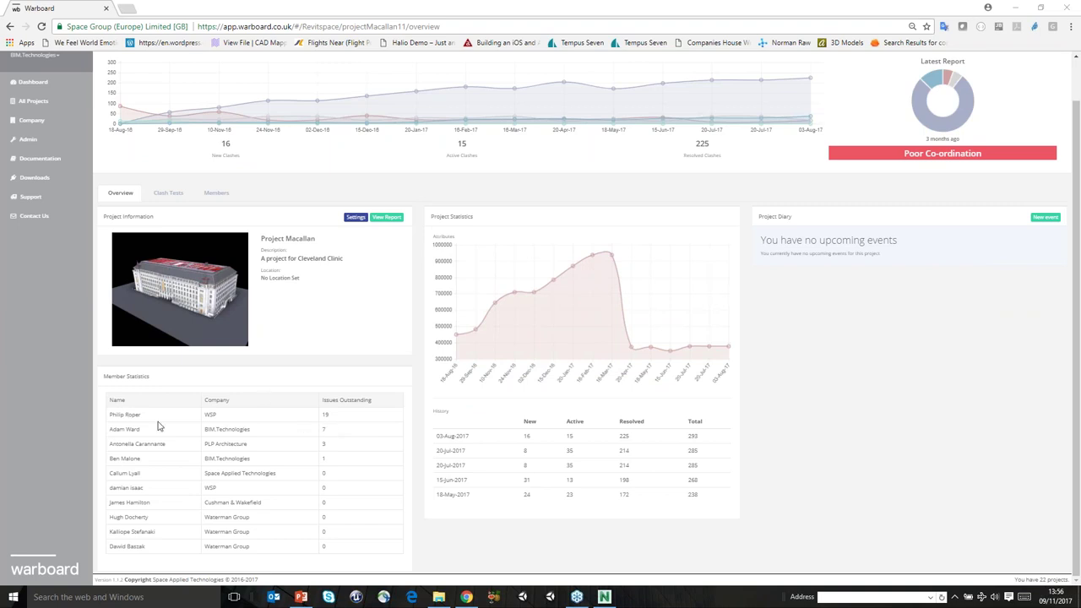
left_click_drag(119, 414, 361, 439)
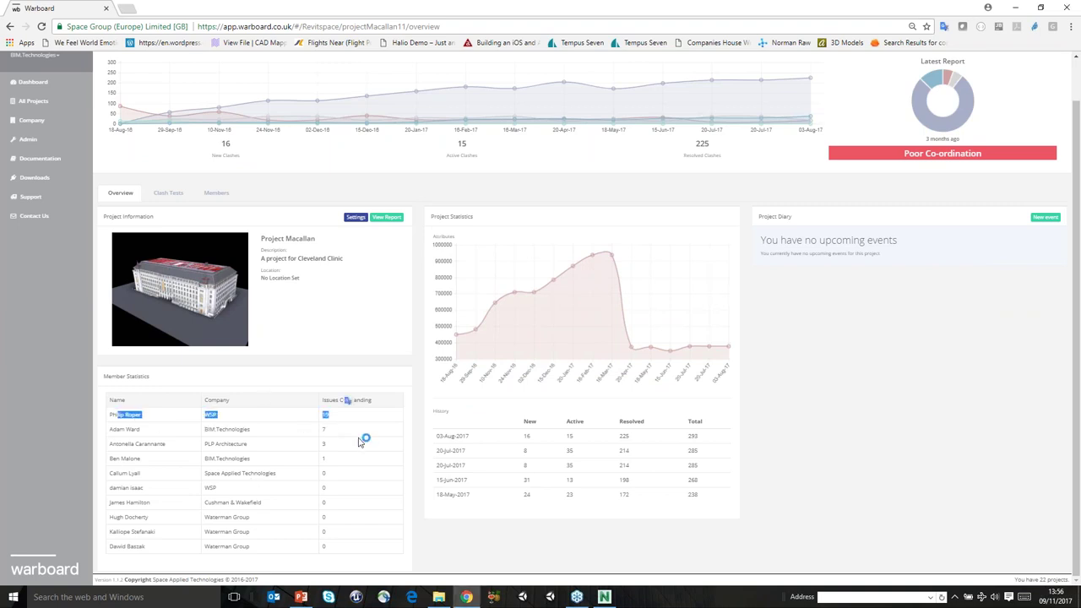
left_click(363, 442)
left_click_drag(112, 415, 353, 425)
left_click(352, 420)
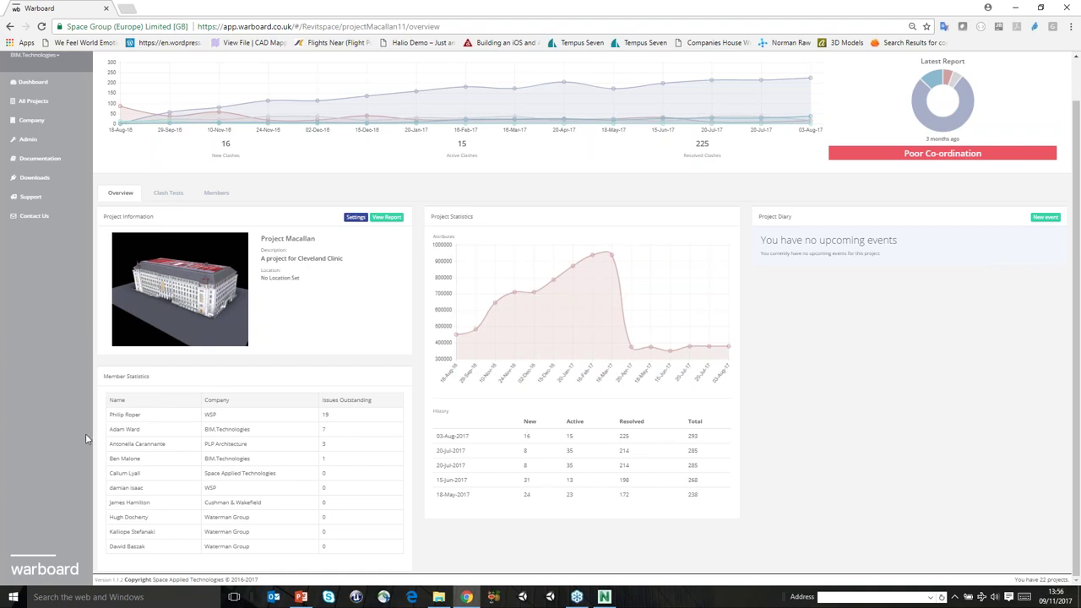
Display the project's clash tests from the 17:19 18-Aug-16 report
left_click(176, 193)
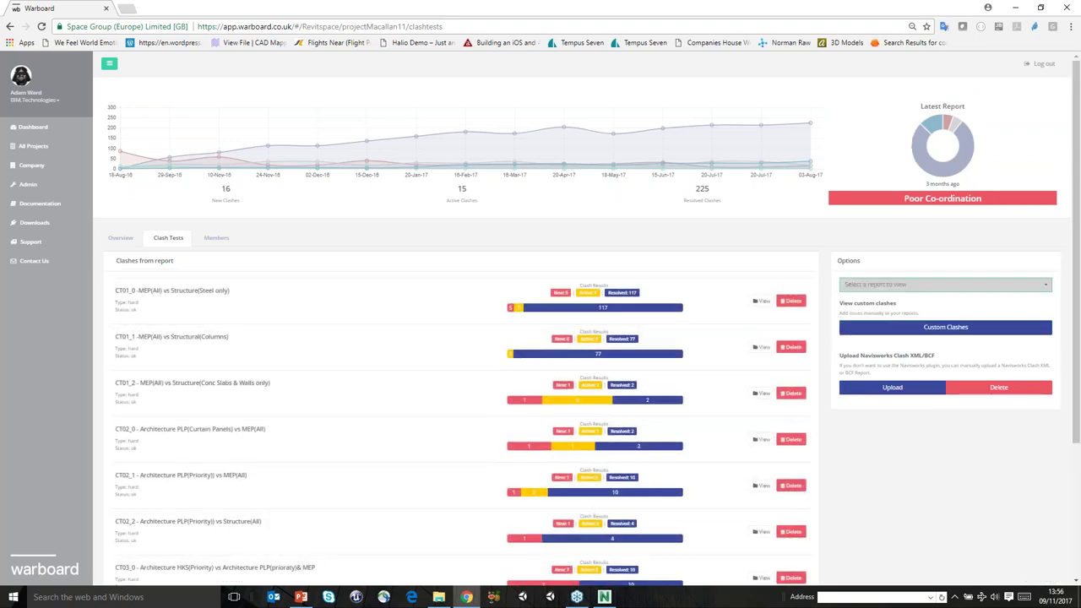
left_click(944, 284)
scroll(965, 328, "down", 3)
scroll(965, 328, "down", 1)
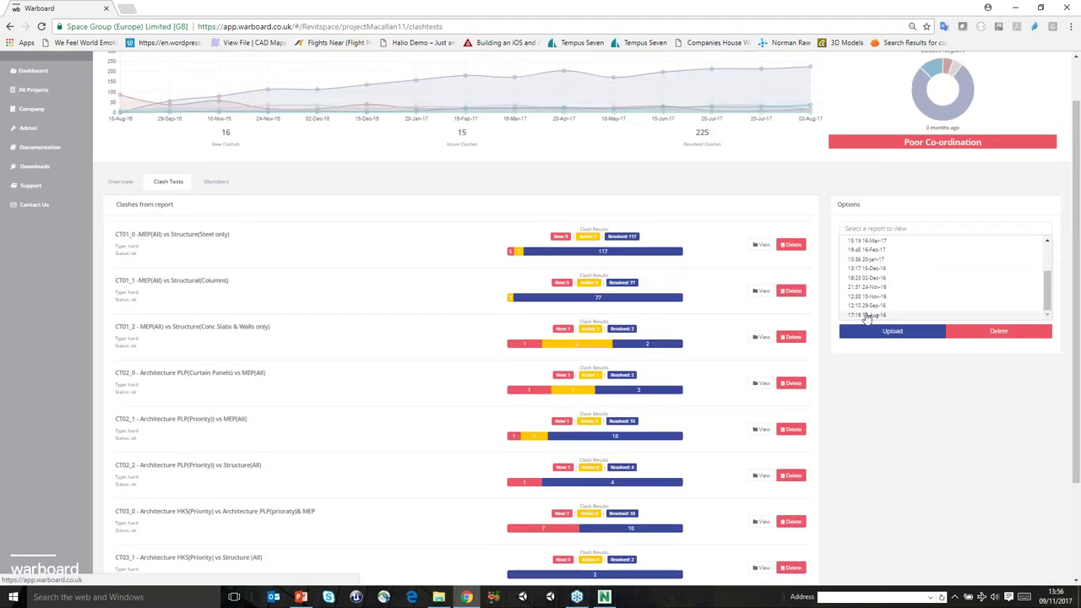
left_click(929, 314)
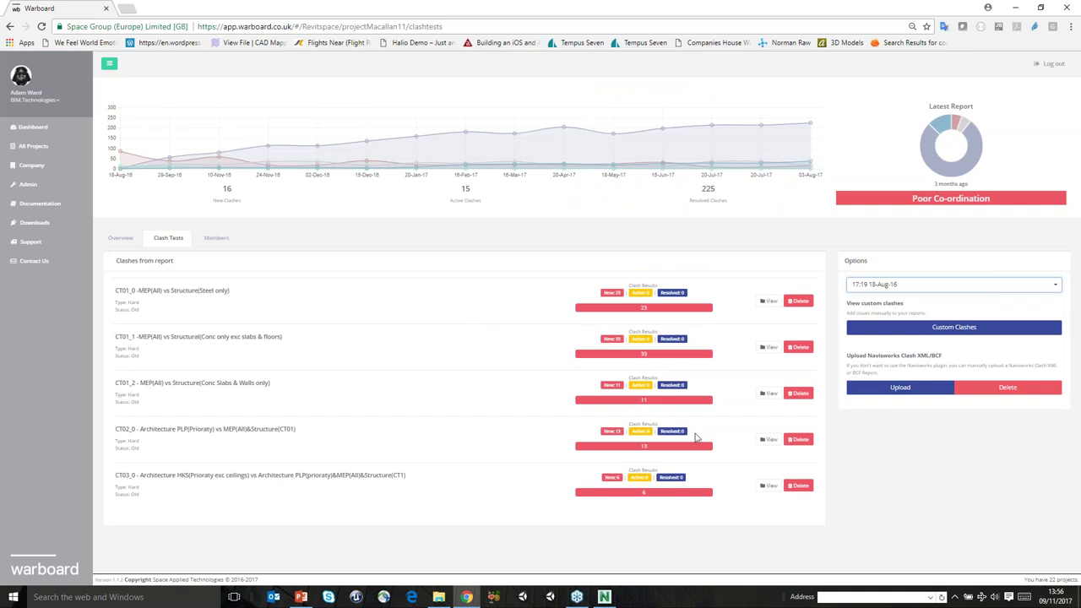
Open Project Macallan's report from the project overview and examine its Project Summary page
left_click(128, 239)
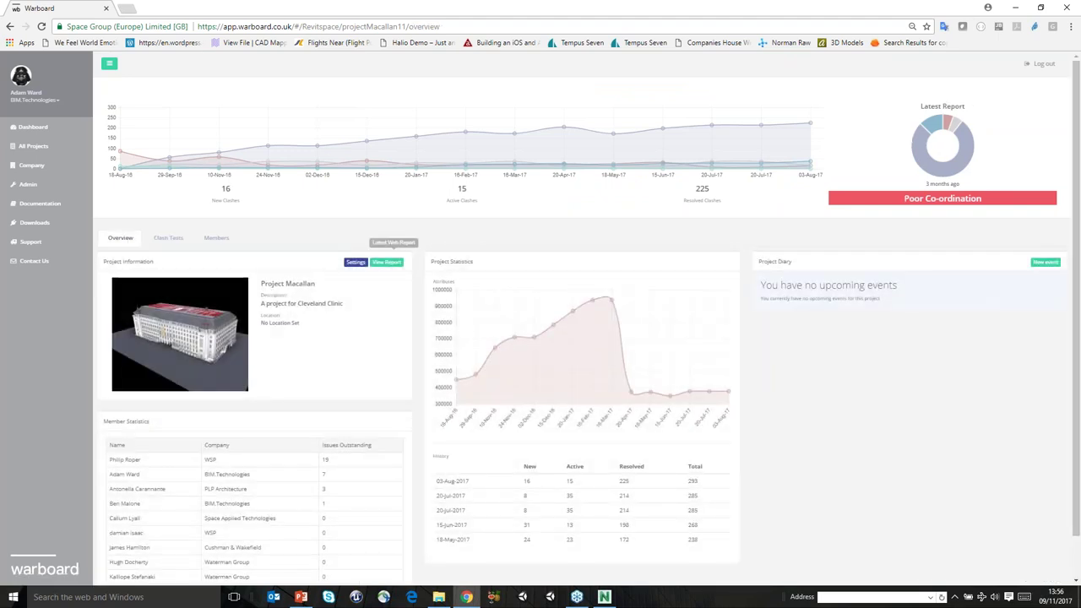
left_click(387, 262)
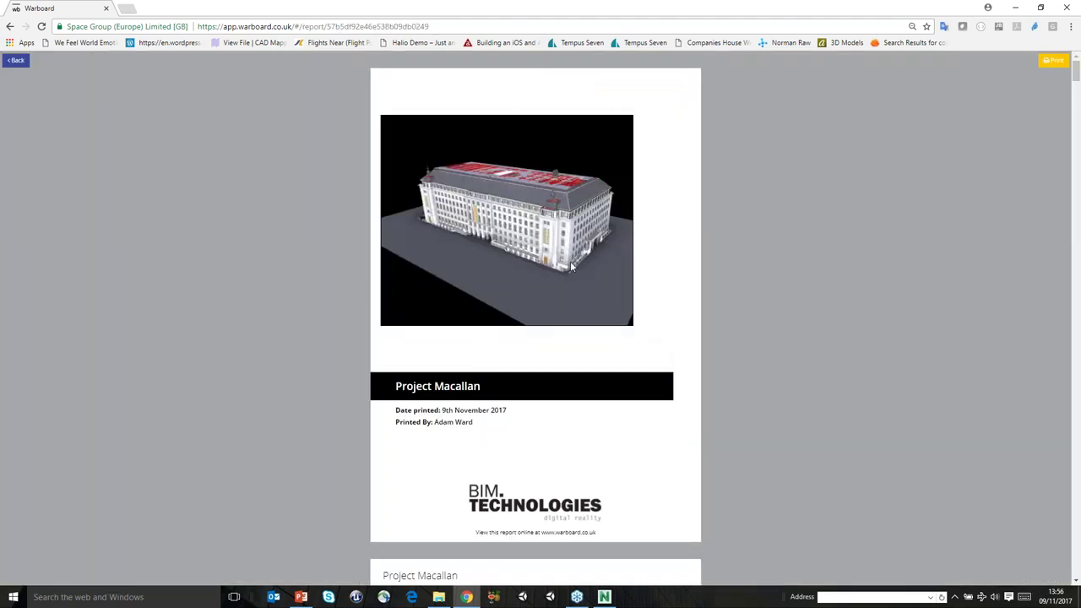
scroll(589, 257, "down", 5)
scroll(590, 257, "down", 2)
scroll(548, 140, "up", 1)
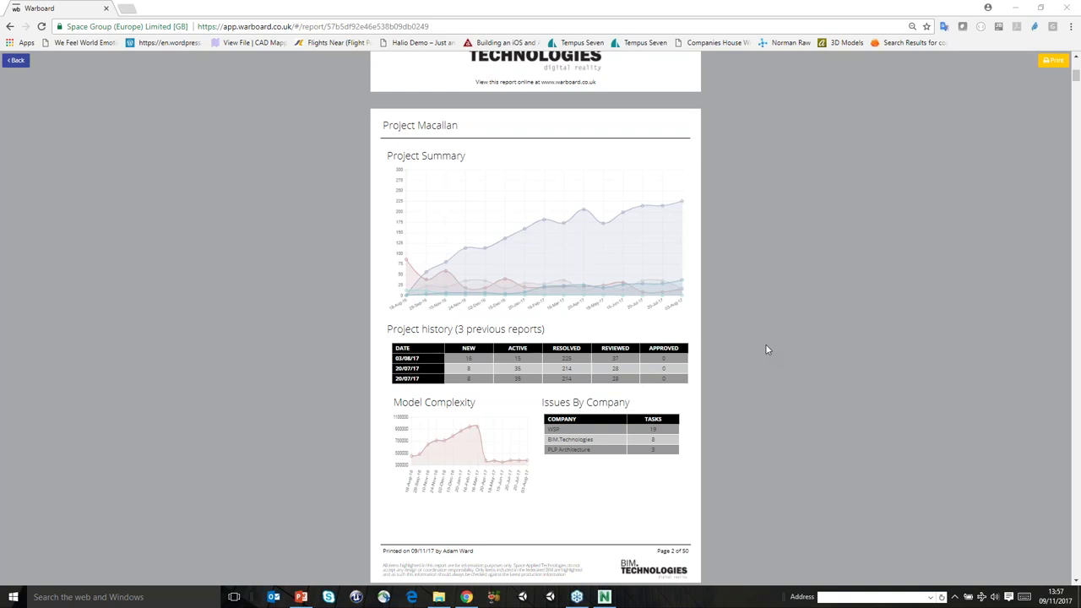
left_click(943, 253)
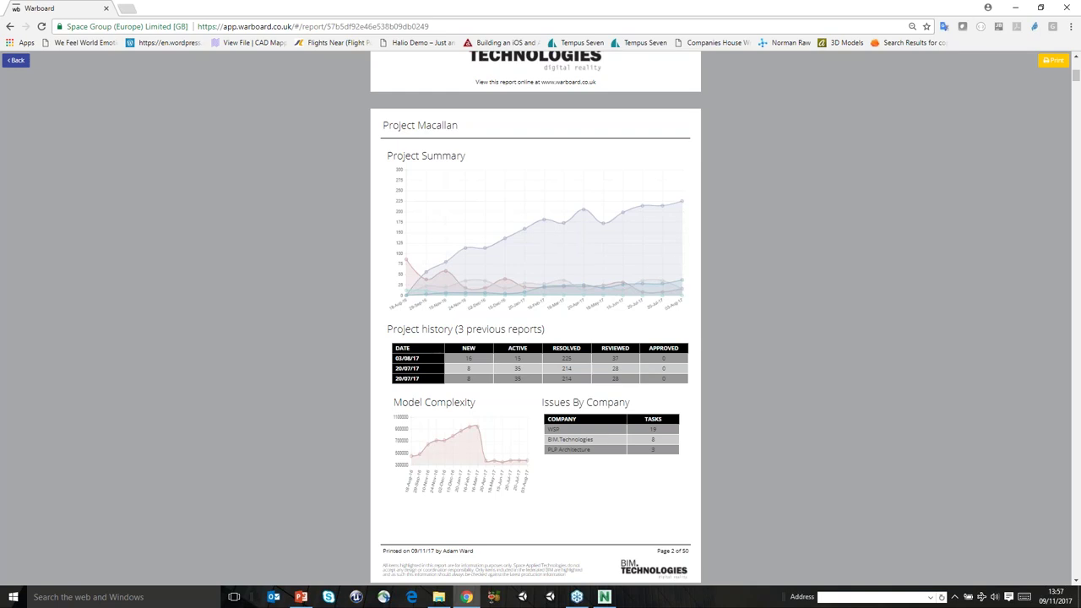
scroll(673, 247, "up", 5)
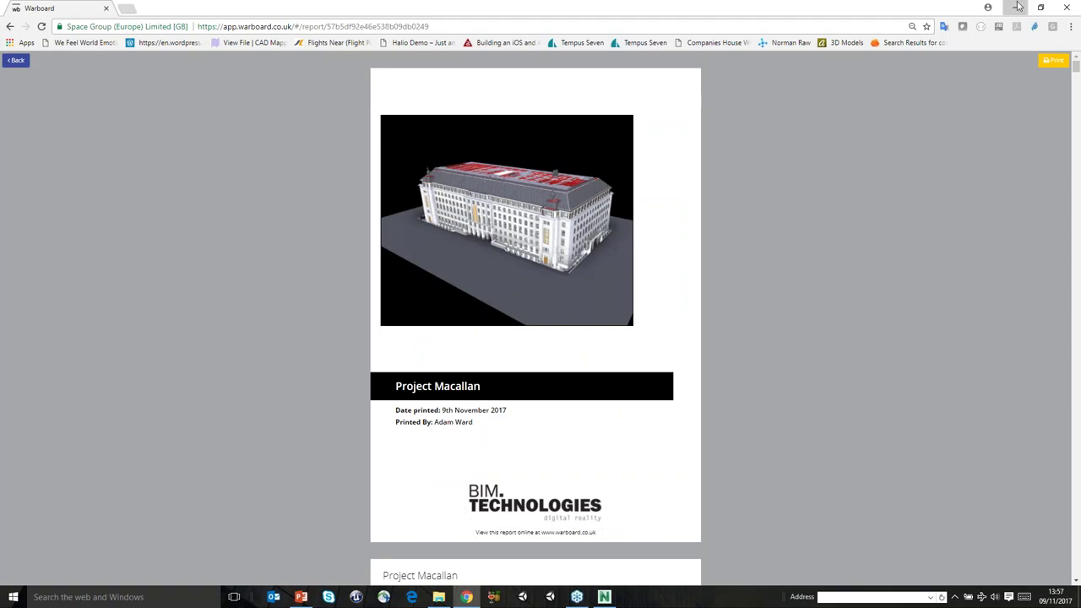
Leave the browser, launch Navisworks Manage 2017, and close Navisworks Manage 2018 without saving the federated model
left_click(1019, 6)
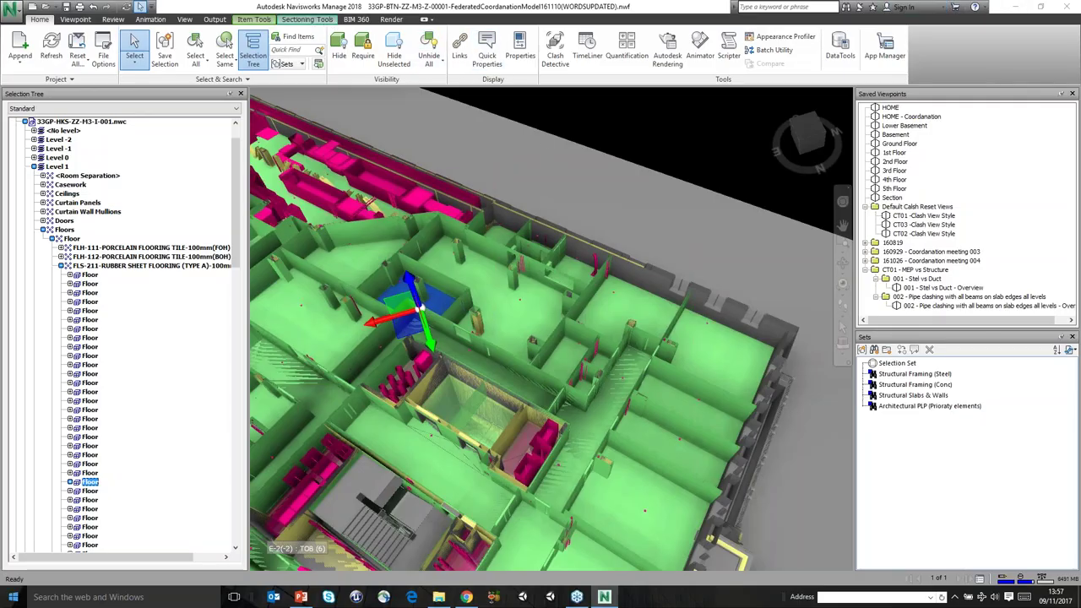
key("super")
type("MA")
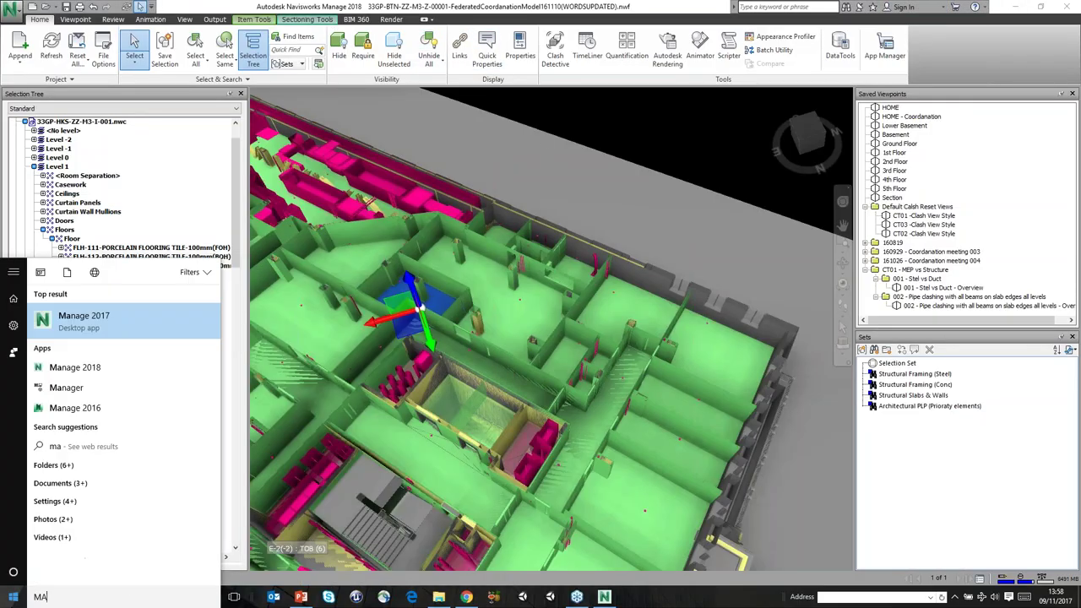
type("NAGE")
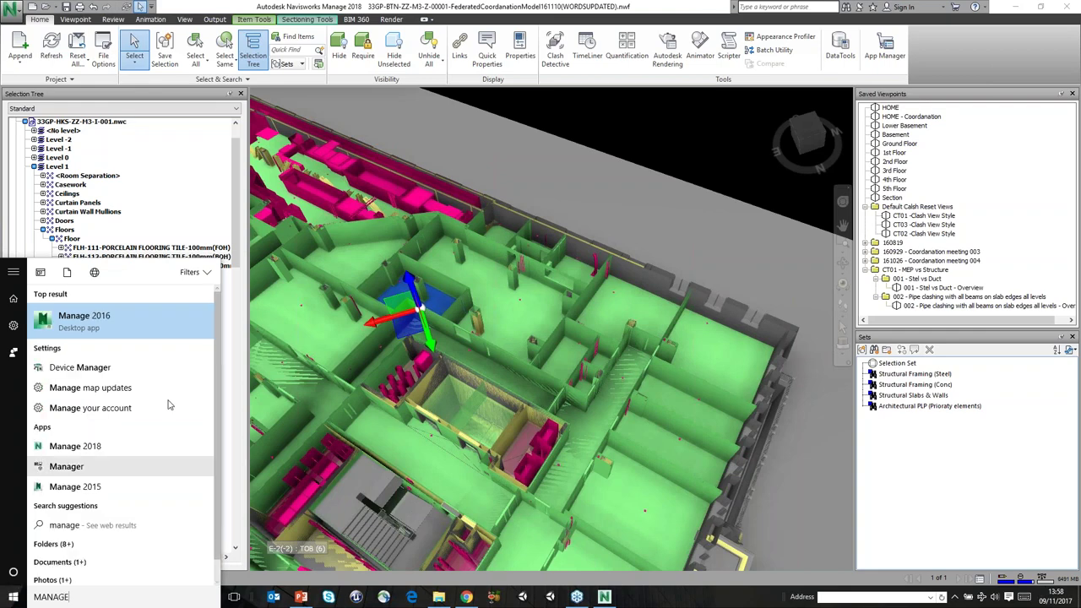
type(" 2017")
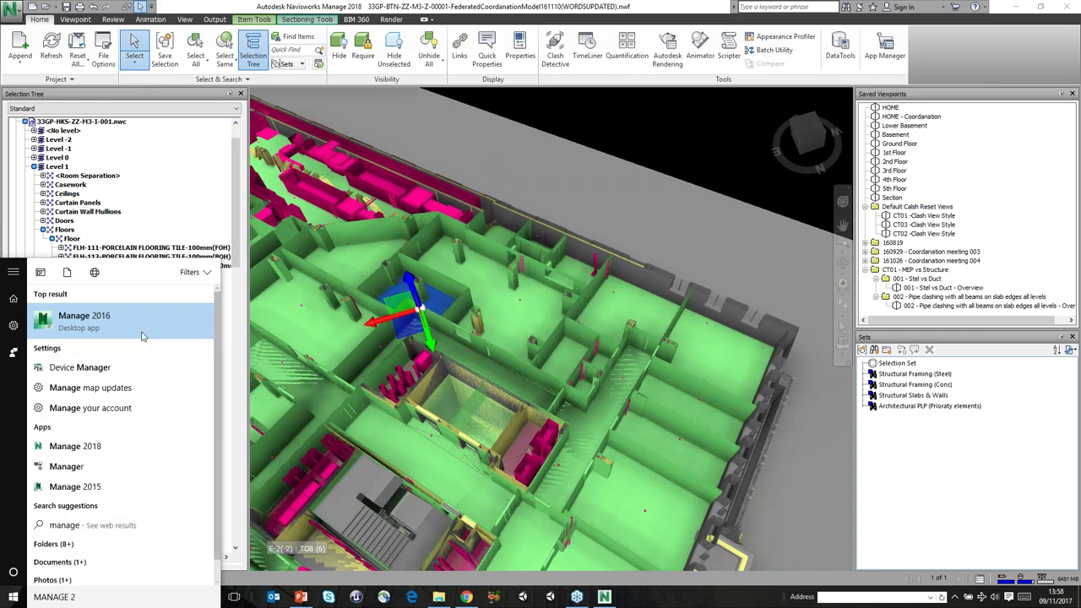
left_click(142, 336)
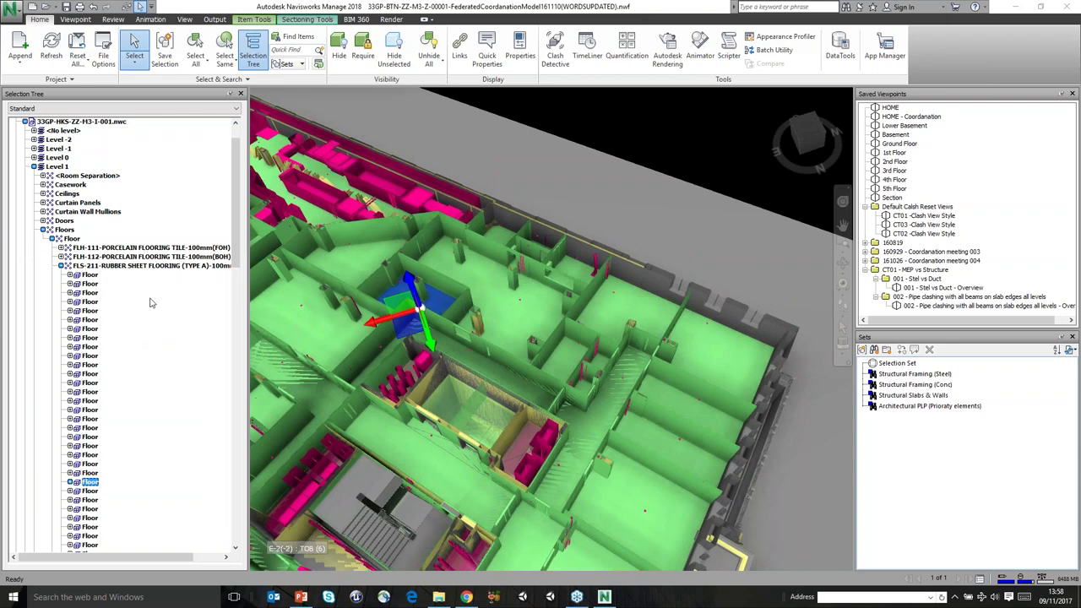
left_click(1067, 6)
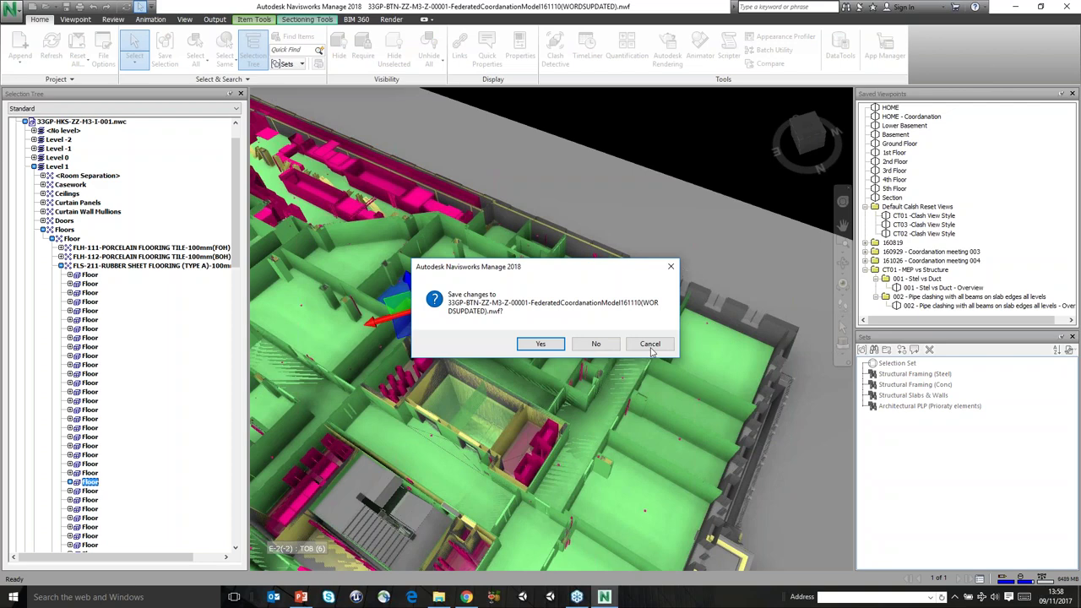
left_click(595, 343)
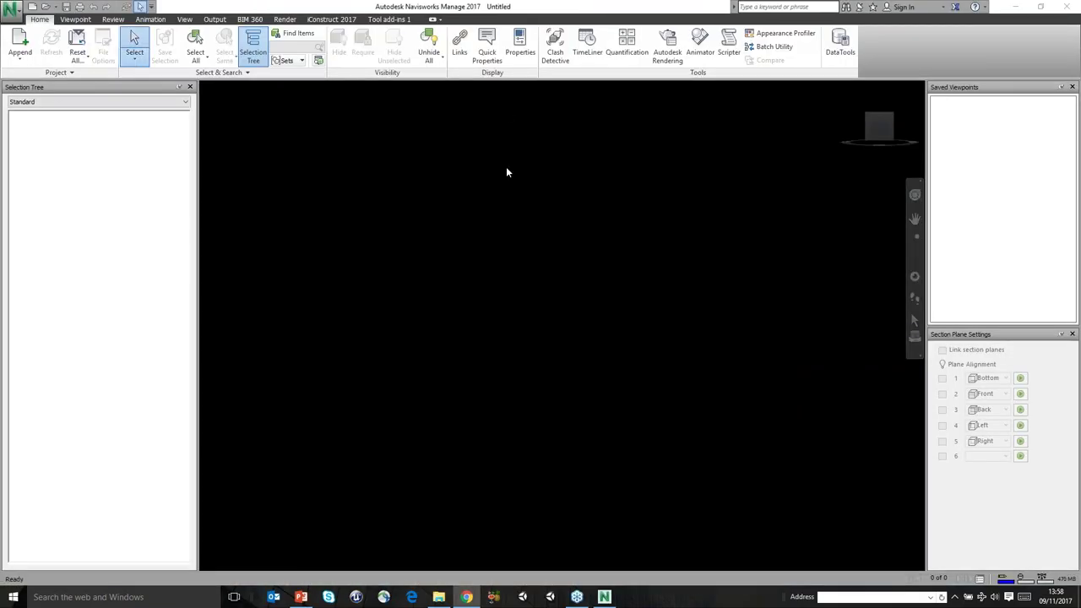
Open the recent document Rathbone.nwd
left_click(15, 13)
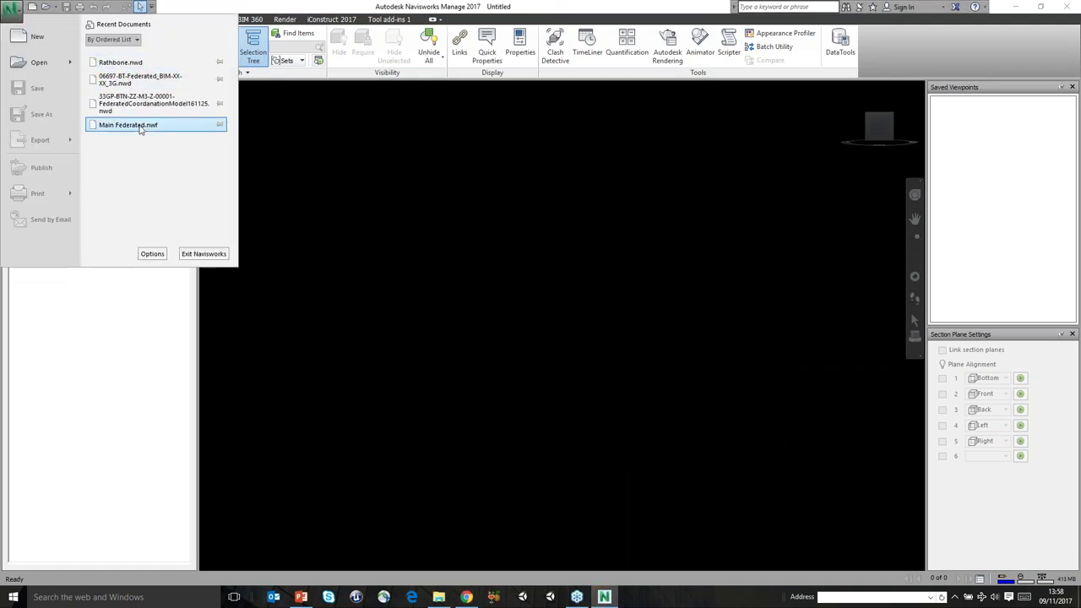
left_click(190, 76)
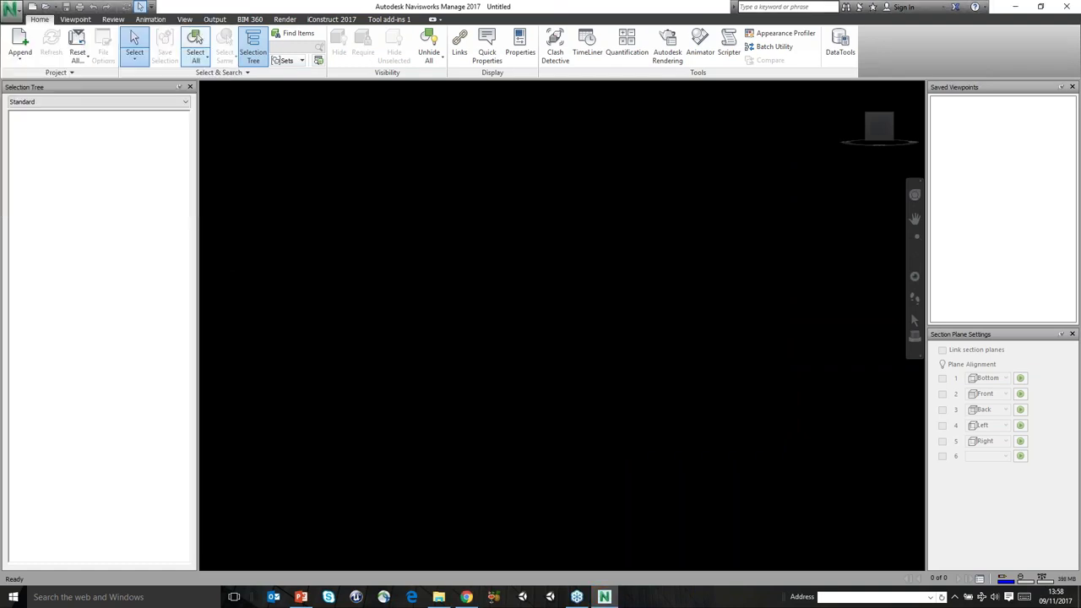
left_click(541, 329)
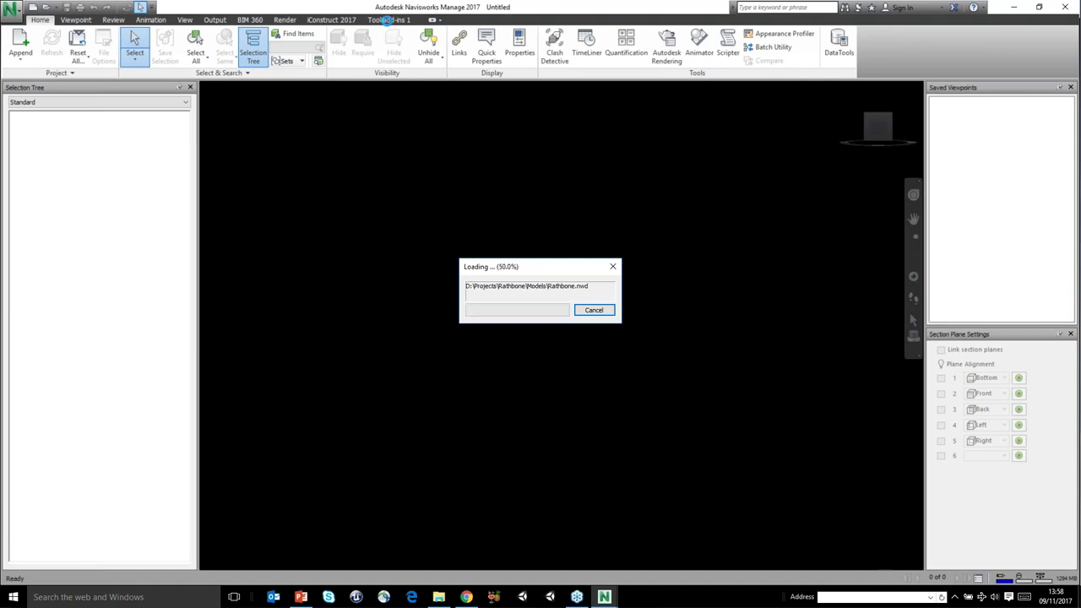
Start the Warboard add-in and try to sign in with the username Revitspace and the account password
left_click(449, 18)
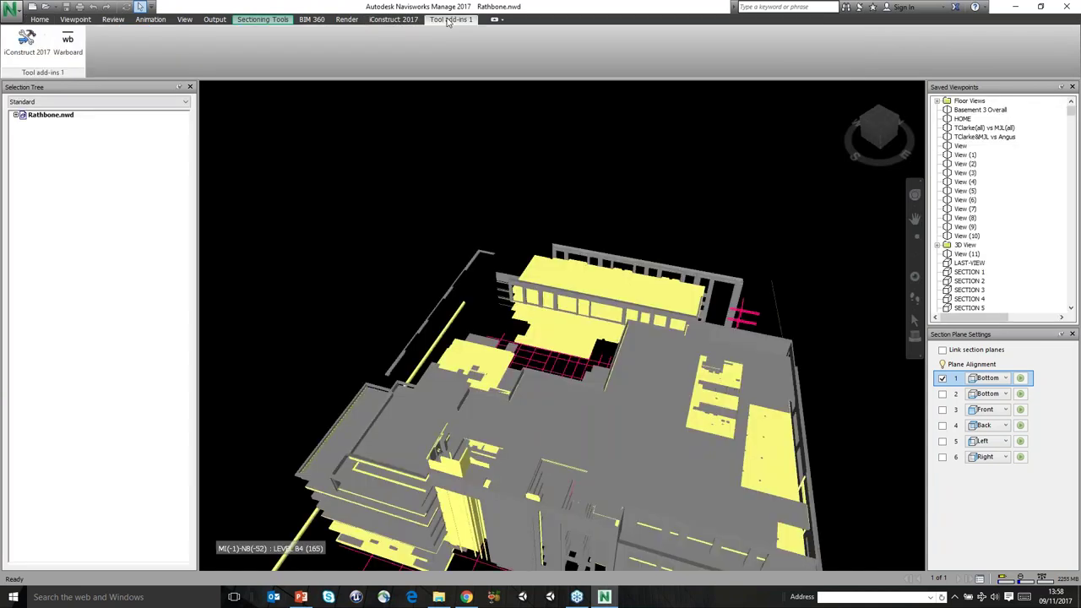
left_click(69, 44)
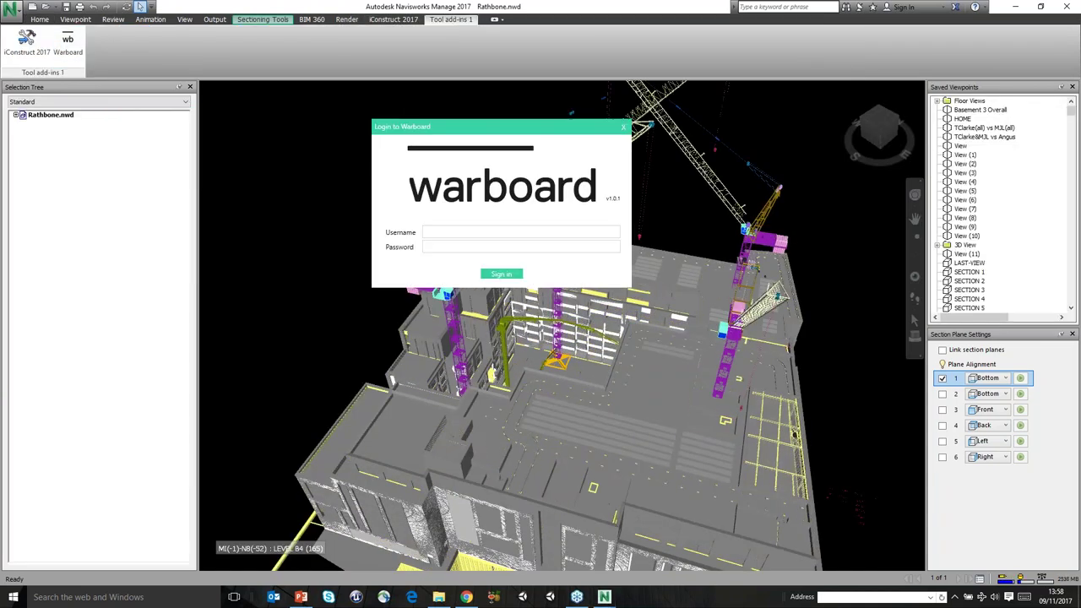
left_click(520, 231)
type("r")
key("BackSpace")
type("Revitspace")
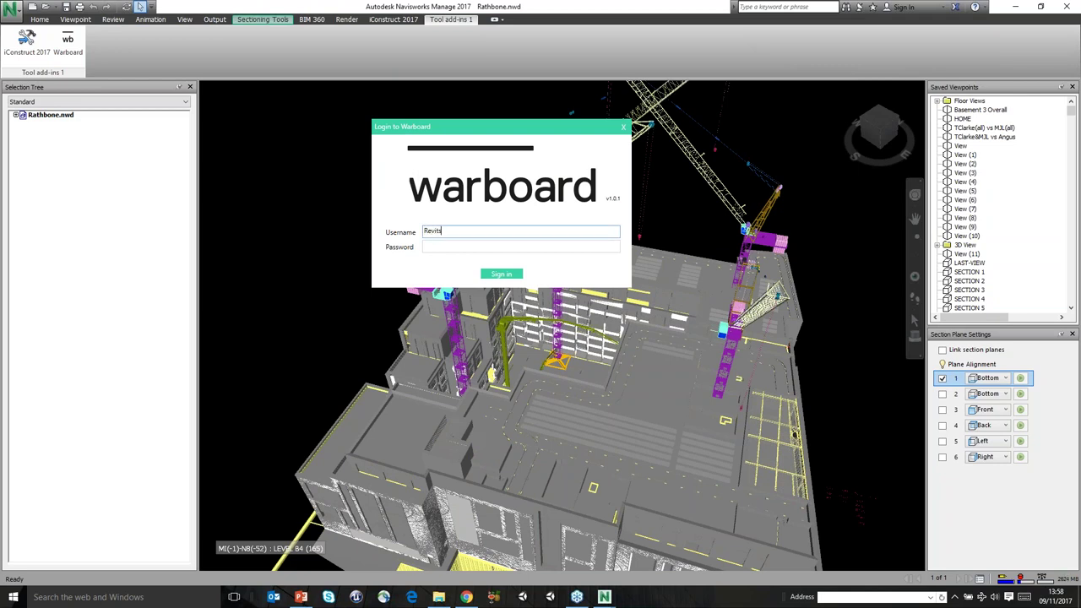
left_click(461, 247)
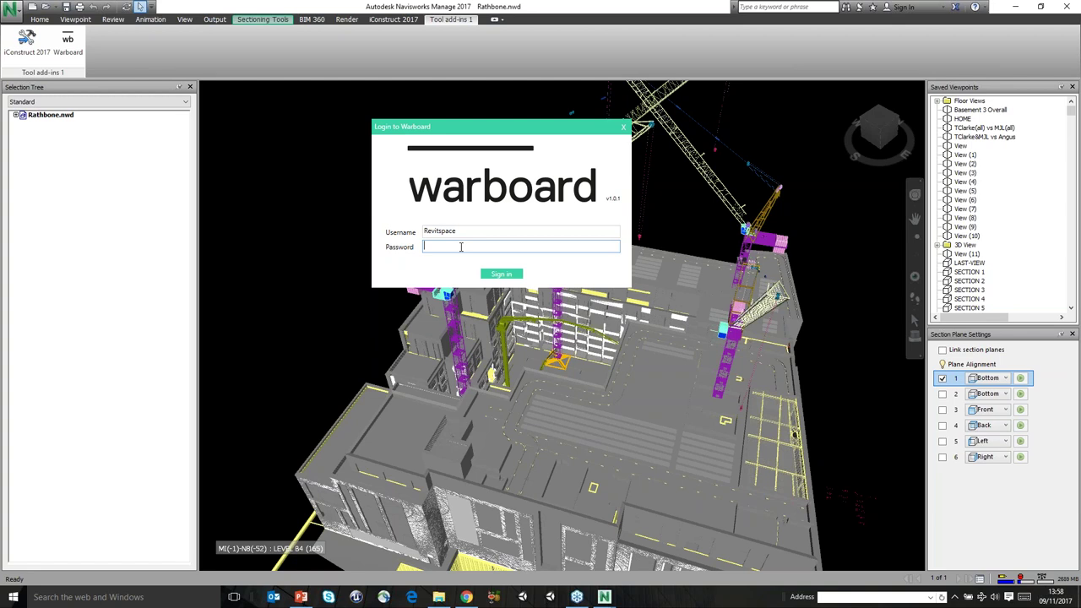
type("**********")
left_click(503, 274)
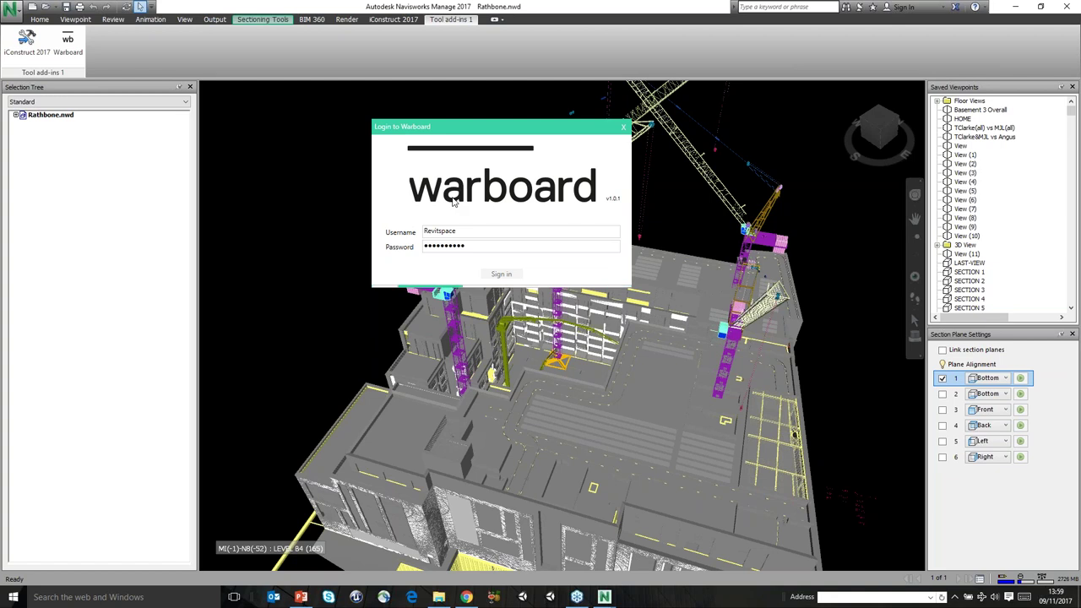
Replace the account password in the Warboard login dialog and try to sign in again
double_click(455, 246)
type("******")
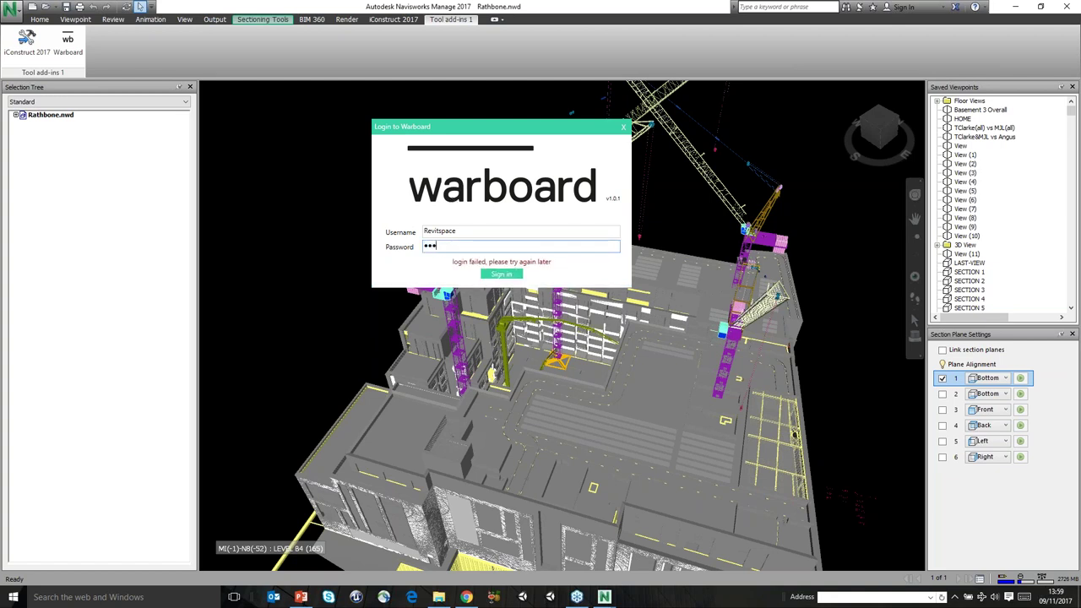
type("**")
key("BackSpace")
key("BackSpace")
key("BackSpace")
key("BackSpace")
key("BackSpace")
key("BackSpace")
key("BackSpace")
key("BackSpace")
type("****************")
left_click(501, 274)
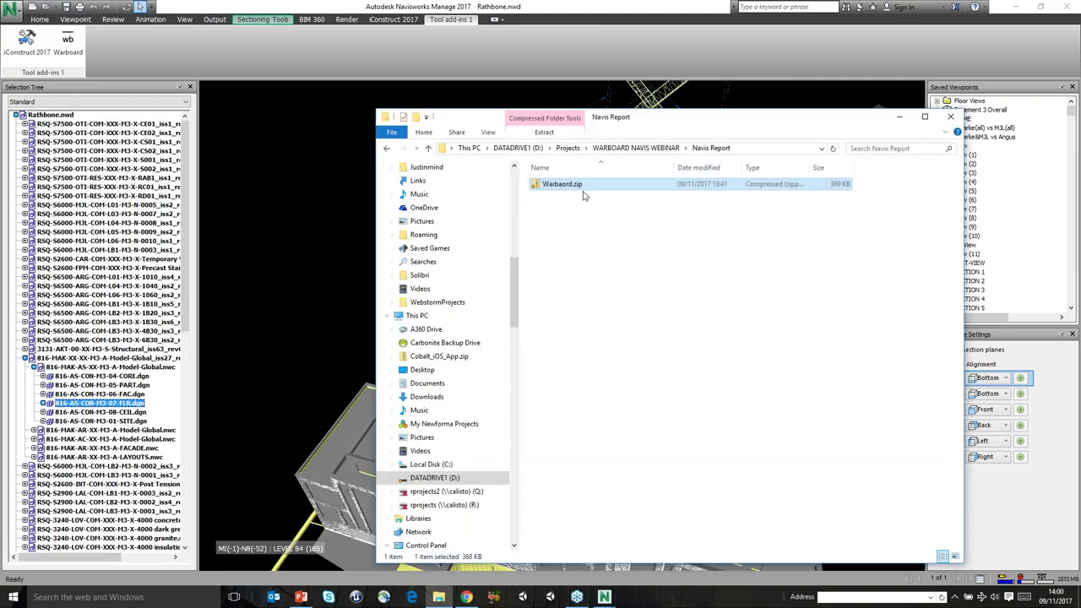
Switch to File Explorer and inspect the Navis Report archive Warbaord.zip, including the images in its Warboard_files folder
double_click(581, 185)
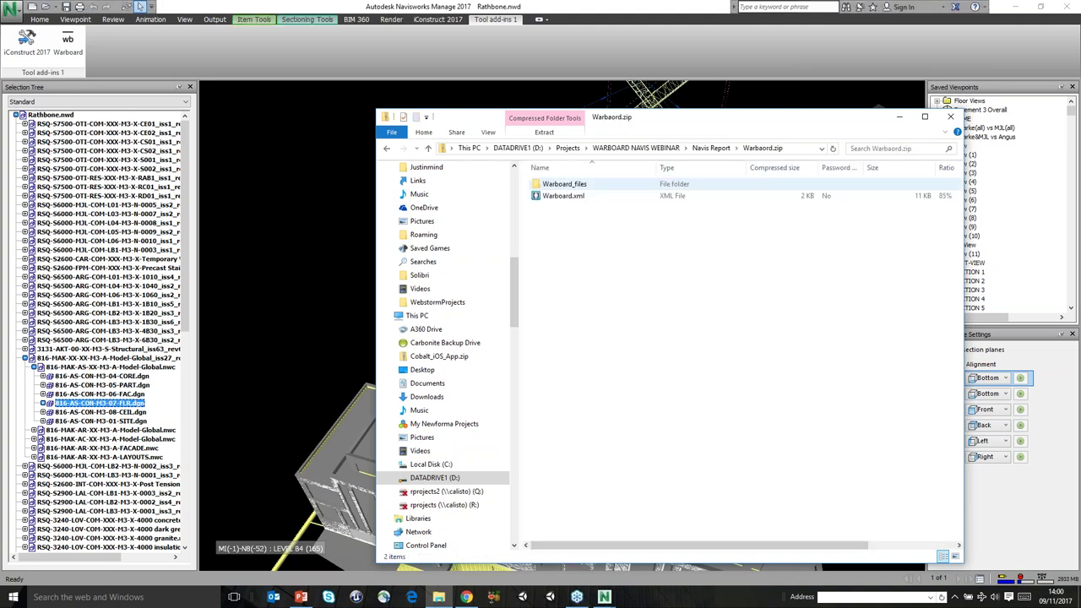
double_click(576, 185)
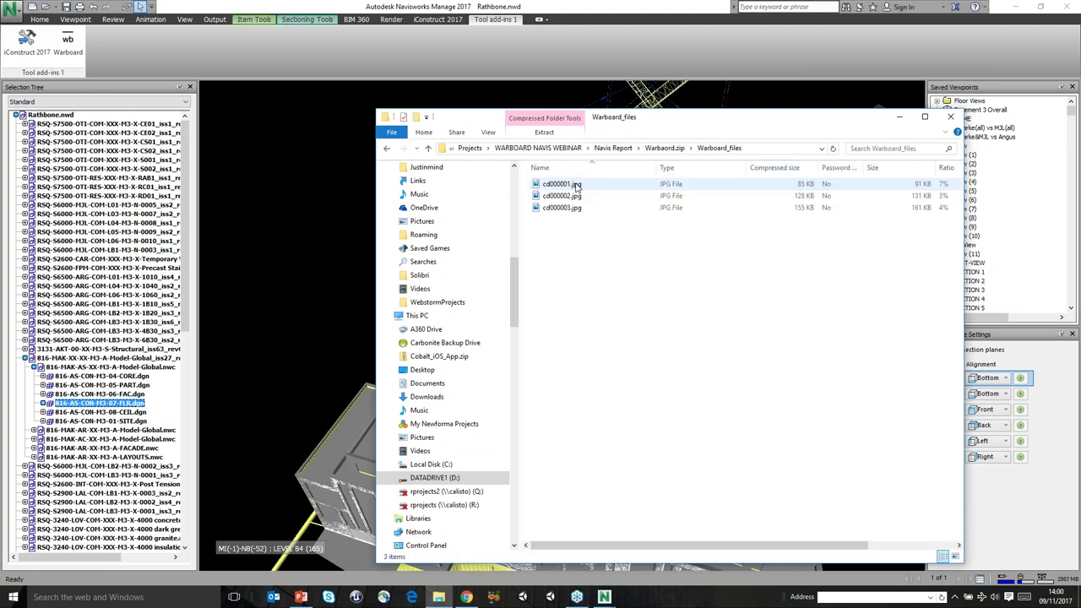
left_click(429, 149)
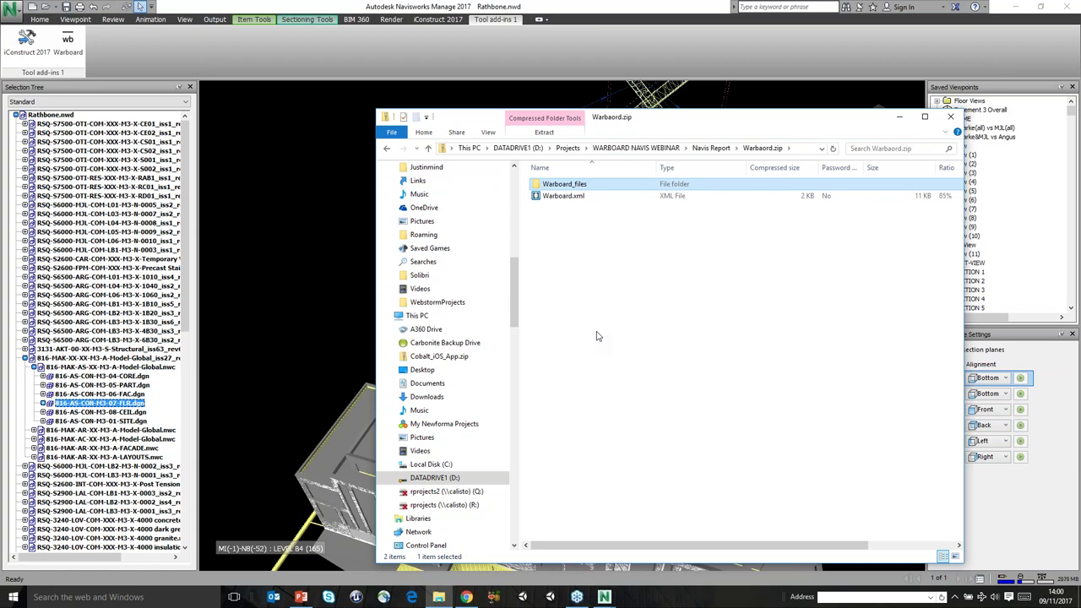
left_click_drag(664, 122, 562, 511)
Return to Navisworks, start the Warboard add-in, re-enter the account password, try to sign in, and close the login dialog
left_click(67, 42)
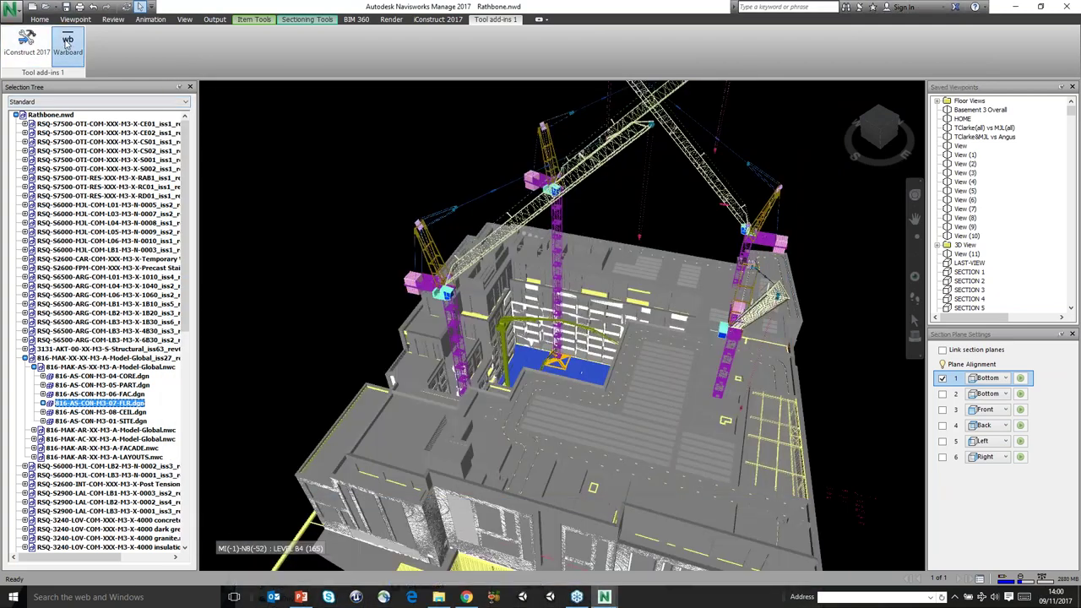
left_click(562, 335)
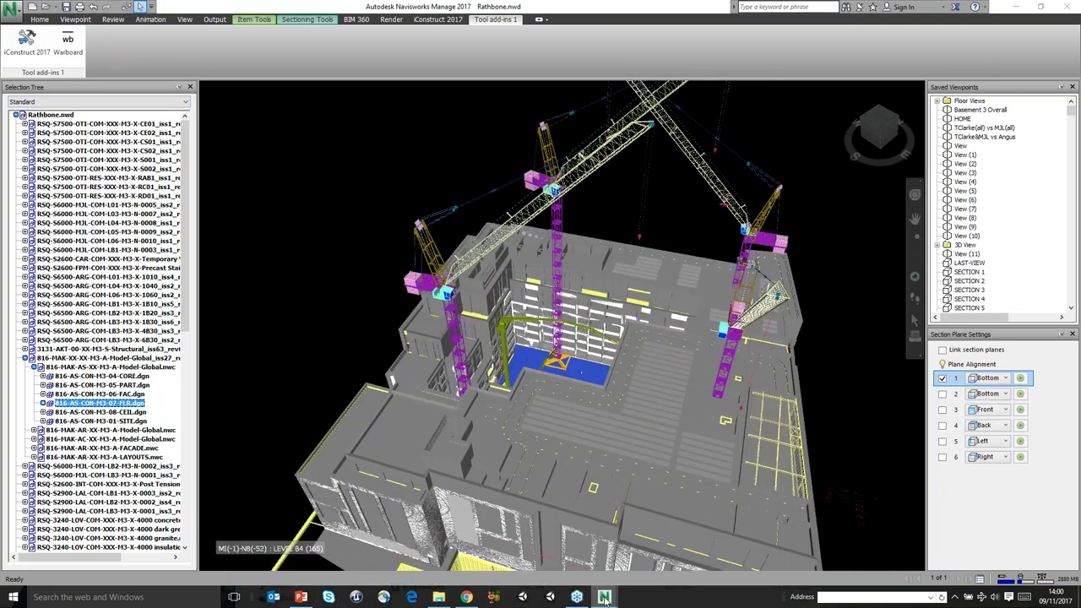
left_click(659, 549)
double_click(488, 245)
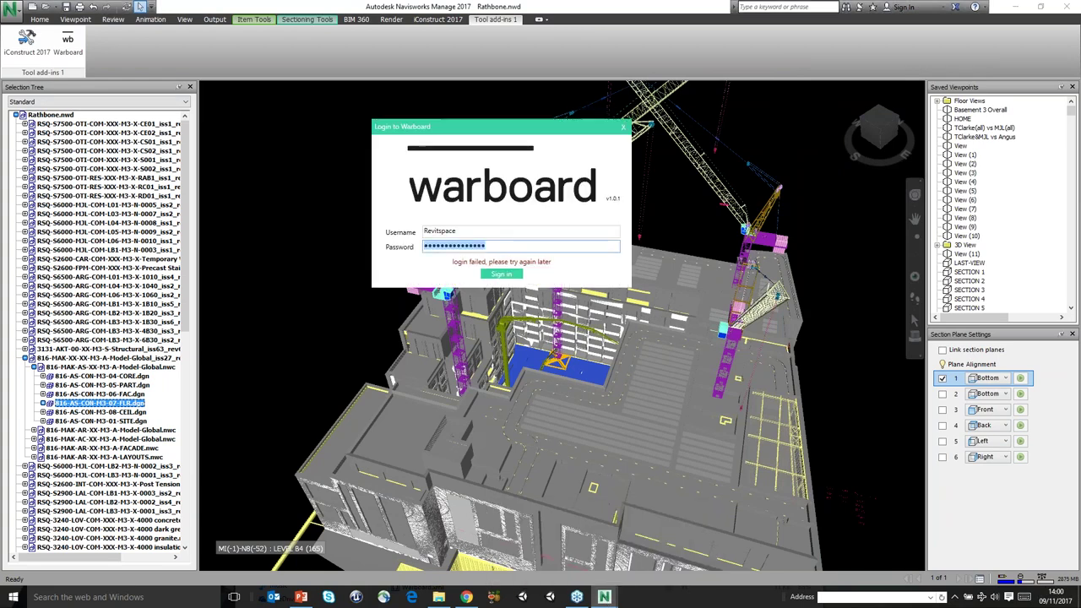
type("•••••••")
key("BackSpace")
key("BackSpace")
key("BackSpace")
key("BackSpace")
key("BackSpace")
key("BackSpace")
key("BackSpace")
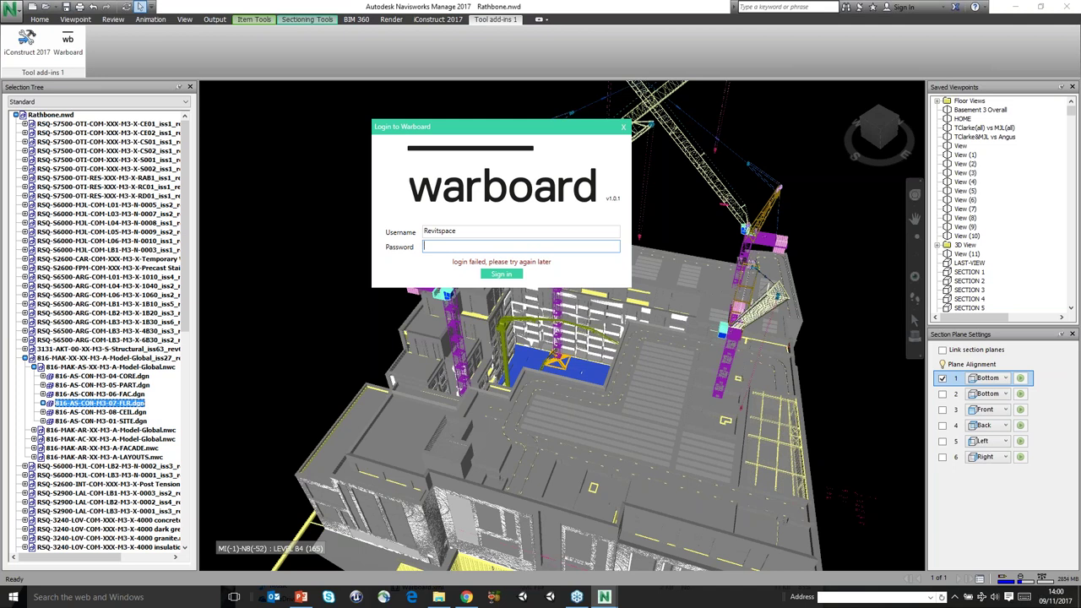
type("••••••")
key("BackSpace")
key("BackSpace")
key("BackSpace")
key("BackSpace")
key("BackSpace")
key("BackSpace")
type("••••••••••••••••")
left_click(500, 276)
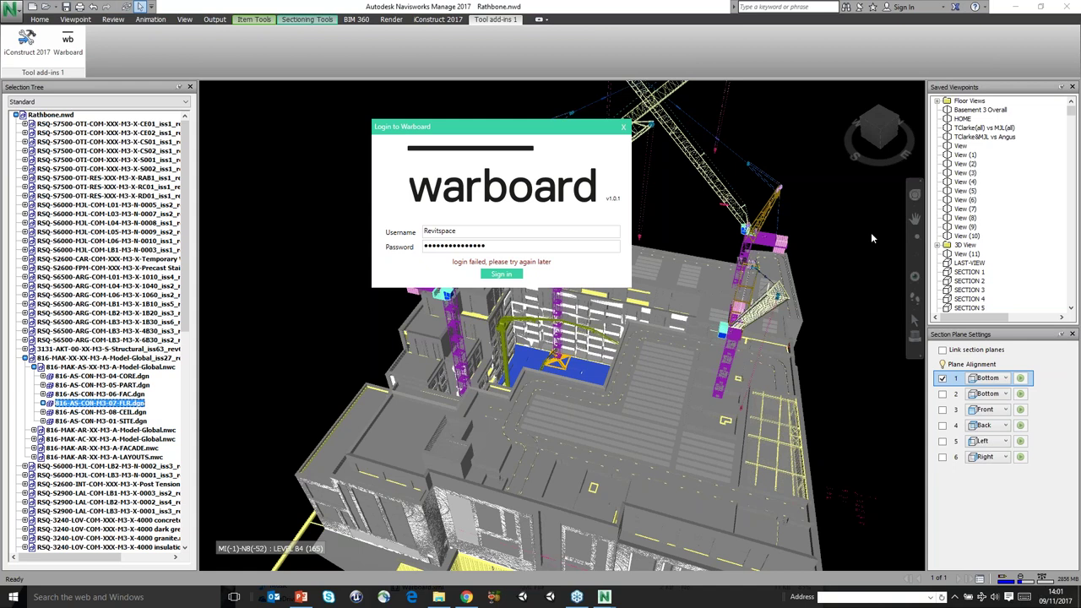
left_click(623, 128)
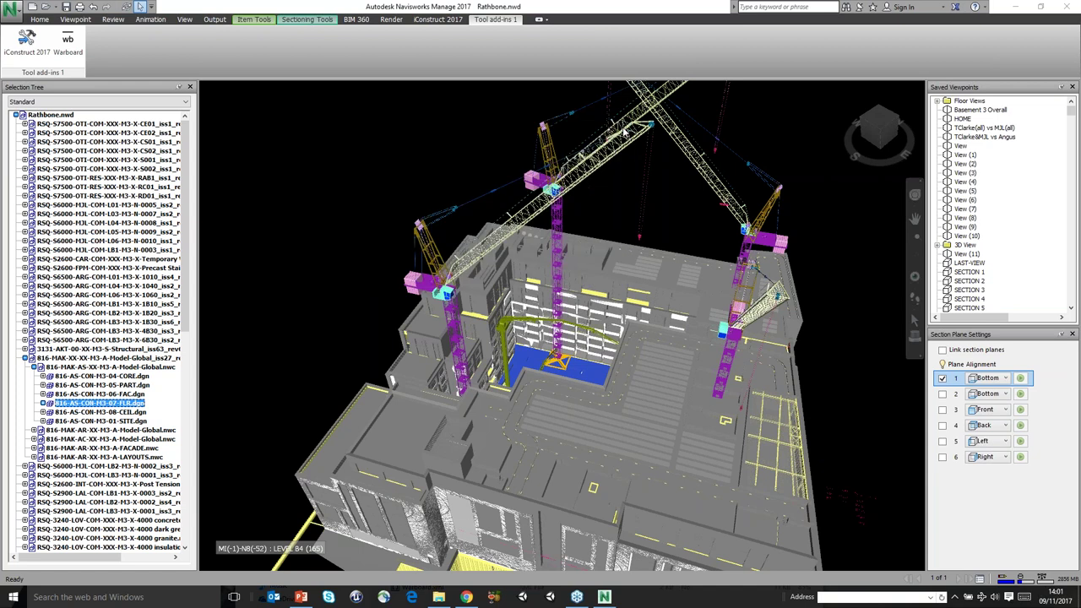